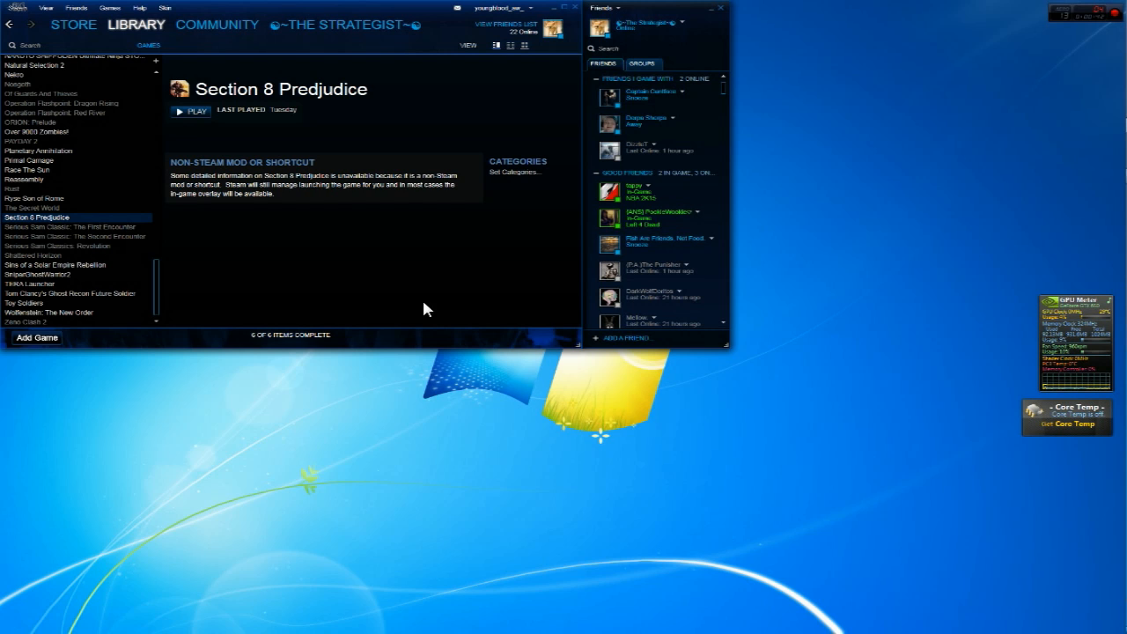
- Clear all finished items from the Steam downloads list, including Garry's Mod Workshop content and Fistful of Frags
{"action": "left_click", "coordinate": [310, 342]}
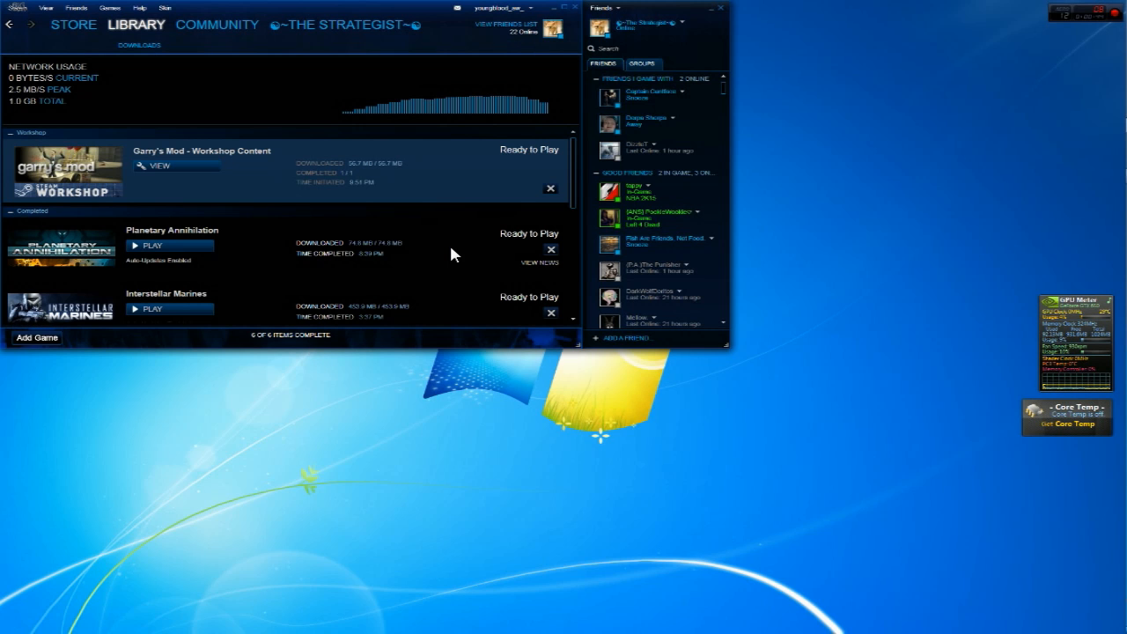
{"action": "scroll", "coordinate": [465, 172], "scroll_direction": "down", "scroll_amount": 5}
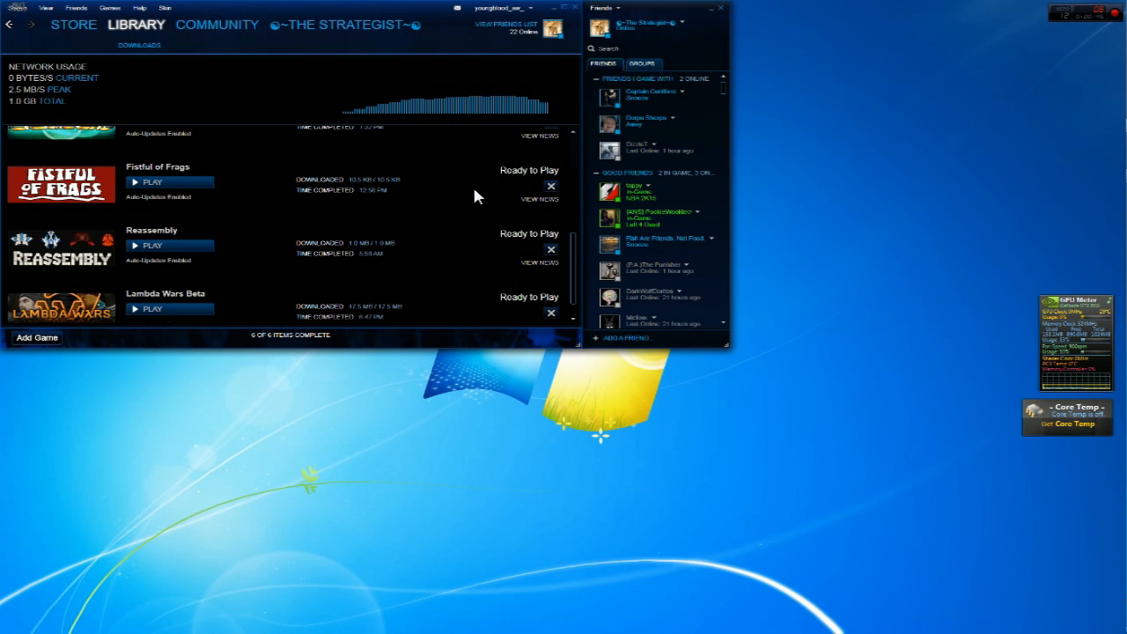
{"action": "scroll", "coordinate": [456, 220], "scroll_direction": "up", "scroll_amount": 5}
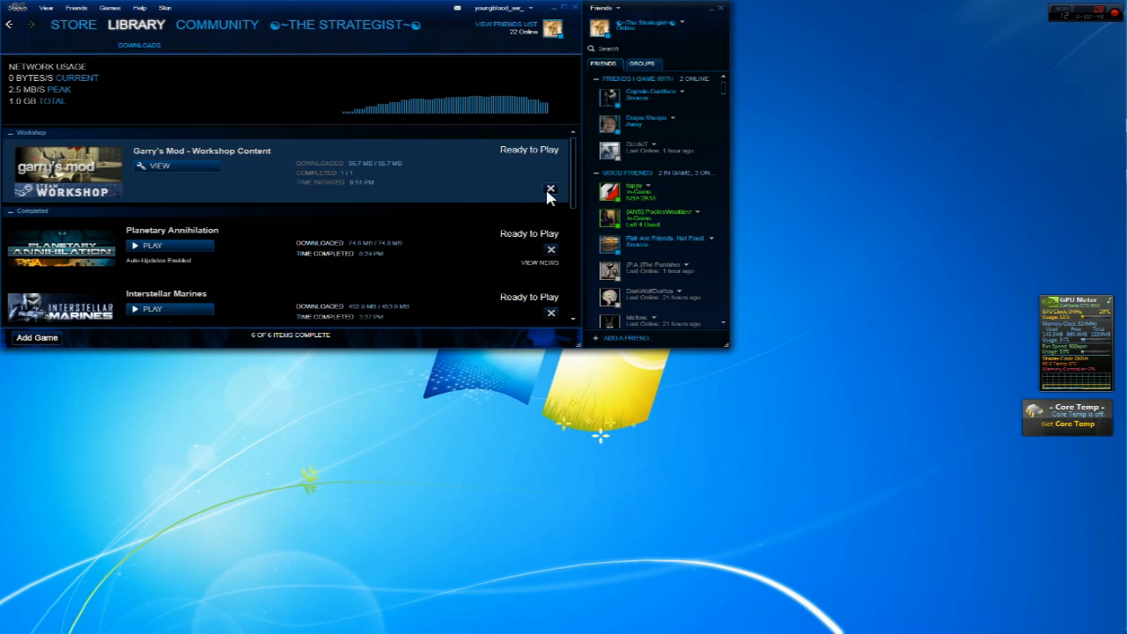
{"action": "left_click", "coordinate": [550, 189]}
{"action": "left_click", "coordinate": [551, 173]}
{"action": "left_click", "coordinate": [551, 174]}
{"action": "left_click", "coordinate": [551, 174]}
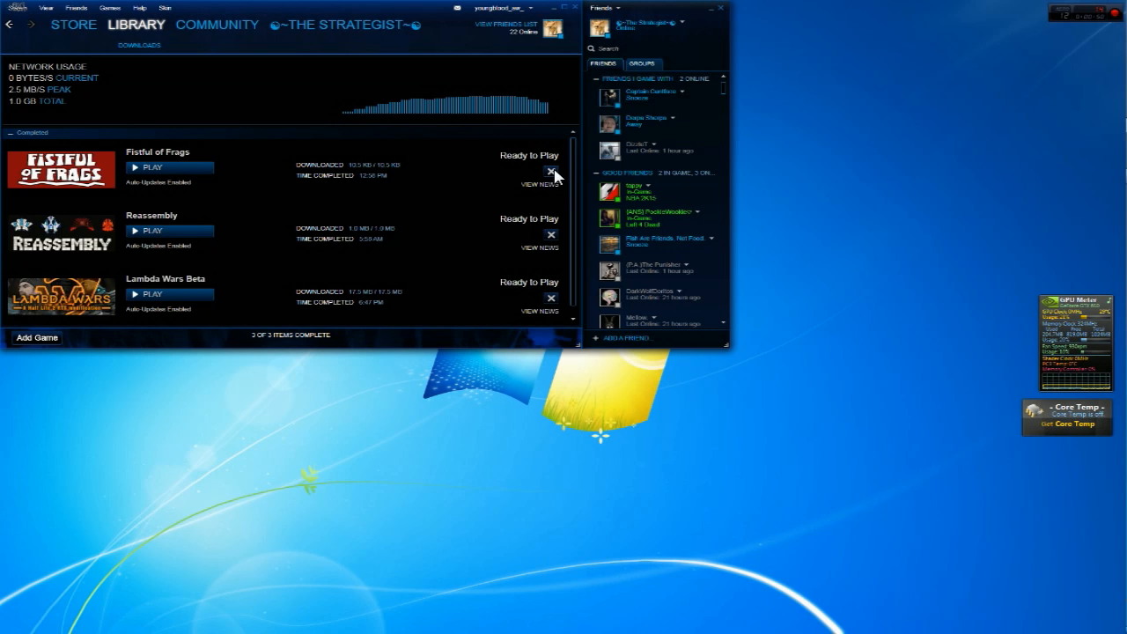
{"action": "left_click", "coordinate": [551, 173]}
{"action": "left_click", "coordinate": [551, 174]}
{"action": "left_click", "coordinate": [551, 174]}
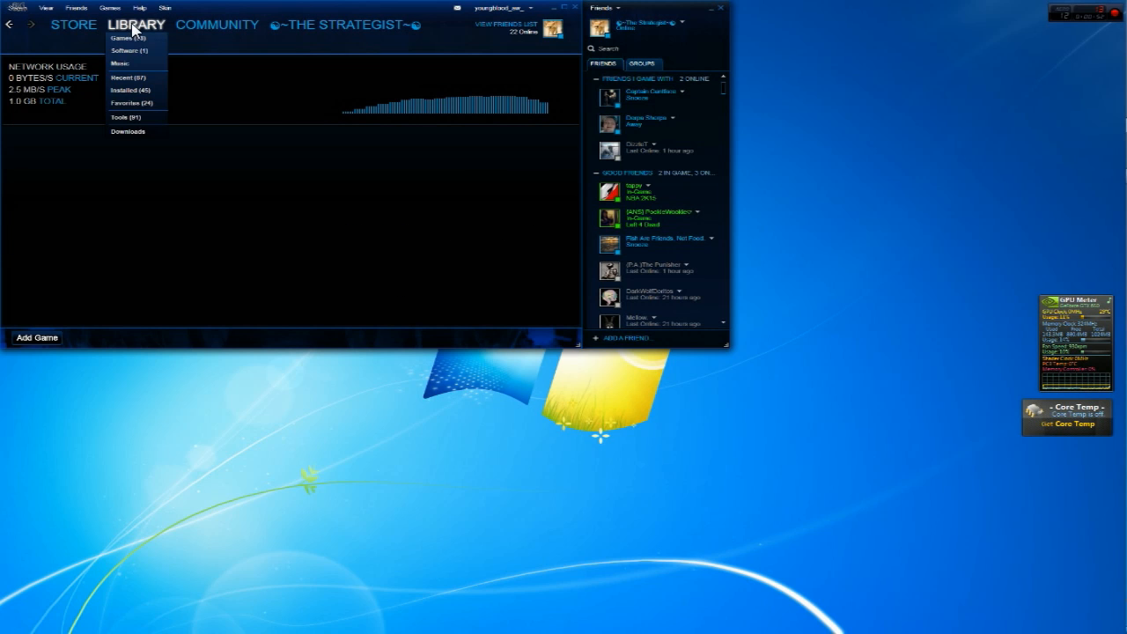
- Return to the Steam games library and view the list from its beginning at the Favorites group
{"action": "left_click", "coordinate": [141, 40]}
{"action": "scroll", "coordinate": [132, 171], "scroll_direction": "up", "scroll_amount": 5}
{"action": "scroll", "coordinate": [114, 216], "scroll_direction": "up", "scroll_amount": 5}
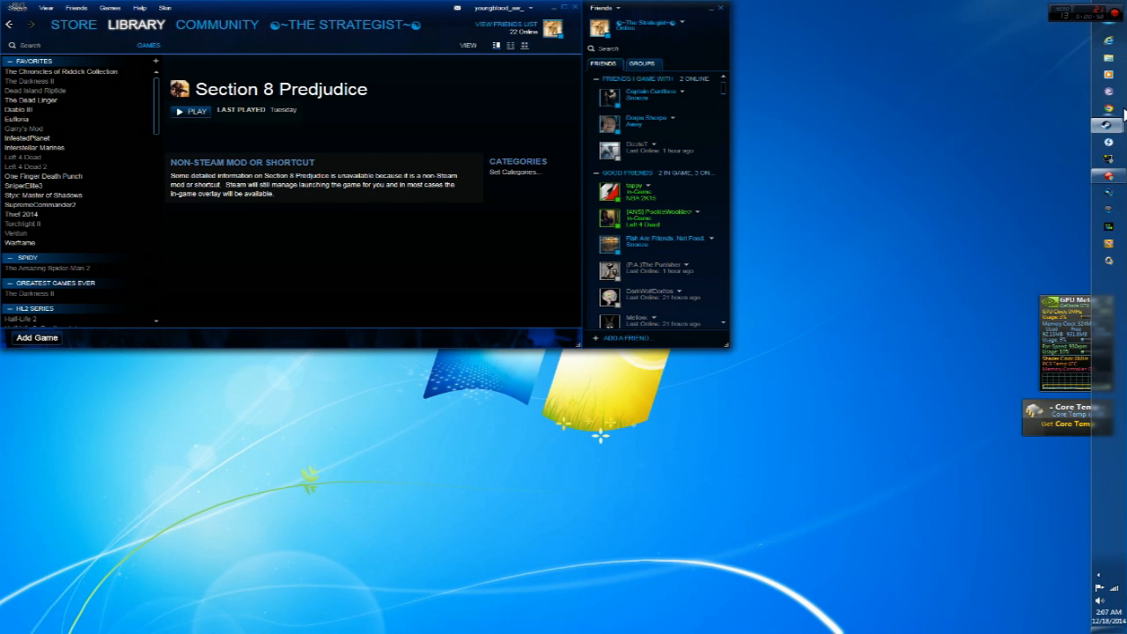
- Search the installed programs for "mod" and launch LightWave Modeler
{"action": "left_click", "coordinate": [1108, 18]}
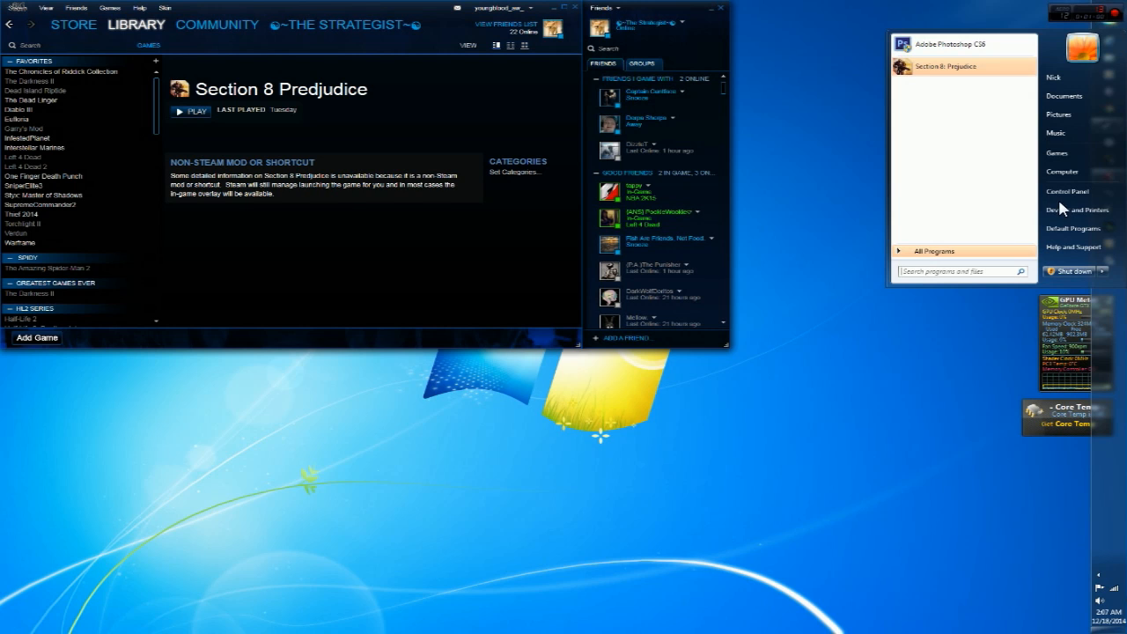
{"action": "left_click", "coordinate": [926, 254]}
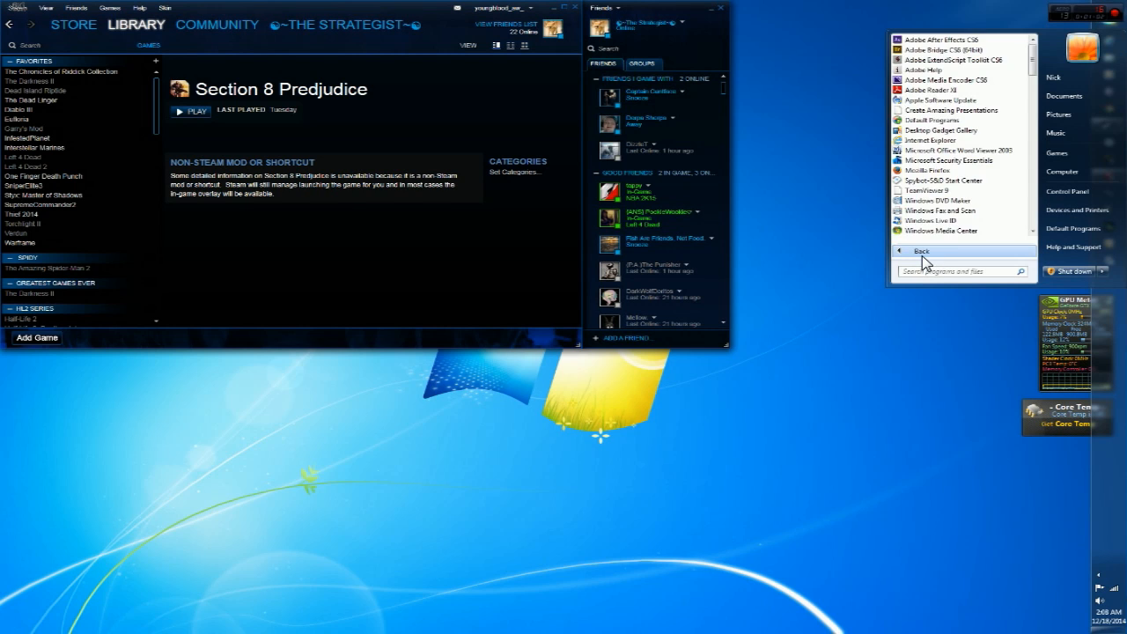
{"action": "left_click", "coordinate": [921, 254]}
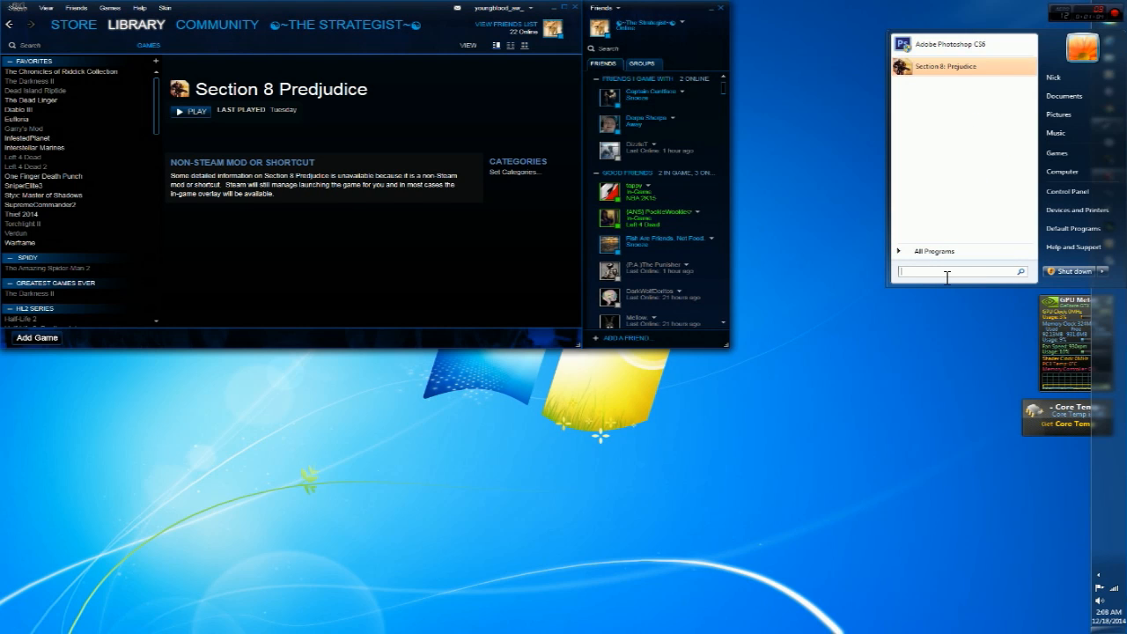
{"action": "type", "text": "mod"}
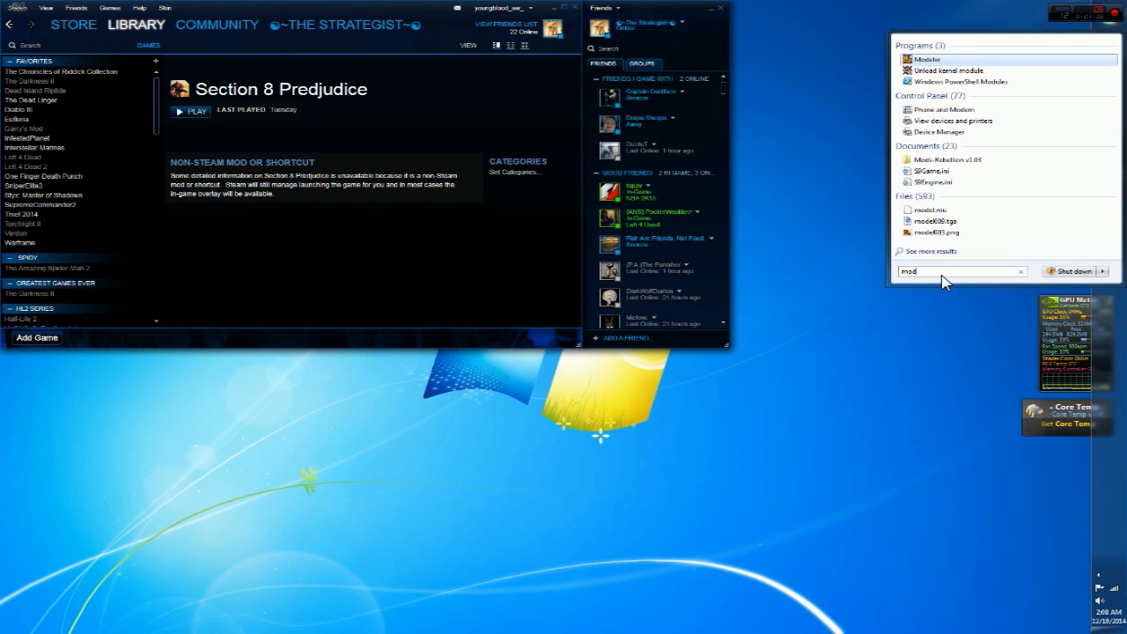
{"action": "key", "text": "Return"}
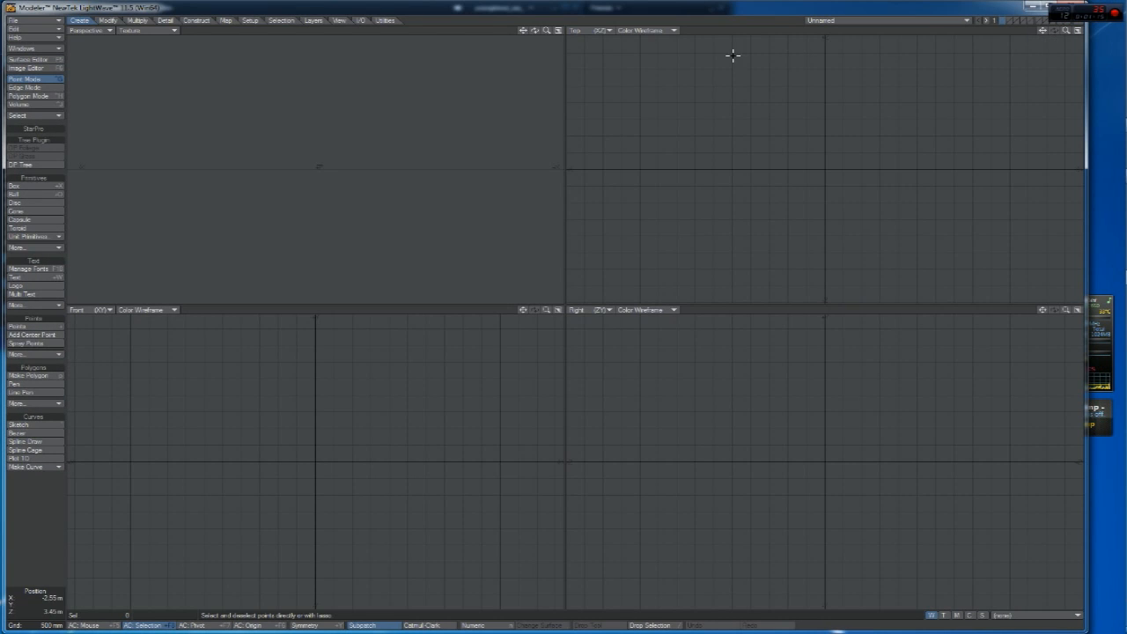
- Create a box at the origin with width, height and depth all set to 5 m
{"action": "mouse_move", "coordinate": [534, 31]}
{"action": "left_mouse_down"}
{"action": "mouse_move", "coordinate": [534, 80]}
{"action": "mouse_move", "coordinate": [545, 31]}
{"action": "mouse_move", "coordinate": [502, 31]}
{"action": "mouse_move", "coordinate": [526, 31]}
{"action": "left_mouse_up"}
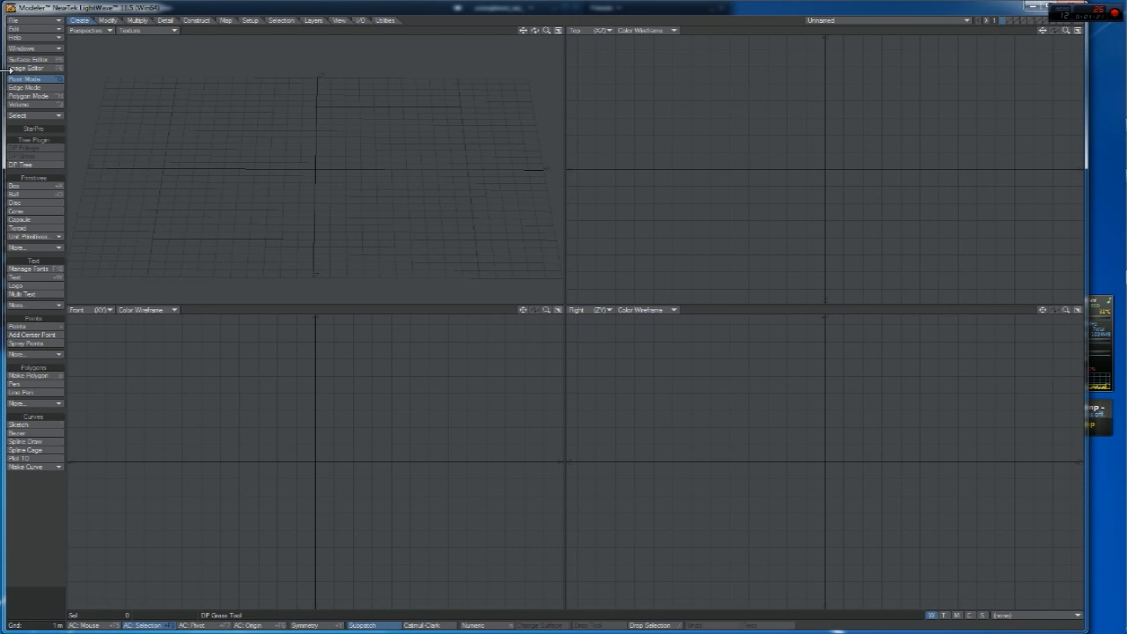
{"action": "left_click", "coordinate": [14, 185]}
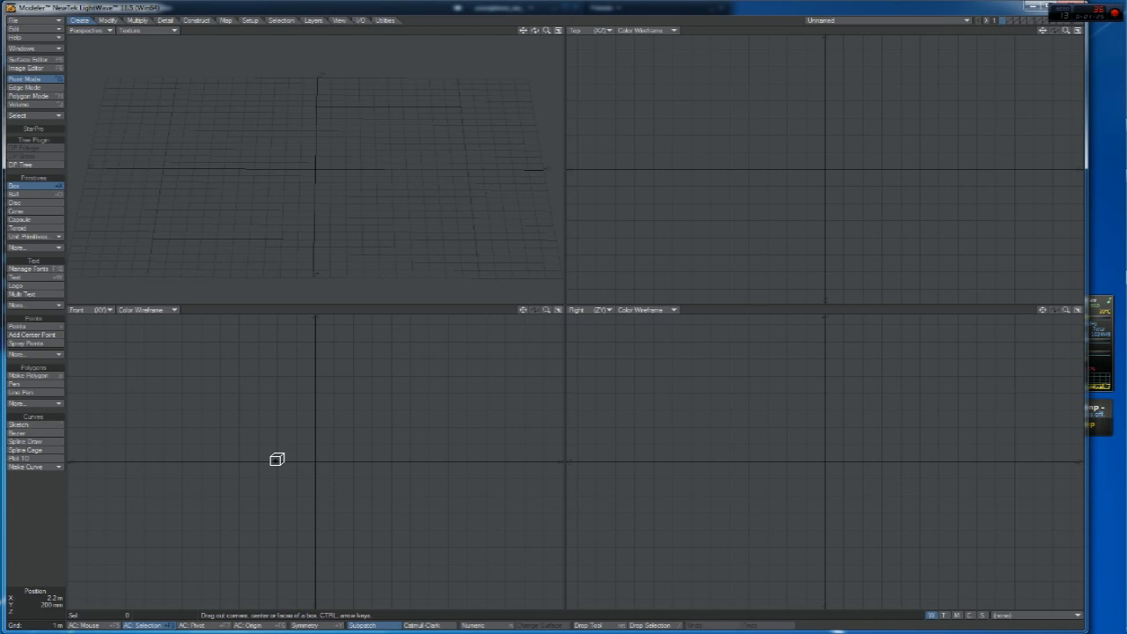
{"action": "key", "text": "Tab"}
{"action": "key", "text": "Return"}
{"action": "key", "text": "n"}
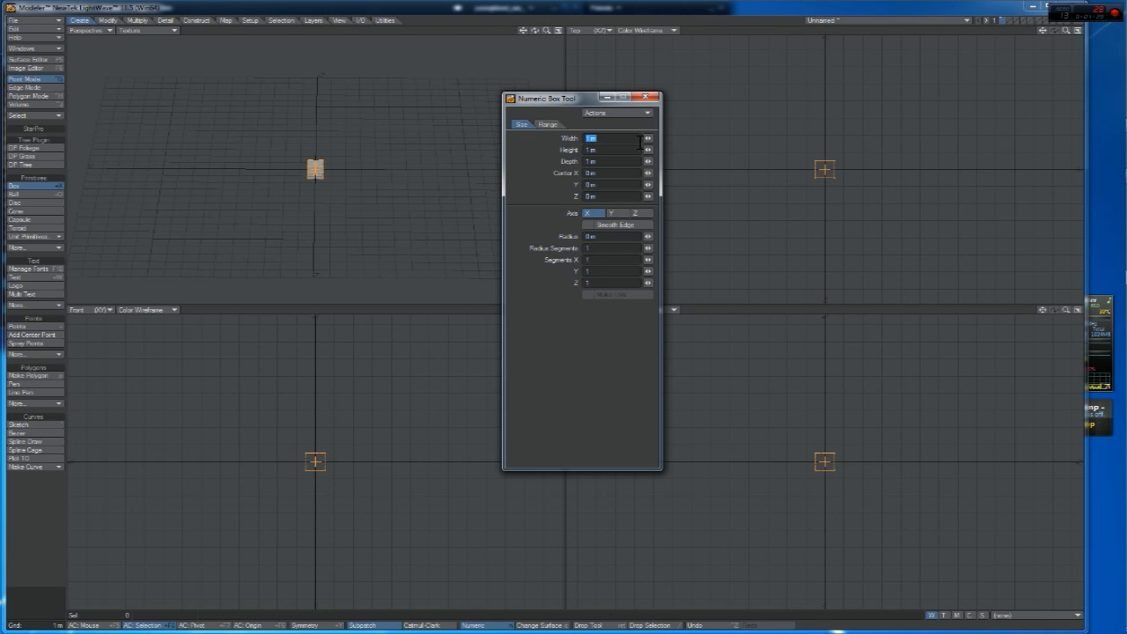
{"action": "type", "text": "5"}
{"action": "key", "text": "Tab"}
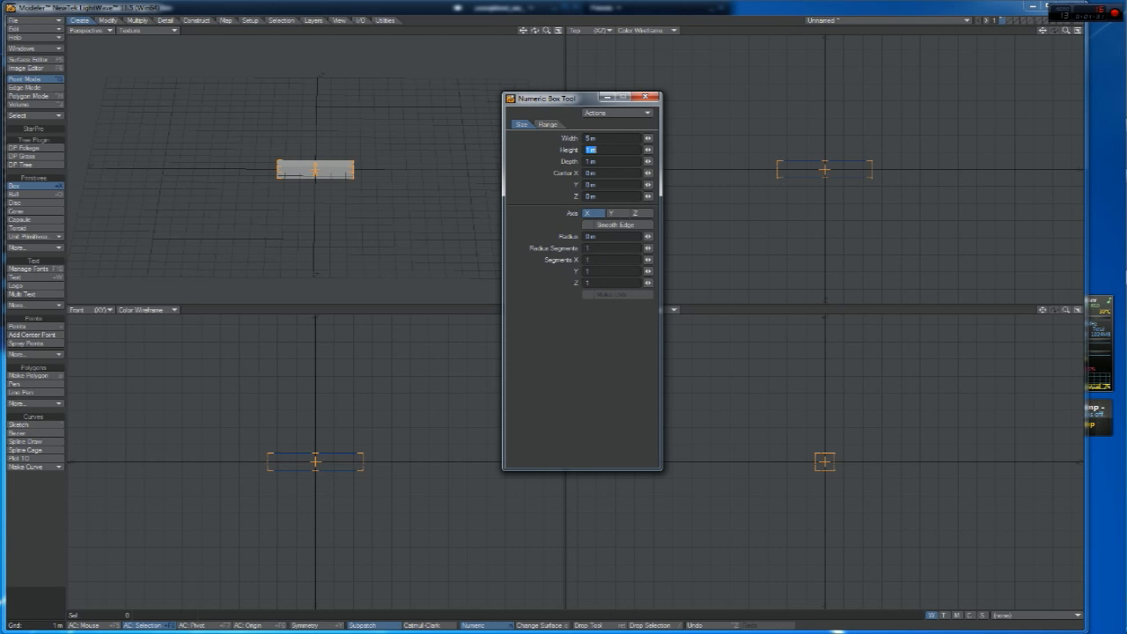
{"action": "type", "text": "5"}
{"action": "key", "text": "Tab"}
{"action": "type", "text": "5"}
{"action": "key", "text": "Tab"}
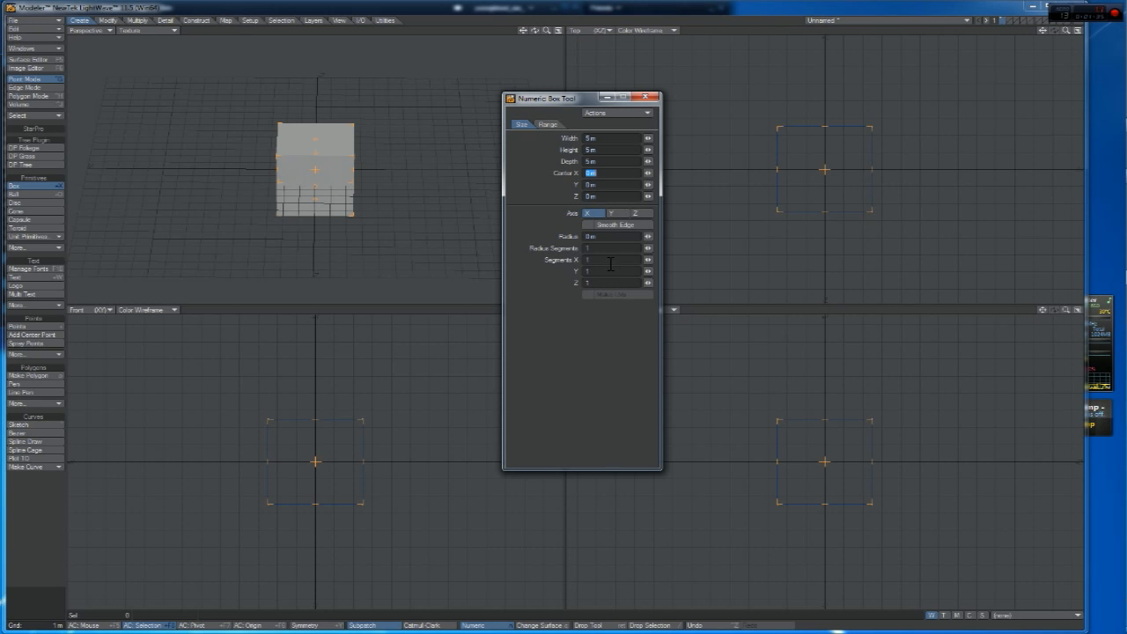
- Subdivide the box into 26 segments along Y, leaving one along X, and finish it
{"action": "left_click", "coordinate": [598, 270]}
{"action": "left_click_drag", "start_coordinate": [647, 260], "coordinate": [726, 260]}
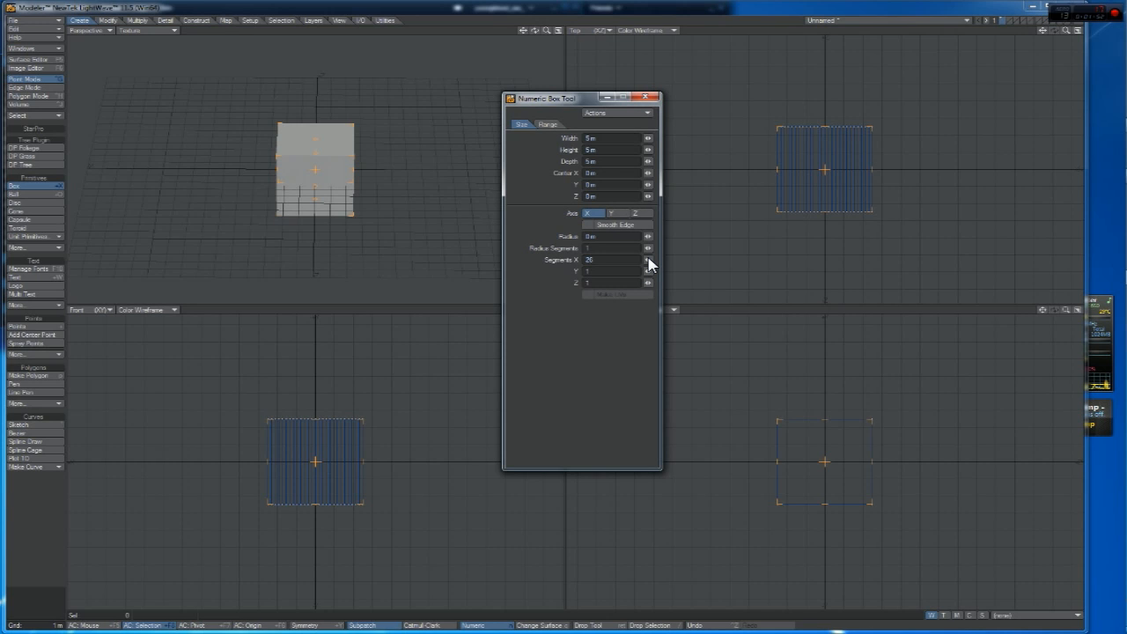
{"action": "left_click_drag", "start_coordinate": [648, 260], "coordinate": [670, 272]}
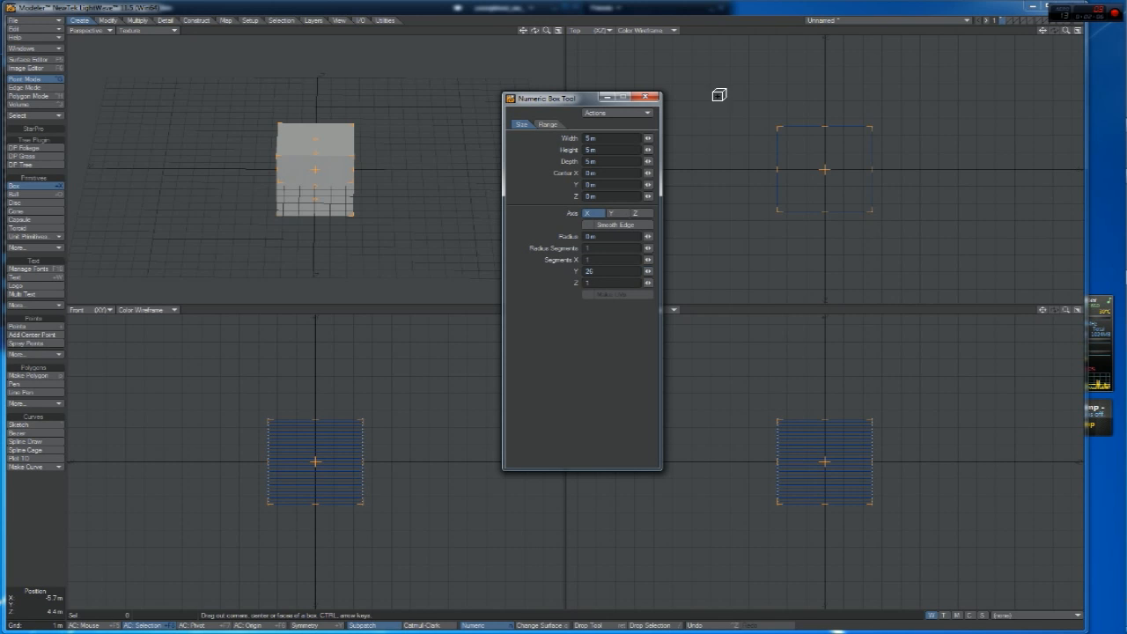
{"action": "left_click", "coordinate": [649, 98]}
{"action": "key", "text": "space"}
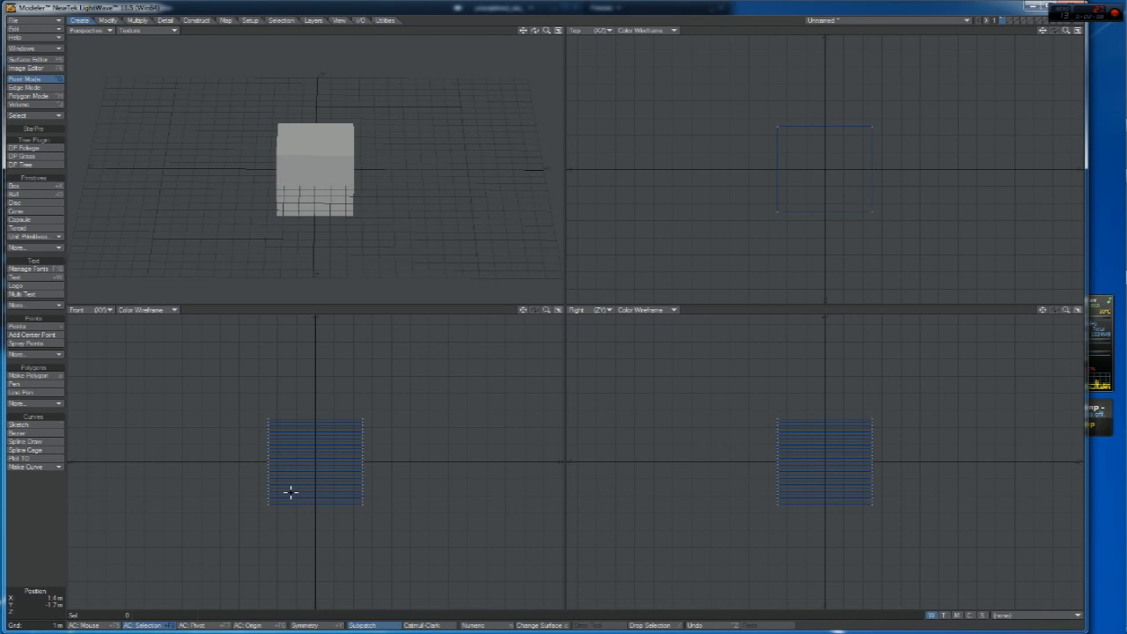
- Try selecting the box's columns of corner points from several views, and undo the box's creation
{"action": "left_click_drag", "start_coordinate": [545, 310], "coordinate": [629, 312]}
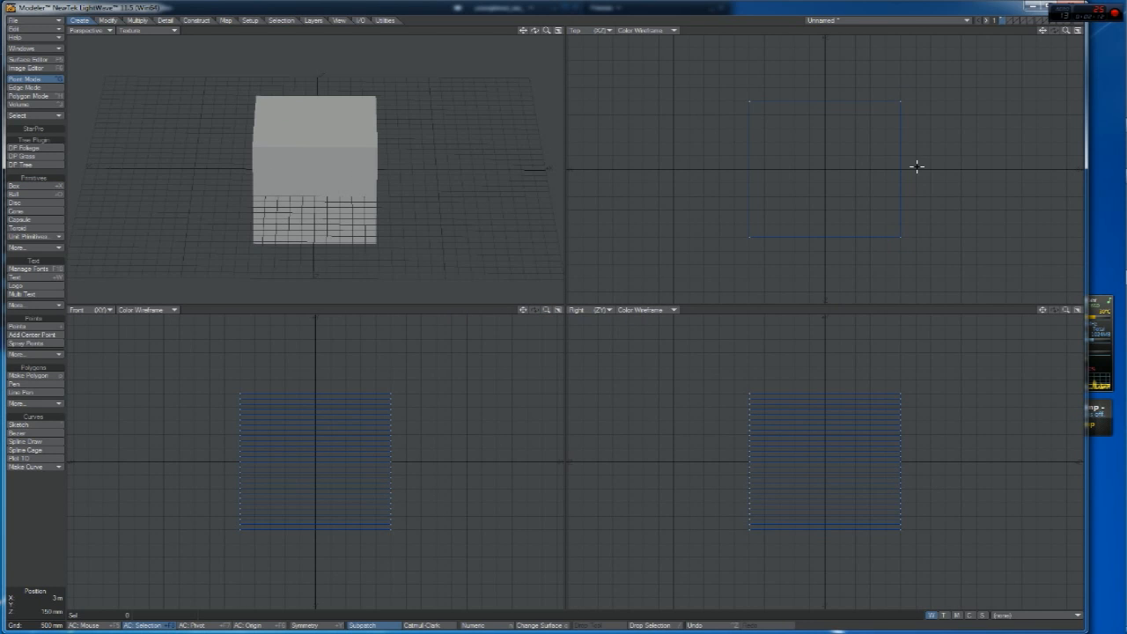
{"action": "mouse_move", "coordinate": [934, 78]}
{"action": "right_mouse_down"}
{"action": "mouse_move", "coordinate": [958, 158]}
{"action": "mouse_move", "coordinate": [1070, 151]}
{"action": "right_mouse_up"}
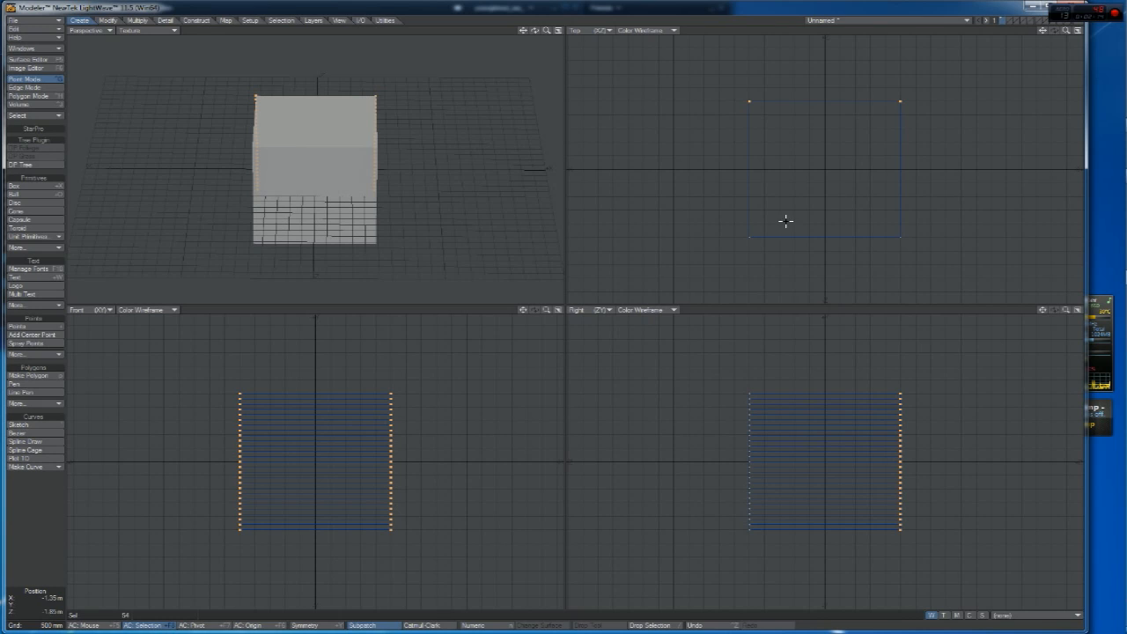
{"action": "mouse_move", "coordinate": [930, 202]}
{"action": "right_mouse_down"}
{"action": "mouse_move", "coordinate": [868, 227]}
{"action": "mouse_move", "coordinate": [855, 193]}
{"action": "mouse_move", "coordinate": [892, 231]}
{"action": "right_mouse_up"}
{"action": "left_click", "coordinate": [711, 222]}
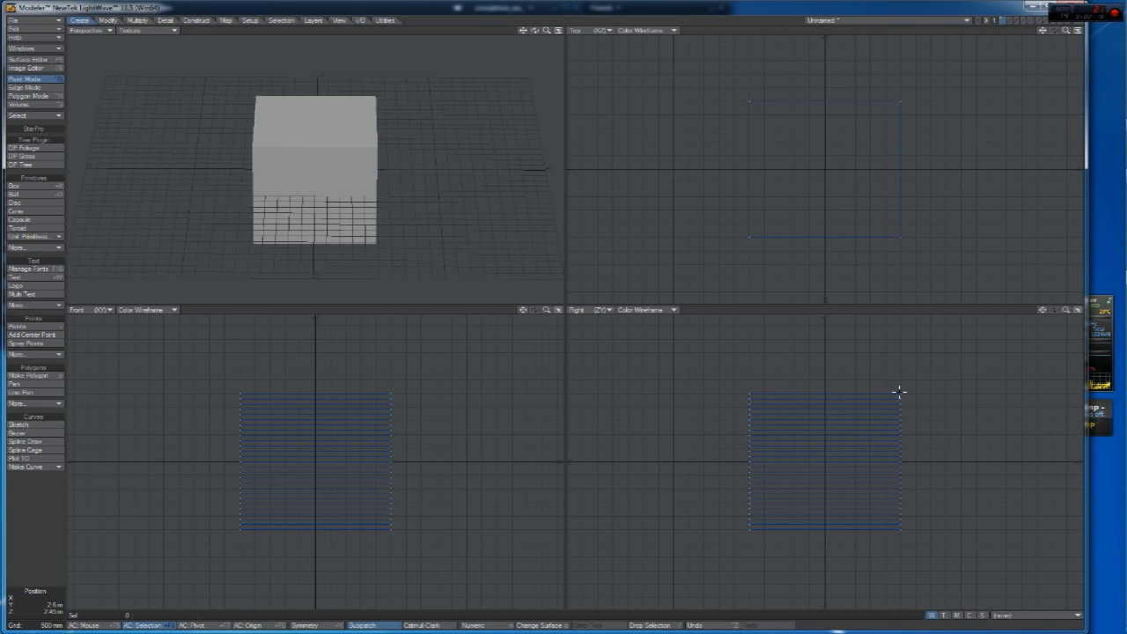
{"action": "mouse_move", "coordinate": [742, 347]}
{"action": "right_mouse_down"}
{"action": "mouse_move", "coordinate": [692, 390]}
{"action": "mouse_move", "coordinate": [787, 423]}
{"action": "mouse_move", "coordinate": [713, 499]}
{"action": "right_mouse_up"}
{"action": "left_click", "coordinate": [713, 454]}
{"action": "mouse_move", "coordinate": [440, 359]}
{"action": "right_mouse_down"}
{"action": "mouse_move", "coordinate": [496, 443]}
{"action": "mouse_move", "coordinate": [467, 528]}
{"action": "right_mouse_up"}
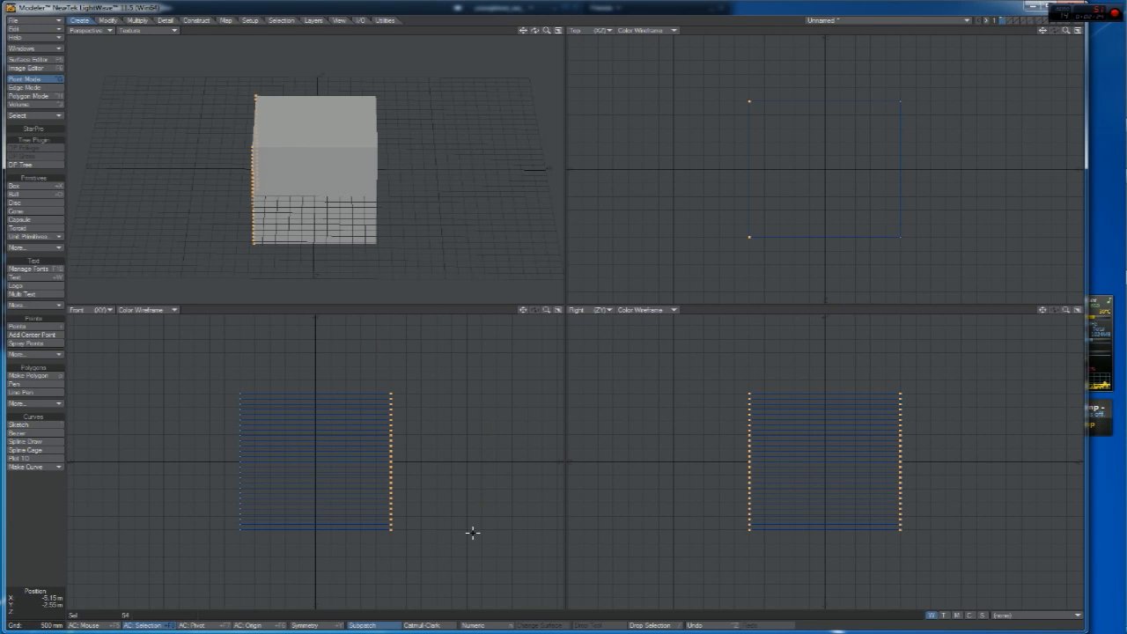
{"action": "mouse_move", "coordinate": [929, 81]}
{"action": "right_mouse_down"}
{"action": "mouse_move", "coordinate": [898, 73]}
{"action": "mouse_move", "coordinate": [920, 68]}
{"action": "right_mouse_up"}
{"action": "key", "text": "u"}
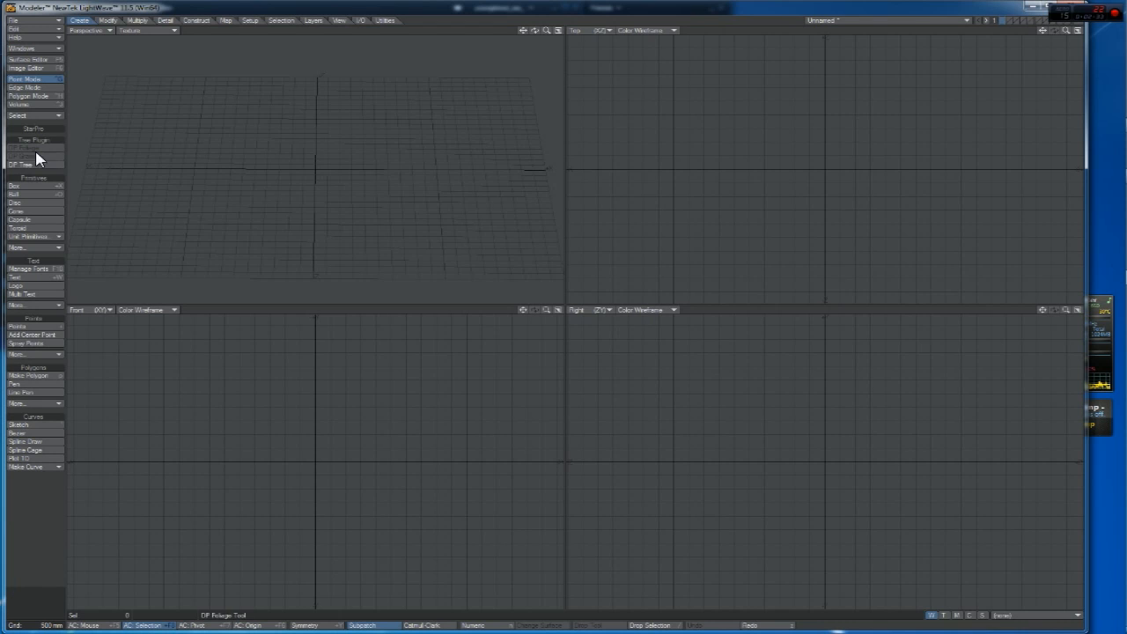
- Recreate the 5 m box at the origin with 26 segments along X and a single segment along Y and Z
{"action": "left_click", "coordinate": [34, 185]}
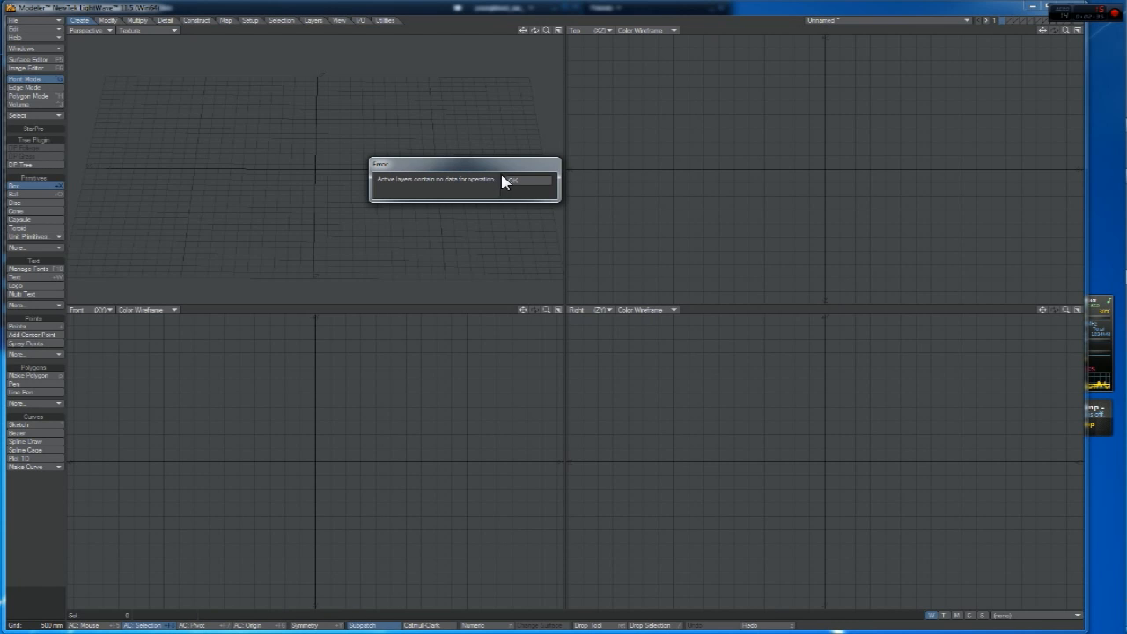
{"action": "left_click", "coordinate": [523, 180]}
{"action": "key", "text": "n"}
{"action": "left_click_drag", "start_coordinate": [648, 271], "coordinate": [713, 261]}
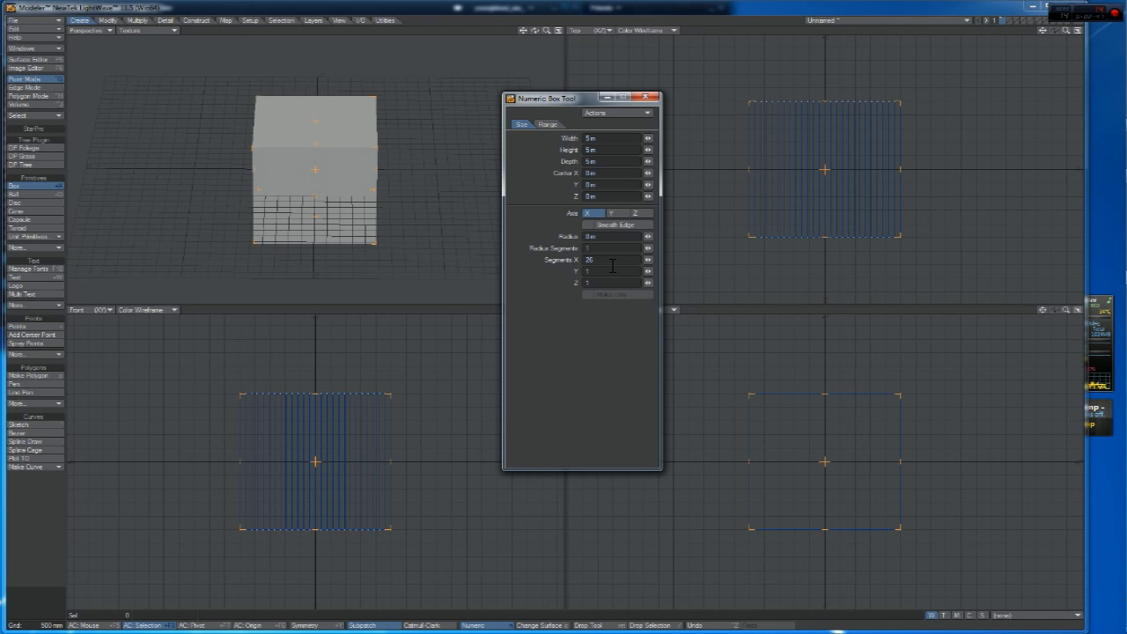
{"action": "left_click", "coordinate": [587, 283]}
{"action": "left_click", "coordinate": [603, 262]}
{"action": "left_click", "coordinate": [654, 103]}
{"action": "key", "text": "space"}
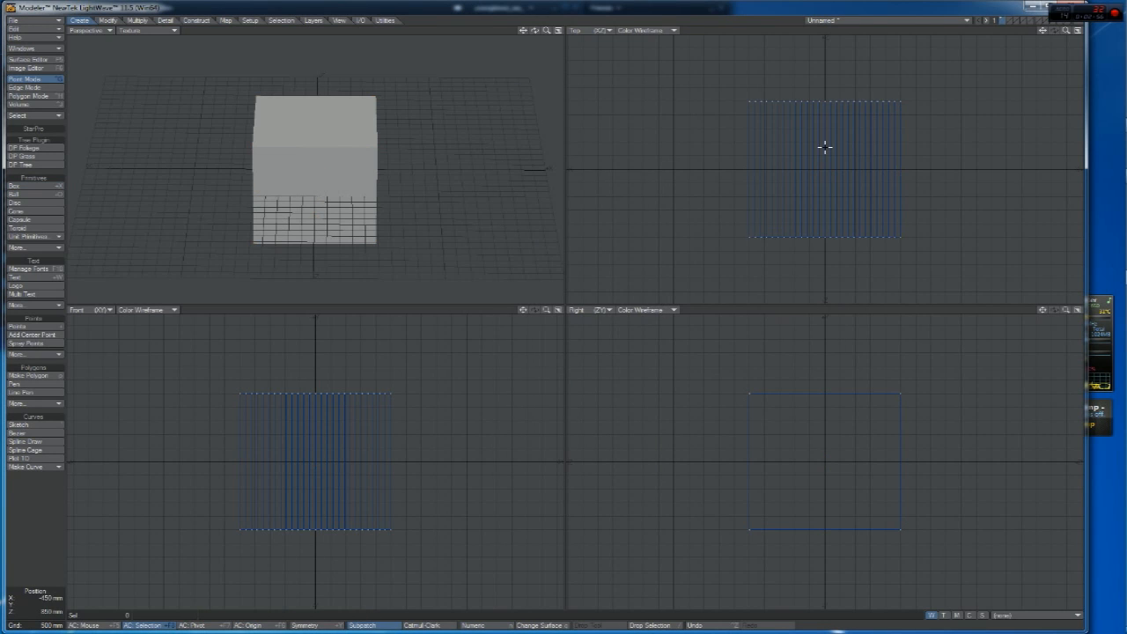
- Delete all of the box's points except the row along its upper front edge
{"action": "mouse_move", "coordinate": [872, 87]}
{"action": "right_mouse_down"}
{"action": "mouse_move", "coordinate": [822, 138]}
{"action": "mouse_move", "coordinate": [867, 92]}
{"action": "right_mouse_up"}
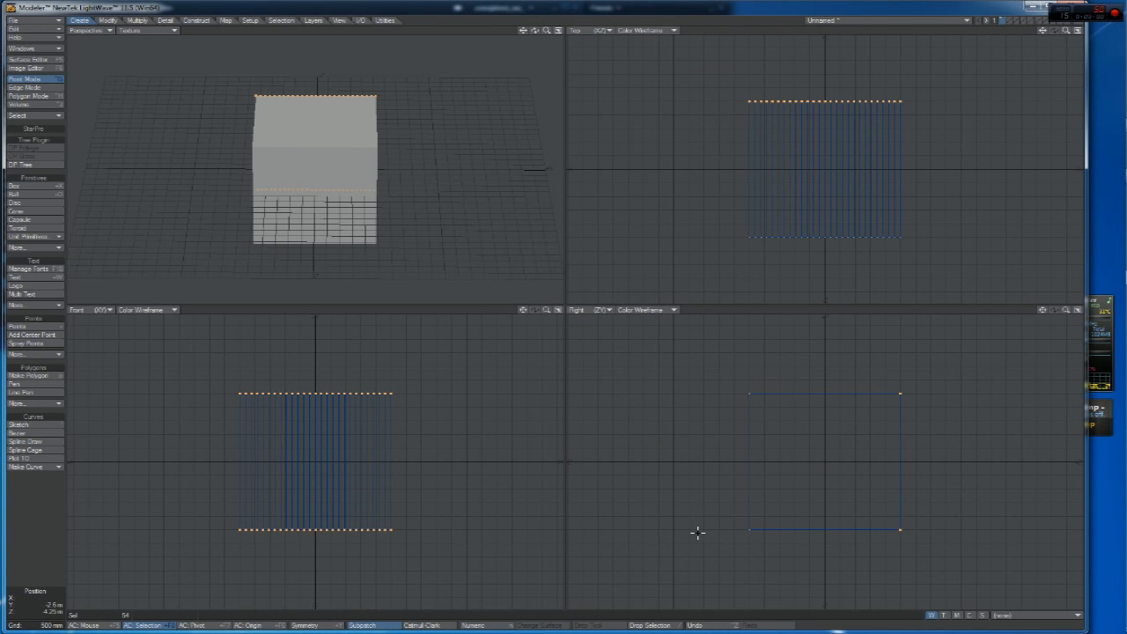
{"action": "mouse_move", "coordinate": [793, 513]}
{"action": "right_mouse_down"}
{"action": "mouse_move", "coordinate": [684, 536]}
{"action": "mouse_move", "coordinate": [742, 553]}
{"action": "right_mouse_up"}
{"action": "key", "text": "Delete"}
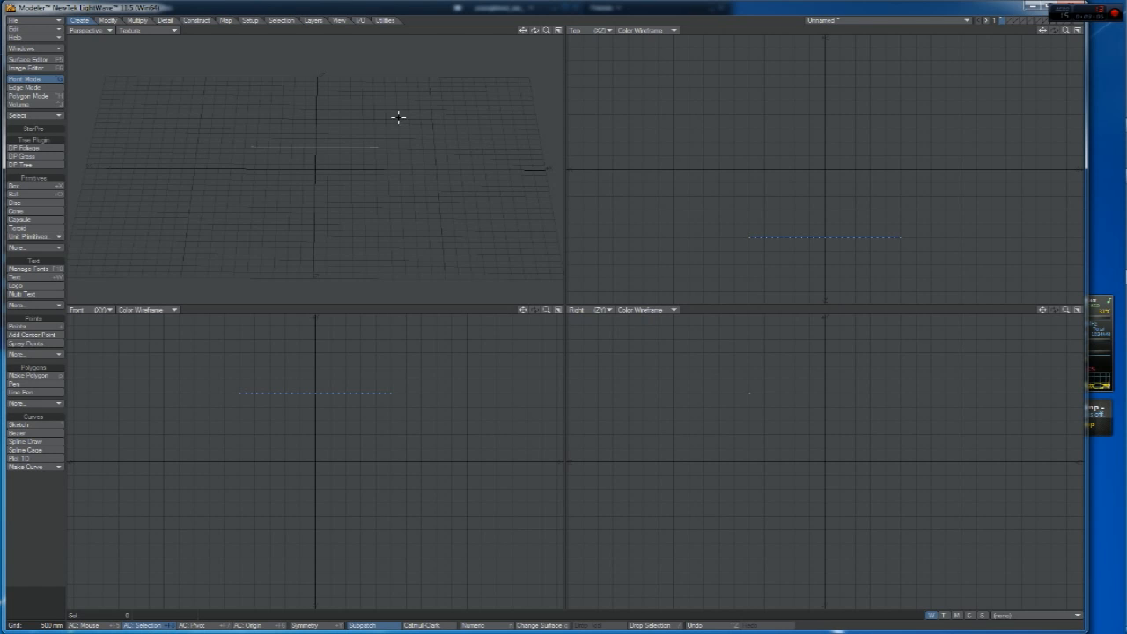
- Switch to edge selection and select the edges along slightly more than half of the remaining point row, from its positive X end
{"action": "key", "text": "u"}
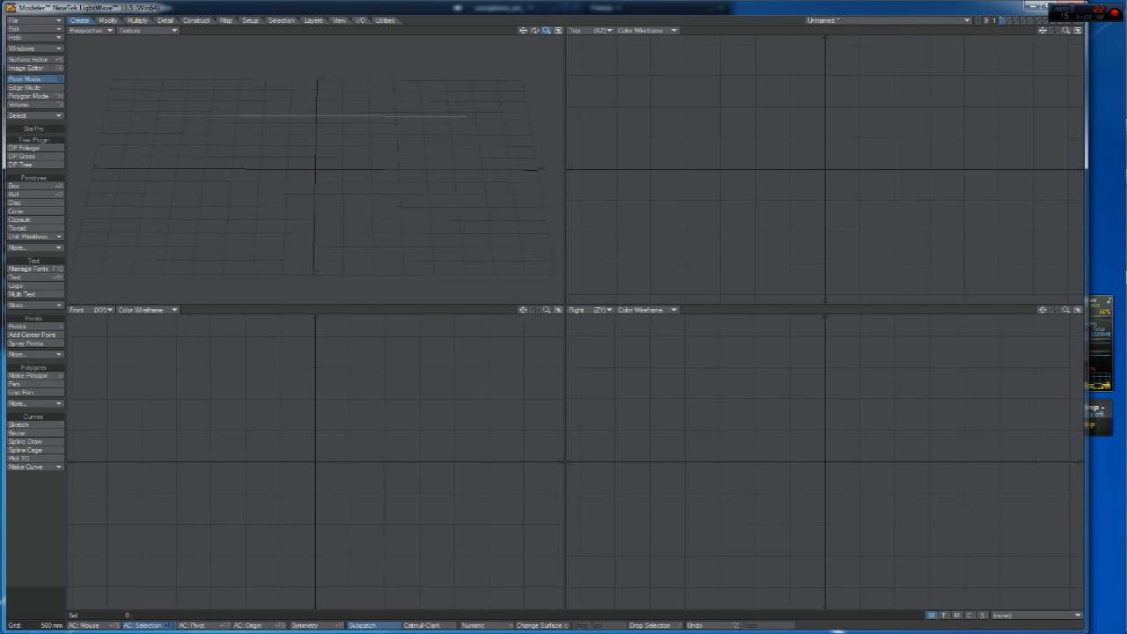
{"action": "key", "text": "space"}
{"action": "key", "text": "space"}
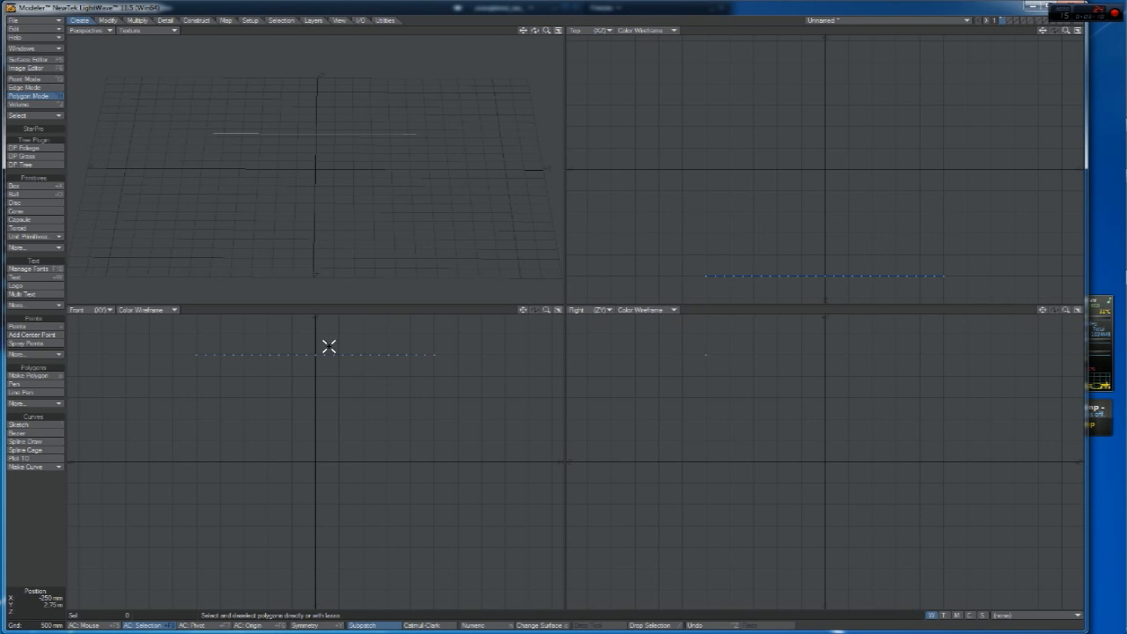
{"action": "key", "text": "slash"}
{"action": "key", "text": "space"}
{"action": "key", "text": "space"}
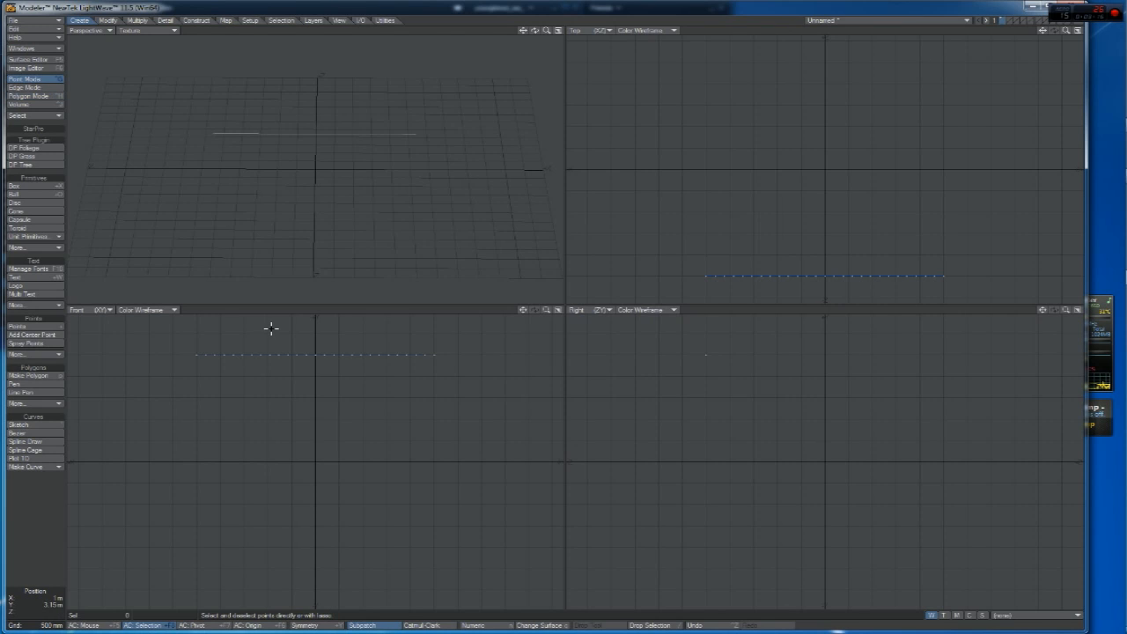
{"action": "left_click", "coordinate": [263, 356]}
{"action": "left_click", "coordinate": [261, 395]}
{"action": "left_click", "coordinate": [260, 353]}
{"action": "left_click", "coordinate": [256, 353]}
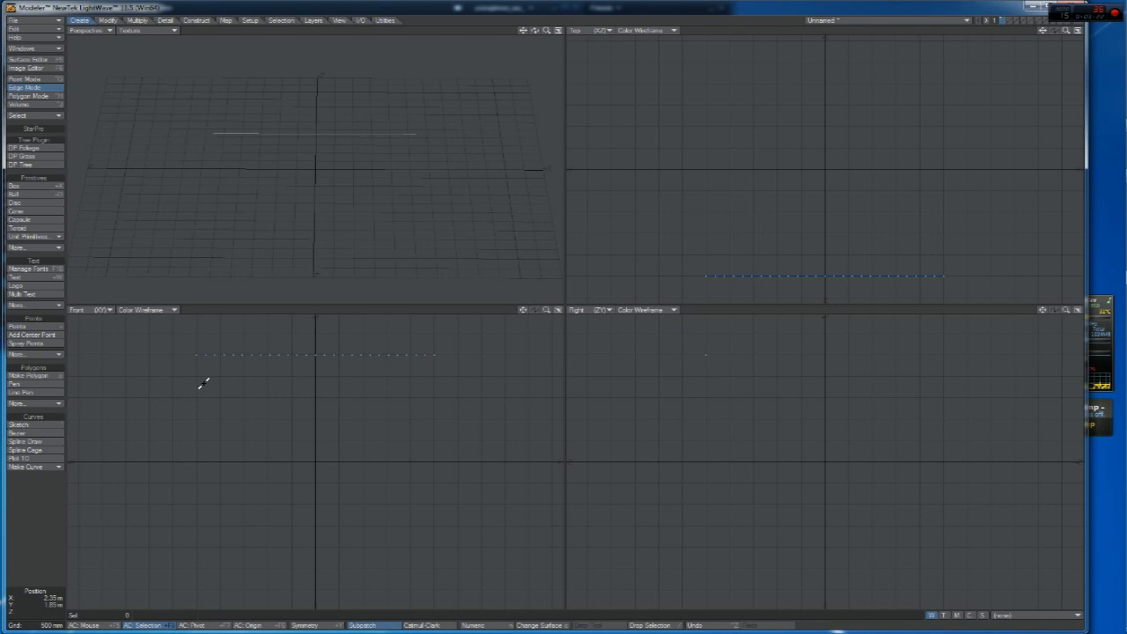
{"action": "mouse_move", "coordinate": [211, 343]}
{"action": "right_mouse_down"}
{"action": "mouse_move", "coordinate": [282, 420]}
{"action": "mouse_move", "coordinate": [281, 324]}
{"action": "right_mouse_up"}
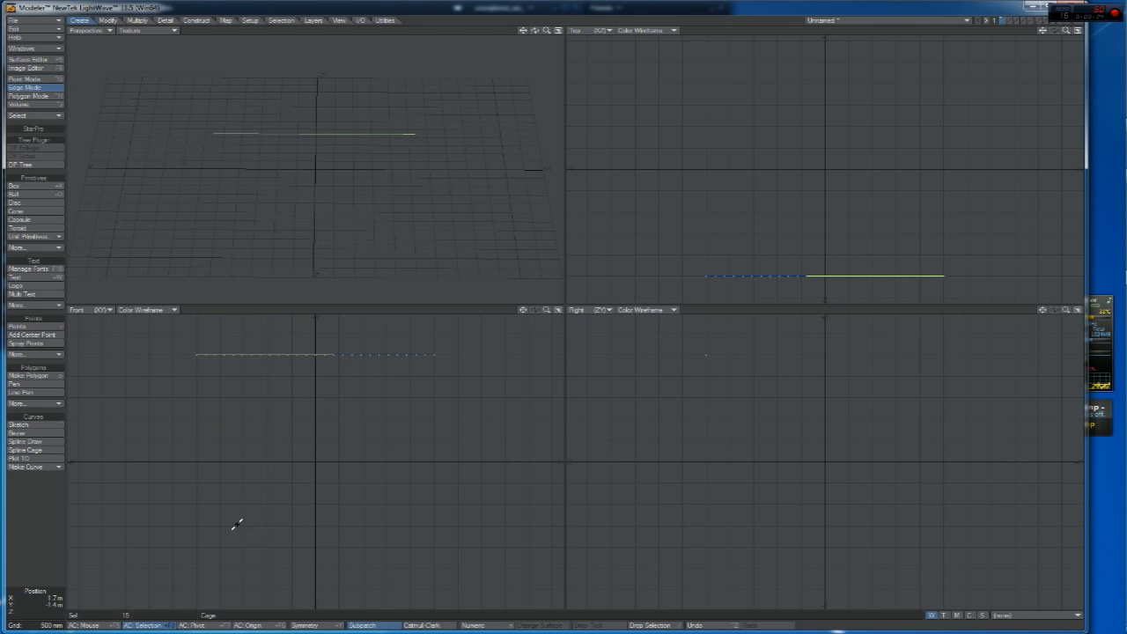
{"action": "left_click_drag", "start_coordinate": [545, 309], "coordinate": [475, 358]}
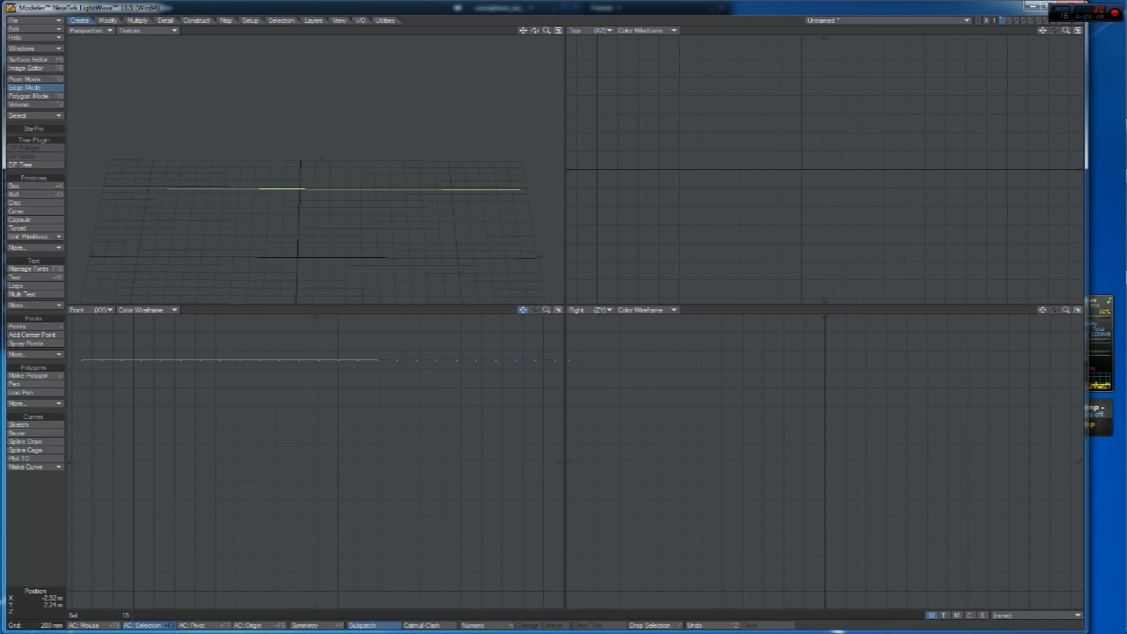
- Try selecting the polygons on the negative X half of the row, and clear the polygon and edge selections
{"action": "mouse_move", "coordinate": [547, 311]}
{"action": "left_mouse_down"}
{"action": "mouse_move", "coordinate": [533, 312]}
{"action": "mouse_move", "coordinate": [564, 310]}
{"action": "left_mouse_up"}
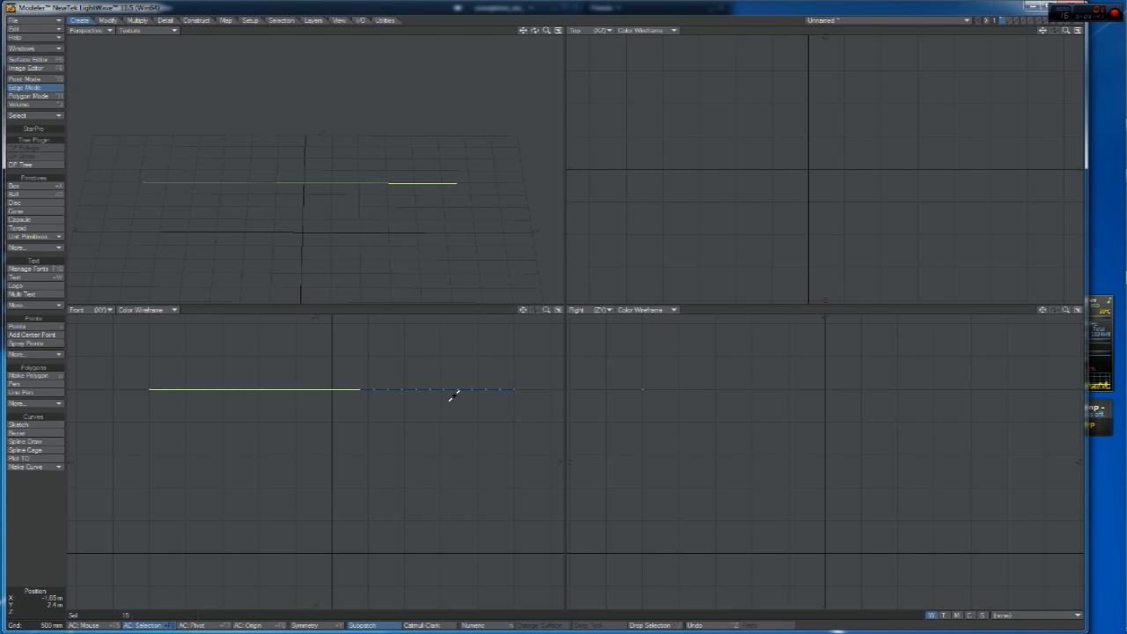
{"action": "key", "text": "ctrl+h"}
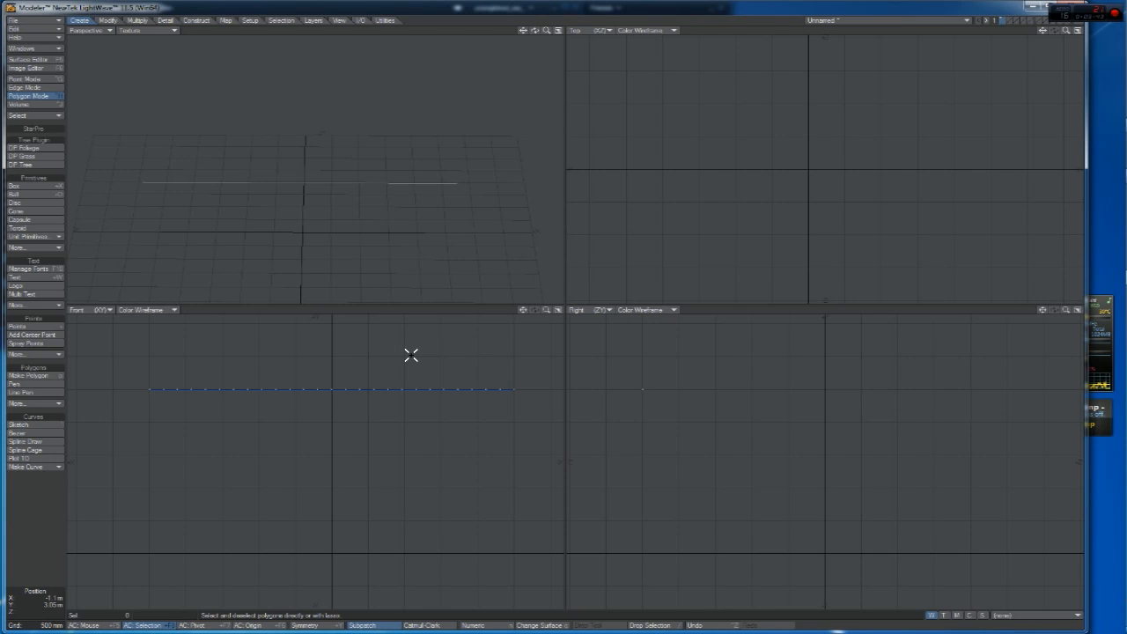
{"action": "left_click_drag", "start_coordinate": [396, 421], "coordinate": [429, 343]}
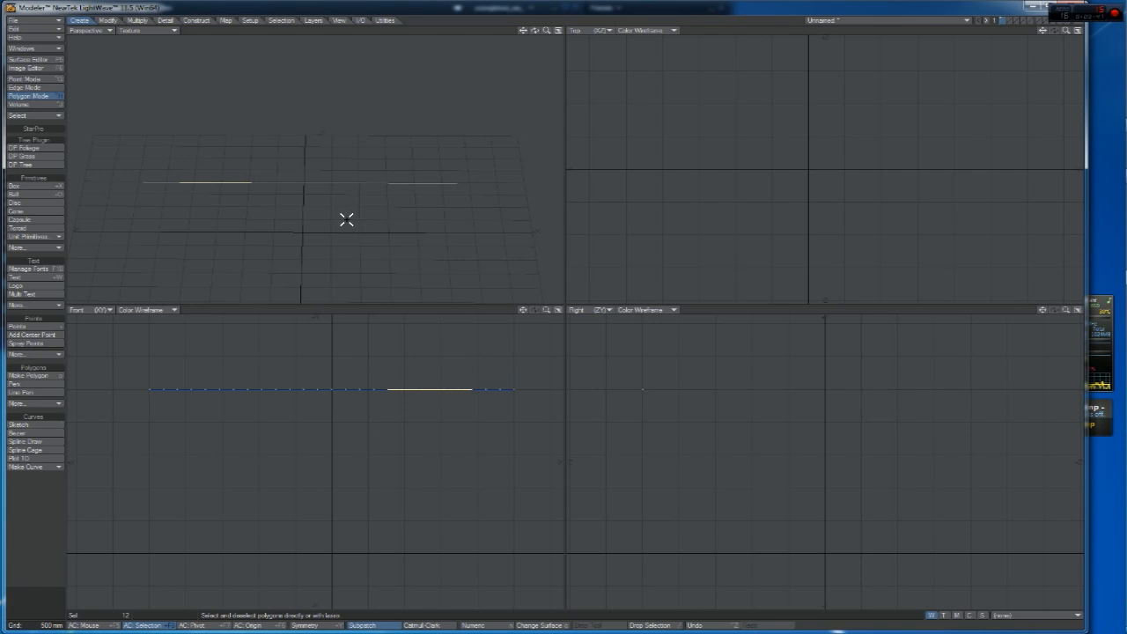
{"action": "left_click", "coordinate": [411, 311]}
{"action": "key", "text": "ctrl+h"}
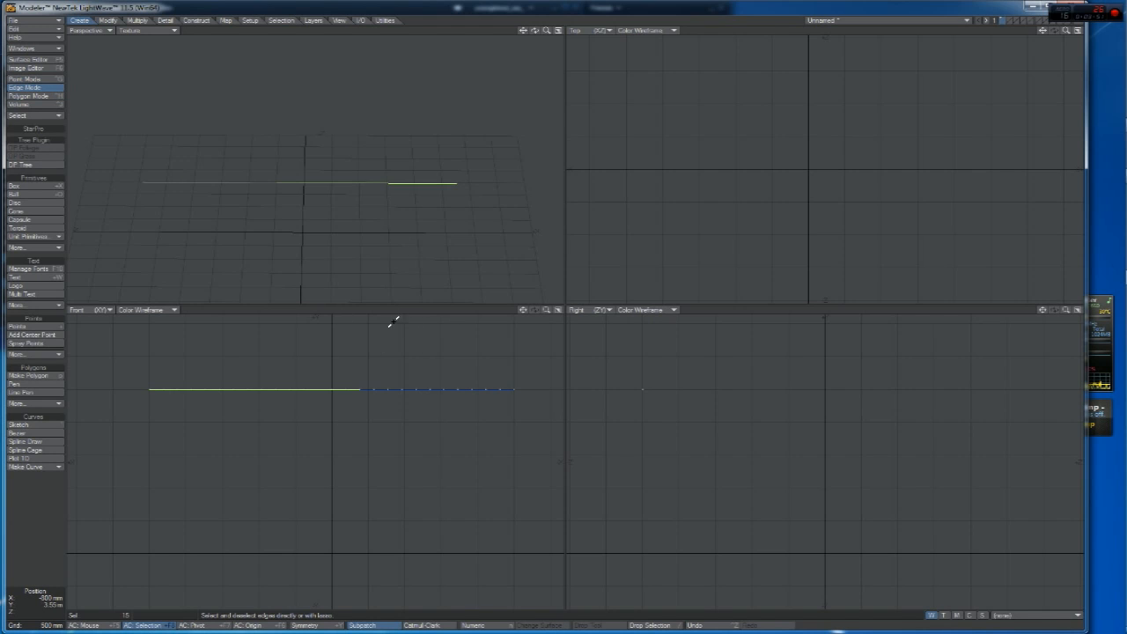
{"action": "left_click", "coordinate": [398, 313]}
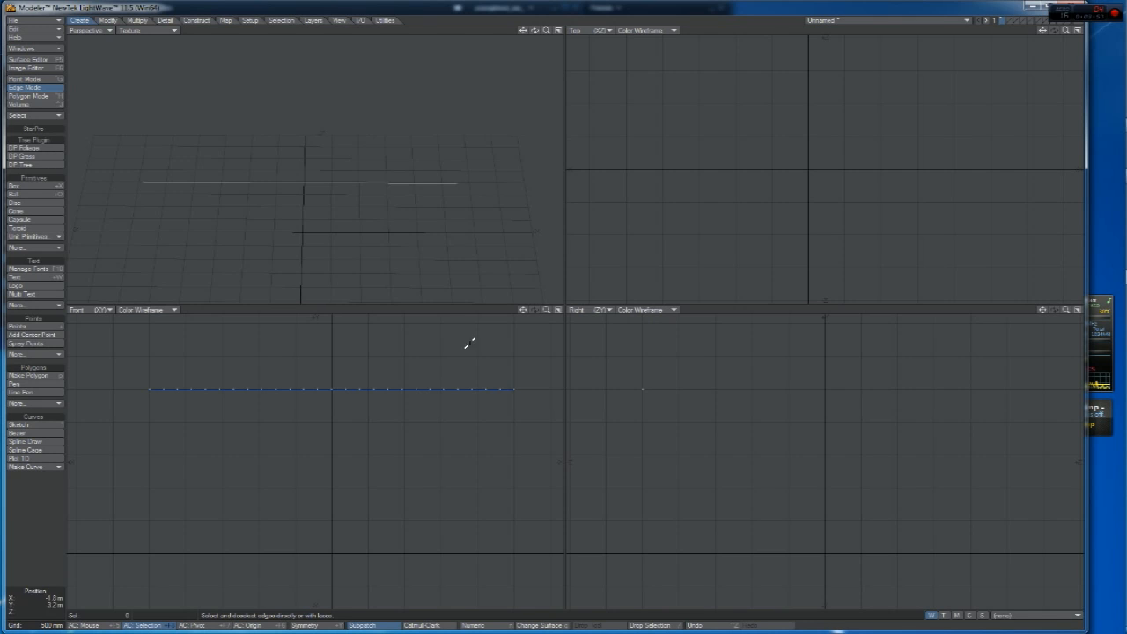
- Center the row of points and edges on the origin
{"action": "left_click_drag", "start_coordinate": [534, 29], "coordinate": [441, 40]}
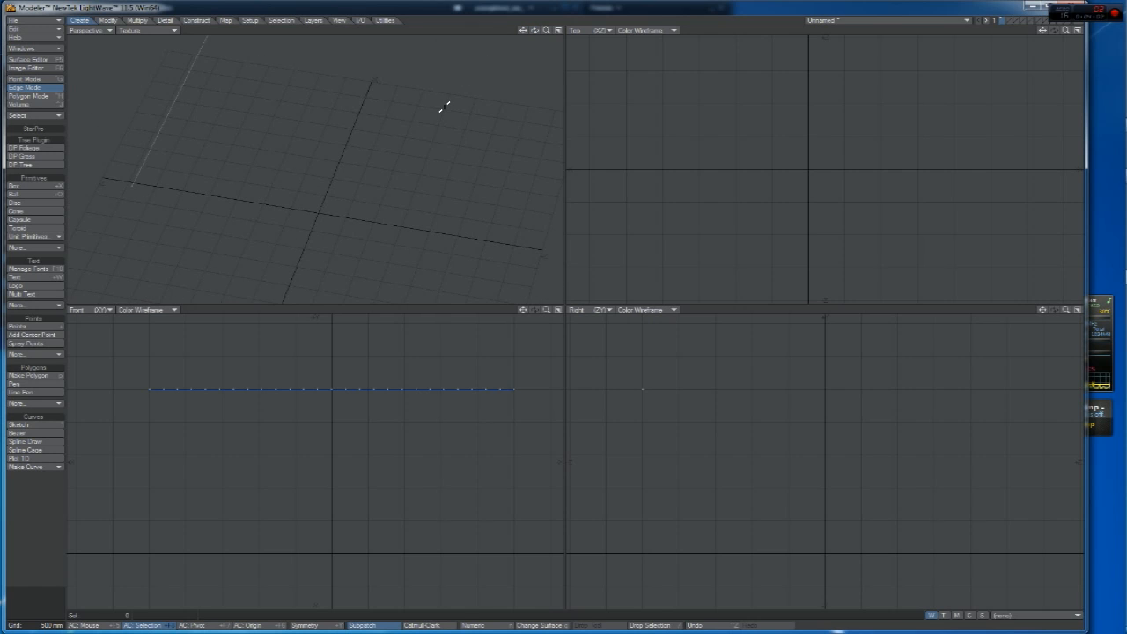
{"action": "key", "text": "F2"}
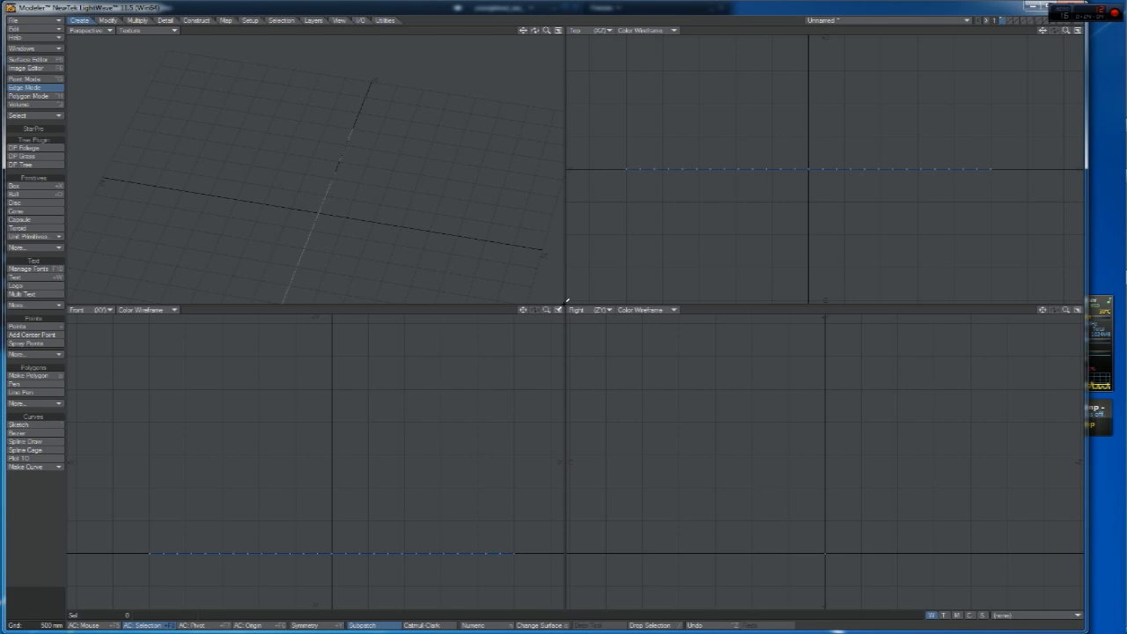
{"action": "left_click_drag", "start_coordinate": [523, 310], "coordinate": [489, 184]}
{"action": "key", "text": "ctrl+g"}
{"action": "left_click", "coordinate": [130, 428]}
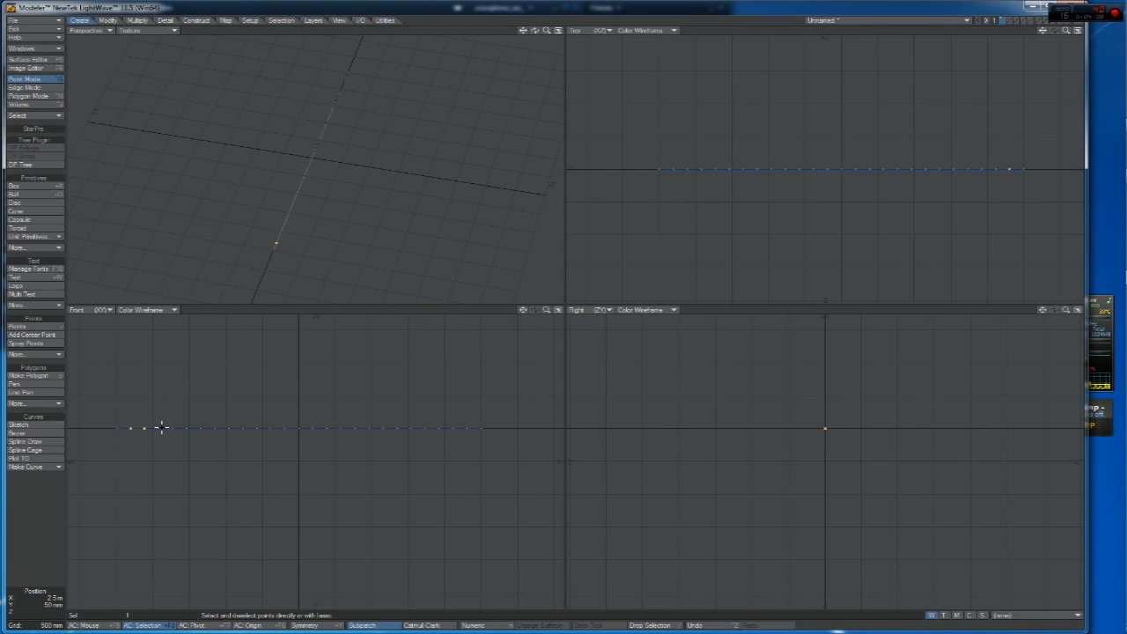
{"action": "left_click", "coordinate": [402, 332]}
- Examine the row's one-vertex and two-vertex polygons in Polygon Statistics, selecting by vertex count, and clear the selection
{"action": "key", "text": "ctrl+j"}
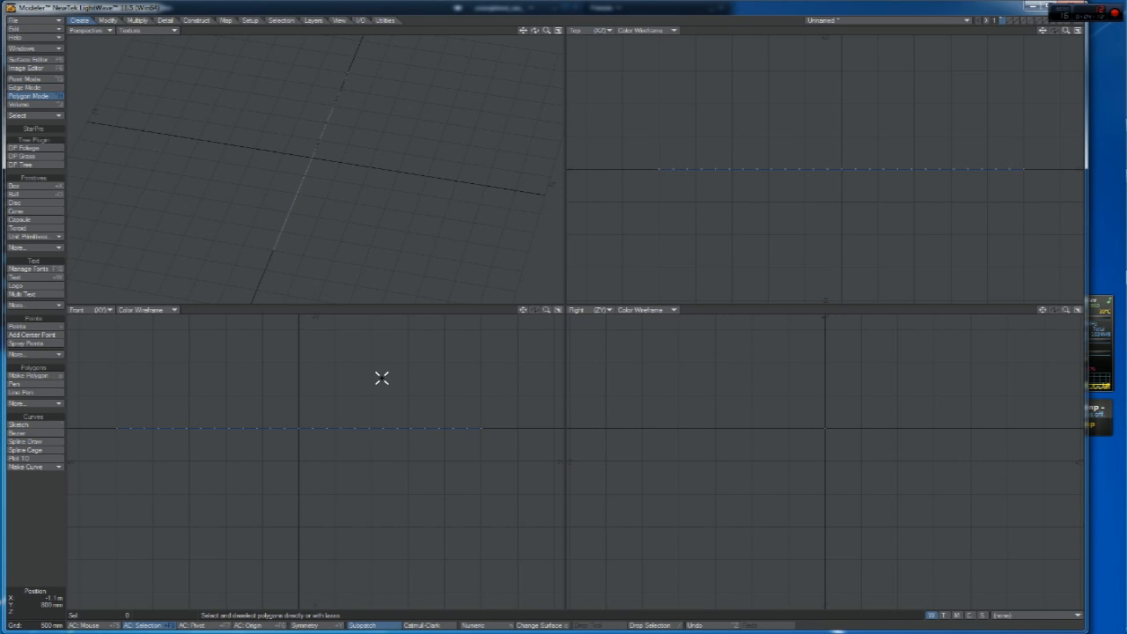
{"action": "key", "text": "w"}
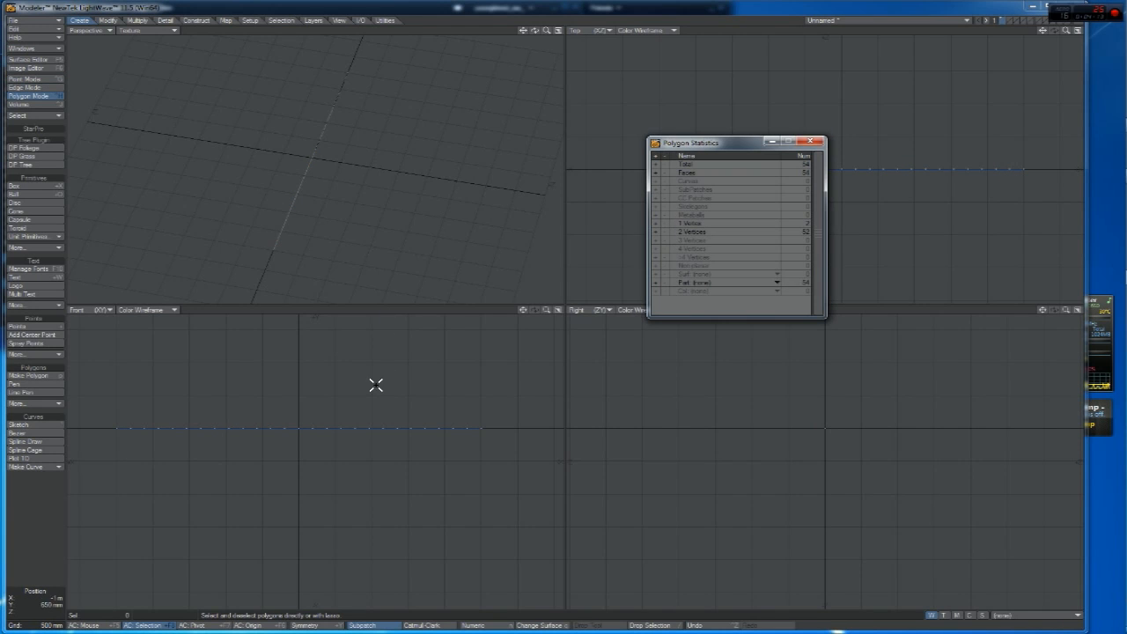
{"action": "left_click", "coordinate": [656, 232]}
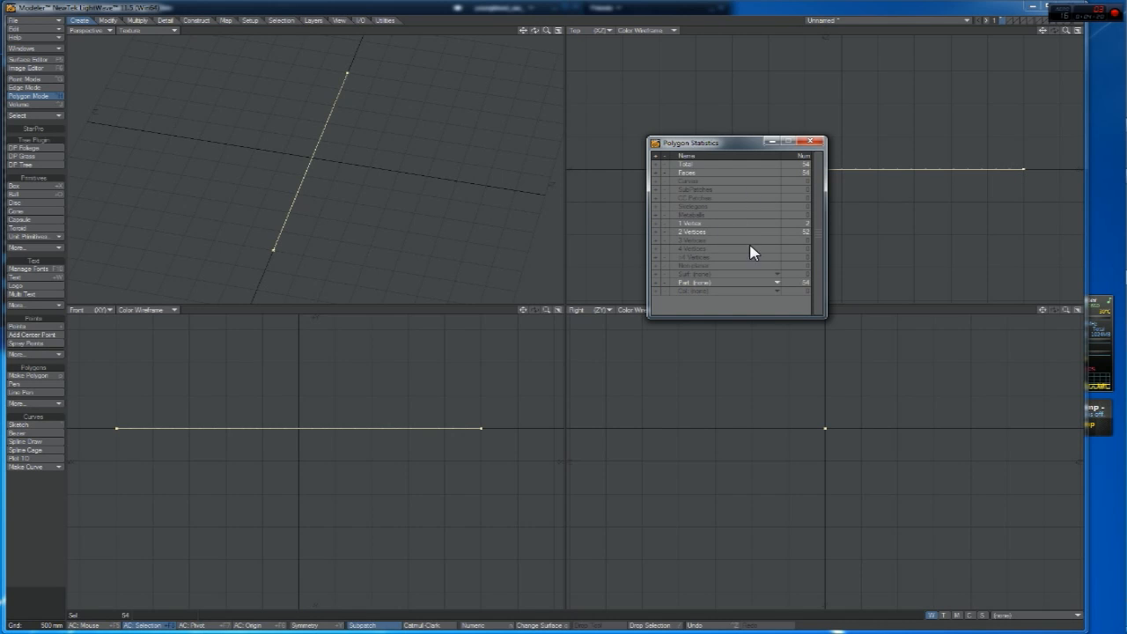
{"action": "left_click", "coordinate": [665, 230]}
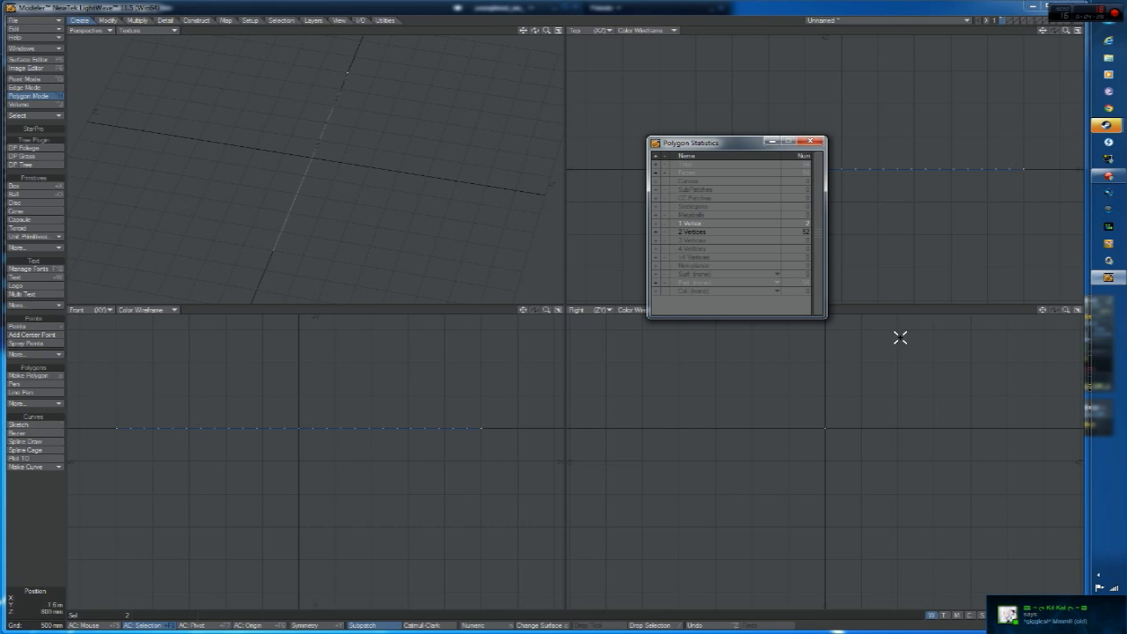
{"action": "left_click", "coordinate": [812, 141]}
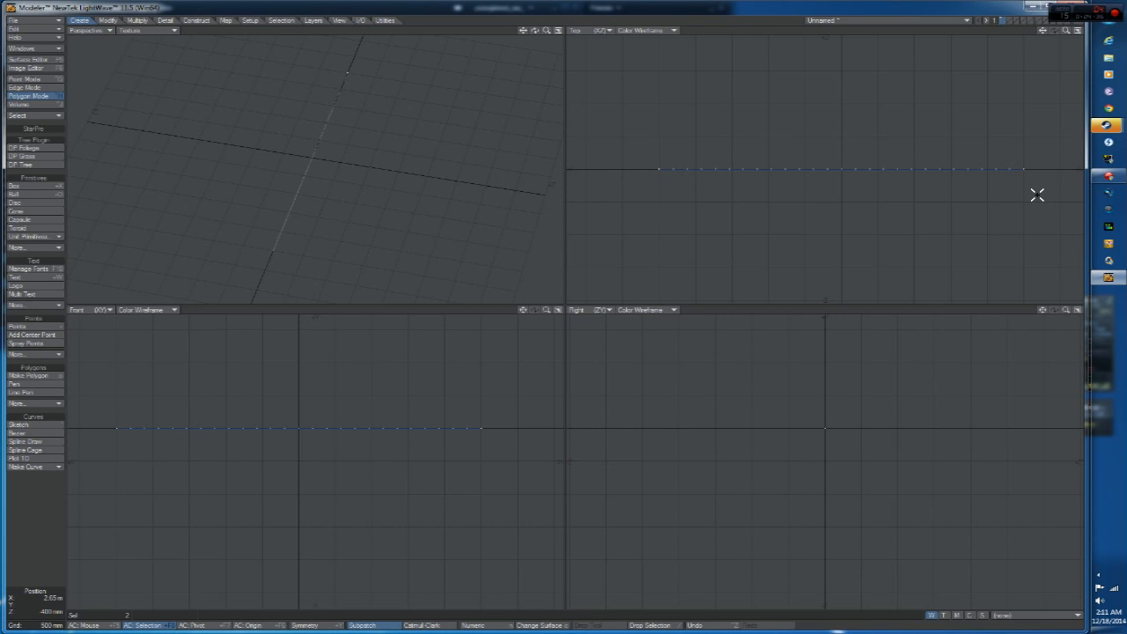
{"action": "left_click", "coordinate": [481, 29]}
- Check which surfaces the object has in the Surface Editor, and close the editor
{"action": "left_click_drag", "start_coordinate": [533, 30], "coordinate": [555, 40]}
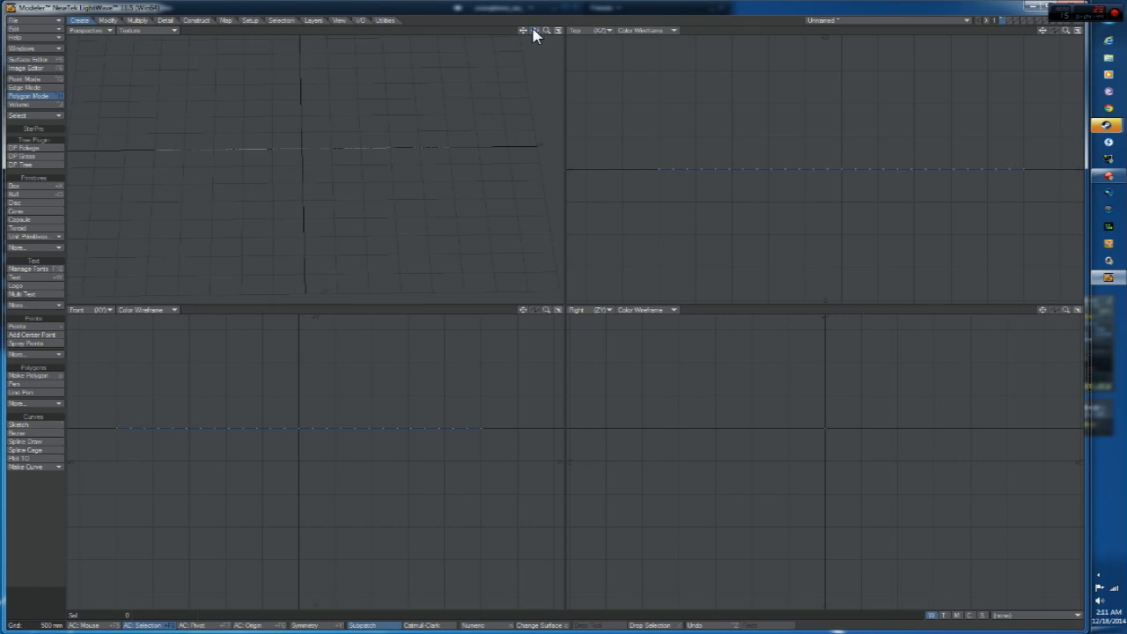
{"action": "left_click", "coordinate": [55, 60]}
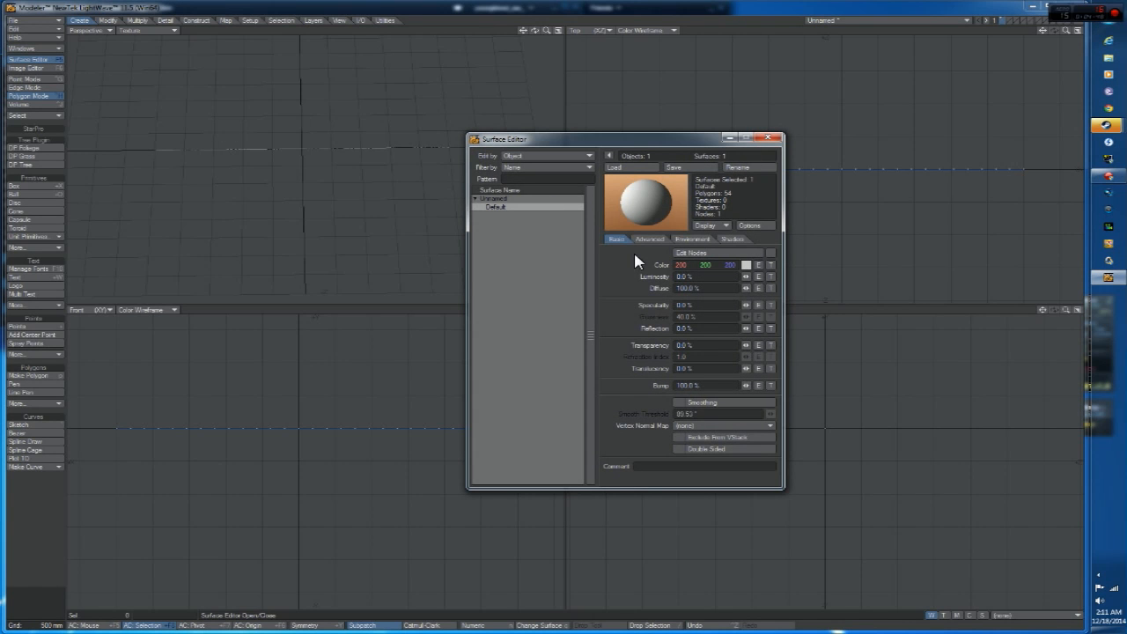
{"action": "left_click", "coordinate": [768, 139]}
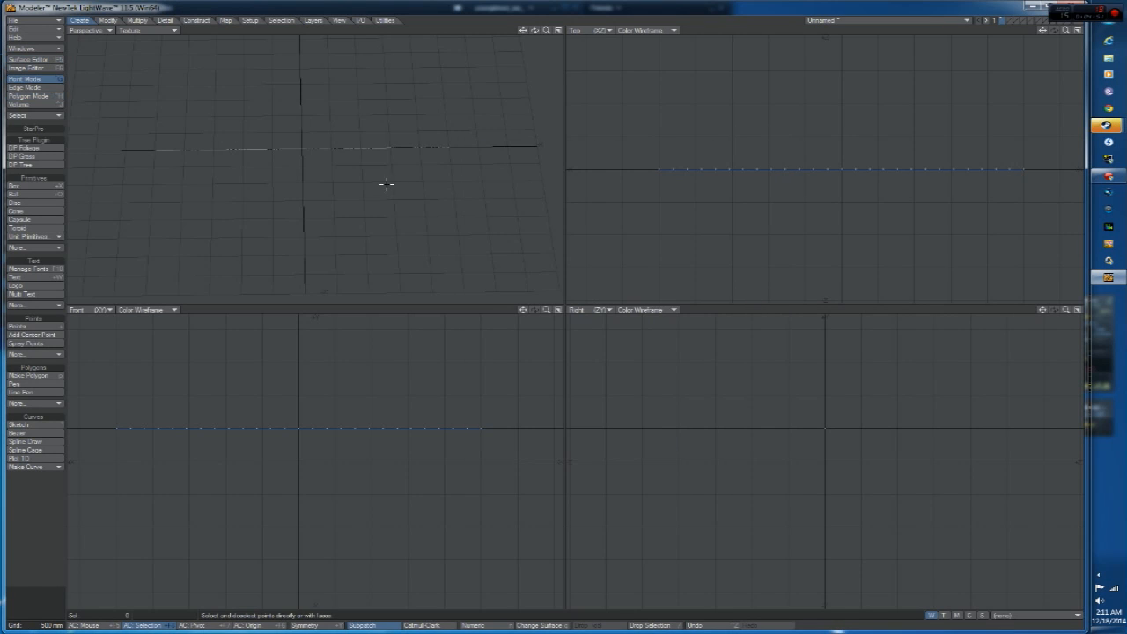
- Select all connected two-vertex polygons along the row
{"action": "left_click", "coordinate": [282, 431]}
{"action": "key", "text": "]"}
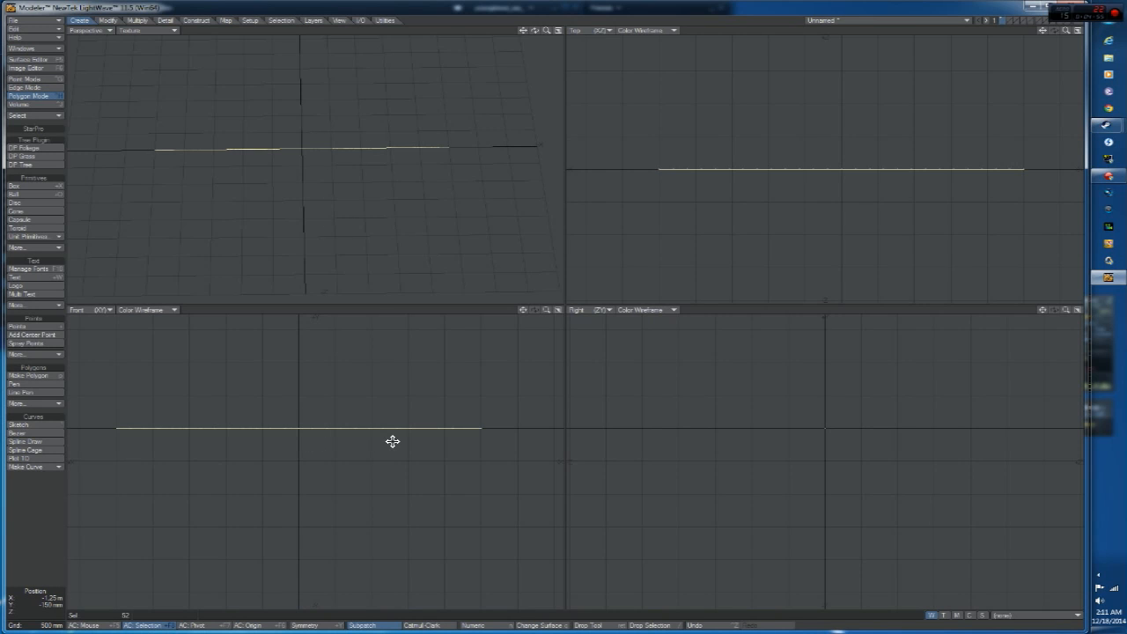
{"action": "key", "text": "w"}
{"action": "left_click", "coordinate": [815, 142]}
- Assign the selected polygons a new surface named Lightning, colored blue (0, 0, 255) with Smoothing on, and deselect them
{"action": "key", "text": "q"}
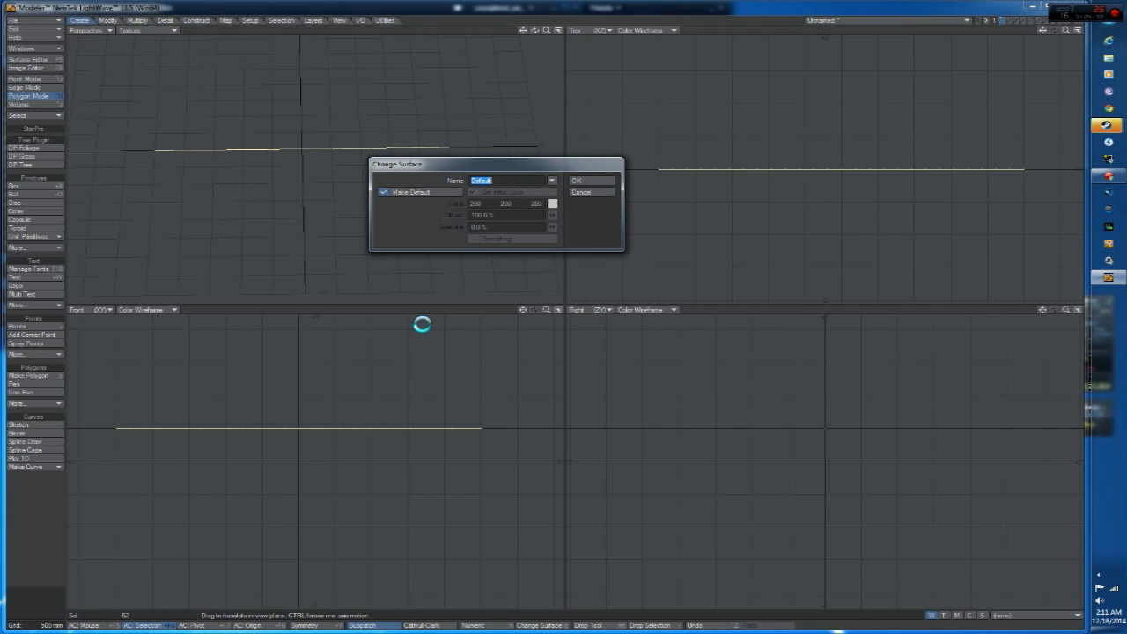
{"action": "type", "text": "Lightning"}
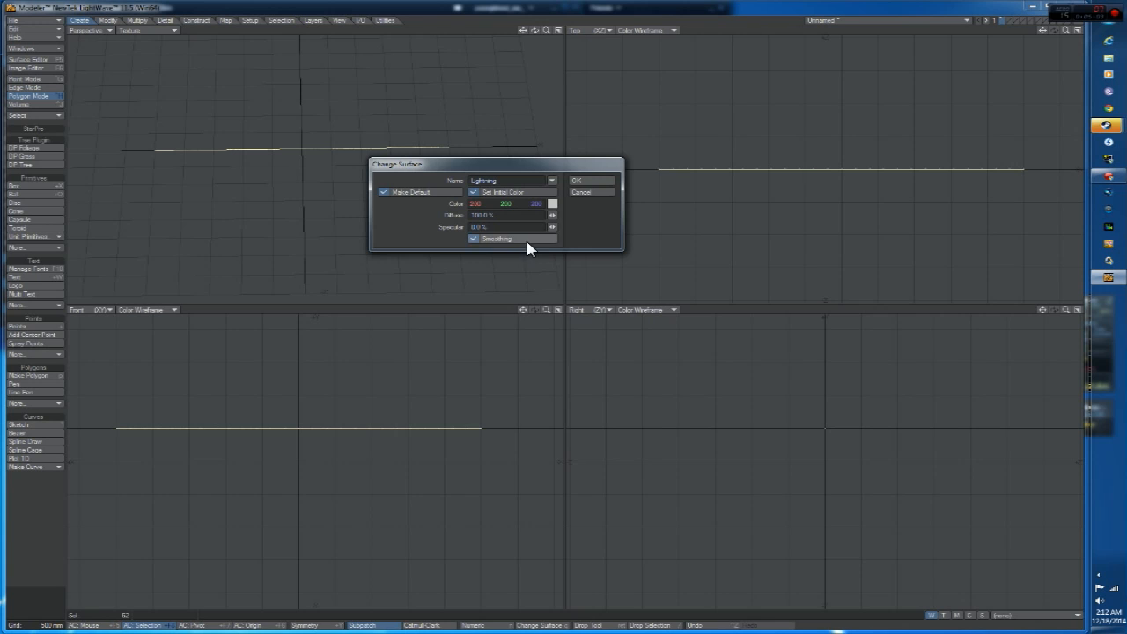
{"action": "left_click", "coordinate": [552, 204]}
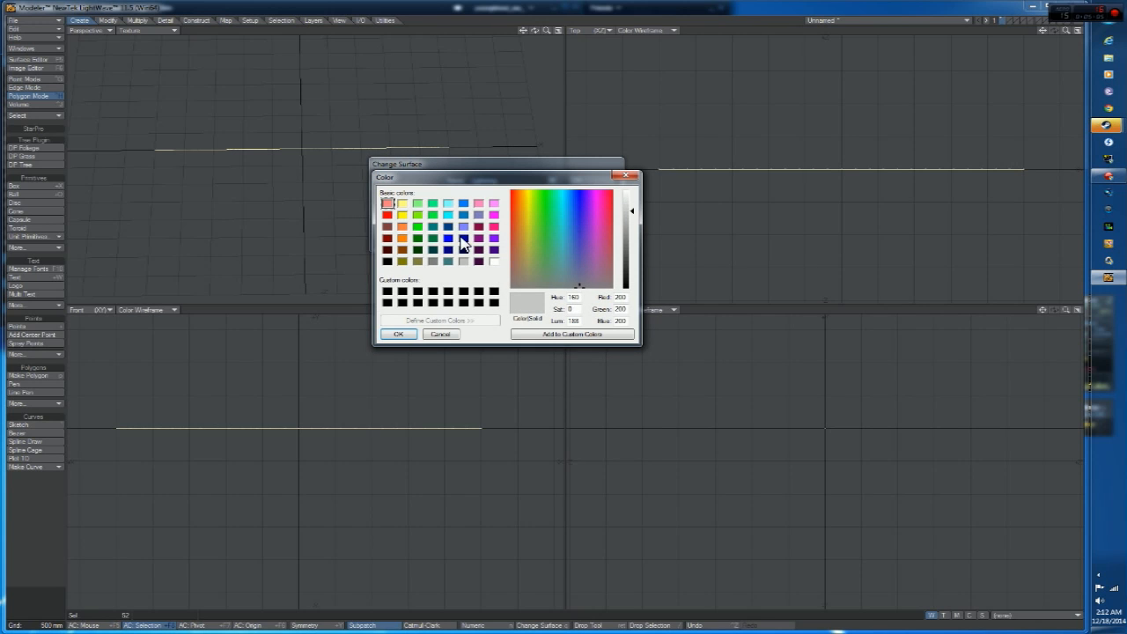
{"action": "left_click", "coordinate": [462, 238]}
{"action": "left_click", "coordinate": [398, 335]}
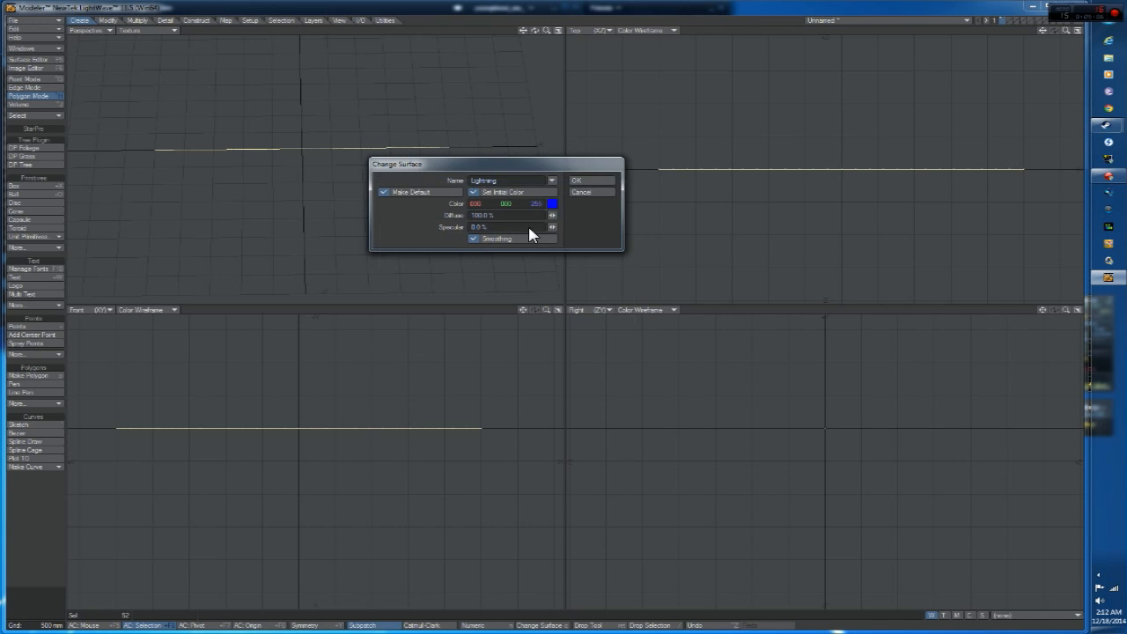
{"action": "left_click", "coordinate": [596, 185]}
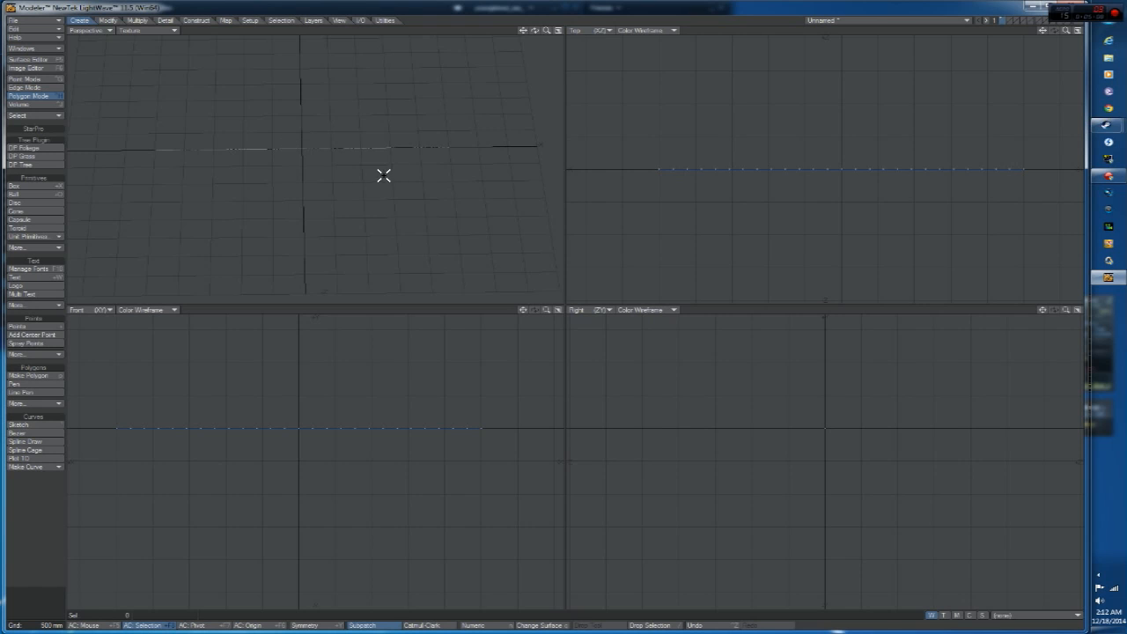
- Review the Lightning surface's settings in the Surface Editor, make it double sided, and close the editor
{"action": "left_click", "coordinate": [29, 59]}
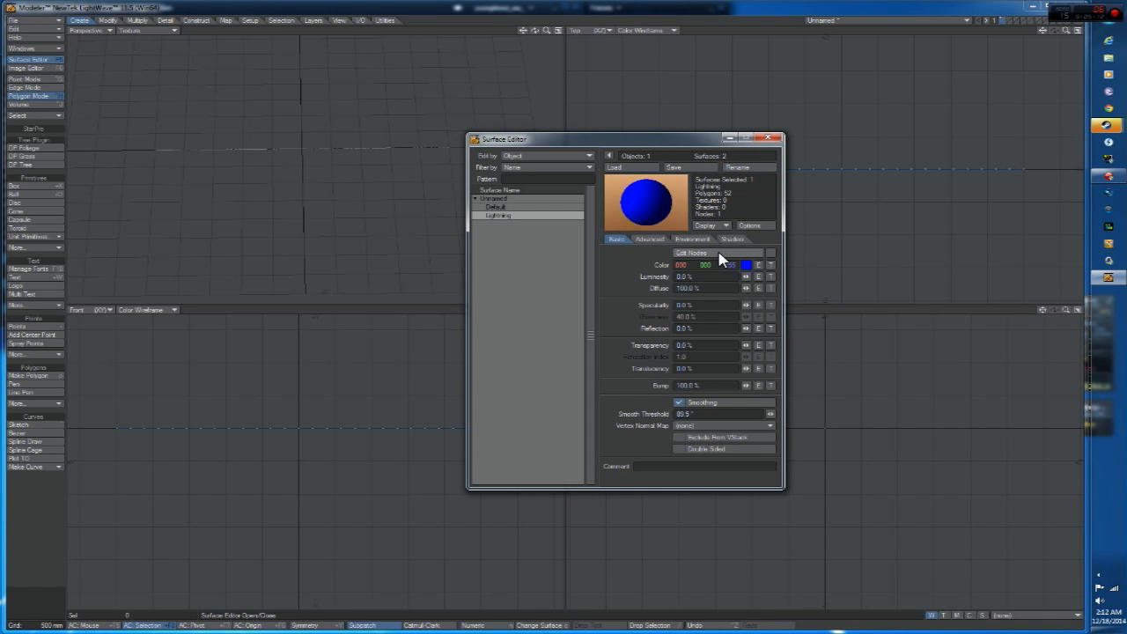
{"action": "left_click", "coordinate": [649, 239]}
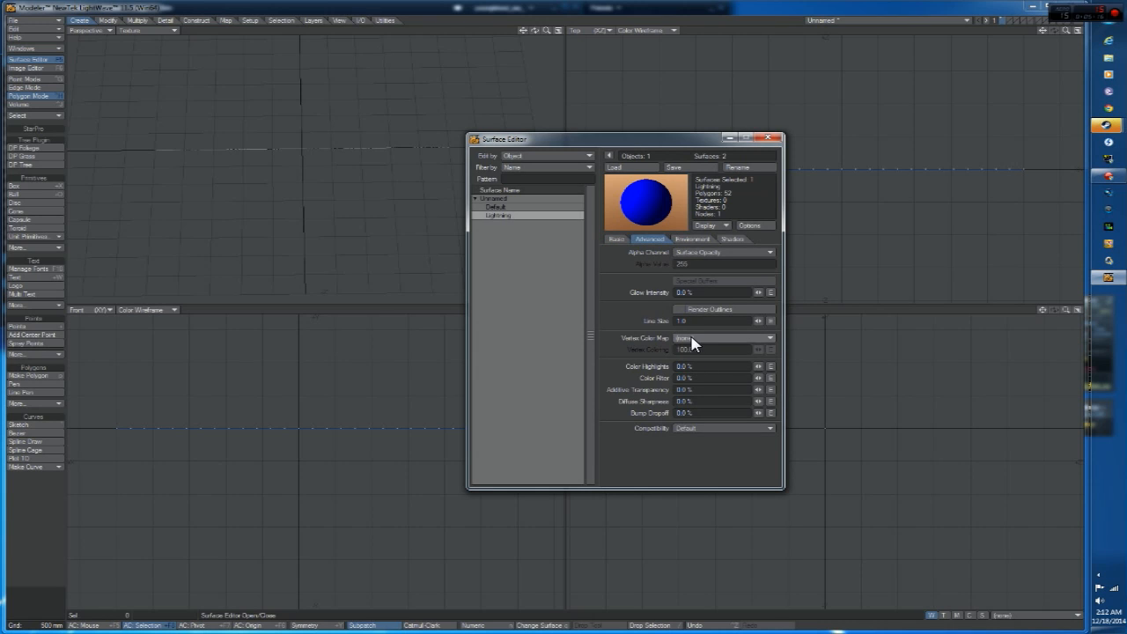
{"action": "left_click", "coordinate": [691, 239]}
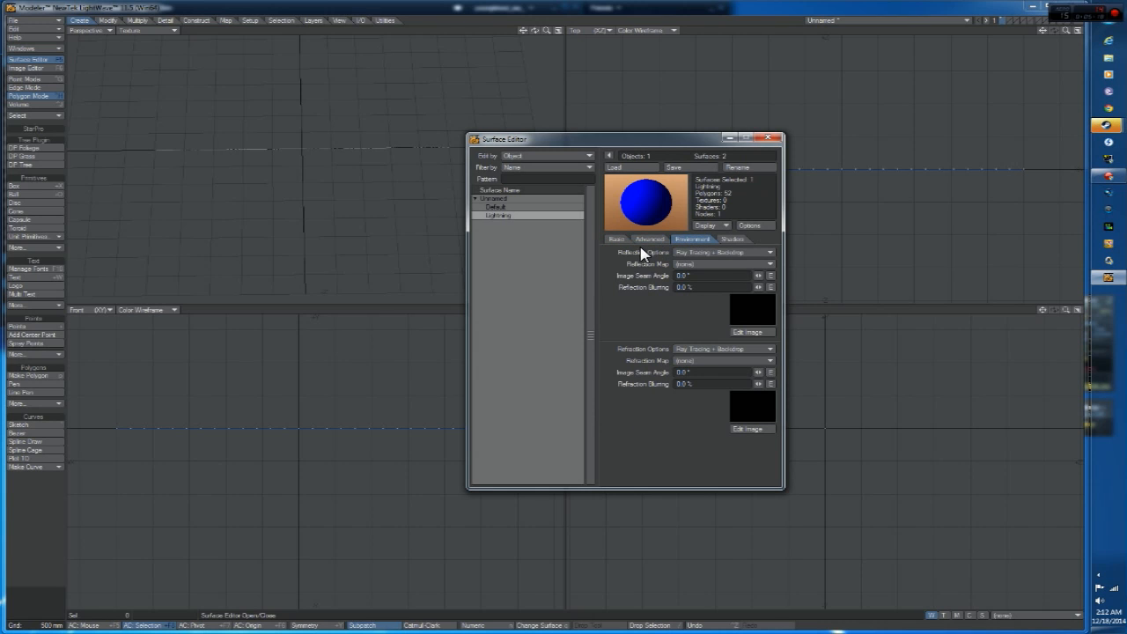
{"action": "left_click", "coordinate": [730, 239]}
{"action": "left_click", "coordinate": [650, 239]}
{"action": "left_click", "coordinate": [617, 239]}
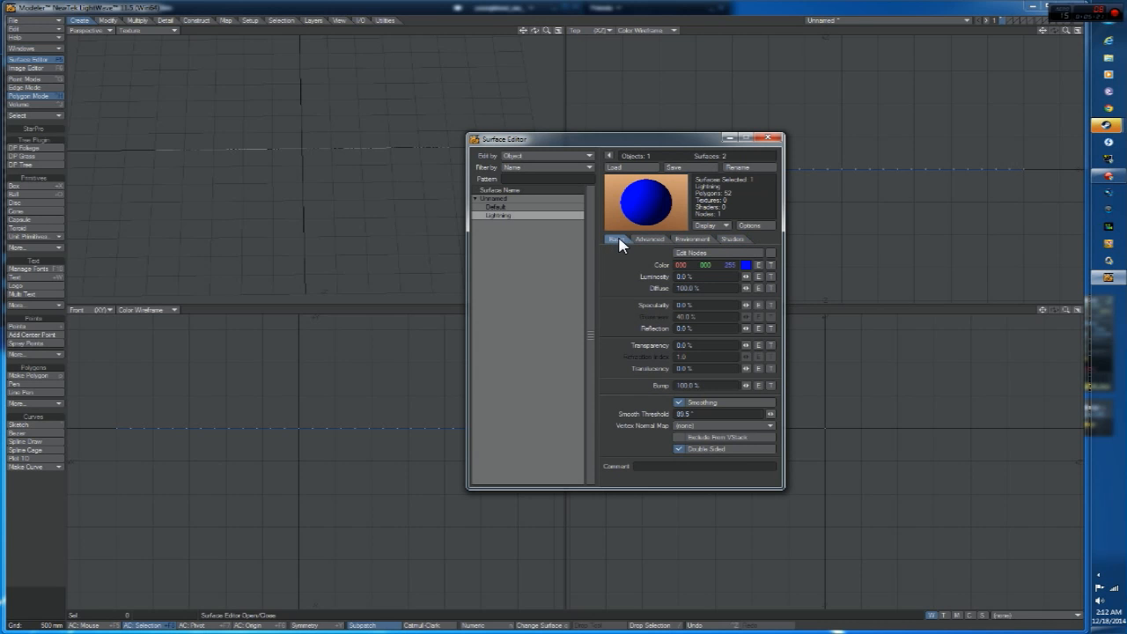
{"action": "left_click", "coordinate": [768, 137]}
{"action": "left_click", "coordinate": [46, 19]}
{"action": "left_click", "coordinate": [45, 21]}
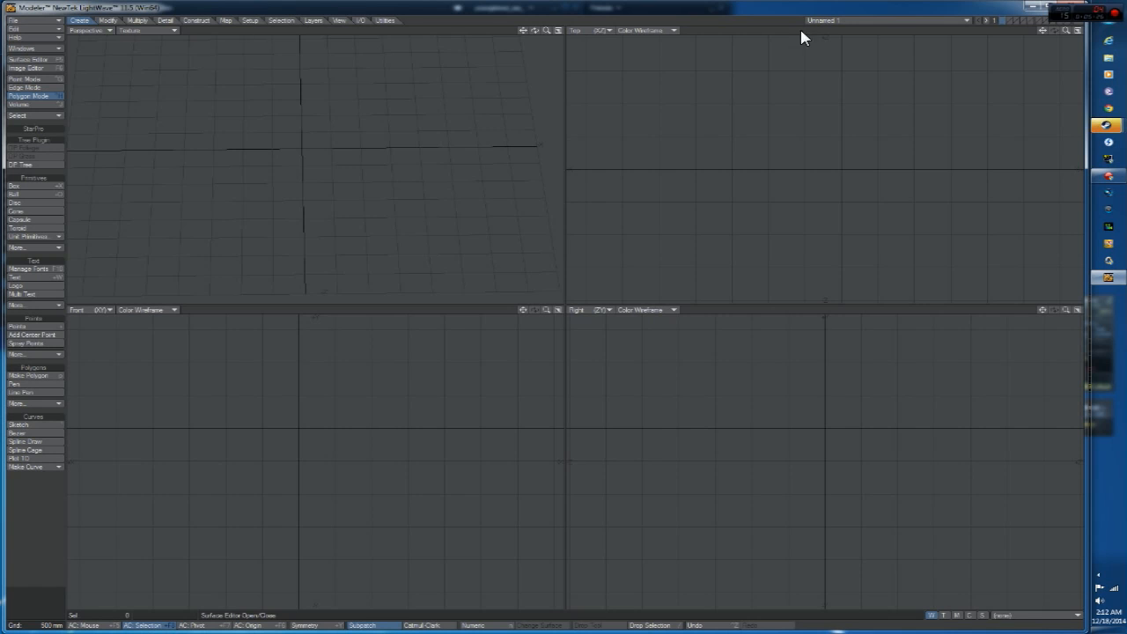
{"action": "left_click", "coordinate": [850, 21]}
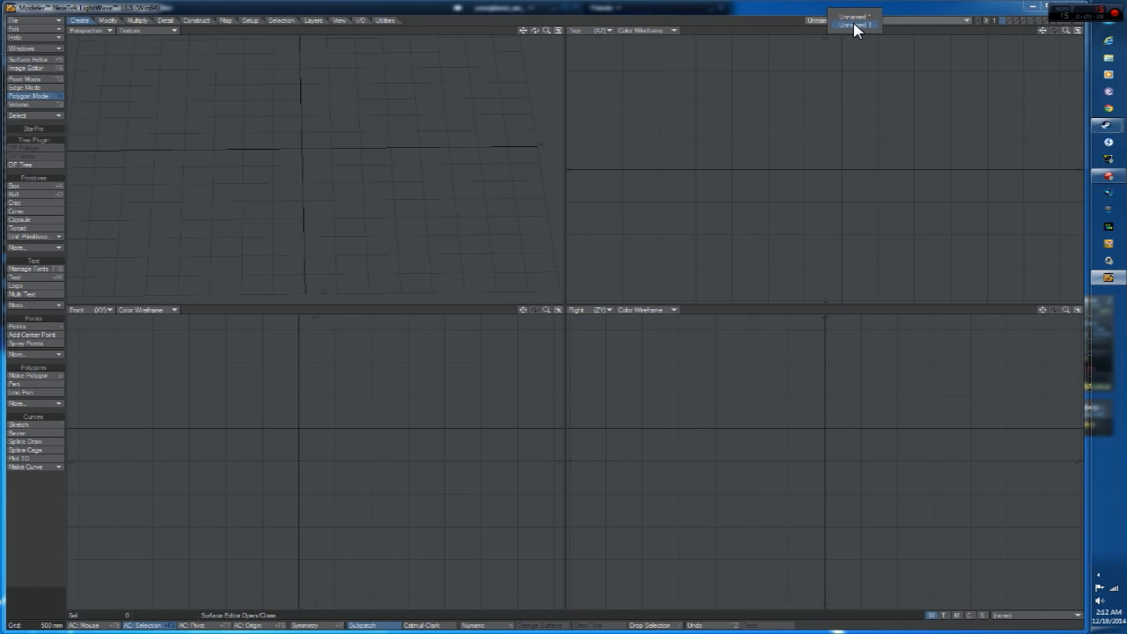
{"action": "left_click", "coordinate": [864, 15]}
- Save the object as Lightning in the 05-Warzone project's Objects folder
{"action": "left_click", "coordinate": [40, 20]}
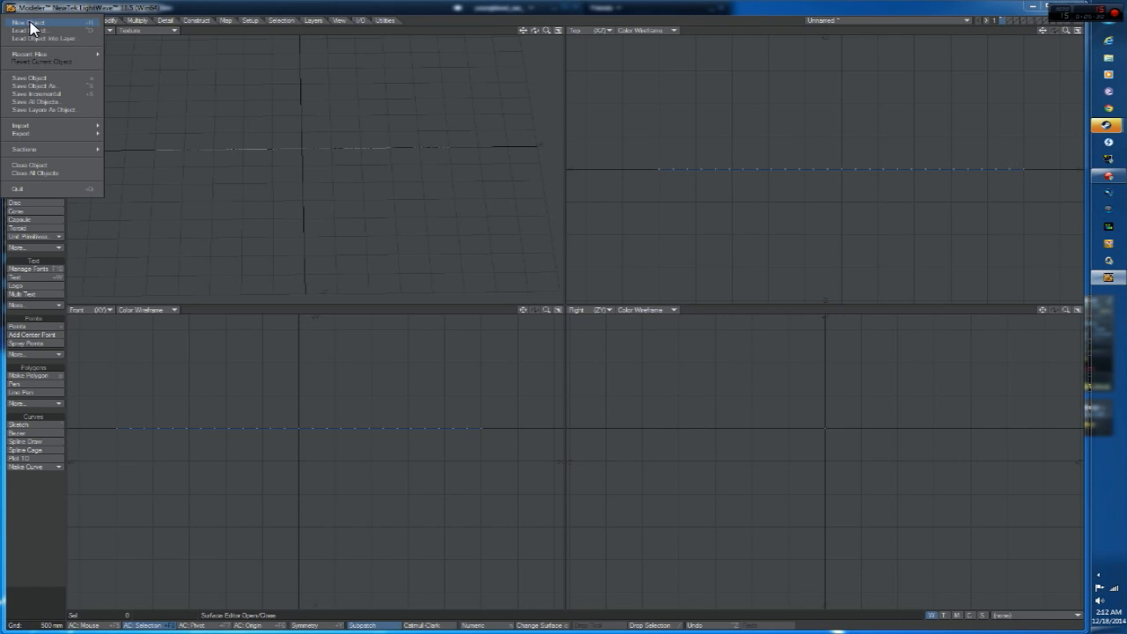
{"action": "left_click", "coordinate": [44, 85]}
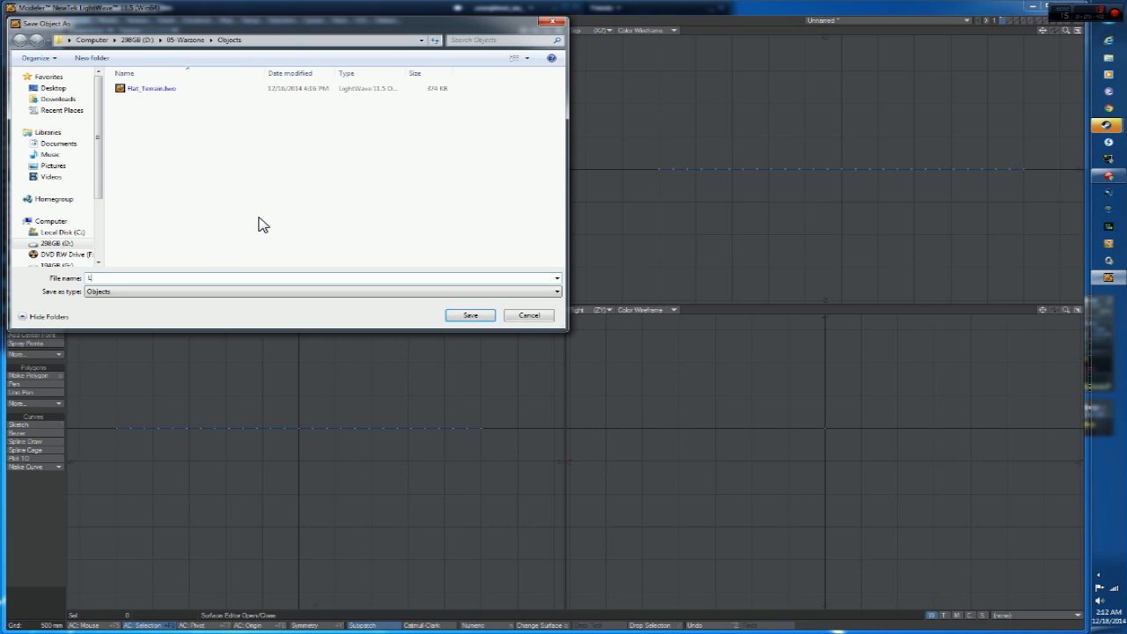
{"action": "type", "text": "ning"}
{"action": "key", "text": "Return"}
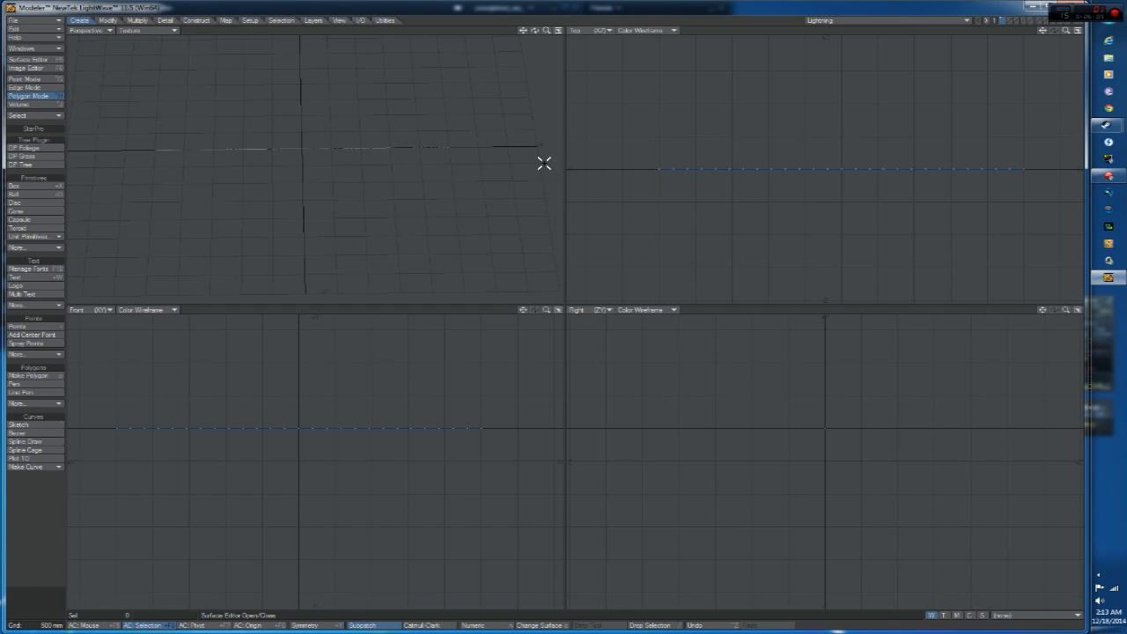
{"action": "mouse_move", "coordinate": [534, 30]}
{"action": "left_mouse_down"}
{"action": "mouse_move", "coordinate": [471, 25]}
{"action": "mouse_move", "coordinate": [537, 25]}
{"action": "left_mouse_up"}
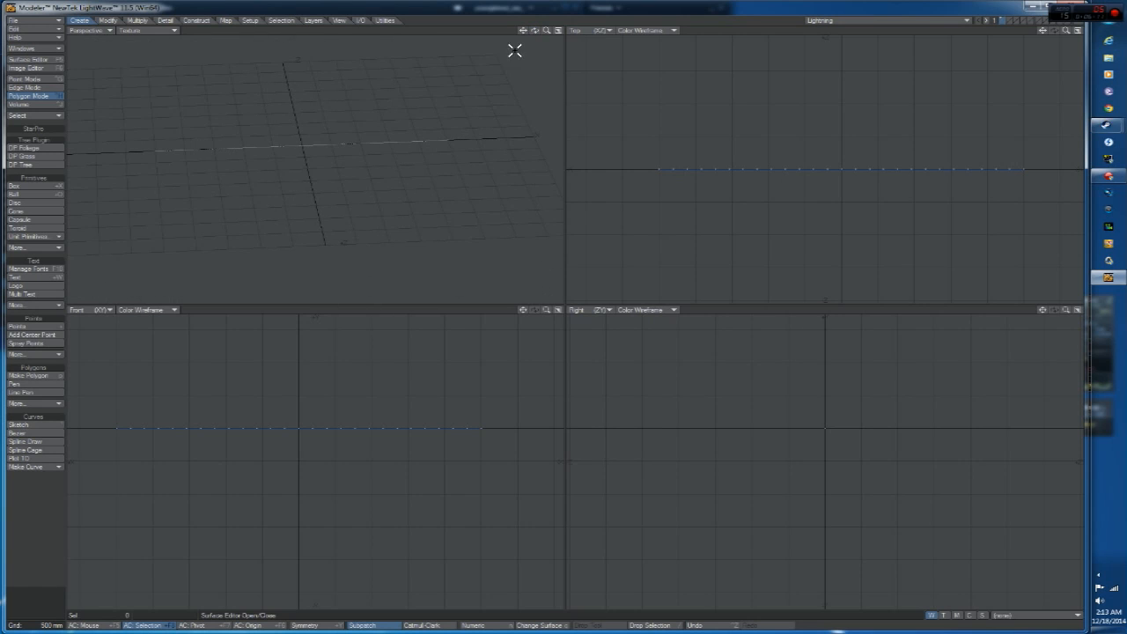
{"action": "left_click_drag", "start_coordinate": [523, 310], "coordinate": [524, 325]}
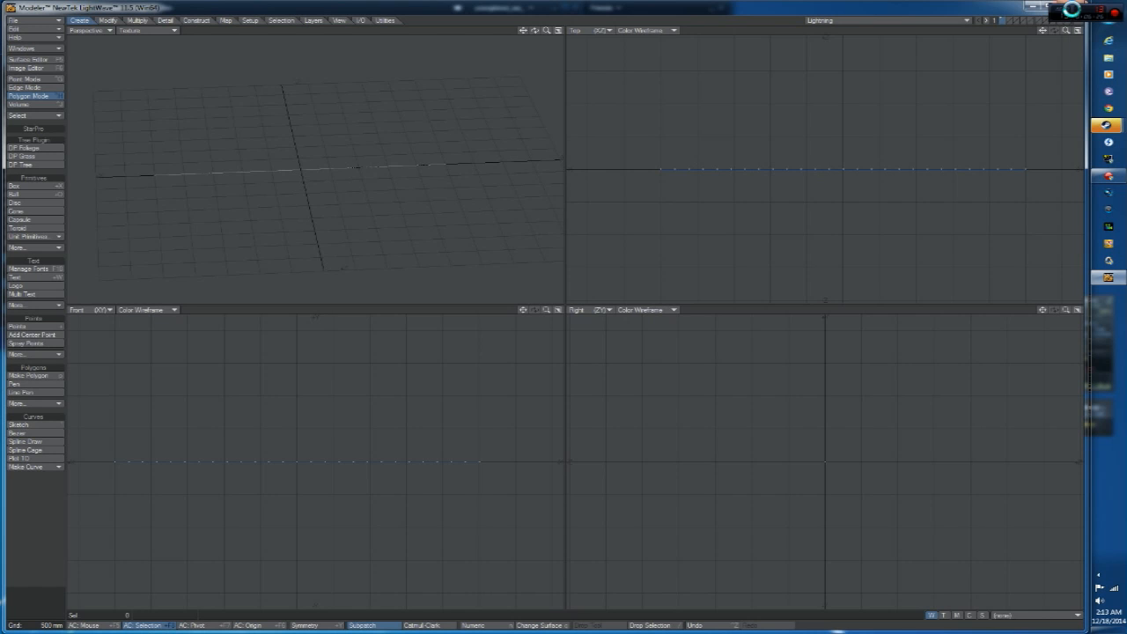
- Minimize Modeler and launch LightWave Layout
{"action": "left_click", "coordinate": [1066, 10]}
{"action": "left_click", "coordinate": [1125, 3]}
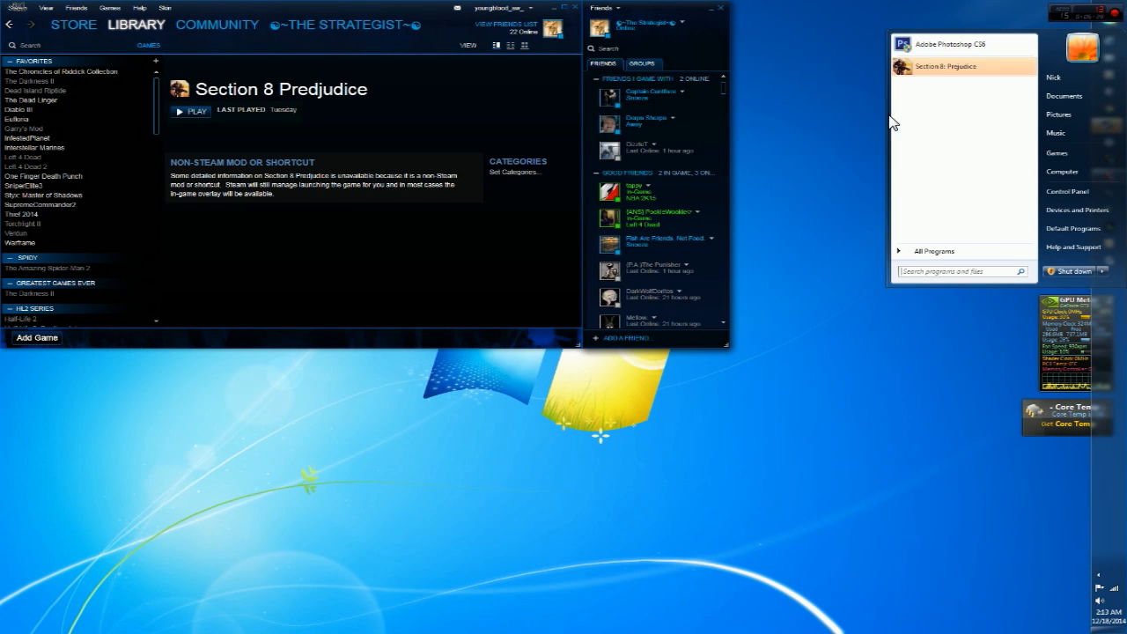
{"action": "type", "text": "lay"}
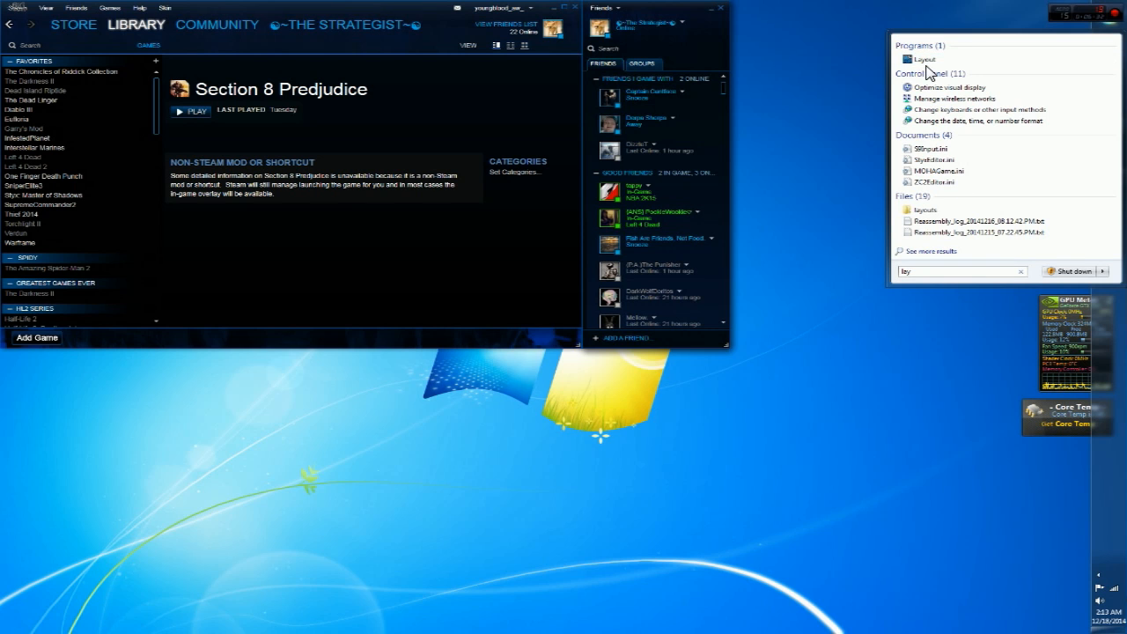
{"action": "left_click", "coordinate": [931, 61]}
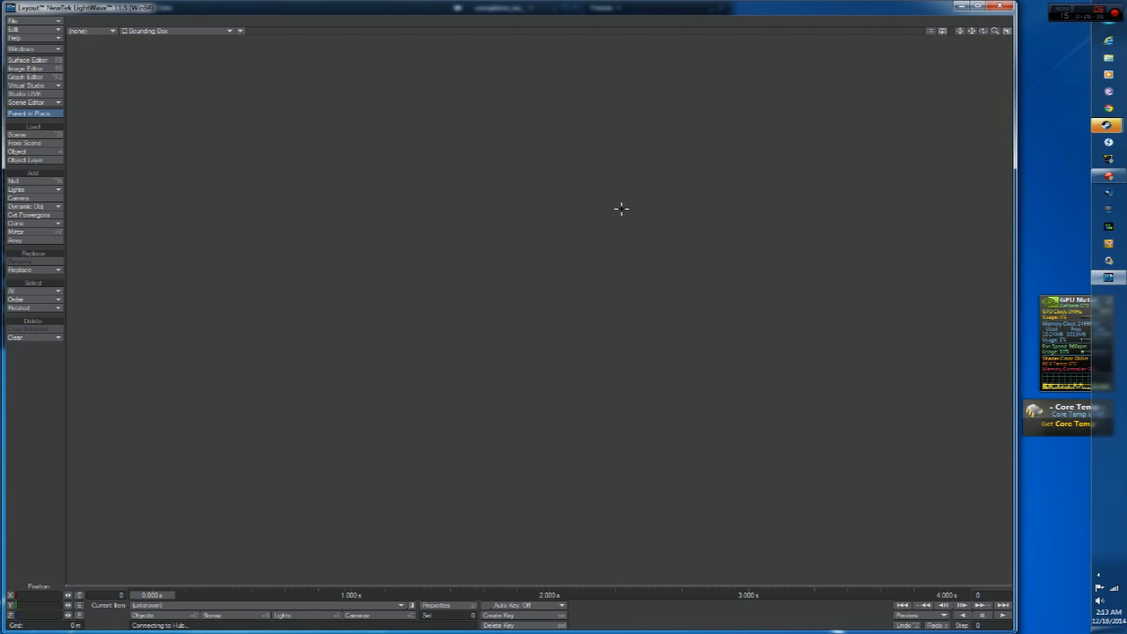
{"action": "left_click", "coordinate": [489, 222]}
{"action": "left_click", "coordinate": [37, 21]}
{"action": "mouse_move", "coordinate": [37, 18]}
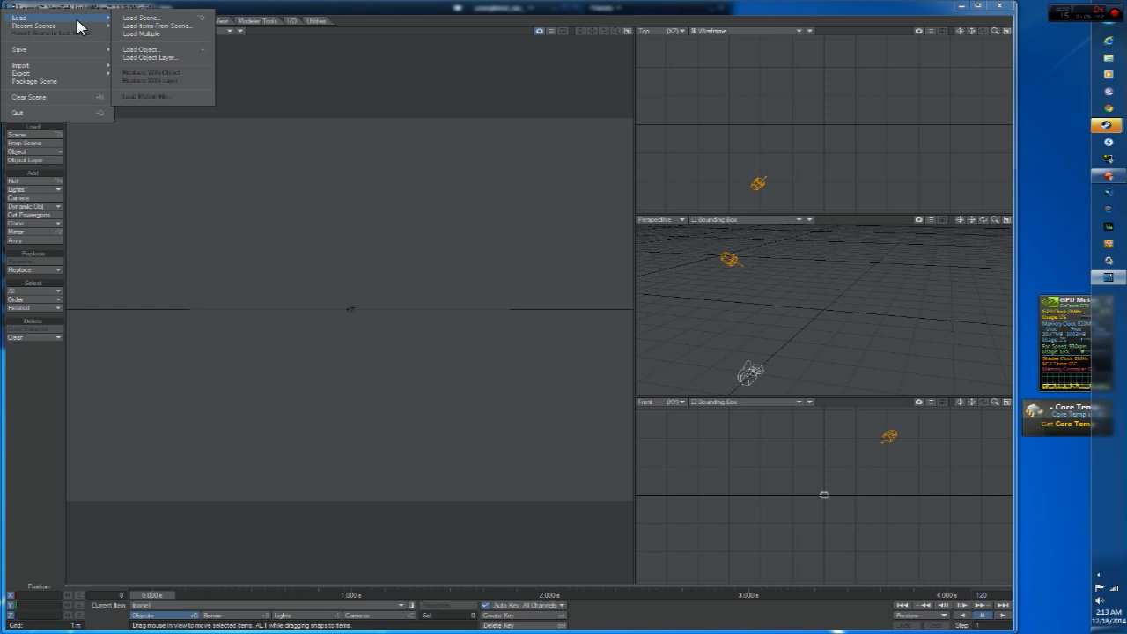
{"action": "left_click", "coordinate": [173, 46]}
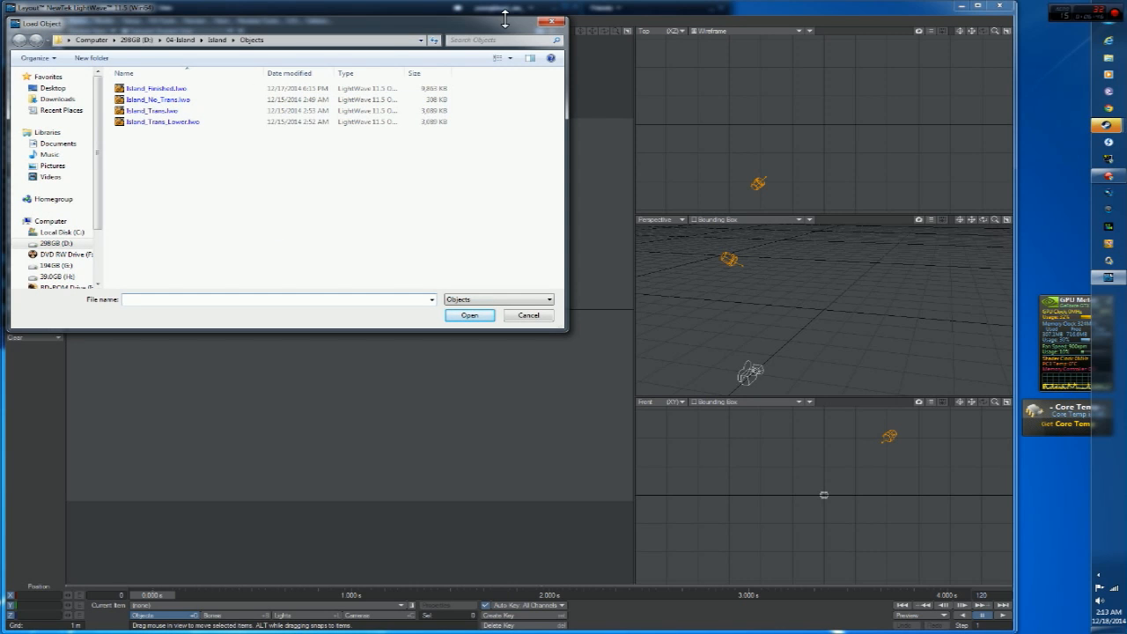
{"action": "left_click", "coordinate": [551, 21]}
- Set the content directory to the 05-Warzone folder on the D: drive
{"action": "left_click", "coordinate": [56, 22]}
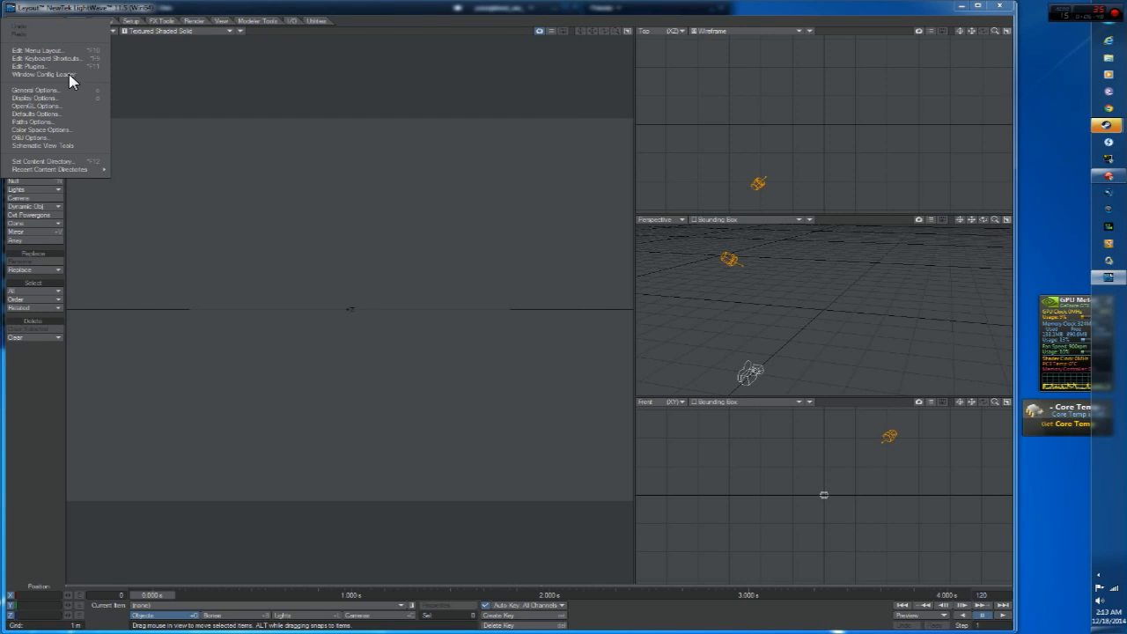
{"action": "left_click", "coordinate": [71, 161]}
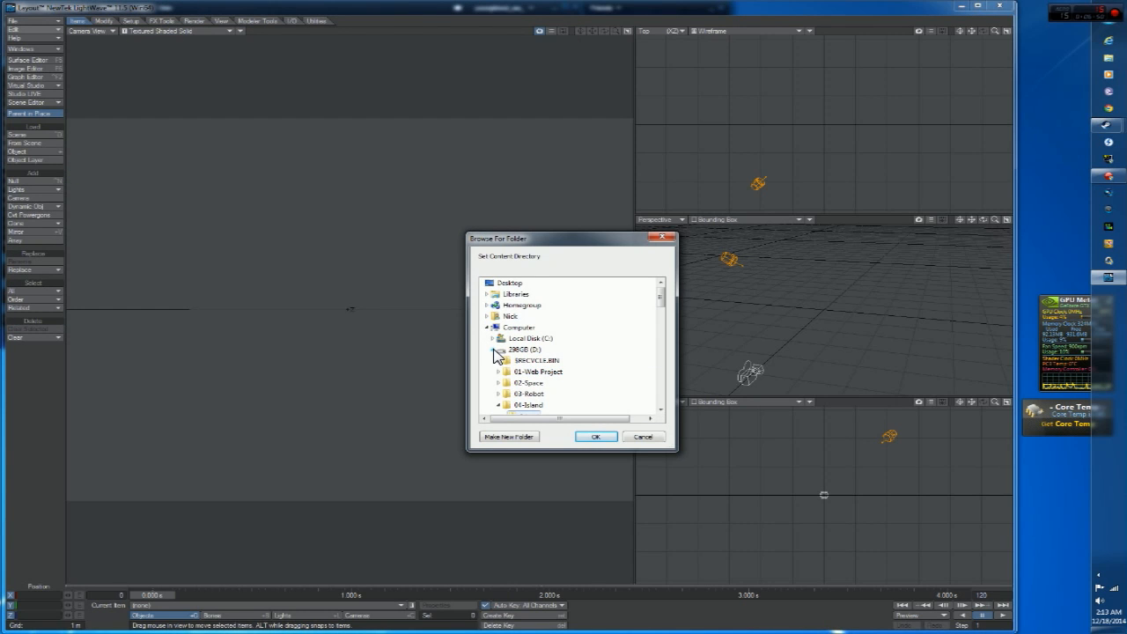
{"action": "left_click", "coordinate": [509, 403]}
{"action": "left_click", "coordinate": [497, 338]}
{"action": "left_click", "coordinate": [527, 350]}
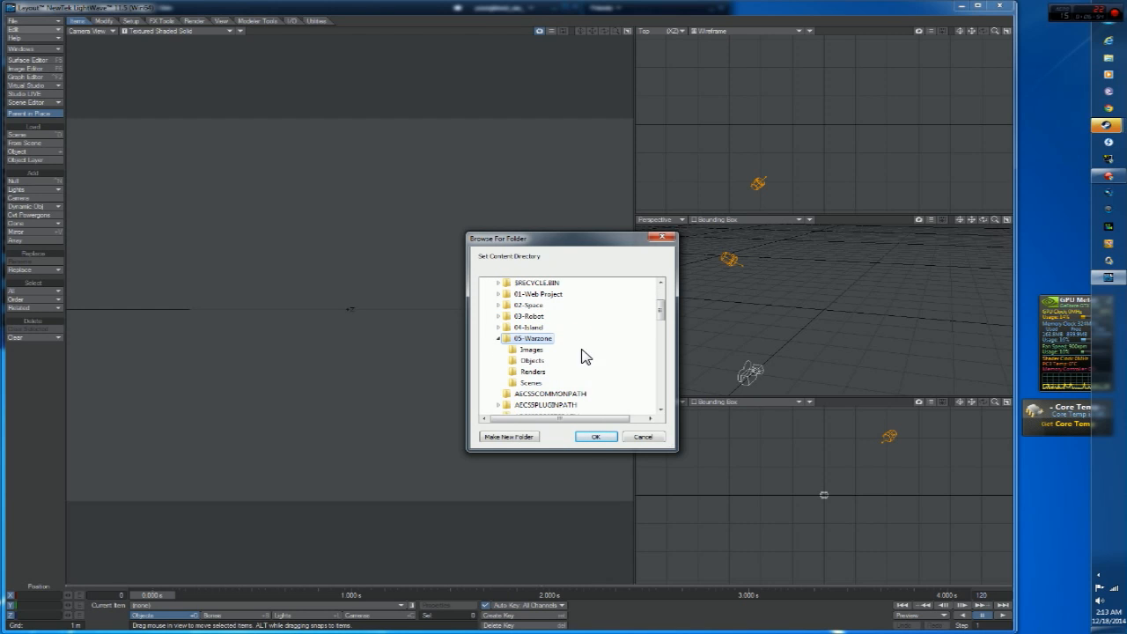
{"action": "left_click", "coordinate": [593, 437]}
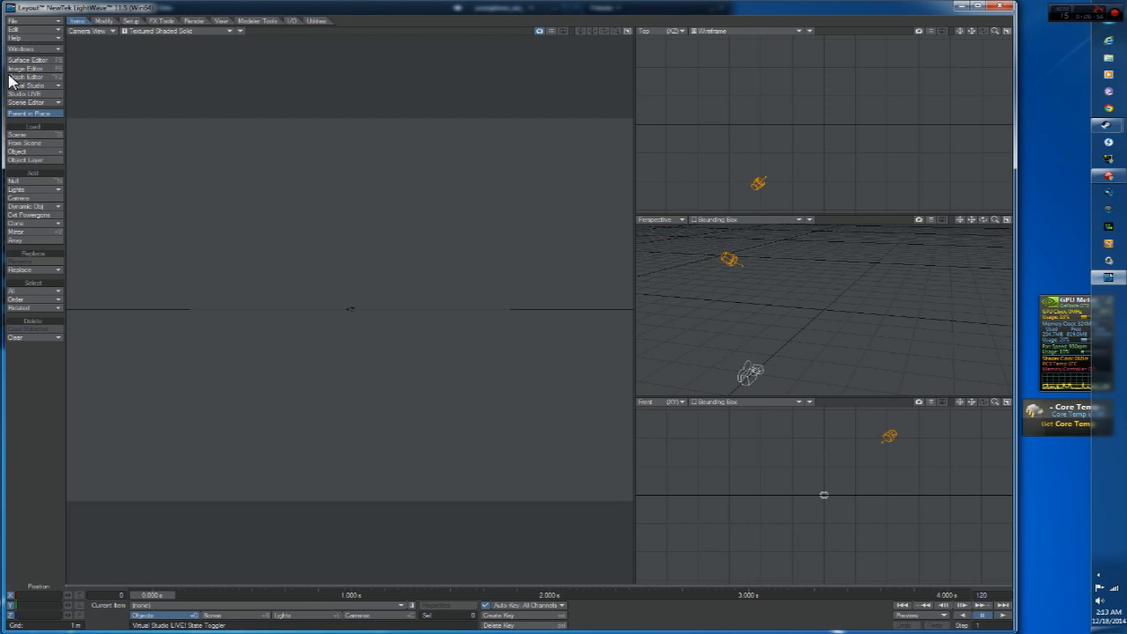
- Load the Lightning object from the 05-Warzone Objects folder into the scene
{"action": "left_click", "coordinate": [44, 21]}
{"action": "mouse_move", "coordinate": [53, 21]}
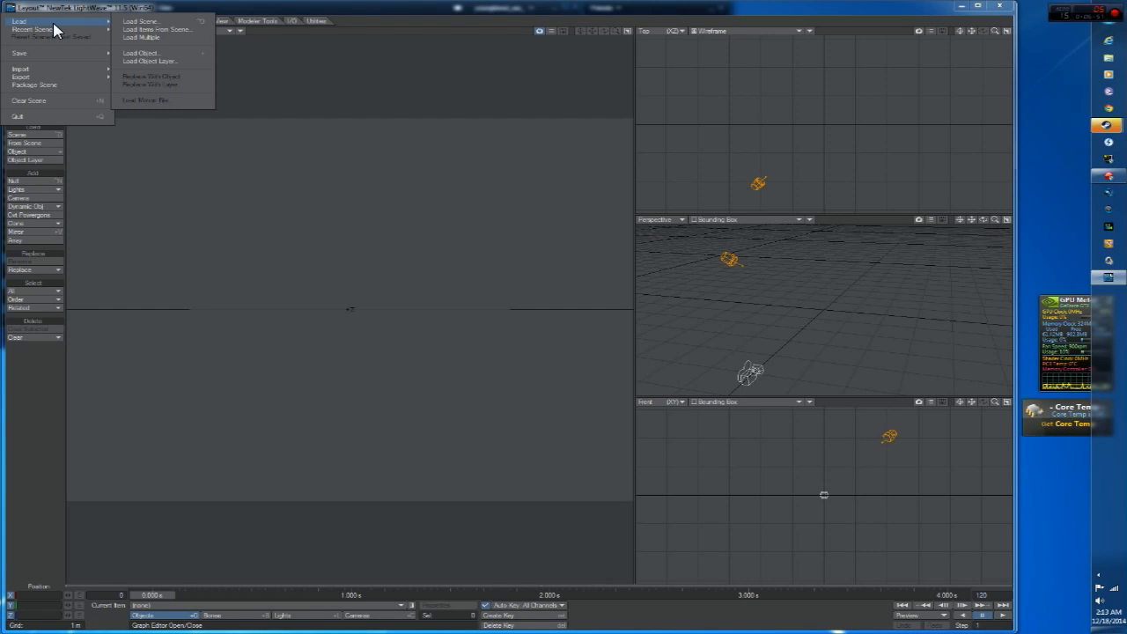
{"action": "left_click", "coordinate": [158, 55]}
{"action": "double_click", "coordinate": [176, 103]}
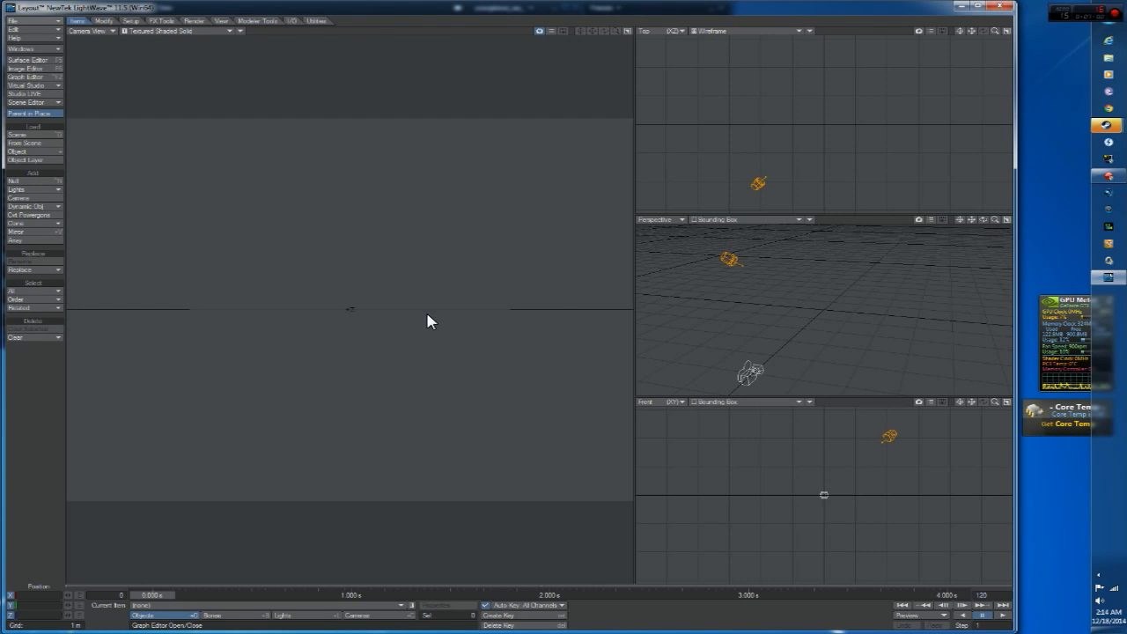
- Raise the camera above the ground grid and tilt it down toward the Lightning object
{"action": "left_click", "coordinate": [374, 615]}
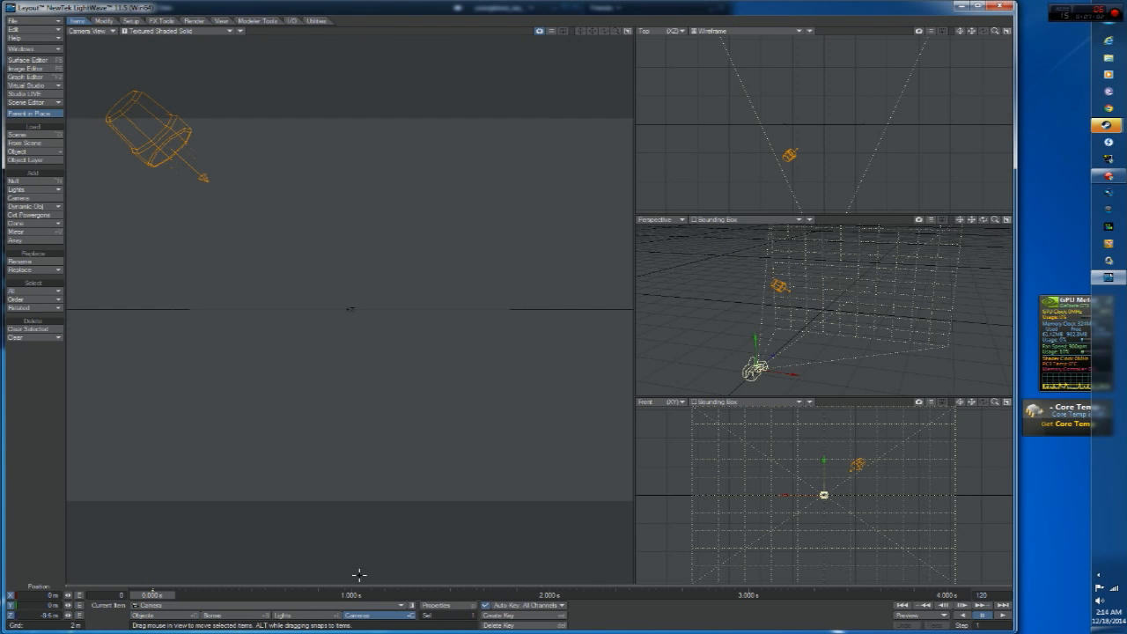
{"action": "left_click_drag", "start_coordinate": [352, 387], "coordinate": [335, 350]}
{"action": "mouse_move", "coordinate": [344, 321]}
{"action": "left_mouse_down"}
{"action": "mouse_move", "coordinate": [355, 390]}
{"action": "mouse_move", "coordinate": [344, 341]}
{"action": "left_mouse_up"}
{"action": "key", "text": "y"}
- Raise the Lightning object straight up above the ground grid and switch it to rotation
{"action": "key", "text": "shift+o"}
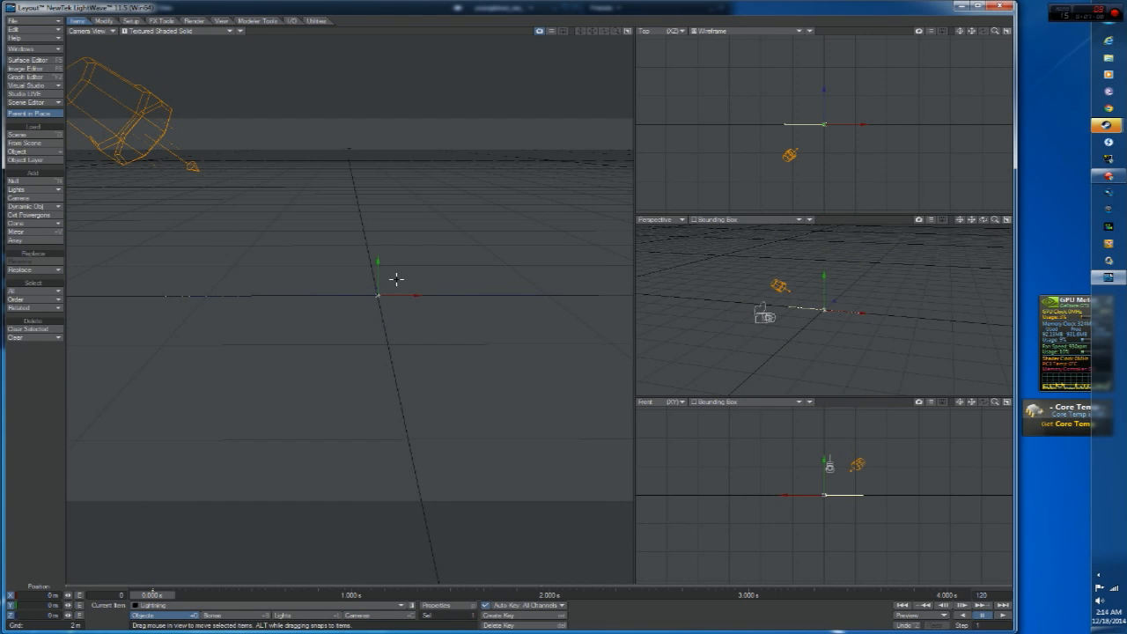
{"action": "left_click_drag", "start_coordinate": [379, 276], "coordinate": [379, 161]}
{"action": "key", "text": "y"}
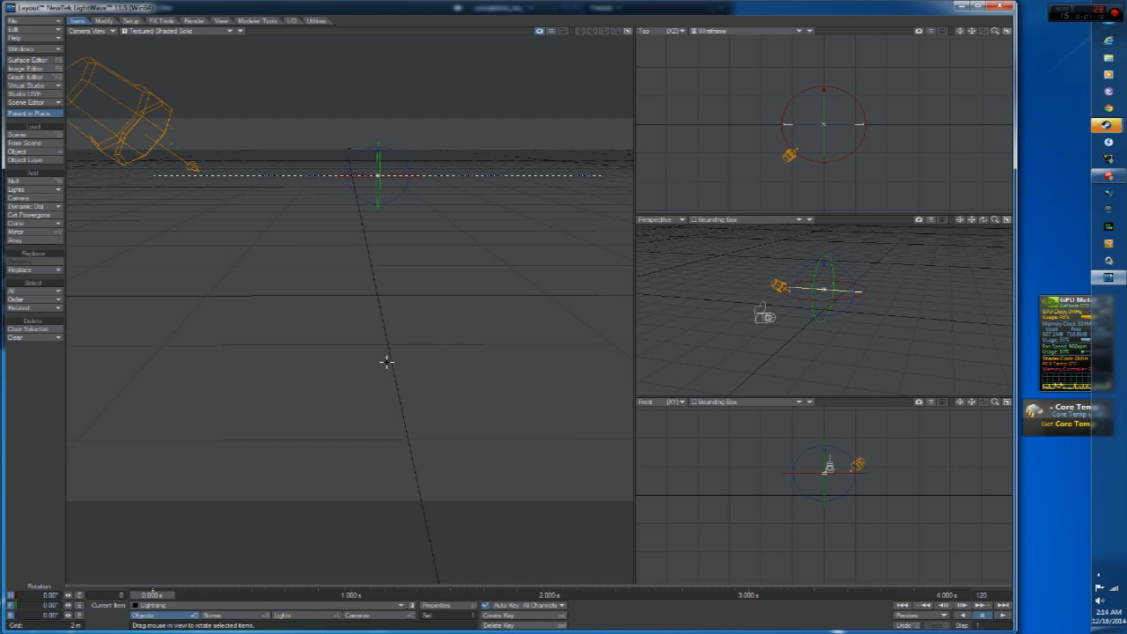
- Reposition the camera and rotate it to a heading of about -0.9° and a pitch of about 9.7°
{"action": "left_click", "coordinate": [371, 615]}
{"action": "left_click_drag", "start_coordinate": [382, 382], "coordinate": [379, 379]}
{"action": "key", "text": "t"}
{"action": "key", "text": "y"}
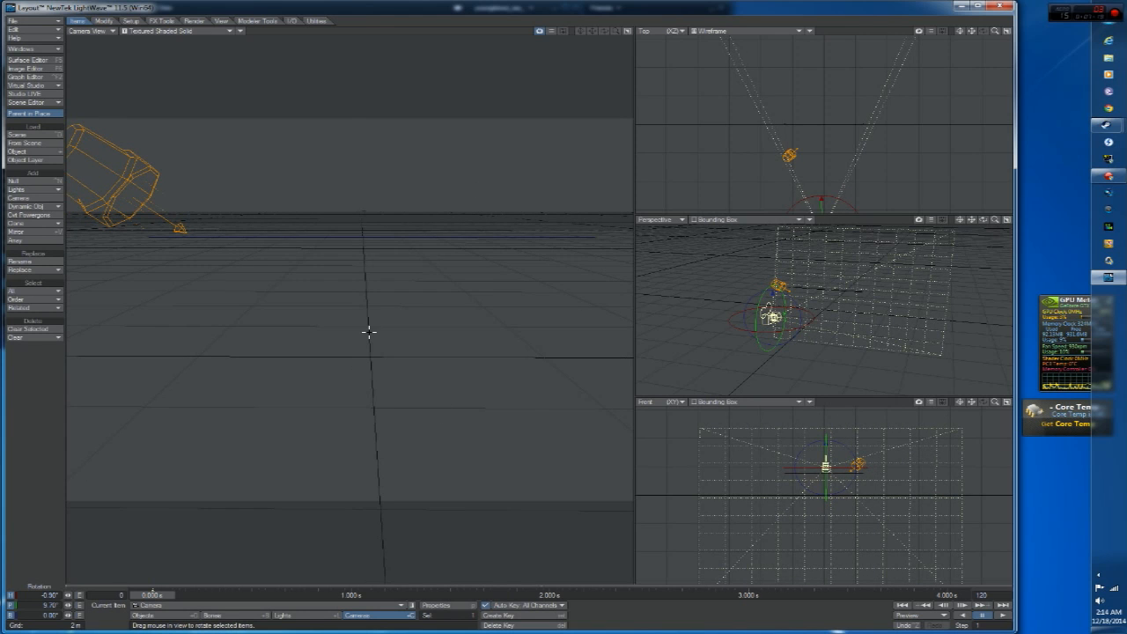
- Render the current frame to check the lightning line, and close the render windows
{"action": "key", "text": "F9"}
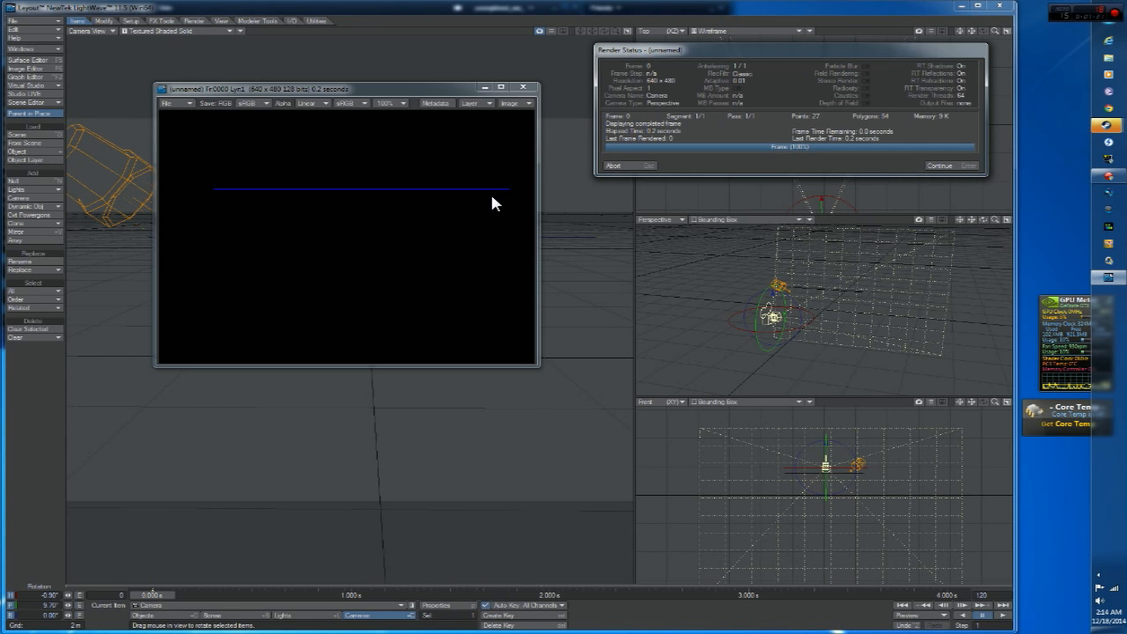
{"action": "left_click", "coordinate": [940, 166]}
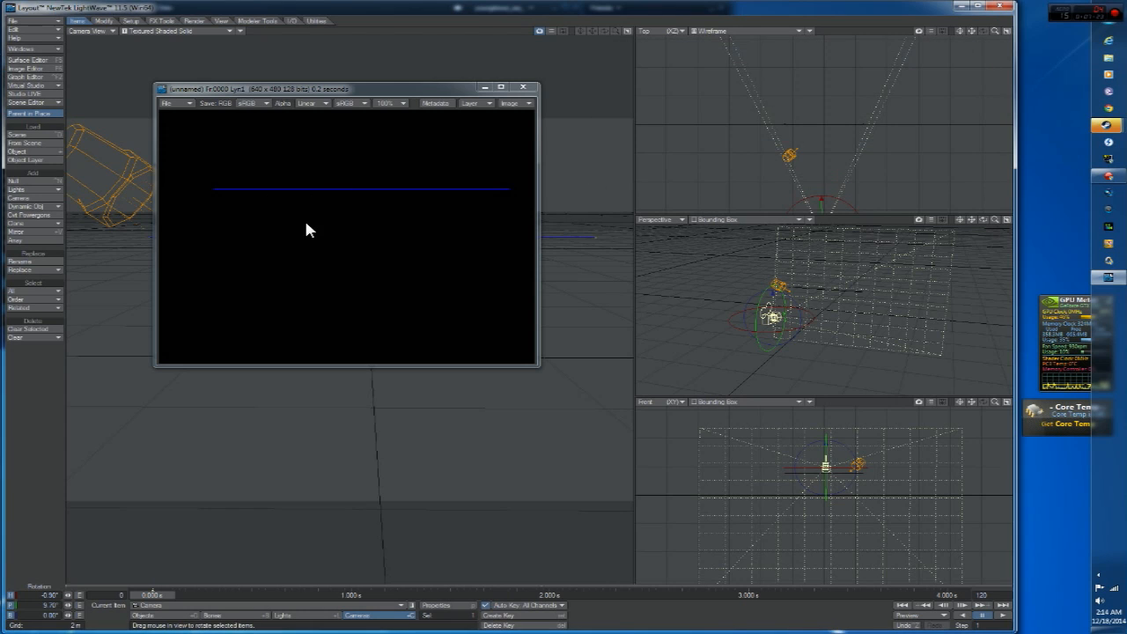
{"action": "left_click_drag", "start_coordinate": [417, 92], "coordinate": [382, 127]}
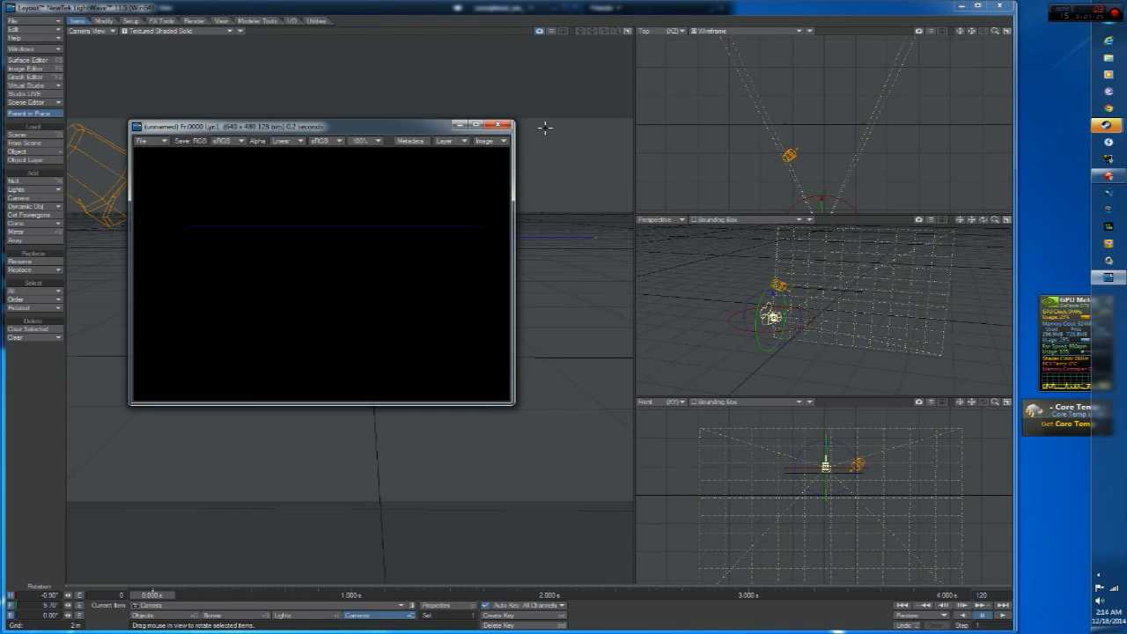
{"action": "left_click", "coordinate": [498, 125]}
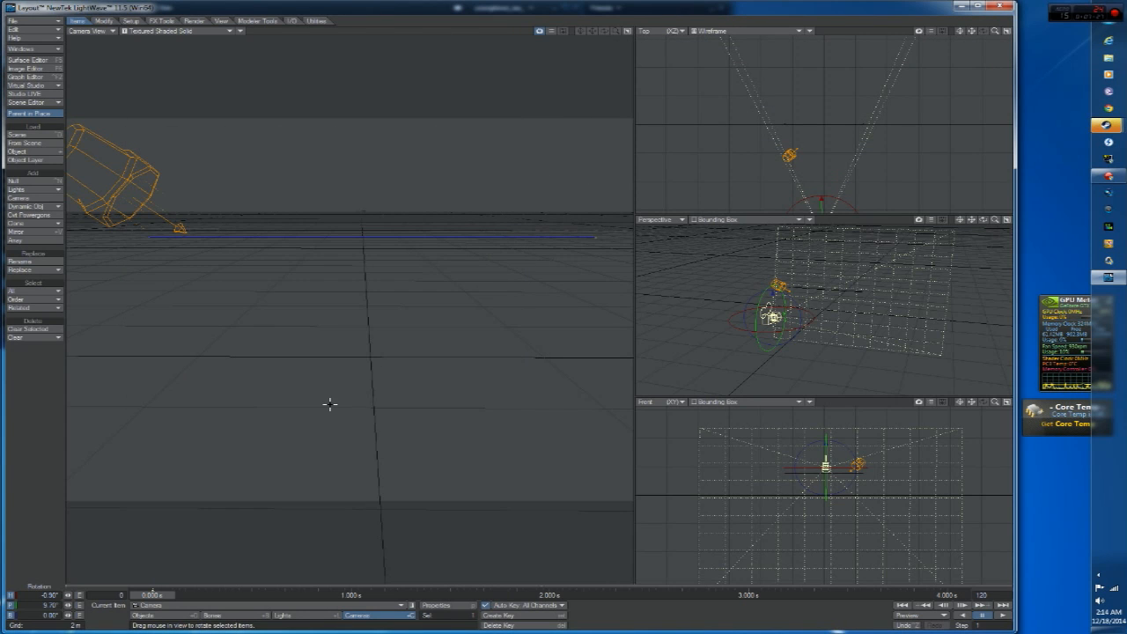
- Reframe the Lightning object with the camera at about X 685 mm, Y 1.93 m, Z -7.26 m
{"action": "left_click_drag", "start_coordinate": [328, 404], "coordinate": [333, 393]}
{"action": "left_click", "coordinate": [151, 616]}
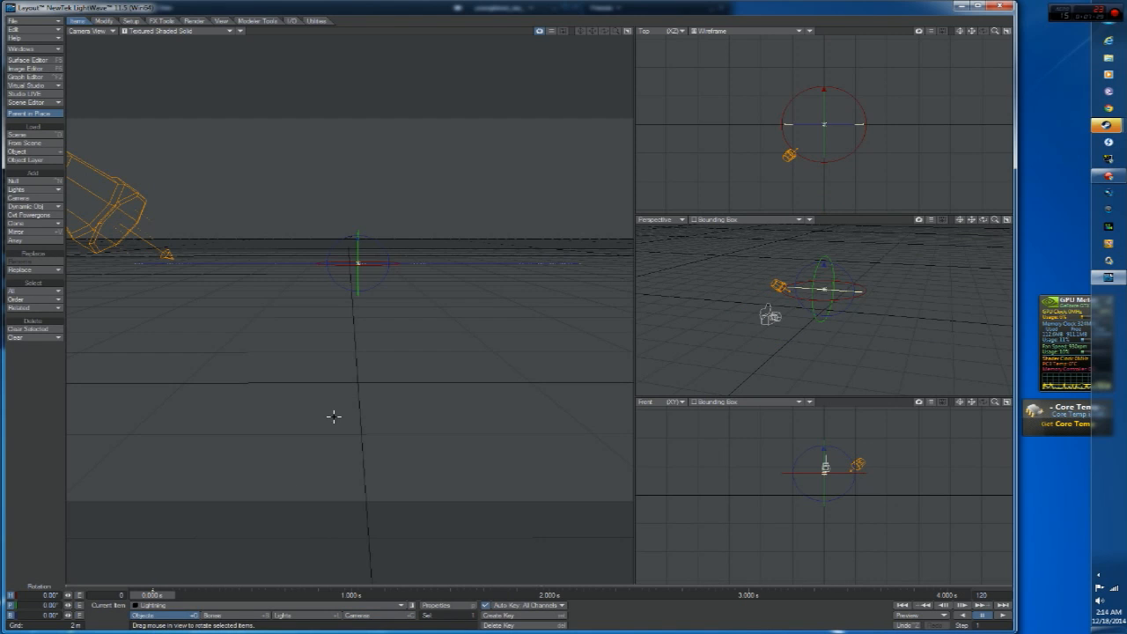
{"action": "key", "text": "shift+h"}
{"action": "left_click", "coordinate": [373, 617]}
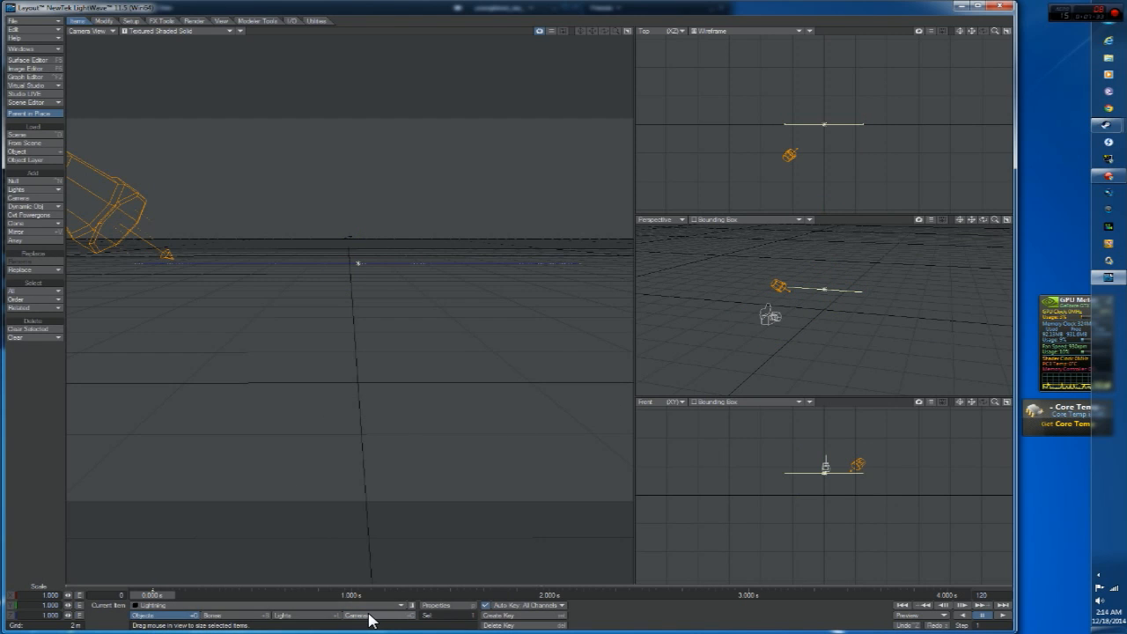
{"action": "left_click_drag", "start_coordinate": [428, 513], "coordinate": [493, 398]}
{"action": "key", "text": "t"}
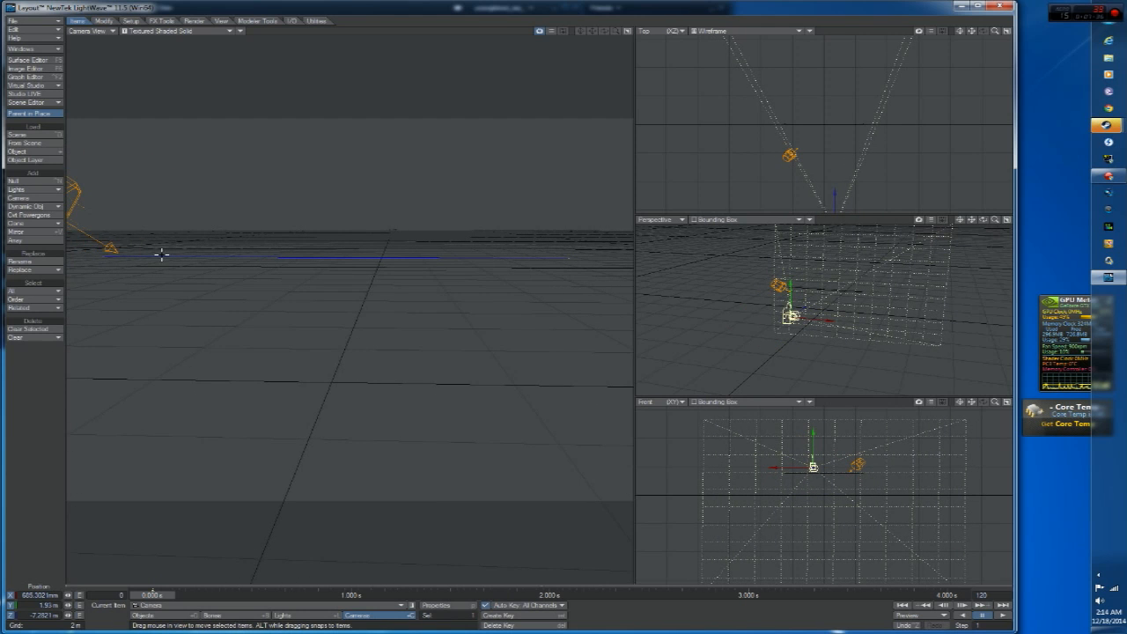
{"action": "left_click", "coordinate": [29, 60]}
{"action": "left_click", "coordinate": [41, 61]}
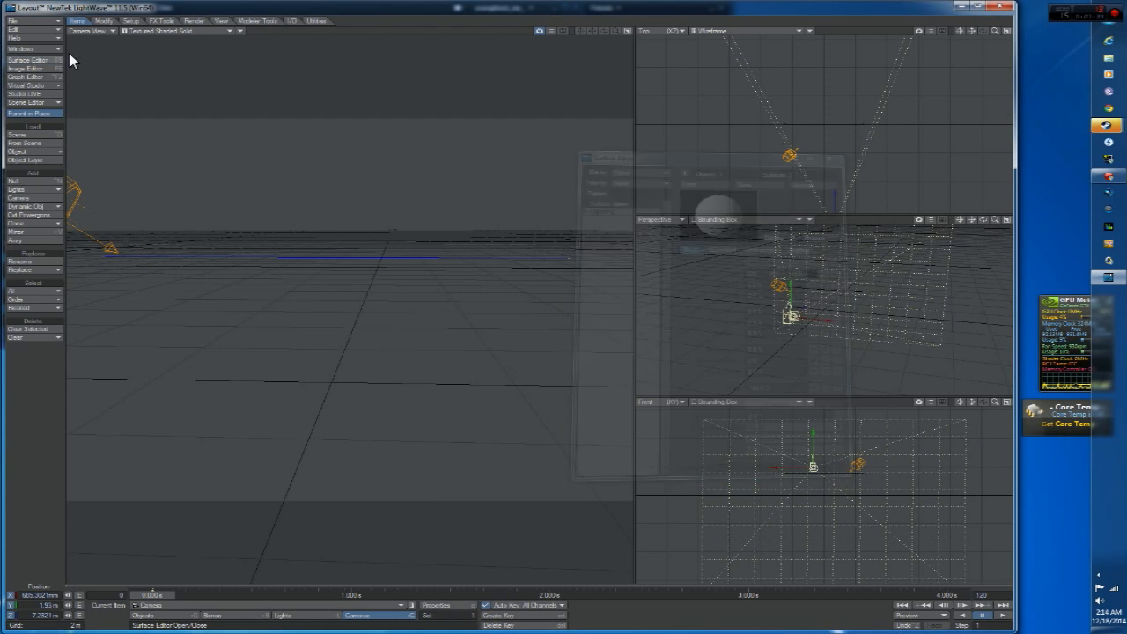
{"action": "left_click", "coordinate": [42, 61]}
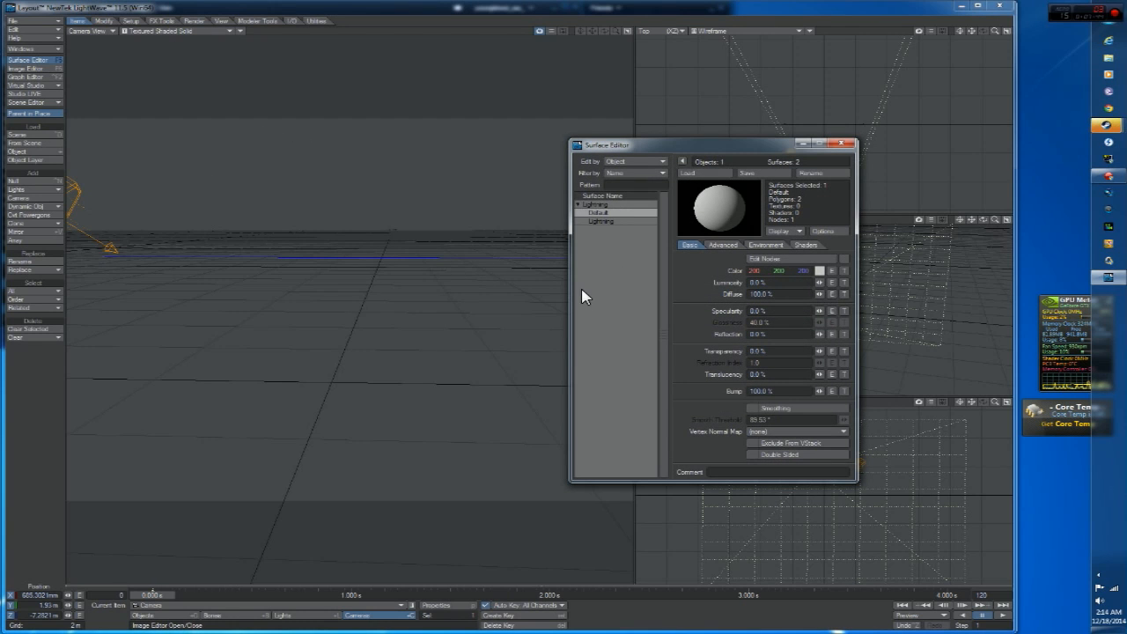
{"action": "left_click", "coordinate": [845, 144]}
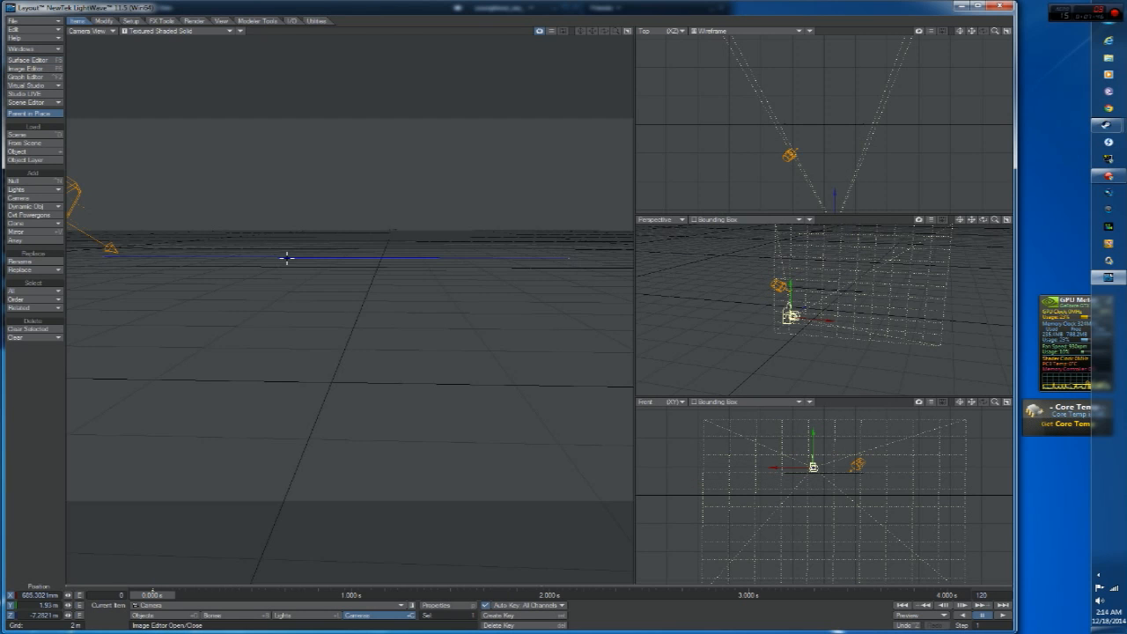
- Show the Lightning surface's settings in the Surface Editor and move the editor clear of the camera view
{"action": "left_click", "coordinate": [27, 59]}
{"action": "left_click", "coordinate": [602, 223]}
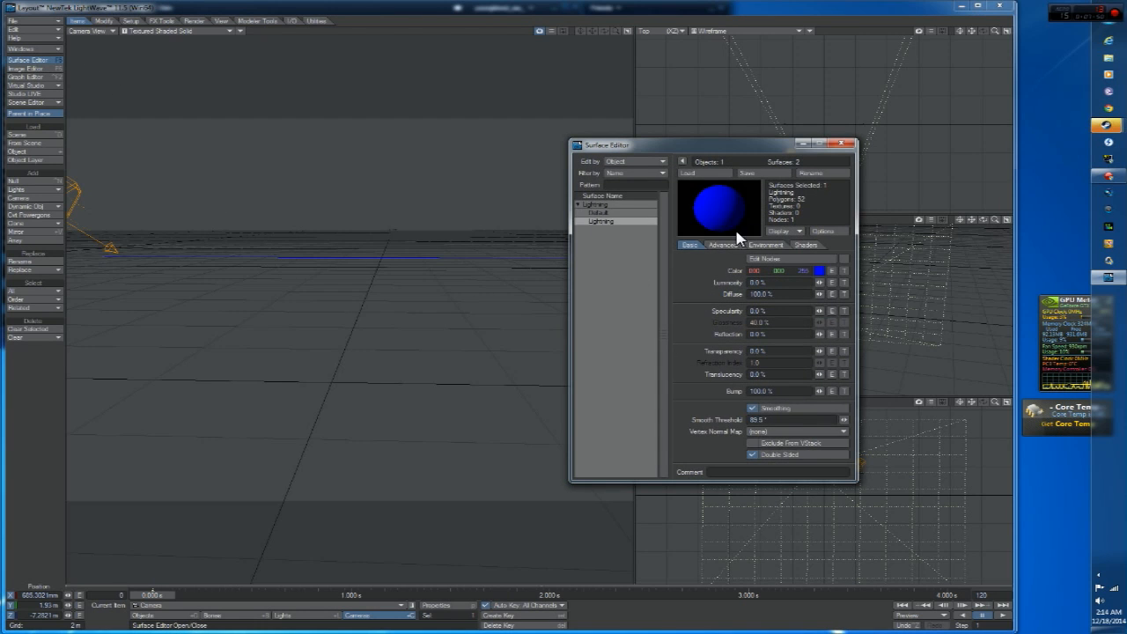
{"action": "left_click_drag", "start_coordinate": [746, 146], "coordinate": [734, 152]}
{"action": "left_click_drag", "start_coordinate": [651, 150], "coordinate": [797, 97]}
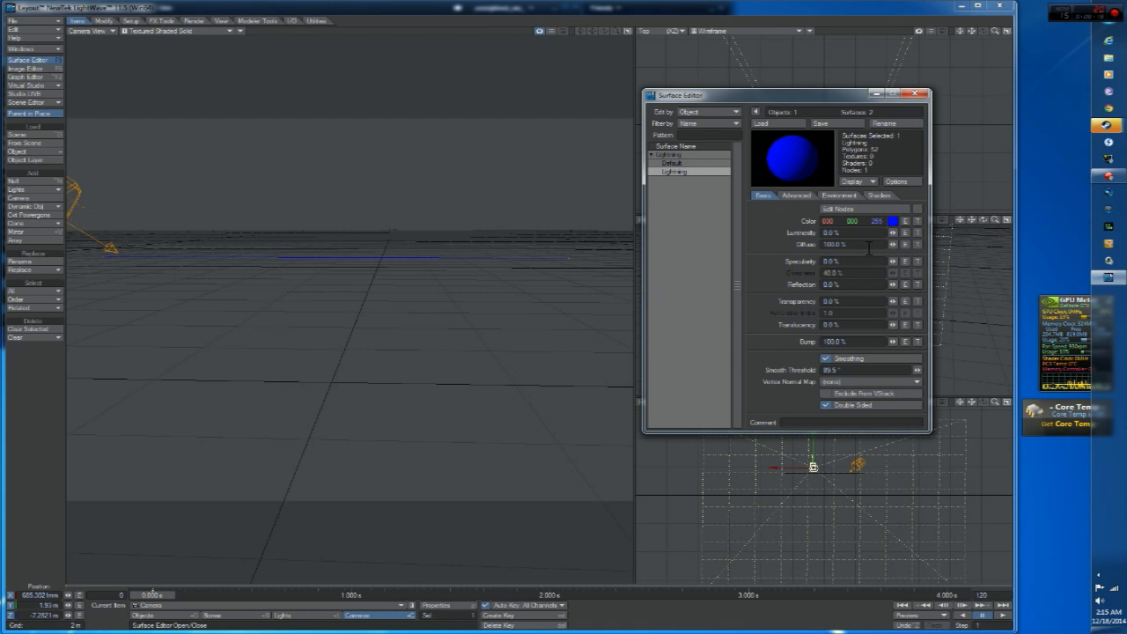
- Examine the Lightning surface's Diffuse, Reflection and Luminosity settings
{"action": "left_click", "coordinate": [821, 244]}
{"action": "left_click_drag", "start_coordinate": [859, 245], "coordinate": [691, 234]}
{"action": "left_click", "coordinate": [844, 286]}
{"action": "left_click_drag", "start_coordinate": [872, 286], "coordinate": [762, 244]}
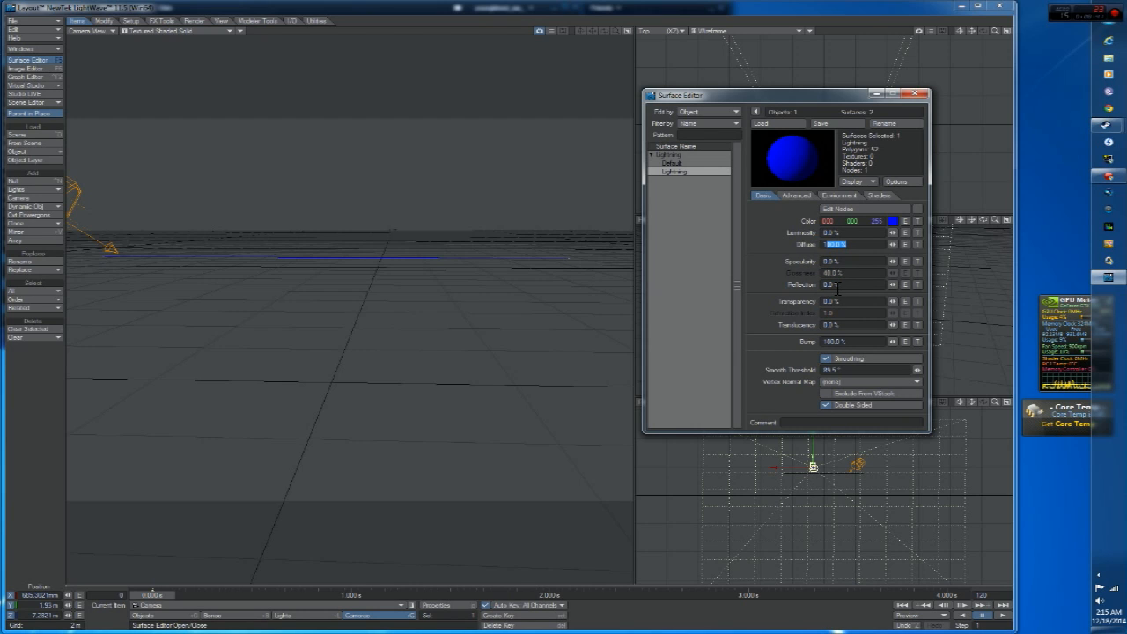
{"action": "left_click_drag", "start_coordinate": [845, 286], "coordinate": [803, 300]}
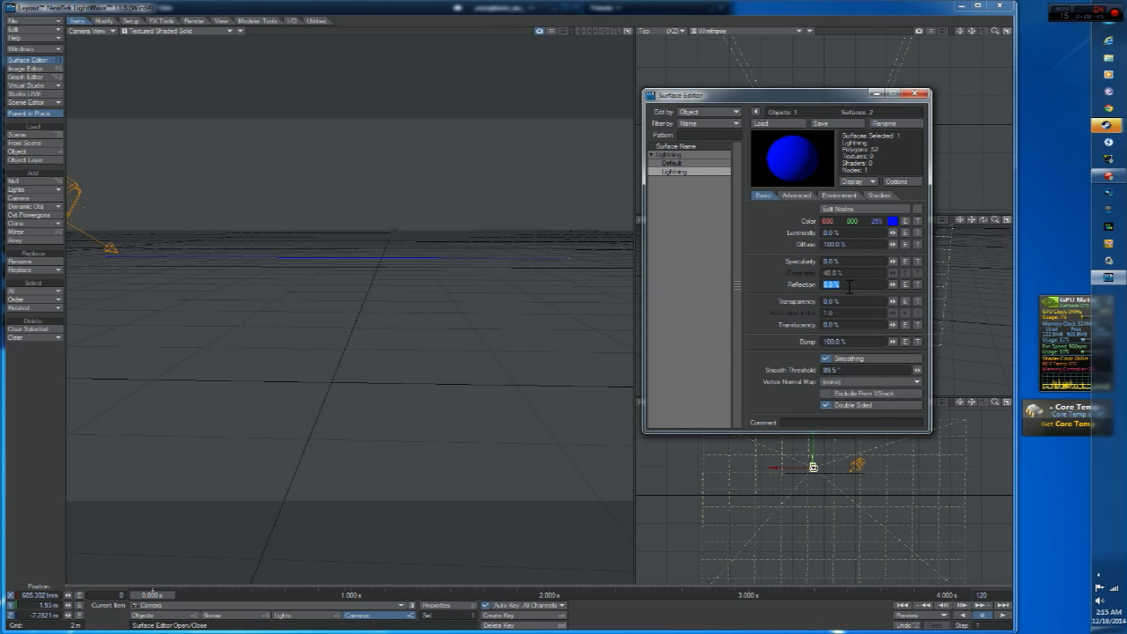
{"action": "left_click_drag", "start_coordinate": [847, 245], "coordinate": [819, 246]}
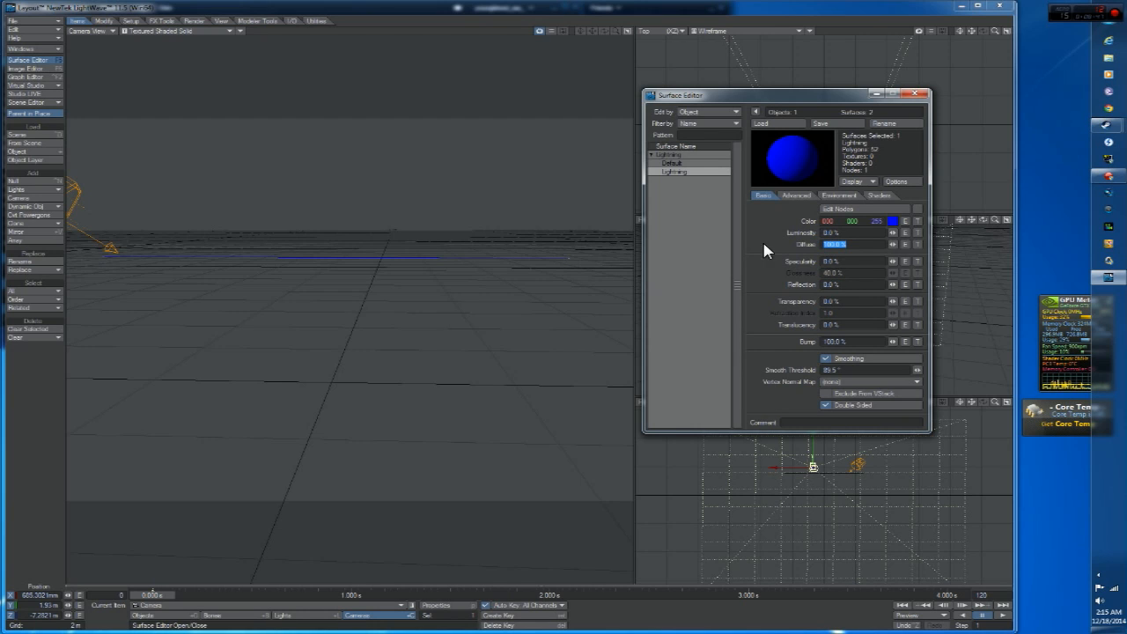
{"action": "left_click", "coordinate": [848, 243]}
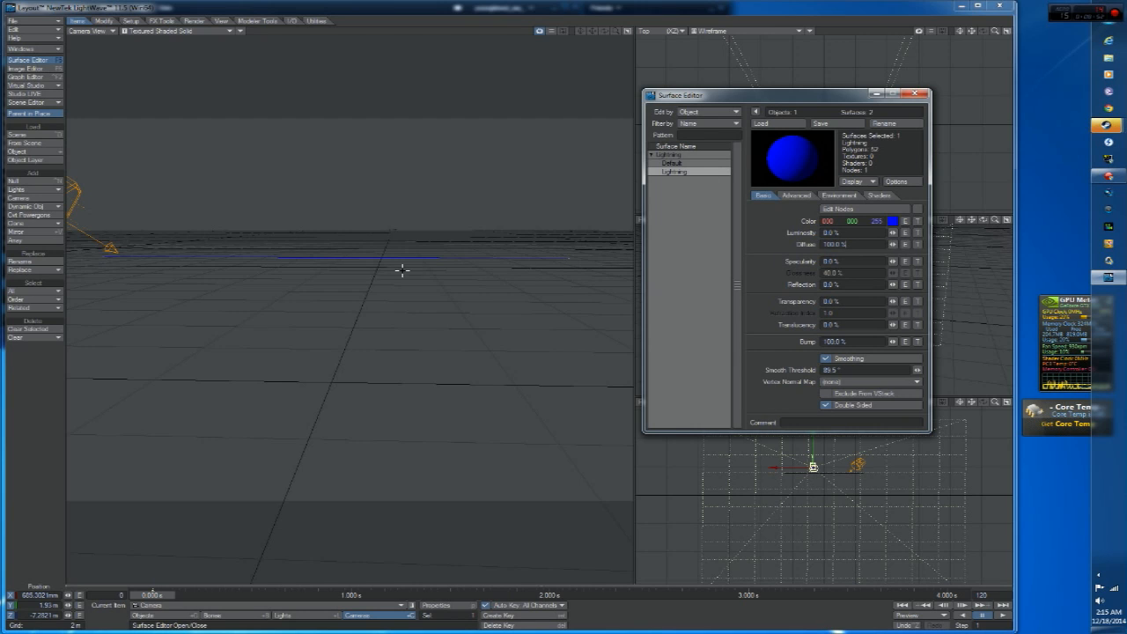
{"action": "double_click", "coordinate": [832, 245]}
{"action": "left_click", "coordinate": [833, 245]}
{"action": "left_click_drag", "start_coordinate": [867, 244], "coordinate": [727, 243]}
{"action": "left_click_drag", "start_coordinate": [852, 233], "coordinate": [664, 232]}
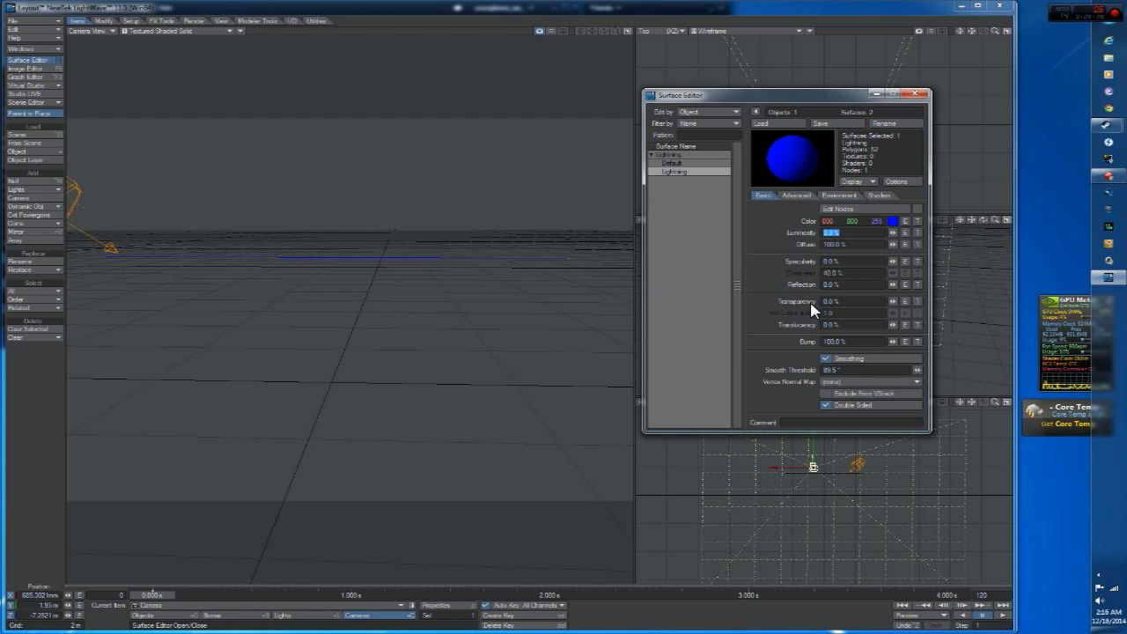
- Set the Lightning surface's Diffuse to 0%
{"action": "key", "text": "Tab"}
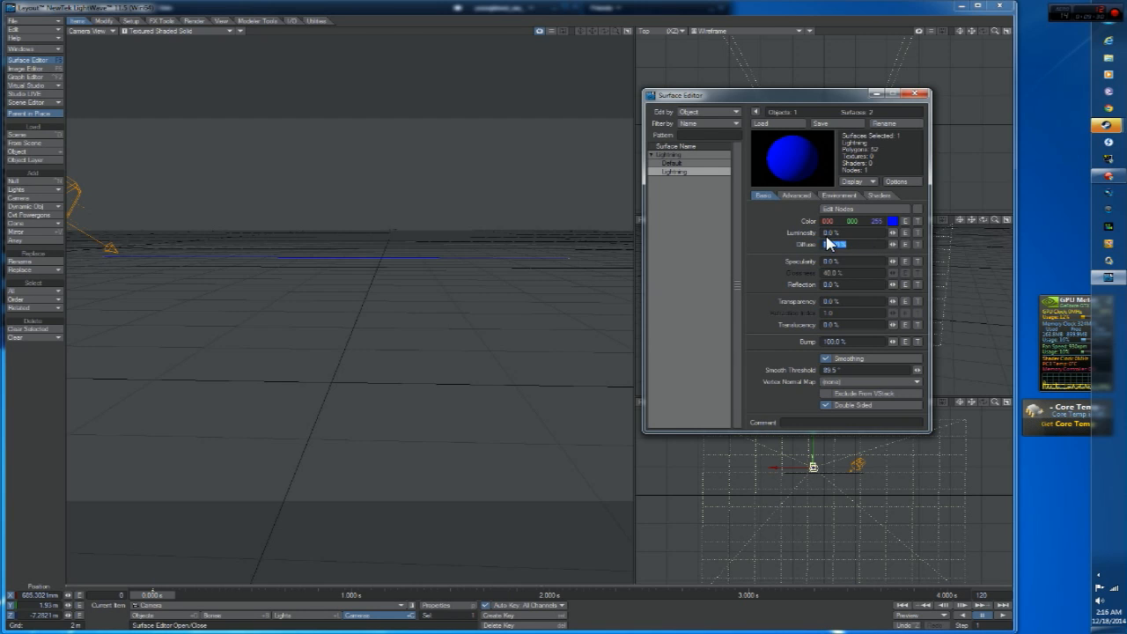
{"action": "left_click", "coordinate": [883, 245]}
{"action": "left_click_drag", "start_coordinate": [894, 246], "coordinate": [877, 248]}
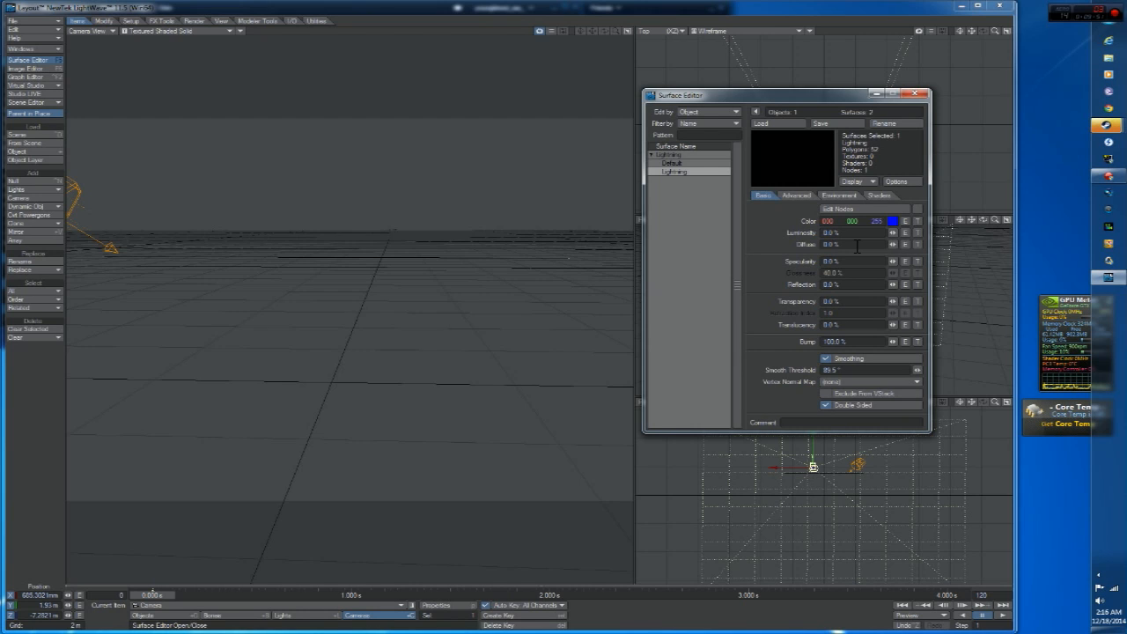
{"action": "left_click", "coordinate": [829, 245]}
- Set the Lightning surface's Luminosity to 100%
{"action": "left_click", "coordinate": [867, 232]}
{"action": "type", "text": "100"}
{"action": "key", "text": "Return"}
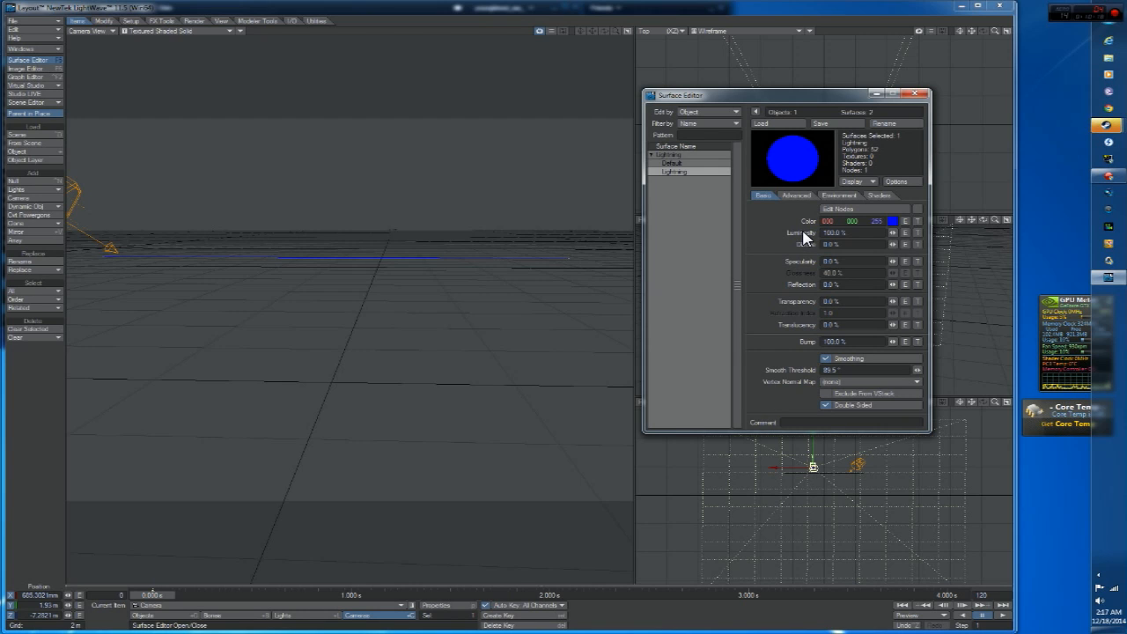
- Adjust the Lightning surface's Luminosity, view its advanced glow settings, and close the Surface Editor
{"action": "left_click", "coordinate": [832, 232]}
{"action": "type", "text": "2"}
{"action": "key", "text": "Return"}
{"action": "left_click", "coordinate": [871, 343]}
{"action": "left_click", "coordinate": [786, 195]}
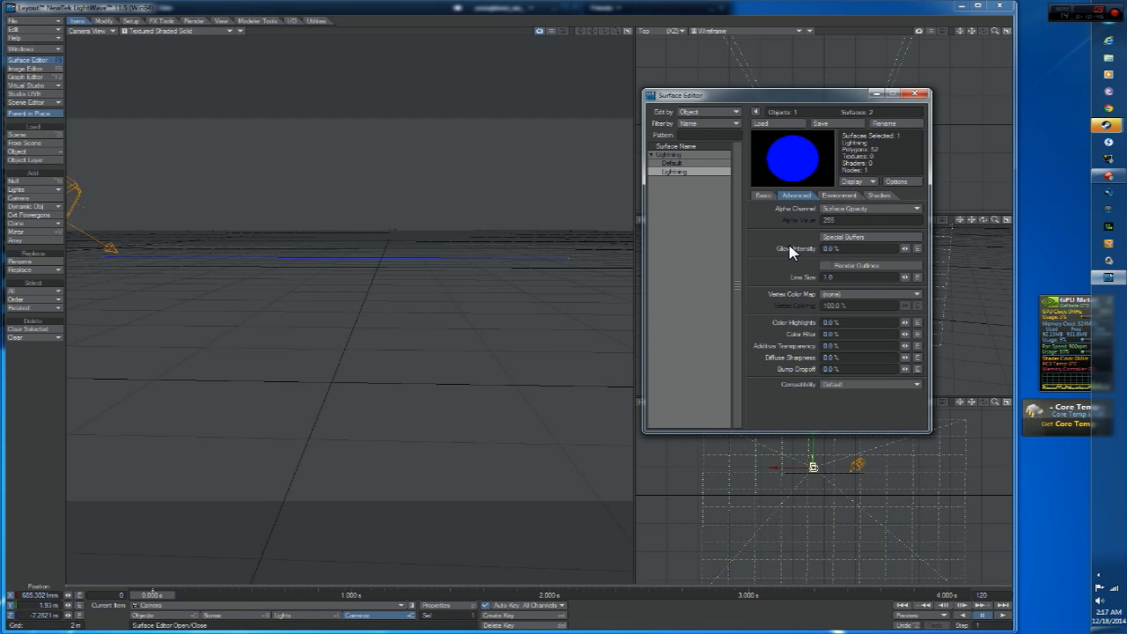
{"action": "left_click", "coordinate": [913, 94]}
- Show the Lightning object's deformation properties and move the properties window clear of the camera view
{"action": "left_click", "coordinate": [372, 256]}
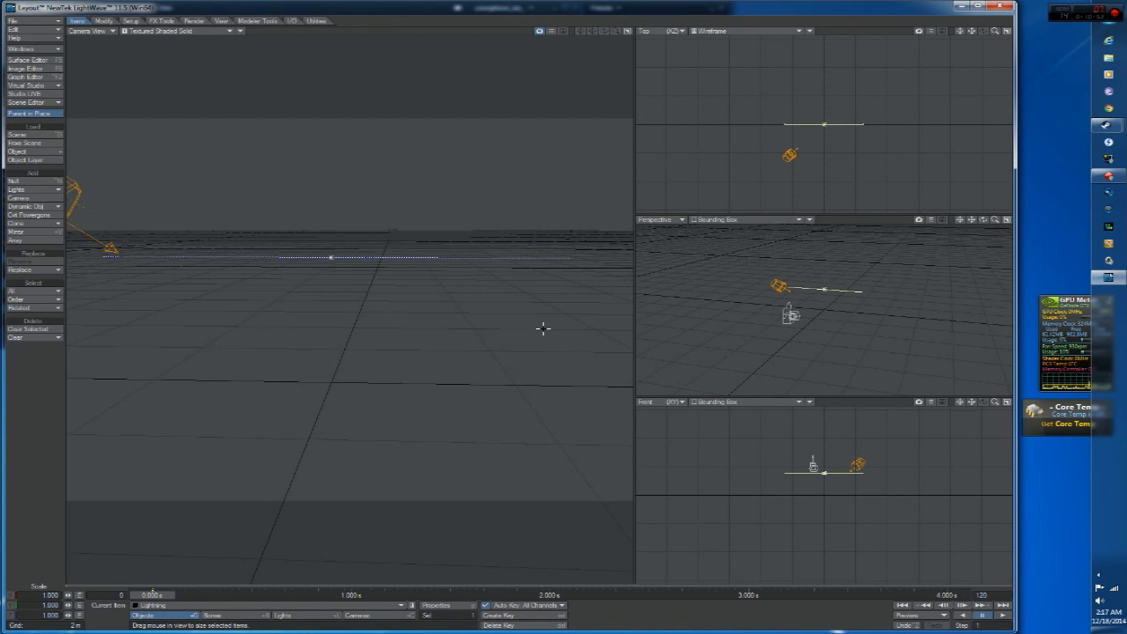
{"action": "key", "text": "p"}
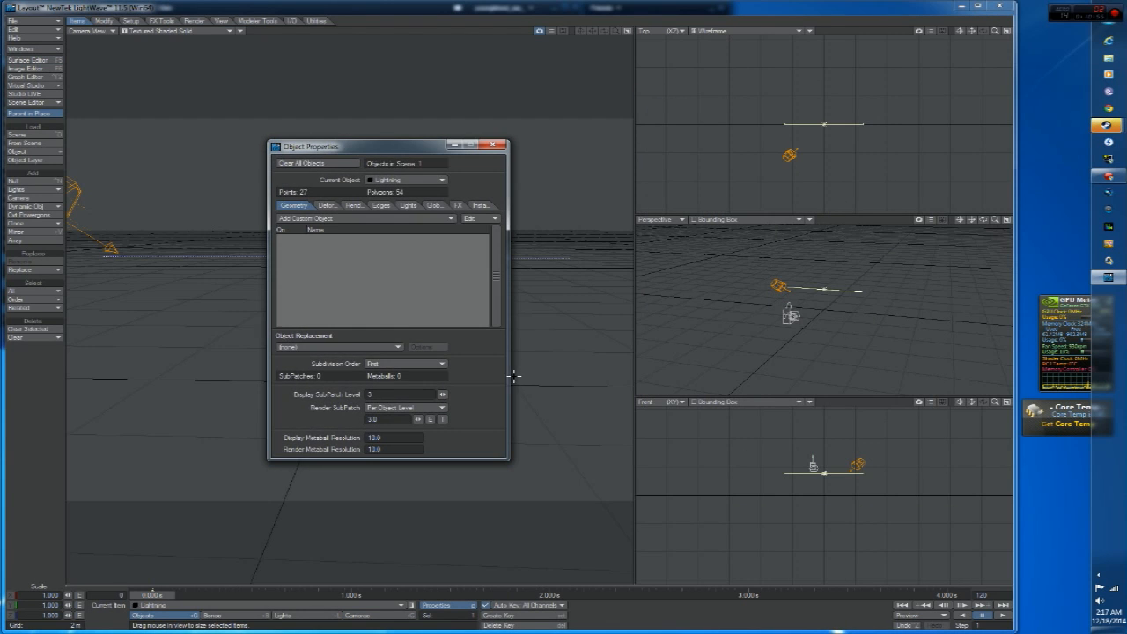
{"action": "left_click_drag", "start_coordinate": [432, 147], "coordinate": [859, 147]}
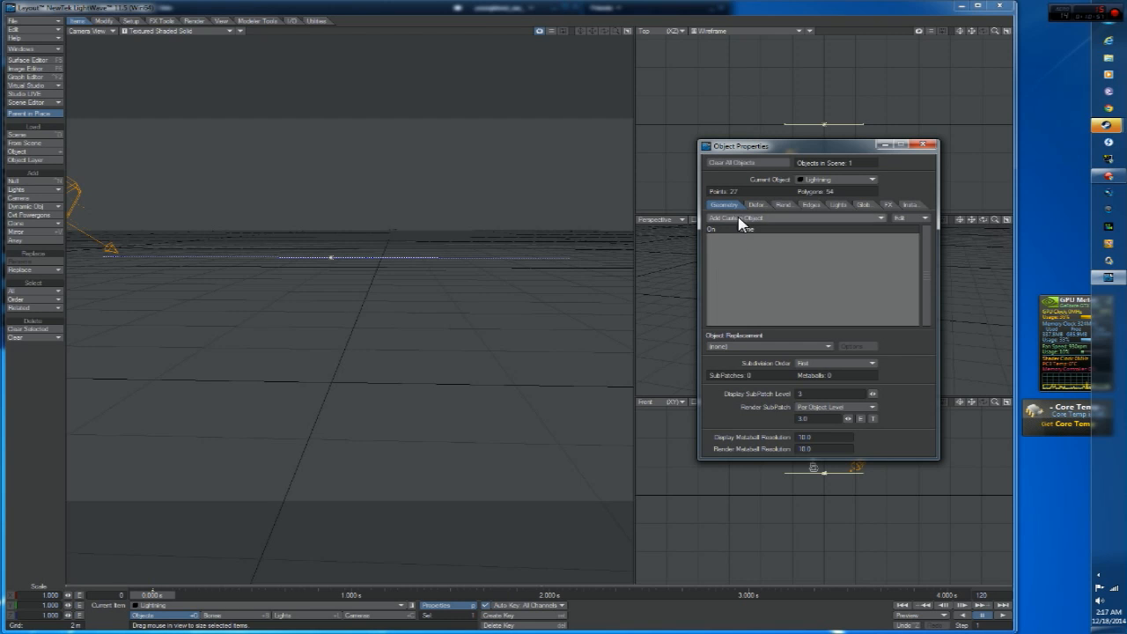
{"action": "left_click", "coordinate": [754, 205]}
{"action": "left_click", "coordinate": [779, 205]}
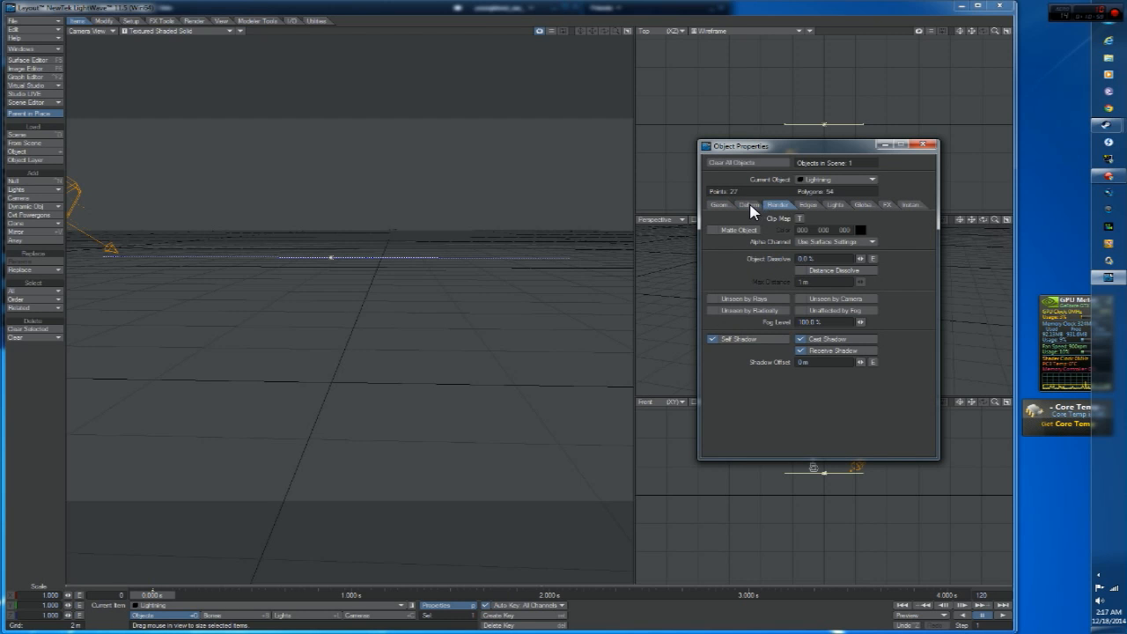
{"action": "left_click", "coordinate": [755, 207]}
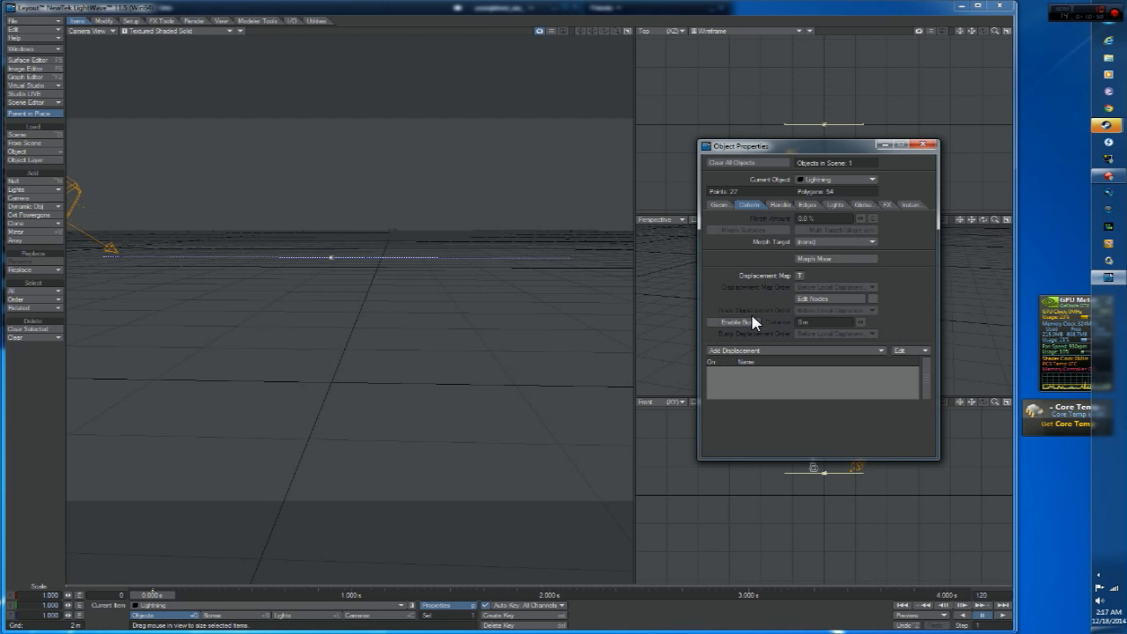
- Enable a displacement map texture on the Lightning object and place its Texture Editor within reach
{"action": "left_click", "coordinate": [799, 276]}
{"action": "left_click", "coordinate": [857, 234]}
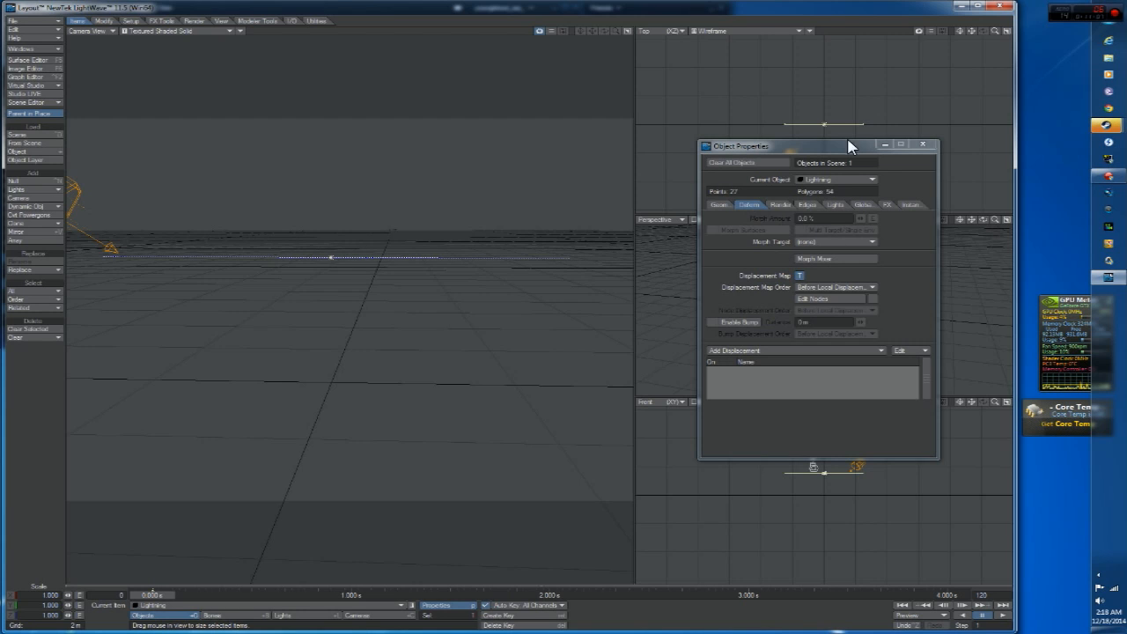
{"action": "left_click_drag", "start_coordinate": [993, 36], "coordinate": [1008, 35]}
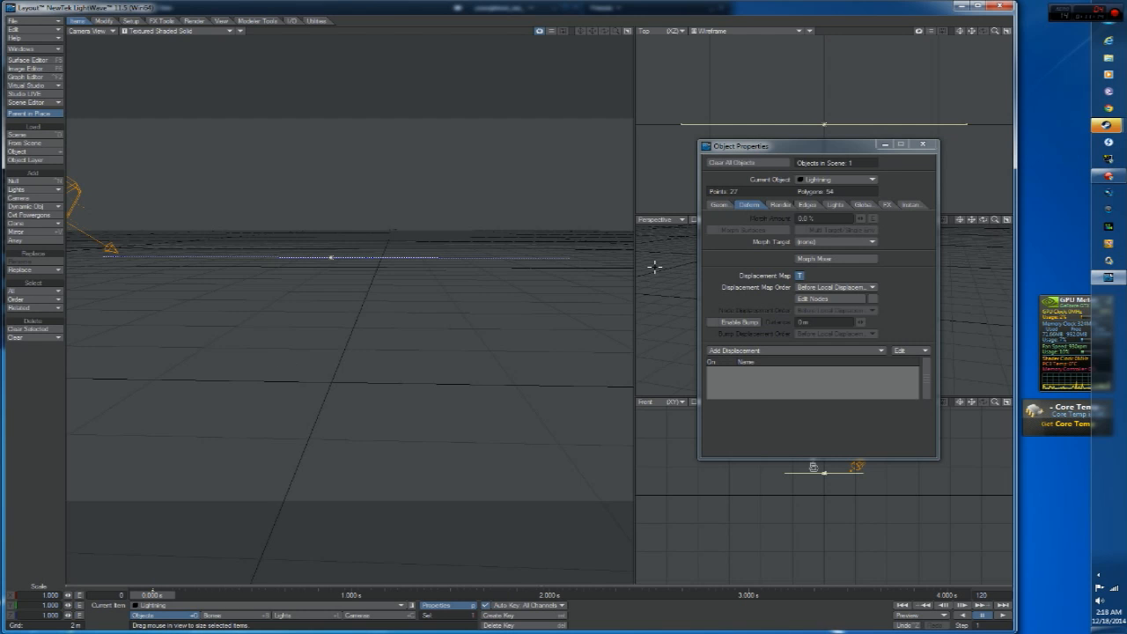
{"action": "left_click", "coordinate": [719, 205]}
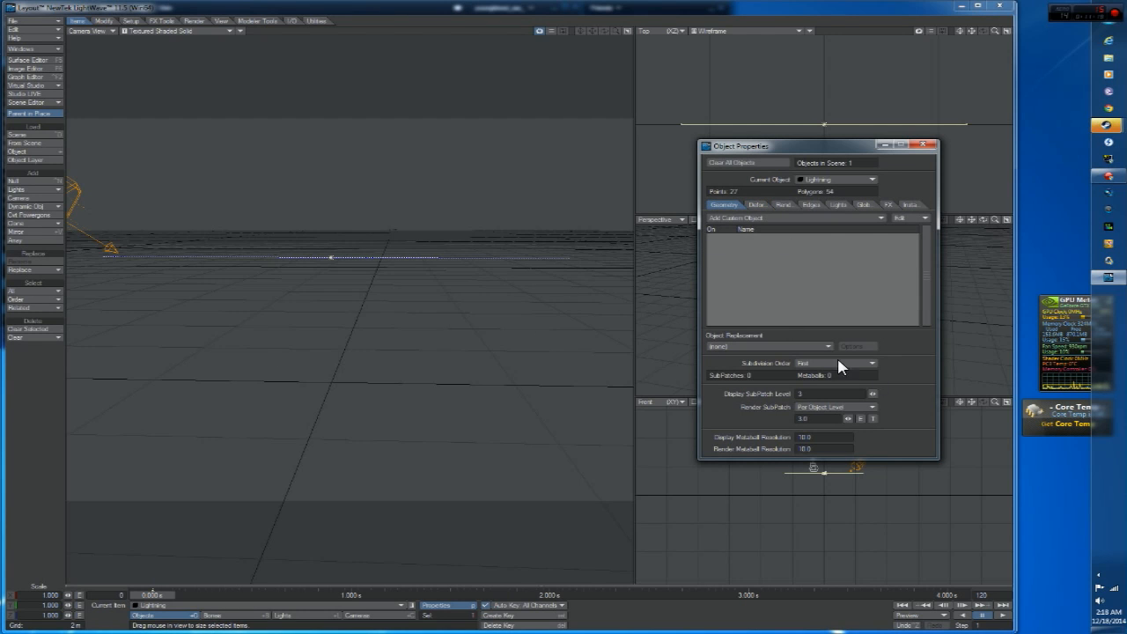
{"action": "left_click", "coordinate": [754, 205]}
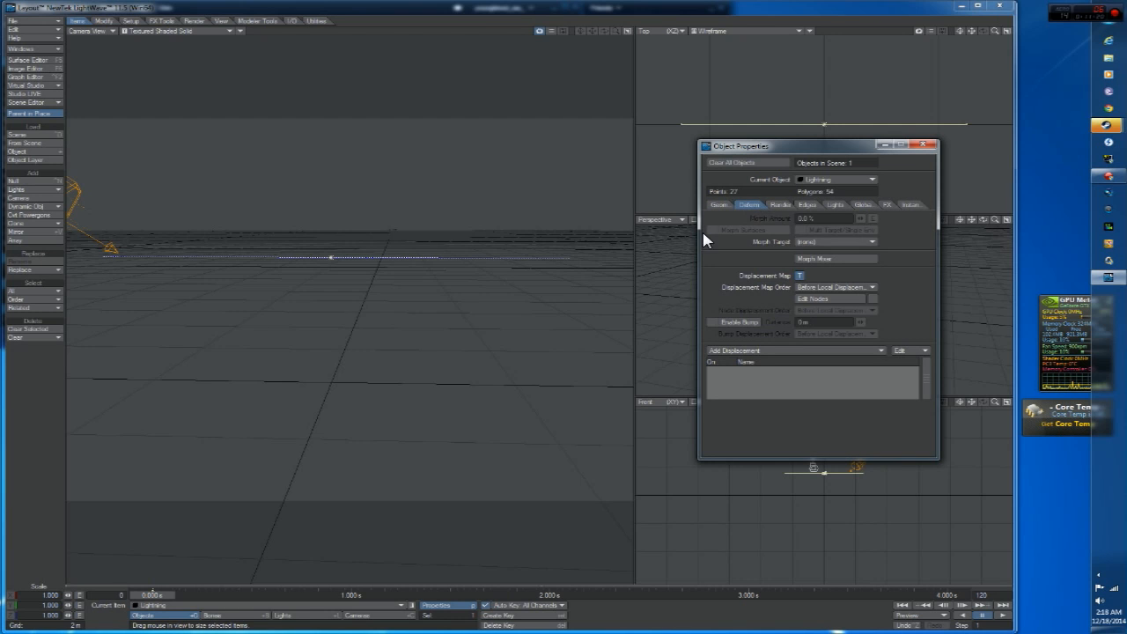
{"action": "left_click", "coordinate": [799, 275]}
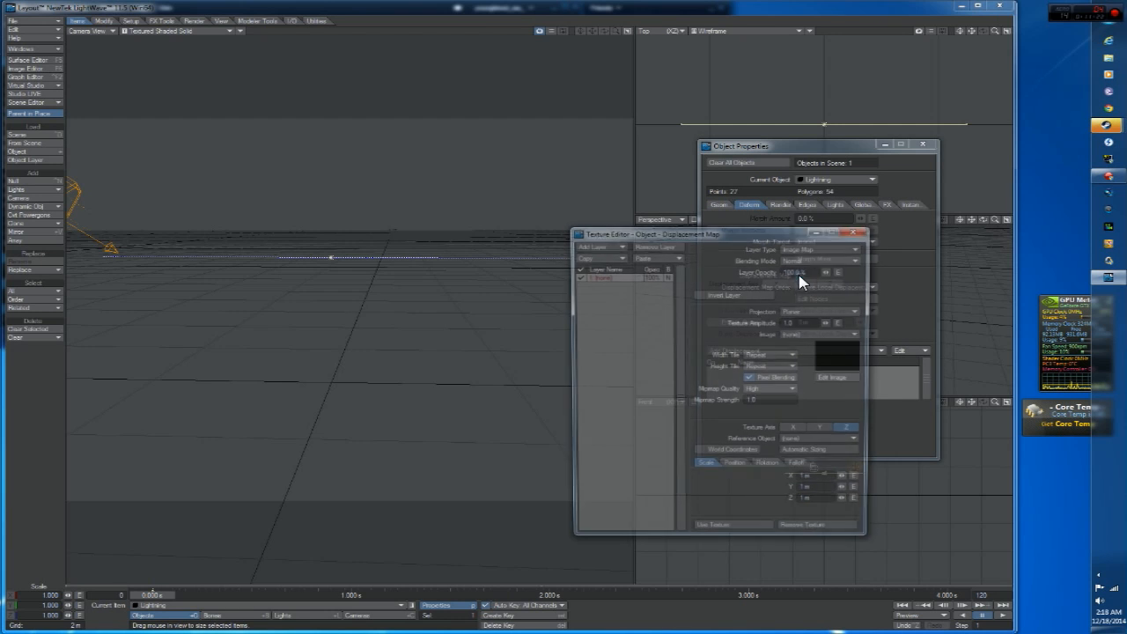
{"action": "left_click_drag", "start_coordinate": [725, 243], "coordinate": [607, 225]}
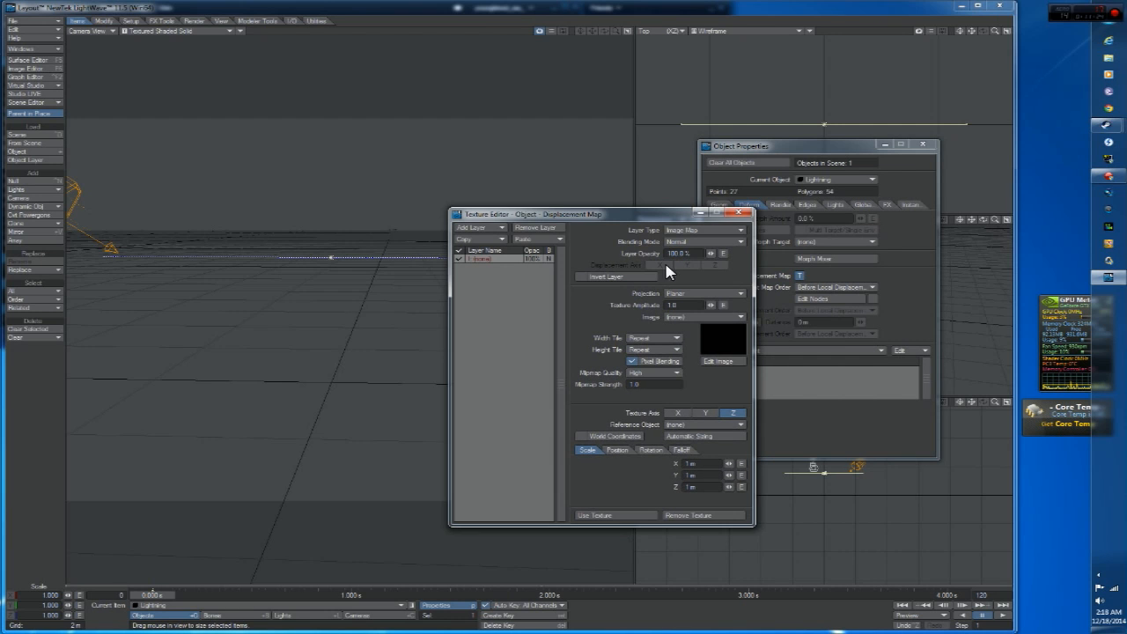
- Set the displacement layer's texture axis to Y and its scale to 500 mm in X, Y and Z
{"action": "left_click", "coordinate": [706, 412]}
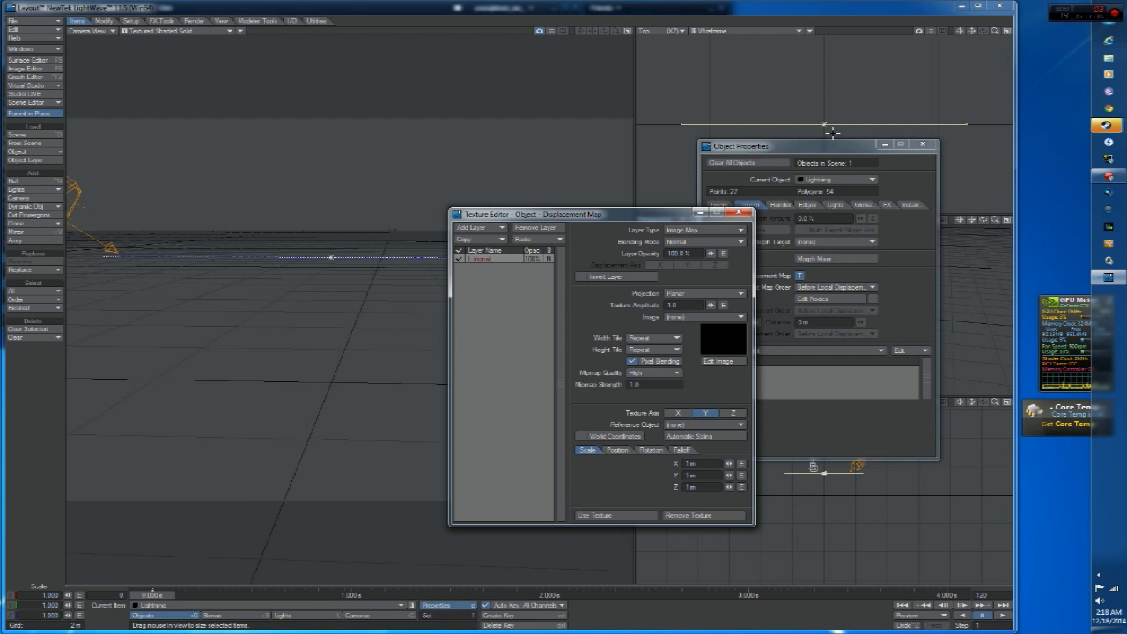
{"action": "left_click", "coordinate": [713, 464]}
{"action": "left_click", "coordinate": [709, 476]}
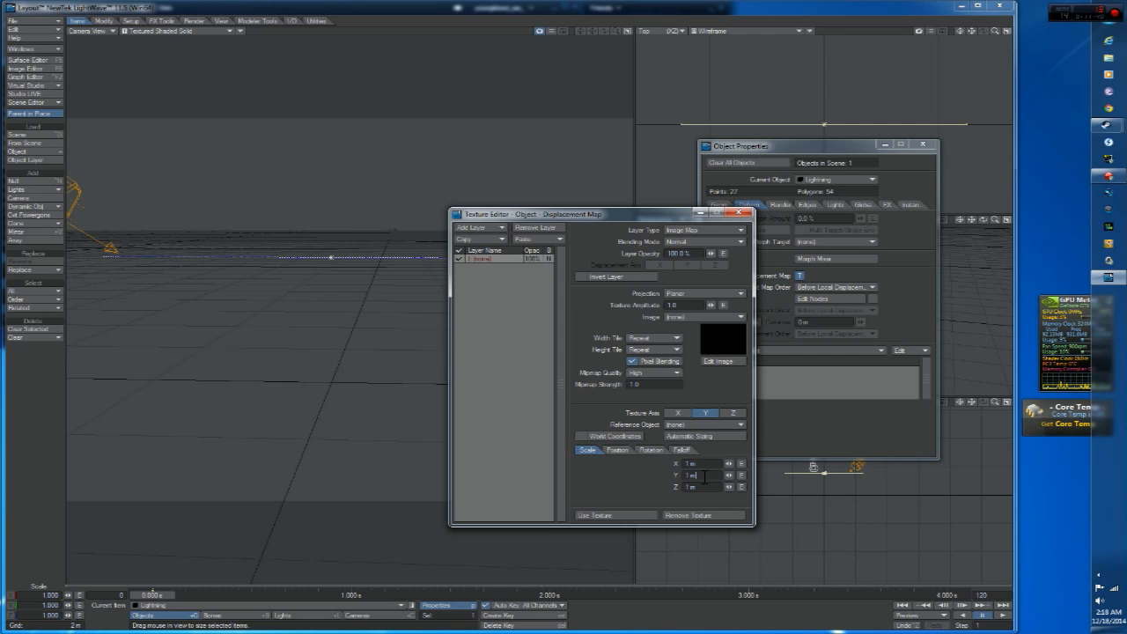
{"action": "left_click", "coordinate": [706, 487]}
{"action": "left_click", "coordinate": [703, 466]}
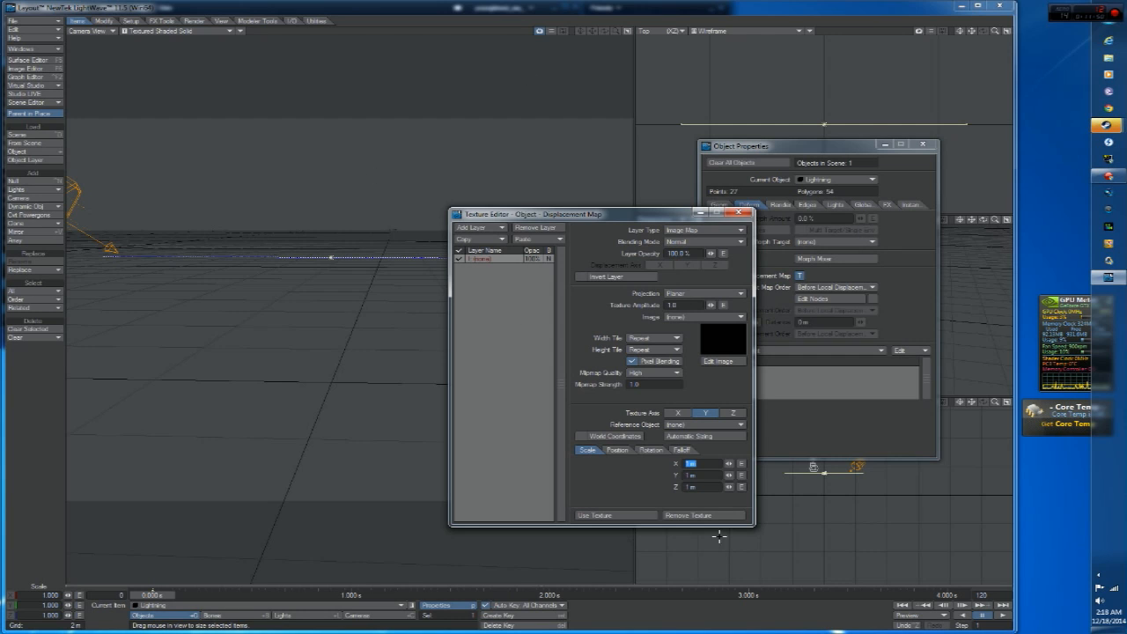
{"action": "type", "text": "500"}
{"action": "key", "text": "Tab"}
{"action": "type", "text": "500"}
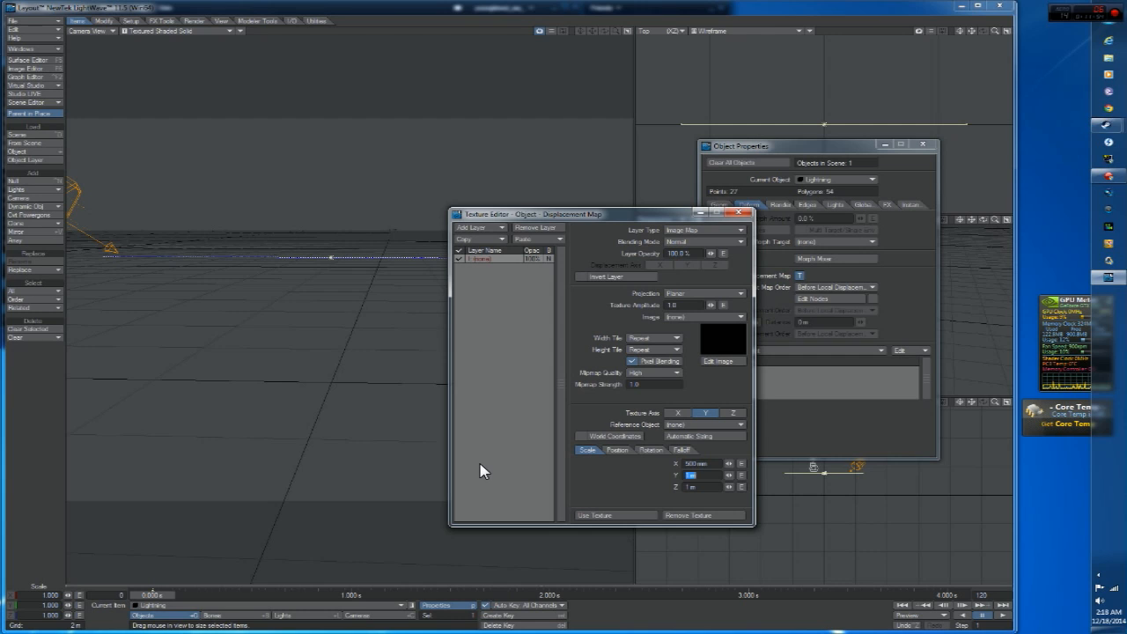
{"action": "key", "text": "Tab"}
{"action": "type", "text": "500"}
{"action": "key", "text": "Return"}
{"action": "left_click", "coordinate": [714, 476]}
{"action": "type", "text": "m"}
- Make the displacement layer a Procedural Texture using Turbulence, with Texture Value 0.735 and Frequencies 0
{"action": "left_click", "coordinate": [686, 318]}
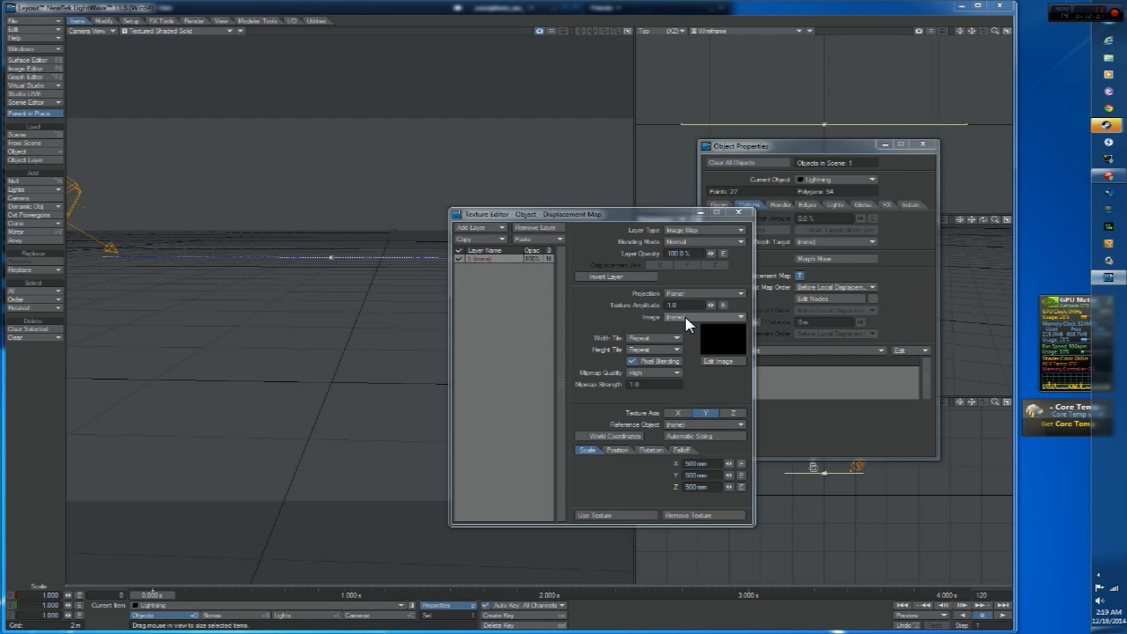
{"action": "left_click", "coordinate": [640, 292]}
{"action": "left_click", "coordinate": [640, 287]}
{"action": "left_click", "coordinate": [696, 232]}
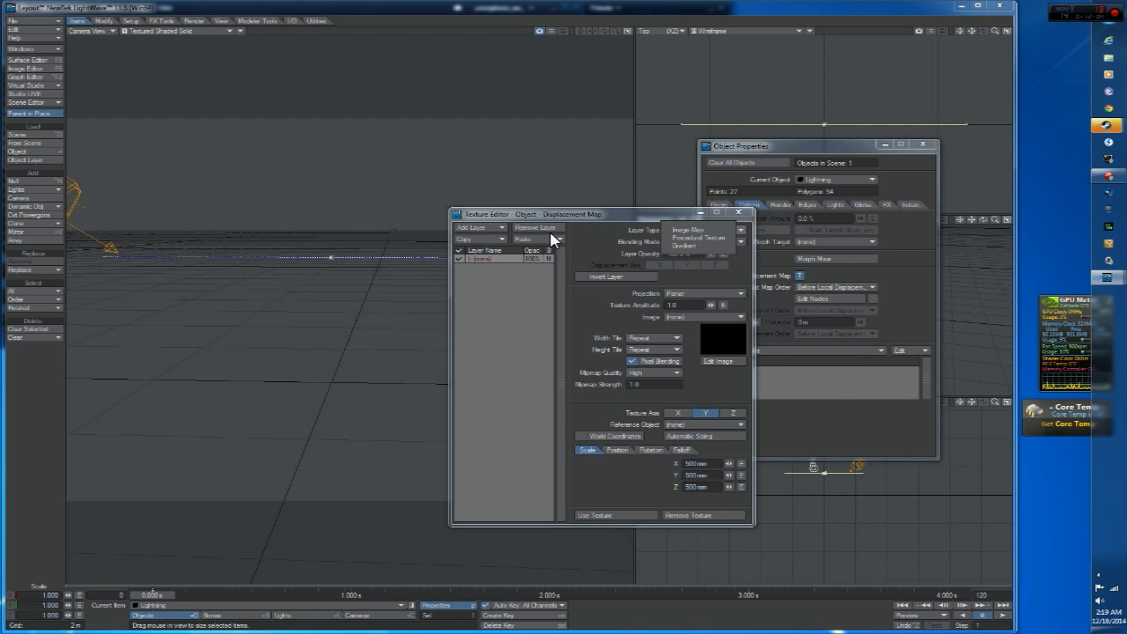
{"action": "left_click", "coordinate": [685, 238]}
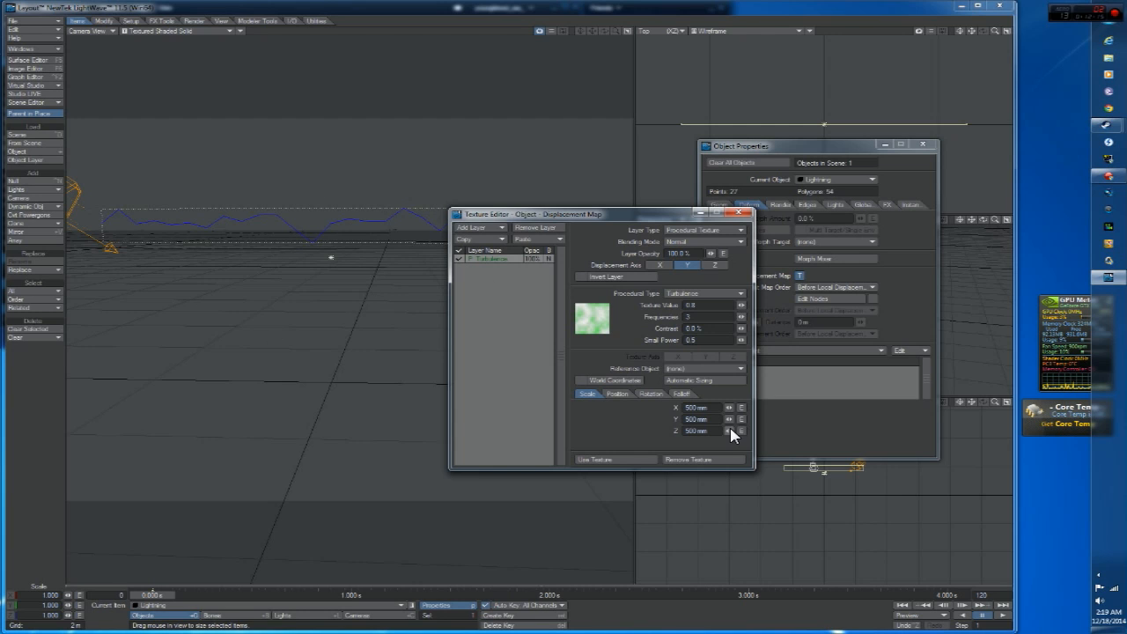
{"action": "left_click_drag", "start_coordinate": [741, 308], "coordinate": [711, 315]}
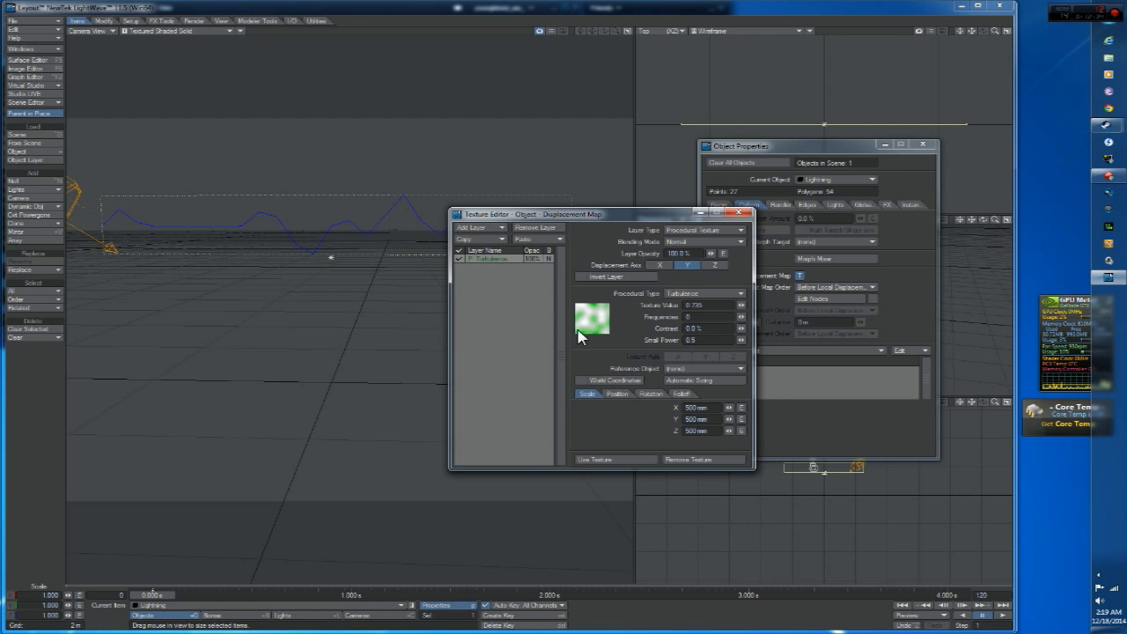
- Try the Brick procedural type and shift its X position by more than 3 m
{"action": "left_click", "coordinate": [699, 296]}
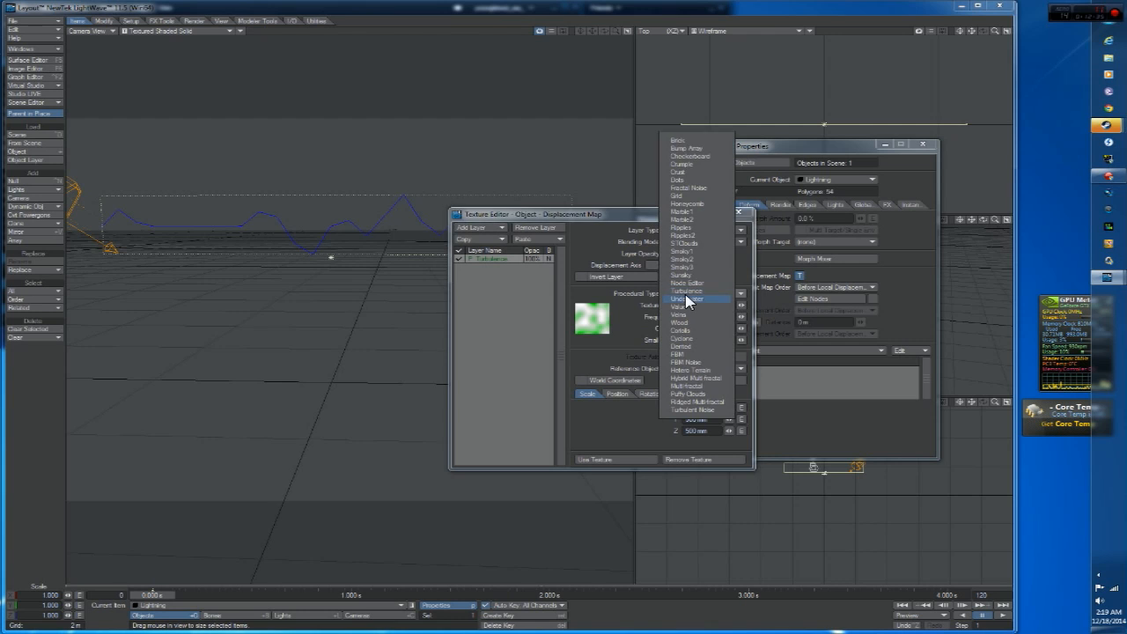
{"action": "left_click", "coordinate": [711, 144]}
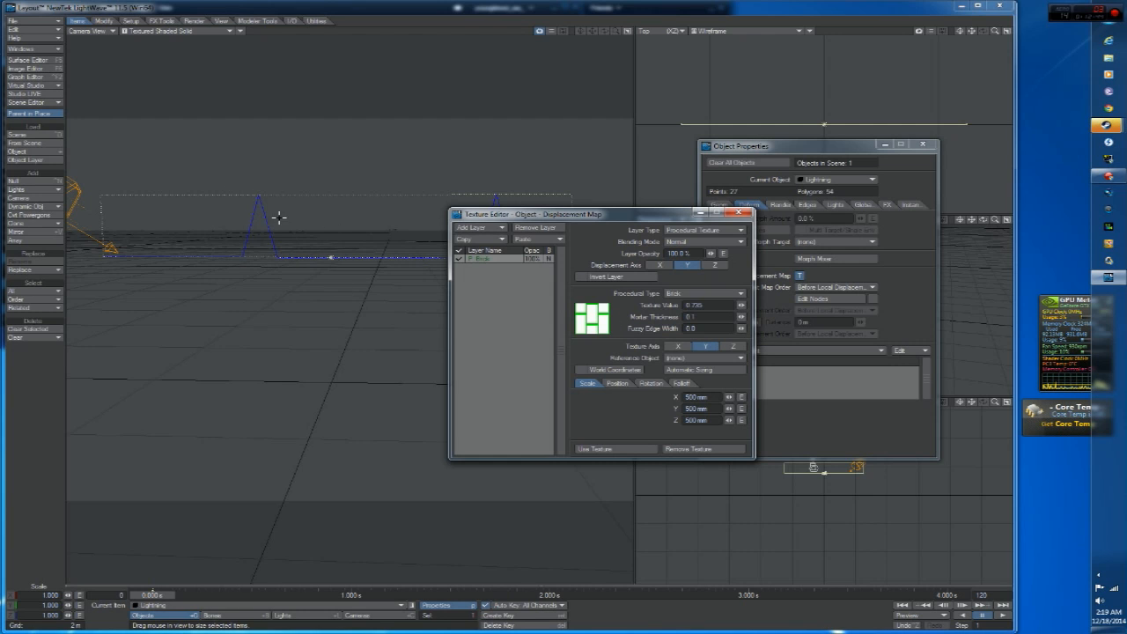
{"action": "left_click", "coordinate": [616, 384]}
{"action": "mouse_move", "coordinate": [995, 31]}
{"action": "left_mouse_down"}
{"action": "mouse_move", "coordinate": [880, 32]}
{"action": "mouse_move", "coordinate": [994, 31]}
{"action": "left_mouse_up"}
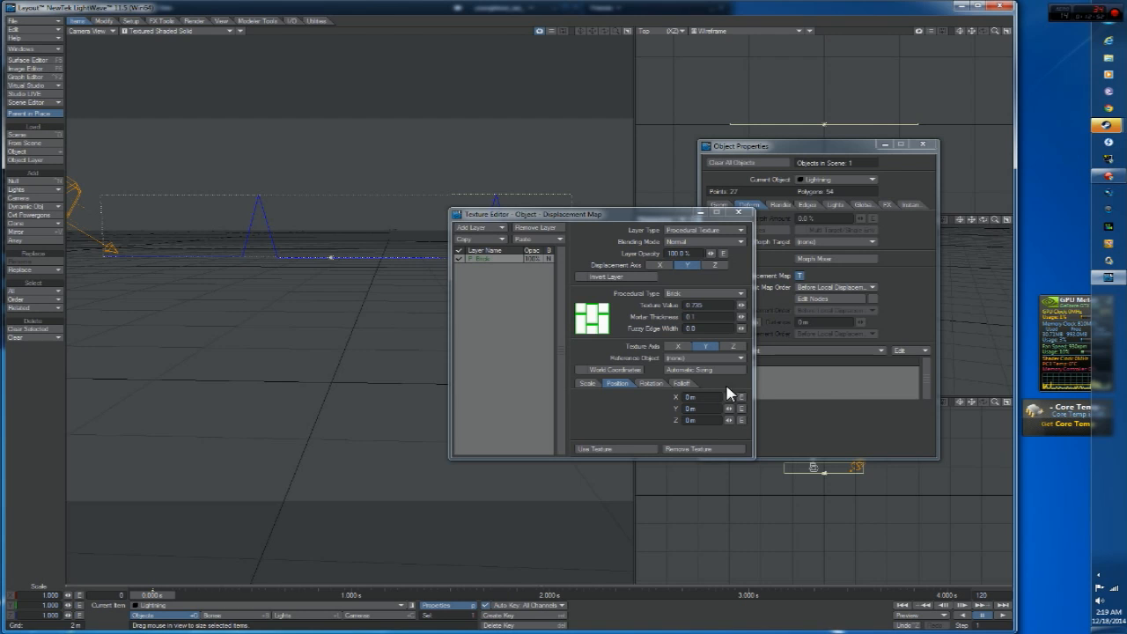
{"action": "mouse_move", "coordinate": [729, 397]}
{"action": "left_mouse_down"}
{"action": "mouse_move", "coordinate": [762, 397]}
{"action": "mouse_move", "coordinate": [738, 397]}
{"action": "left_mouse_up"}
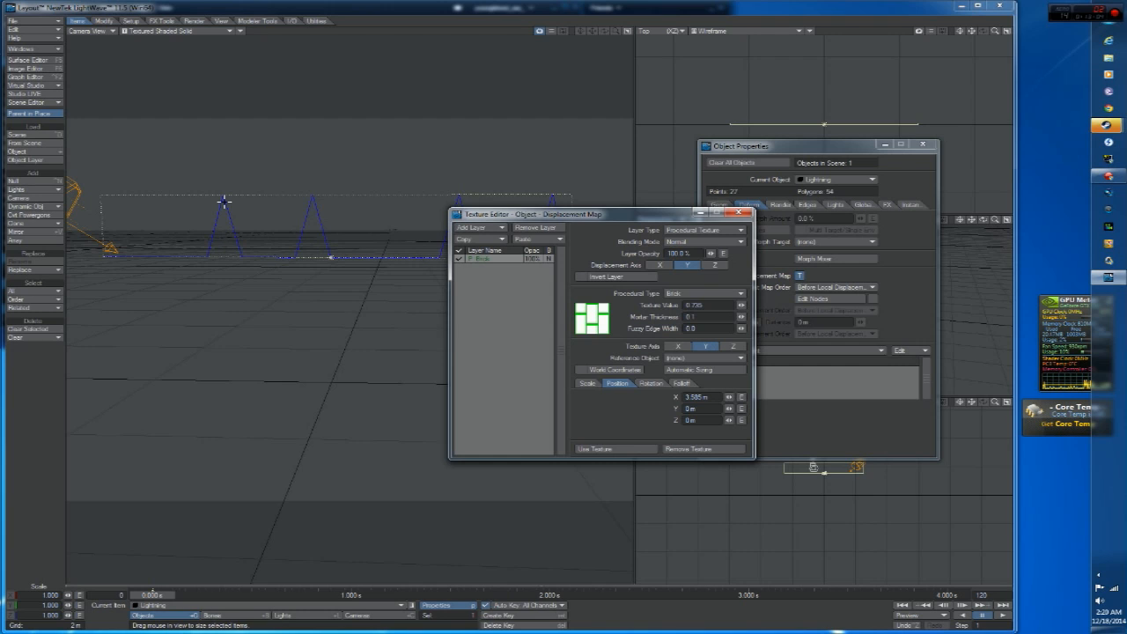
- Reset the Brick texture's X position to 0 m and look through the other procedural types
{"action": "left_click", "coordinate": [711, 402]}
{"action": "type", "text": "0"}
{"action": "key", "text": "Return"}
{"action": "left_click", "coordinate": [679, 294]}
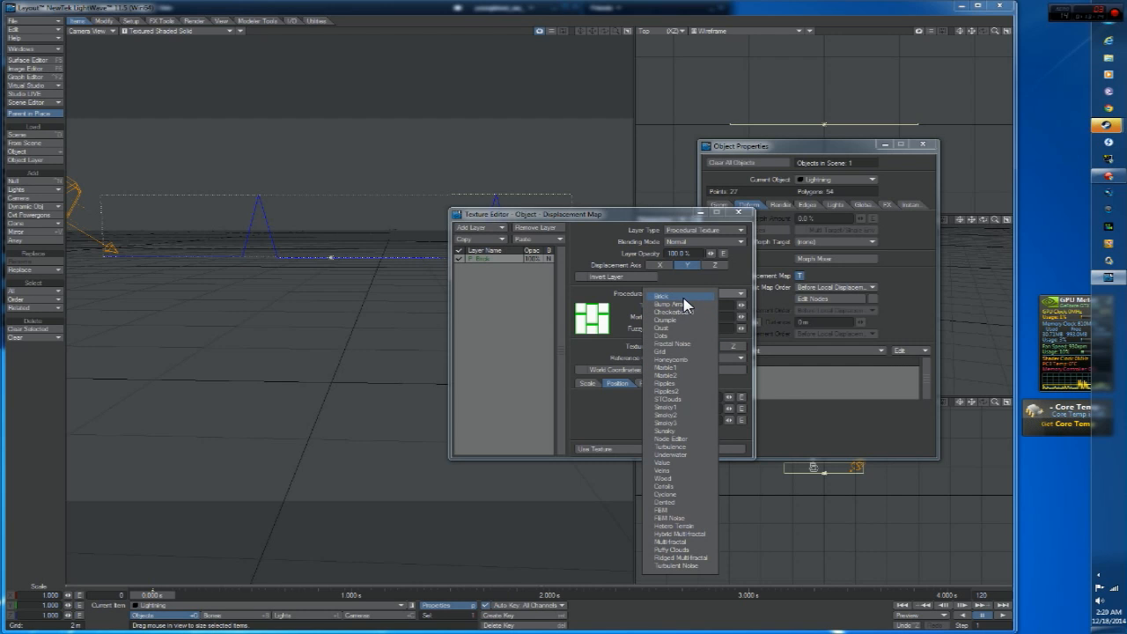
{"action": "left_click", "coordinate": [627, 305]}
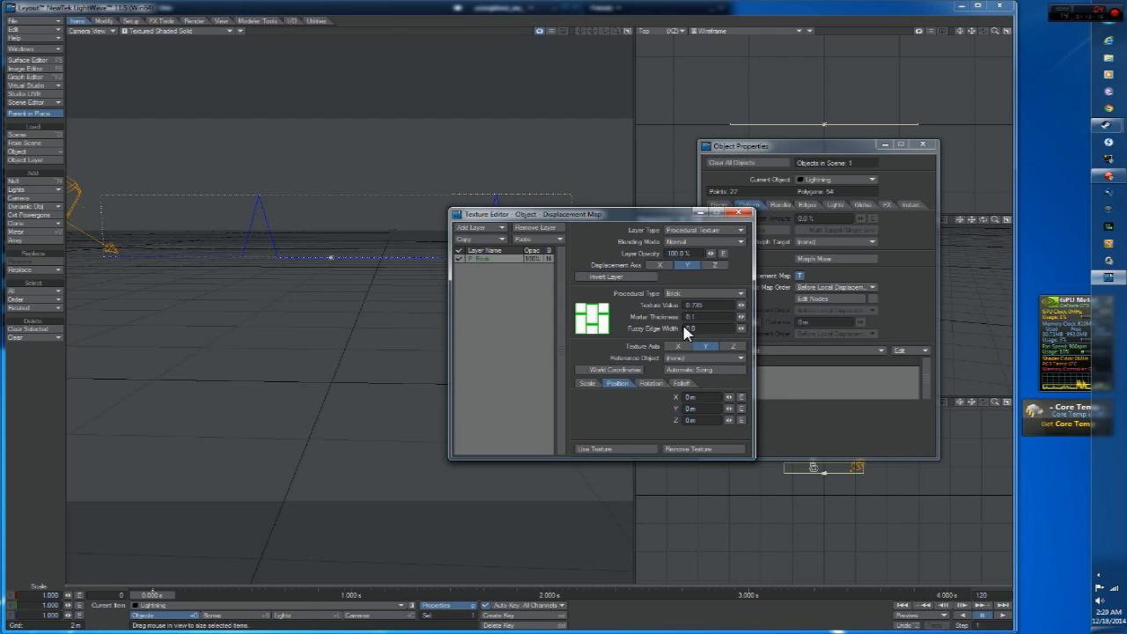
- Add a second procedural layer to the displacement map and set its type to Brick
{"action": "left_click", "coordinate": [480, 227]}
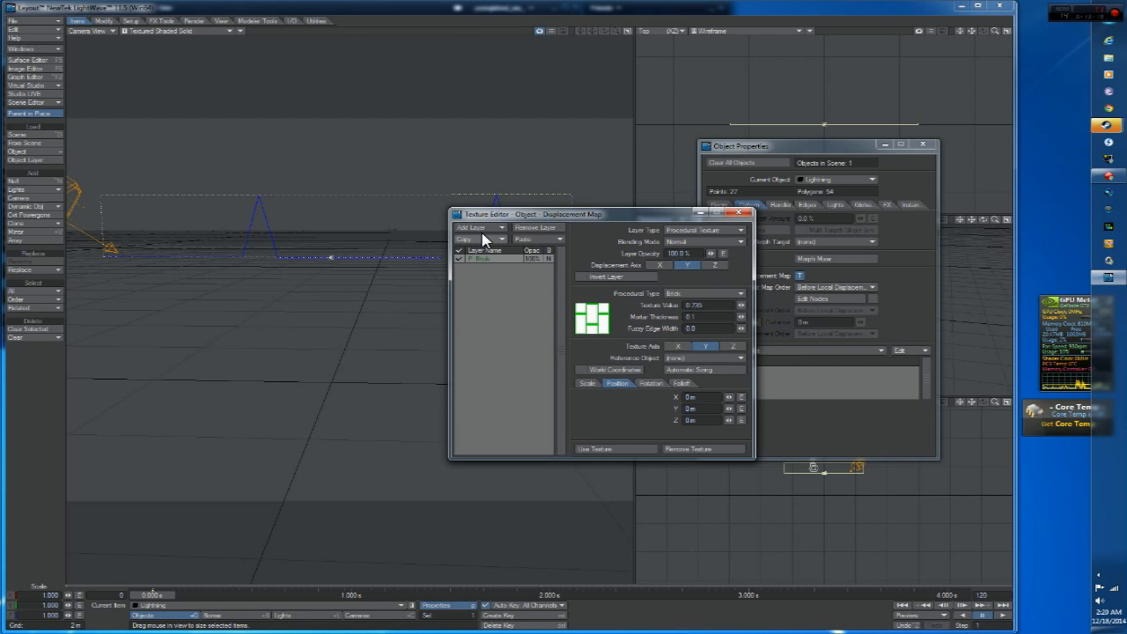
{"action": "left_click", "coordinate": [476, 243]}
{"action": "left_click", "coordinate": [704, 293]}
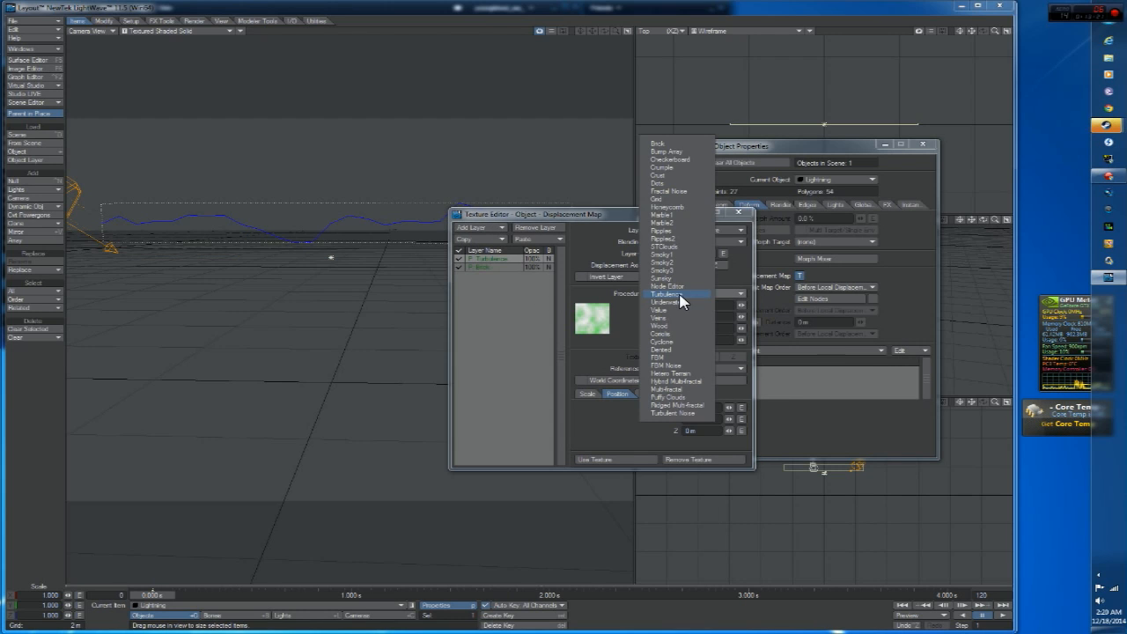
{"action": "left_click", "coordinate": [676, 146]}
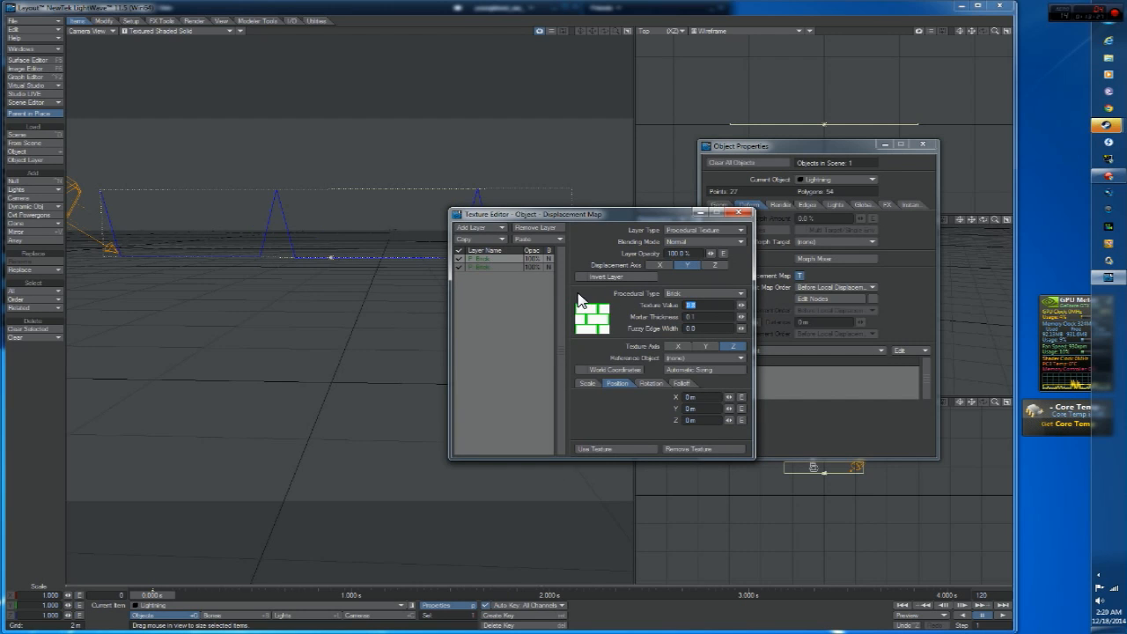
- Give the added Brick layer a Texture Value of -0.52, an X position of 635 mm and Additive blending
{"action": "left_click", "coordinate": [520, 268]}
{"action": "left_click", "coordinate": [517, 259]}
{"action": "left_click_drag", "start_coordinate": [741, 305], "coordinate": [715, 305]}
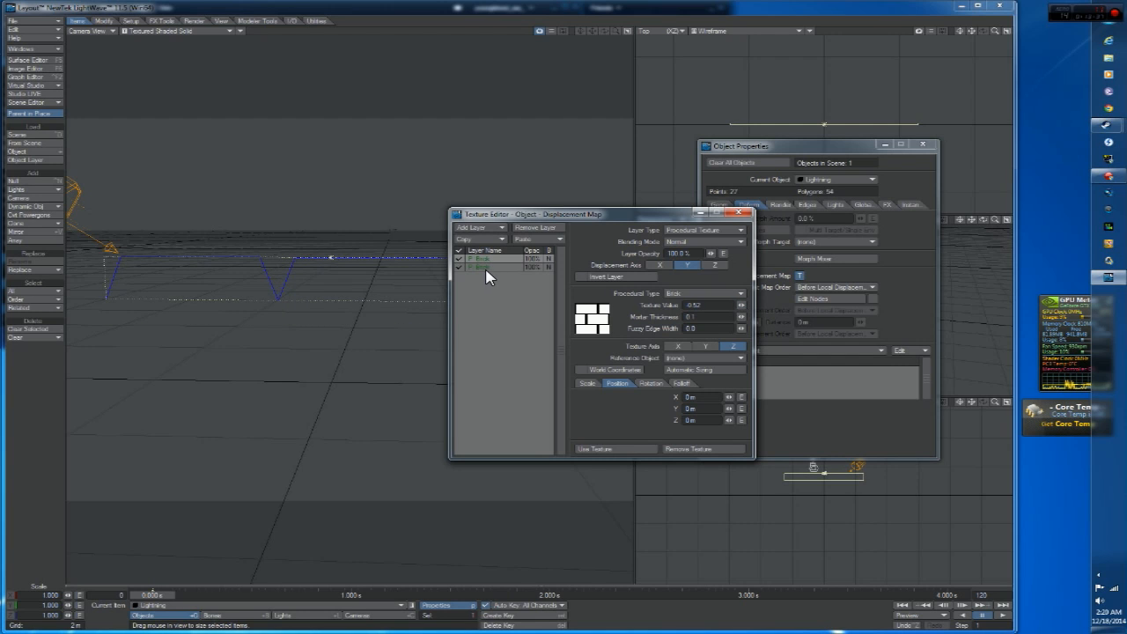
{"action": "left_click_drag", "start_coordinate": [729, 397], "coordinate": [738, 397]}
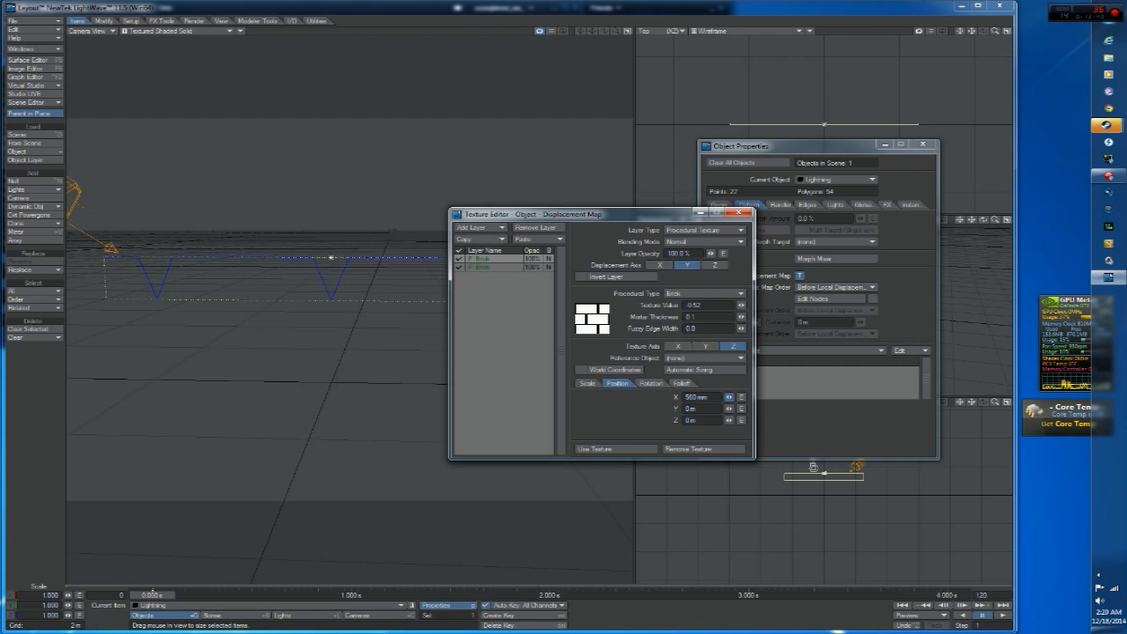
{"action": "left_click", "coordinate": [700, 242]}
{"action": "left_click", "coordinate": [681, 245]}
- Delete the added Brick layer and change the remaining layer's procedural type to Crumple
{"action": "left_click", "coordinate": [515, 269]}
{"action": "left_click", "coordinate": [509, 259]}
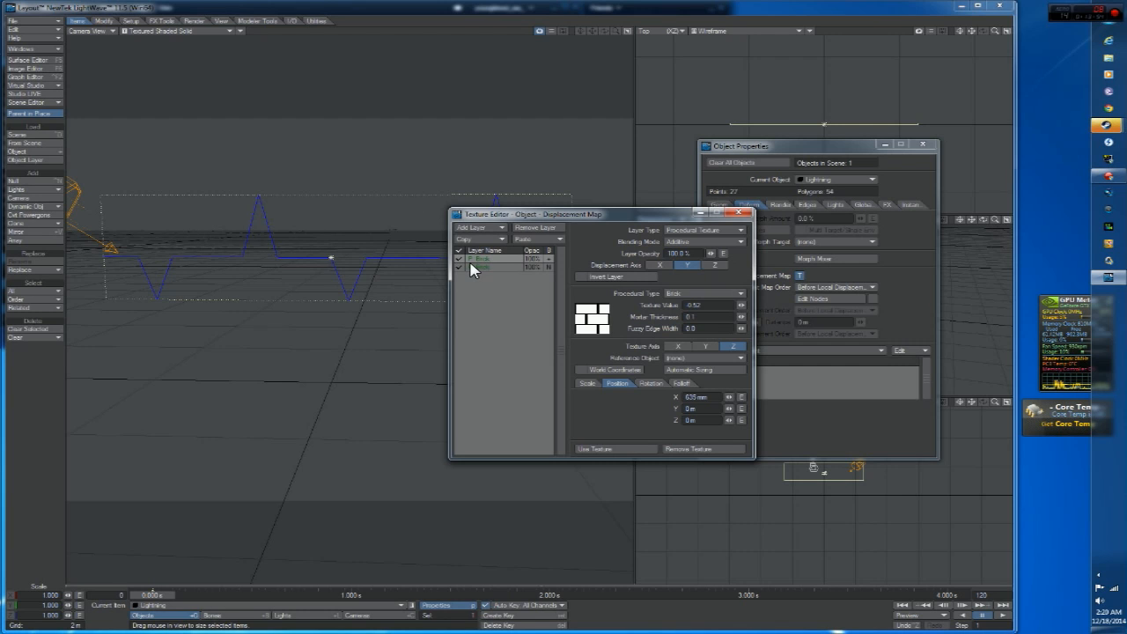
{"action": "key", "text": "Delete"}
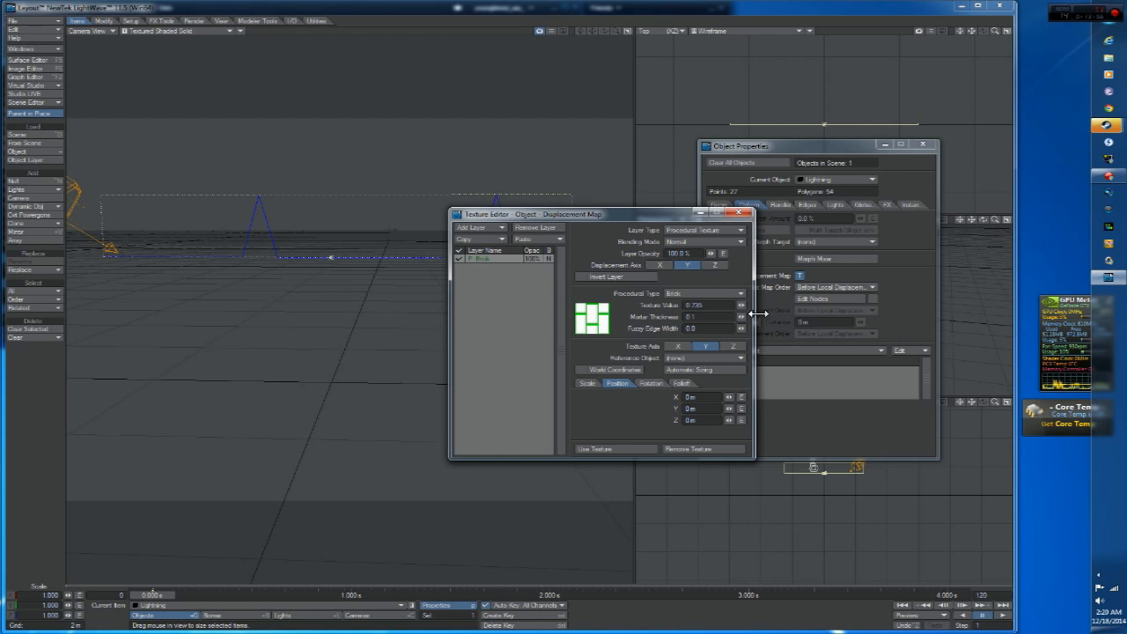
{"action": "left_click", "coordinate": [705, 291]}
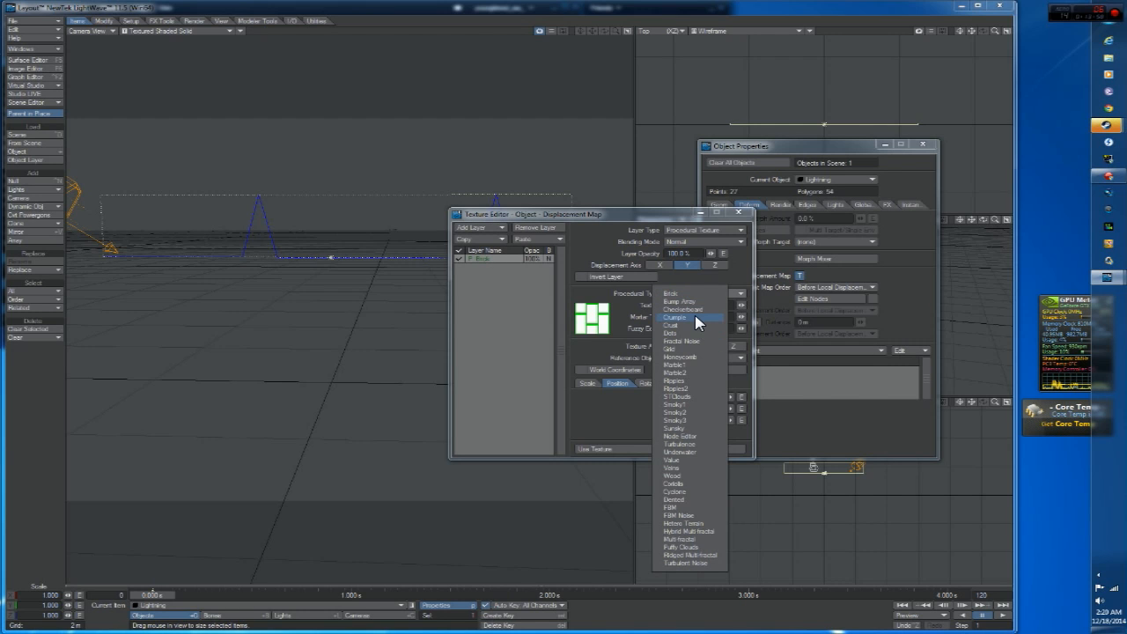
{"action": "left_click", "coordinate": [695, 317]}
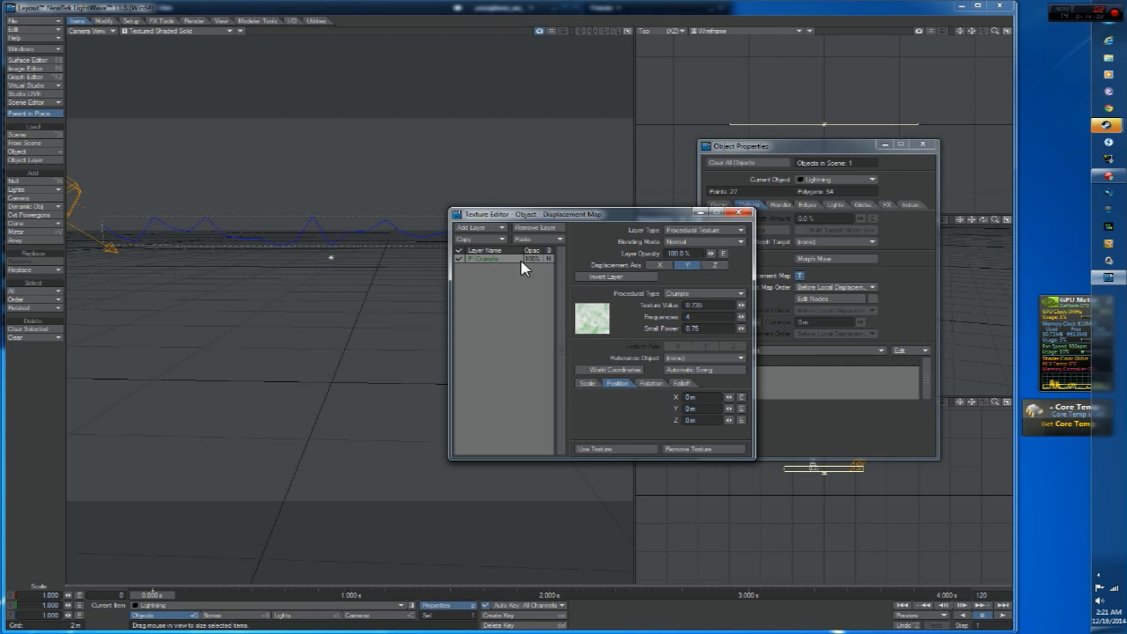
- Set the Crumple displacement texture's scale to 1 m on X, Y and Z
{"action": "left_click", "coordinate": [674, 296]}
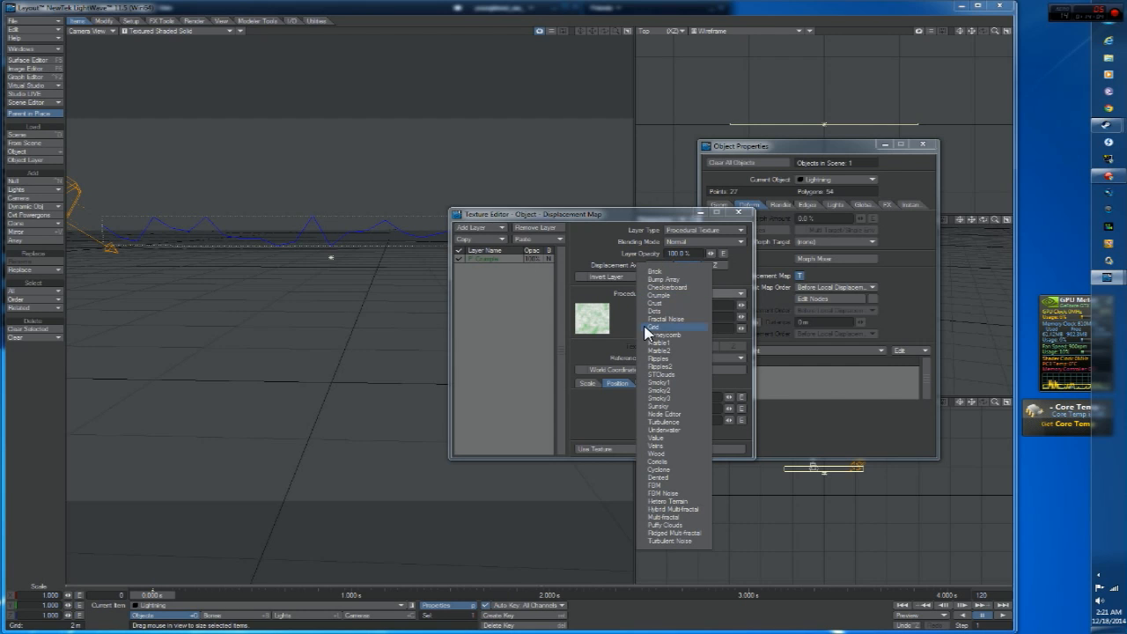
{"action": "left_click", "coordinate": [620, 348]}
{"action": "left_click", "coordinate": [586, 383]}
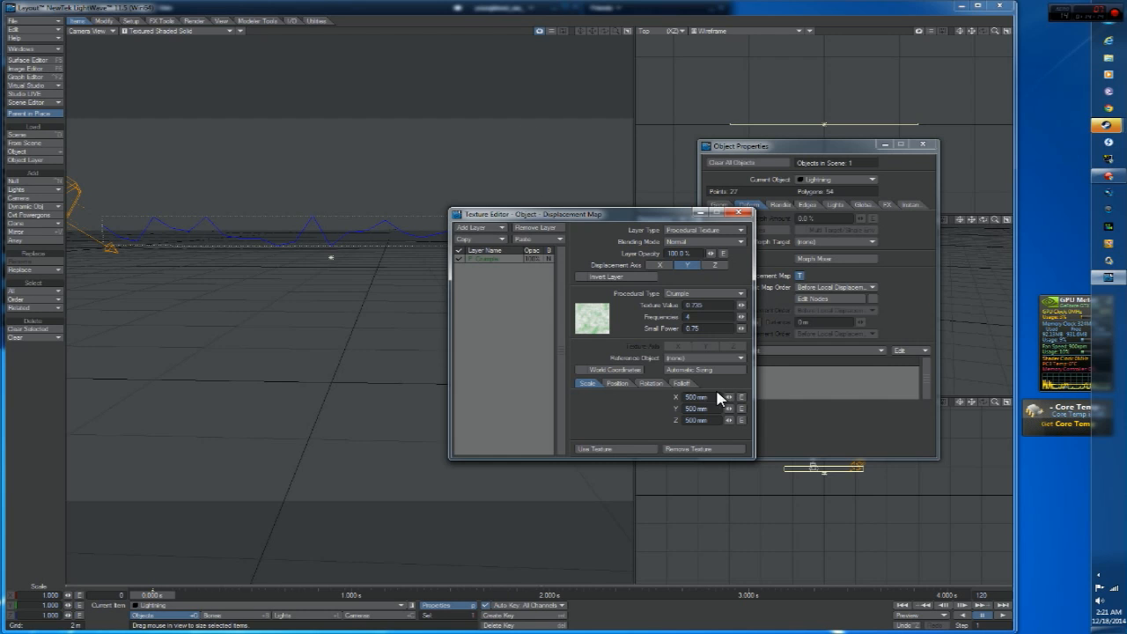
{"action": "key", "text": "Tab"}
{"action": "type", "text": "1"}
{"action": "key", "text": "Tab"}
{"action": "type", "text": "1"}
- Try Frequencies values between 0 and 20 on the Crumple texture, ending at 11
{"action": "left_click_drag", "start_coordinate": [741, 317], "coordinate": [723, 317]}
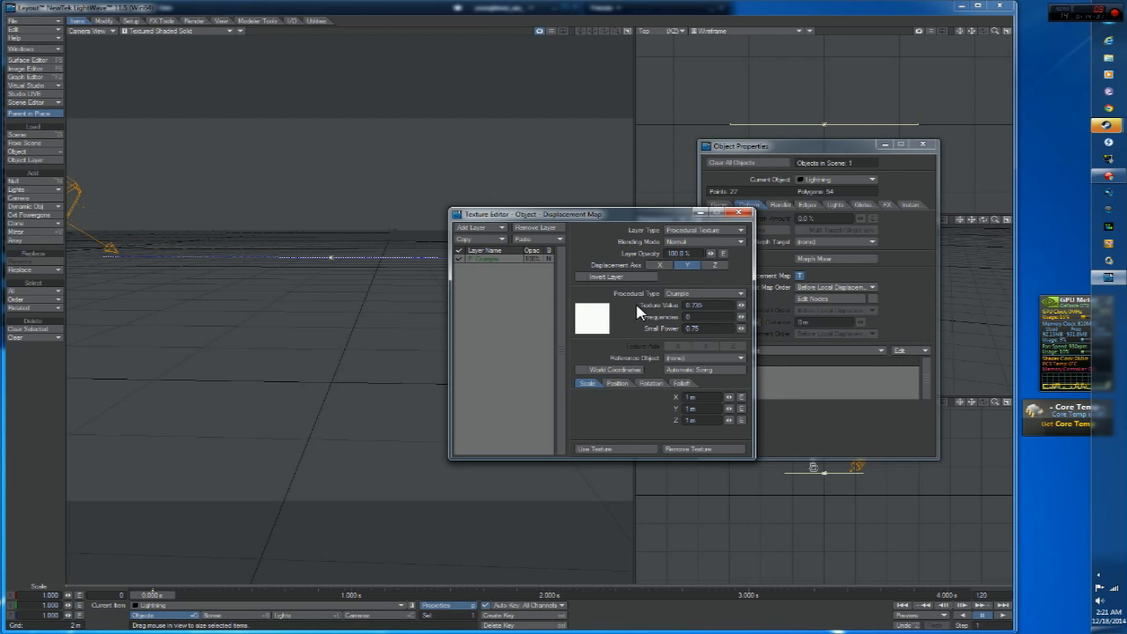
{"action": "left_click_drag", "start_coordinate": [741, 317], "coordinate": [747, 317]}
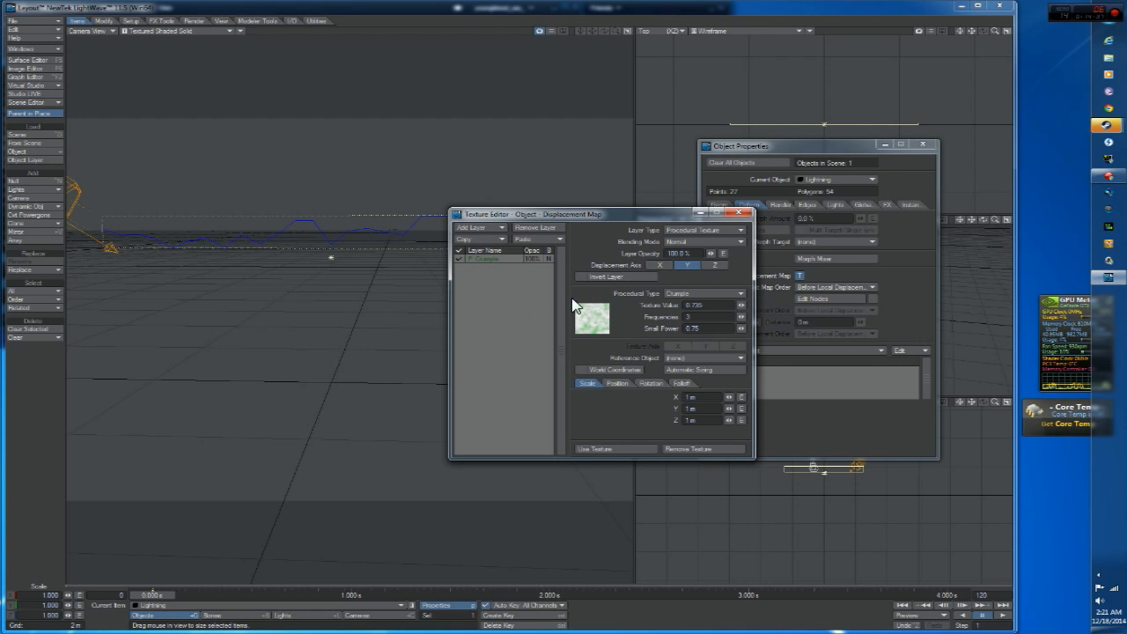
{"action": "left_click_drag", "start_coordinate": [744, 318], "coordinate": [503, 312]}
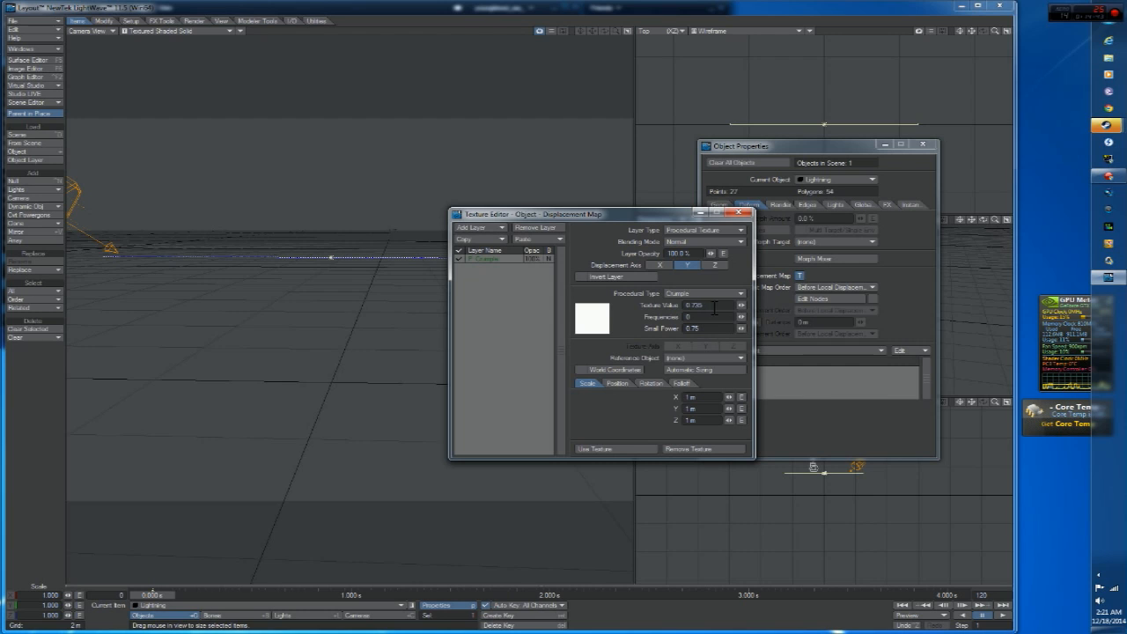
{"action": "left_click_drag", "start_coordinate": [744, 317], "coordinate": [753, 318]}
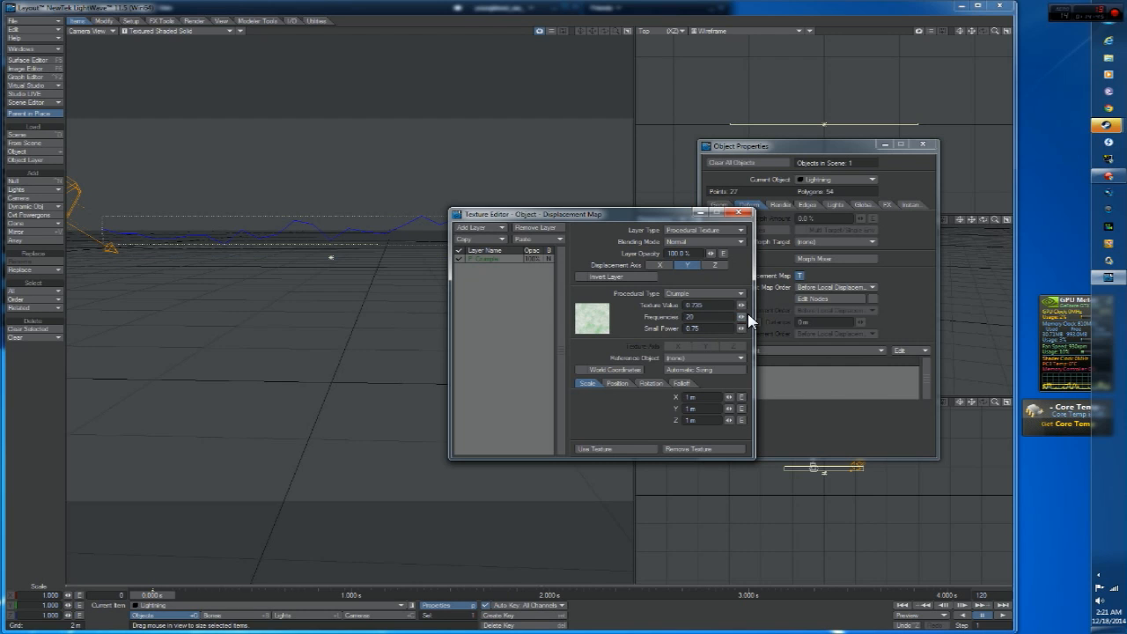
{"action": "left_click_drag", "start_coordinate": [740, 317], "coordinate": [743, 317]}
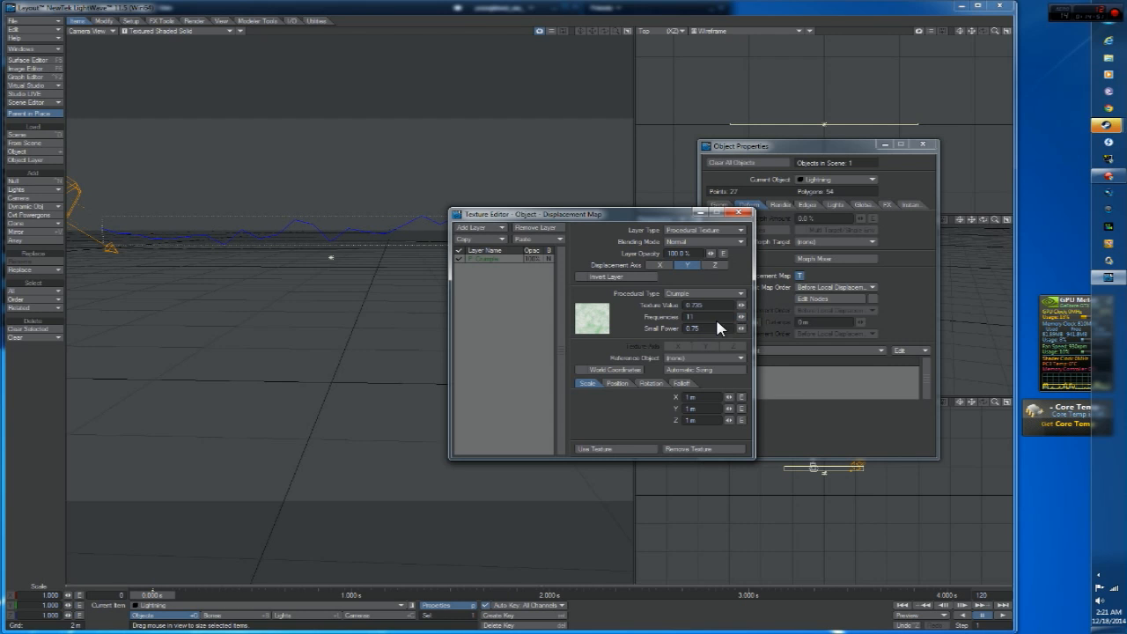
- Change the procedural type to Fractal Noise and shift its position to -235 mm on X and 900 mm on Y
{"action": "left_click", "coordinate": [733, 296]}
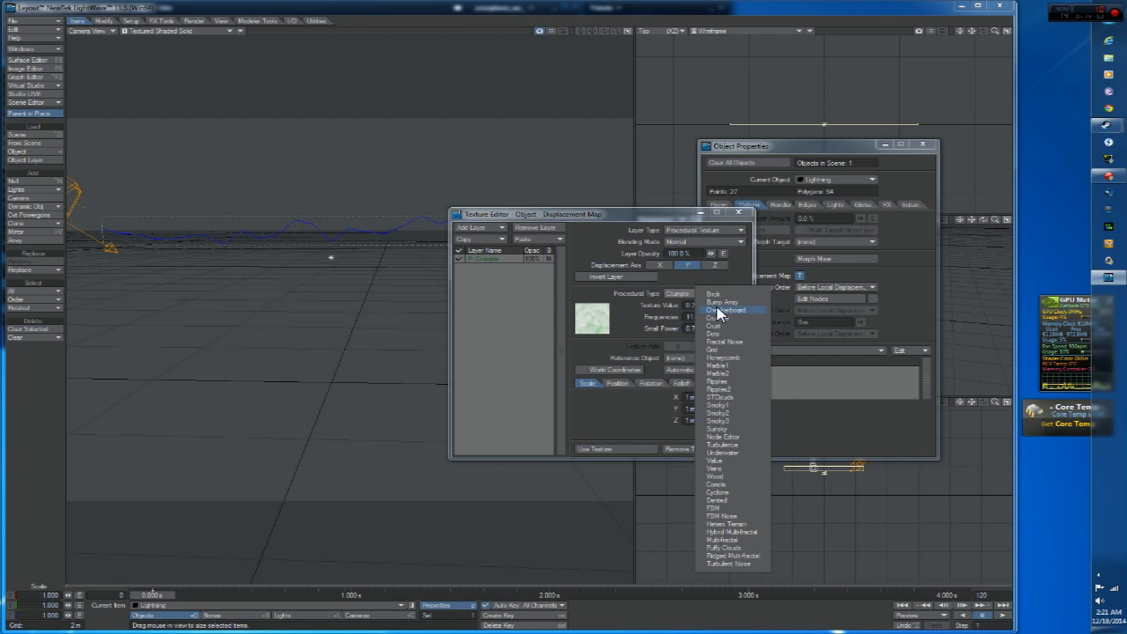
{"action": "left_click", "coordinate": [744, 342]}
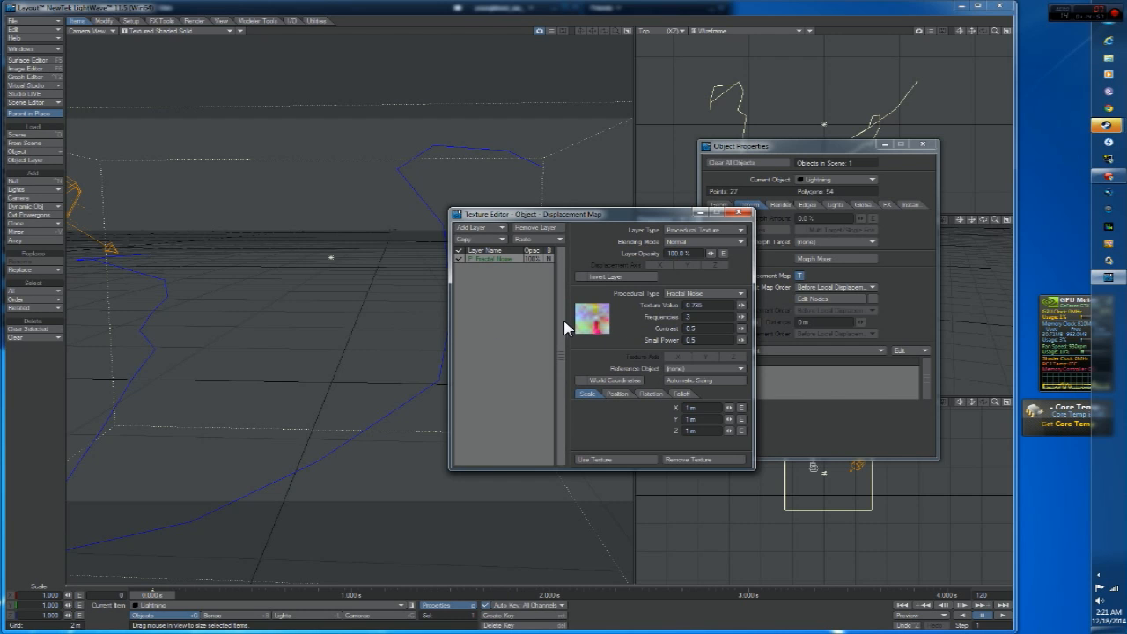
{"action": "left_click", "coordinate": [709, 294]}
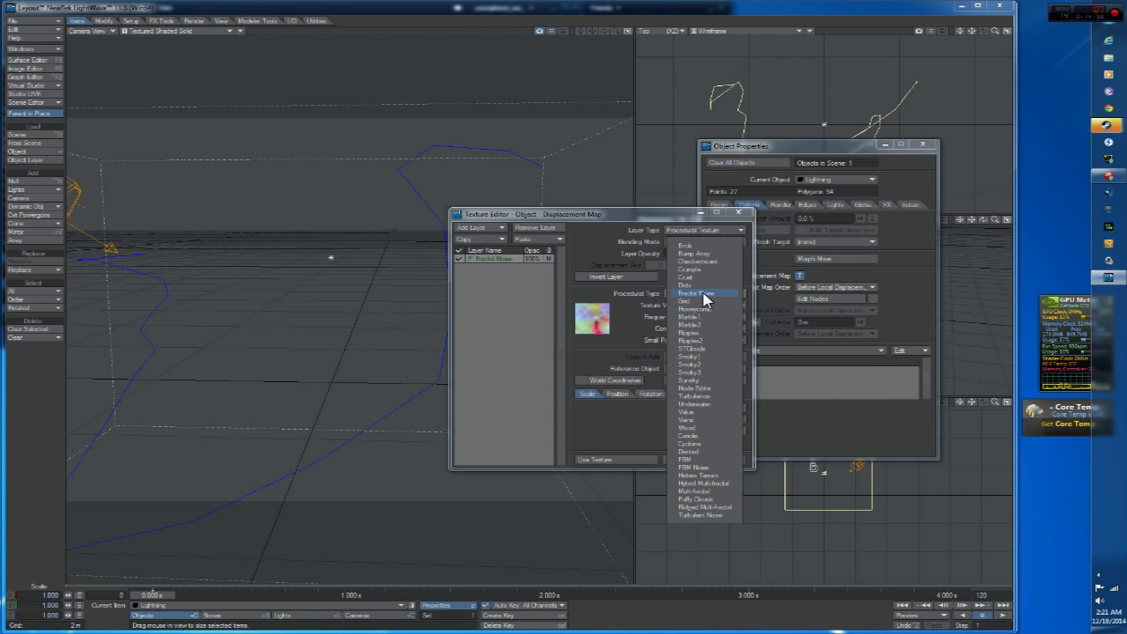
{"action": "left_click", "coordinate": [634, 305]}
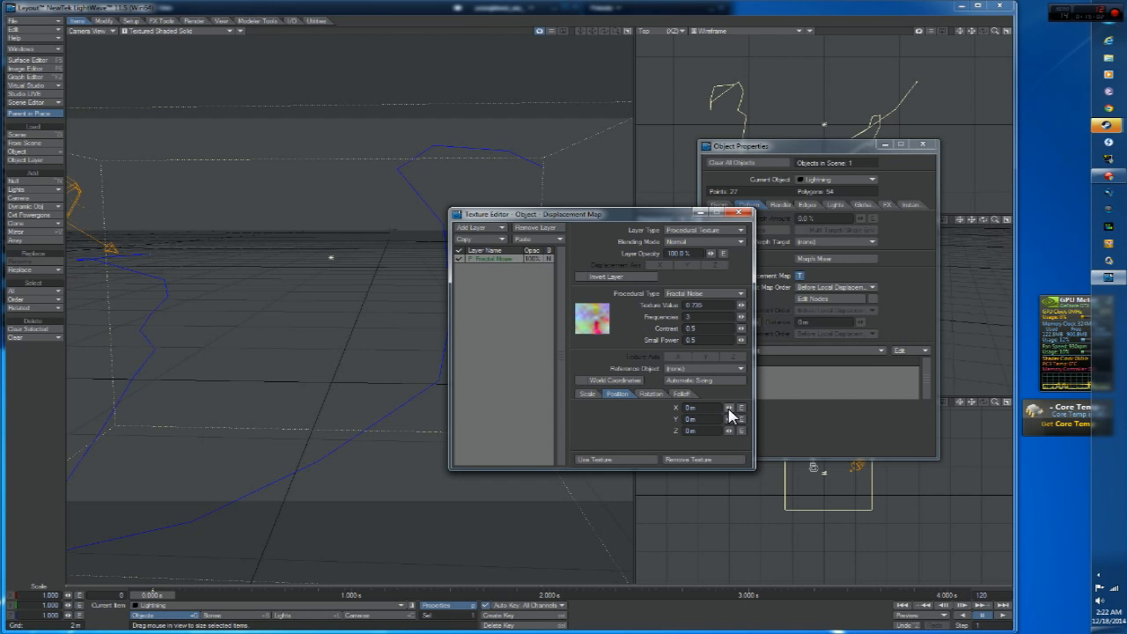
{"action": "left_click_drag", "start_coordinate": [729, 408], "coordinate": [796, 419]}
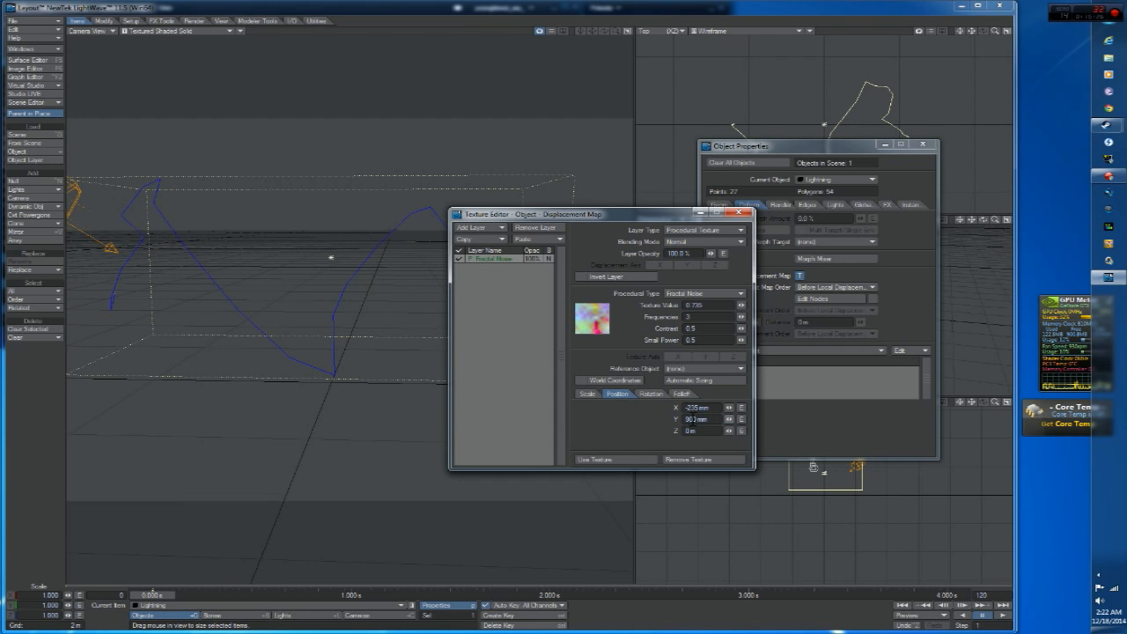
- Reset the Fractal Noise texture's X and Y positions to 0 m
{"action": "left_click", "coordinate": [715, 409]}
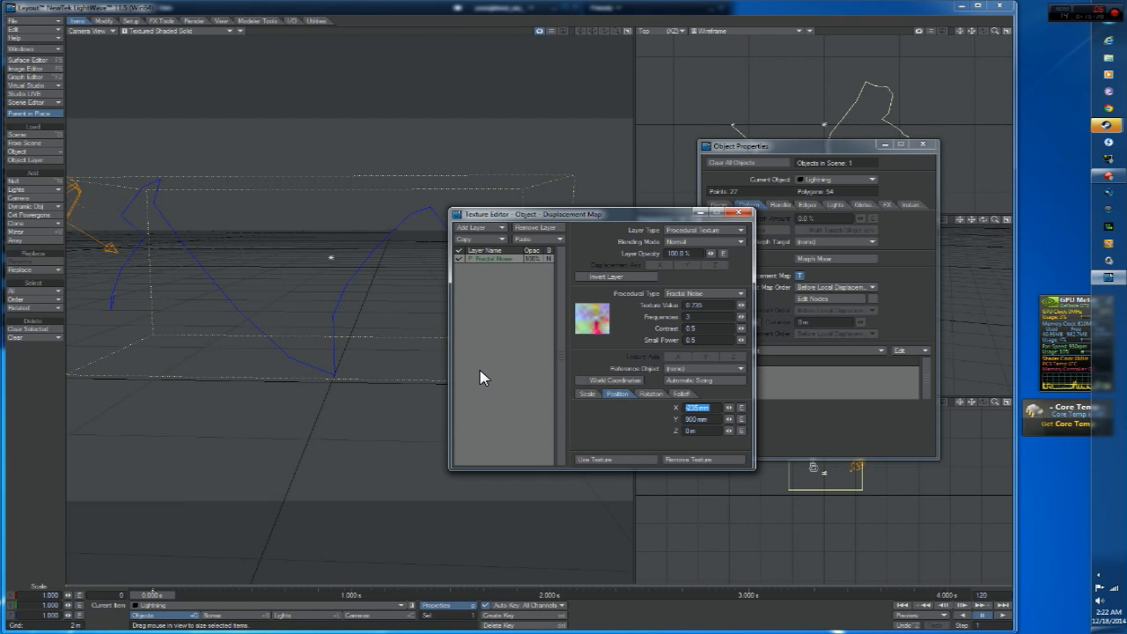
{"action": "type", "text": "0"}
{"action": "key", "text": "Tab"}
{"action": "type", "text": "0"}
{"action": "key", "text": "Return"}
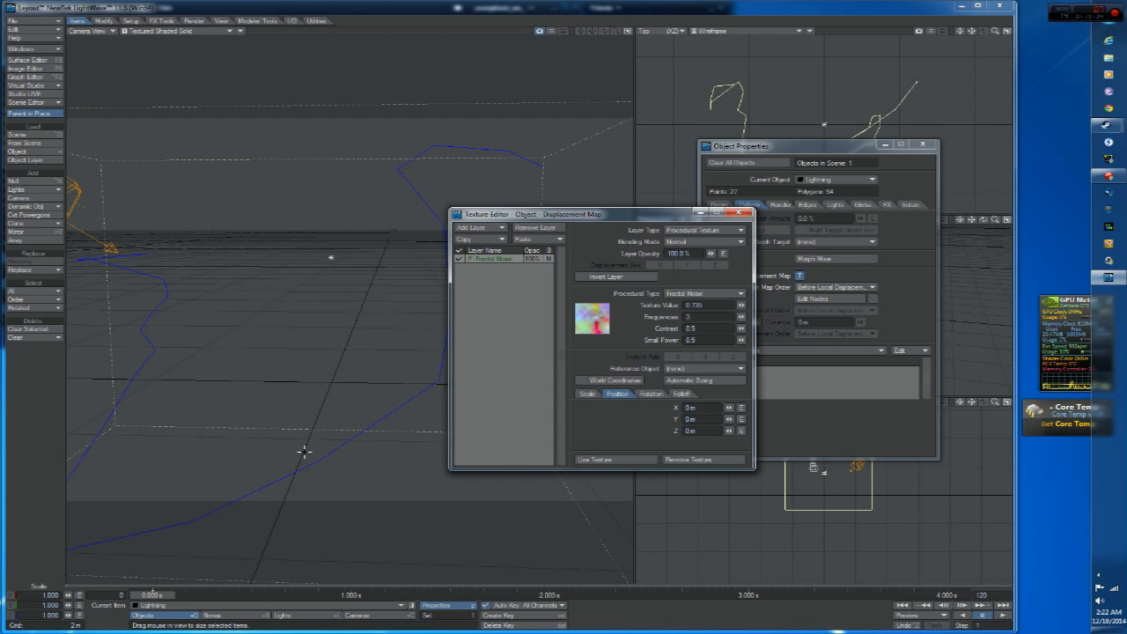
- Change the procedural type to Smoky1, try shifting its X position, and reset it to 0 m
{"action": "left_click", "coordinate": [696, 294]}
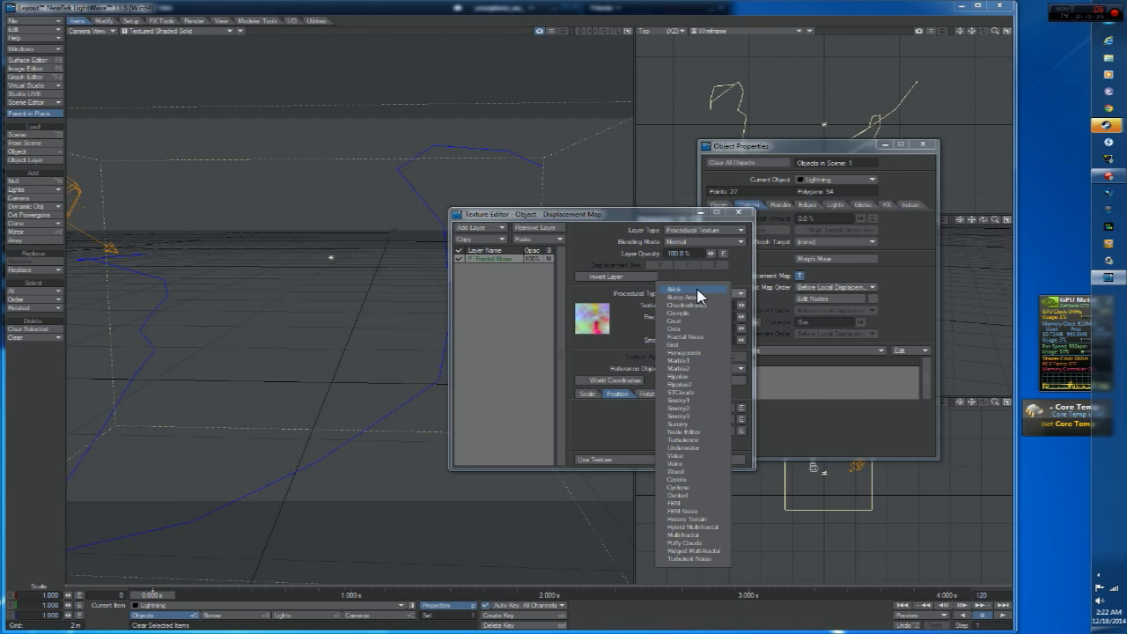
{"action": "left_click", "coordinate": [693, 408]}
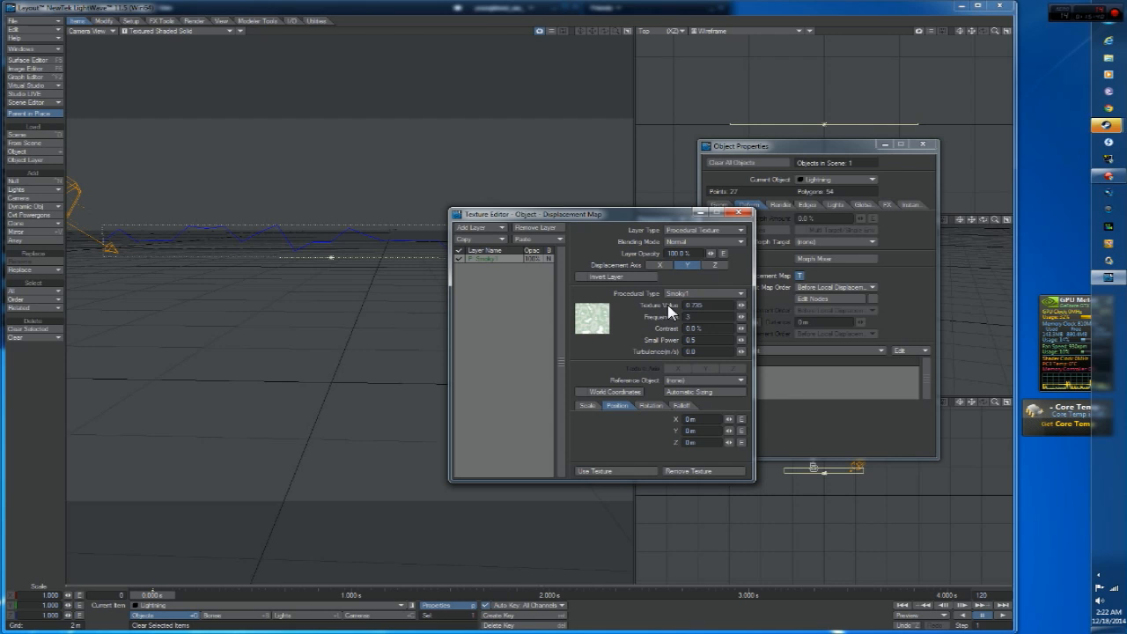
{"action": "left_click_drag", "start_coordinate": [729, 419], "coordinate": [889, 419]}
{"action": "left_click", "coordinate": [709, 420]}
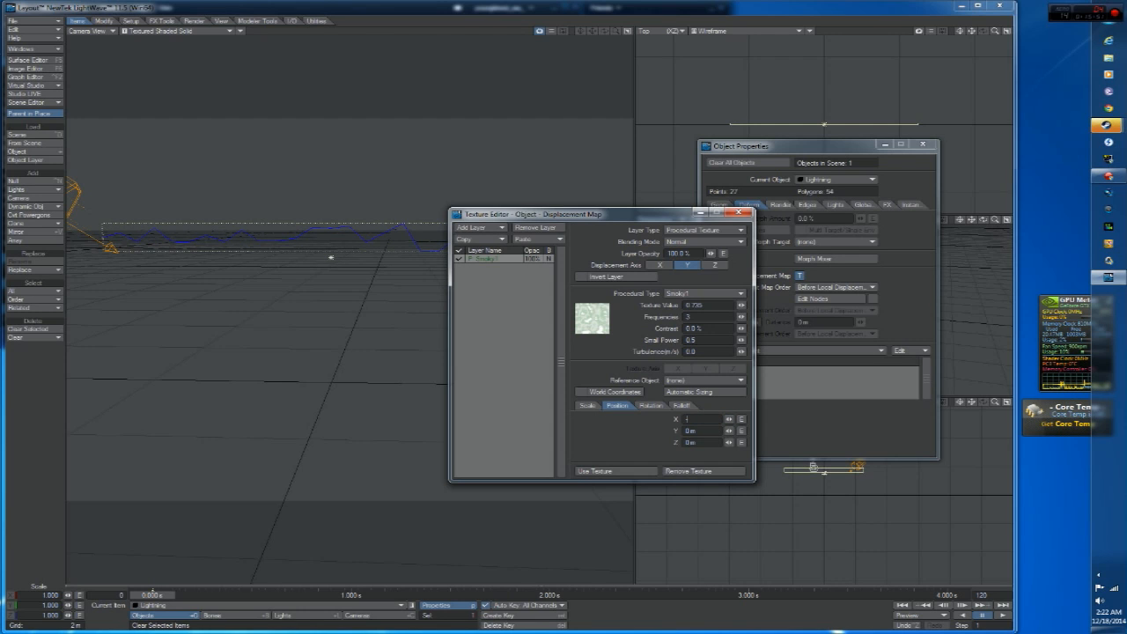
{"action": "type", "text": "-"}
{"action": "key", "text": "Return"}
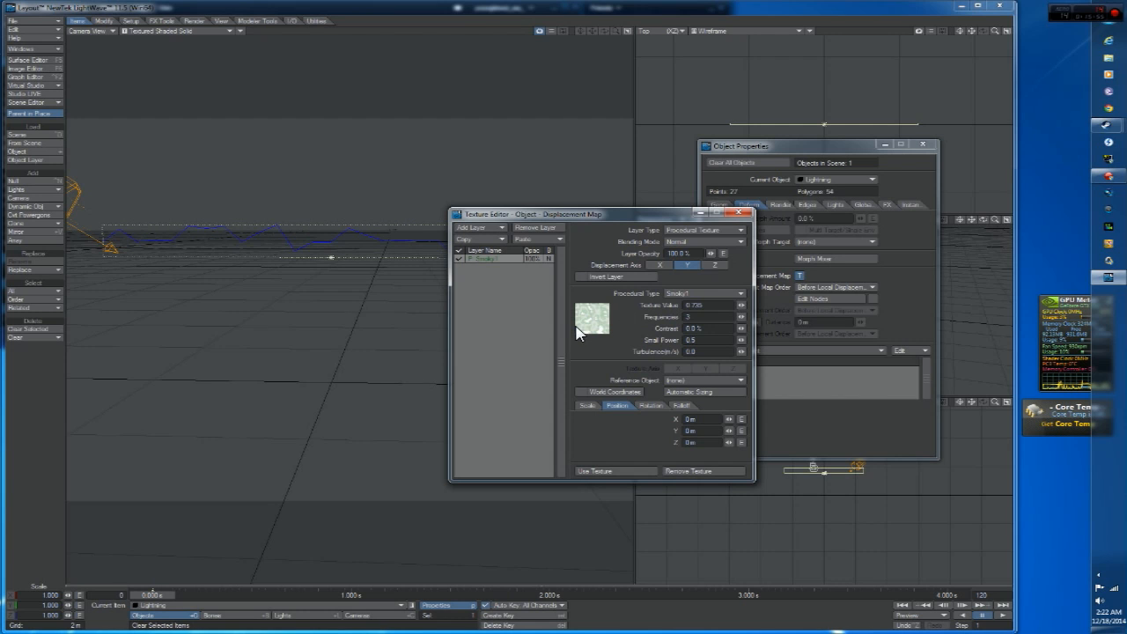
- Accept the Smoky1 displacement texture for the Lightning object and close the texture editor
{"action": "left_click", "coordinate": [604, 324]}
{"action": "left_click", "coordinate": [710, 229]}
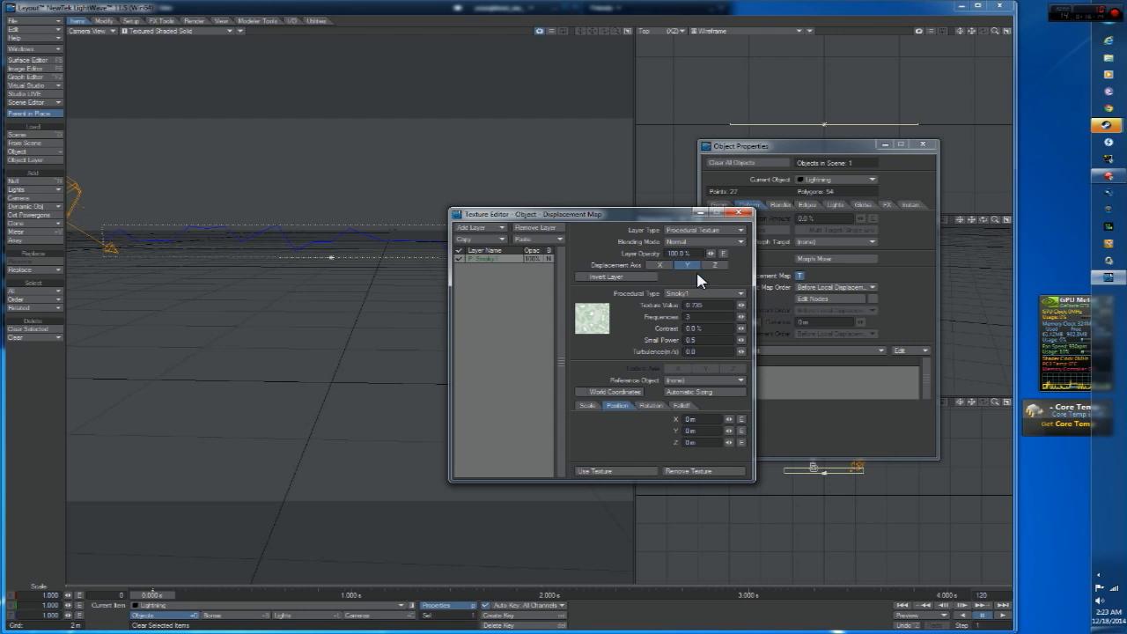
{"action": "left_click_drag", "start_coordinate": [626, 221], "coordinate": [573, 228]}
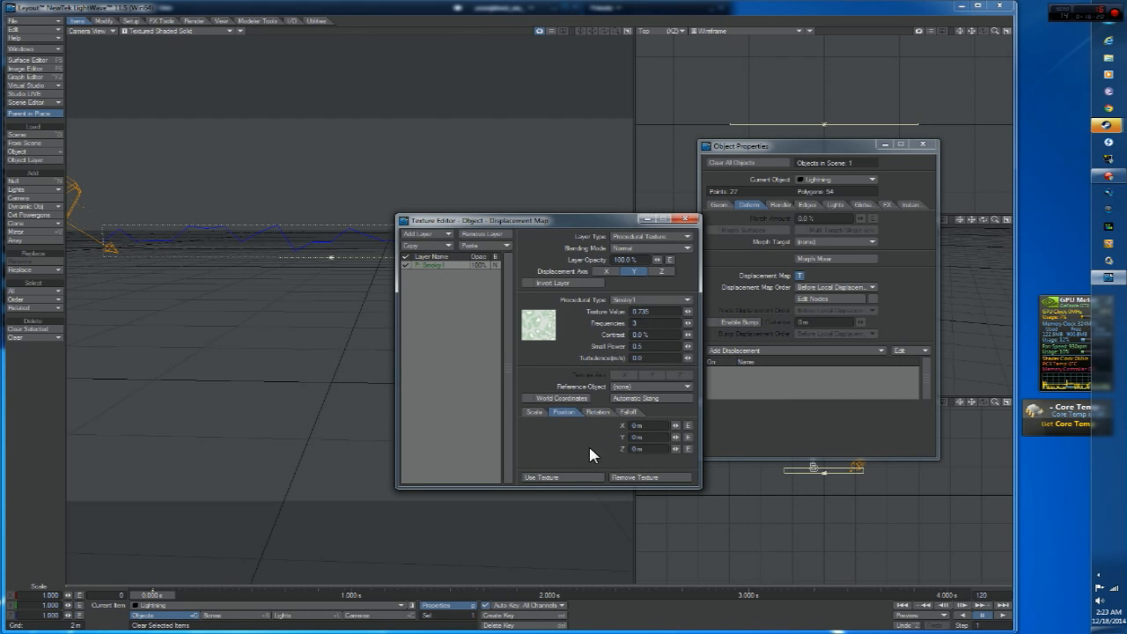
{"action": "left_click", "coordinate": [559, 478]}
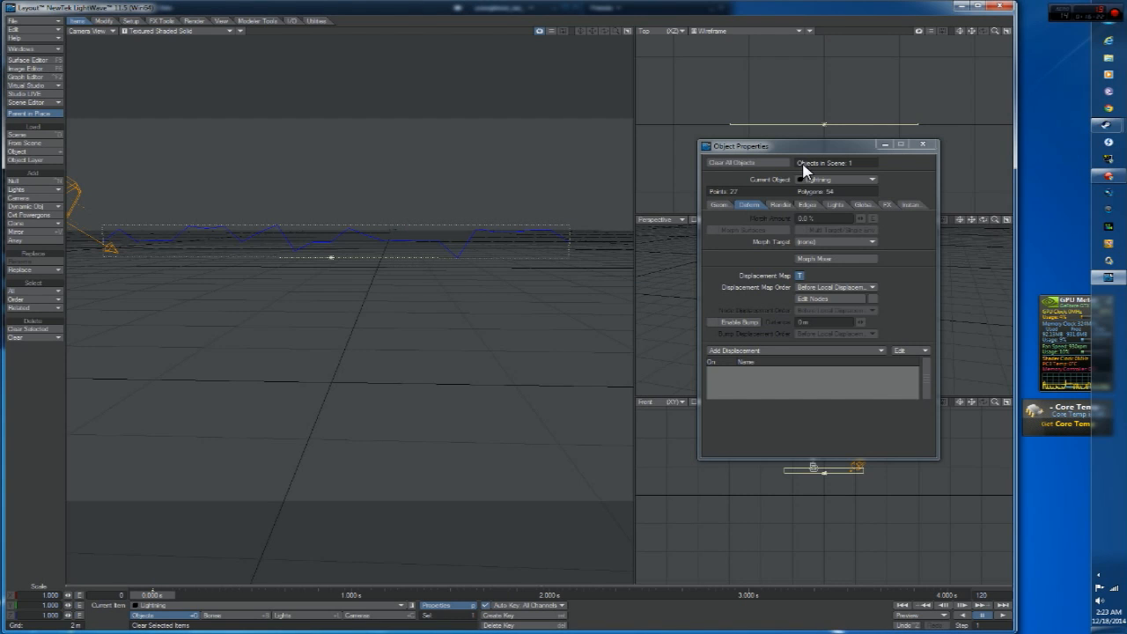
- Look through the Lightning object's render, edges, lights, global, FX, instancing and geometry properties, and close them
{"action": "left_click", "coordinate": [779, 205]}
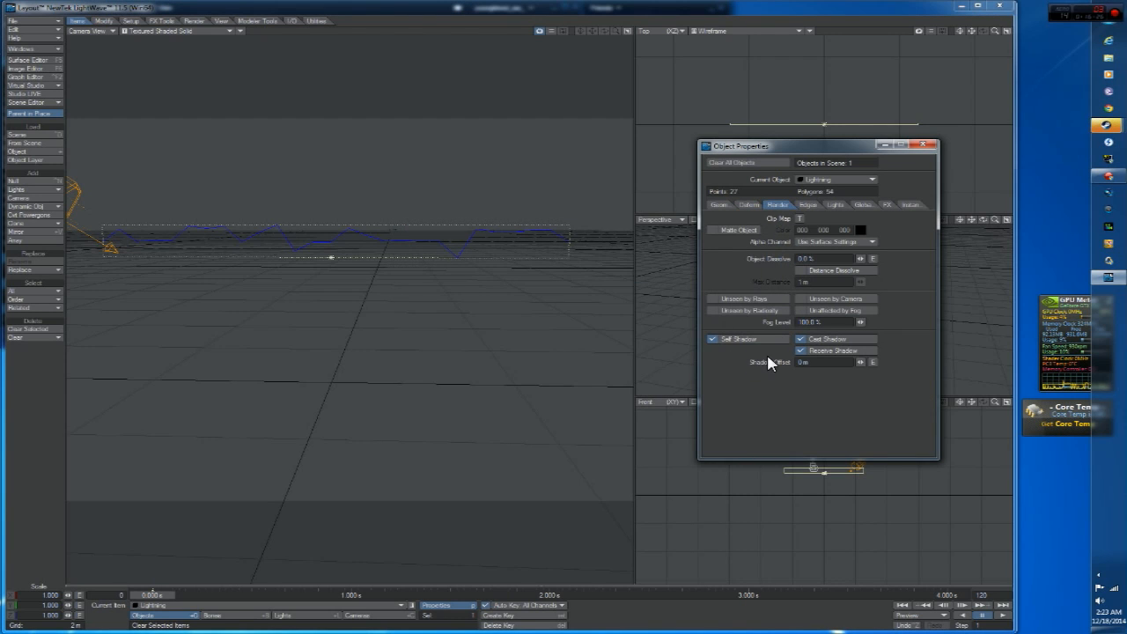
{"action": "left_click", "coordinate": [807, 206]}
{"action": "left_click", "coordinate": [834, 205]}
{"action": "left_click", "coordinate": [865, 206]}
{"action": "left_click", "coordinate": [830, 206]}
{"action": "left_click", "coordinate": [886, 206]}
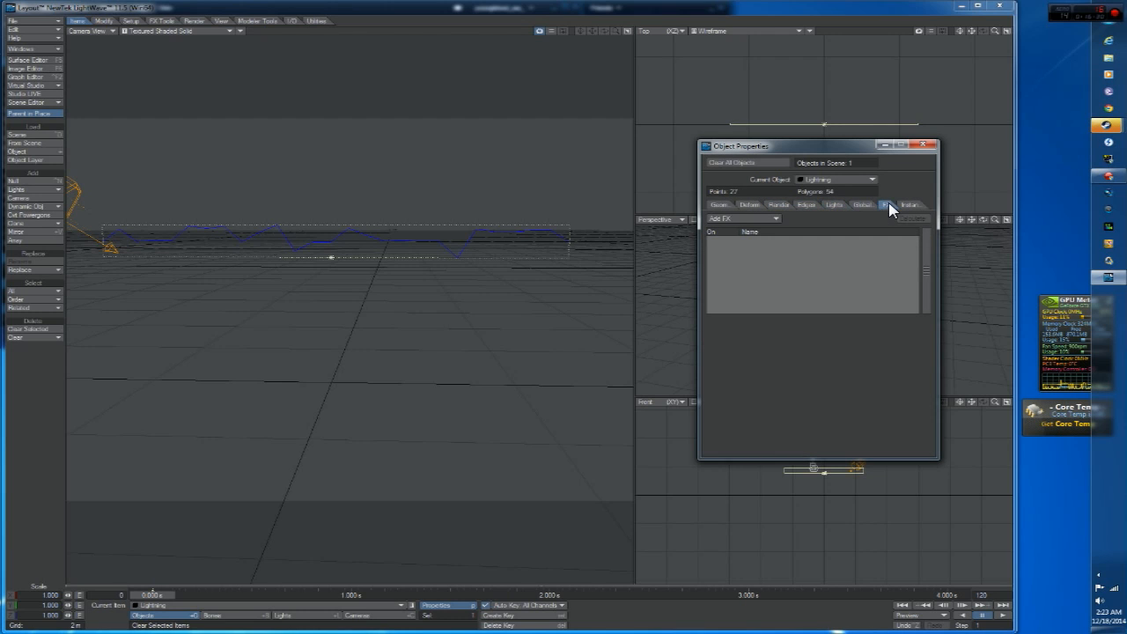
{"action": "left_click", "coordinate": [913, 206]}
{"action": "left_click", "coordinate": [717, 205]}
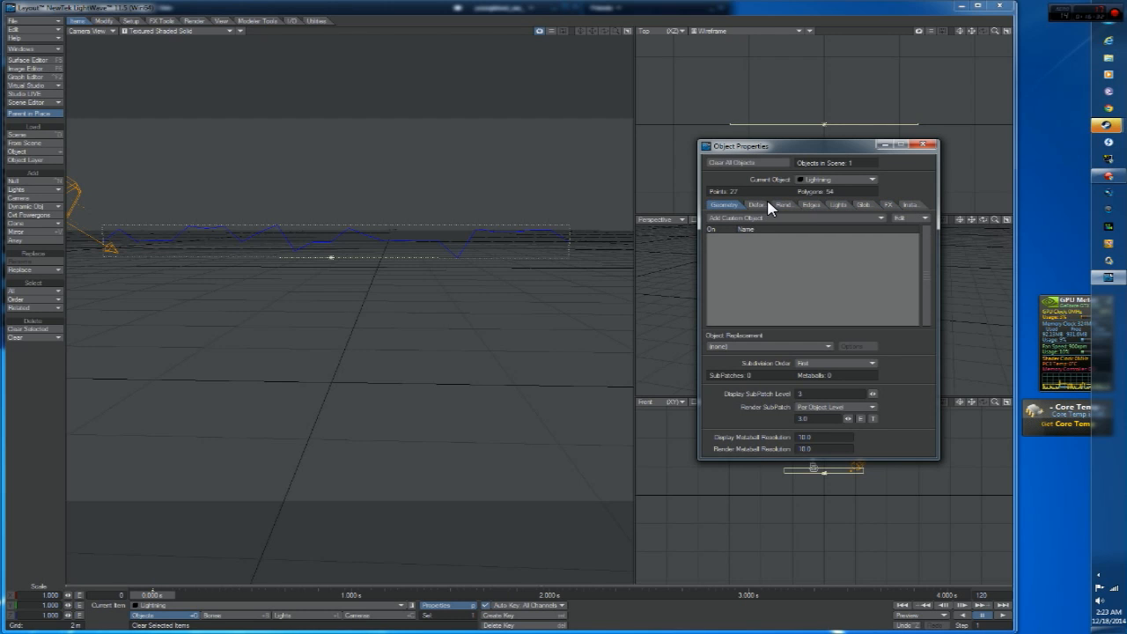
{"action": "left_click", "coordinate": [780, 206]}
{"action": "left_click", "coordinate": [923, 144]}
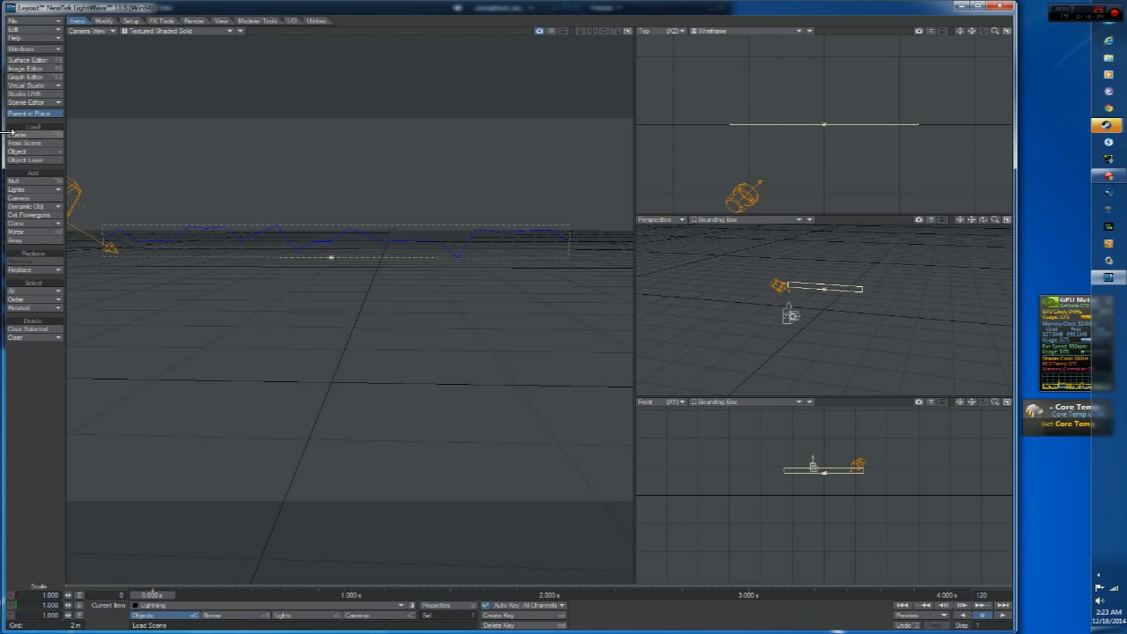
{"action": "left_click", "coordinate": [29, 49]}
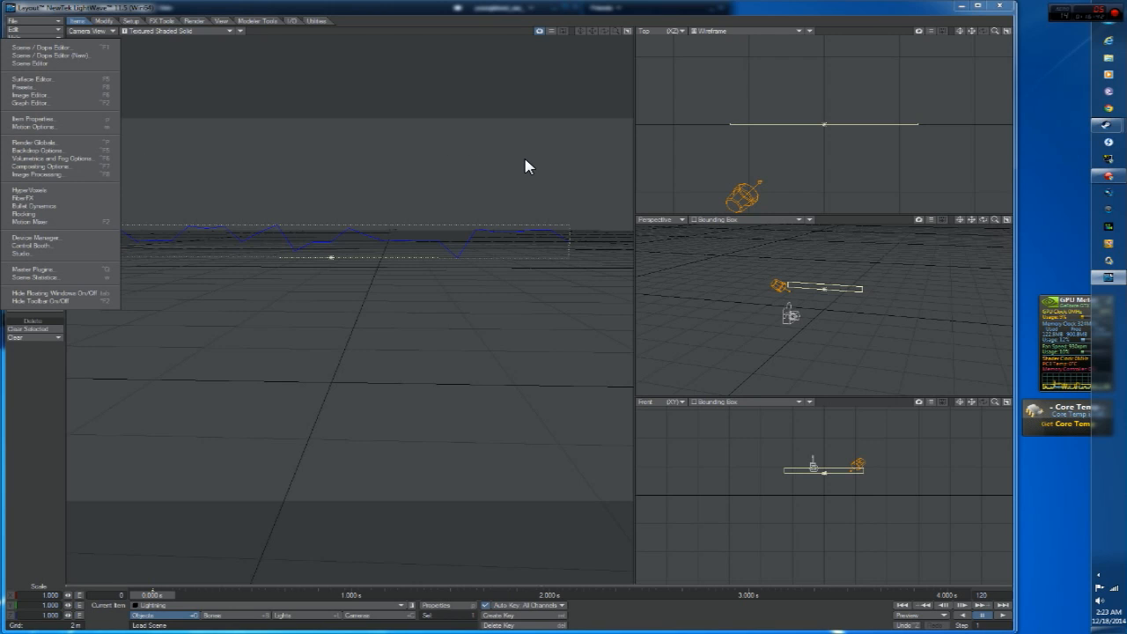
{"action": "left_click", "coordinate": [78, 143]}
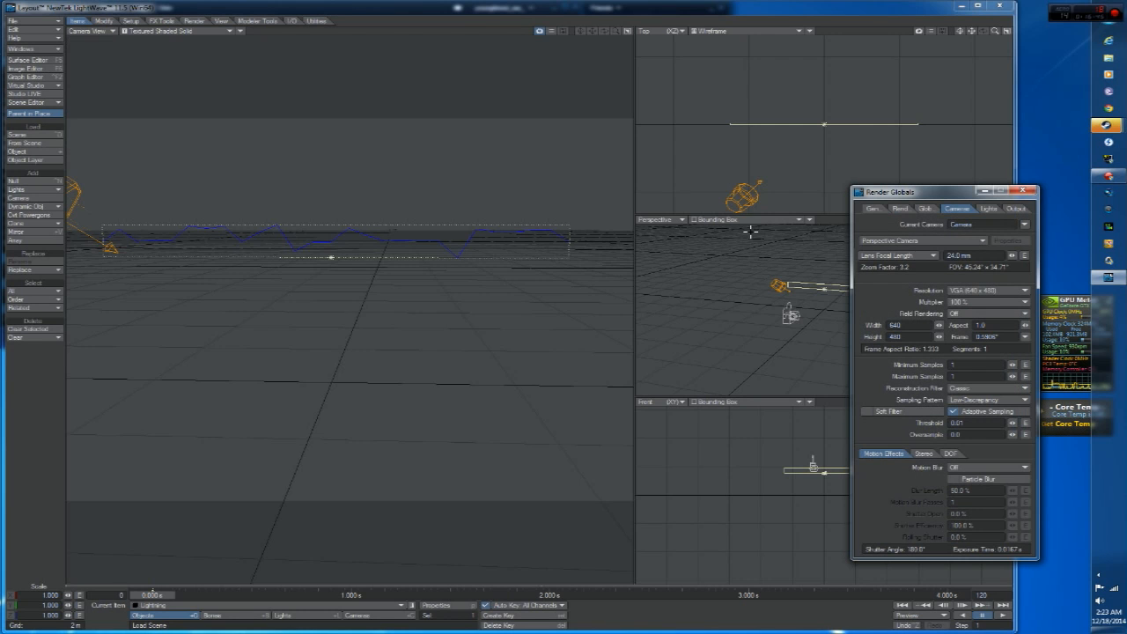
{"action": "left_click", "coordinate": [1024, 190]}
{"action": "left_click", "coordinate": [31, 29]}
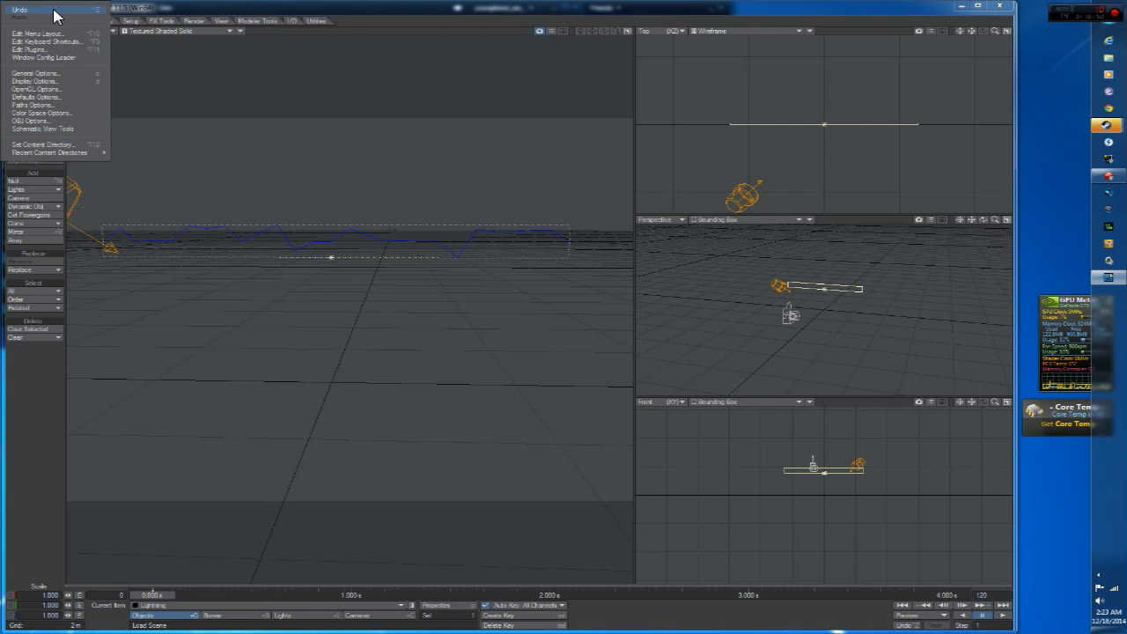
{"action": "left_click", "coordinate": [178, 17]}
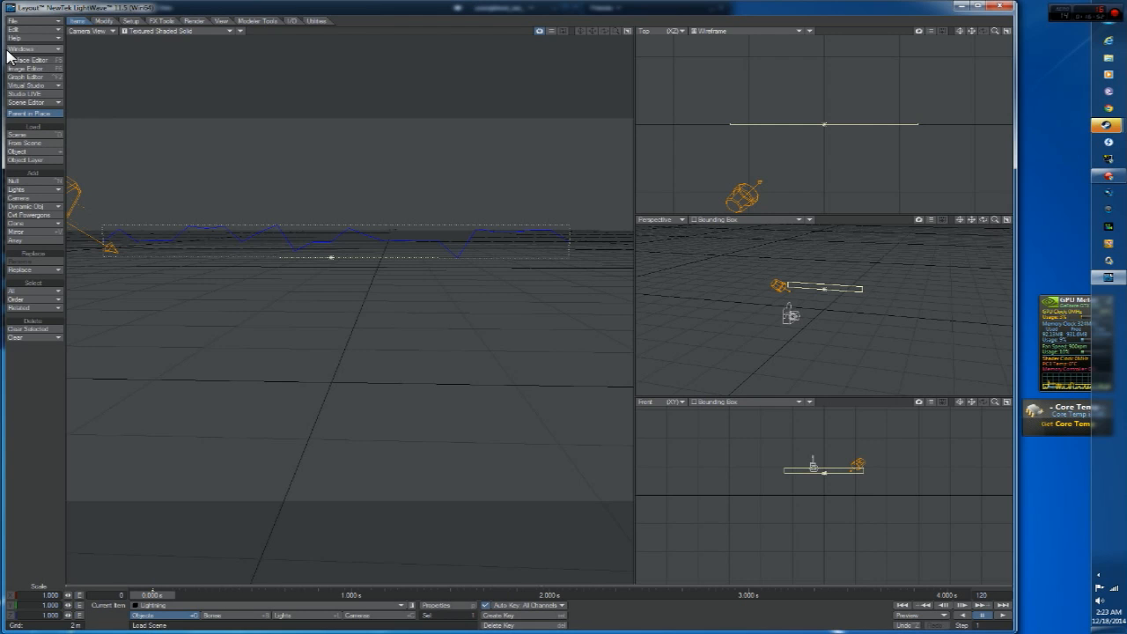
- Open the scene's image processing effects and enable Glow
{"action": "left_click", "coordinate": [8, 50]}
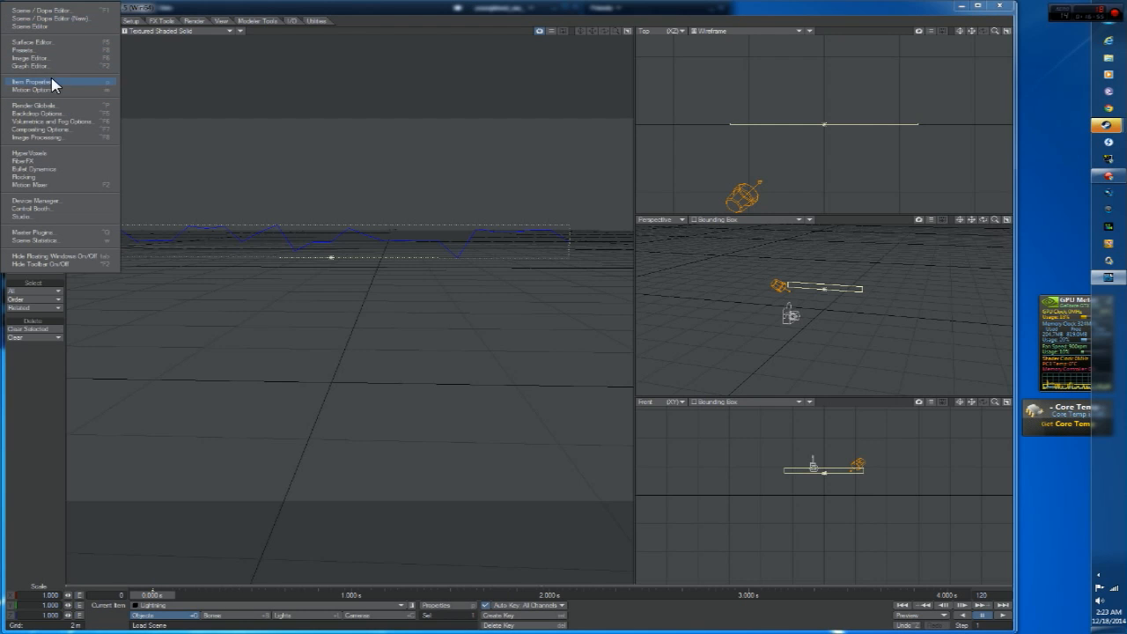
{"action": "left_click", "coordinate": [76, 130]}
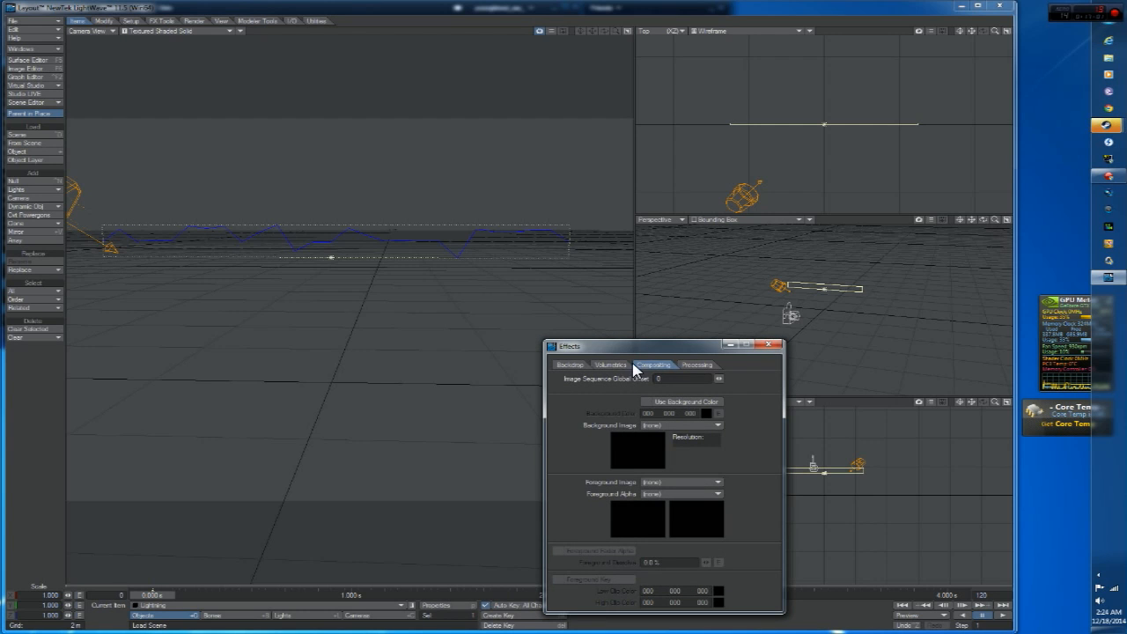
{"action": "left_click", "coordinate": [610, 364]}
{"action": "left_click", "coordinate": [565, 365]}
{"action": "left_click", "coordinate": [603, 366]}
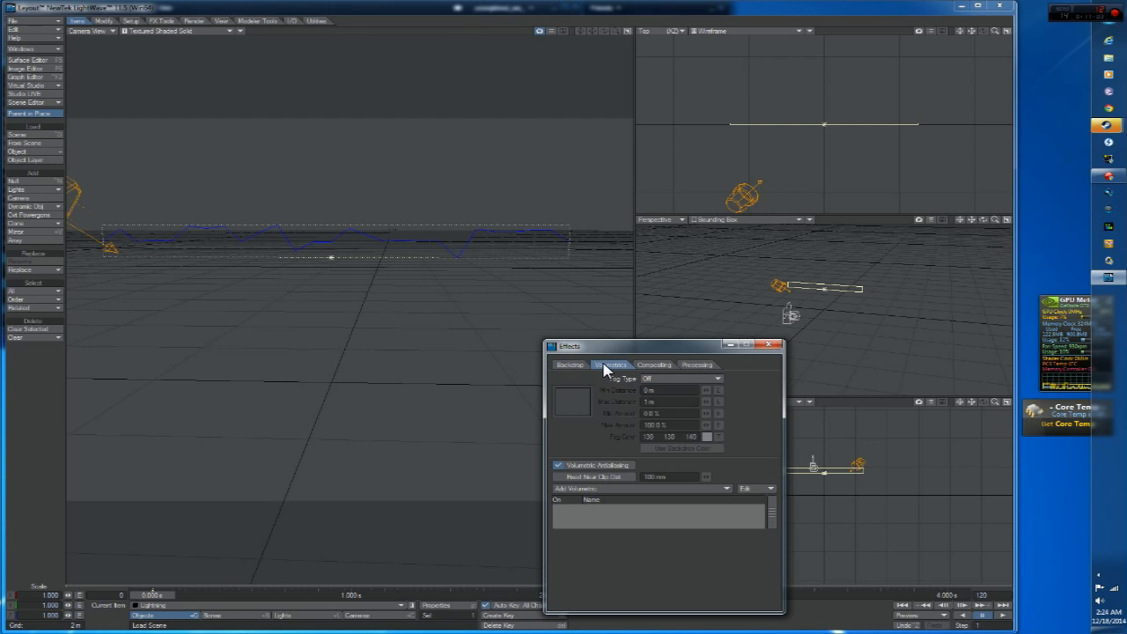
{"action": "left_click", "coordinate": [697, 367]}
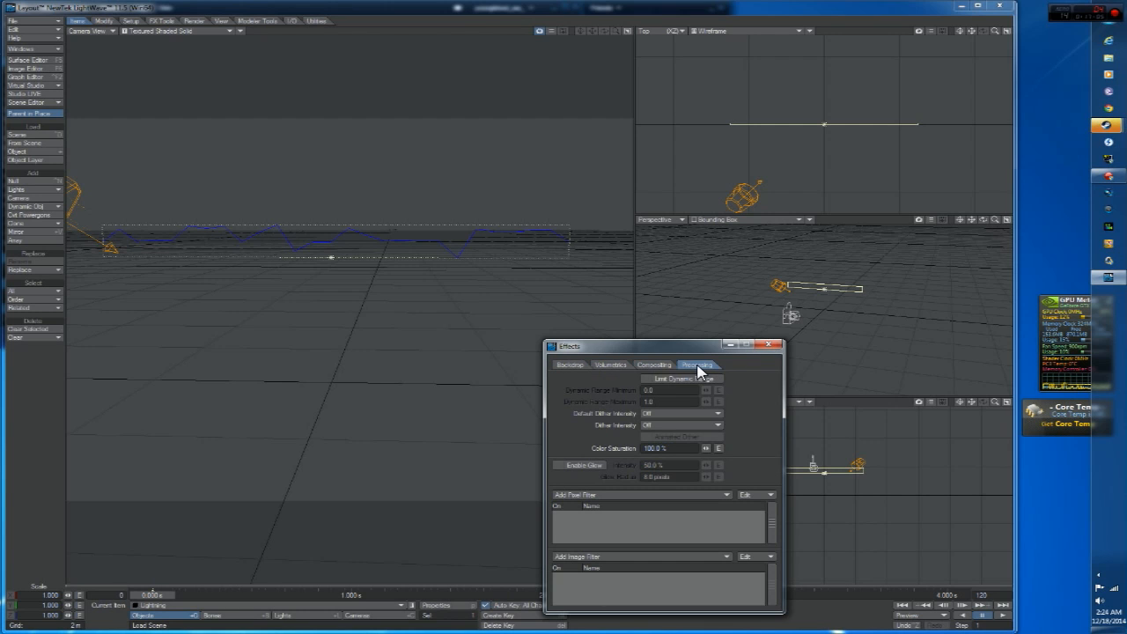
{"action": "left_click_drag", "start_coordinate": [694, 347], "coordinate": [740, 265]}
- Open the Lightning surface in the Surface Editor and arrange it beside the Effects window
{"action": "left_click", "coordinate": [29, 60]}
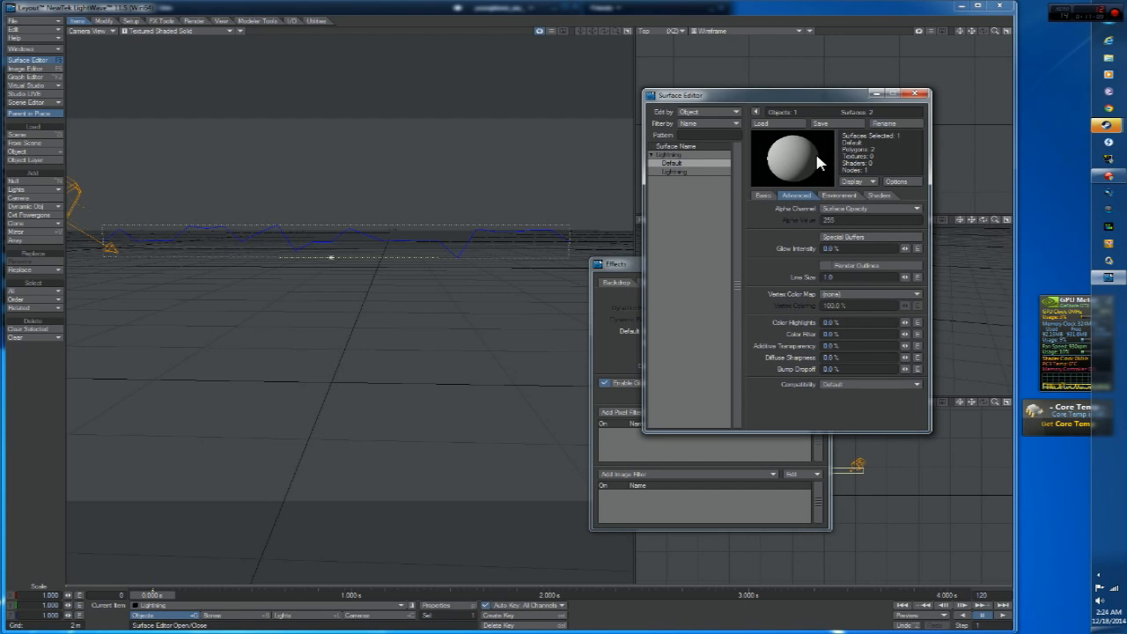
{"action": "left_click", "coordinate": [676, 172]}
{"action": "left_click_drag", "start_coordinate": [705, 98], "coordinate": [372, 95]}
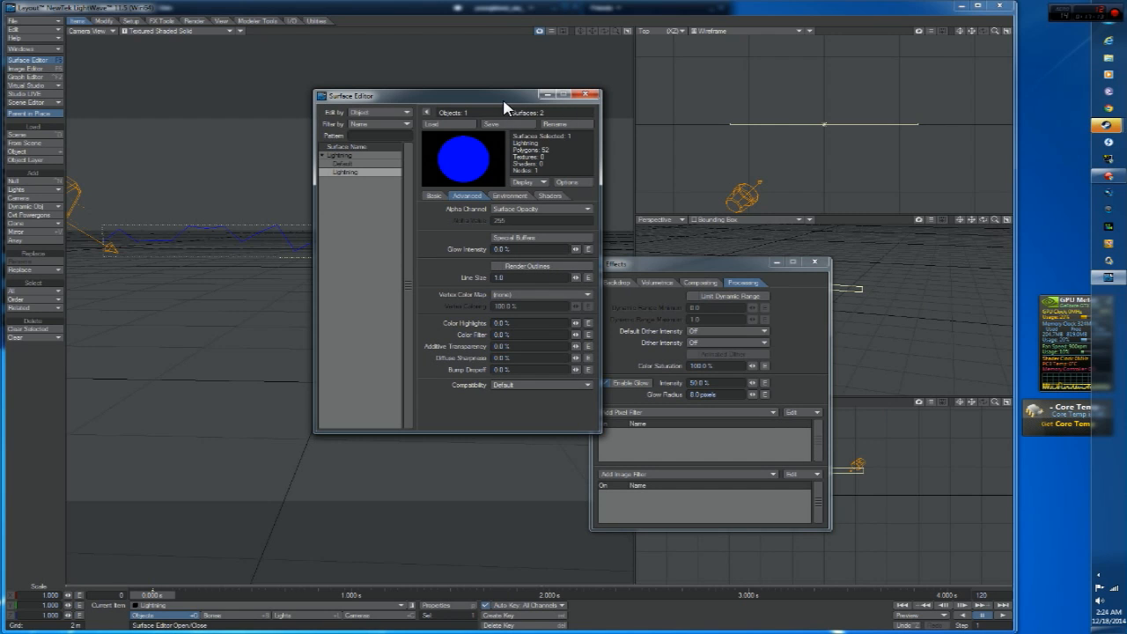
{"action": "left_click_drag", "start_coordinate": [507, 100], "coordinate": [446, 102]}
{"action": "left_click_drag", "start_coordinate": [664, 262], "coordinate": [653, 158]}
- Check the Lightning surface's Glow Intensity and its basic and advanced surface properties
{"action": "left_click", "coordinate": [470, 250]}
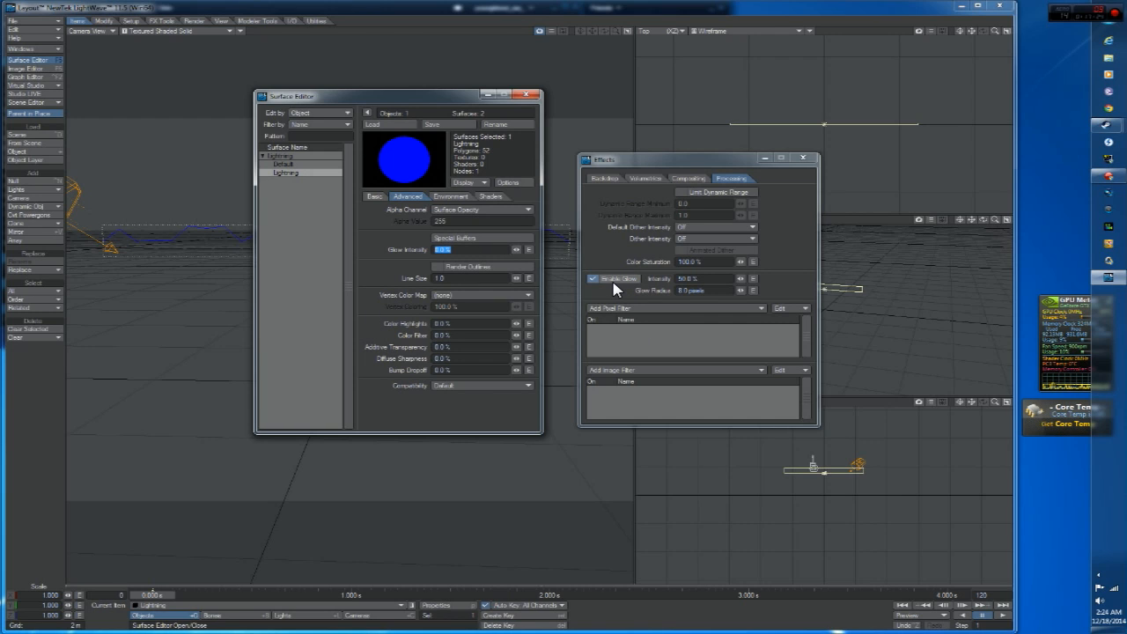
{"action": "left_click", "coordinate": [474, 252]}
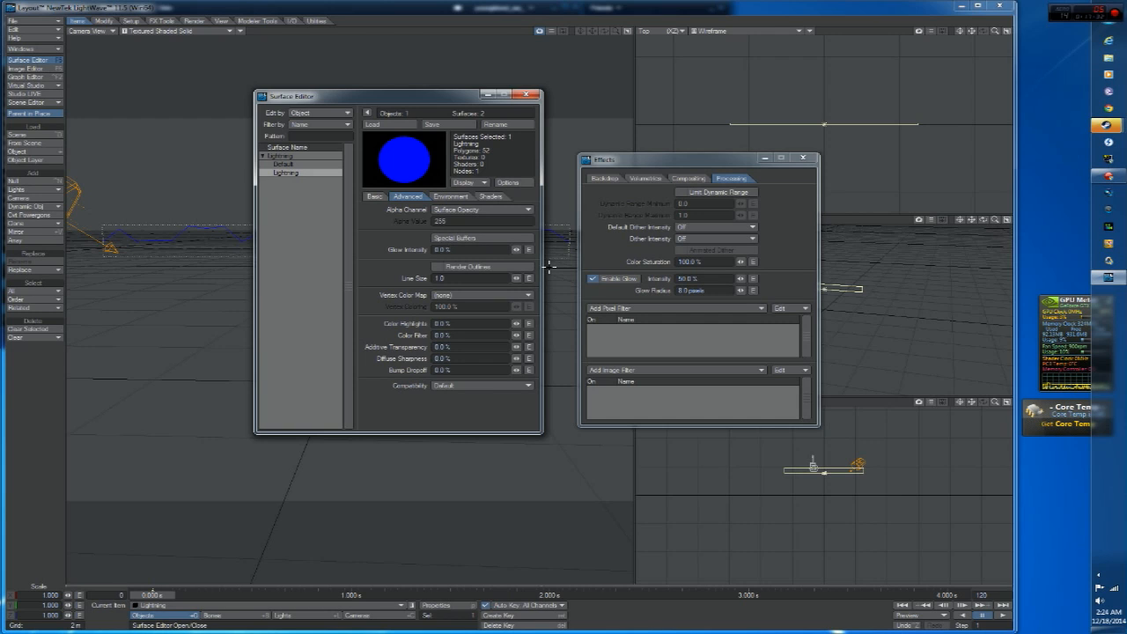
{"action": "left_click", "coordinate": [496, 254]}
{"action": "left_click", "coordinate": [374, 196]}
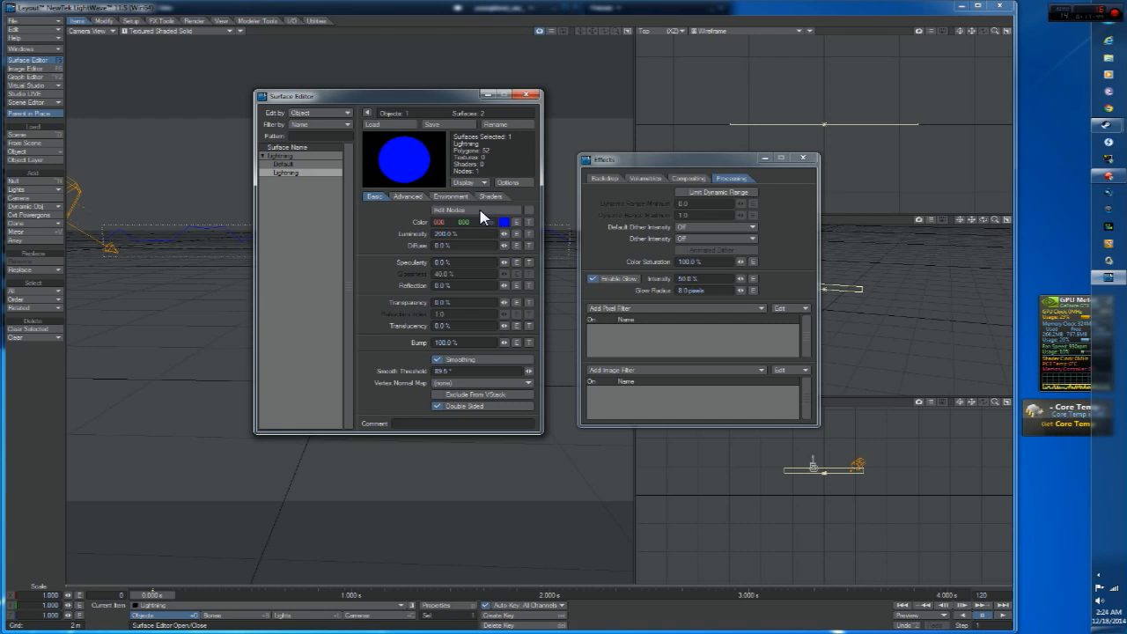
{"action": "left_click", "coordinate": [407, 196]}
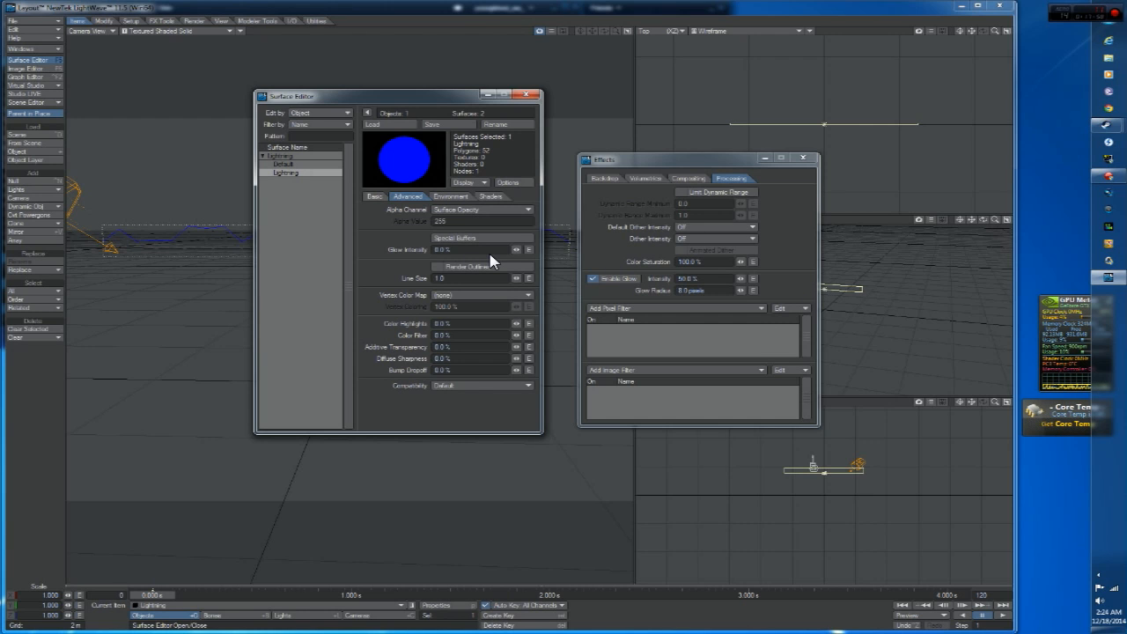
- Render the current frame and move the image window clear of the surface and glow settings
{"action": "key", "text": "F9"}
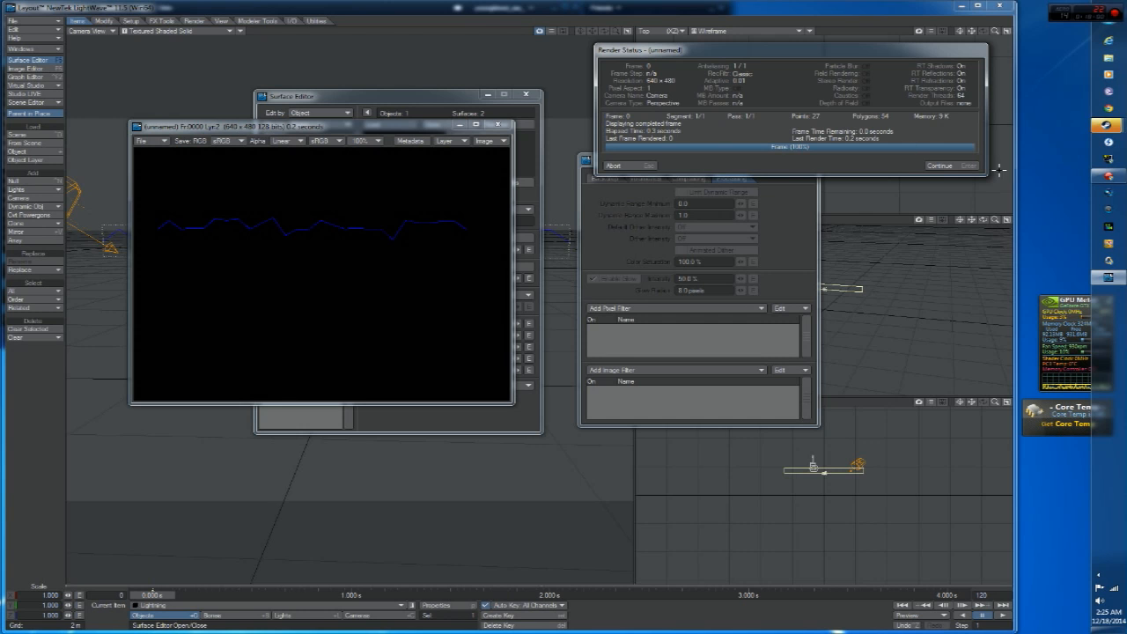
{"action": "left_click", "coordinate": [954, 167]}
{"action": "left_click_drag", "start_coordinate": [432, 126], "coordinate": [870, 167]}
{"action": "left_click", "coordinate": [390, 269]}
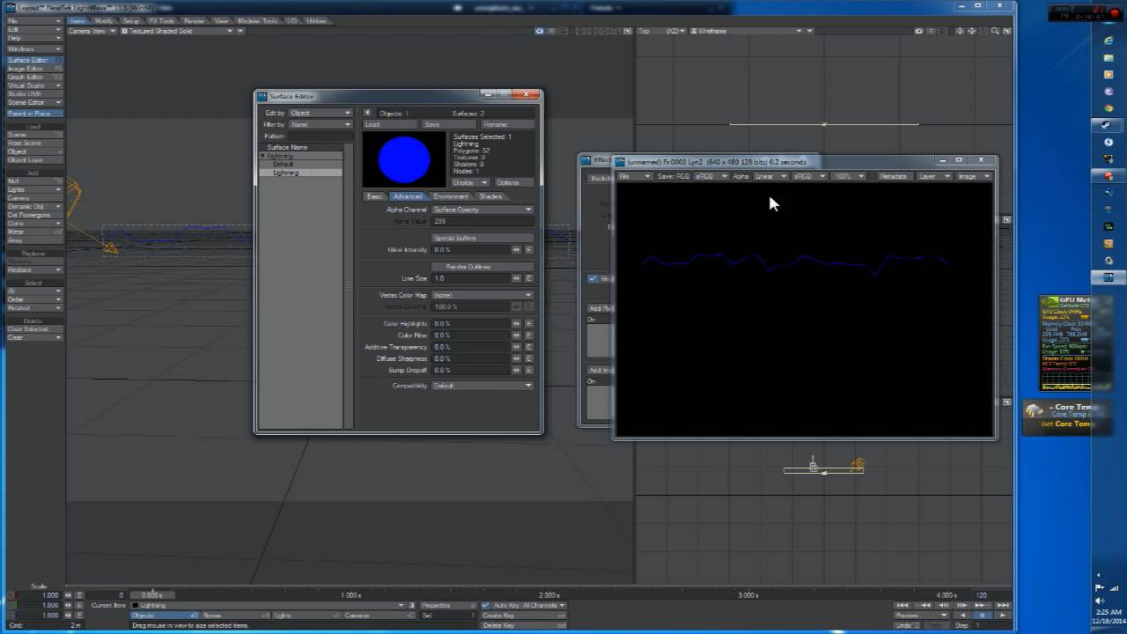
{"action": "left_click_drag", "start_coordinate": [766, 162], "coordinate": [769, 407]}
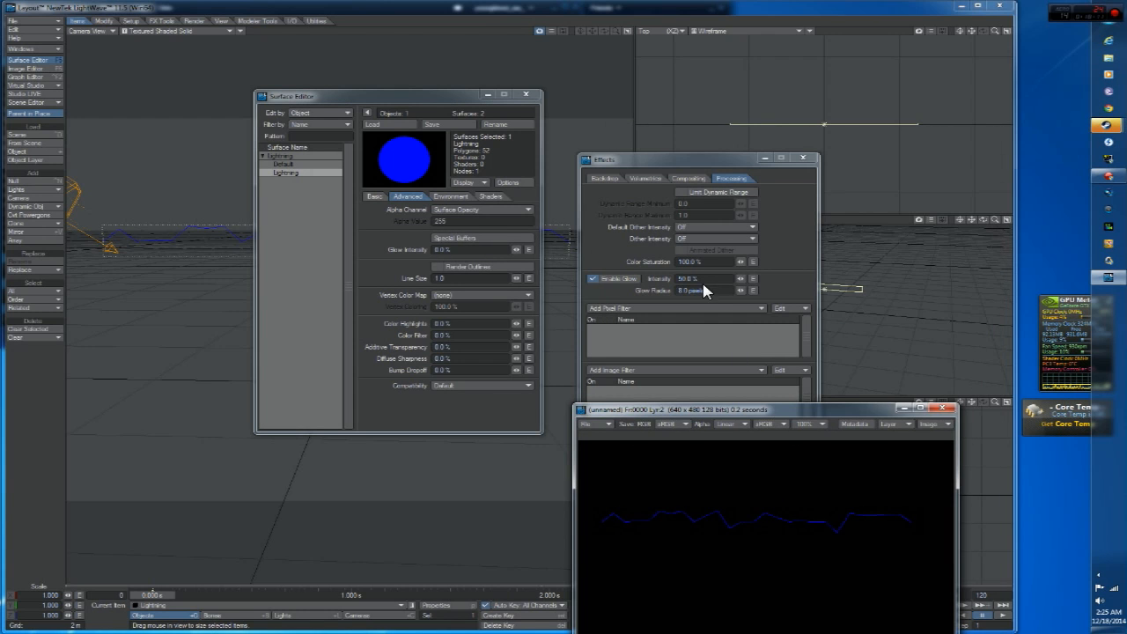
- Compare the scene's glow intensity and Glow Radius with the Lightning surface's own Glow Intensity and basic properties
{"action": "left_click", "coordinate": [724, 290]}
{"action": "left_click_drag", "start_coordinate": [726, 292], "coordinate": [494, 310]}
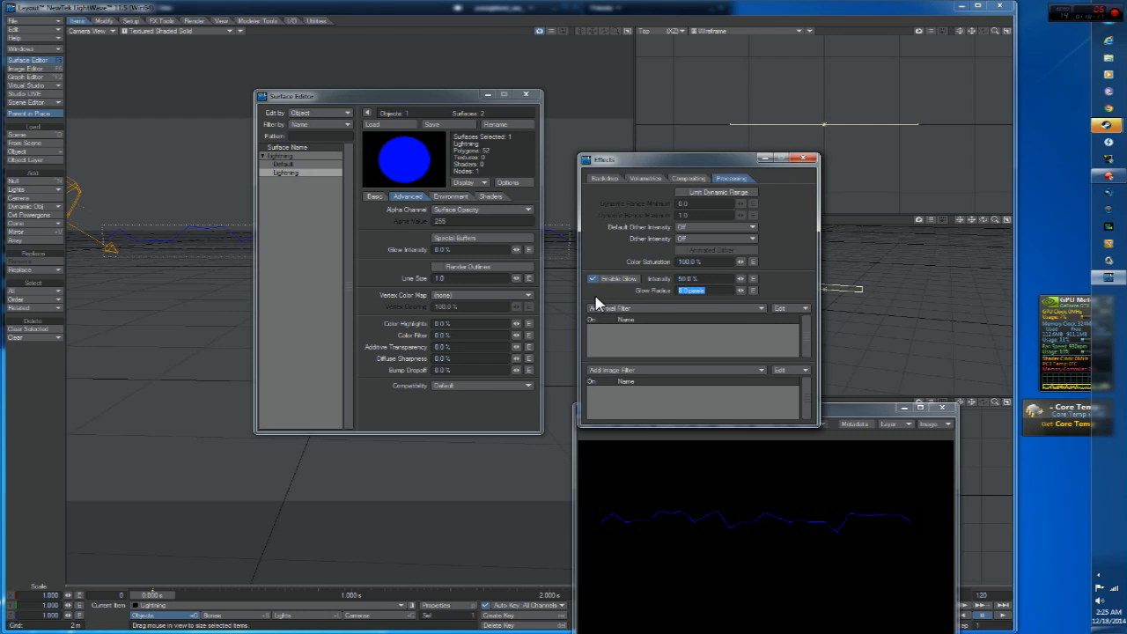
{"action": "left_click", "coordinate": [462, 250]}
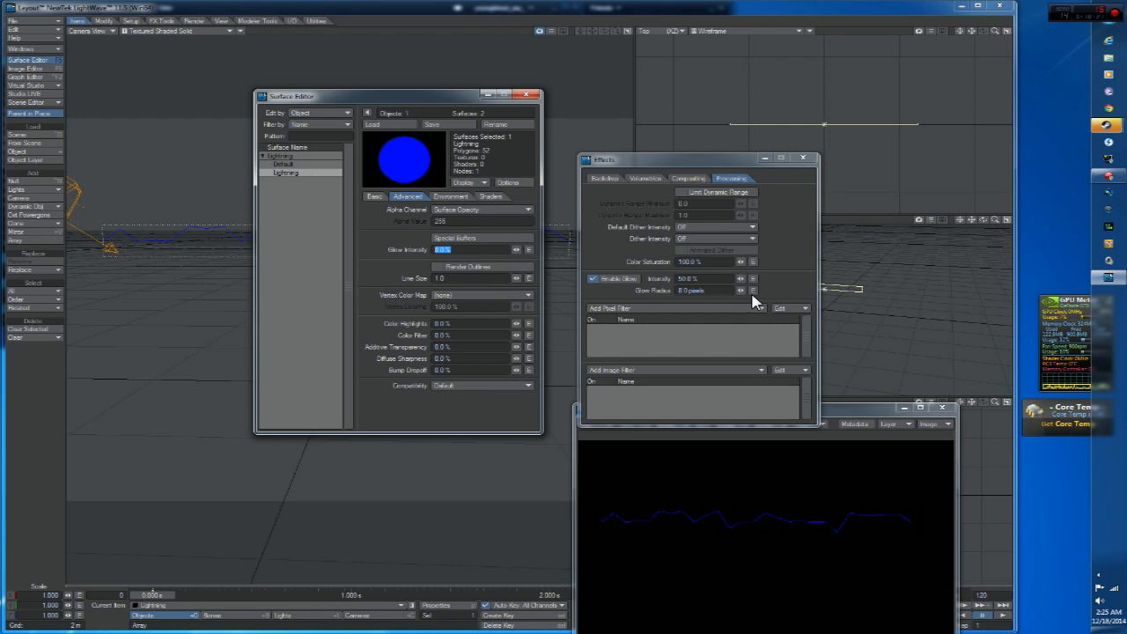
{"action": "left_click", "coordinate": [705, 279]}
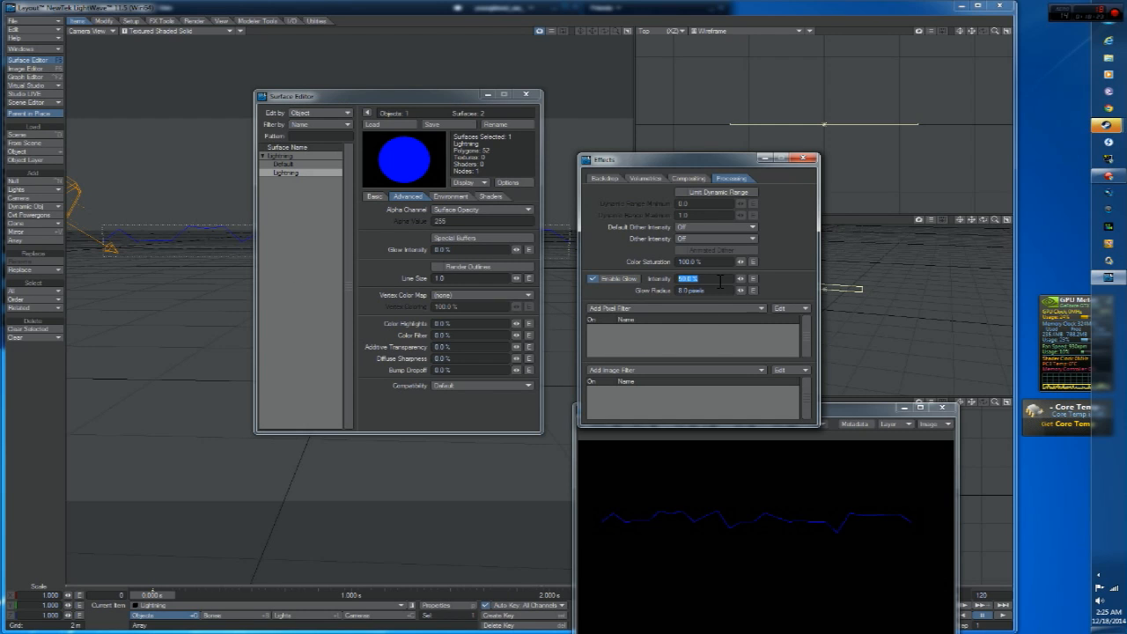
{"action": "left_click", "coordinate": [716, 281]}
{"action": "left_click", "coordinate": [457, 250]}
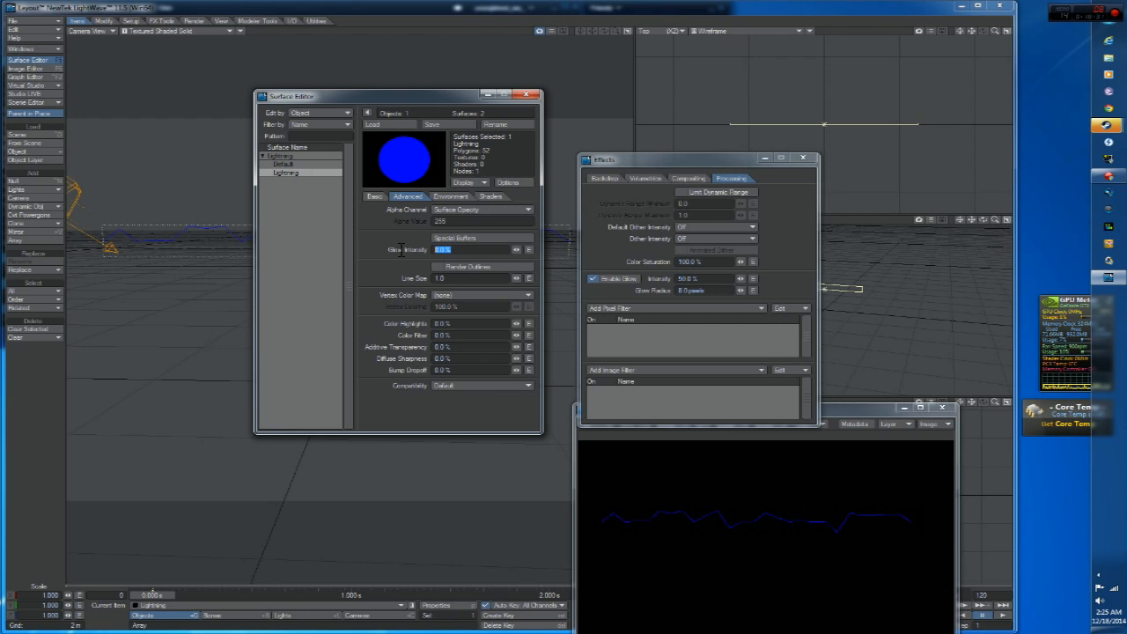
{"action": "left_click", "coordinate": [704, 280]}
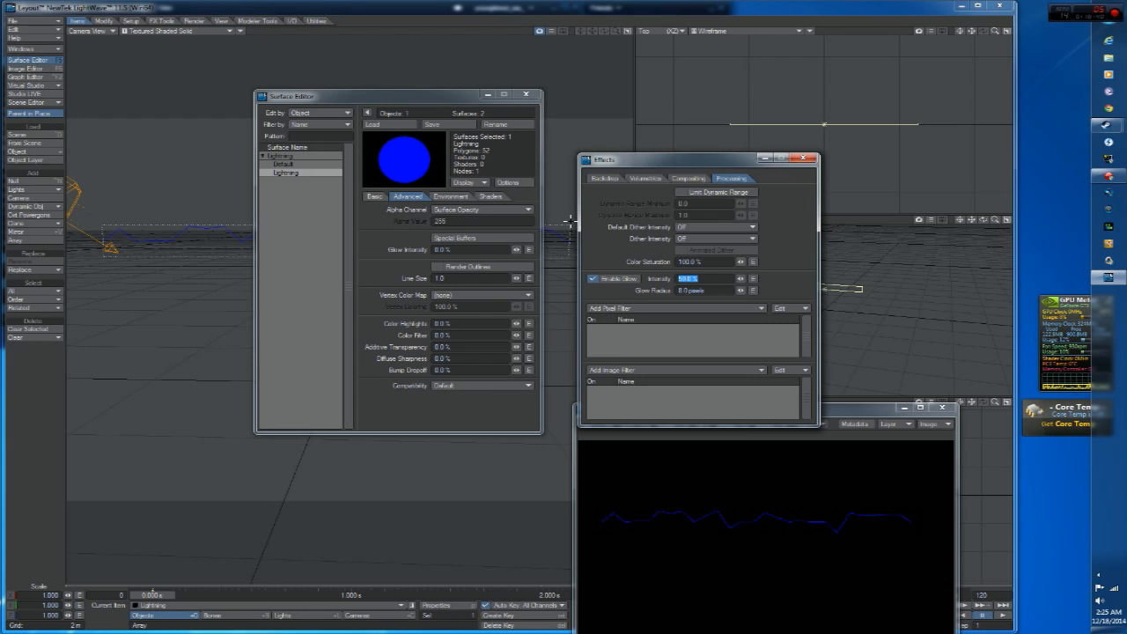
{"action": "left_click_drag", "start_coordinate": [724, 282], "coordinate": [646, 265]}
{"action": "left_click", "coordinate": [484, 251]}
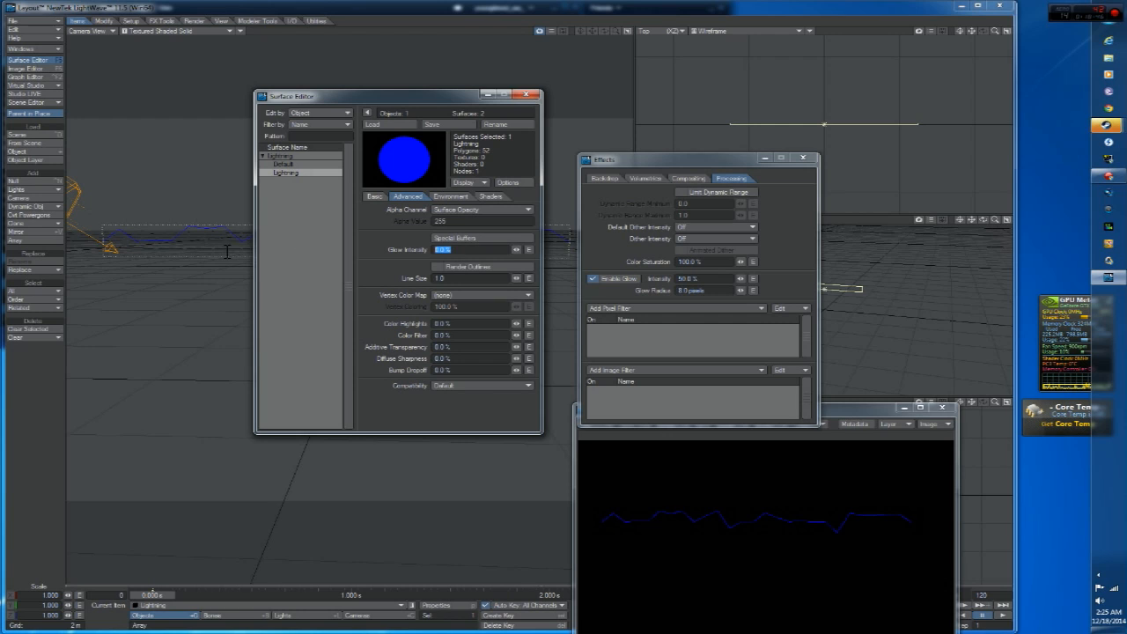
{"action": "left_click", "coordinate": [375, 197]}
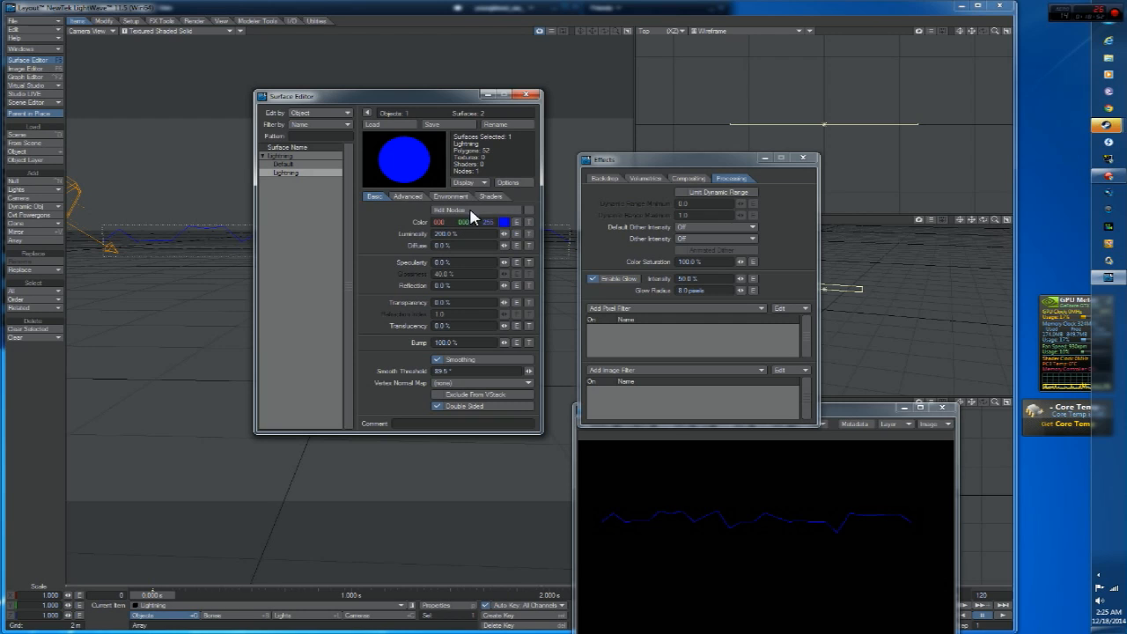
{"action": "left_click", "coordinate": [412, 197]}
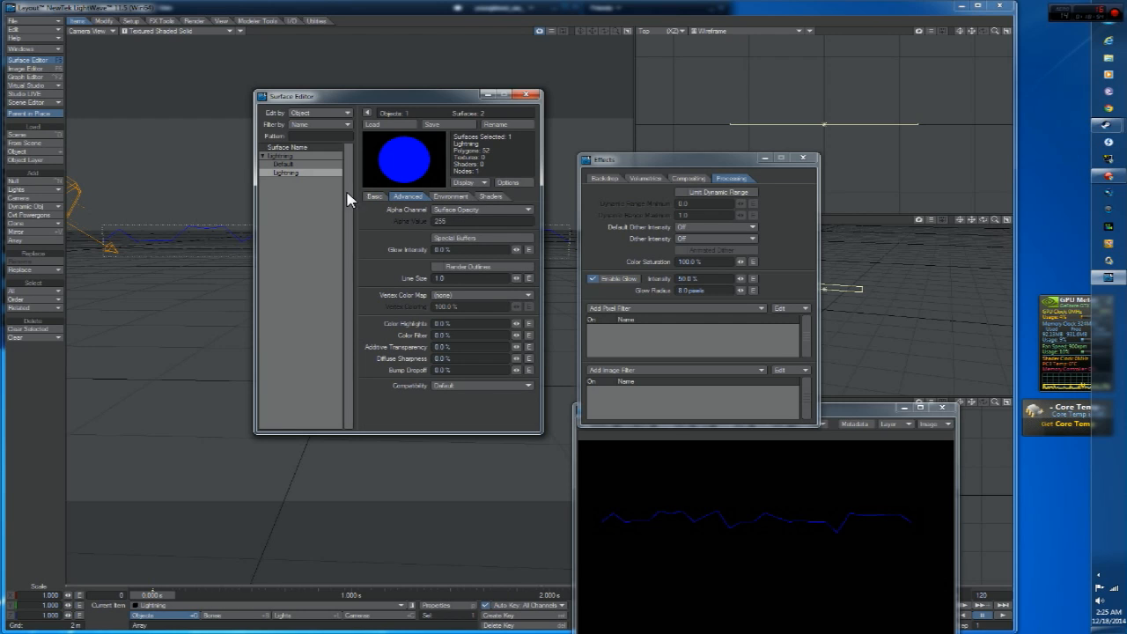
- Set the Lightning surface's Glow Intensity to 9% and render the current frame
{"action": "left_click_drag", "start_coordinate": [516, 250], "coordinate": [517, 257]}
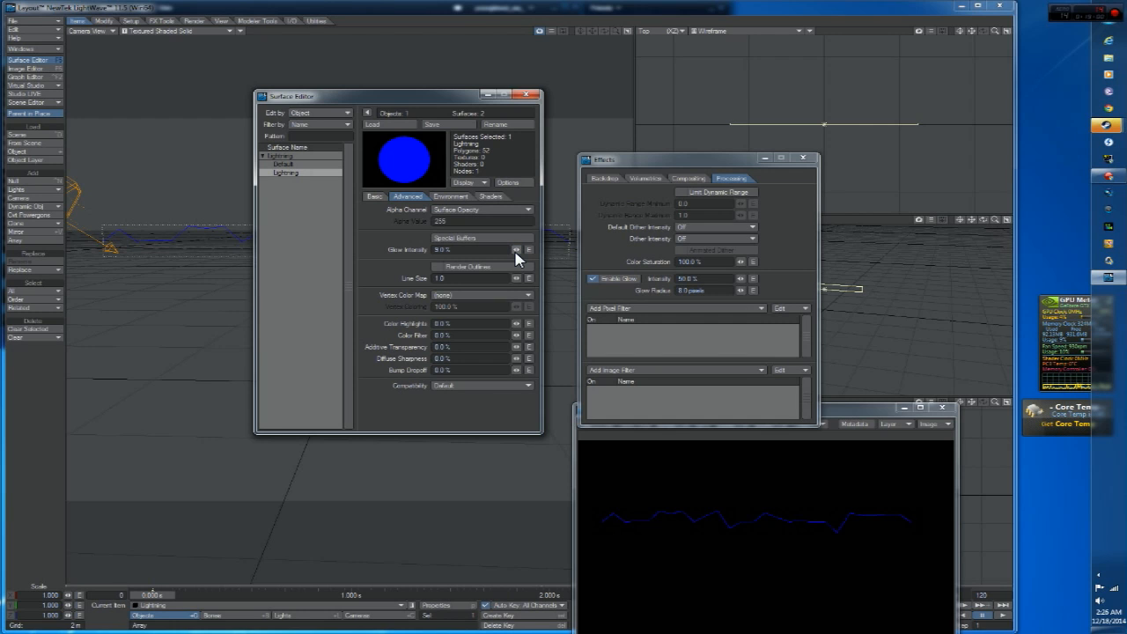
{"action": "key", "text": "F9"}
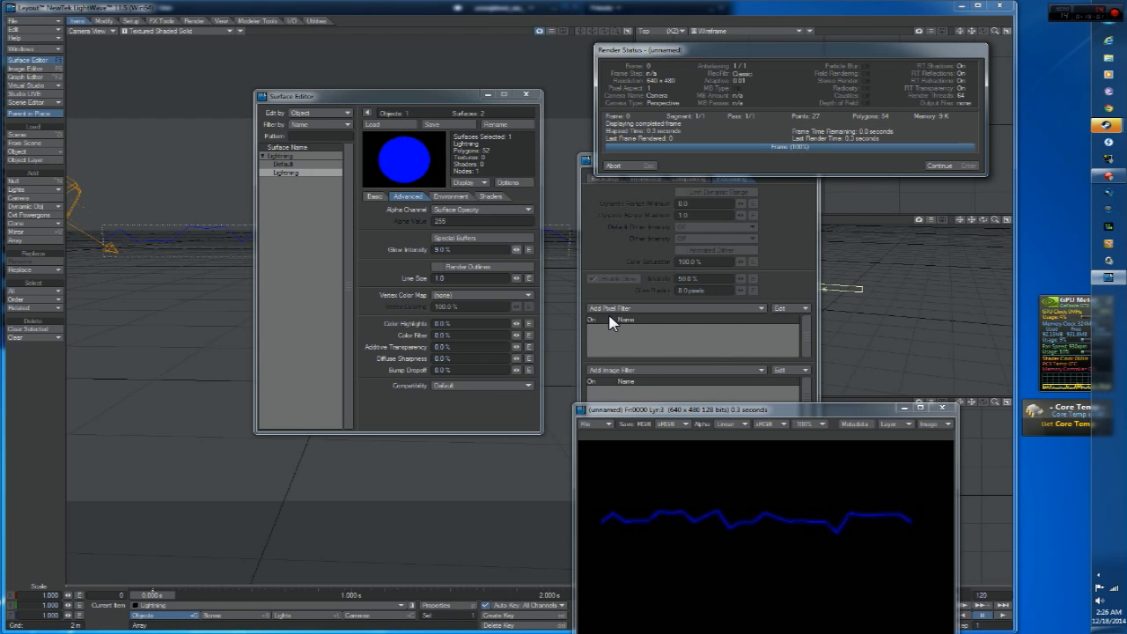
{"action": "left_click", "coordinate": [949, 167]}
{"action": "left_click_drag", "start_coordinate": [875, 410], "coordinate": [947, 65]}
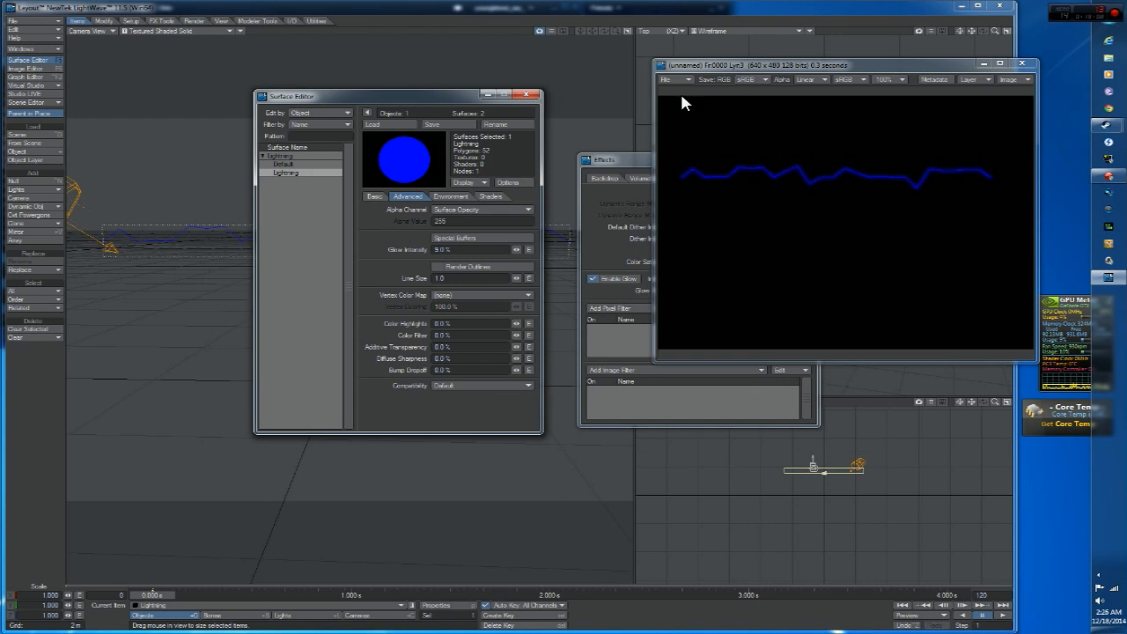
- Preview the lightning in the camera view with VPR and return the view to Textured Shaded Solid
{"action": "left_click", "coordinate": [468, 93]}
{"action": "mouse_move", "coordinate": [448, 95]}
{"action": "left_mouse_down"}
{"action": "mouse_move", "coordinate": [790, 121]}
{"action": "mouse_move", "coordinate": [832, 109]}
{"action": "left_mouse_up"}
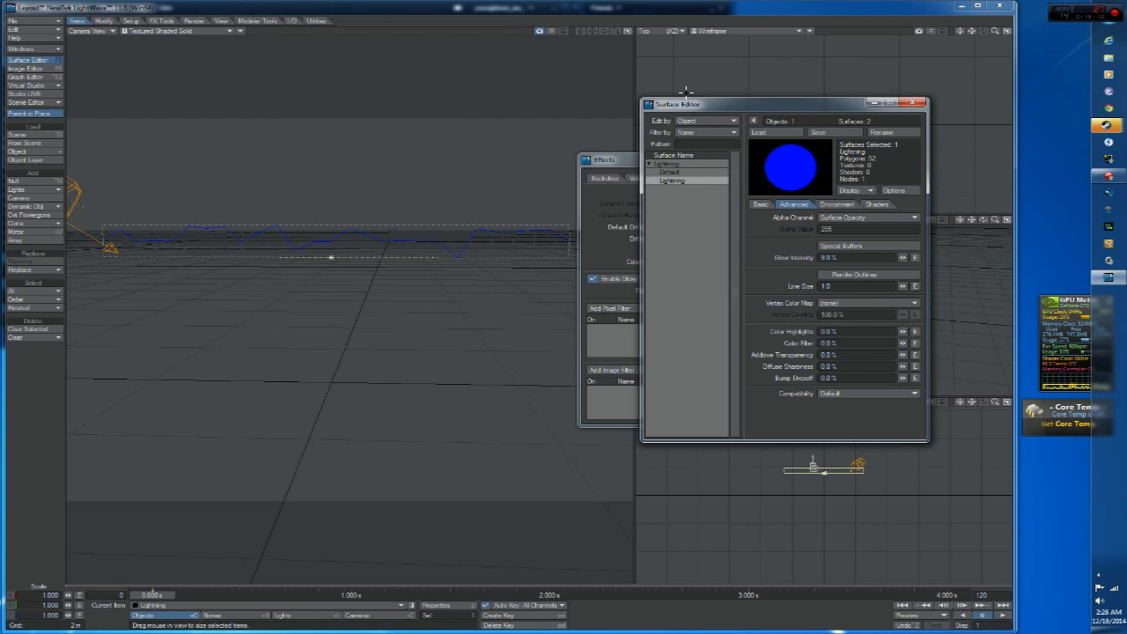
{"action": "left_click", "coordinate": [180, 31]}
{"action": "left_click", "coordinate": [172, 67]}
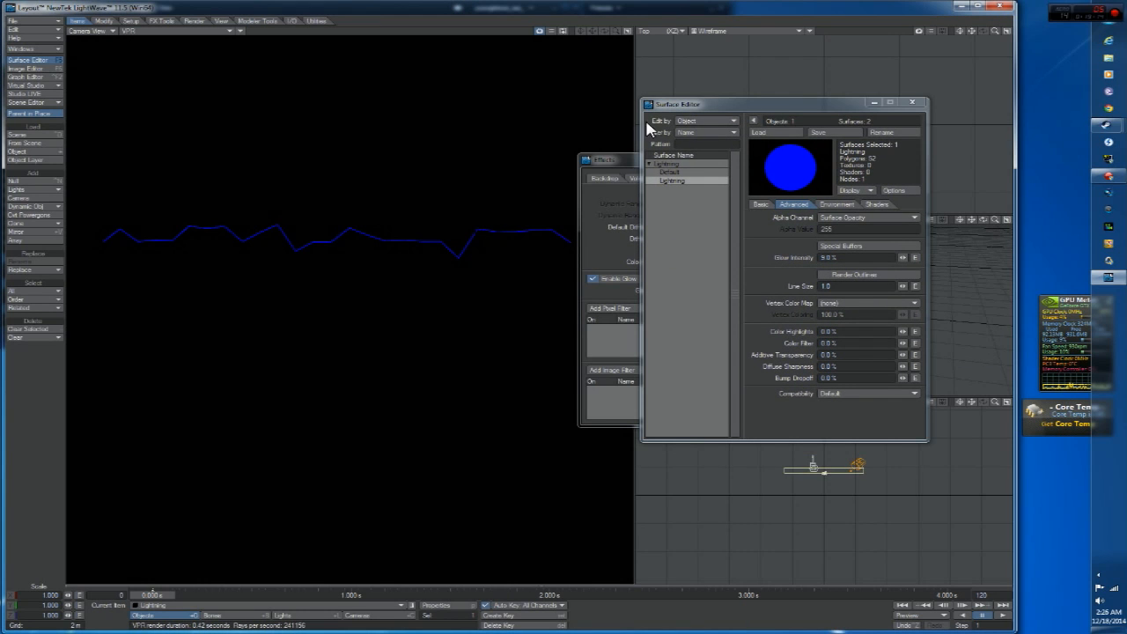
{"action": "left_click", "coordinate": [146, 32]}
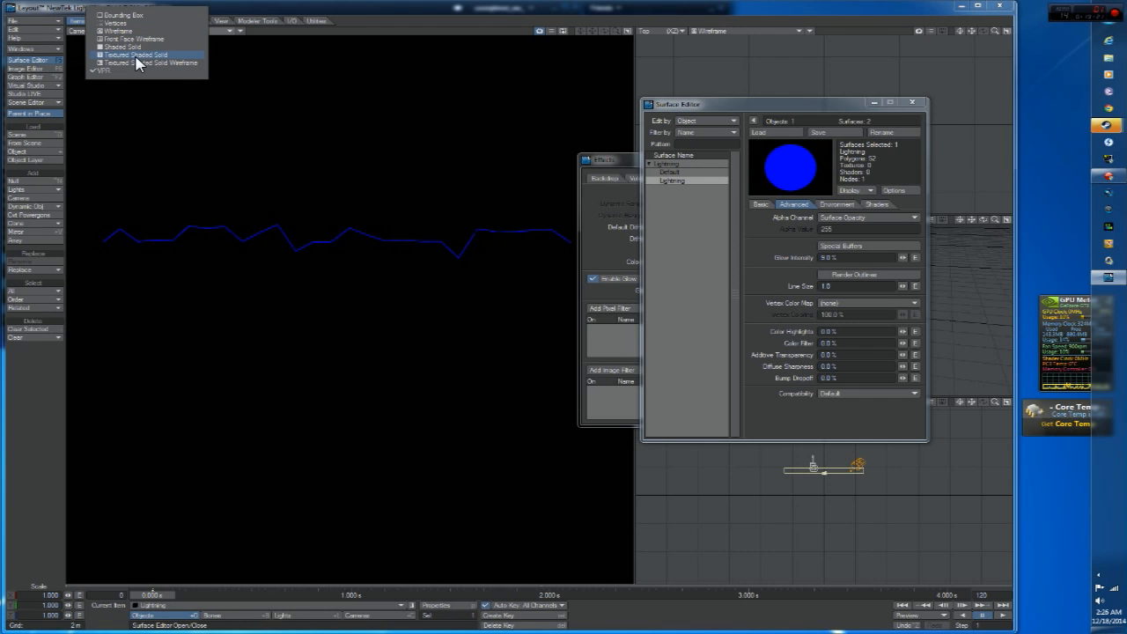
{"action": "left_click", "coordinate": [139, 60]}
- Raise the Lightning surface's Glow Intensity to 28.5% and check it briefly in the camera view's VPR mode
{"action": "left_click_drag", "start_coordinate": [842, 106], "coordinate": [357, 157]}
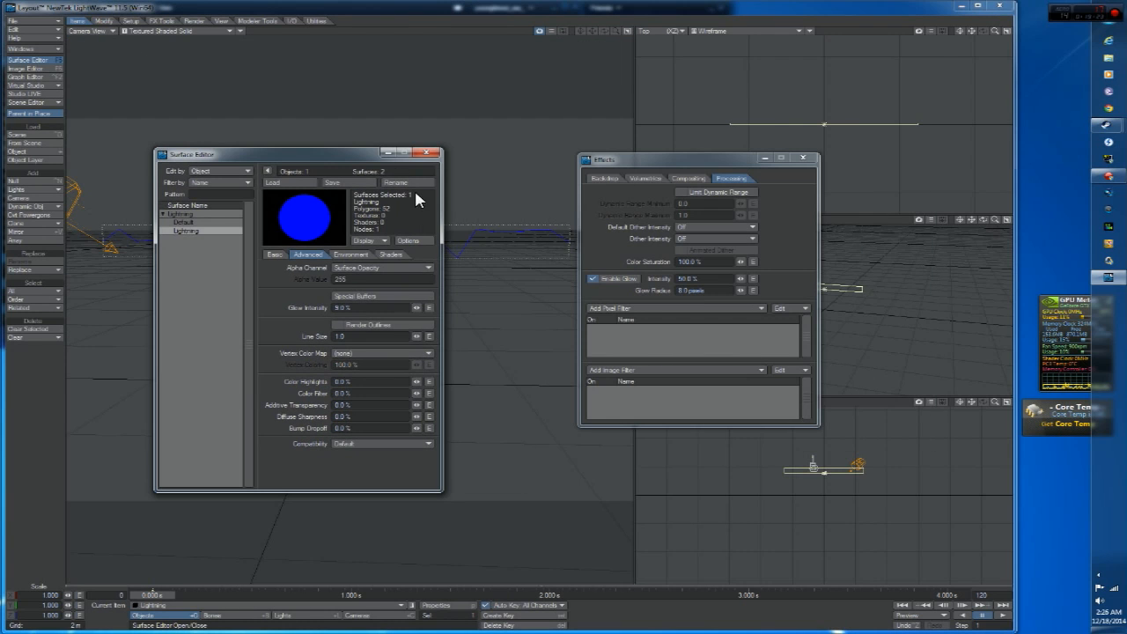
{"action": "left_click_drag", "start_coordinate": [414, 310], "coordinate": [422, 310]}
{"action": "left_click_drag", "start_coordinate": [315, 144], "coordinate": [659, 140]}
{"action": "left_click", "coordinate": [147, 35]}
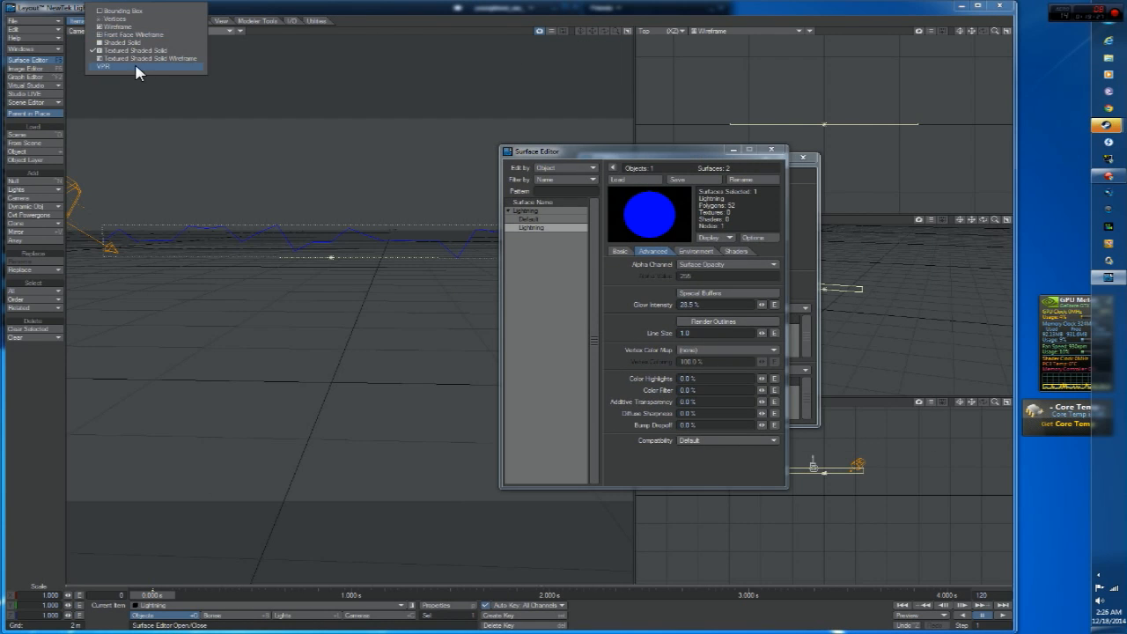
{"action": "left_click", "coordinate": [141, 66]}
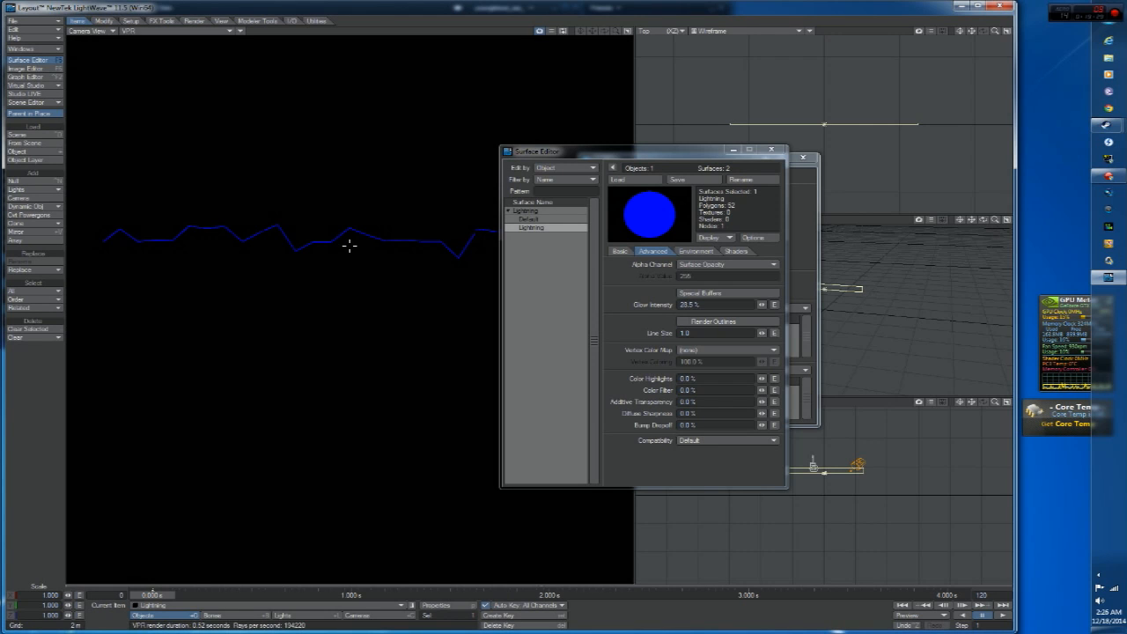
{"action": "left_click", "coordinate": [166, 30]}
{"action": "left_click", "coordinate": [140, 53]}
- Move the Surface Editor aside and render the frame with the 28.5% surface glow
{"action": "left_click_drag", "start_coordinate": [624, 149], "coordinate": [211, 128]}
{"action": "key", "text": "F9"}
{"action": "left_click", "coordinate": [948, 167]}
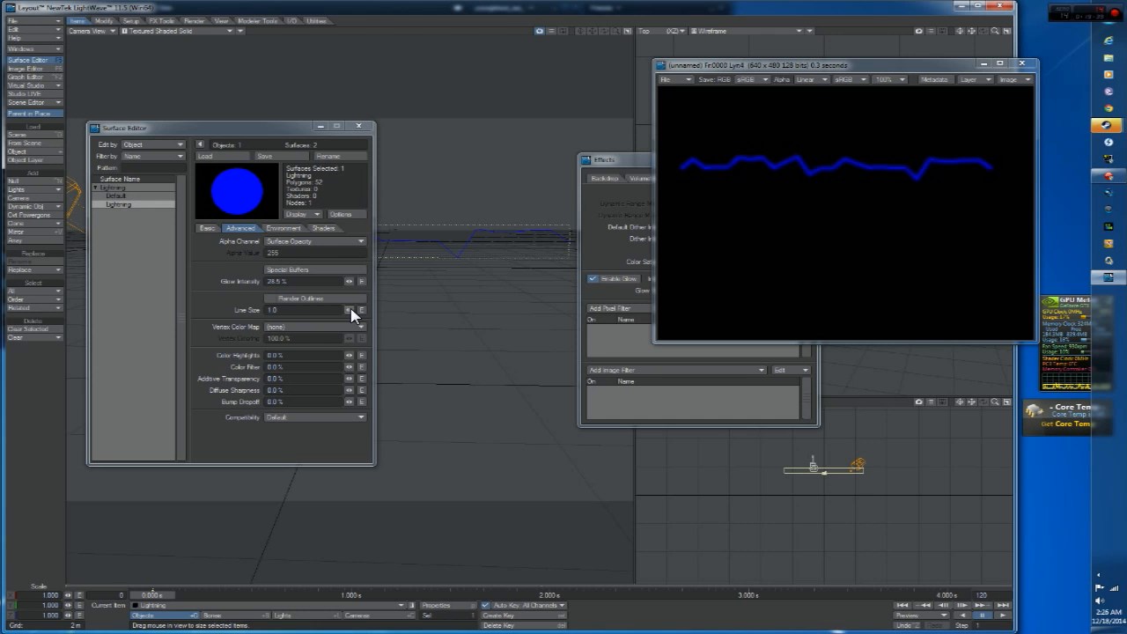
- Increase the Lightning surface's Glow Intensity to 61.5% and render the frame
{"action": "left_click_drag", "start_coordinate": [349, 281], "coordinate": [359, 281]}
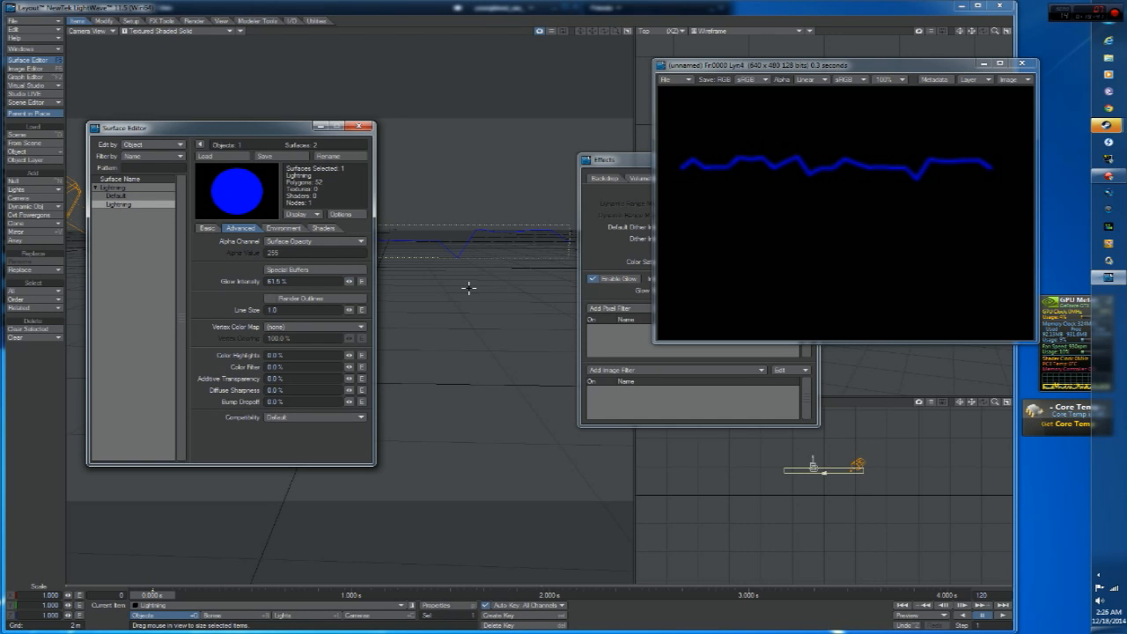
{"action": "key", "text": "F9"}
{"action": "left_click", "coordinate": [941, 167]}
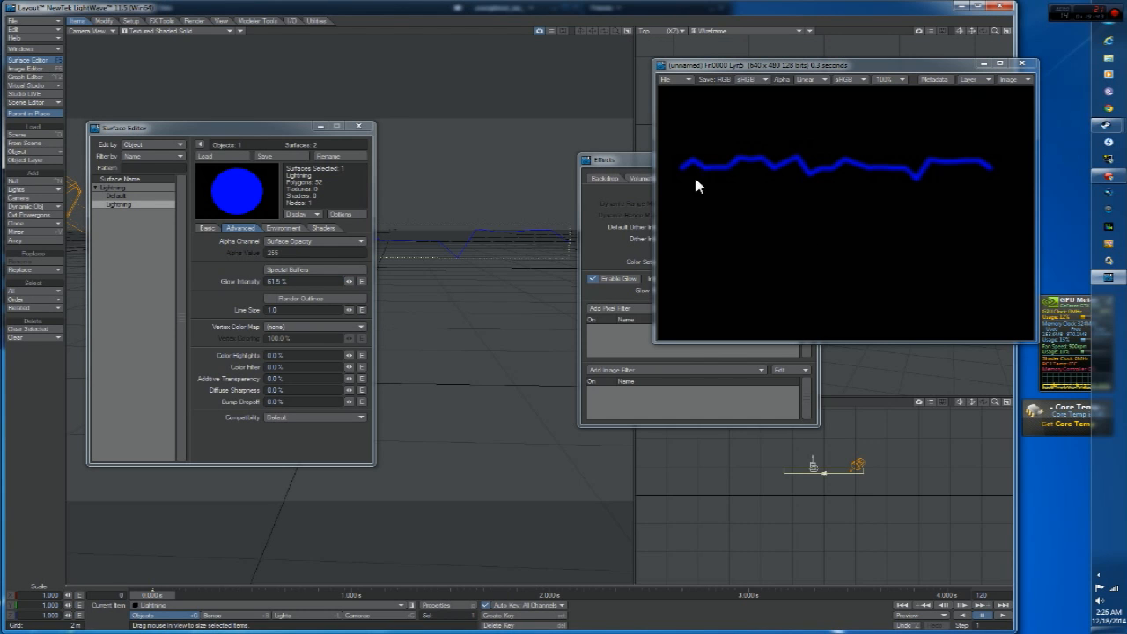
- Increase the scene's glow intensity to 81.5% in the processing effects and render the frame
{"action": "left_click", "coordinate": [606, 264]}
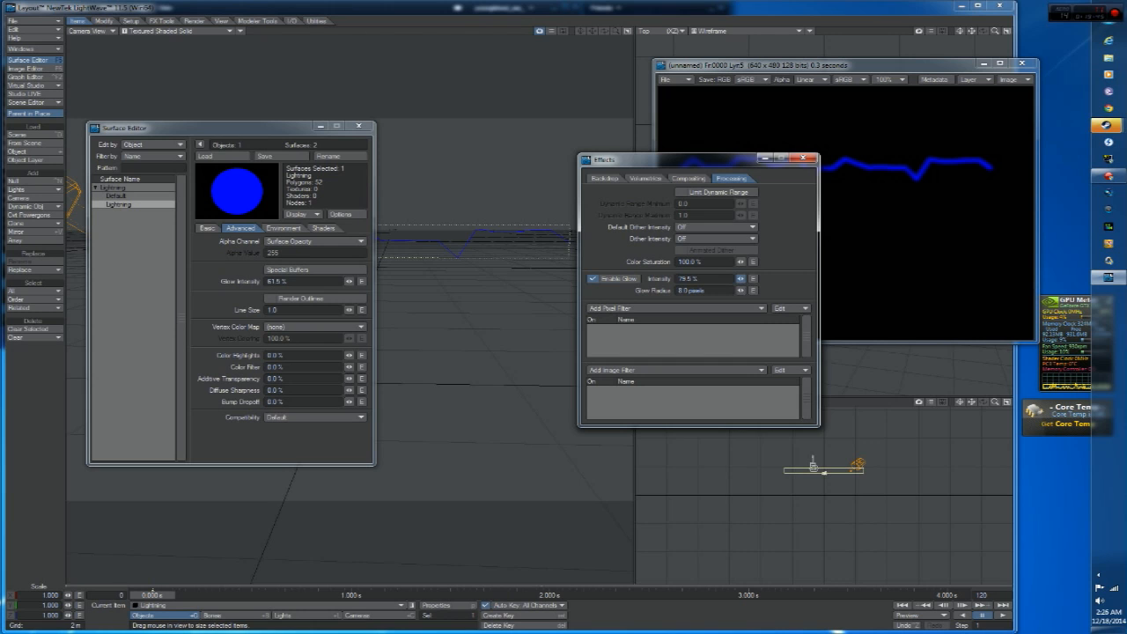
{"action": "key", "text": "F9"}
{"action": "left_click", "coordinate": [955, 170]}
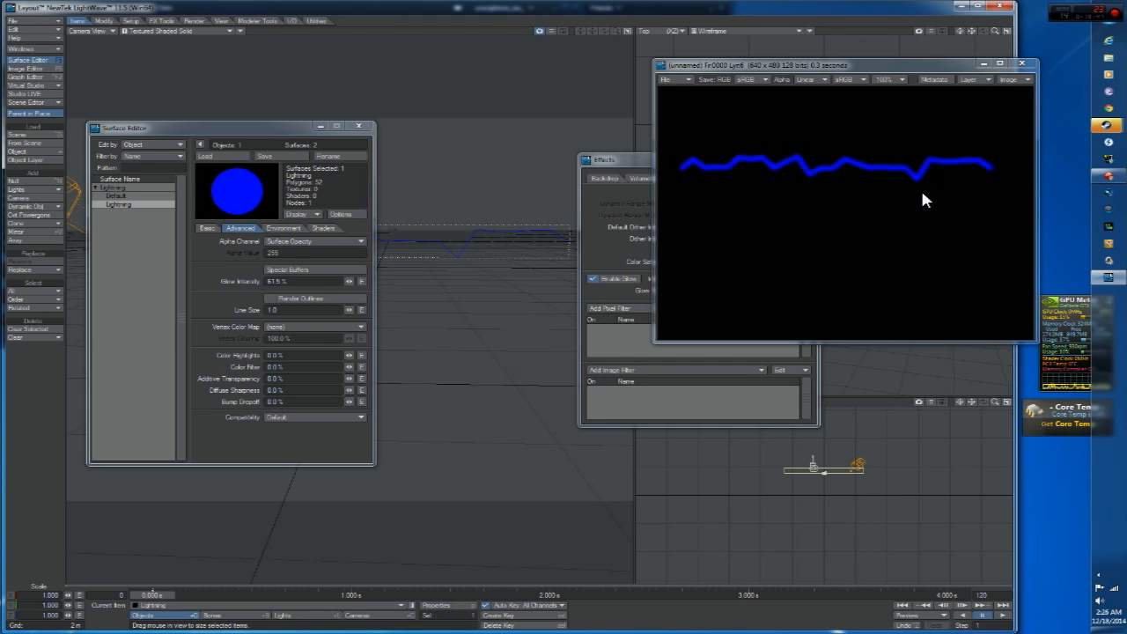
- Reduce the scene's Glow Radius to 6.22 pixels and bring the rendered image to the front
{"action": "left_click", "coordinate": [612, 226]}
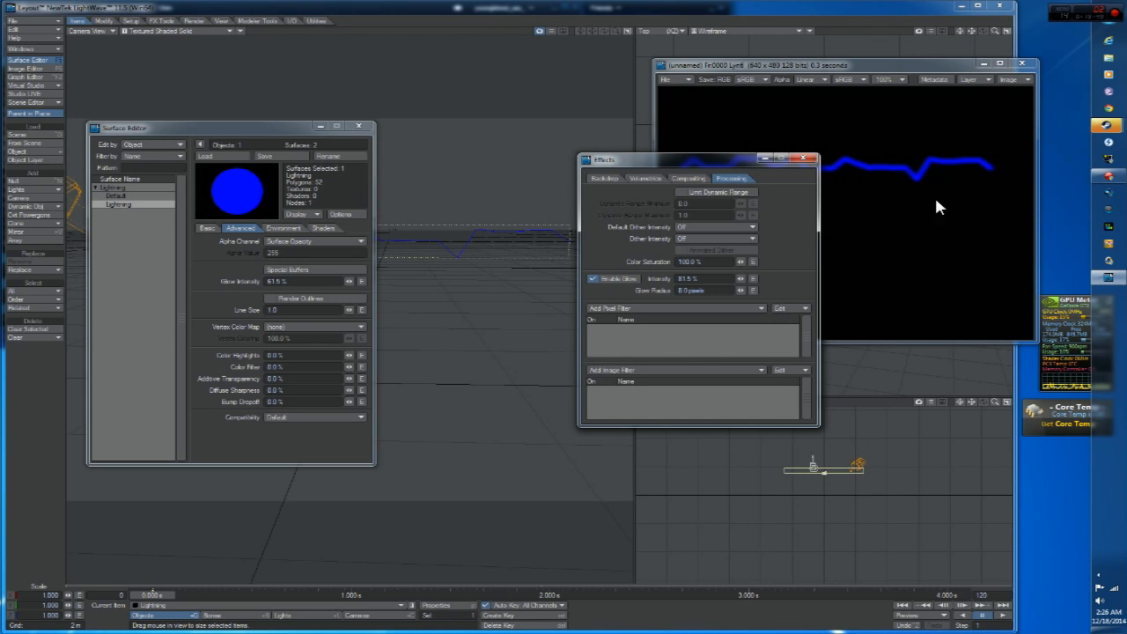
{"action": "left_click", "coordinate": [955, 170]}
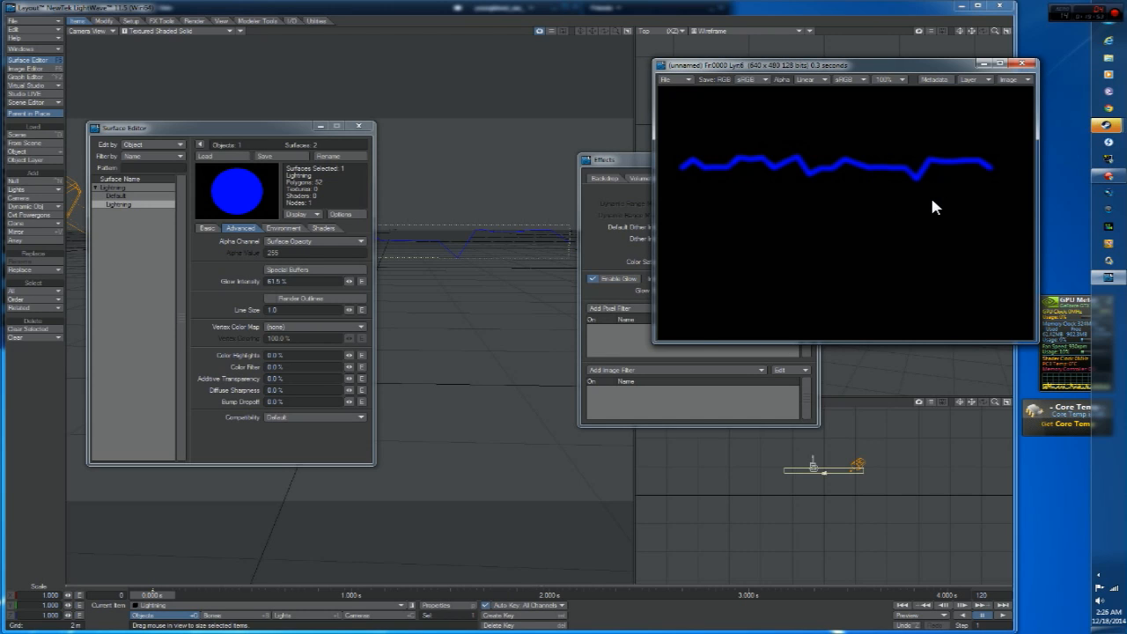
{"action": "left_click", "coordinate": [611, 231]}
{"action": "left_click_drag", "start_coordinate": [740, 289], "coordinate": [737, 290]}
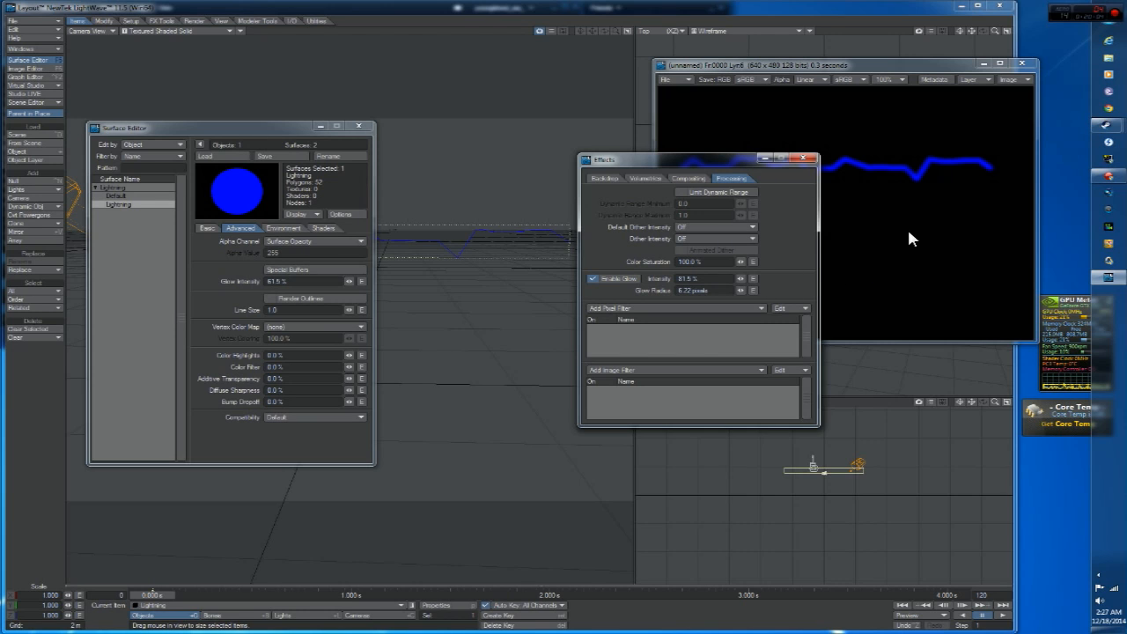
{"action": "left_click", "coordinate": [881, 186]}
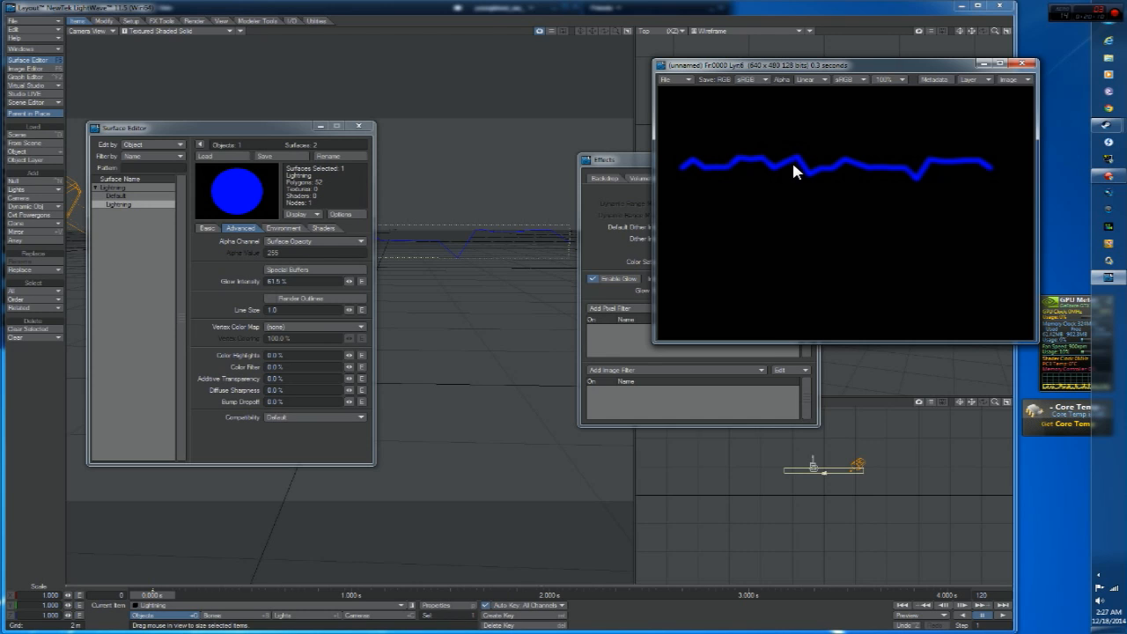
- Set the scene's Glow Radius to 8.0 pixels and its glow intensity to 11.0% in the processing effects
{"action": "left_click", "coordinate": [632, 293]}
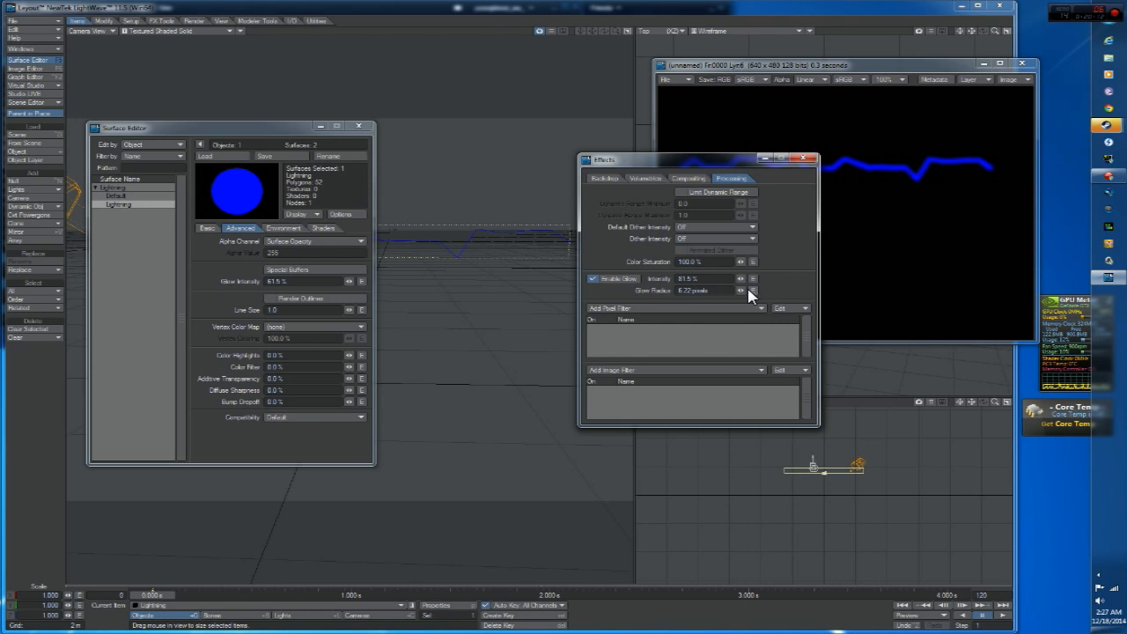
{"action": "left_click", "coordinate": [691, 289]}
{"action": "left_click_drag", "start_coordinate": [740, 290], "coordinate": [722, 278]}
- Reduce the Lightning surface's Glow Intensity to 21.0% and render the frame
{"action": "left_click", "coordinate": [356, 282]}
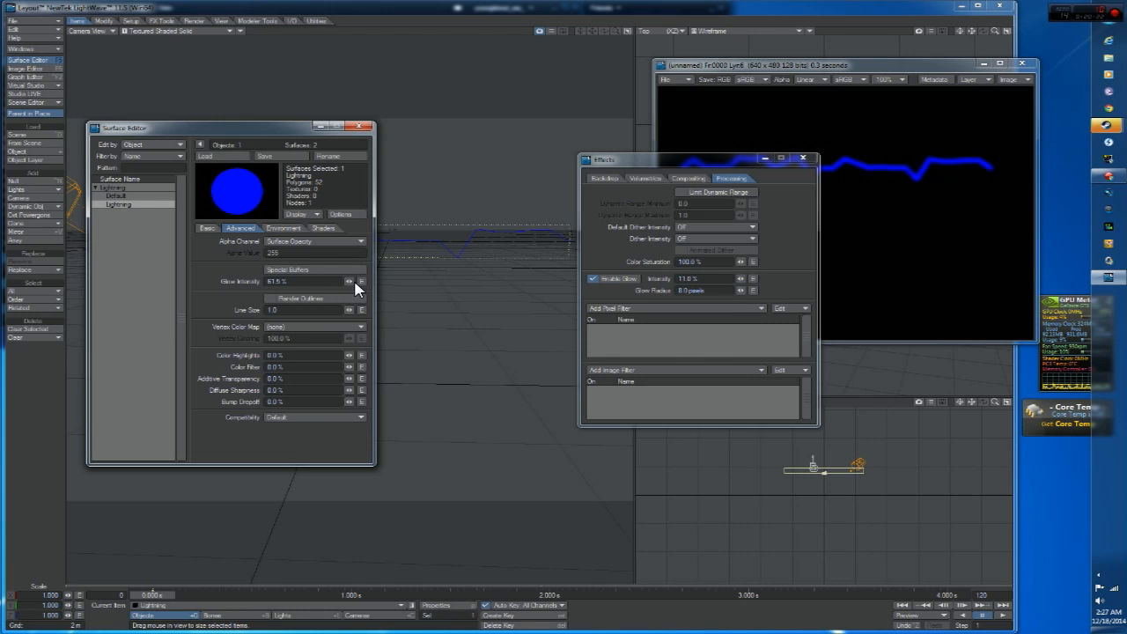
{"action": "left_click_drag", "start_coordinate": [349, 281], "coordinate": [336, 280]}
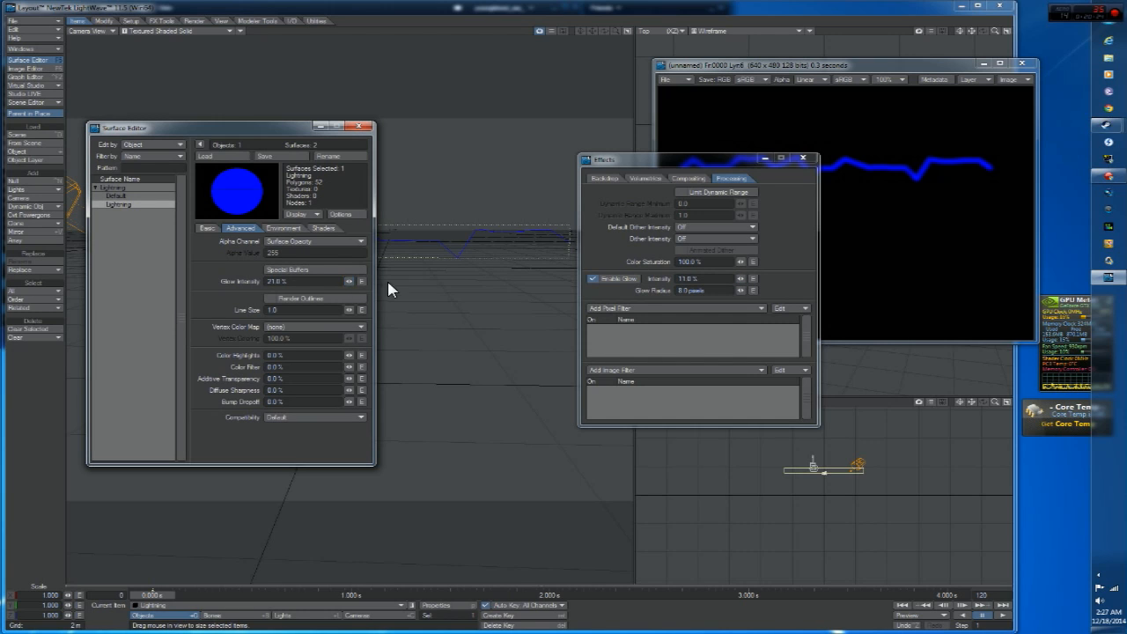
{"action": "key", "text": "F9"}
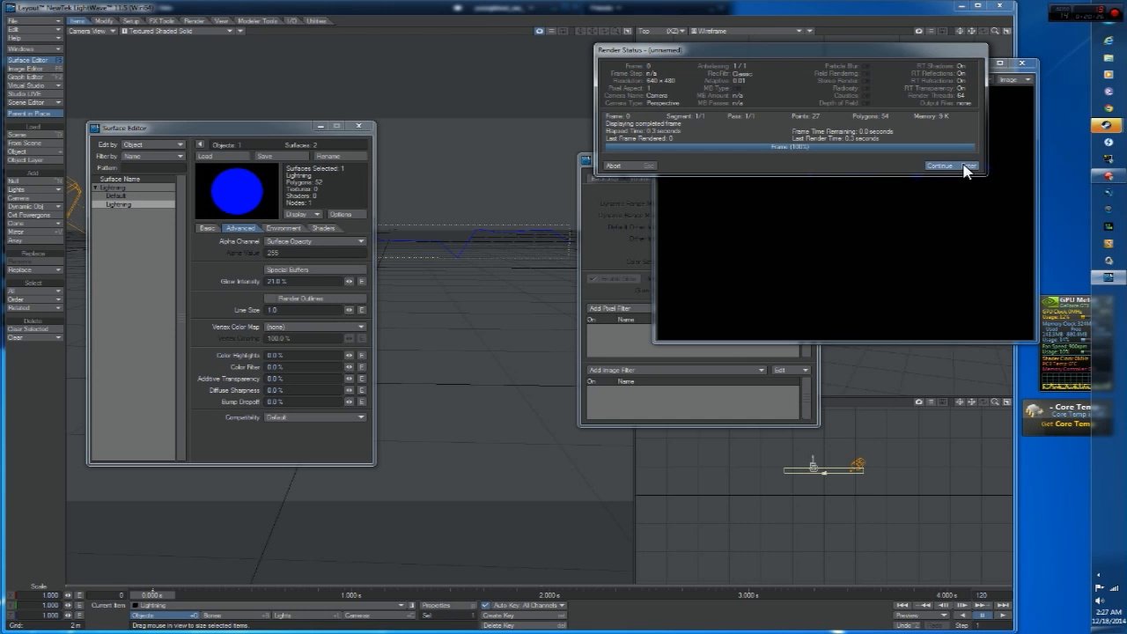
{"action": "left_click", "coordinate": [968, 165]}
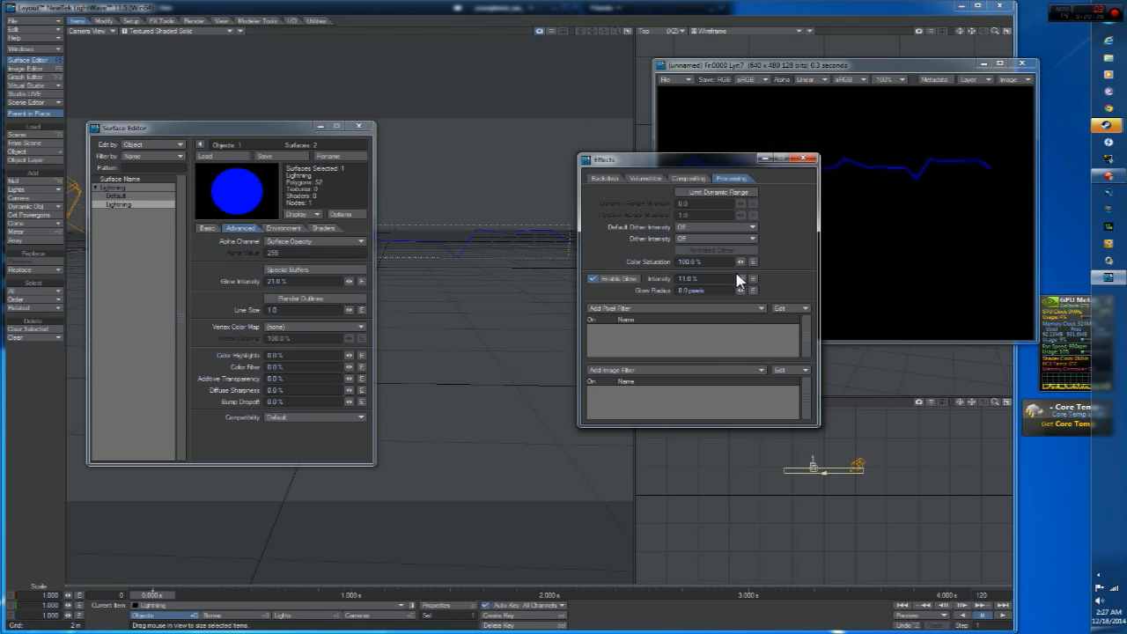
- Raise the scene's glow intensity to 42.5% and render the frame
{"action": "left_click_drag", "start_coordinate": [741, 279], "coordinate": [757, 278]}
{"action": "key", "text": "F9"}
{"action": "left_click", "coordinate": [953, 167]}
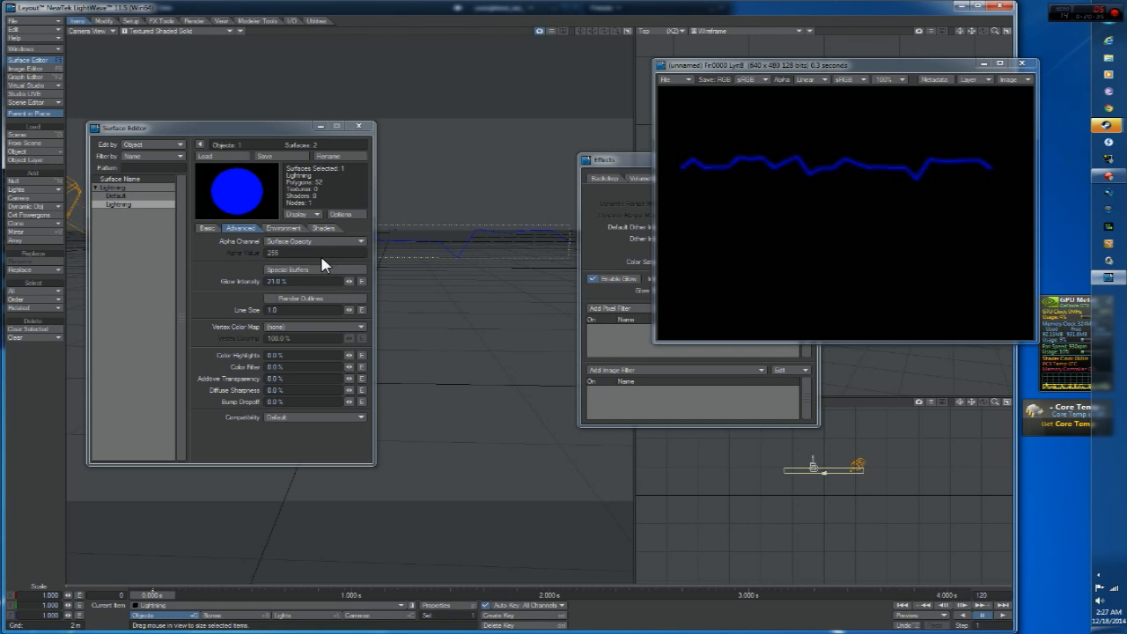
- Increase the Lightning surface's Glow Intensity to 34.0% and render the frame
{"action": "left_click_drag", "start_coordinate": [348, 280], "coordinate": [353, 281]}
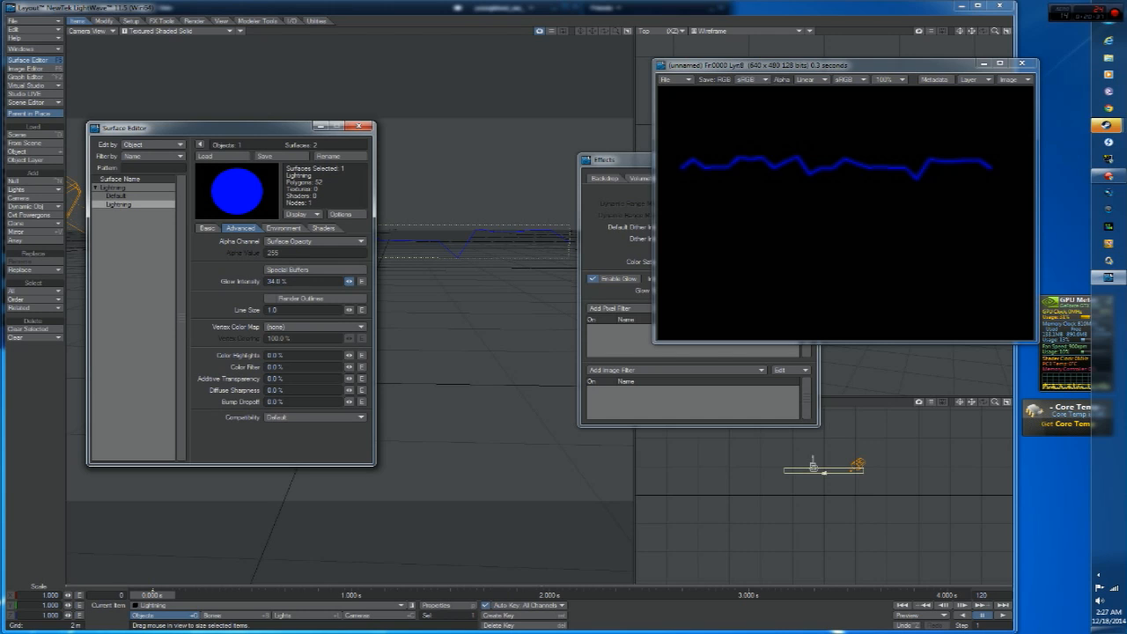
{"action": "key", "text": "F9"}
{"action": "left_click", "coordinate": [954, 167]}
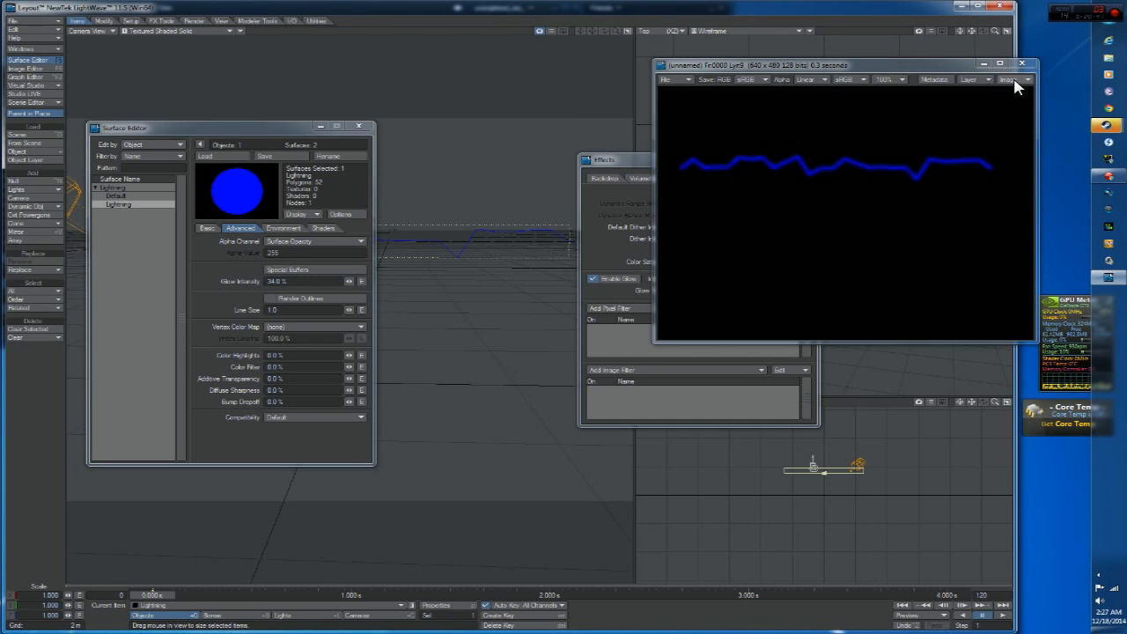
- Enlarge the rendered image to 300% and examine the lightning's glow against the scene glow settings
{"action": "left_click", "coordinate": [886, 81]}
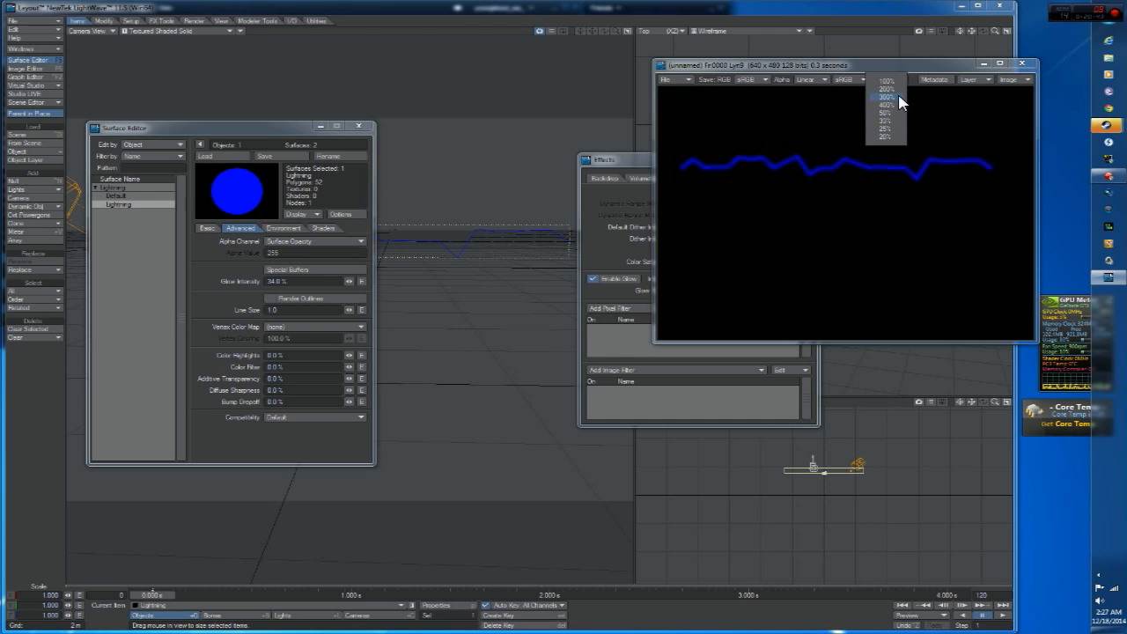
{"action": "left_click", "coordinate": [889, 98]}
{"action": "left_click_drag", "start_coordinate": [1023, 195], "coordinate": [1040, 131]}
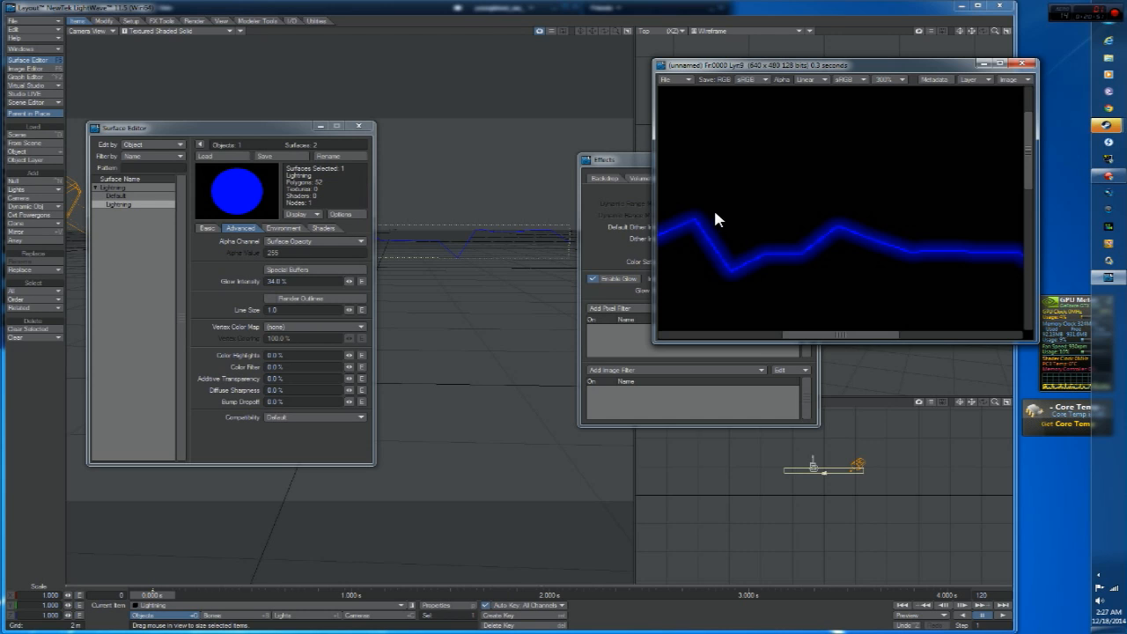
{"action": "left_click", "coordinate": [607, 257]}
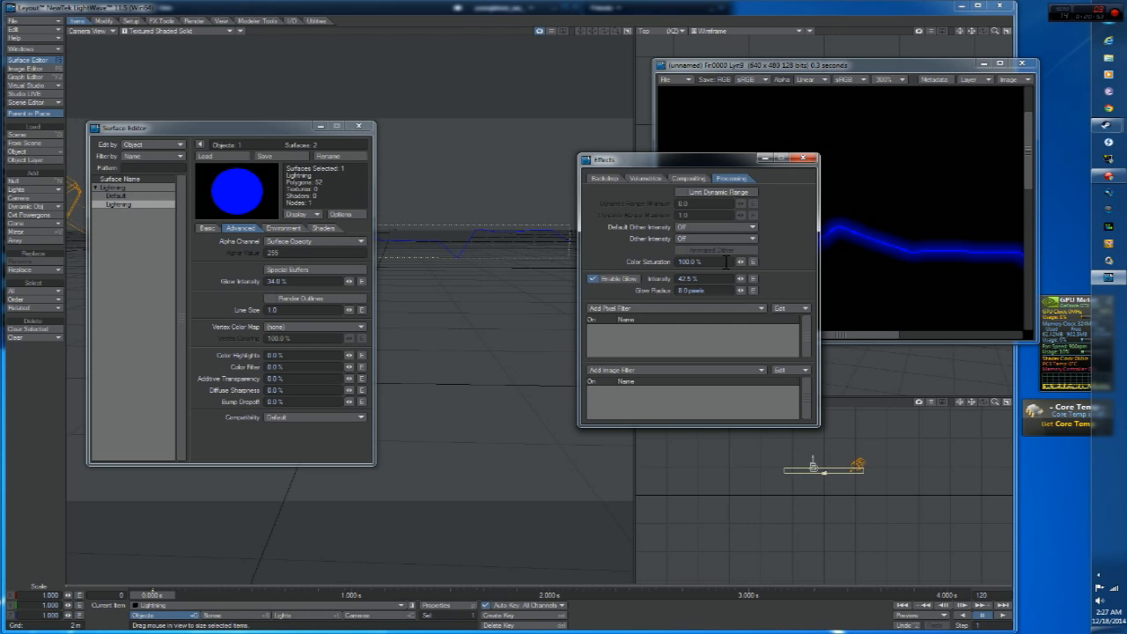
{"action": "left_click", "coordinate": [874, 252]}
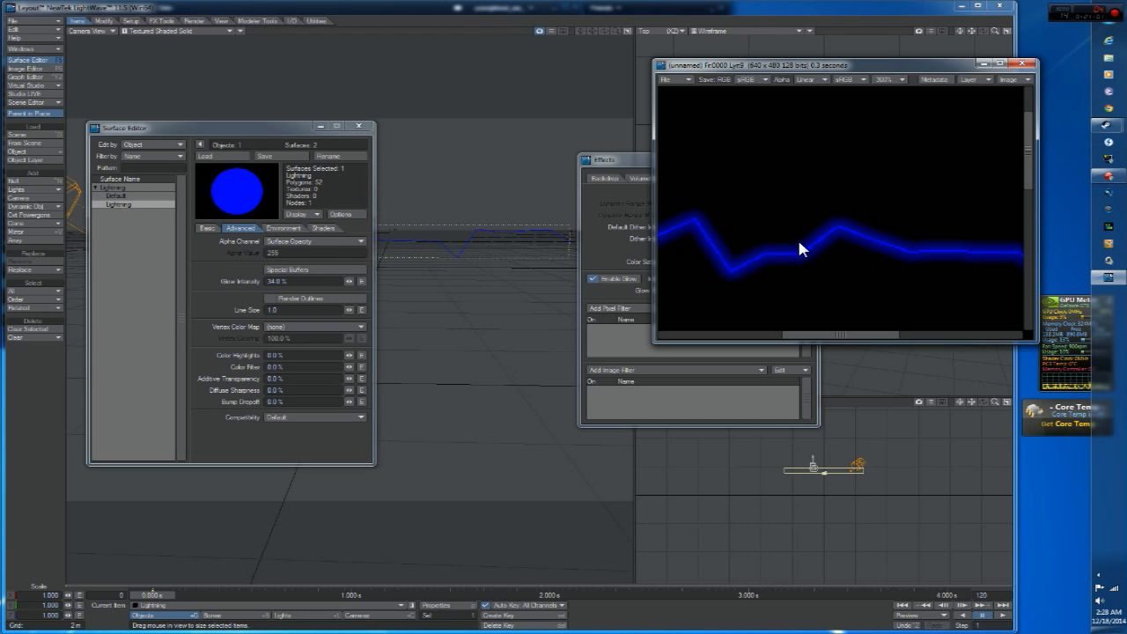
{"action": "left_click", "coordinate": [627, 245]}
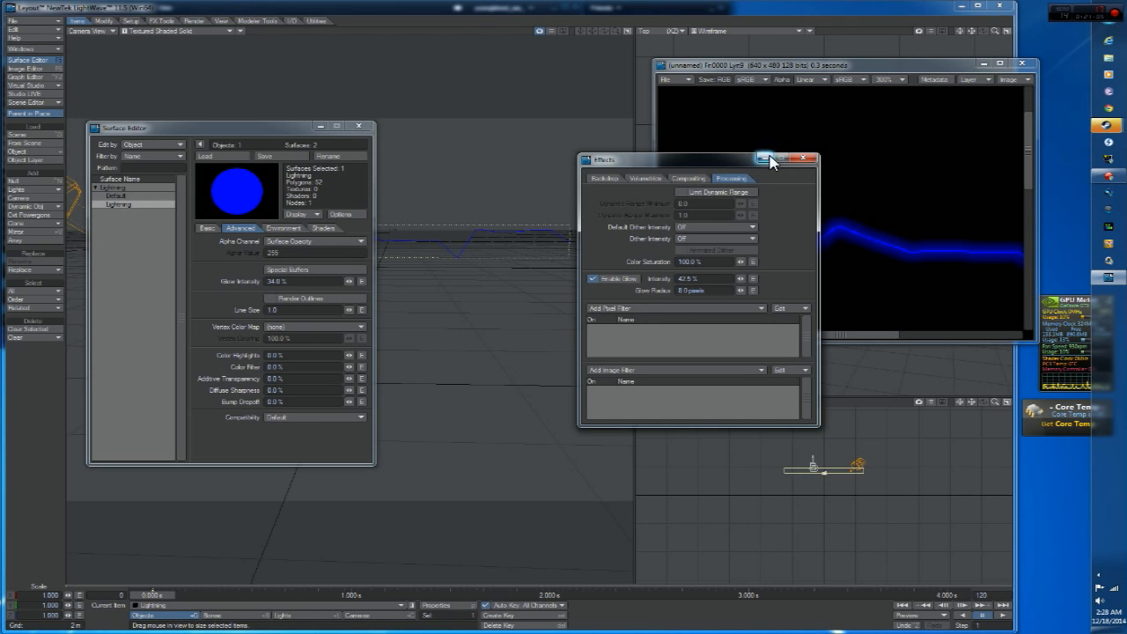
{"action": "left_click", "coordinate": [796, 66]}
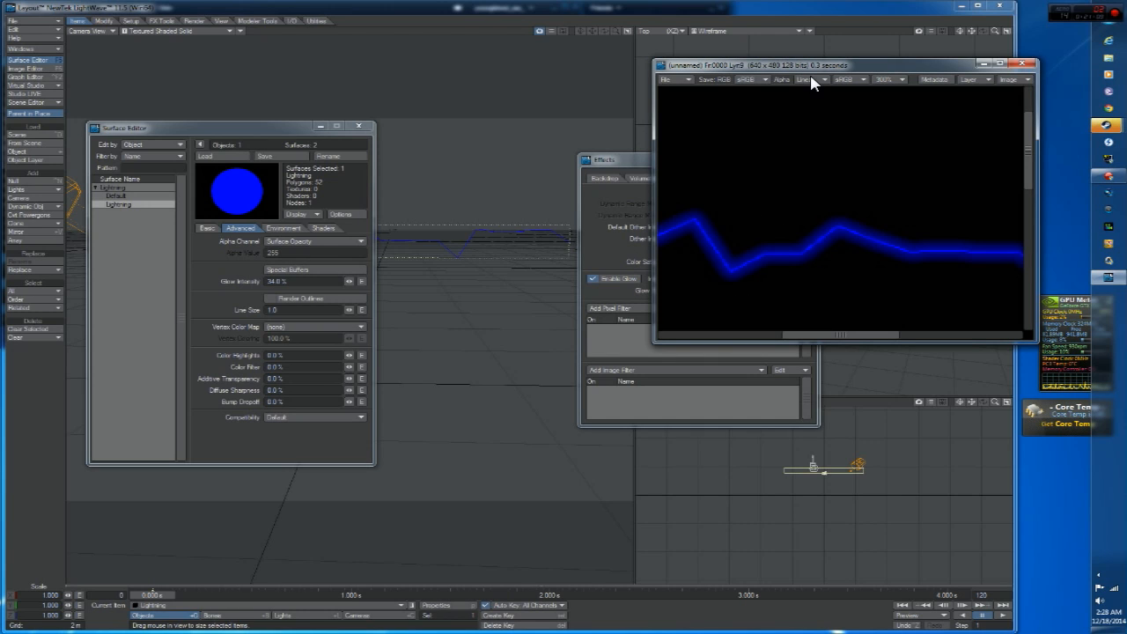
- Increase the scene's Glow Radius to 11.7 pixels and render the frame
{"action": "left_click", "coordinate": [606, 251]}
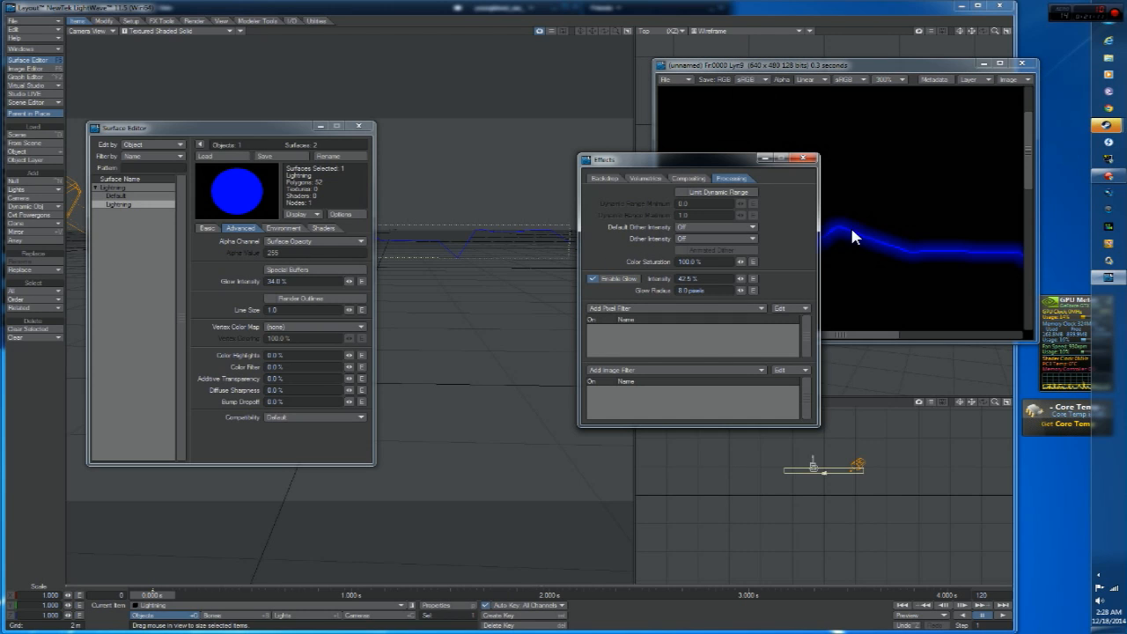
{"action": "left_click_drag", "start_coordinate": [742, 291], "coordinate": [769, 291]}
{"action": "key", "text": "F9"}
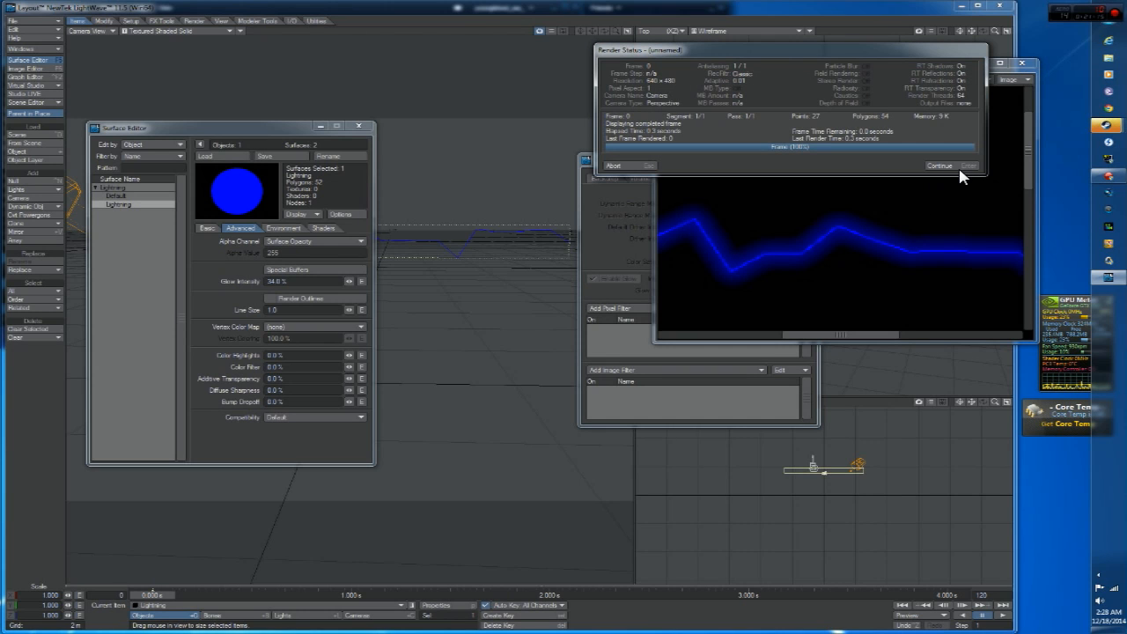
{"action": "left_click", "coordinate": [940, 166]}
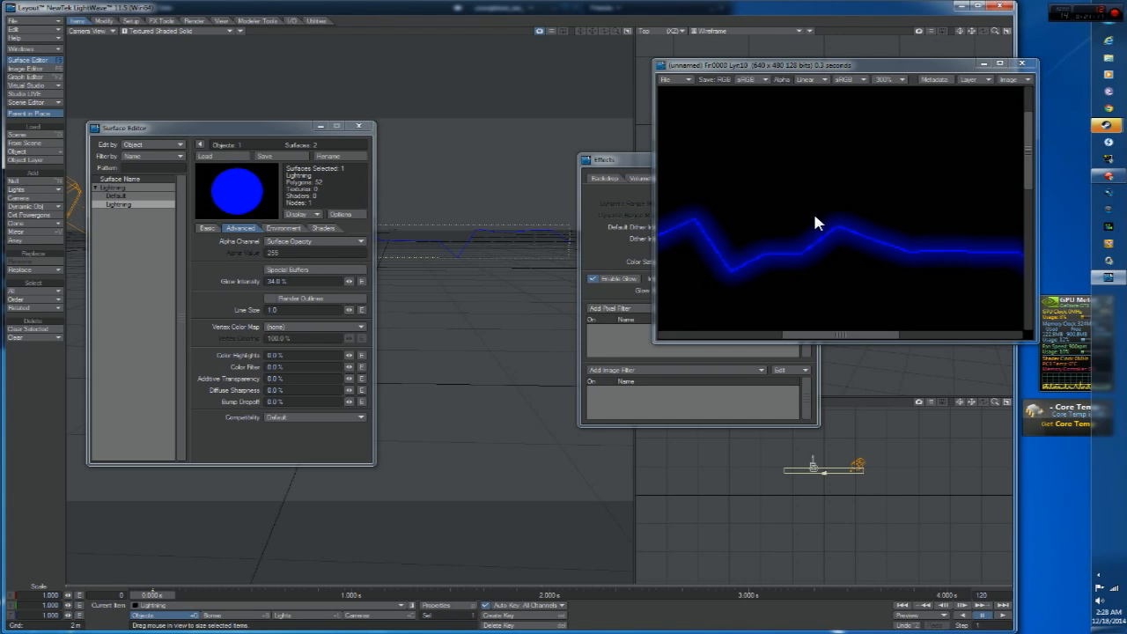
- Return the rendered image to 100% zoom and close the effects, render and surface windows
{"action": "left_click", "coordinate": [639, 260]}
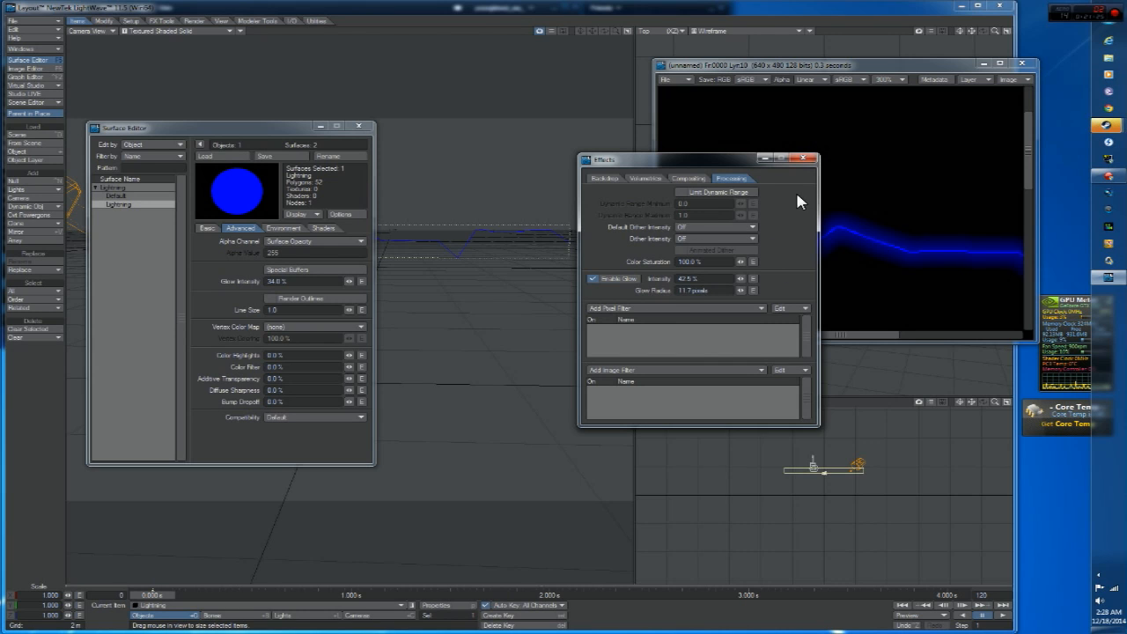
{"action": "left_click", "coordinate": [802, 158]}
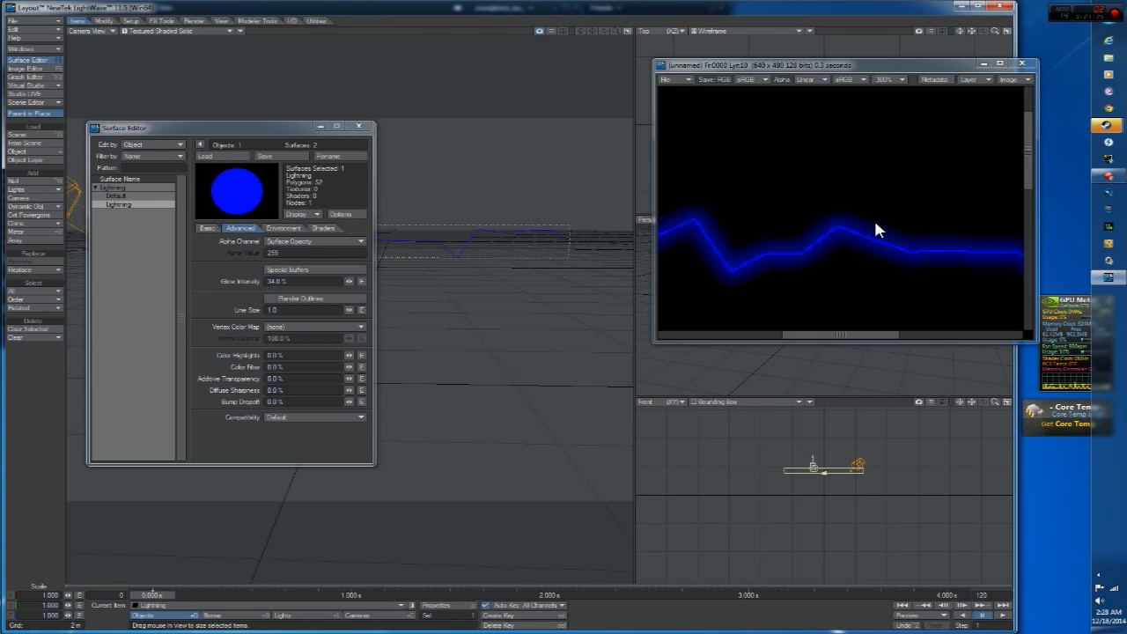
{"action": "left_click", "coordinate": [891, 79]}
{"action": "left_click", "coordinate": [894, 102]}
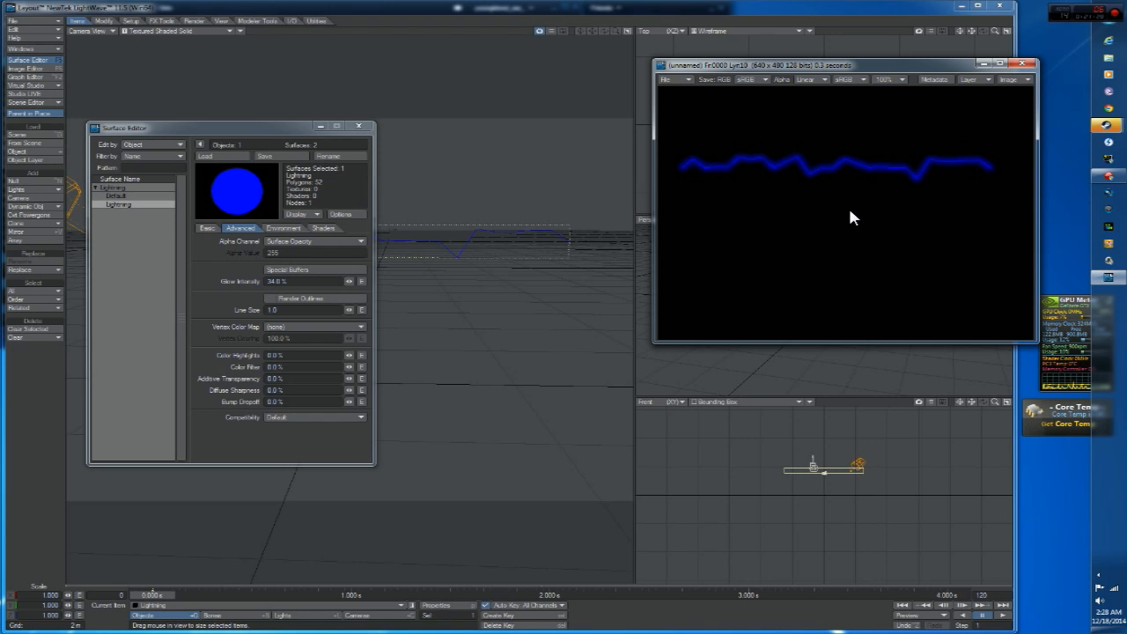
{"action": "left_click", "coordinate": [1021, 63]}
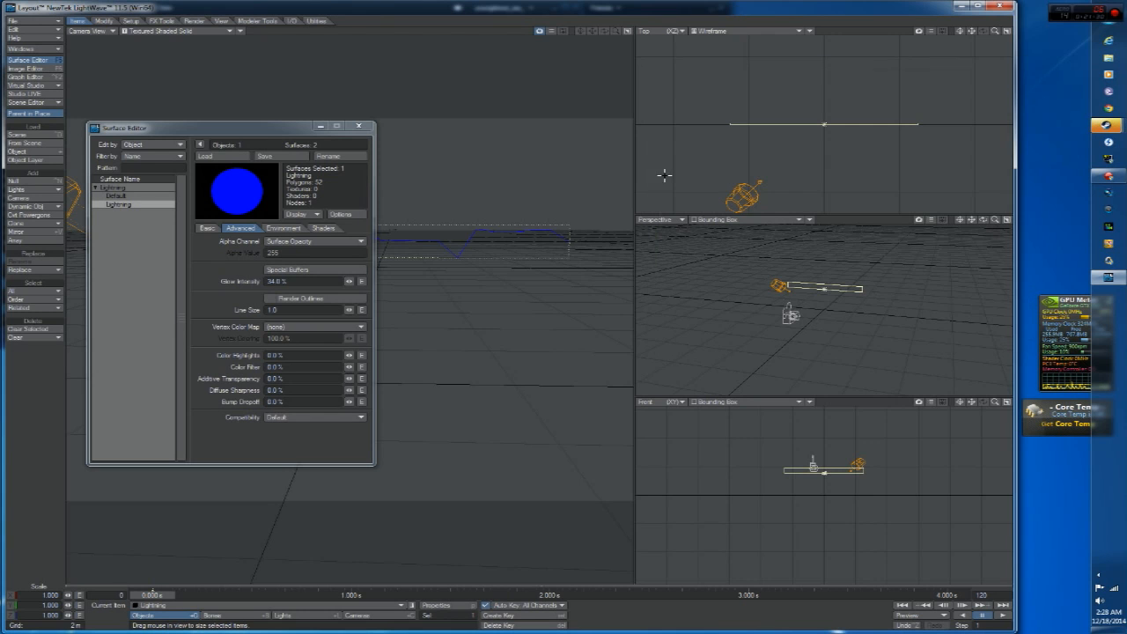
{"action": "left_click", "coordinate": [358, 126]}
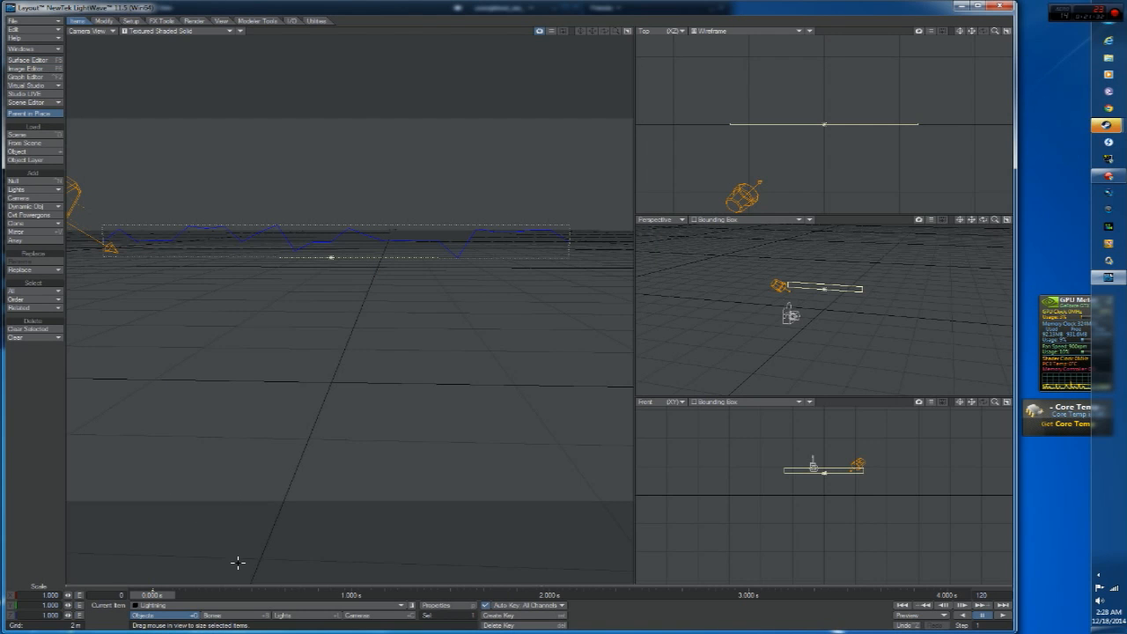
- Review the Lightning surface's basic color, luminosity and diffuse settings, and close the Surface Editor
{"action": "left_click", "coordinate": [28, 60]}
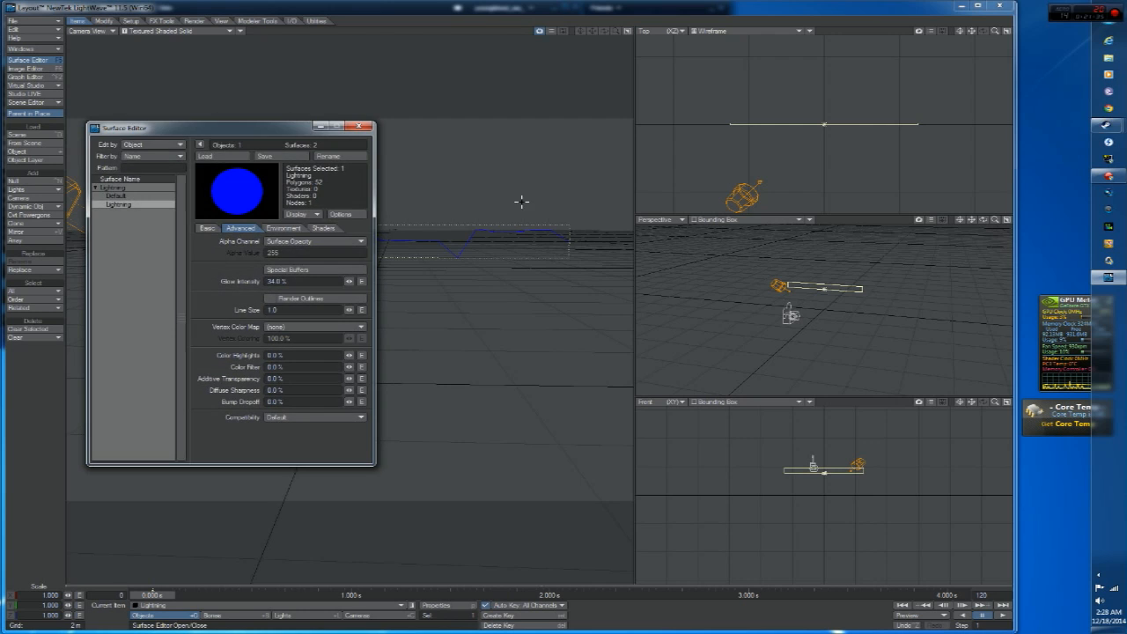
{"action": "left_click", "coordinate": [203, 229]}
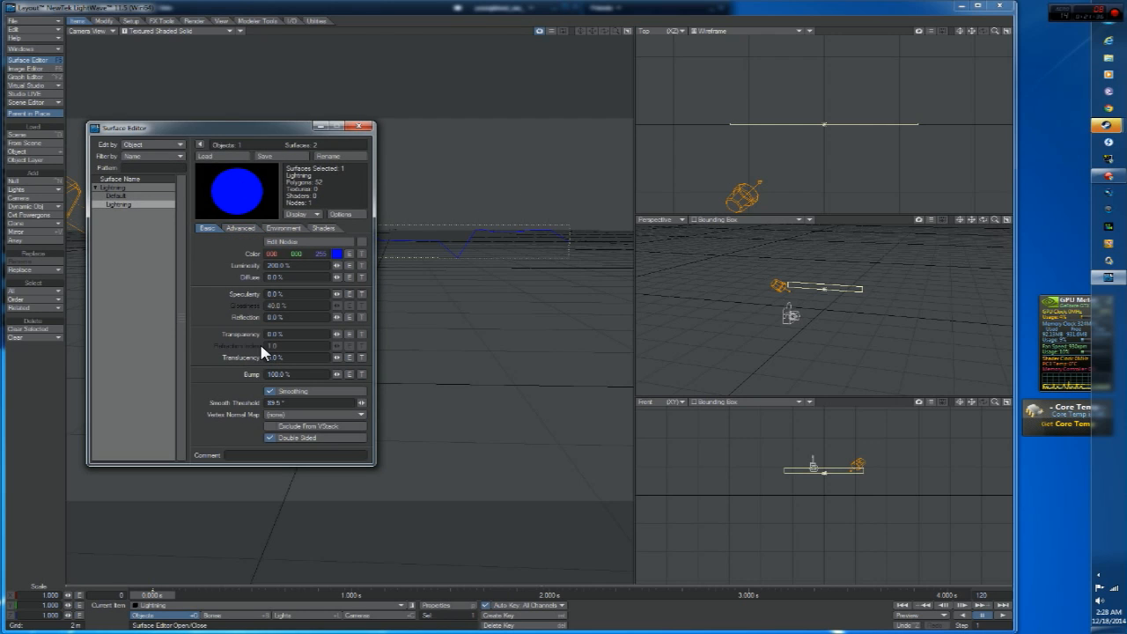
{"action": "left_click", "coordinate": [358, 129]}
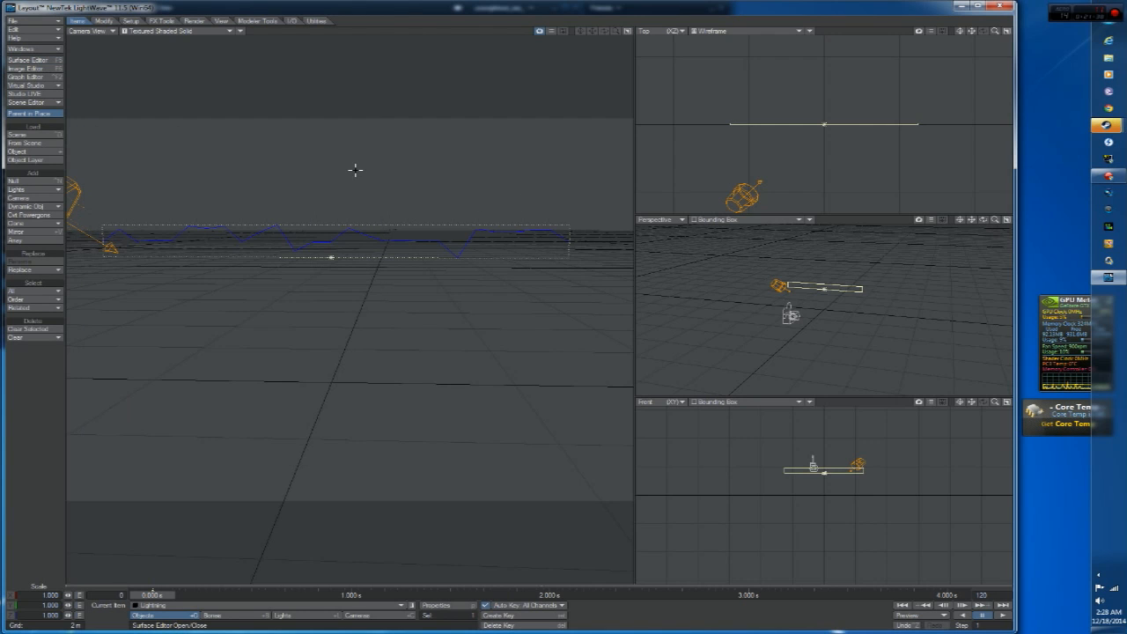
- Open the Lightning object's displacement map texture from its deformation properties and reposition the Texture Editor, closing Object Properties
{"action": "key", "text": "bracketright"}
{"action": "key", "text": "p"}
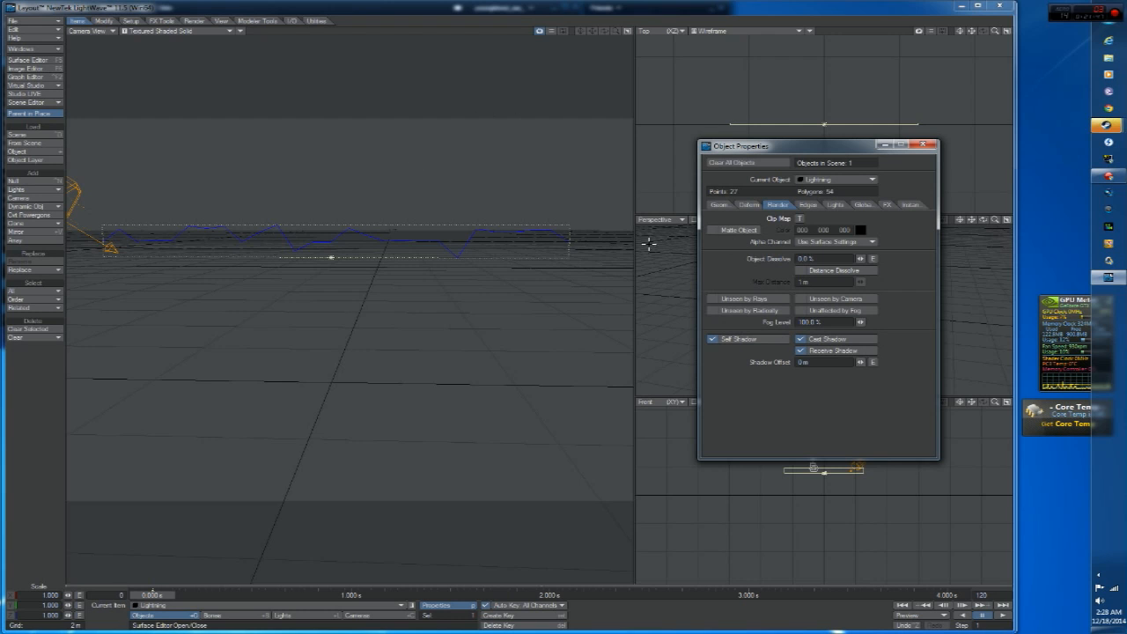
{"action": "left_click", "coordinate": [748, 204]}
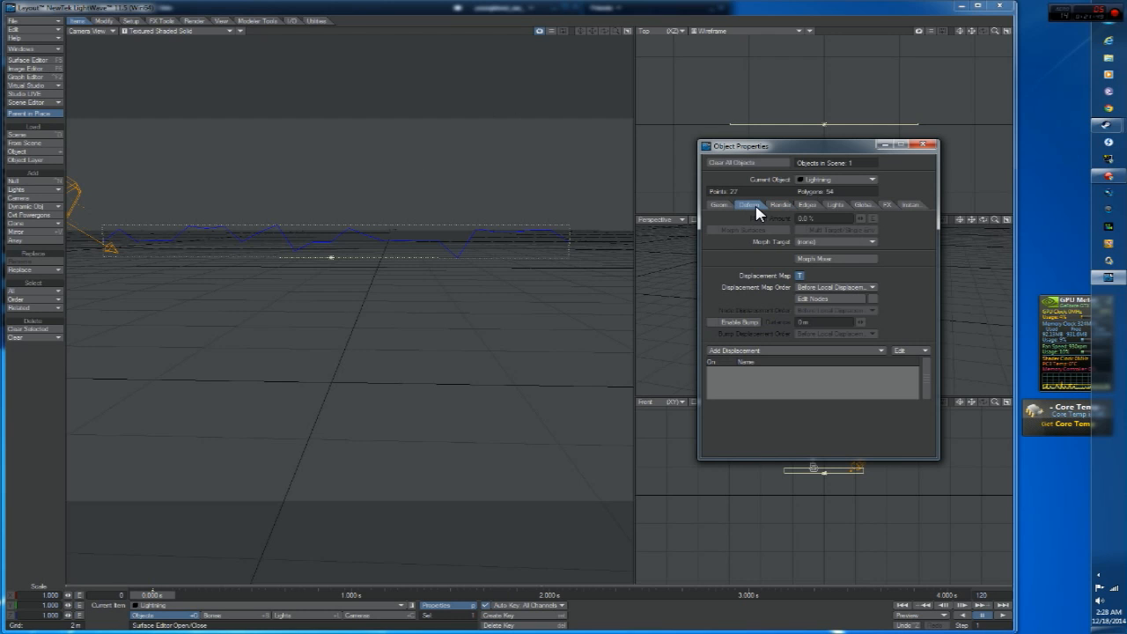
{"action": "left_click", "coordinate": [799, 276]}
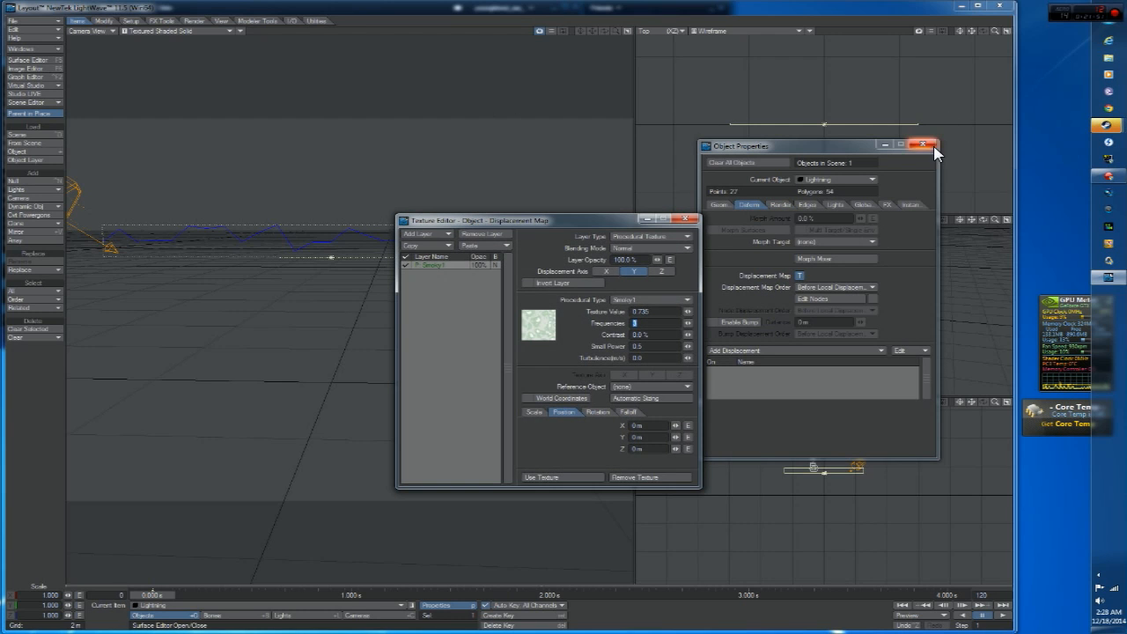
{"action": "left_click", "coordinate": [922, 145]}
{"action": "left_click_drag", "start_coordinate": [557, 221], "coordinate": [570, 183]}
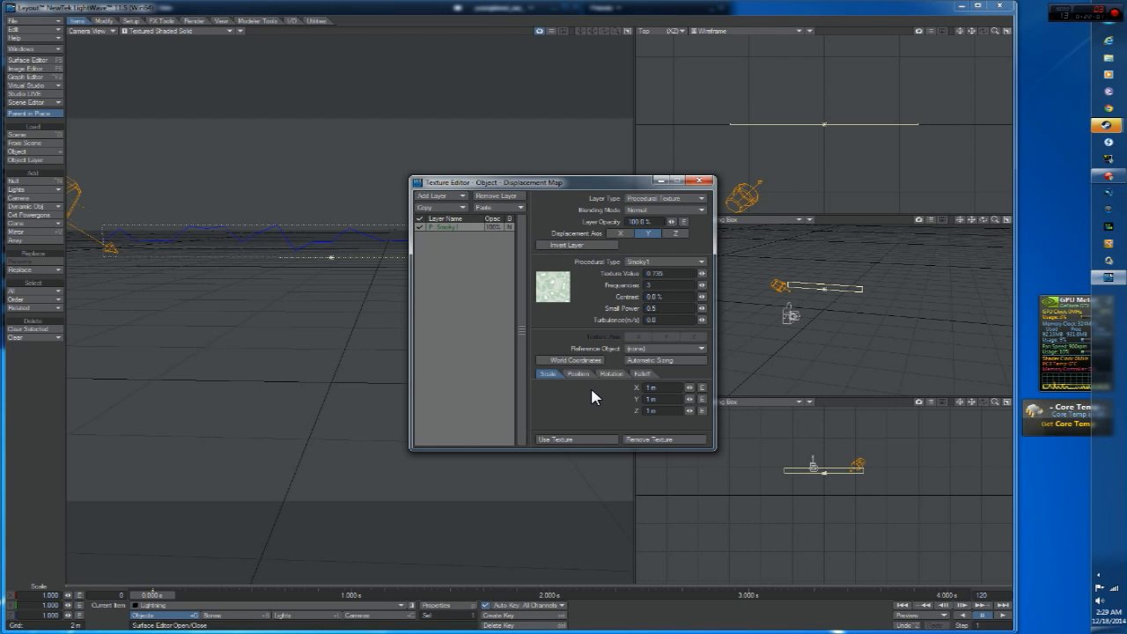
- Try a different Y scale on the Smoky1 displacement texture and restore it to 1 m
{"action": "left_click_drag", "start_coordinate": [689, 399], "coordinate": [427, 380]}
{"action": "left_click_drag", "start_coordinate": [680, 399], "coordinate": [410, 393]}
{"action": "type", "text": "1"}
- Create envelopes for the Smoky1 texture's X, Y and Z position and move the Graph Editor clear of the Texture Editor
{"action": "left_click", "coordinate": [584, 375]}
{"action": "left_click", "coordinate": [701, 398]}
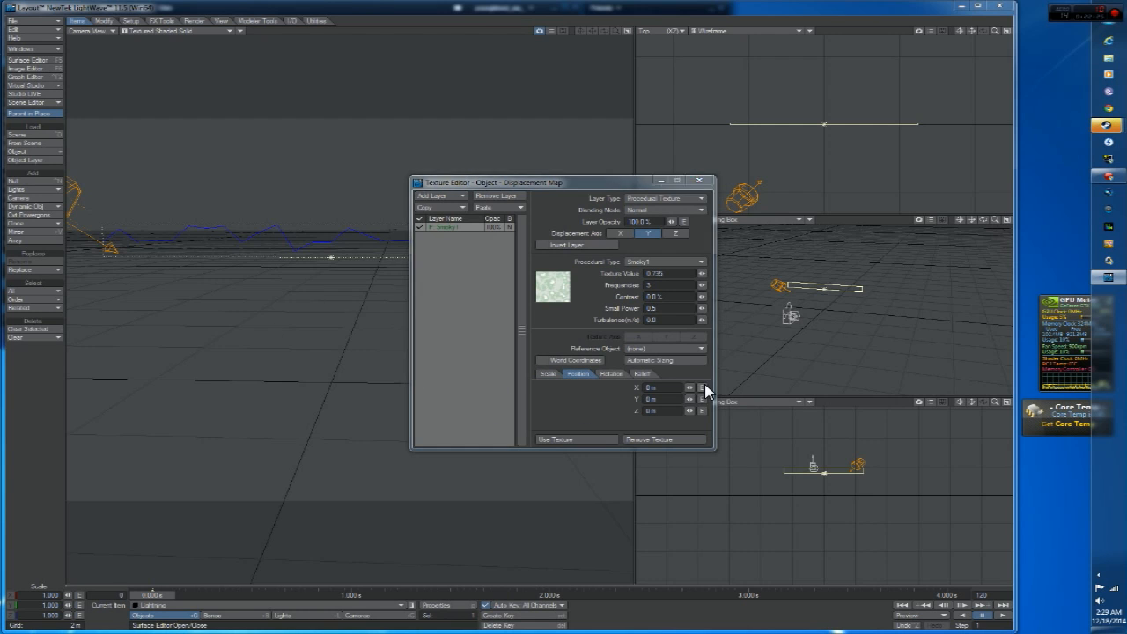
{"action": "left_click_drag", "start_coordinate": [569, 167], "coordinate": [784, 128]}
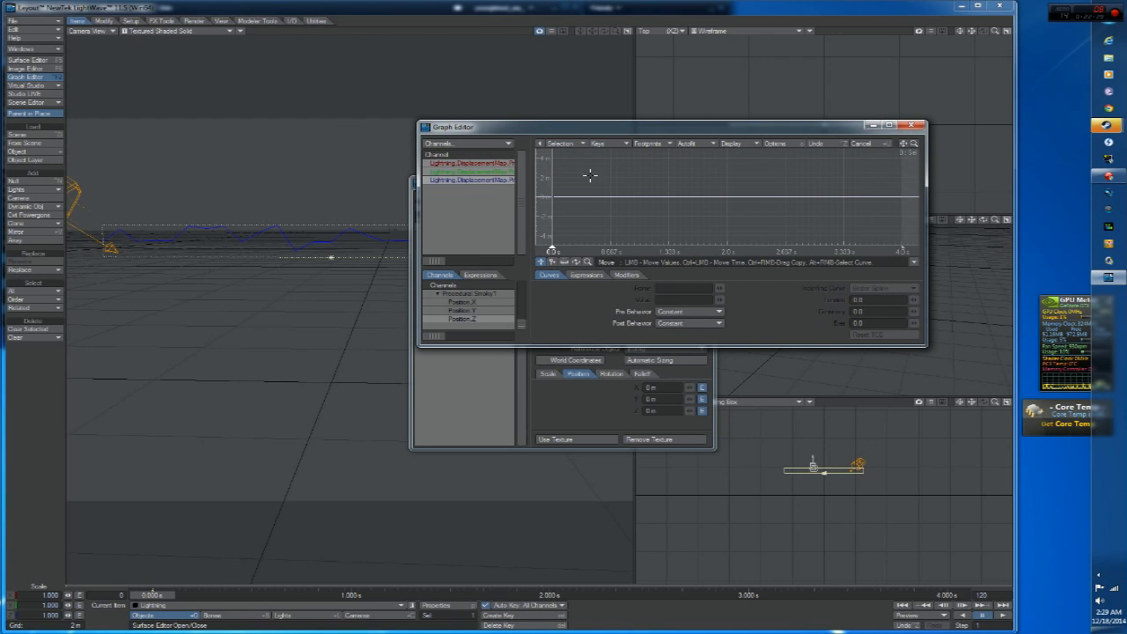
{"action": "left_click_drag", "start_coordinate": [679, 126], "coordinate": [833, 51]}
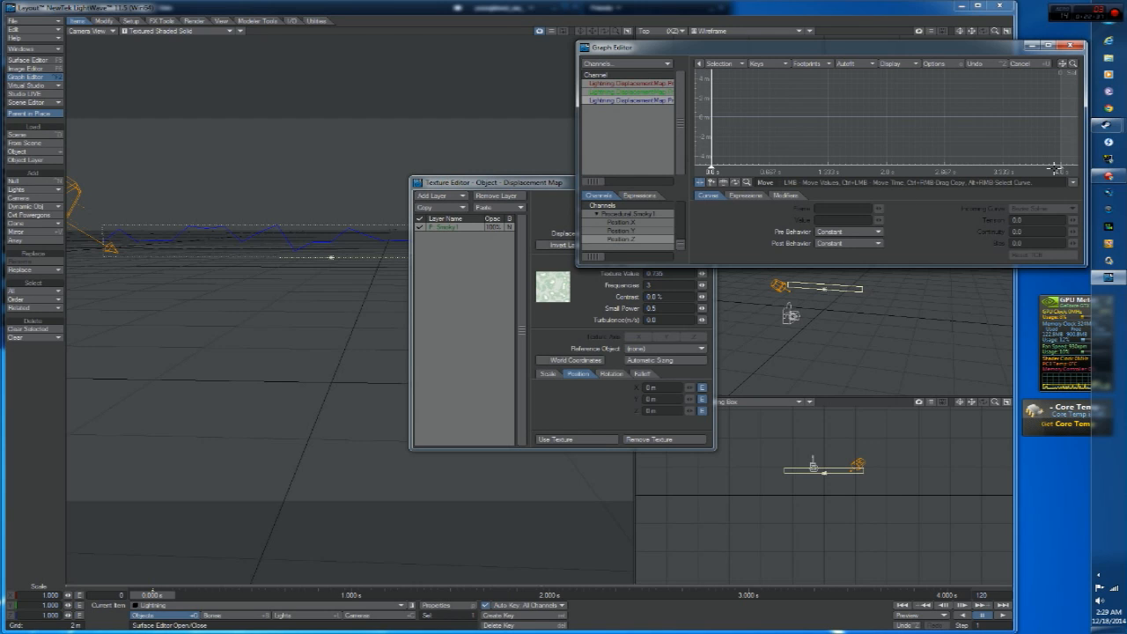
- Add a key at frame 120 to the Smoky1 texture's X, Y and Z position envelopes with a value of 2 m
{"action": "left_click", "coordinate": [980, 595]}
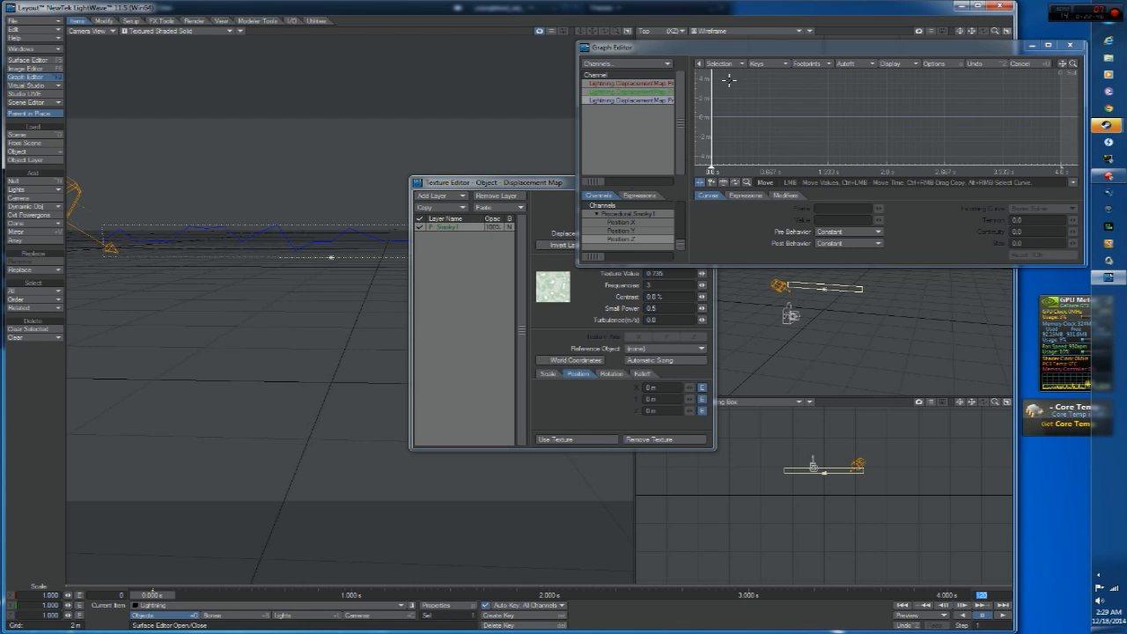
{"action": "left_click", "coordinate": [629, 92]}
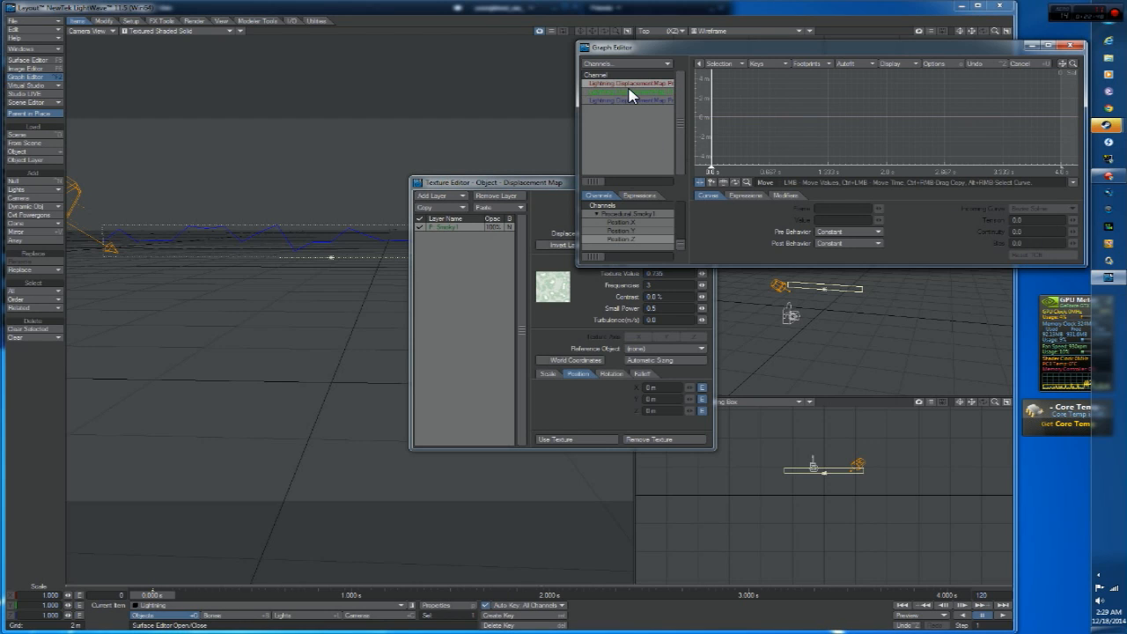
{"action": "left_click", "coordinate": [618, 100]}
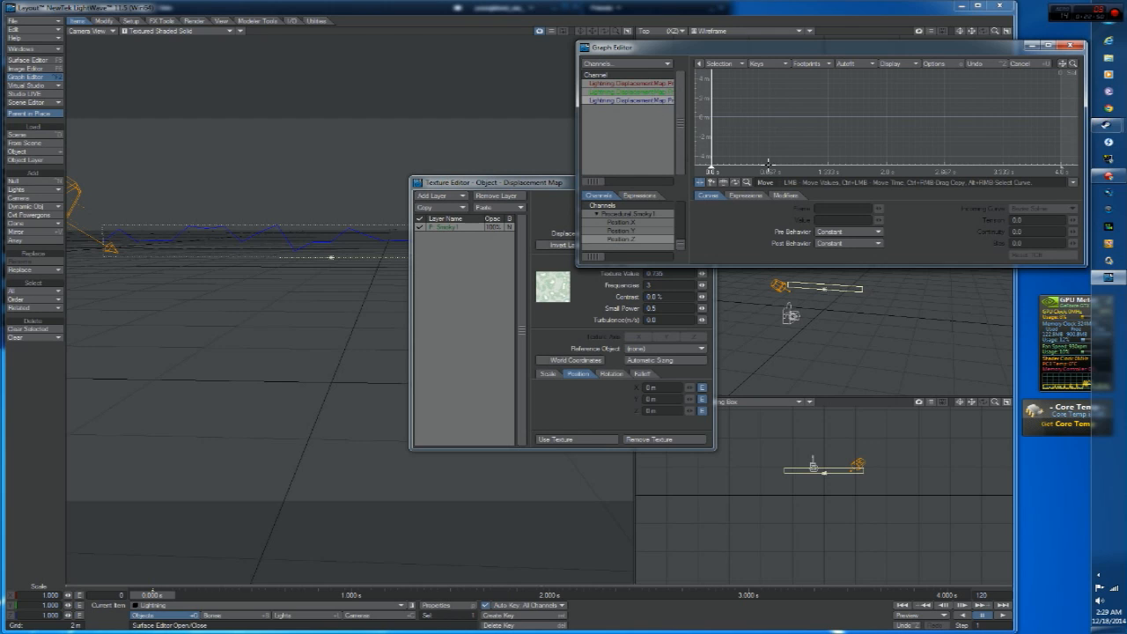
{"action": "left_click", "coordinate": [710, 182]}
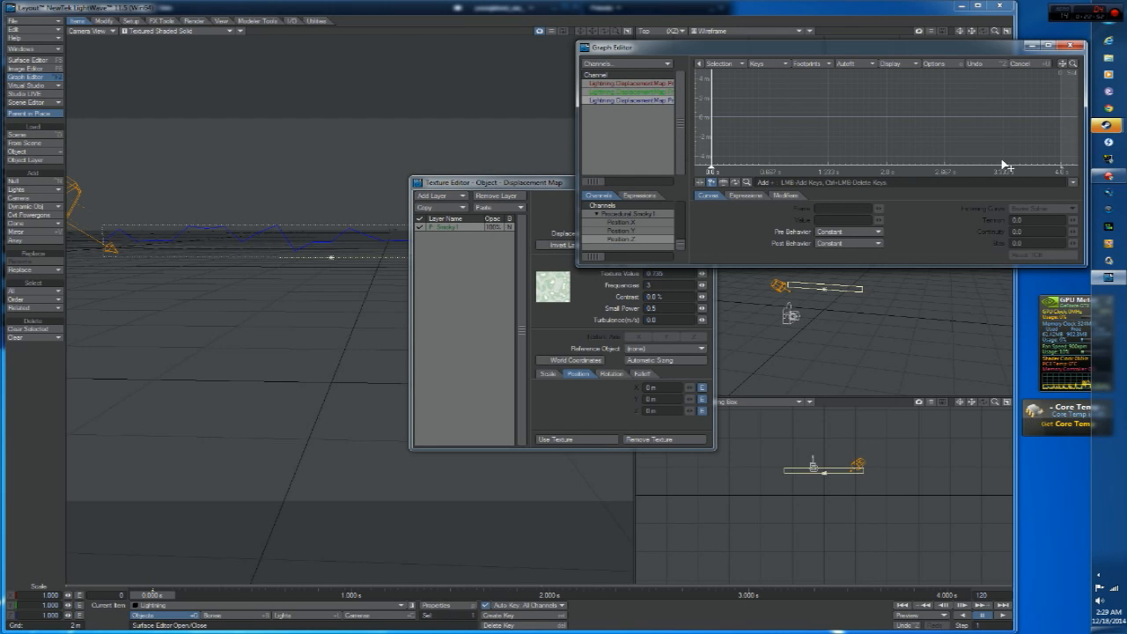
{"action": "left_click", "coordinate": [1061, 117]}
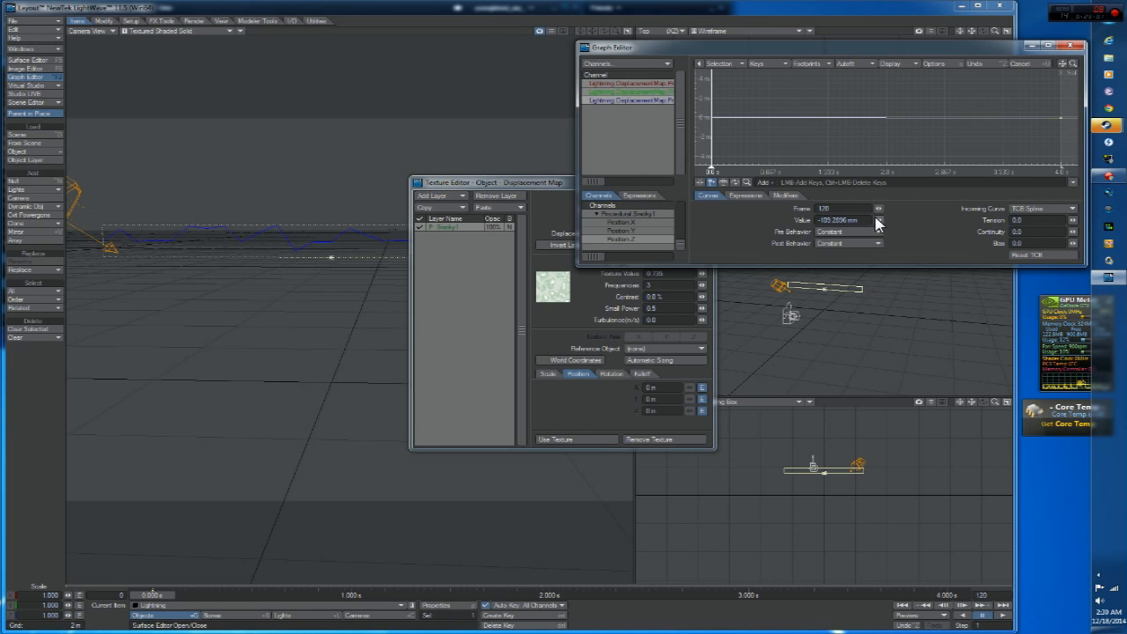
{"action": "mouse_move", "coordinate": [878, 220]}
{"action": "left_mouse_down"}
{"action": "mouse_move", "coordinate": [845, 220]}
{"action": "mouse_move", "coordinate": [911, 220]}
{"action": "mouse_move", "coordinate": [801, 220]}
{"action": "mouse_move", "coordinate": [862, 224]}
{"action": "left_mouse_up"}
{"action": "type", "text": "2"}
{"action": "key", "text": "Return"}
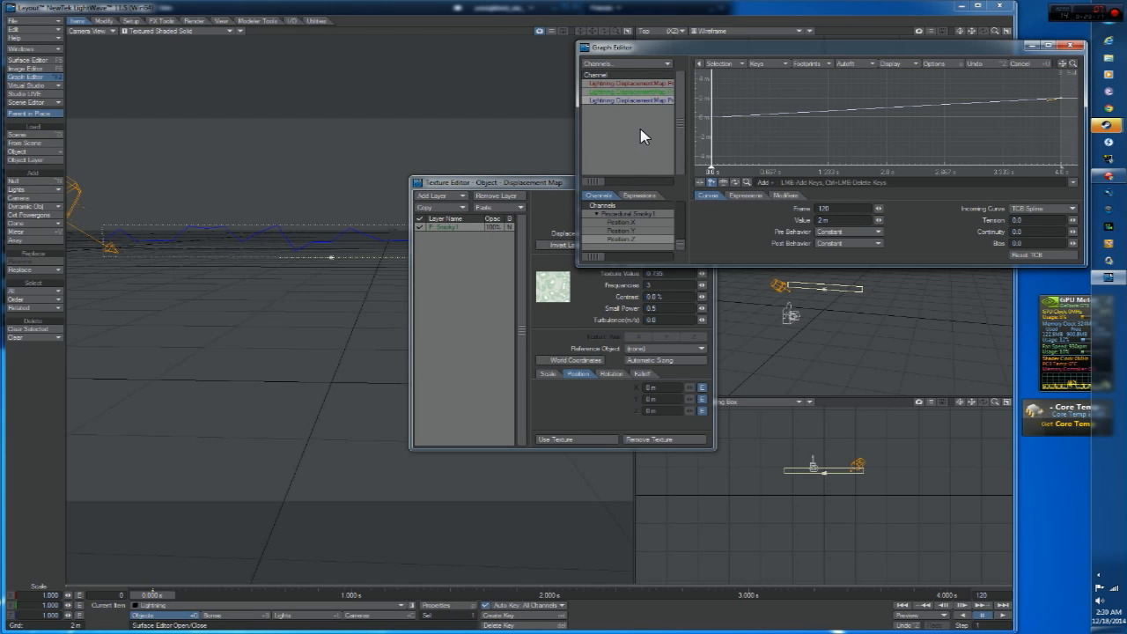
- Examine the Smoky1 texture's X, Y and Z position curves one by one in the Graph Editor
{"action": "left_click", "coordinate": [649, 104]}
{"action": "left_click_drag", "start_coordinate": [649, 104], "coordinate": [638, 88]}
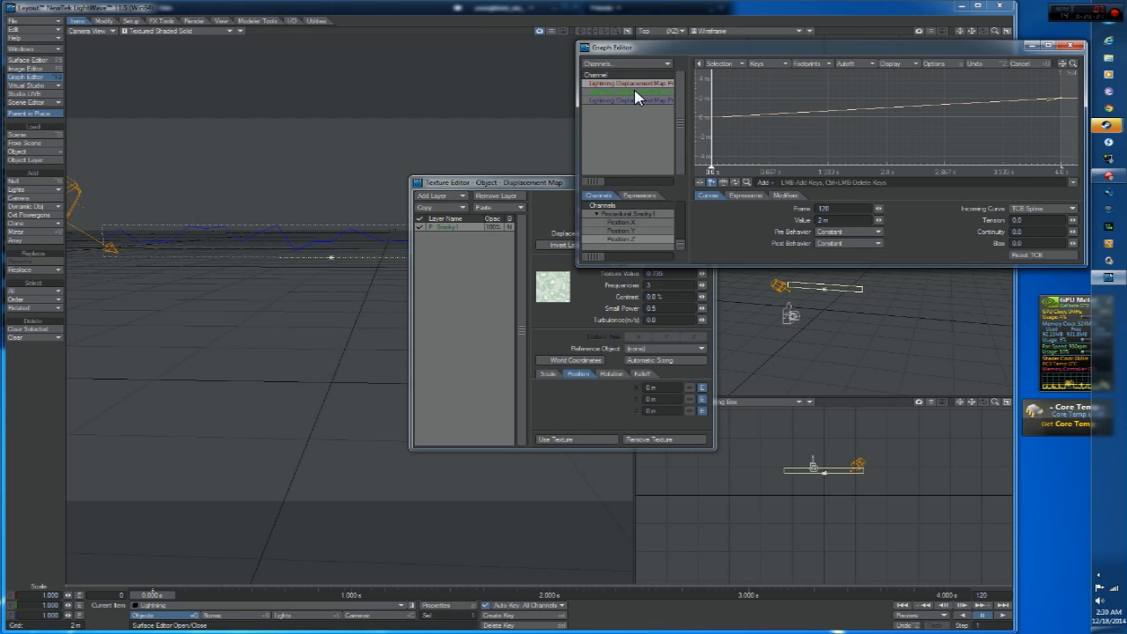
{"action": "left_click", "coordinate": [637, 93]}
{"action": "left_click", "coordinate": [642, 100]}
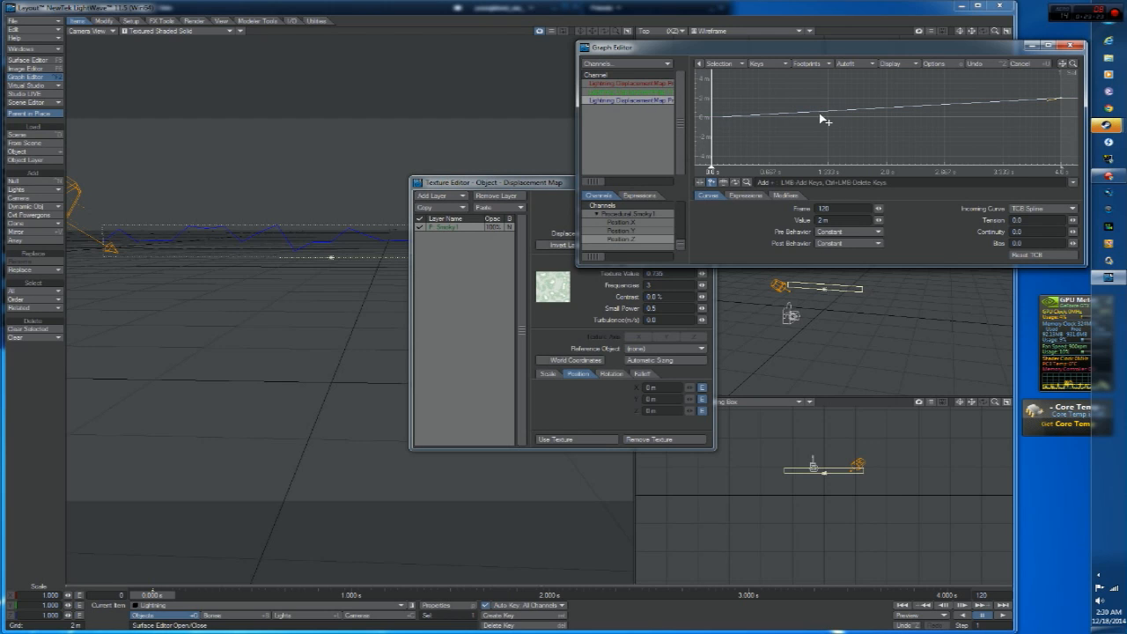
{"action": "left_click", "coordinate": [644, 92]}
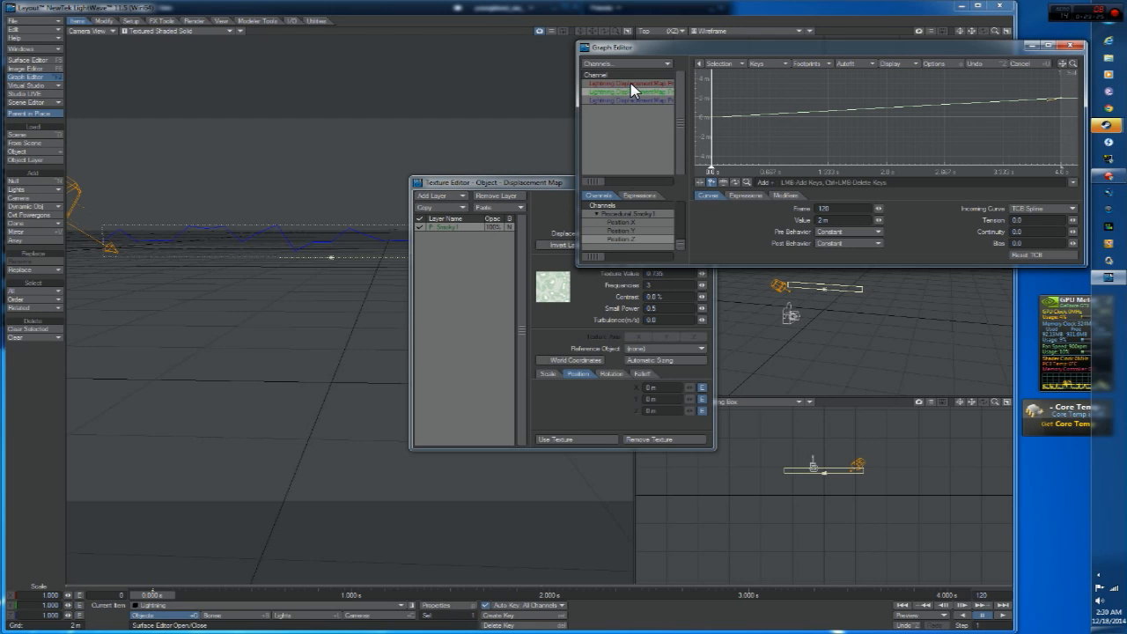
{"action": "left_click", "coordinate": [632, 91]}
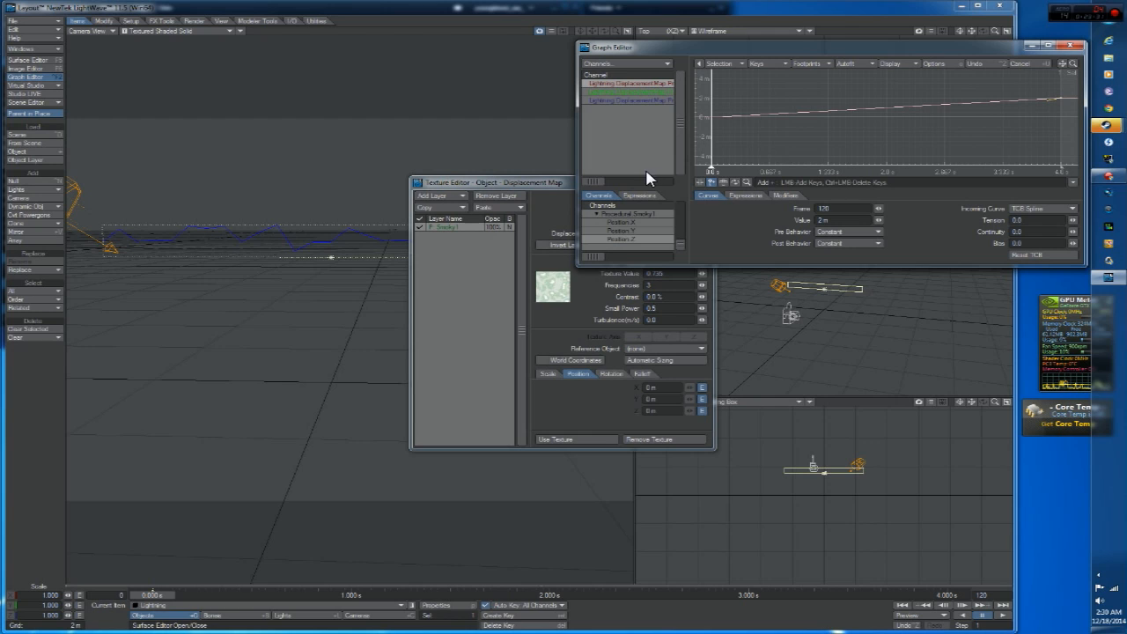
{"action": "left_click", "coordinate": [640, 92]}
{"action": "left_click", "coordinate": [638, 101]}
{"action": "left_click", "coordinate": [637, 92]}
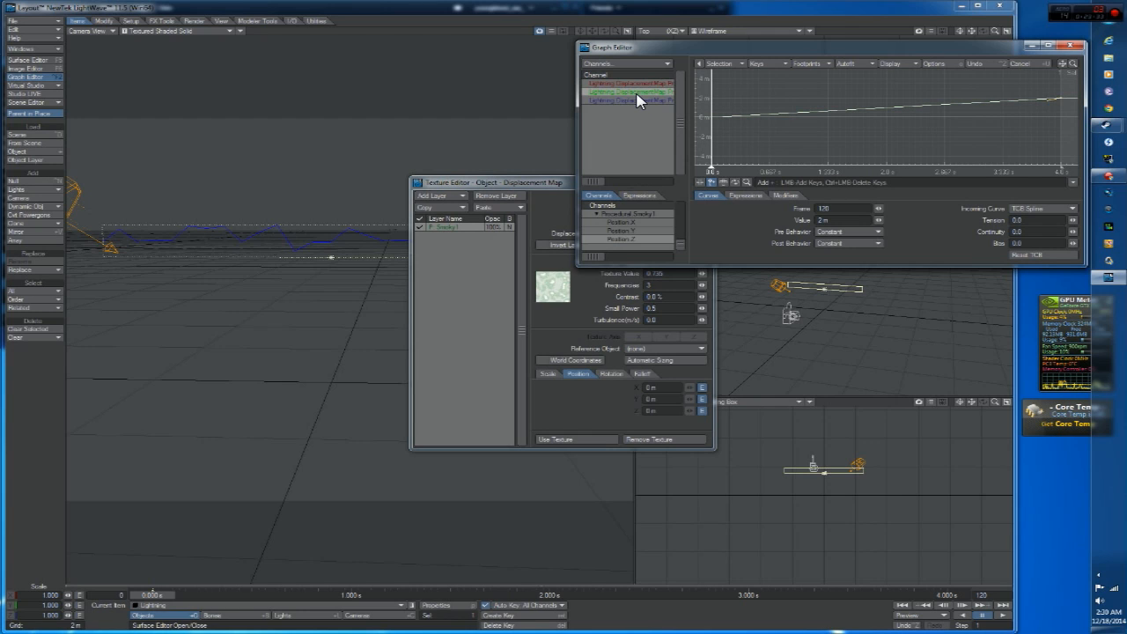
{"action": "left_click", "coordinate": [635, 84]}
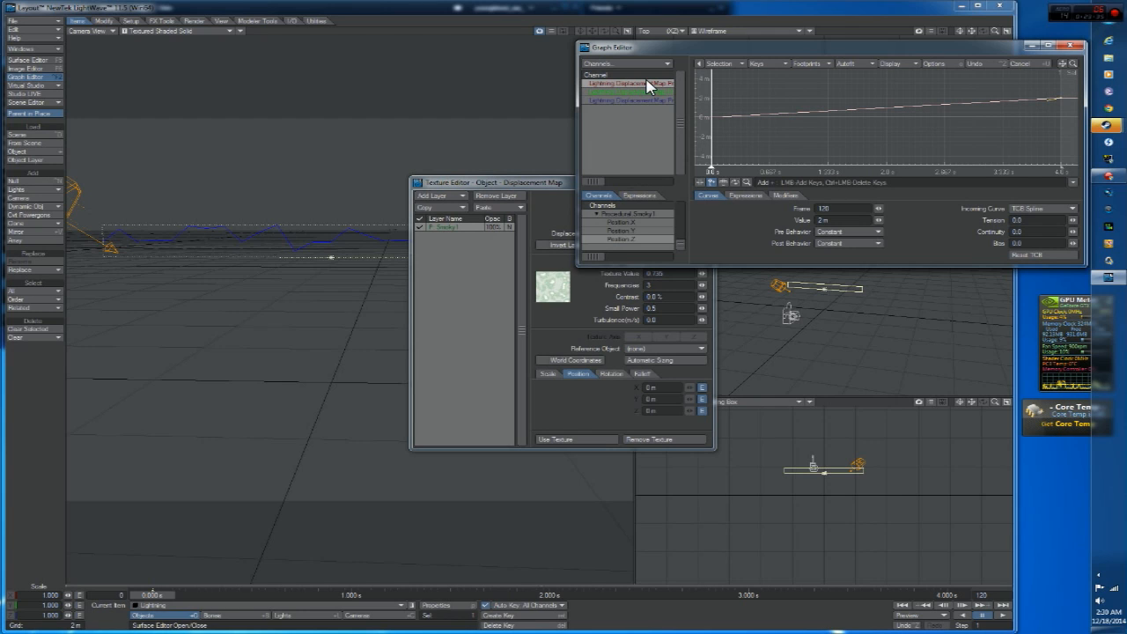
{"action": "left_click", "coordinate": [636, 93]}
{"action": "left_click", "coordinate": [640, 100]}
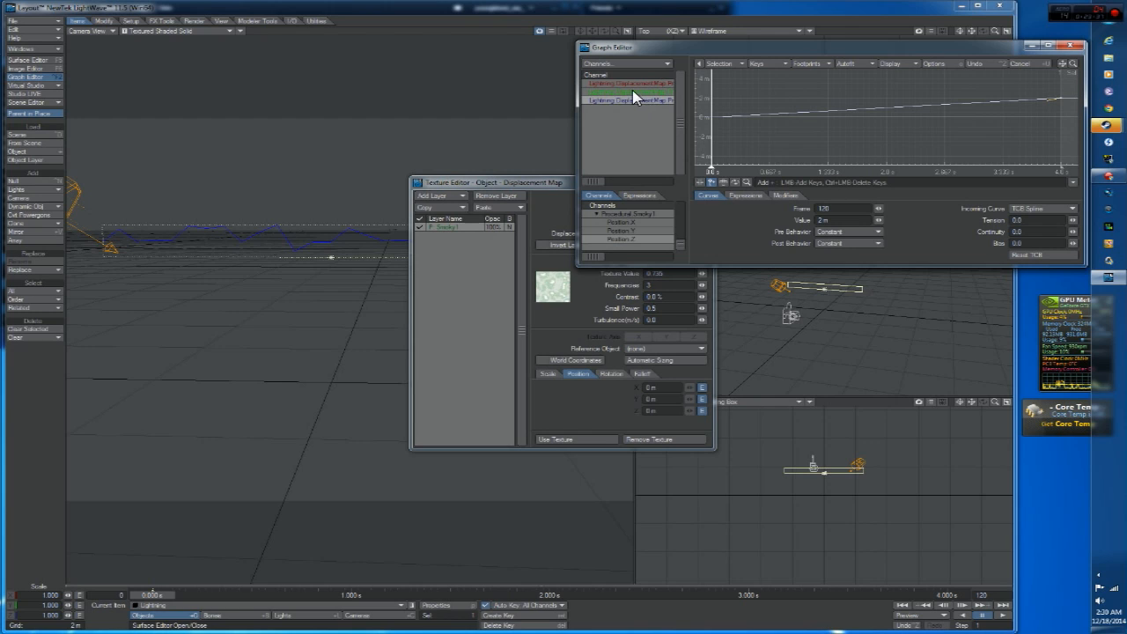
{"action": "left_click", "coordinate": [633, 92]}
{"action": "left_click", "coordinate": [650, 84]}
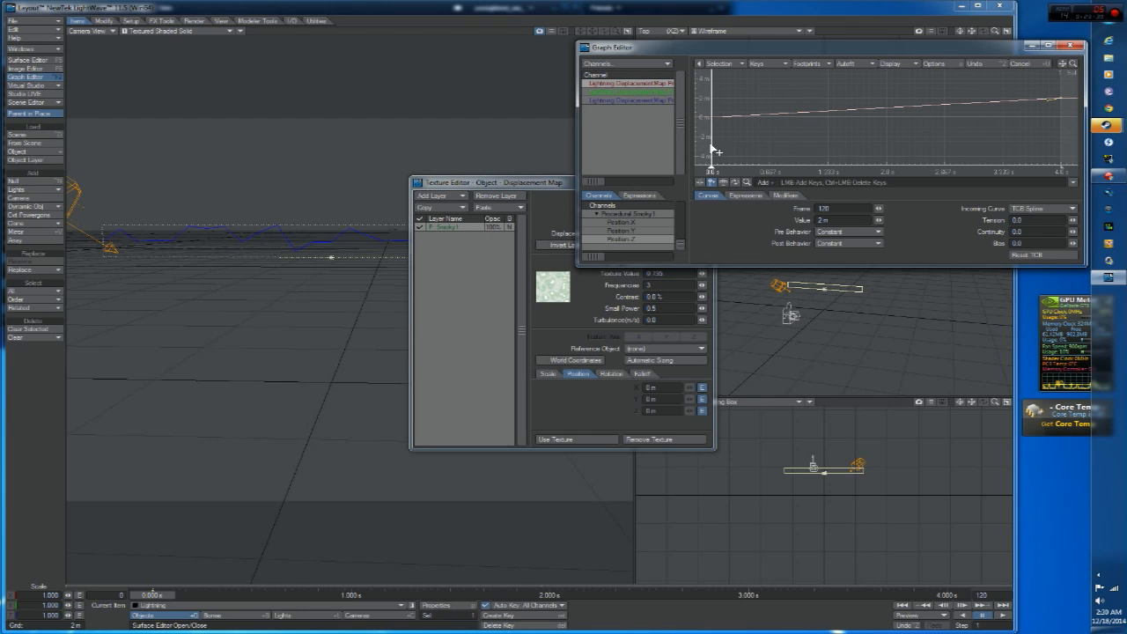
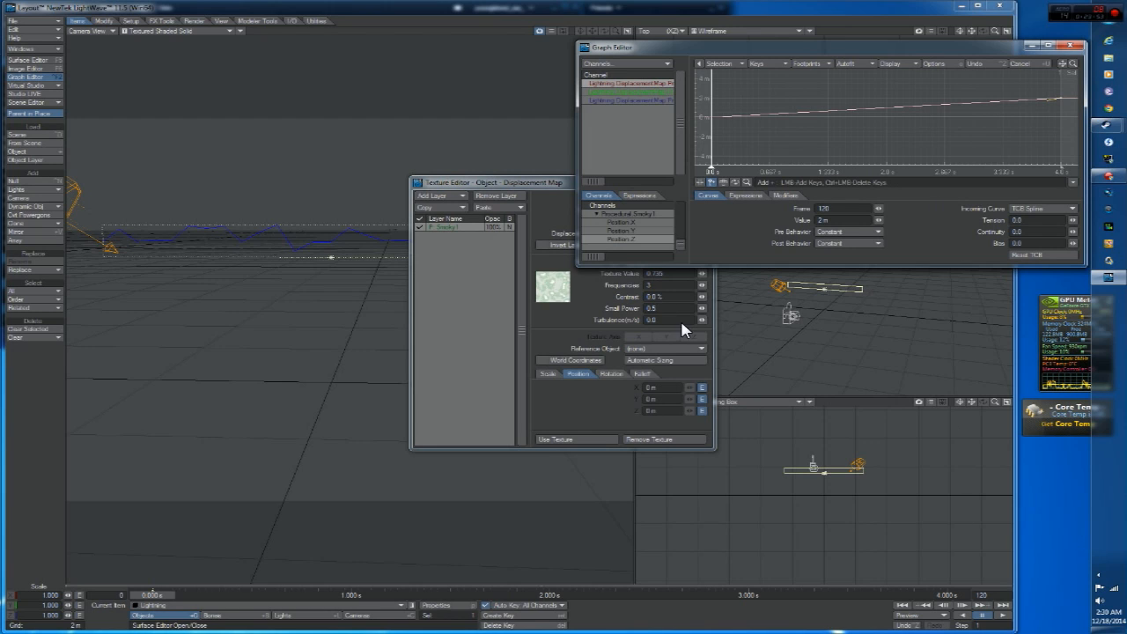
- Close the Graph Editor, apply the displacement texture, and play the animation before returning to frame 0
{"action": "left_click", "coordinate": [1070, 50]}
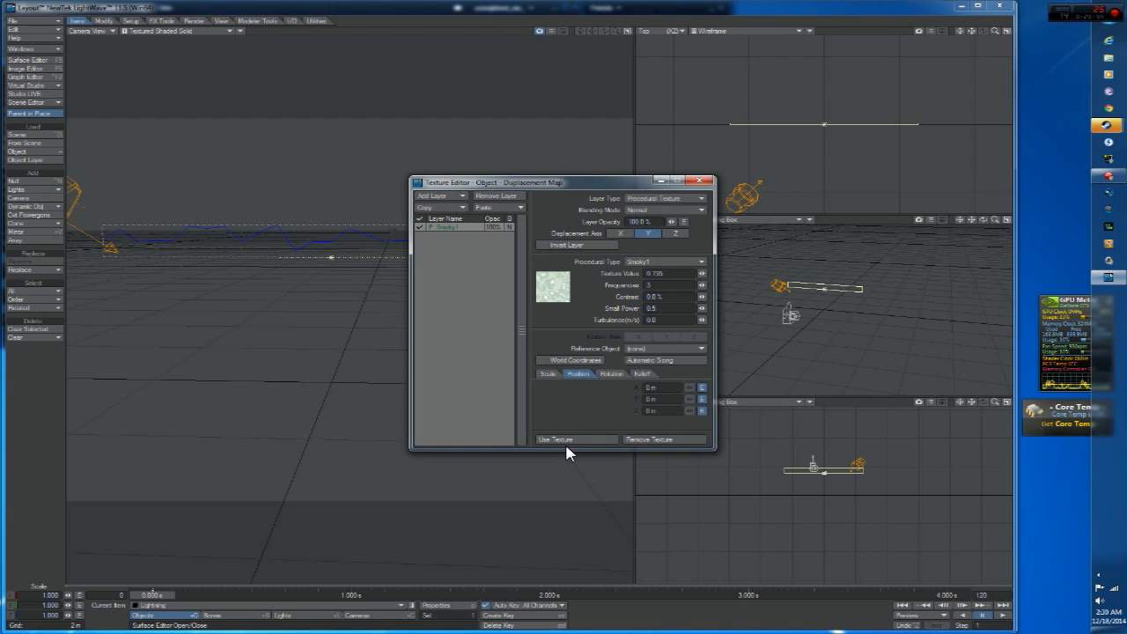
{"action": "left_click", "coordinate": [563, 438]}
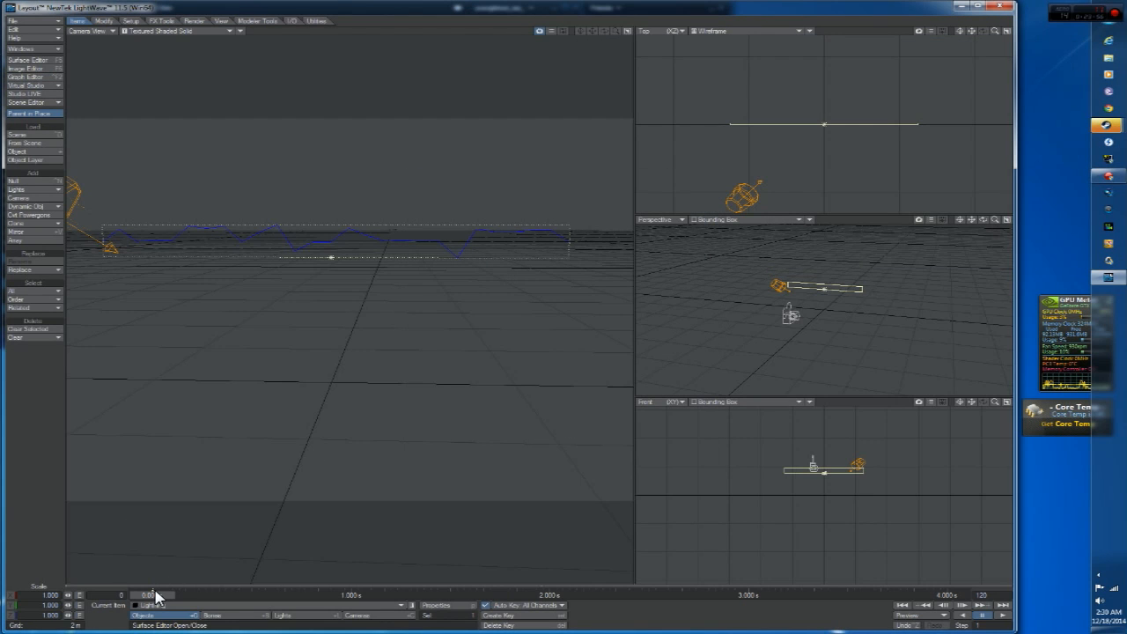
{"action": "mouse_move", "coordinate": [156, 596]}
{"action": "left_mouse_down"}
{"action": "mouse_move", "coordinate": [824, 595]}
{"action": "mouse_move", "coordinate": [154, 595]}
{"action": "left_mouse_up"}
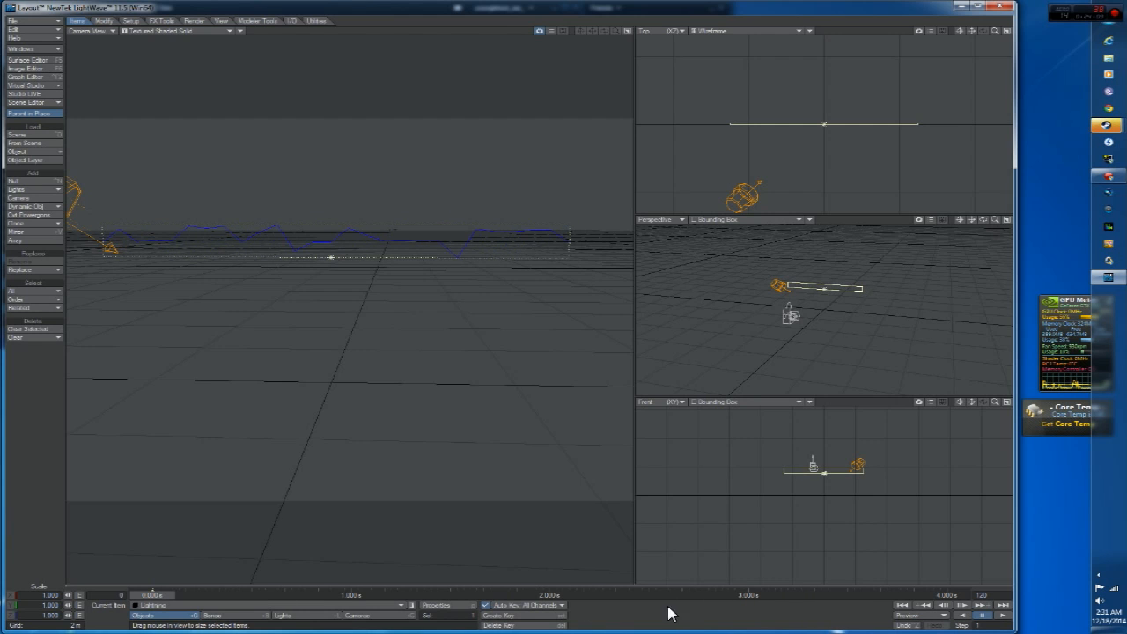
{"action": "left_click", "coordinate": [1004, 616]}
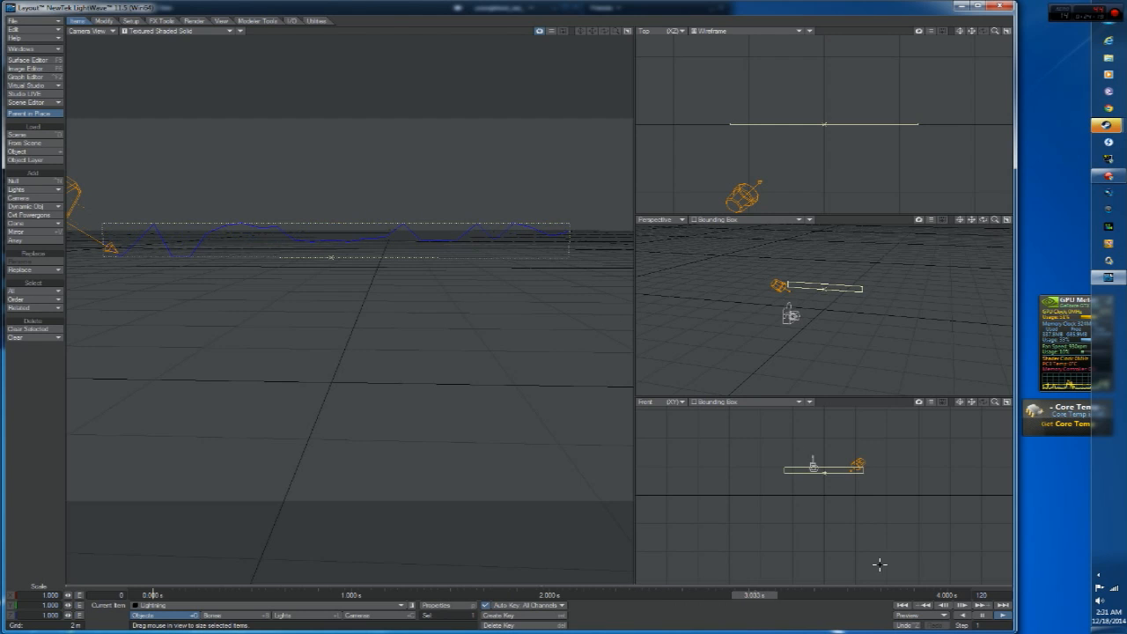
{"action": "left_click", "coordinate": [984, 617]}
{"action": "left_click_drag", "start_coordinate": [816, 595], "coordinate": [141, 595]}
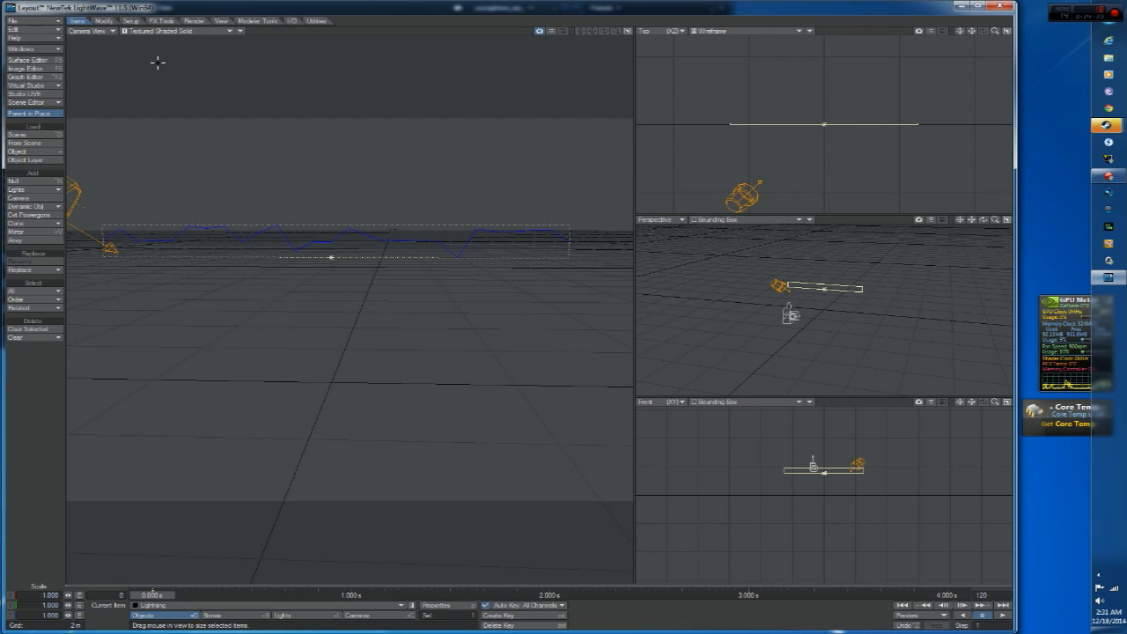
- Review the Lightning surface's advanced and basic settings, and close the Surface Editor
{"action": "left_click", "coordinate": [28, 60]}
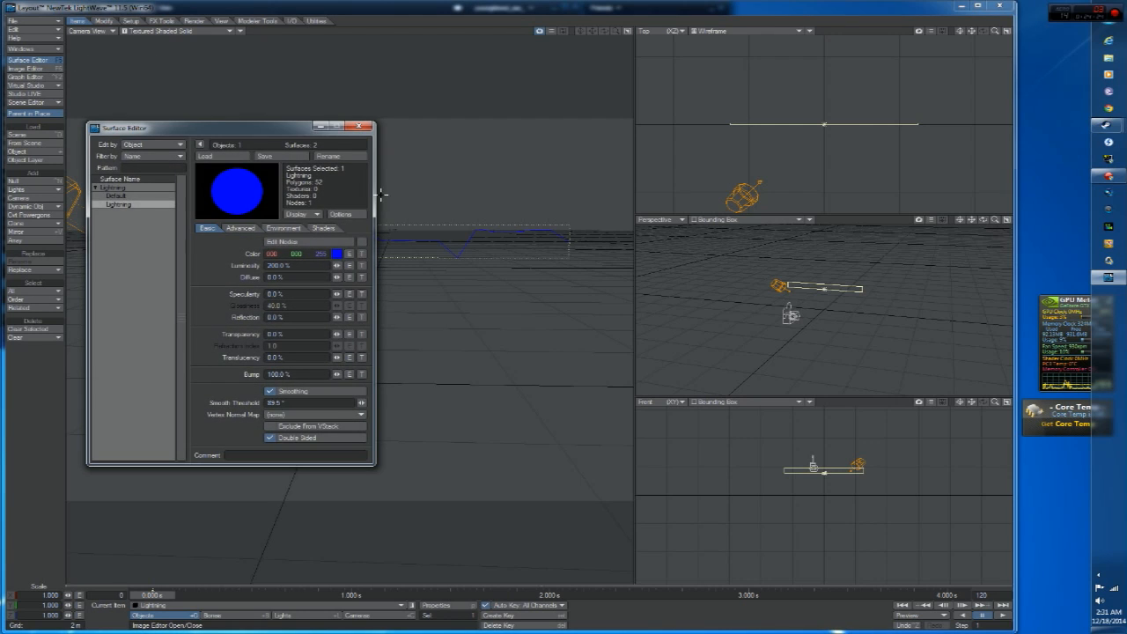
{"action": "left_click", "coordinate": [244, 230]}
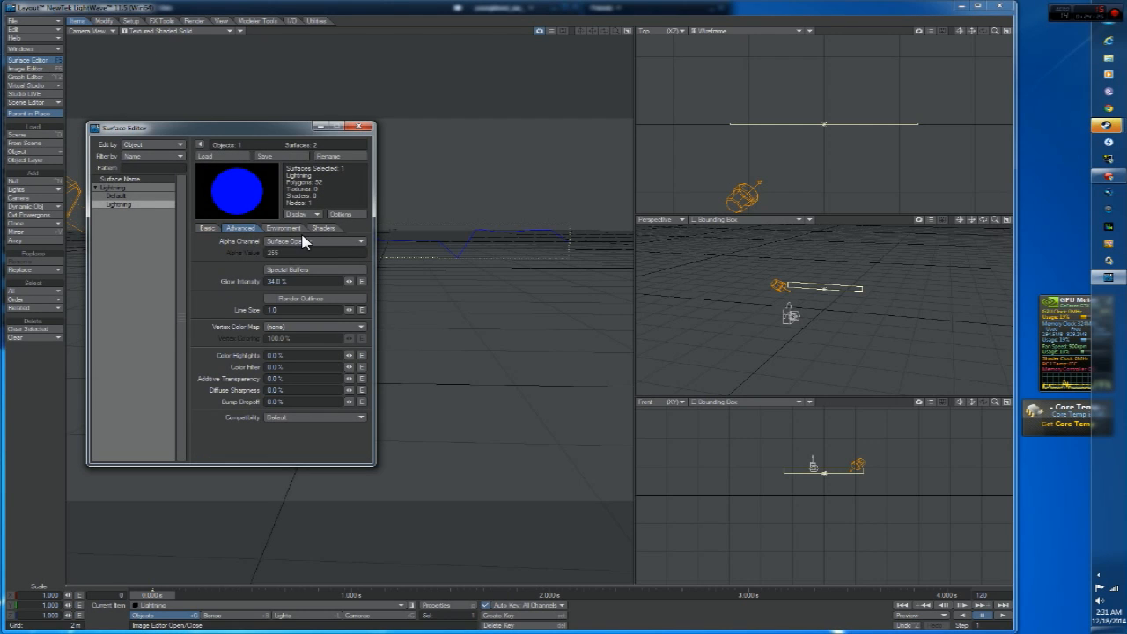
{"action": "left_click", "coordinate": [208, 229]}
{"action": "left_click", "coordinate": [357, 127]}
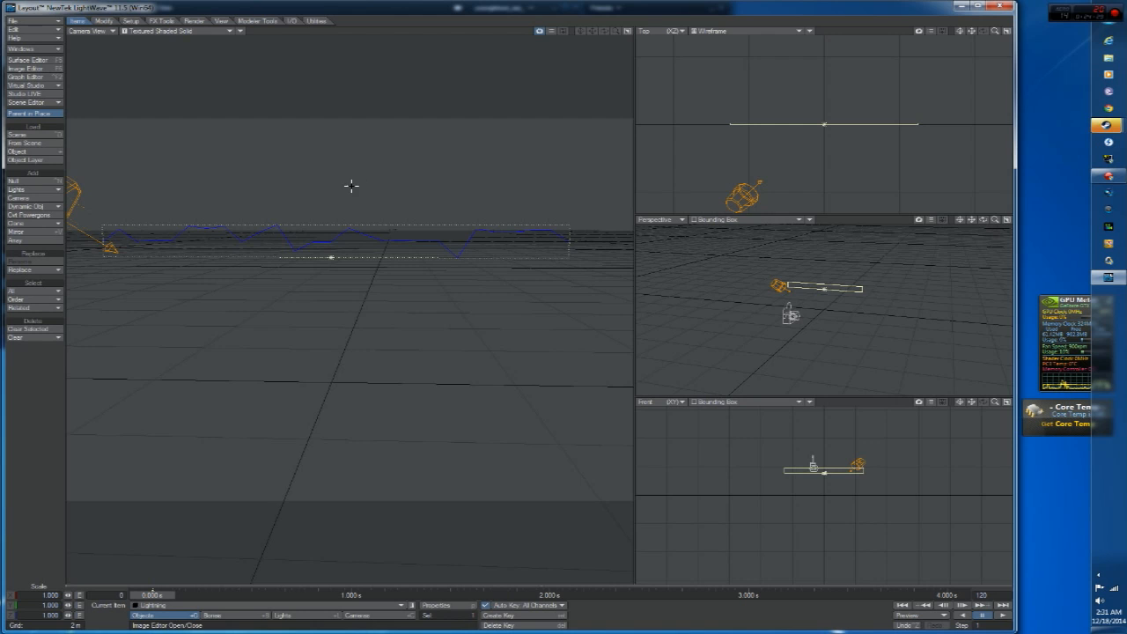
- Reopen the position envelopes of the Lightning object's displacement texture and set the frame 120 key to 10 m
{"action": "key", "text": "p"}
{"action": "left_click", "coordinate": [800, 275]}
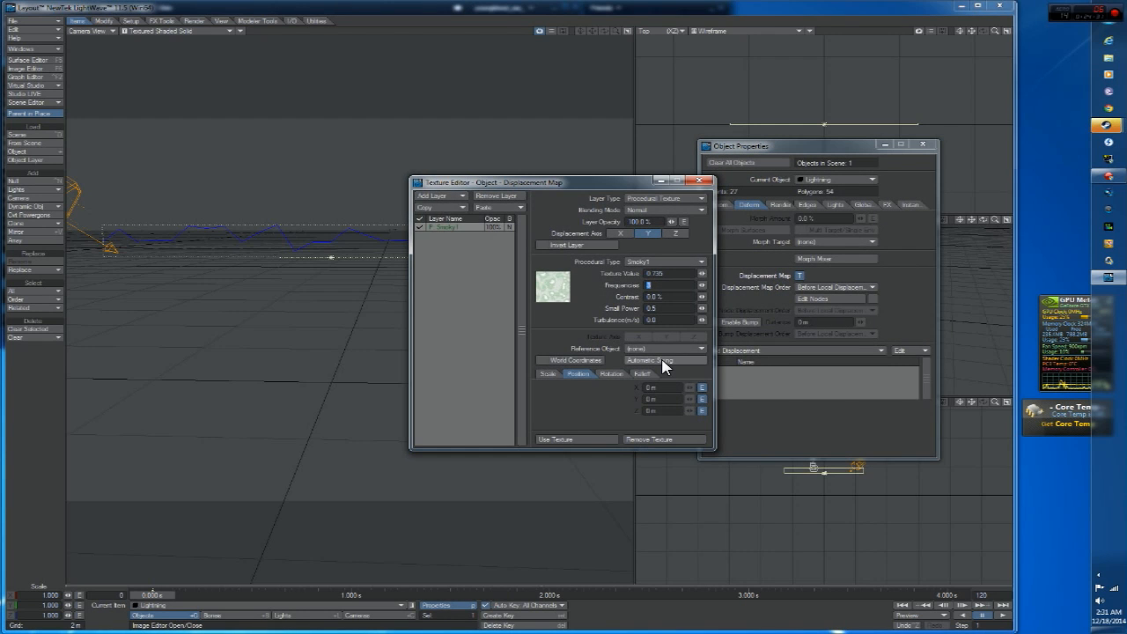
{"action": "left_click", "coordinate": [701, 389]}
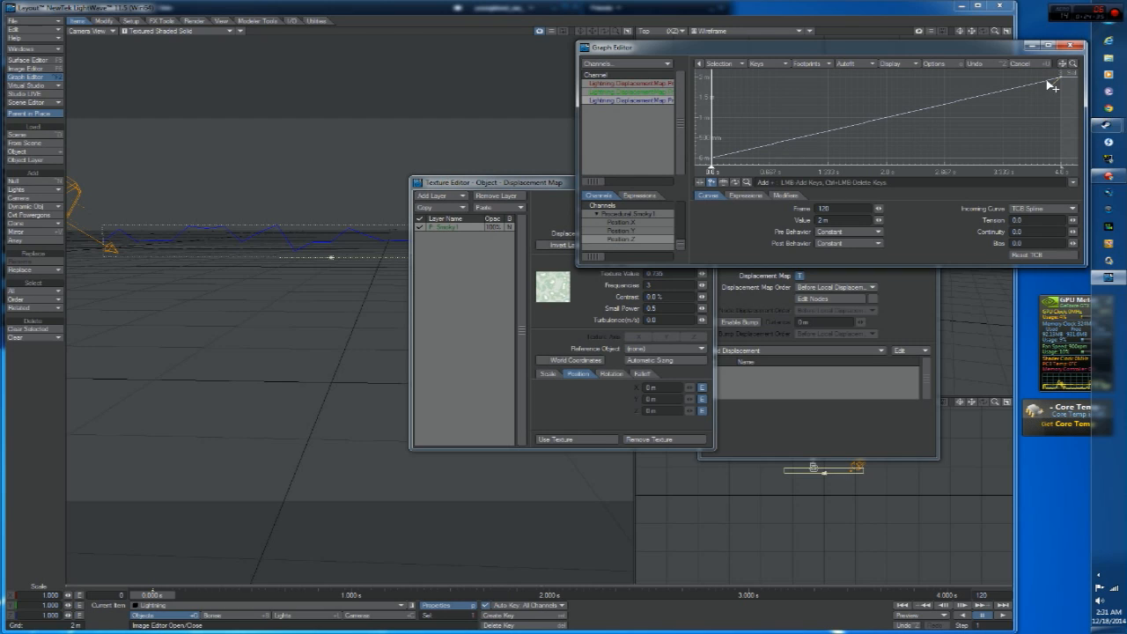
{"action": "left_click", "coordinate": [843, 220]}
{"action": "type", "text": "10"}
{"action": "key", "text": "Return"}
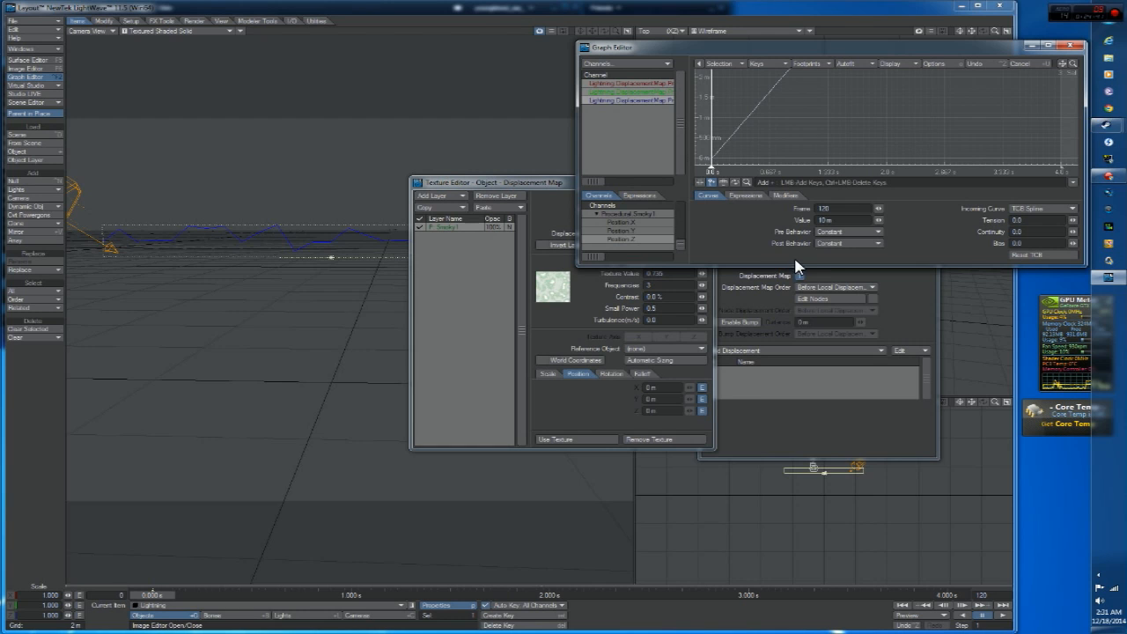
- Apply the edited displacement texture, close the open editors, and preview the faster lightning animation before returning to frame 0
{"action": "left_click", "coordinate": [1073, 44]}
{"action": "left_click", "coordinate": [585, 439]}
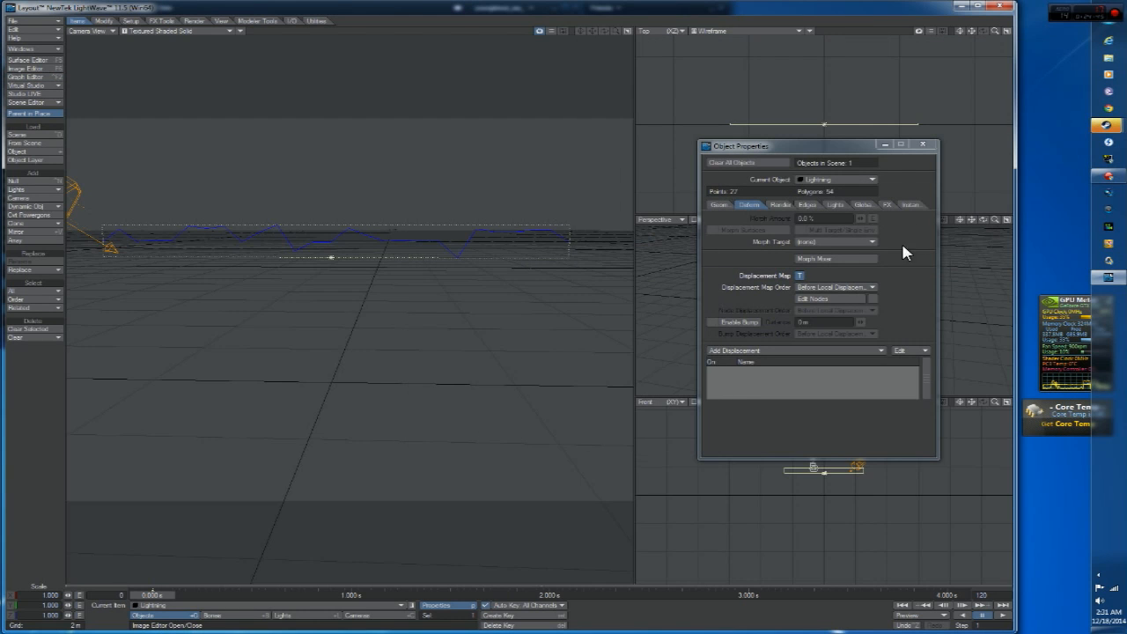
{"action": "left_click", "coordinate": [922, 144]}
{"action": "left_click", "coordinate": [1003, 615]}
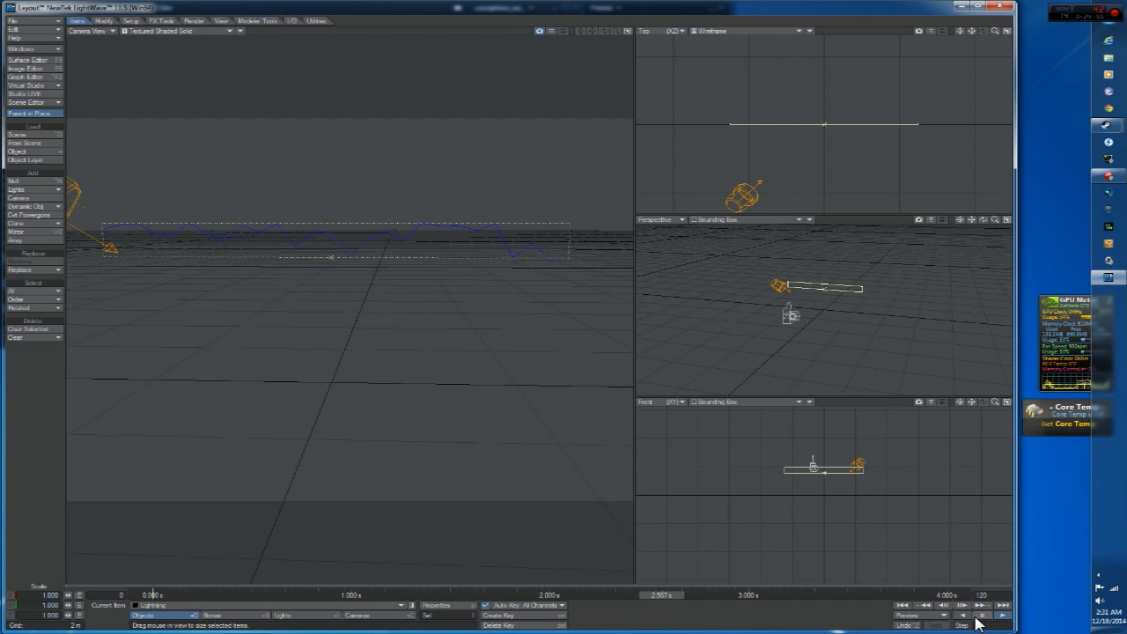
{"action": "left_click_drag", "start_coordinate": [668, 595], "coordinate": [153, 595]}
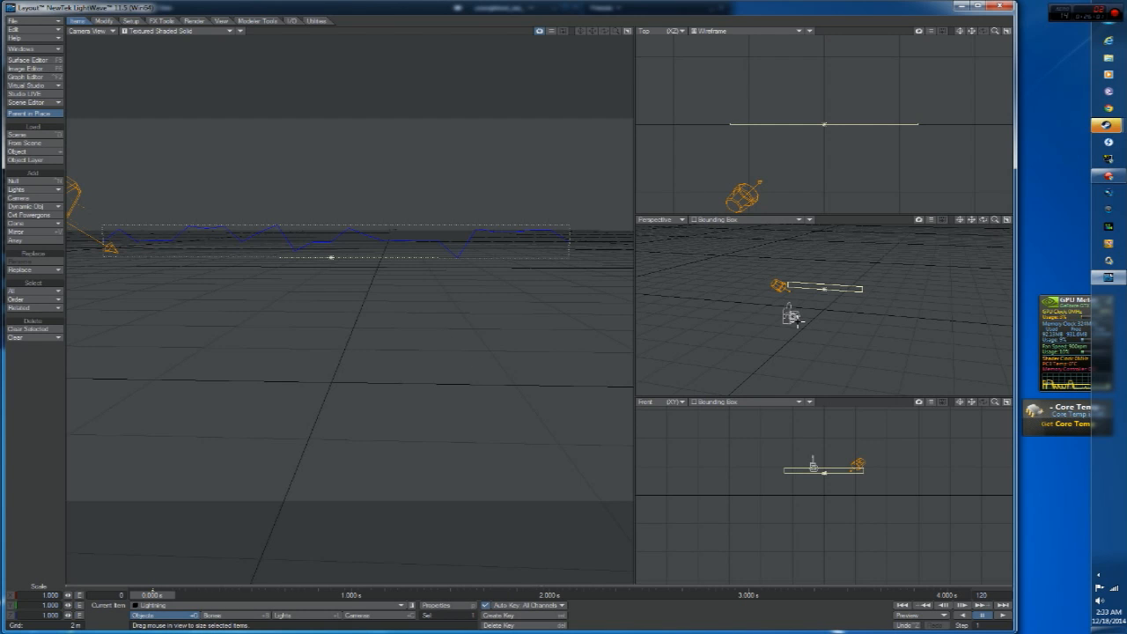
- Select the camera and zoom out the Top view to show its whole field of view
{"action": "left_click", "coordinate": [792, 317]}
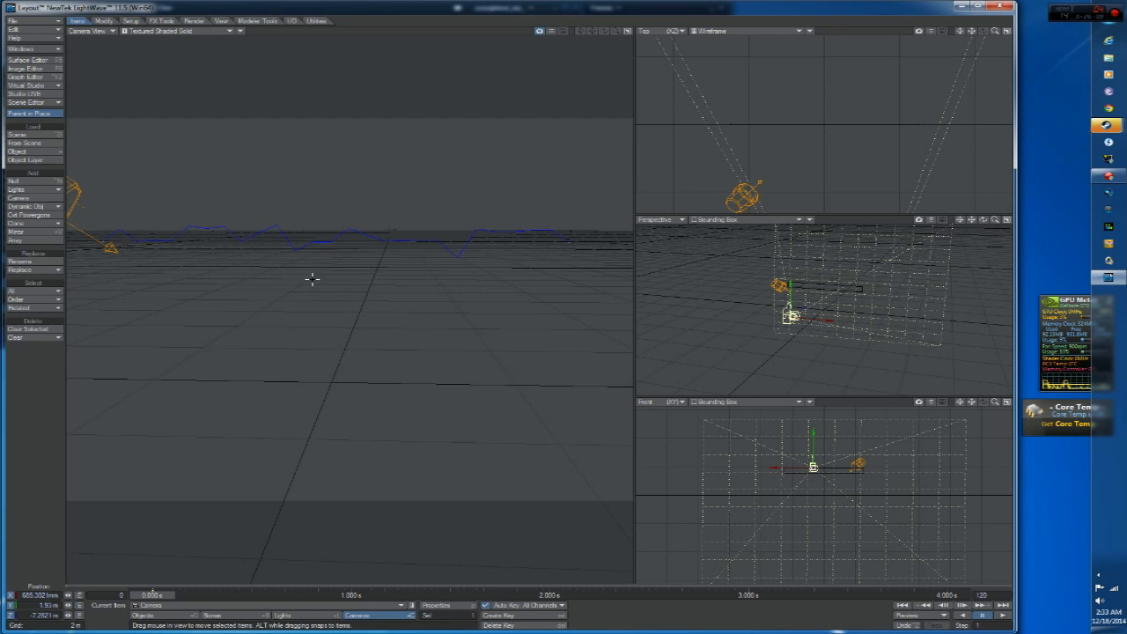
{"action": "left_click", "coordinate": [271, 232]}
{"action": "key", "text": "shift+h"}
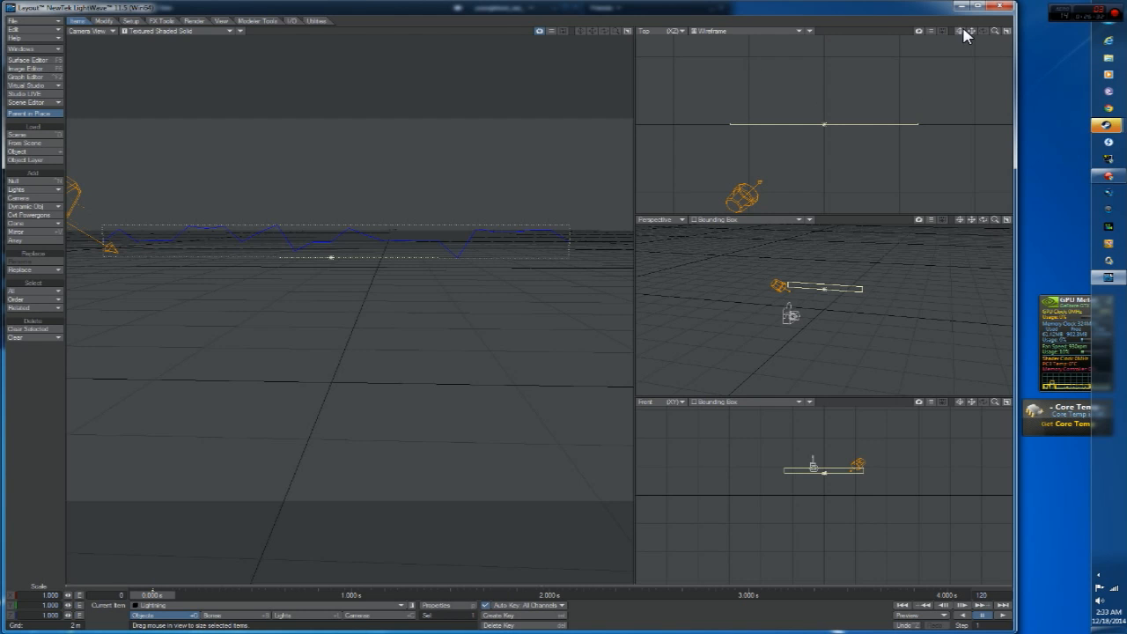
{"action": "left_click_drag", "start_coordinate": [994, 31], "coordinate": [994, 62]}
{"action": "left_click", "coordinate": [866, 153]}
{"action": "key", "text": "shift+c"}
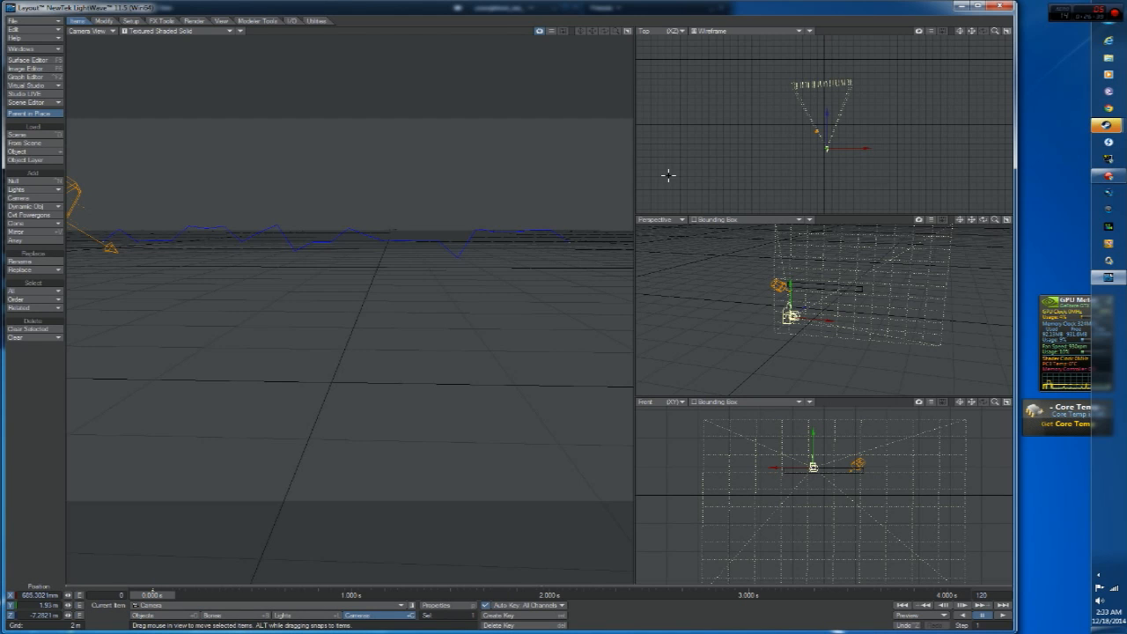
- Save the scene as Lightning in the Scenes folder of 05-Warzone
{"action": "left_click", "coordinate": [22, 20]}
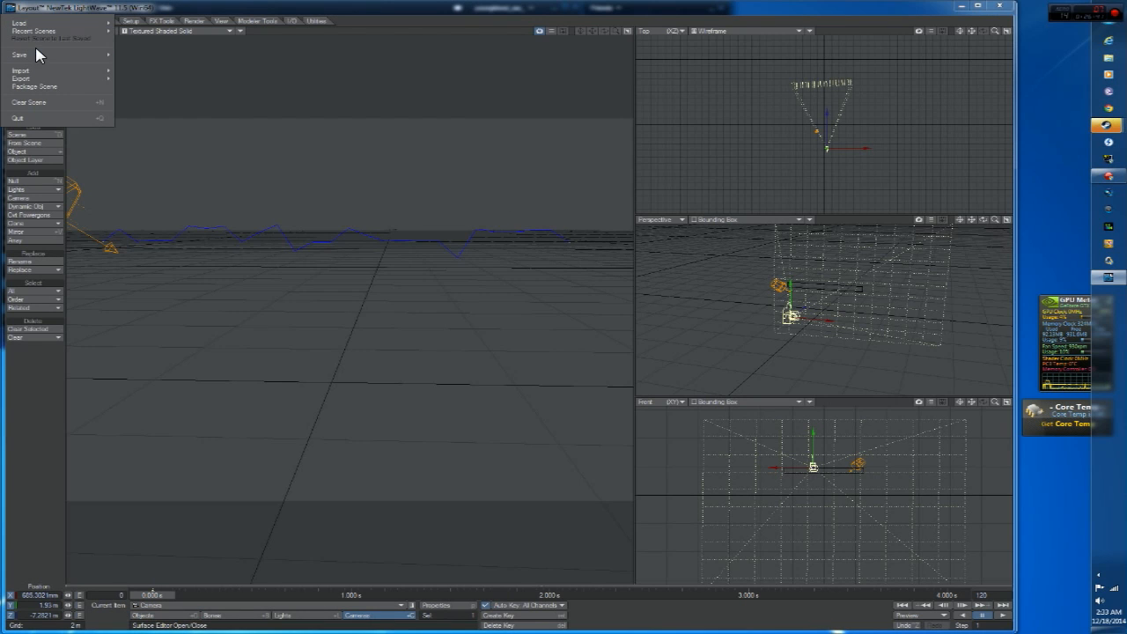
{"action": "mouse_move", "coordinate": [67, 55]}
{"action": "left_click", "coordinate": [165, 60]}
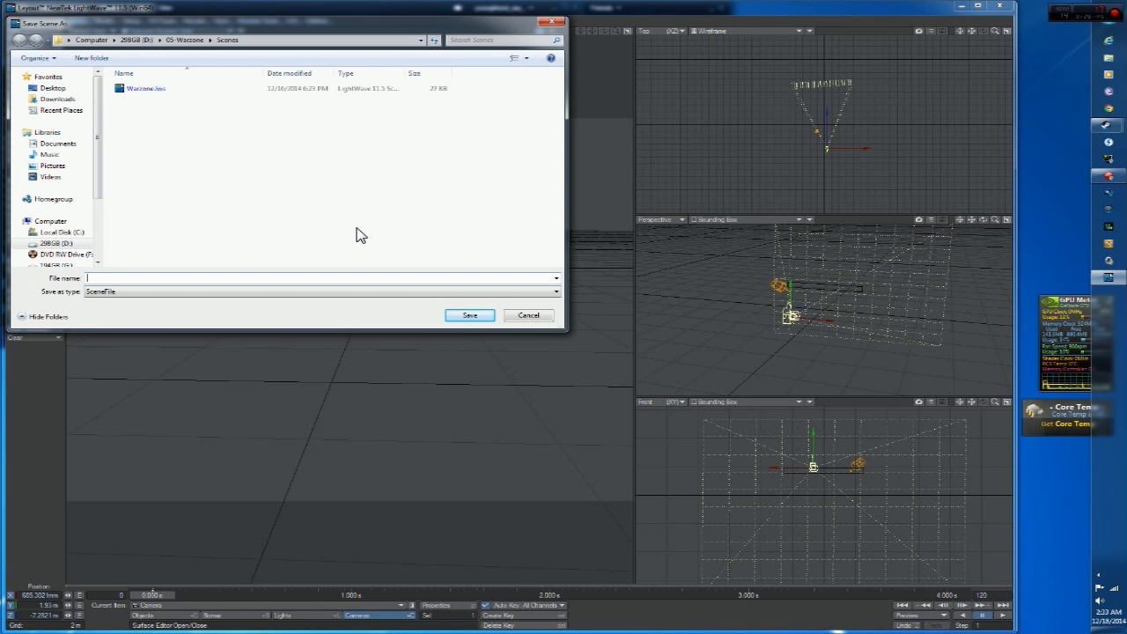
{"action": "type", "text": "Lightning"}
{"action": "key", "text": "Return"}
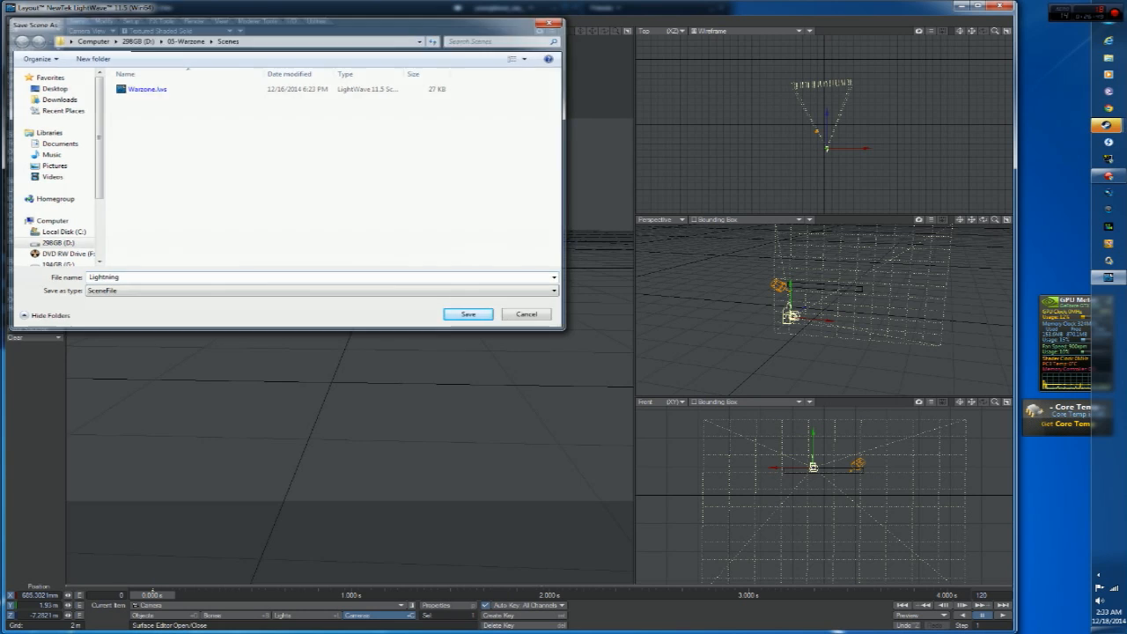
- Save all objects of the Lightning scene and quit Layout
{"action": "left_click", "coordinate": [1002, 5]}
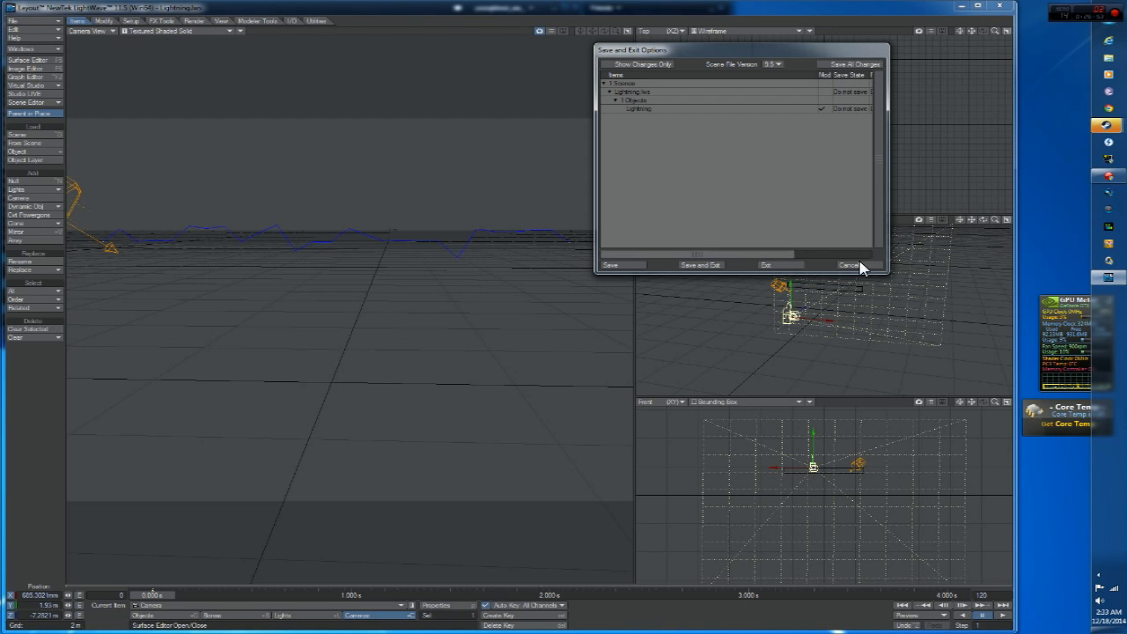
{"action": "left_click", "coordinate": [867, 265]}
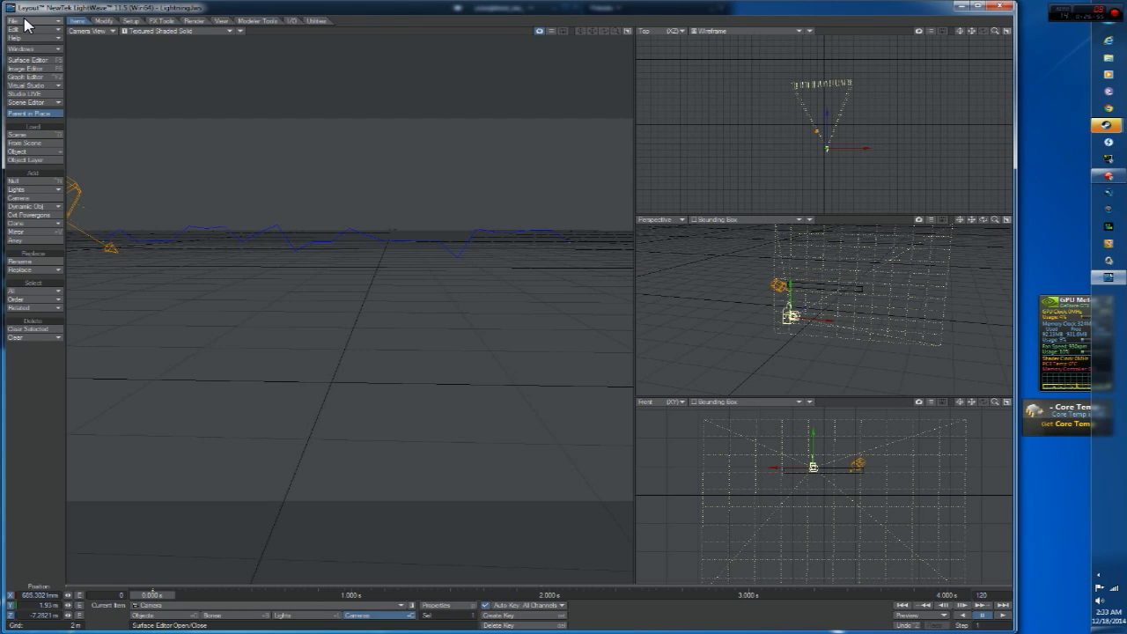
{"action": "left_click", "coordinate": [20, 20]}
{"action": "mouse_move", "coordinate": [80, 50]}
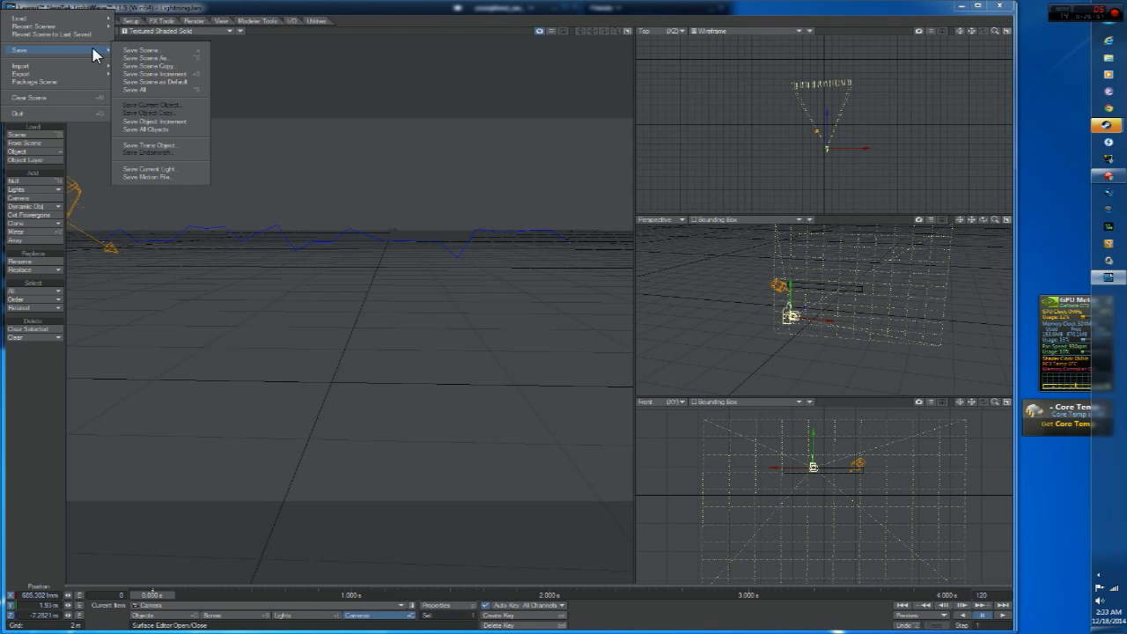
{"action": "left_click", "coordinate": [175, 129]}
{"action": "left_click", "coordinate": [750, 67]}
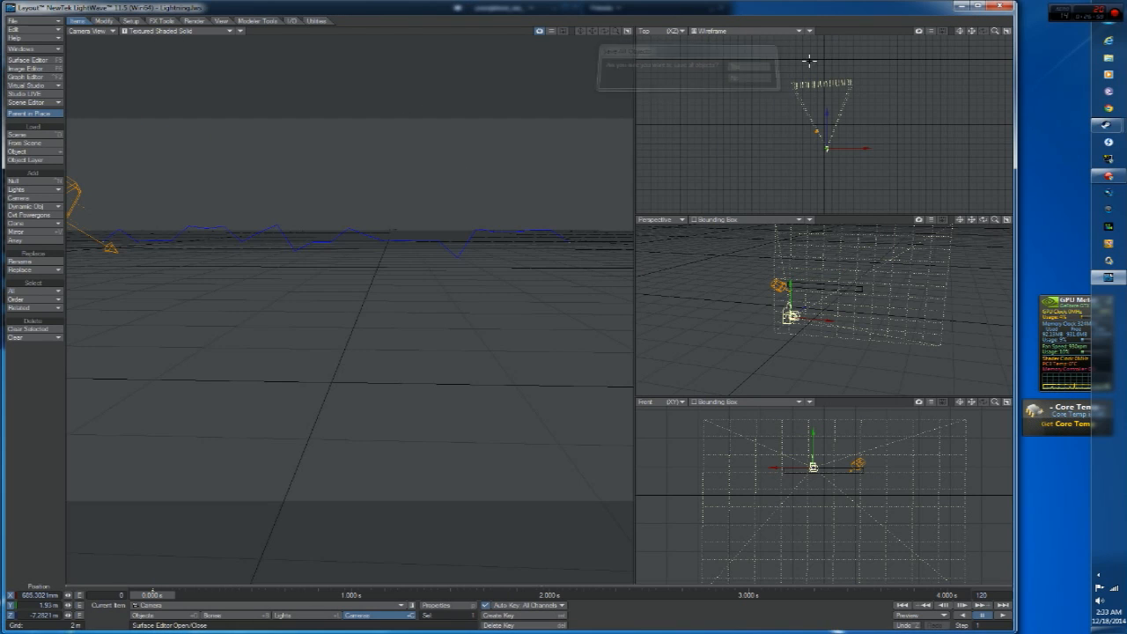
{"action": "left_click", "coordinate": [1000, 7]}
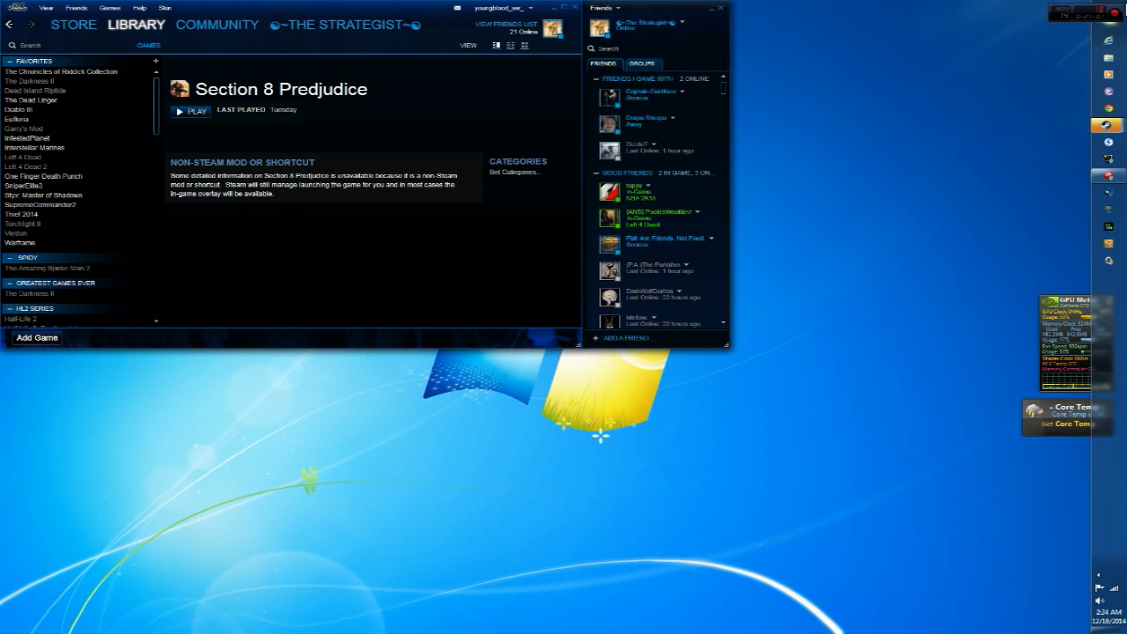
- Launch LightWave Modeler and load the Lightning object
{"action": "left_click", "coordinate": [1108, 14]}
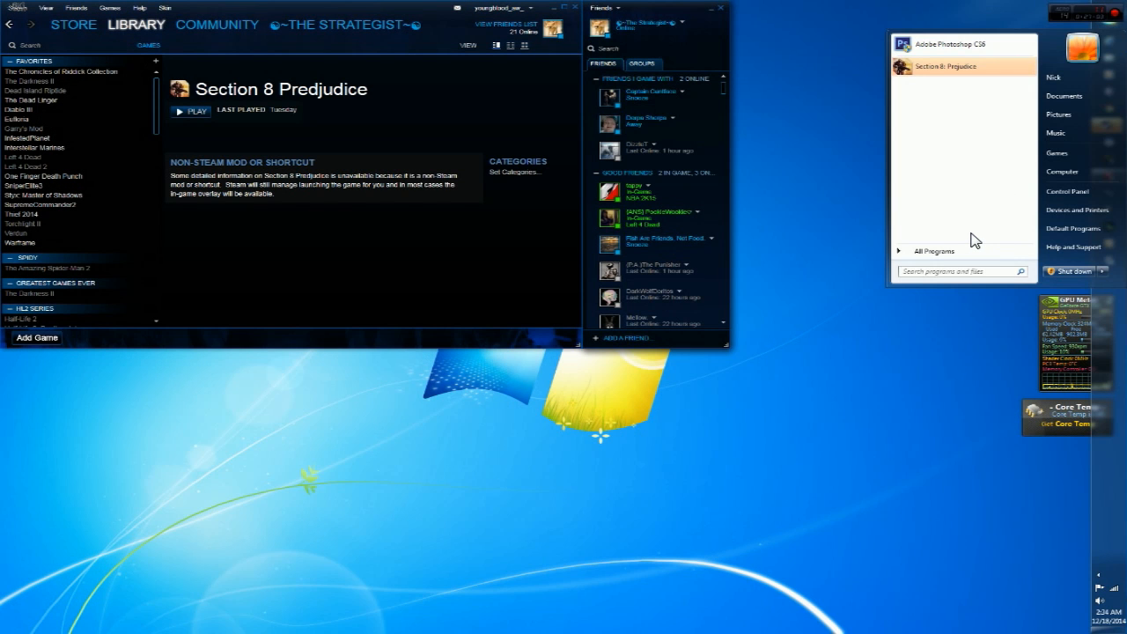
{"action": "type", "text": "mod"}
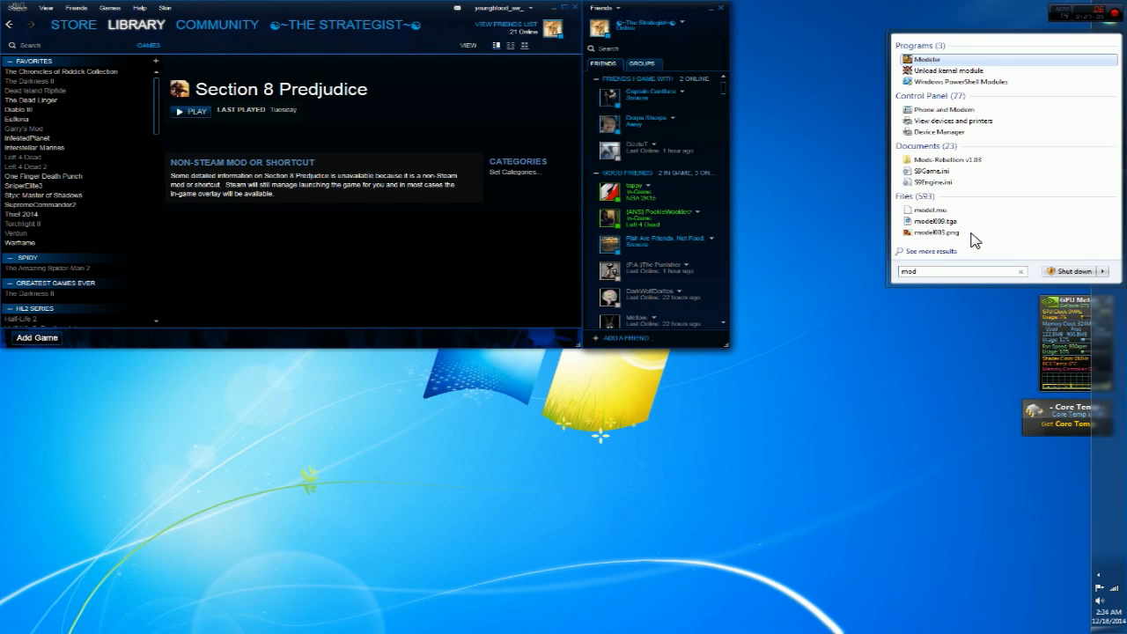
{"action": "key", "text": "Return"}
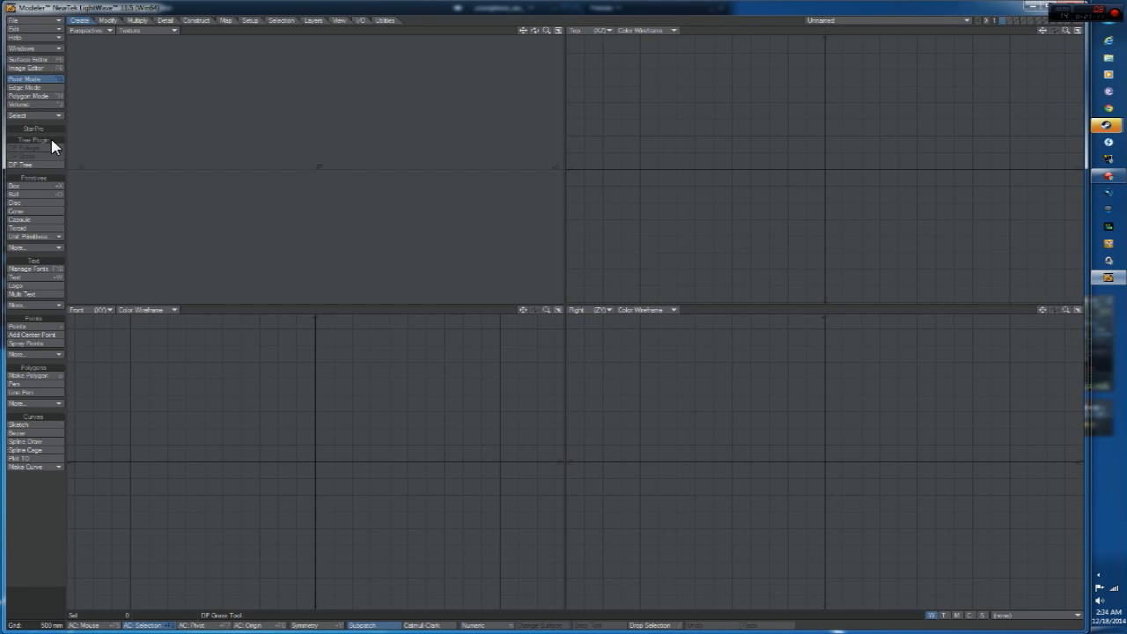
{"action": "left_click", "coordinate": [23, 20]}
{"action": "left_click", "coordinate": [35, 25]}
{"action": "double_click", "coordinate": [202, 102]}
{"action": "left_click_drag", "start_coordinate": [536, 31], "coordinate": [538, 75]}
{"action": "left_click_drag", "start_coordinate": [546, 31], "coordinate": [561, 71]}
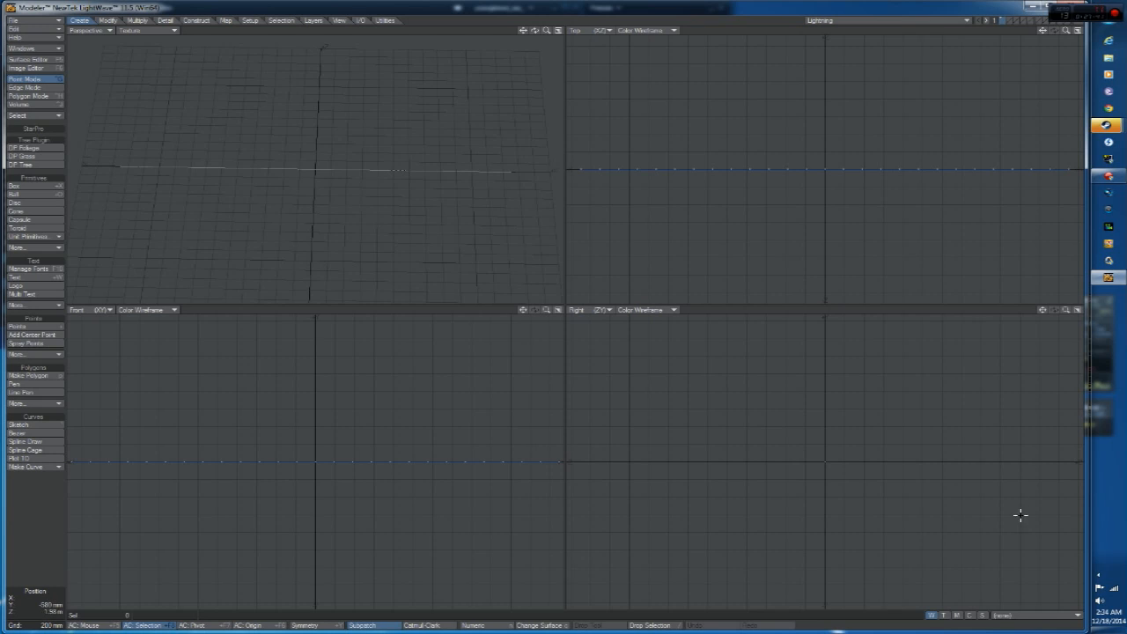
- Examine the map choices offered for the weight, texture, morph, color and selection vertex map types
{"action": "left_click", "coordinate": [957, 613]}
{"action": "mouse_move", "coordinate": [1065, 310]}
{"action": "left_mouse_down"}
{"action": "mouse_move", "coordinate": [1100, 311]}
{"action": "mouse_move", "coordinate": [1064, 311]}
{"action": "left_mouse_up"}
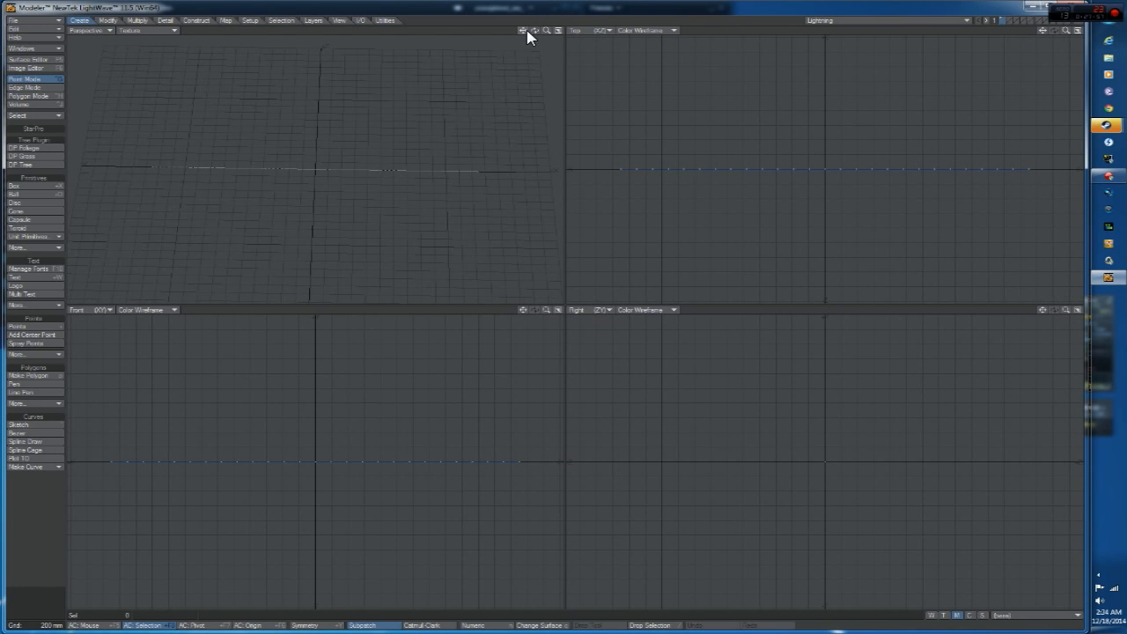
{"action": "left_click_drag", "start_coordinate": [535, 31], "coordinate": [535, 91]}
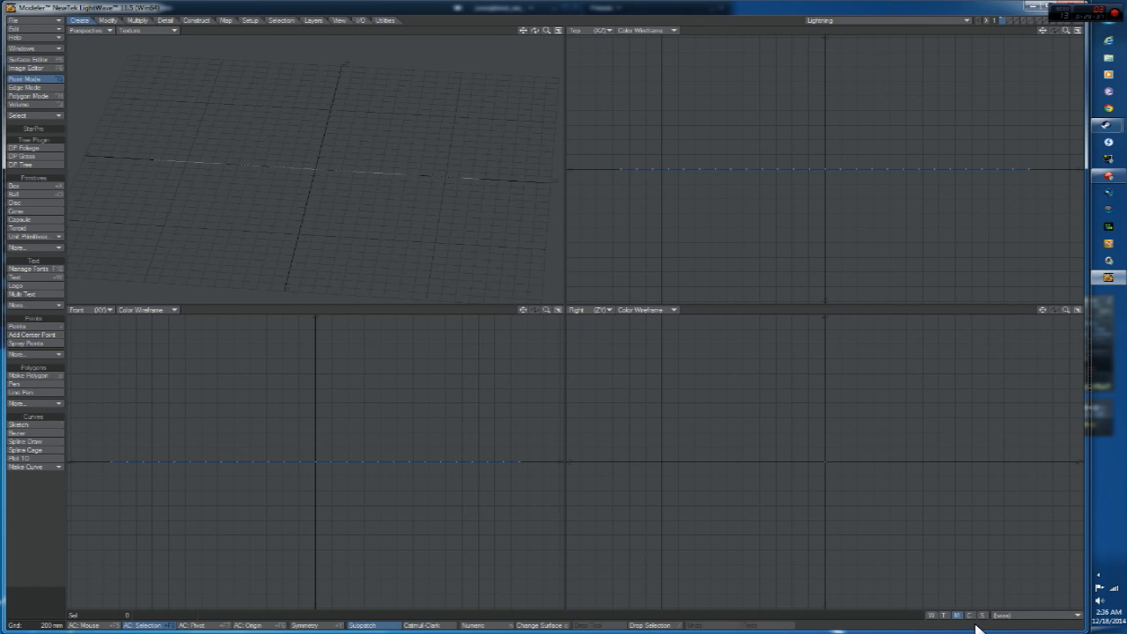
{"action": "left_click", "coordinate": [1024, 615]}
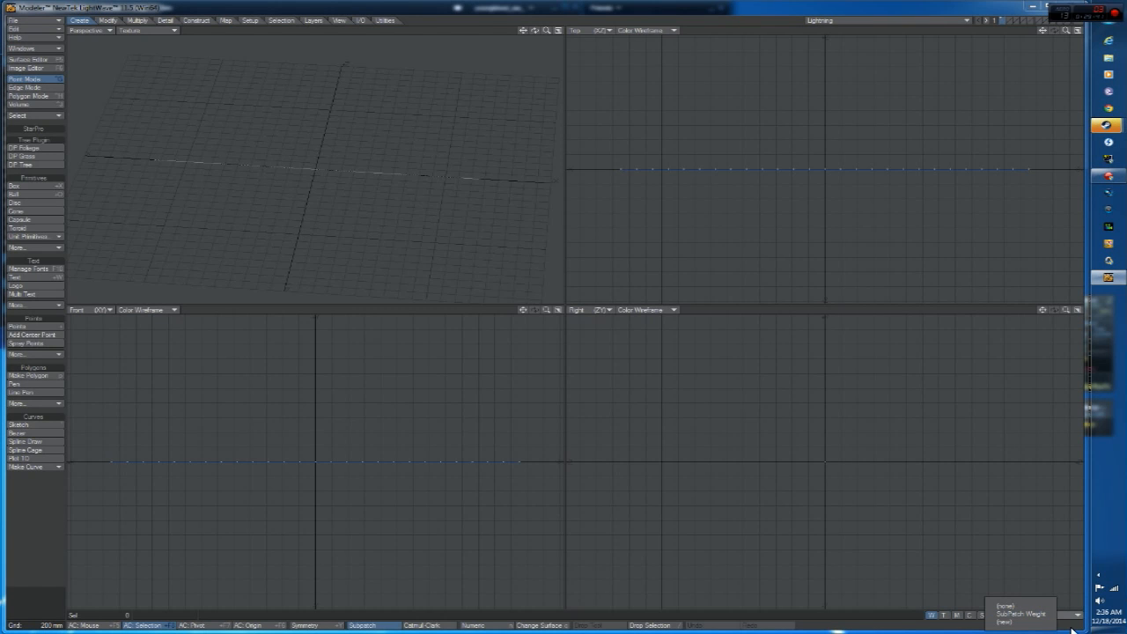
{"action": "left_click", "coordinate": [1072, 630]}
{"action": "left_click", "coordinate": [944, 615]}
{"action": "left_click", "coordinate": [1024, 615]}
{"action": "left_click", "coordinate": [1066, 625]}
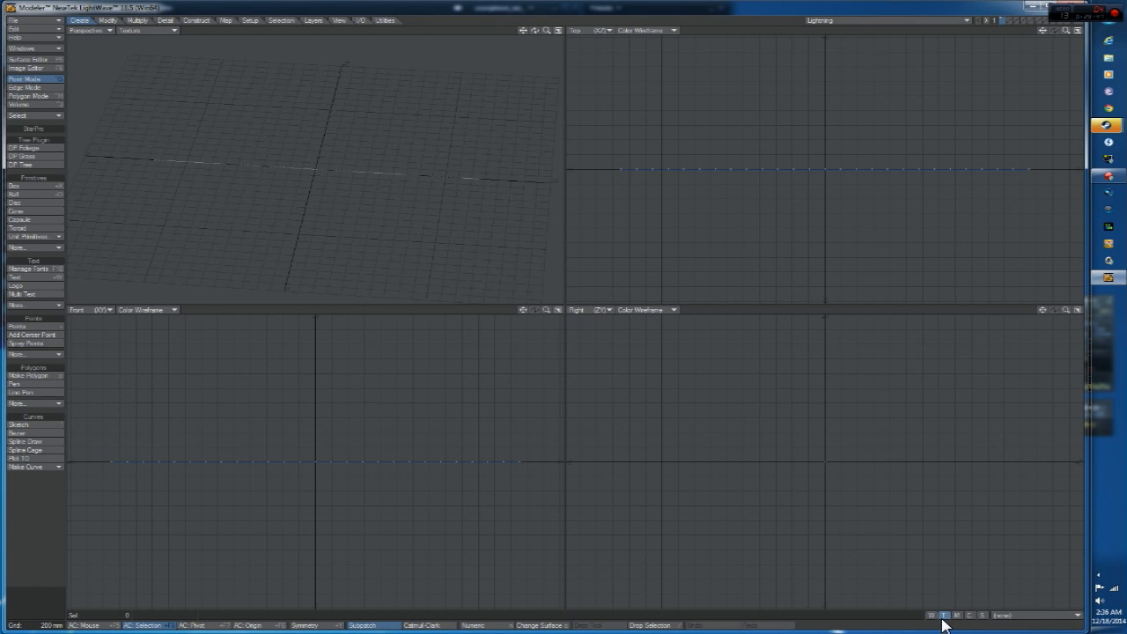
{"action": "left_click", "coordinate": [956, 618]}
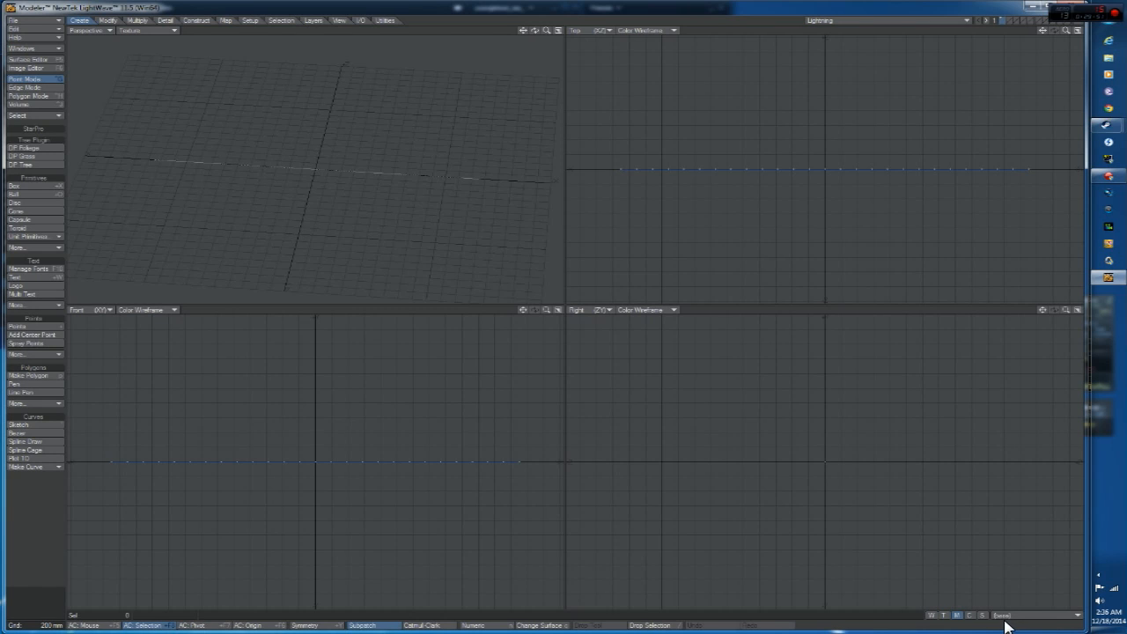
{"action": "left_click", "coordinate": [969, 615]}
{"action": "left_click", "coordinate": [1056, 616]}
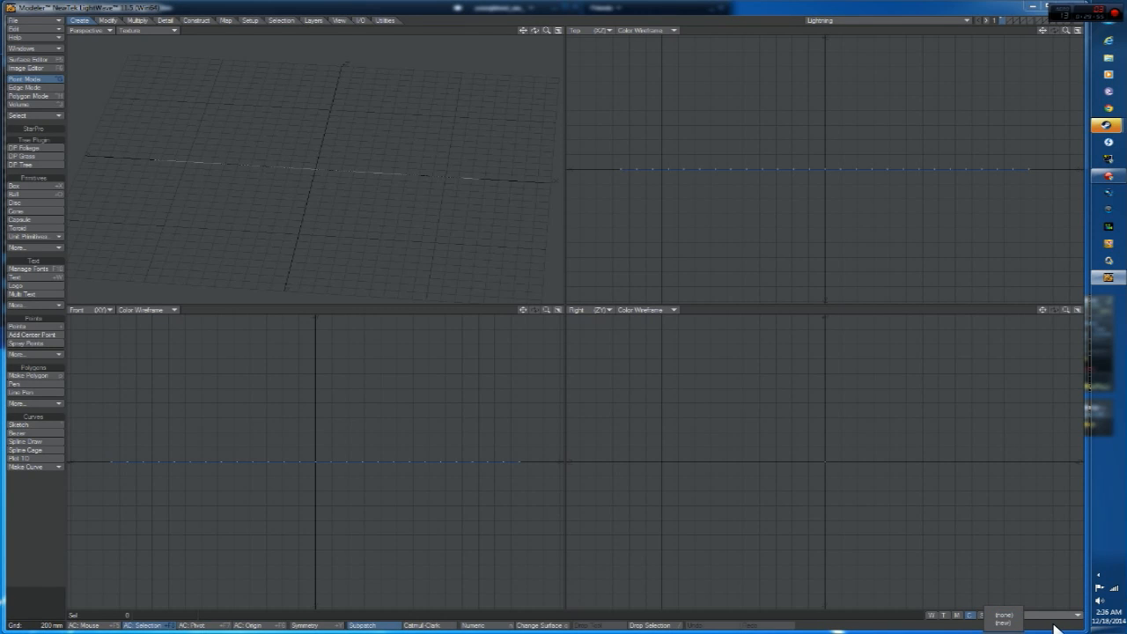
{"action": "left_click", "coordinate": [1053, 627]}
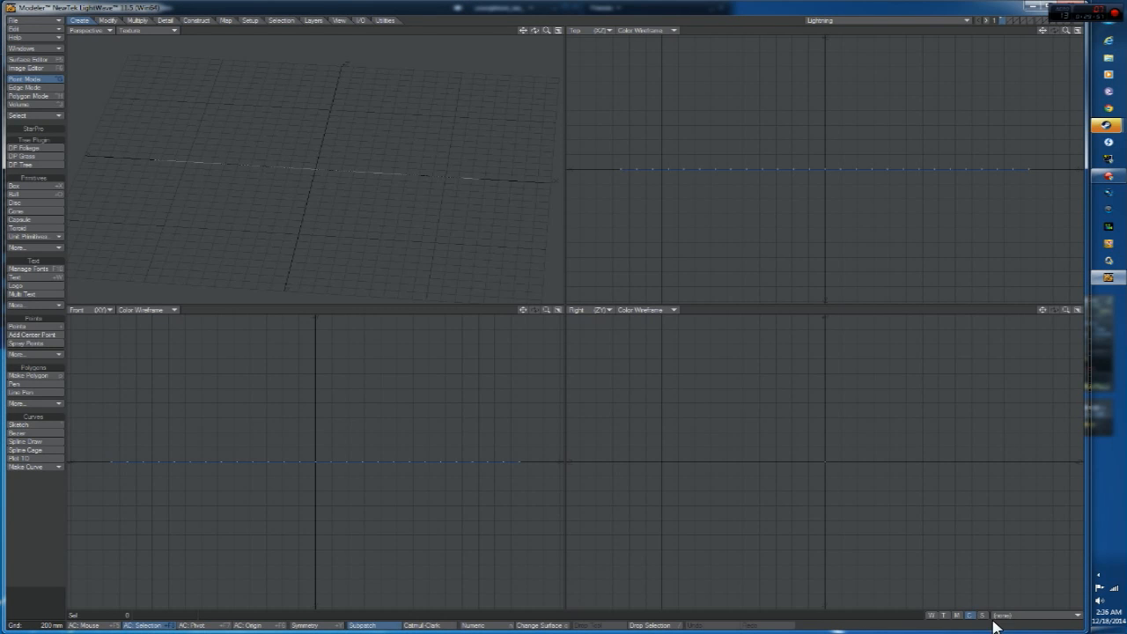
{"action": "left_click", "coordinate": [980, 617]}
{"action": "left_click", "coordinate": [969, 615]}
{"action": "left_click", "coordinate": [982, 615]}
{"action": "left_click", "coordinate": [1026, 625]}
- Create a new relative endomorph named Collapsed for the lightning line
{"action": "left_click", "coordinate": [956, 615]}
{"action": "left_click", "coordinate": [1032, 615]}
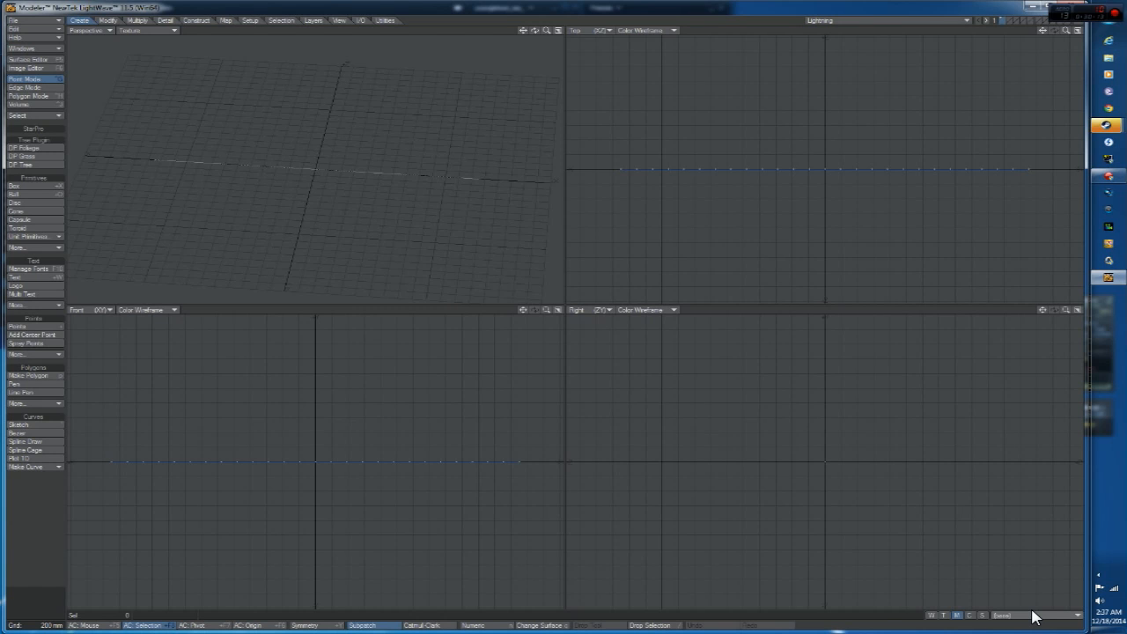
{"action": "left_click", "coordinate": [1032, 620]}
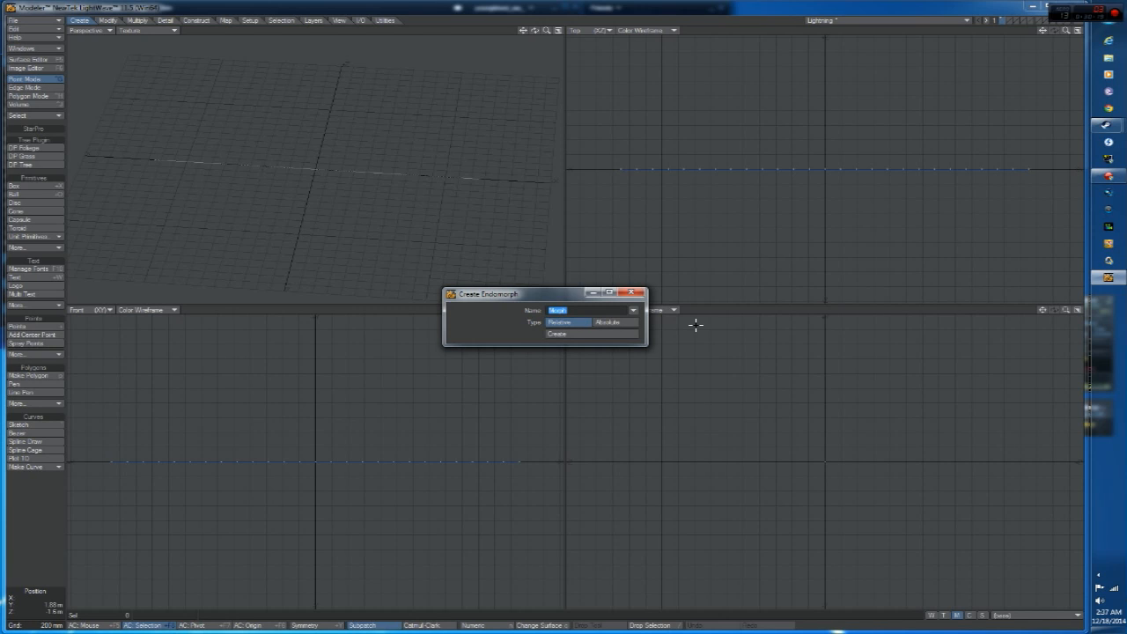
{"action": "type", "text": "tollapsed"}
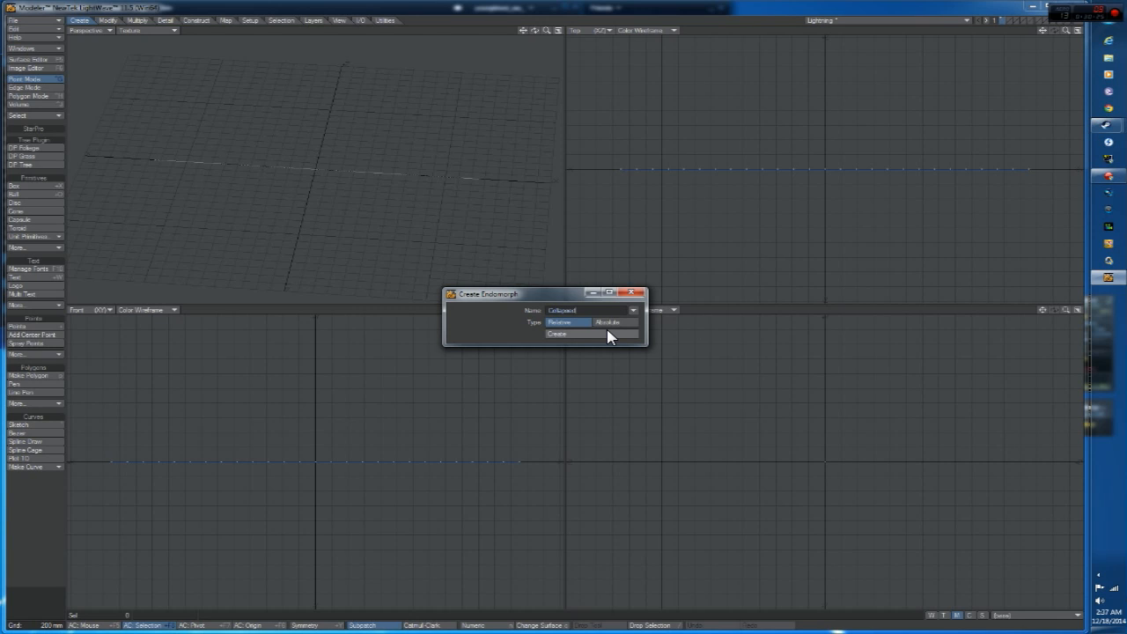
{"action": "left_click", "coordinate": [607, 334]}
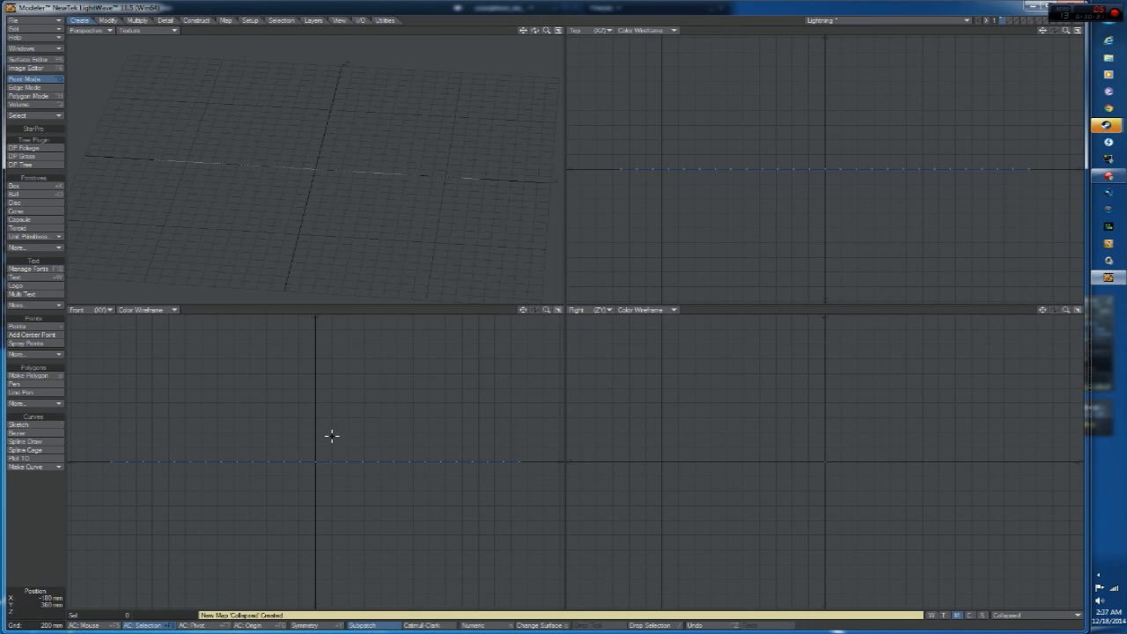
- Select the middle points of the line, move them straight up in the Front view, and deselect them
{"action": "right_click_drag", "start_coordinate": [339, 435], "coordinate": [408, 470]}
{"action": "key", "text": "t"}
{"action": "left_click_drag", "start_coordinate": [342, 433], "coordinate": [341, 327]}
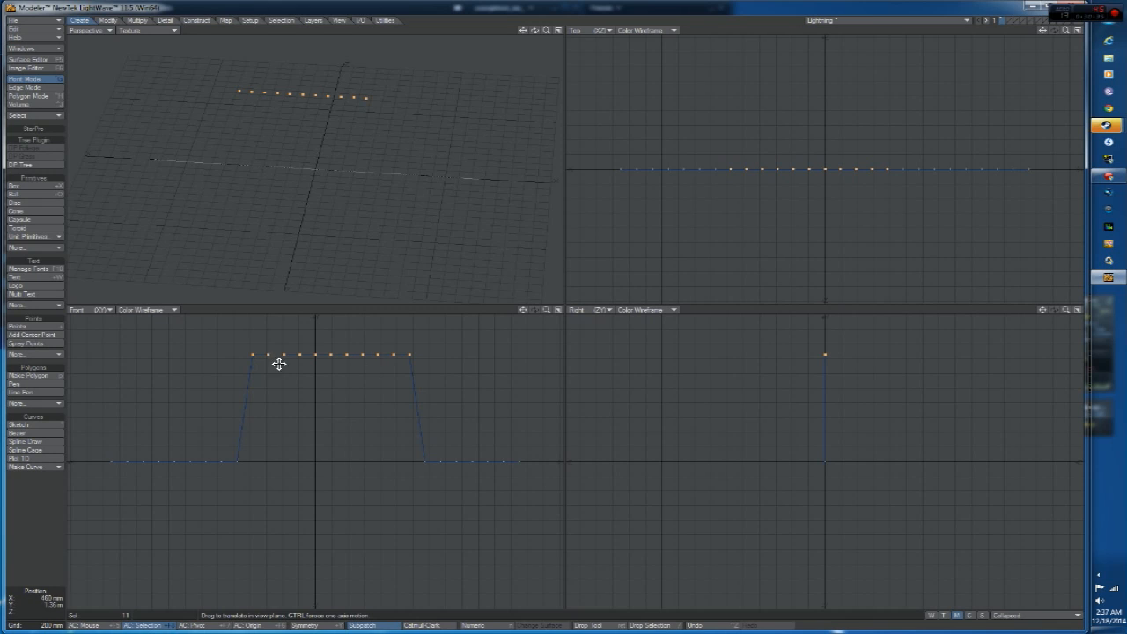
{"action": "left_click_drag", "start_coordinate": [839, 397], "coordinate": [625, 391]}
{"action": "key", "text": "u"}
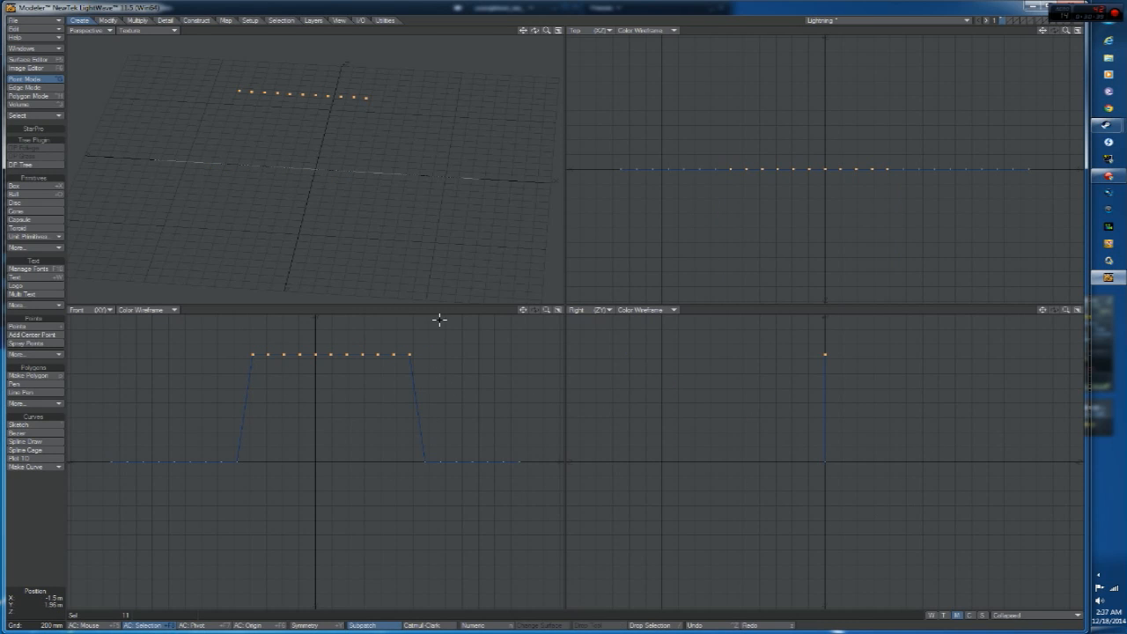
{"action": "key", "text": "slash"}
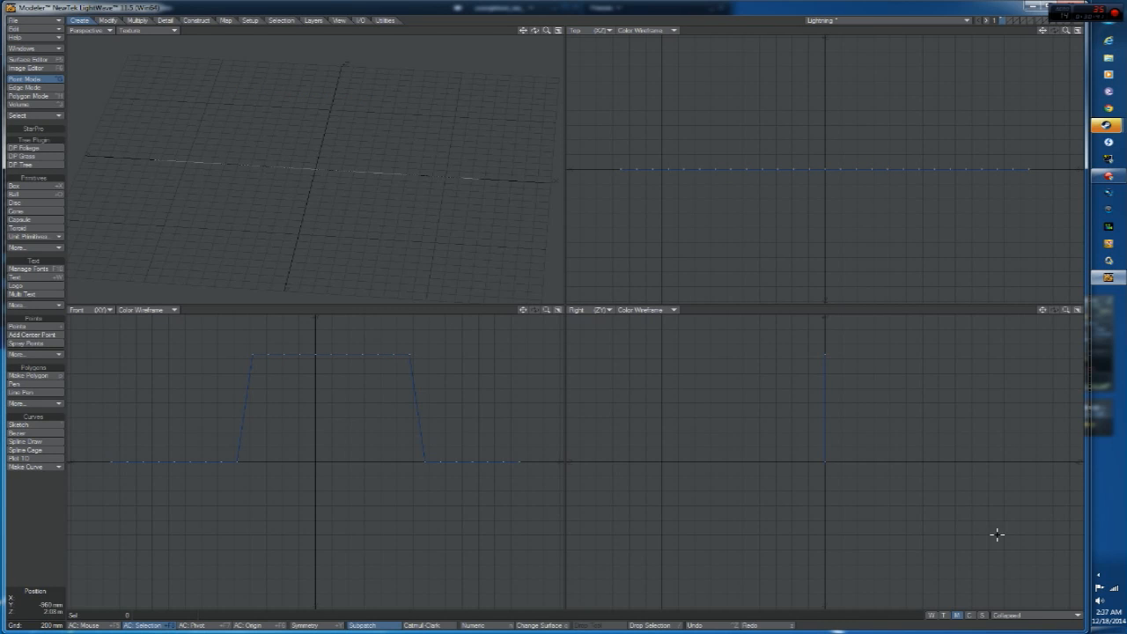
- Compare the base shape with the Collapsed morph, and undo the upward move of the middle points
{"action": "left_click", "coordinate": [1020, 615]}
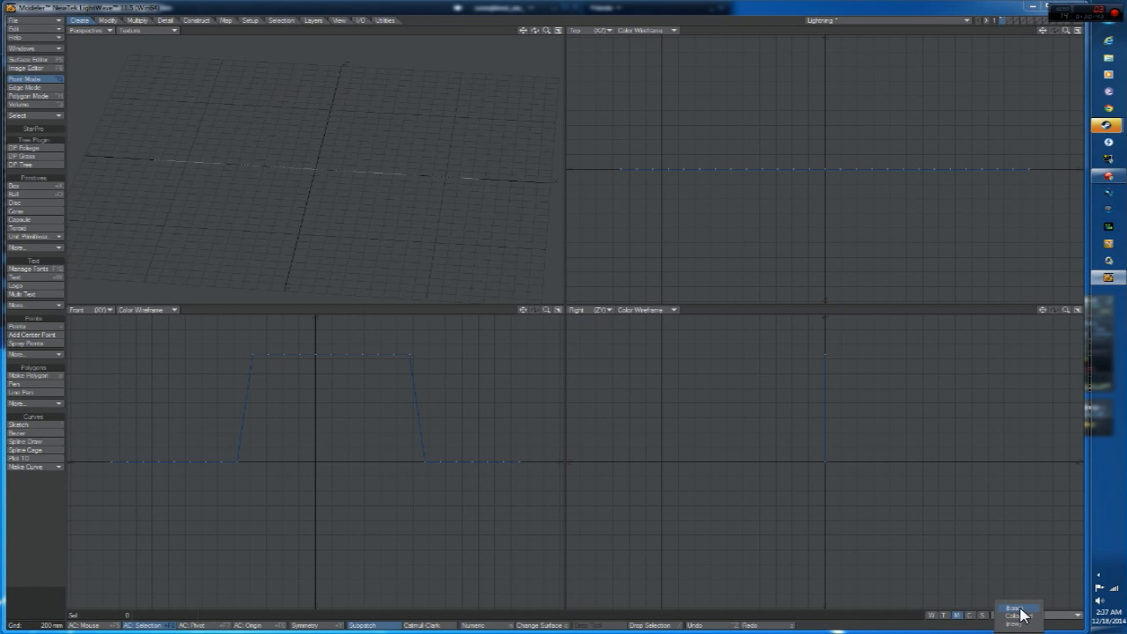
{"action": "left_click", "coordinate": [1020, 609]}
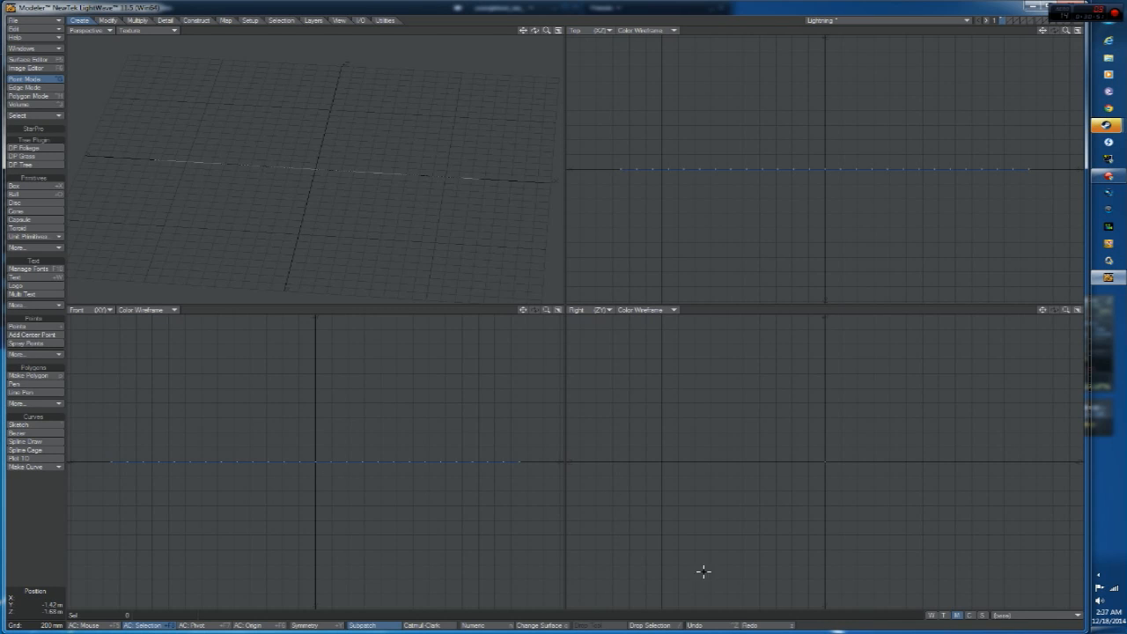
{"action": "left_click", "coordinate": [1014, 615]}
{"action": "left_click", "coordinate": [1015, 623]}
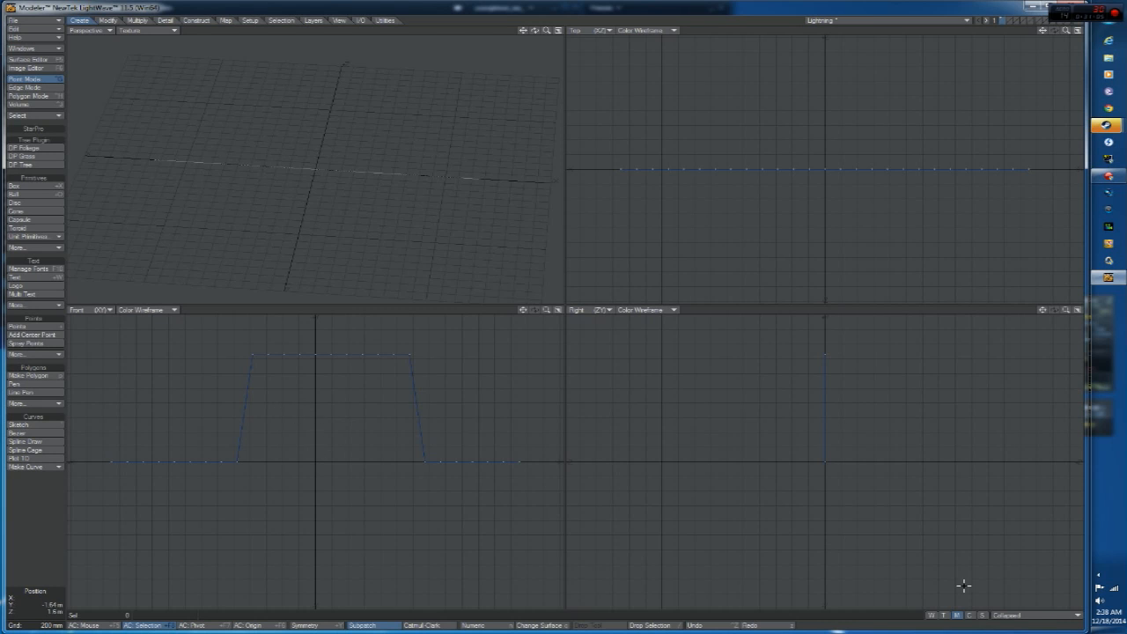
{"action": "left_click", "coordinate": [1012, 616]}
{"action": "left_click", "coordinate": [1015, 615]}
{"action": "left_click", "coordinate": [1019, 618]}
{"action": "key", "text": "ctrl+z"}
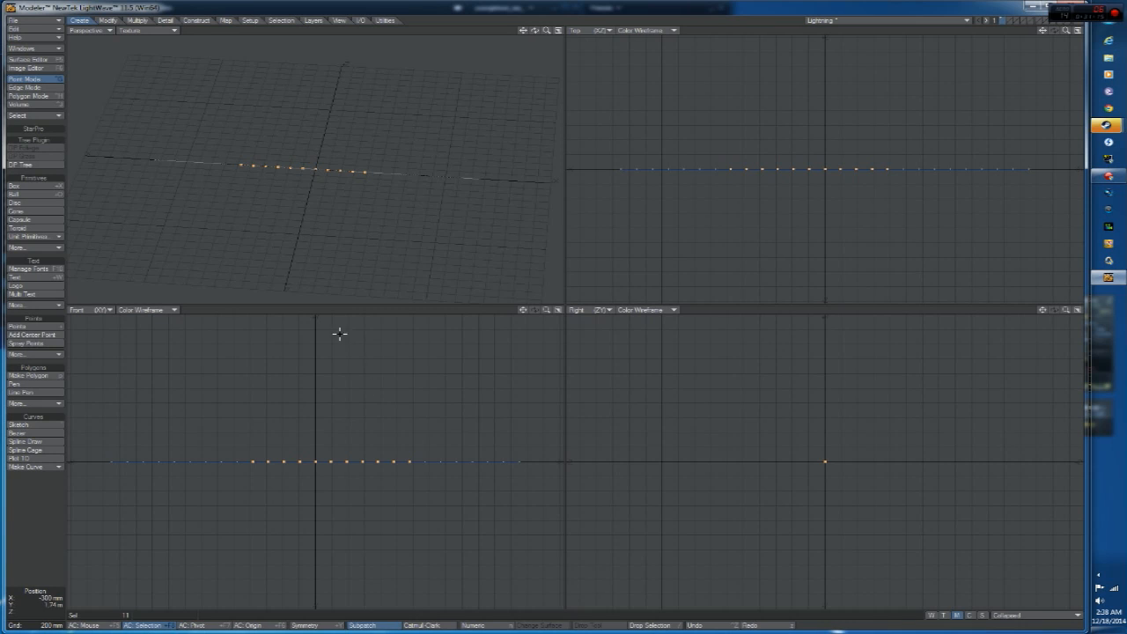
{"action": "left_click", "coordinate": [298, 317]}
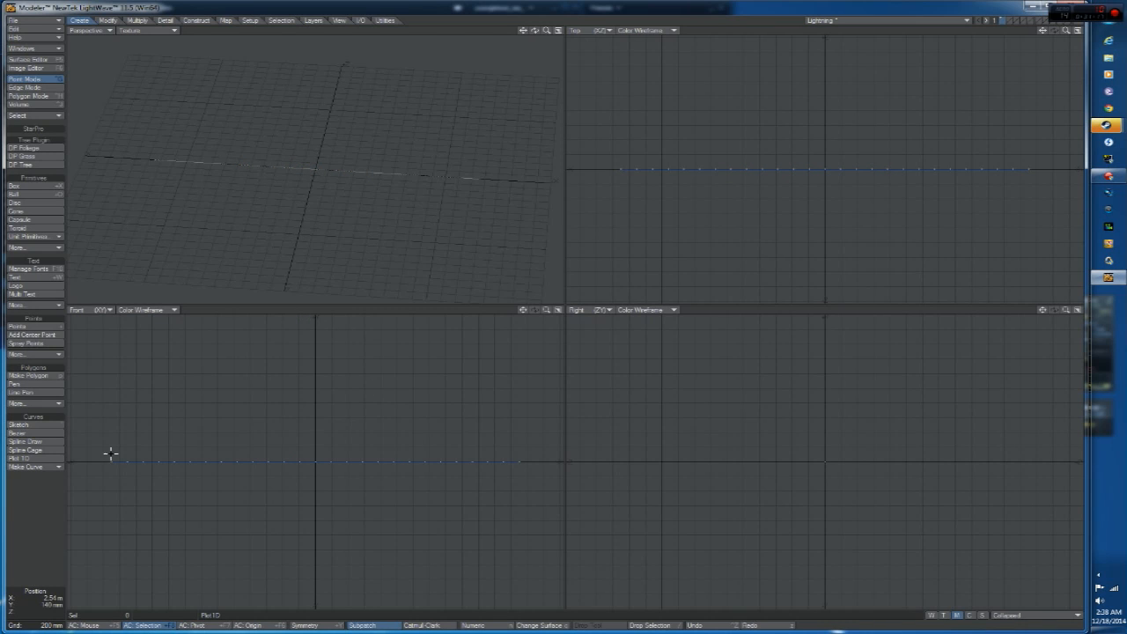
- Try to stretch the line toward its end near X 2.5 m in the Front view, and undo it
{"action": "key", "text": "h"}
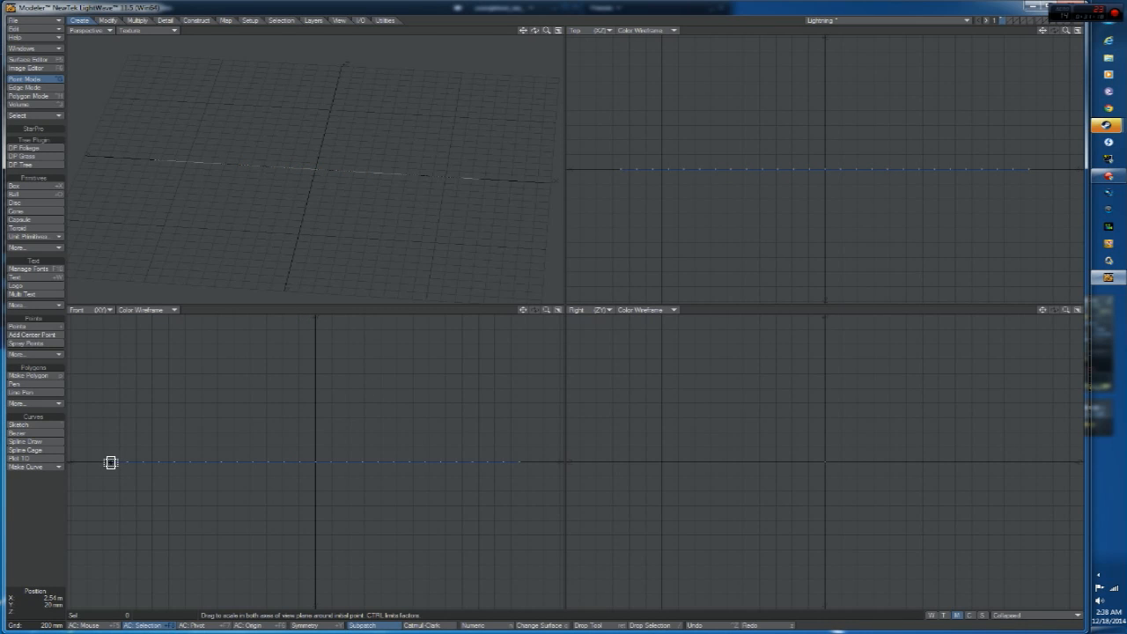
{"action": "left_click", "coordinate": [113, 463]}
{"action": "left_click_drag", "start_coordinate": [89, 461], "coordinate": [74, 461]}
{"action": "key", "text": "ctrl+z"}
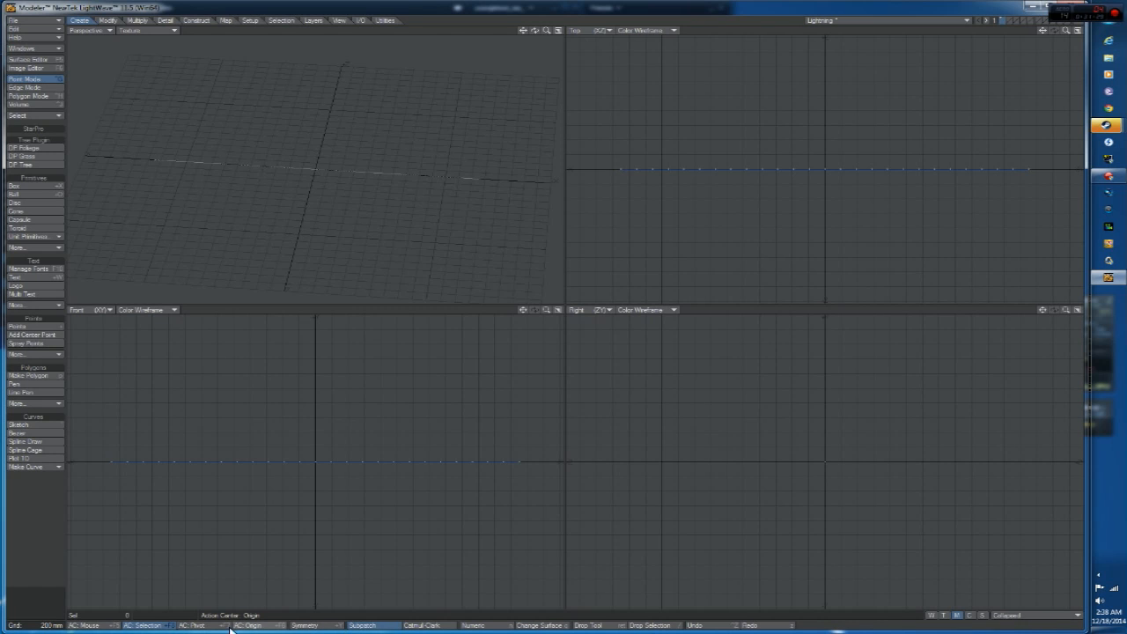
- Set the action center to Mouse, collapse the line with Stretch onto its end near X 2.5 m, and inspect it in Perspective
{"action": "left_click", "coordinate": [88, 625]}
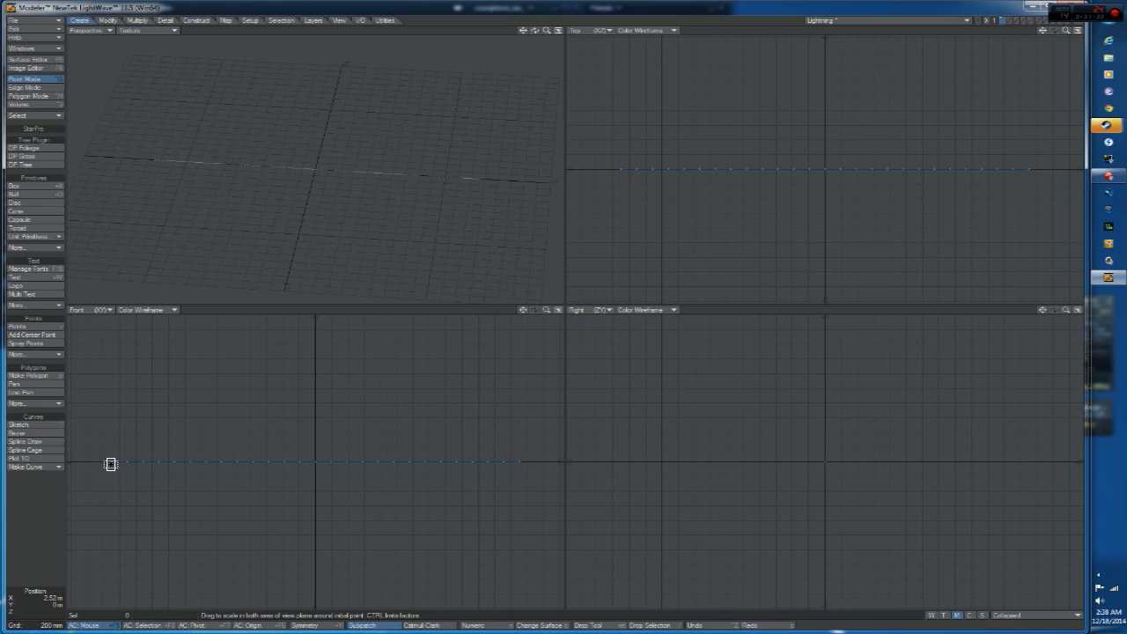
{"action": "left_click_drag", "start_coordinate": [113, 464], "coordinate": [74, 465]}
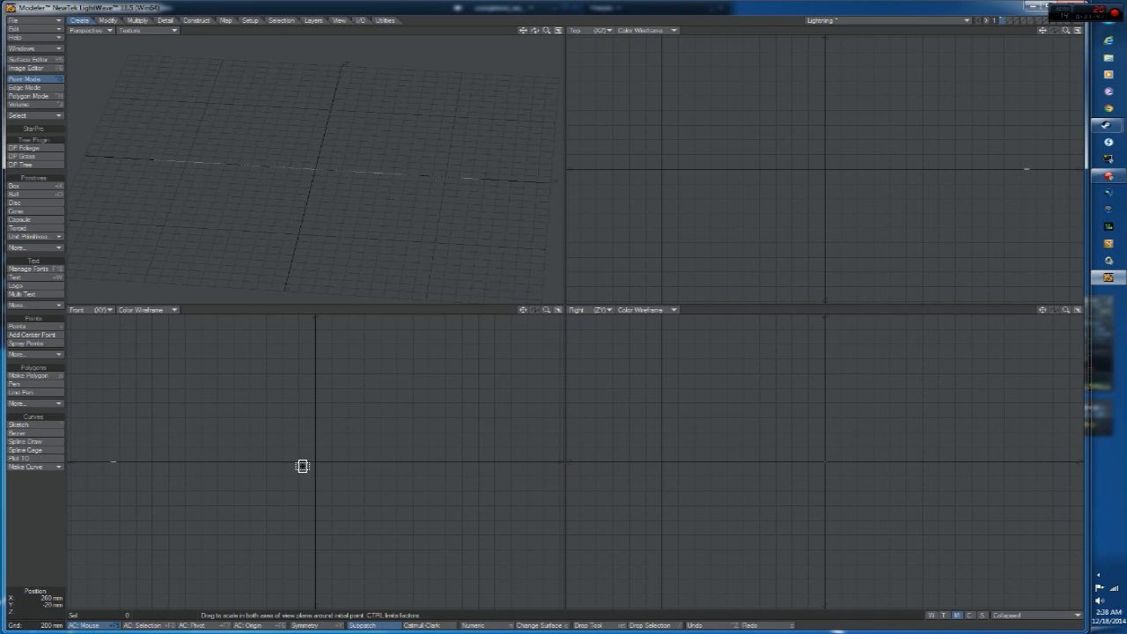
{"action": "key", "text": "space"}
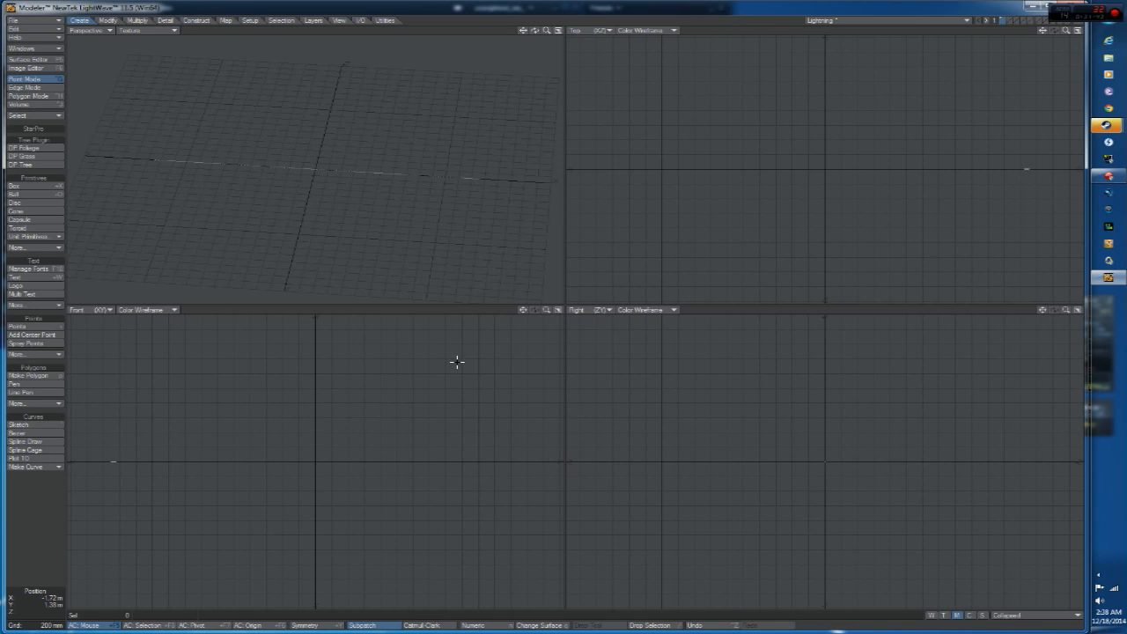
{"action": "mouse_move", "coordinate": [535, 30]}
{"action": "left_mouse_down"}
{"action": "mouse_move", "coordinate": [572, 35]}
{"action": "mouse_move", "coordinate": [534, 30]}
{"action": "left_mouse_up"}
{"action": "key", "text": "space"}
{"action": "key", "text": "space"}
{"action": "left_click", "coordinate": [145, 31]}
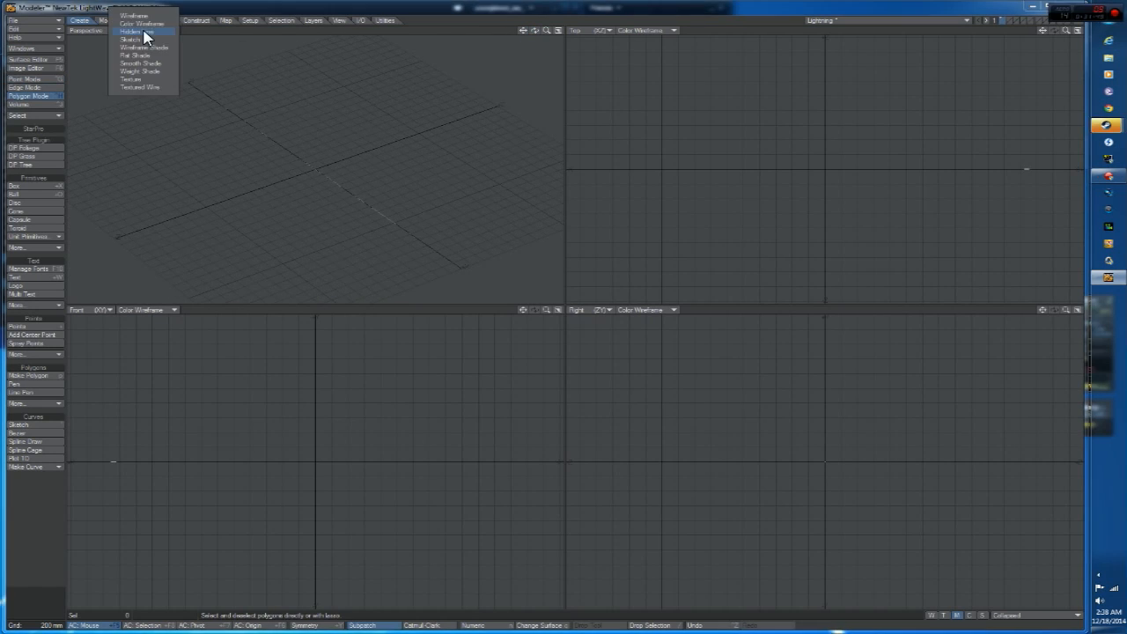
{"action": "left_click", "coordinate": [380, 133]}
{"action": "left_click_drag", "start_coordinate": [535, 31], "coordinate": [455, 209]}
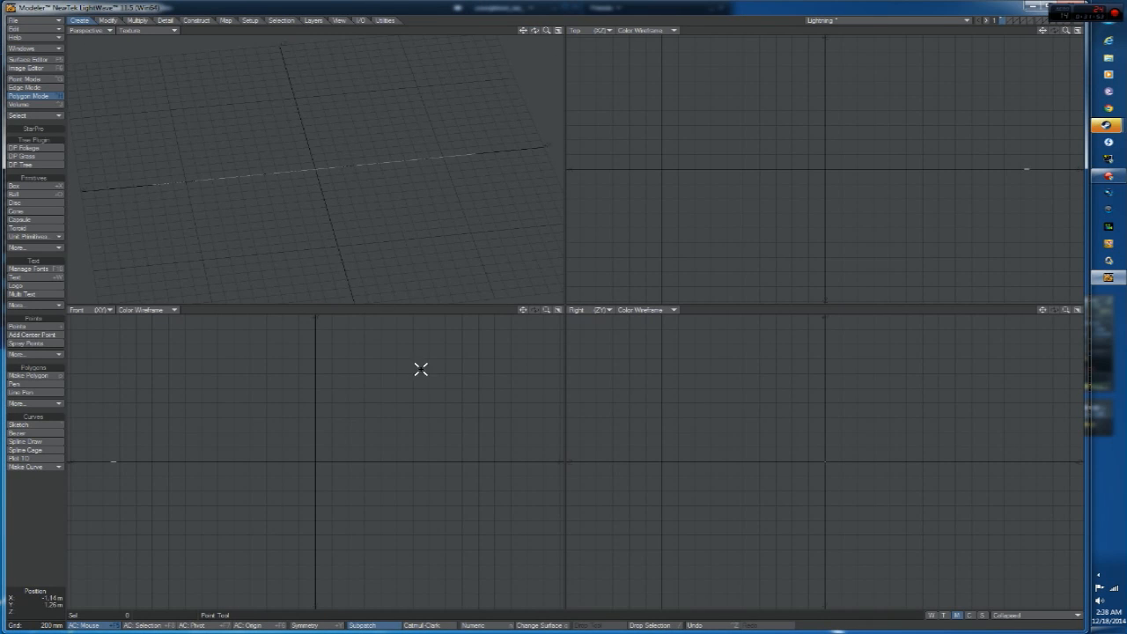
- Lasso-select the polygons of the collapsed line in the Front view to check them, and deselect them
{"action": "left_click", "coordinate": [1019, 615]}
{"action": "left_click", "coordinate": [829, 627]}
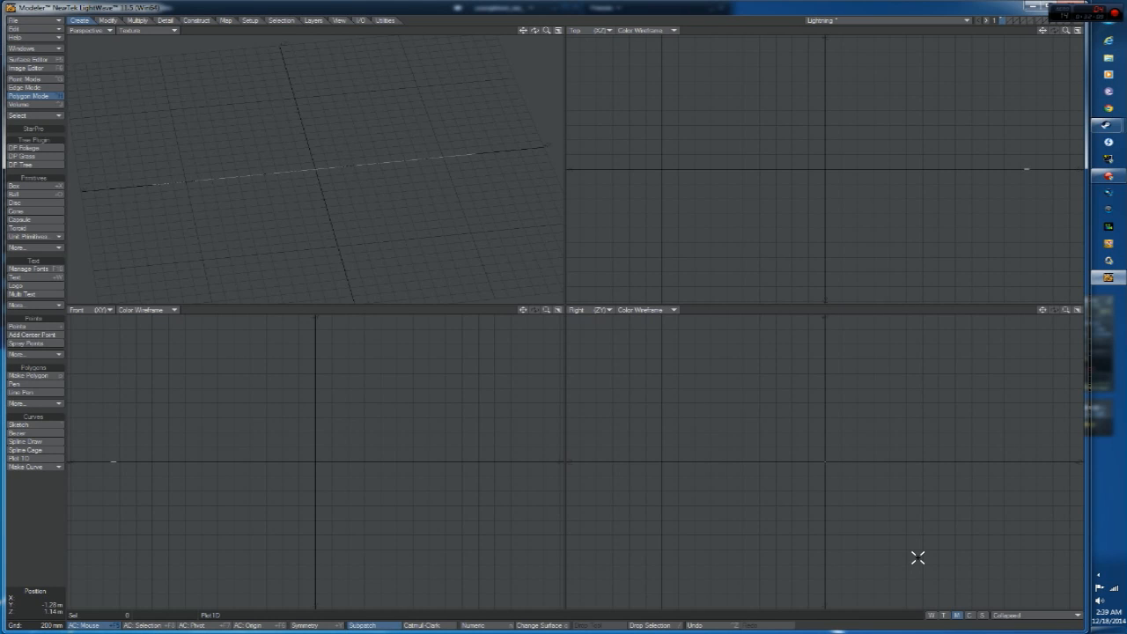
{"action": "right_click_drag", "start_coordinate": [133, 442], "coordinate": [106, 464]}
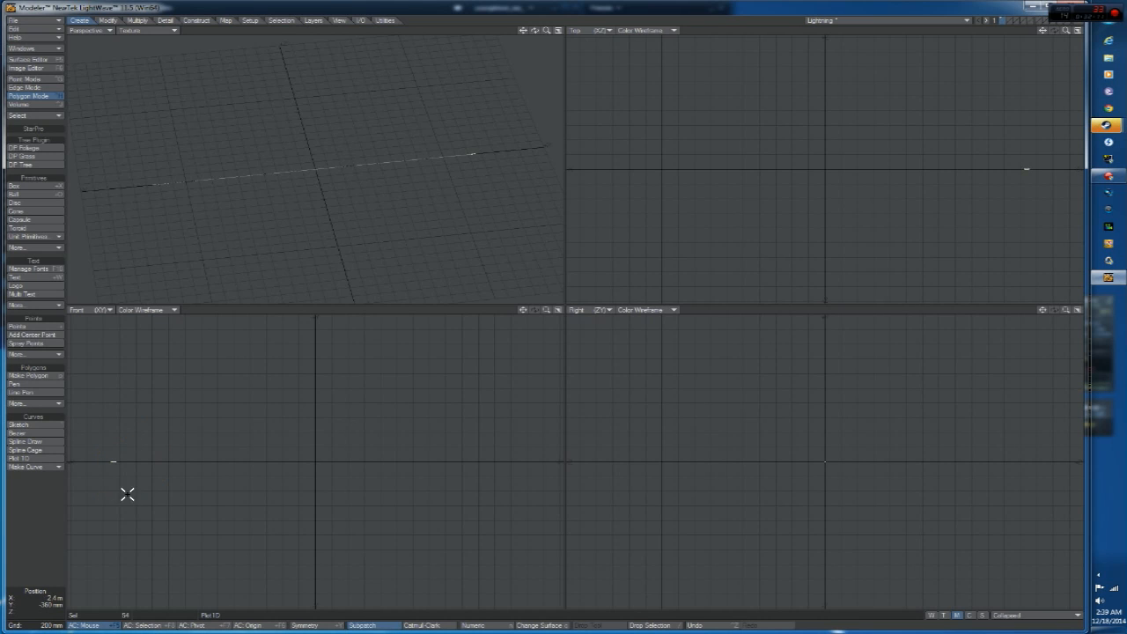
{"action": "left_click", "coordinate": [49, 495]}
- Switch between the base shape and the Collapsed morph to compare them, finishing on the base shape
{"action": "left_click", "coordinate": [1031, 614]}
{"action": "left_click", "coordinate": [1030, 611]}
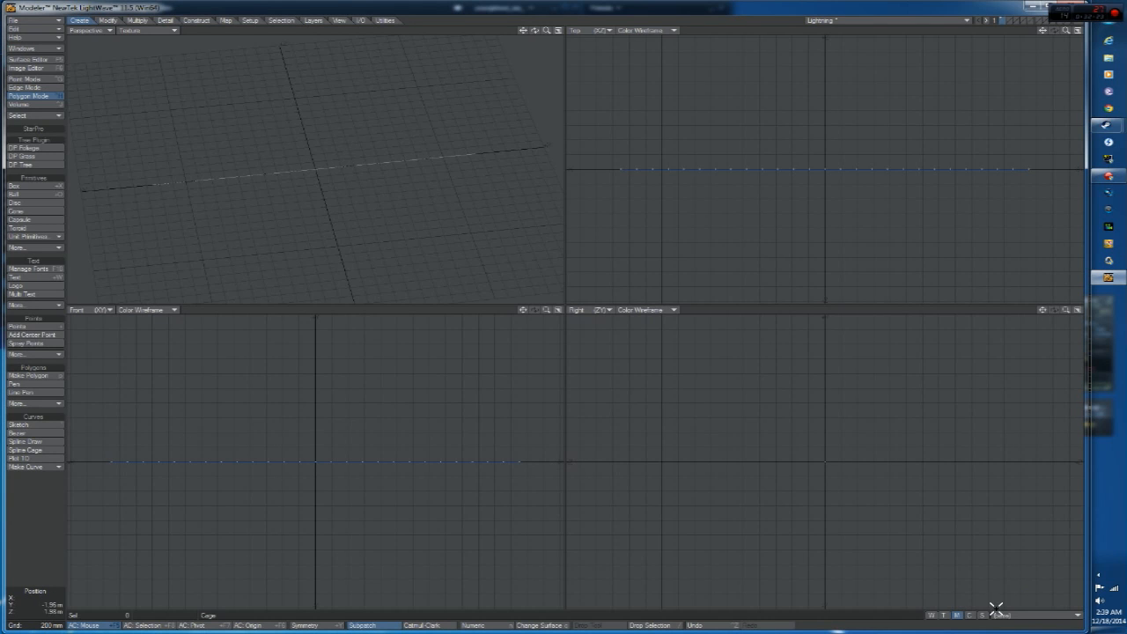
{"action": "left_click", "coordinate": [1021, 616]}
{"action": "left_click", "coordinate": [1017, 617]}
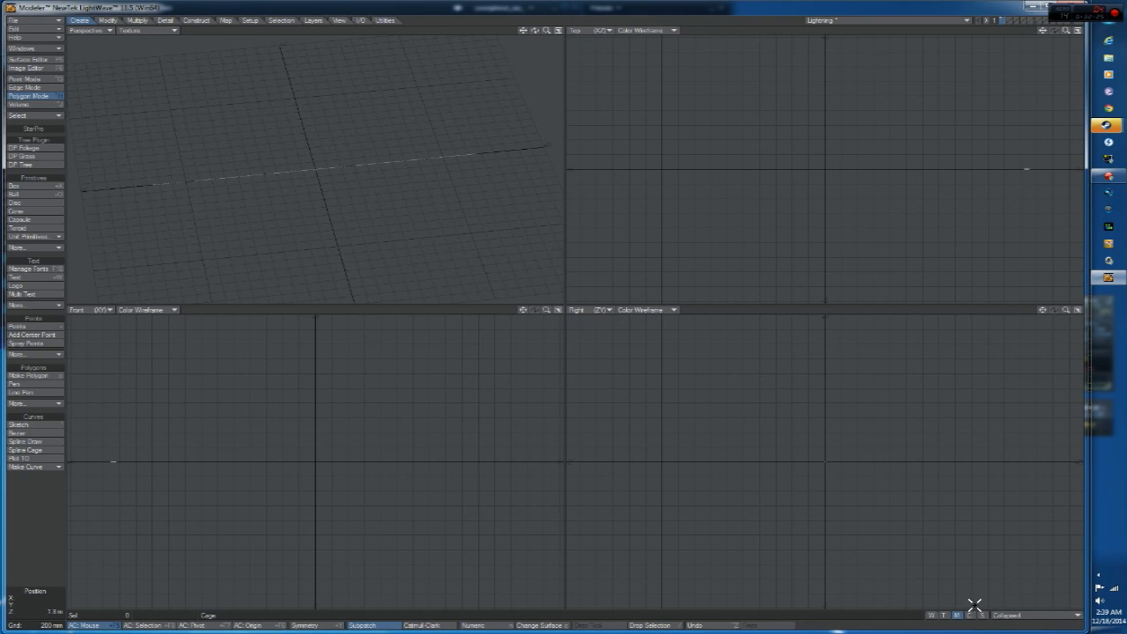
{"action": "left_click", "coordinate": [1016, 617]}
{"action": "left_click", "coordinate": [1016, 609]}
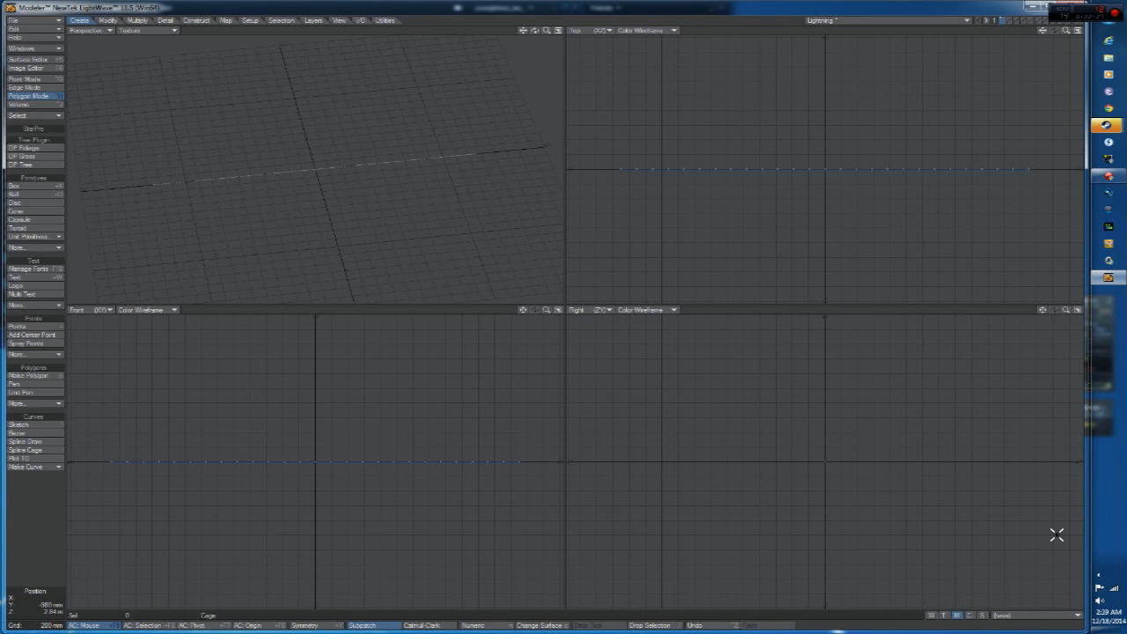
- Save the object over the existing Lightning.lwo in the Objects folder and close Modeler
{"action": "left_click", "coordinate": [23, 21]}
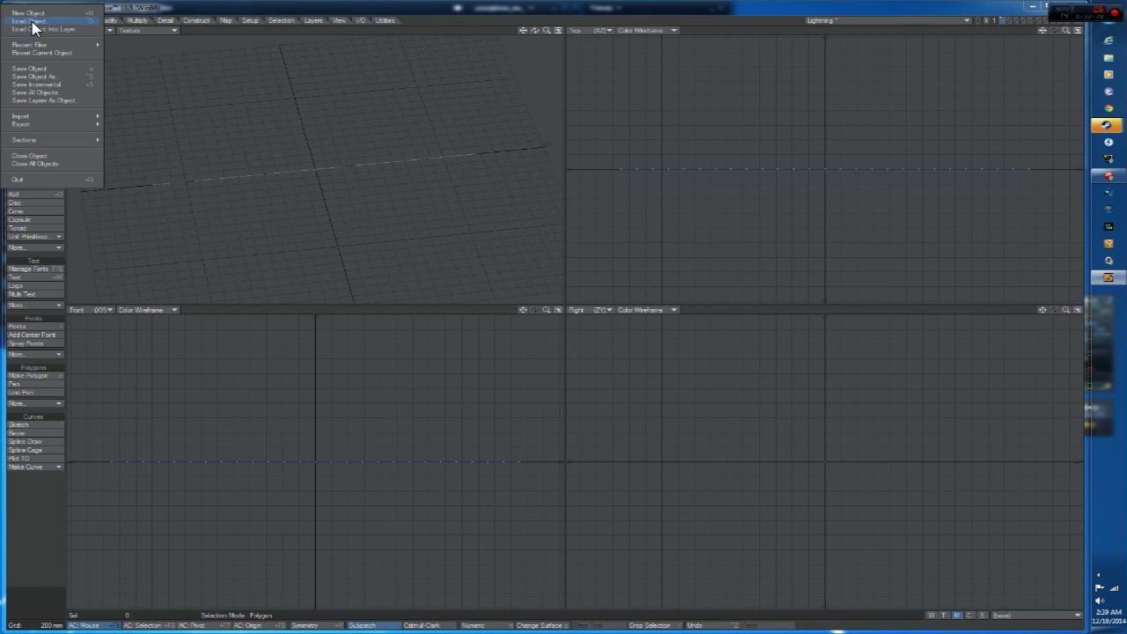
{"action": "left_click", "coordinate": [58, 78]}
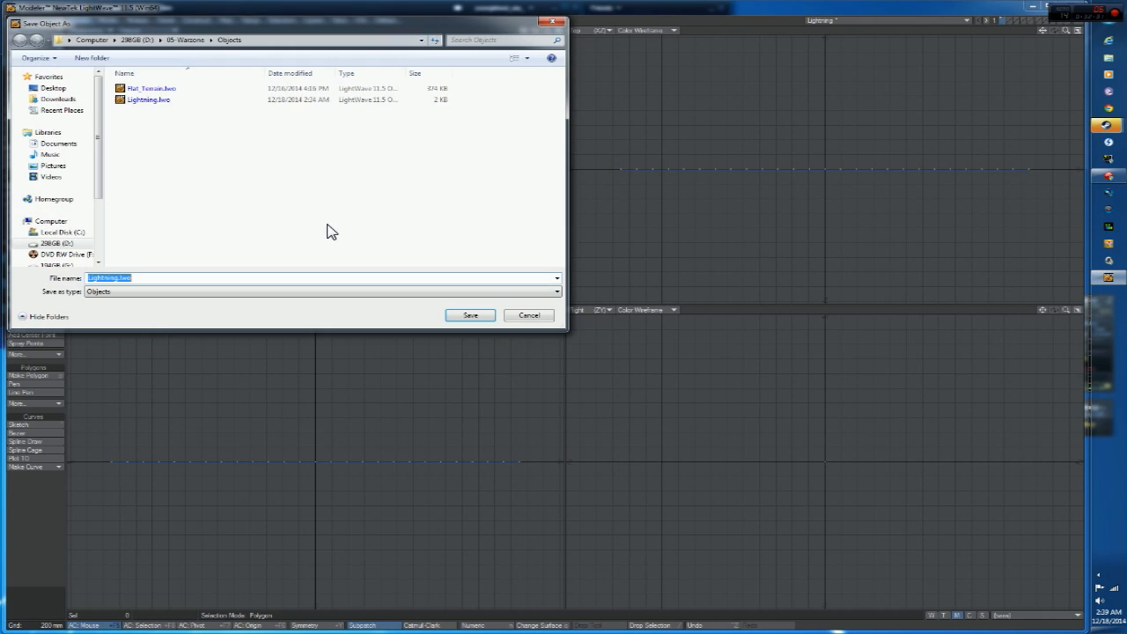
{"action": "left_click", "coordinate": [480, 317]}
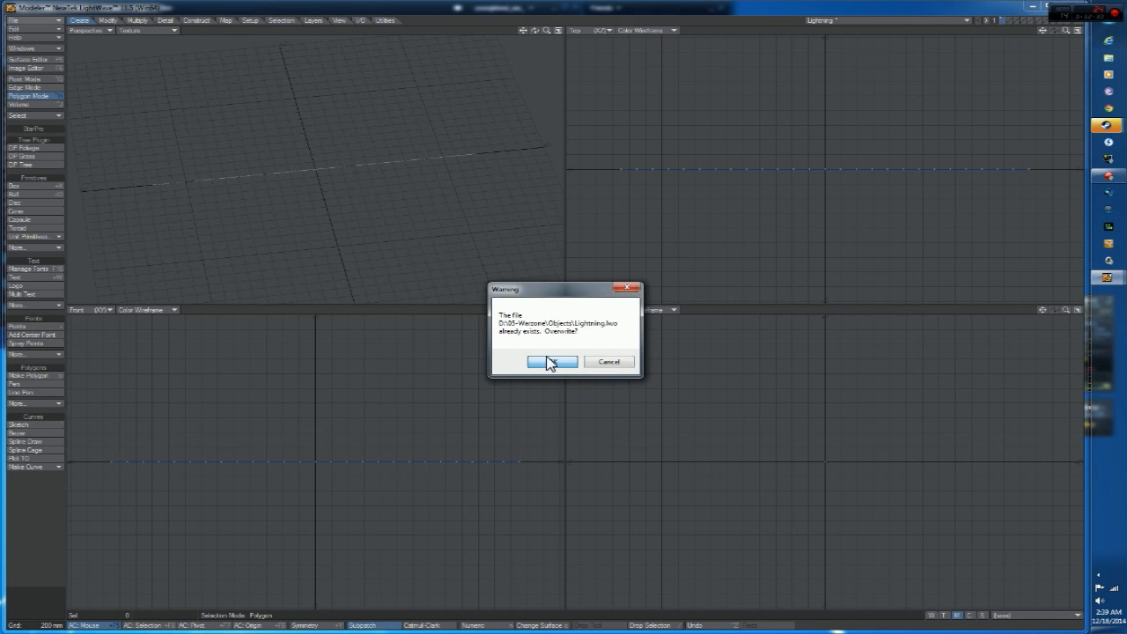
{"action": "left_click", "coordinate": [543, 360]}
{"action": "left_click", "coordinate": [1080, 7]}
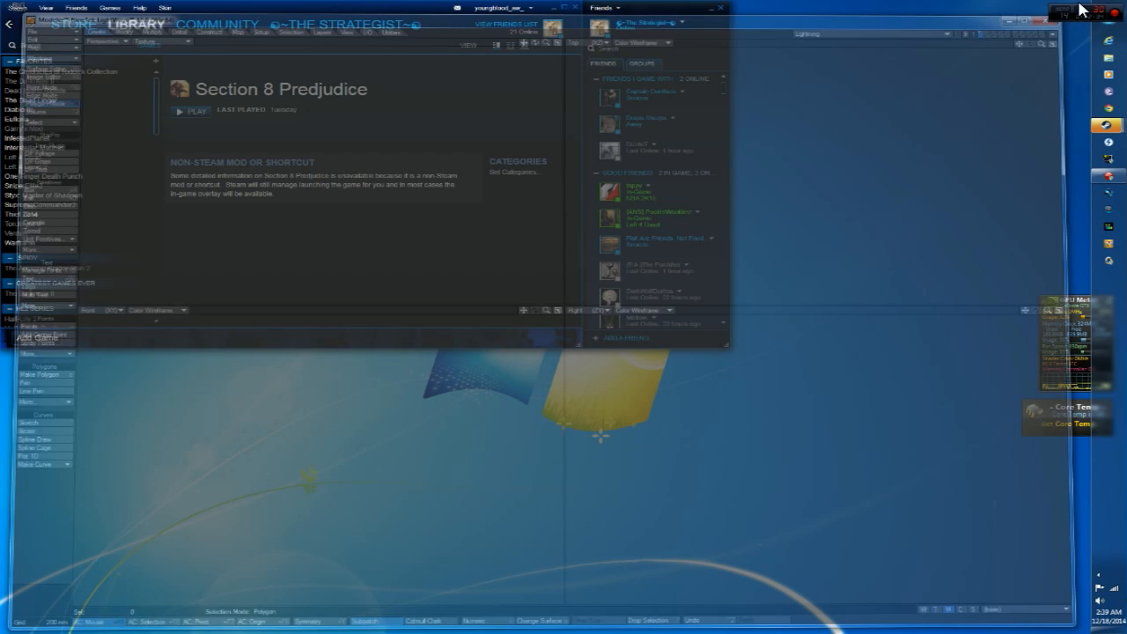
- Search for and launch LightWave Layout, and close its Render-Q window
{"action": "left_click", "coordinate": [1111, 22]}
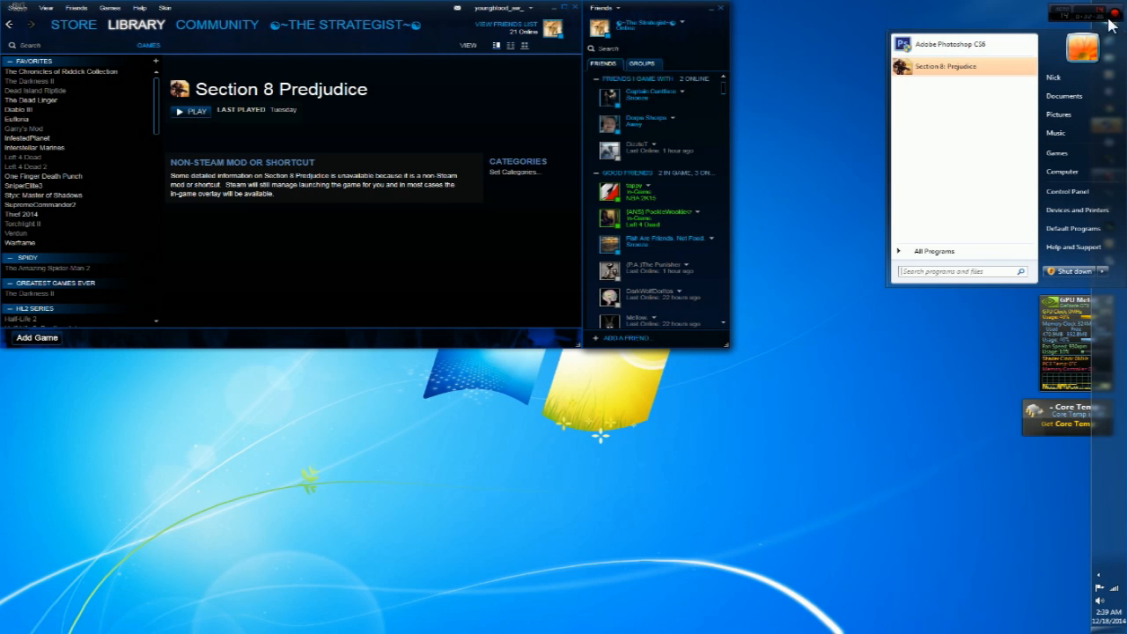
{"action": "left_click", "coordinate": [975, 252]}
{"action": "type", "text": "lay"}
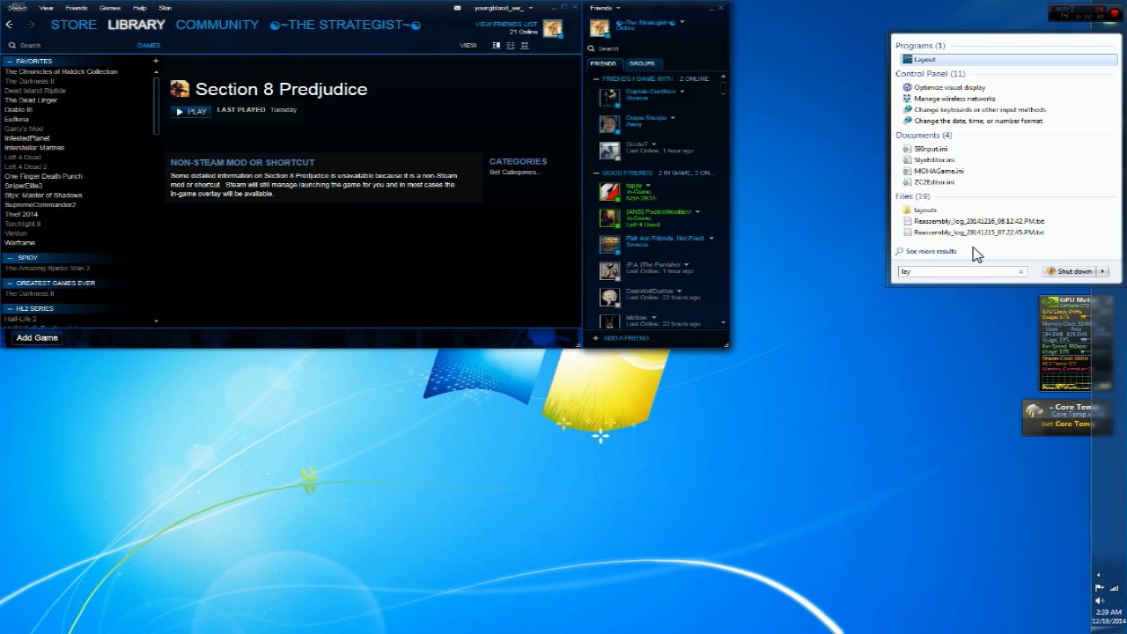
{"action": "key", "text": "Return"}
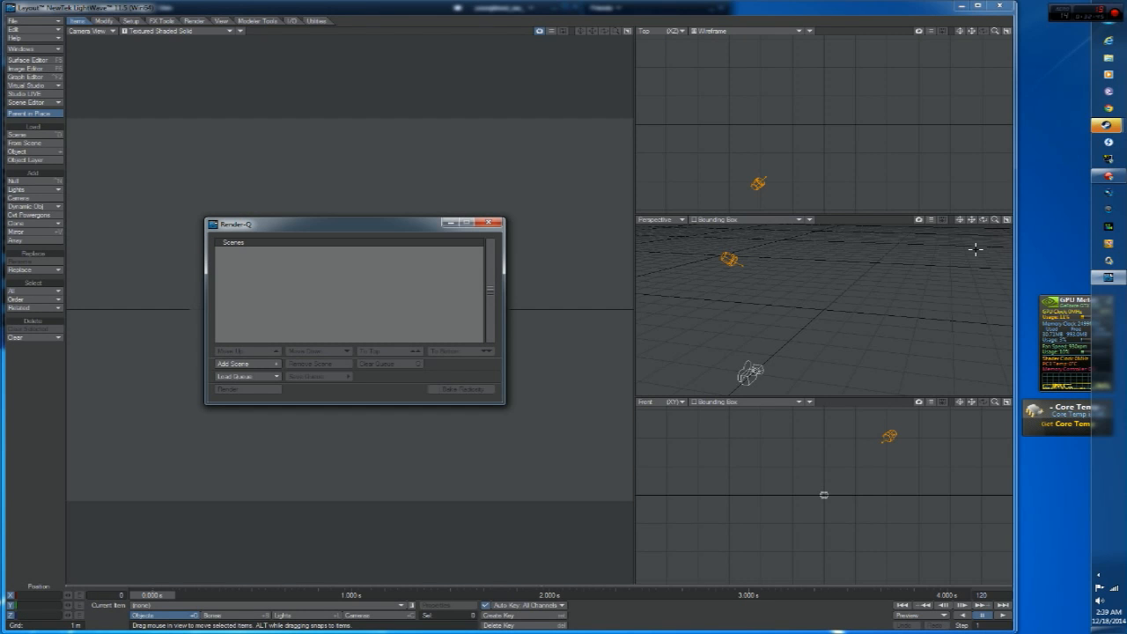
{"action": "left_click", "coordinate": [489, 224]}
- Load the Lightning.lws scene from the 05-Warzone Scenes folder
{"action": "left_click", "coordinate": [38, 20]}
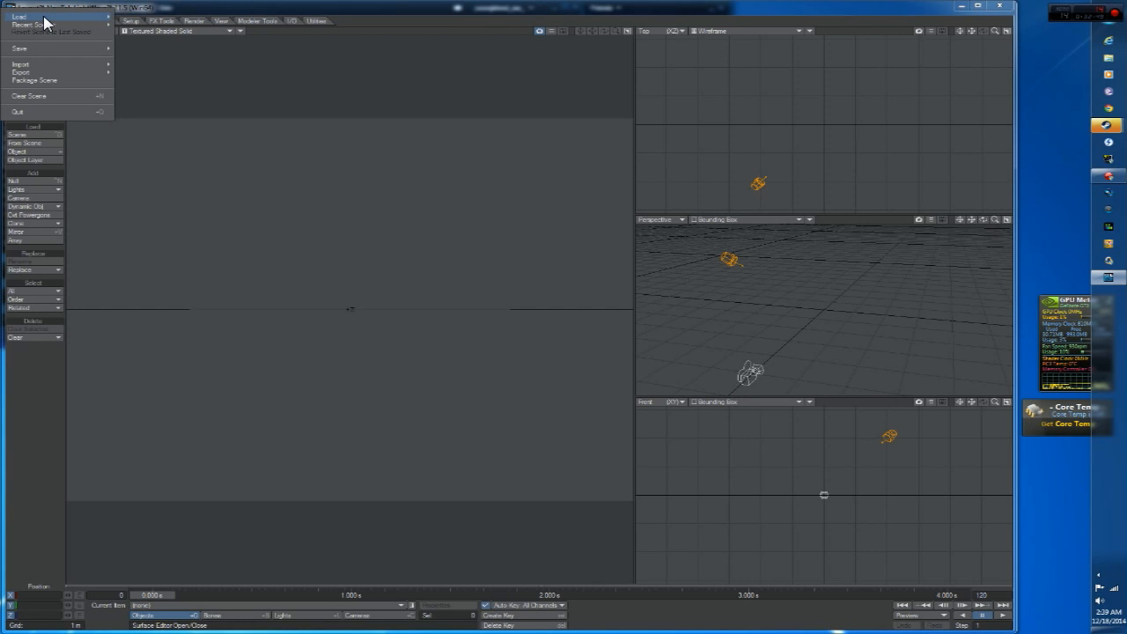
{"action": "mouse_move", "coordinate": [44, 21]}
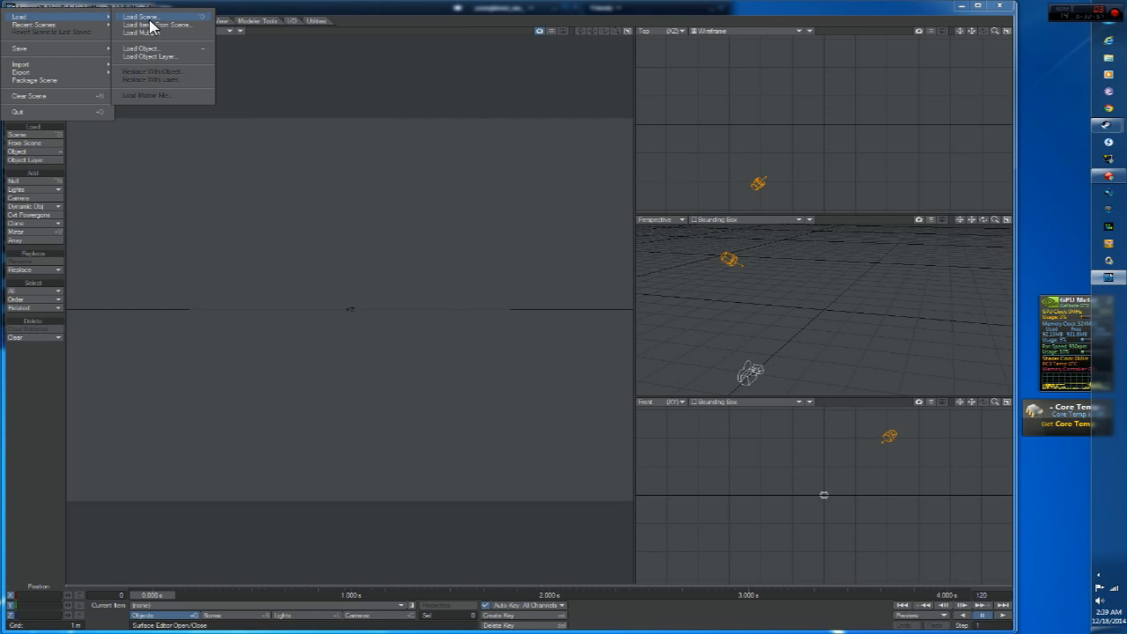
{"action": "mouse_move", "coordinate": [76, 52]}
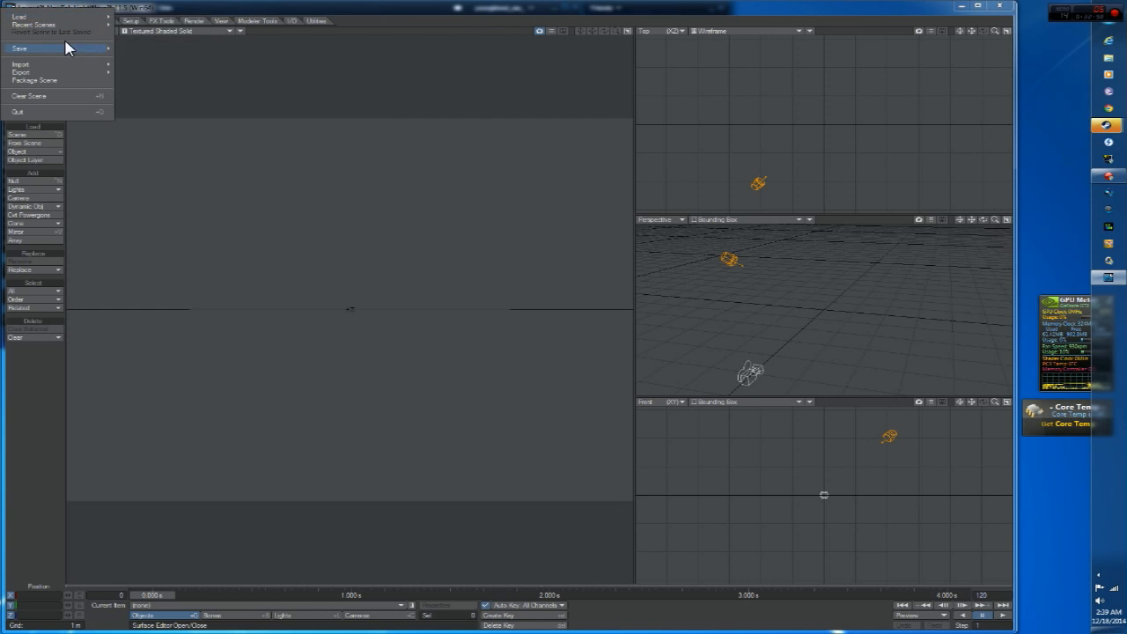
{"action": "left_click", "coordinate": [150, 19]}
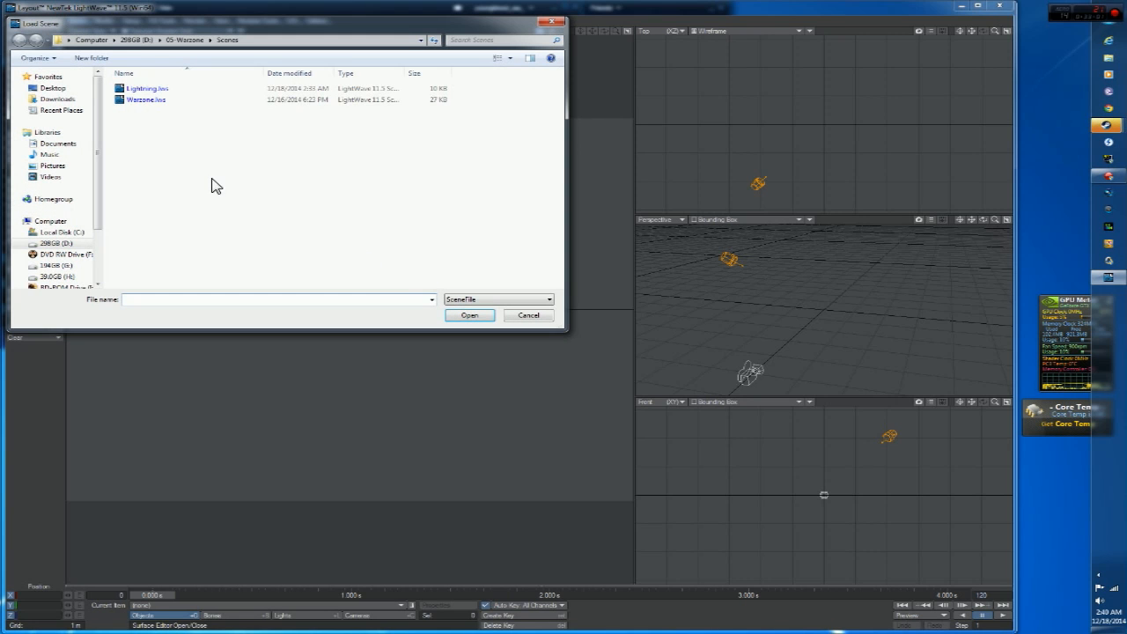
{"action": "double_click", "coordinate": [145, 89]}
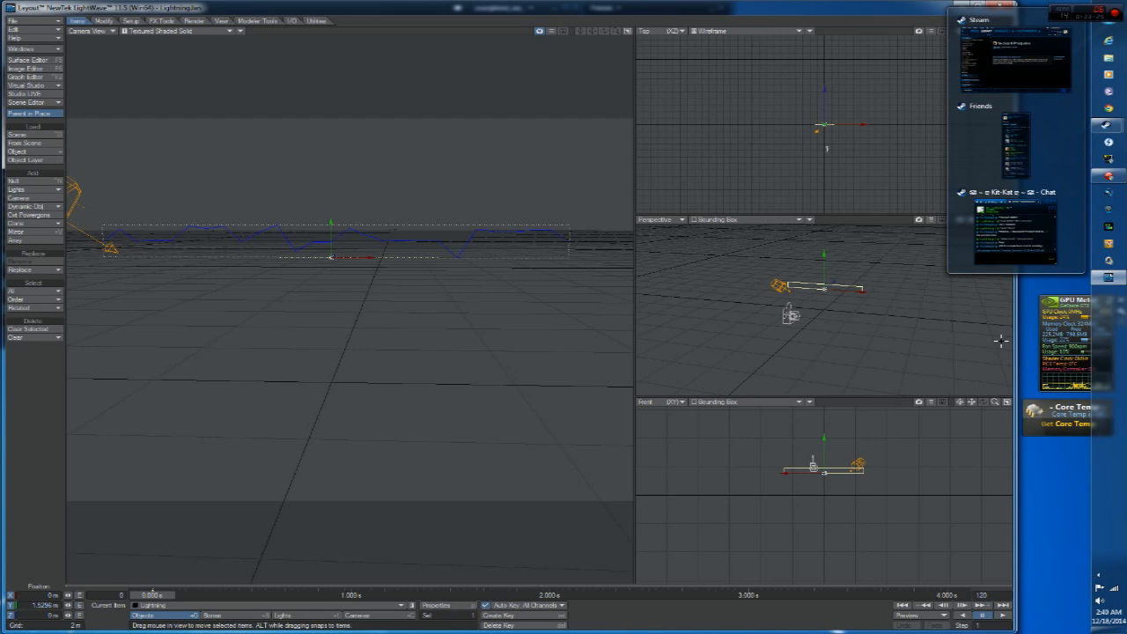
- Select the camera and shift it slightly along X toward the middle of the lightning line
{"action": "left_click", "coordinate": [789, 318]}
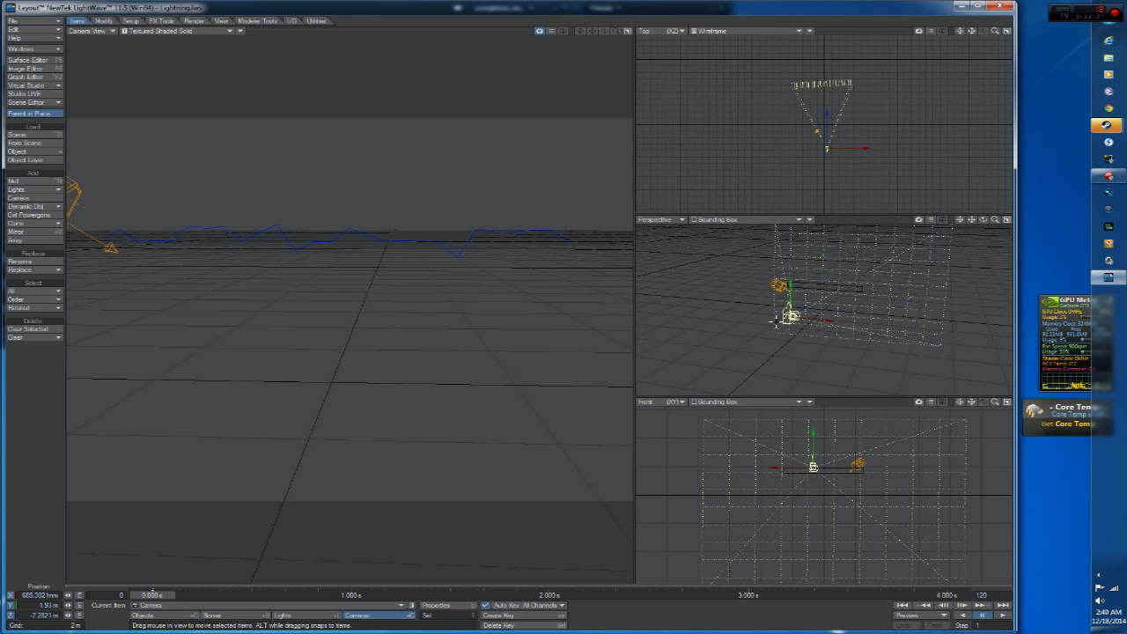
{"action": "left_click_drag", "start_coordinate": [360, 355], "coordinate": [302, 348]}
- Open the Morph Mixer for the Lightning object from its deform properties, select the Collapsed morph, and move the mixer window aside
{"action": "left_click", "coordinate": [397, 241]}
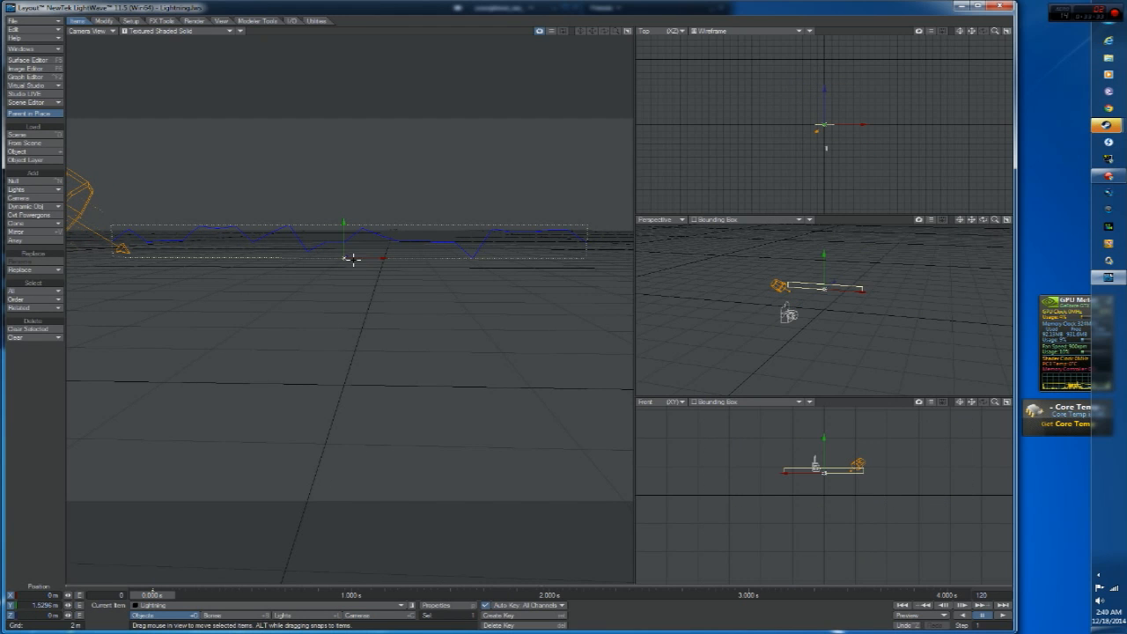
{"action": "key", "text": "p"}
{"action": "left_click", "coordinate": [748, 204]}
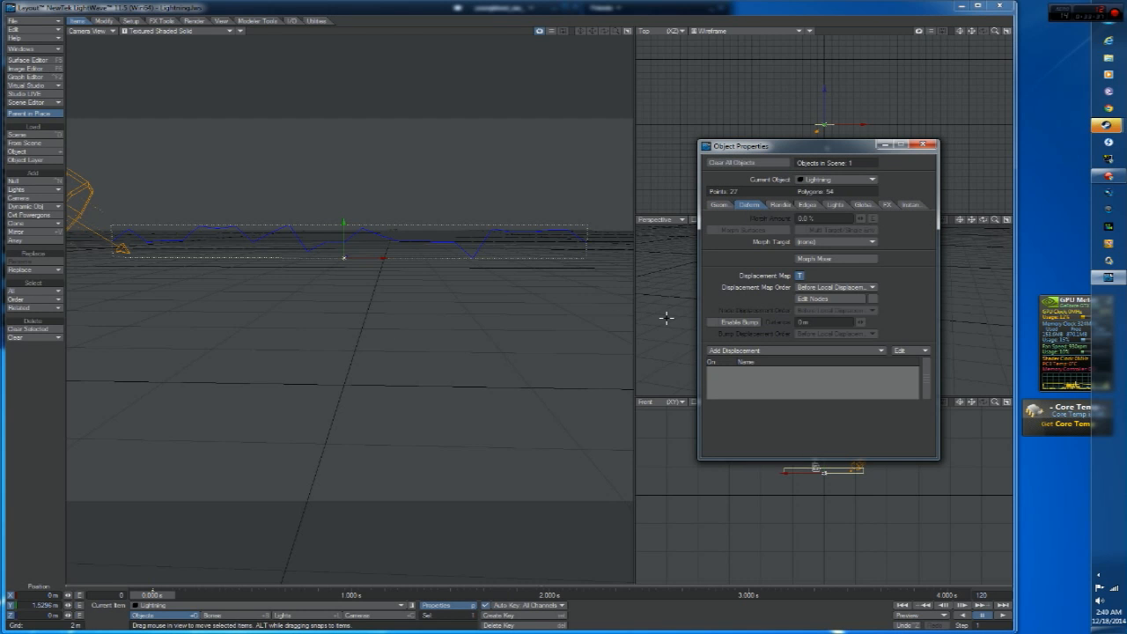
{"action": "left_click", "coordinate": [815, 260]}
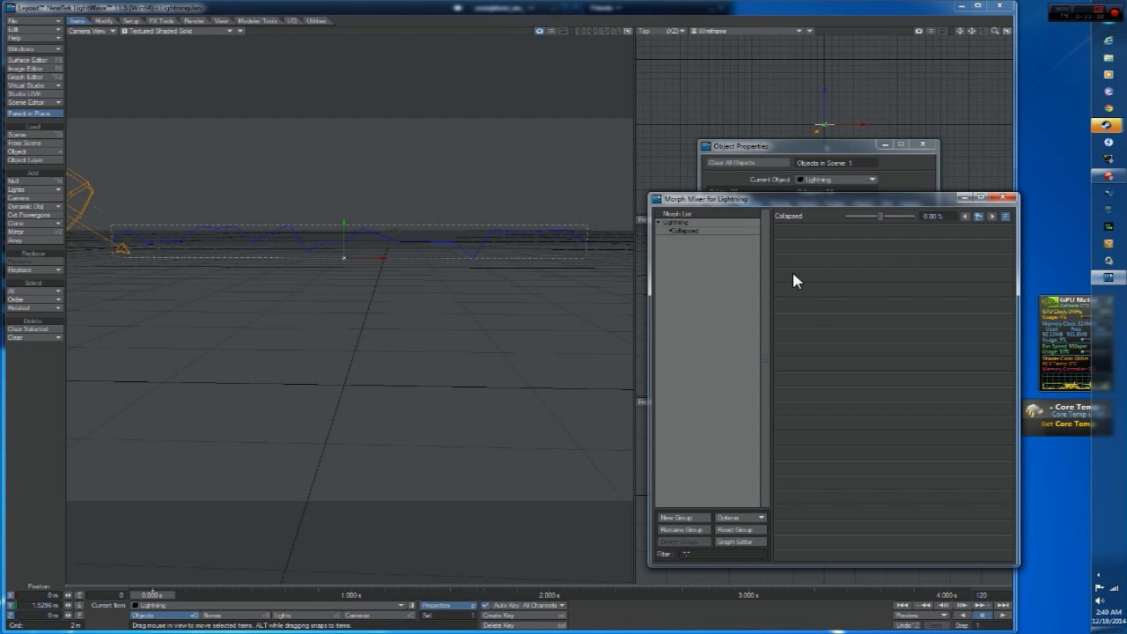
{"action": "left_click", "coordinate": [682, 231]}
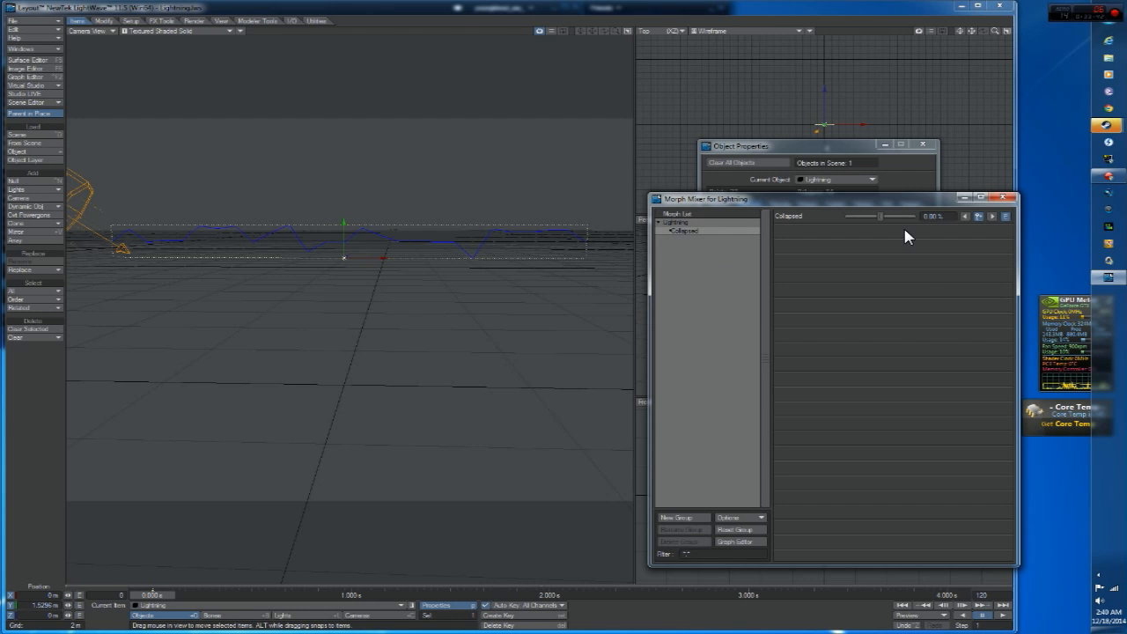
{"action": "left_click_drag", "start_coordinate": [905, 200], "coordinate": [745, 158]}
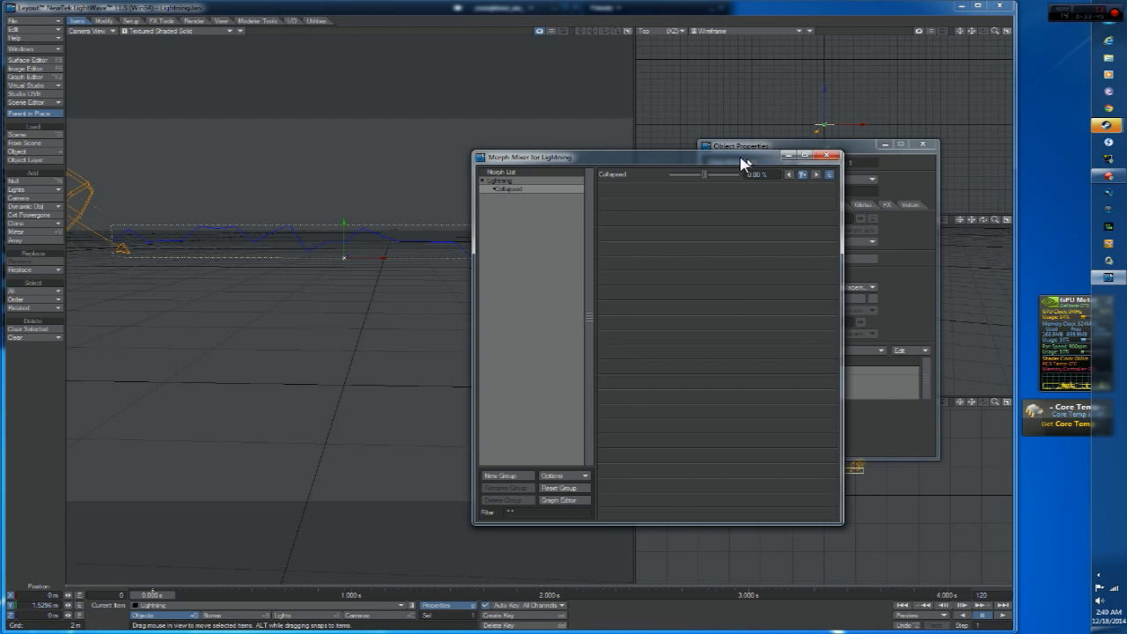
- Try several Collapsed morph amounts on the Lightning object in Morph Mixer, including 5%, 11% and -34%
{"action": "left_click_drag", "start_coordinate": [757, 158], "coordinate": [587, 155]}
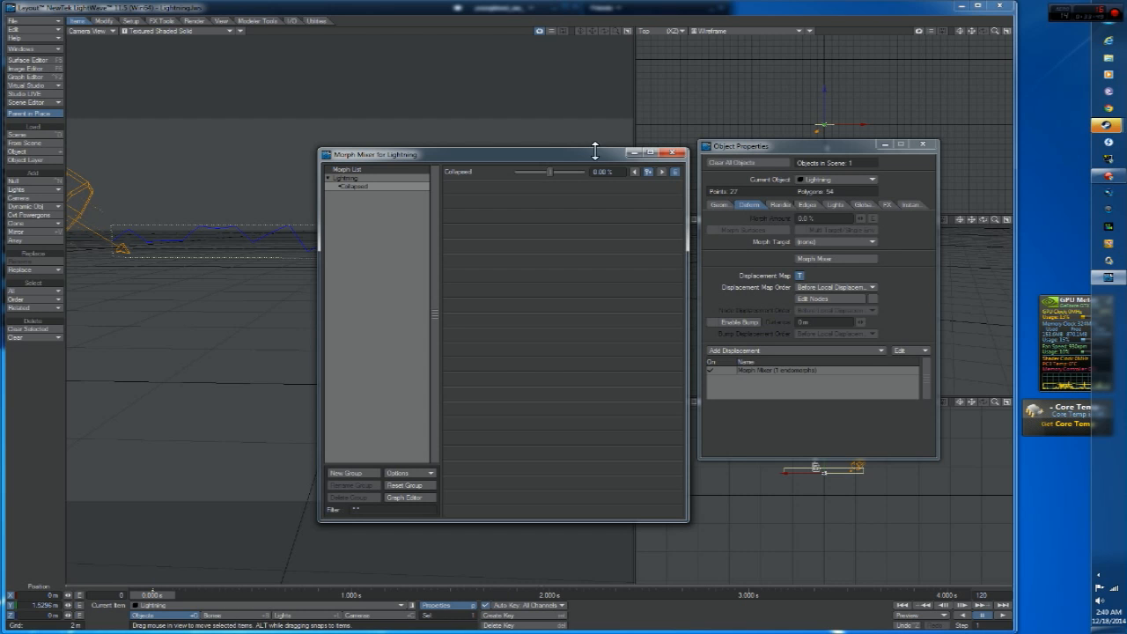
{"action": "left_click_drag", "start_coordinate": [574, 150], "coordinate": [852, 139]}
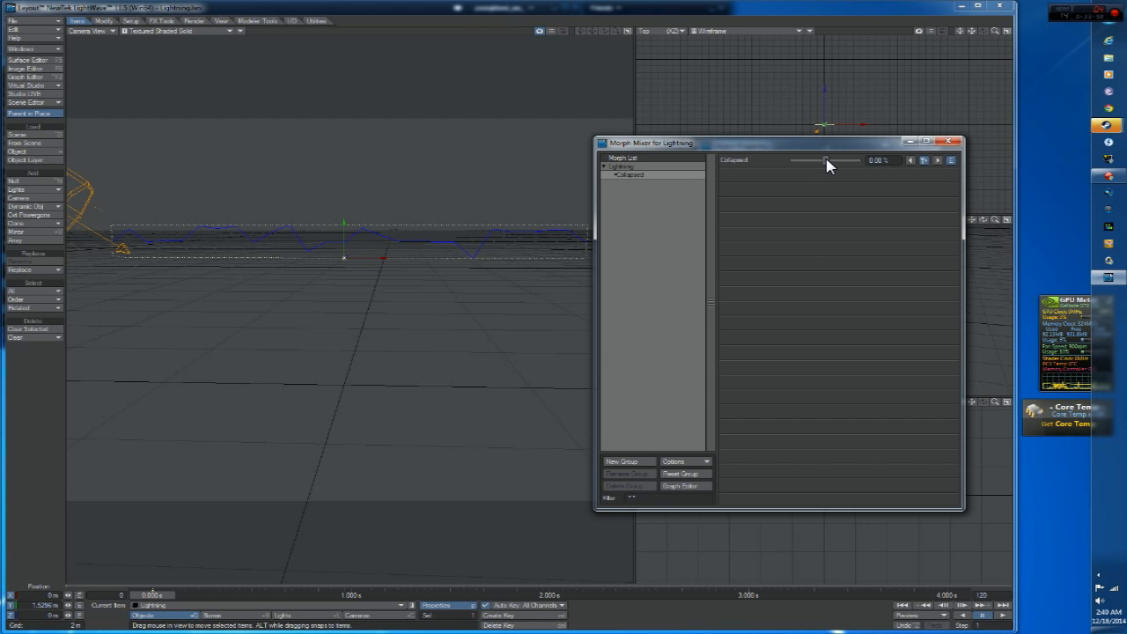
{"action": "mouse_move", "coordinate": [828, 159]}
{"action": "left_mouse_down"}
{"action": "mouse_move", "coordinate": [857, 159]}
{"action": "mouse_move", "coordinate": [826, 159]}
{"action": "left_mouse_up"}
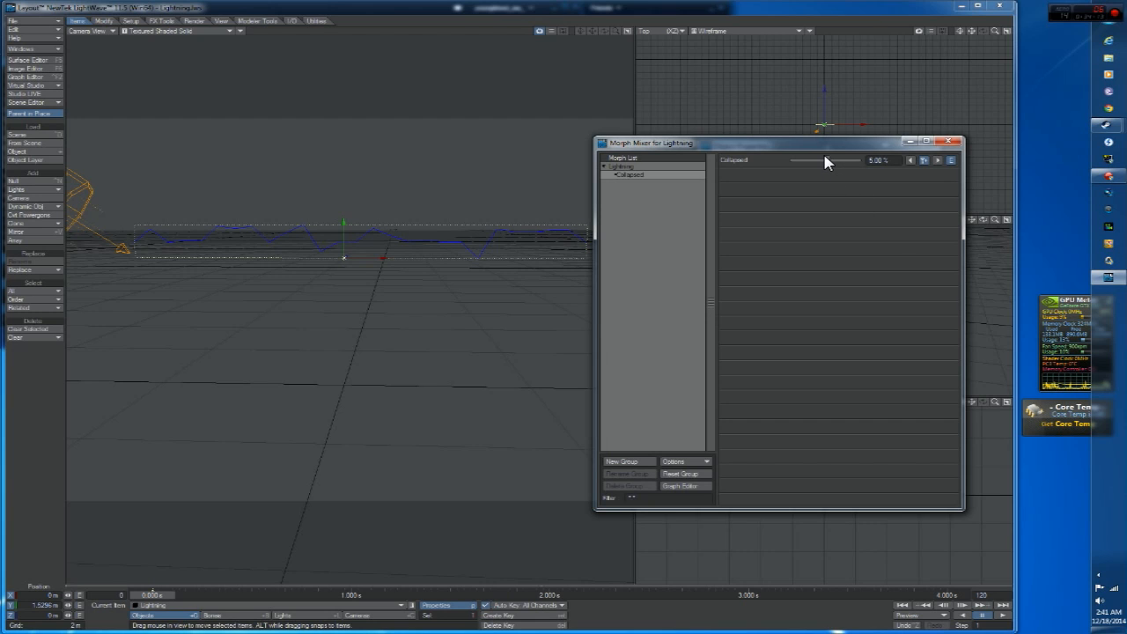
{"action": "mouse_move", "coordinate": [834, 166]}
{"action": "left_mouse_down"}
{"action": "mouse_move", "coordinate": [862, 162]}
{"action": "mouse_move", "coordinate": [828, 167]}
{"action": "left_mouse_up"}
{"action": "mouse_move", "coordinate": [828, 159]}
{"action": "left_mouse_down"}
{"action": "mouse_move", "coordinate": [865, 160]}
{"action": "mouse_move", "coordinate": [832, 157]}
{"action": "left_mouse_up"}
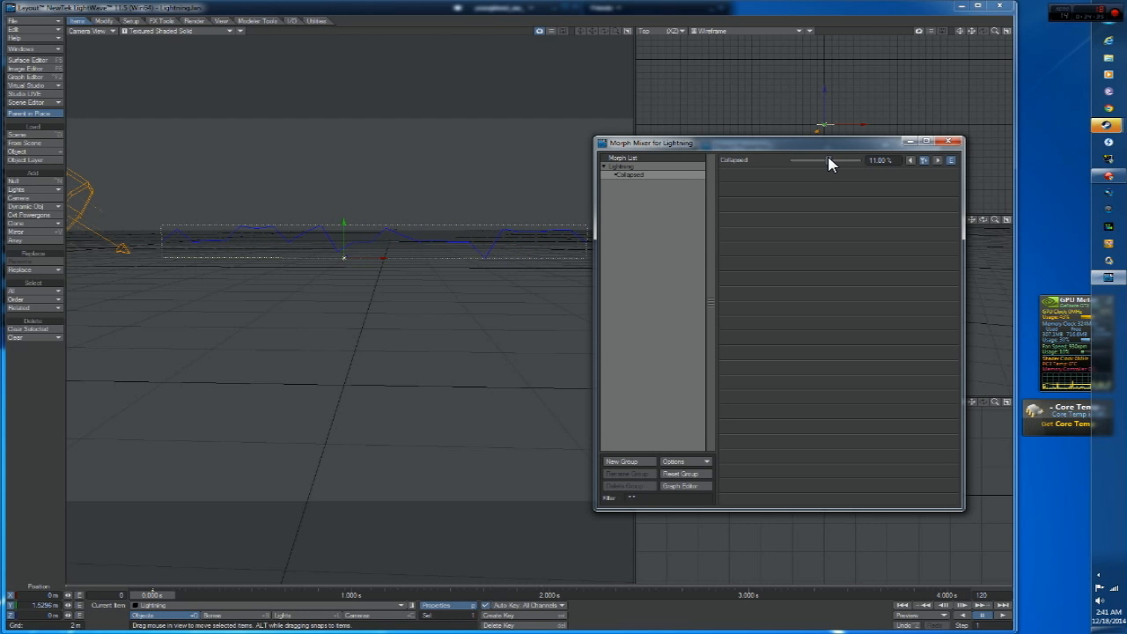
{"action": "mouse_move", "coordinate": [826, 159]}
{"action": "left_mouse_down"}
{"action": "mouse_move", "coordinate": [814, 160]}
{"action": "mouse_move", "coordinate": [870, 156]}
{"action": "mouse_move", "coordinate": [786, 167]}
{"action": "mouse_move", "coordinate": [815, 166]}
{"action": "left_mouse_up"}
- Try heading rotations of 90° and 360° on the Lightning object
{"action": "key", "text": "y"}
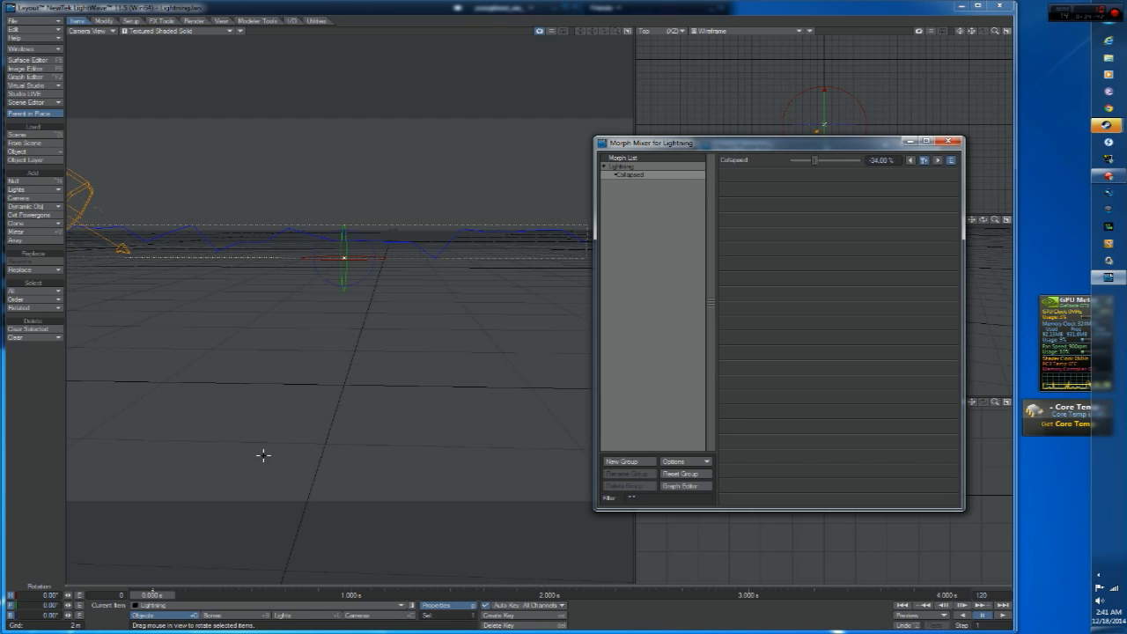
{"action": "left_click", "coordinate": [45, 595]}
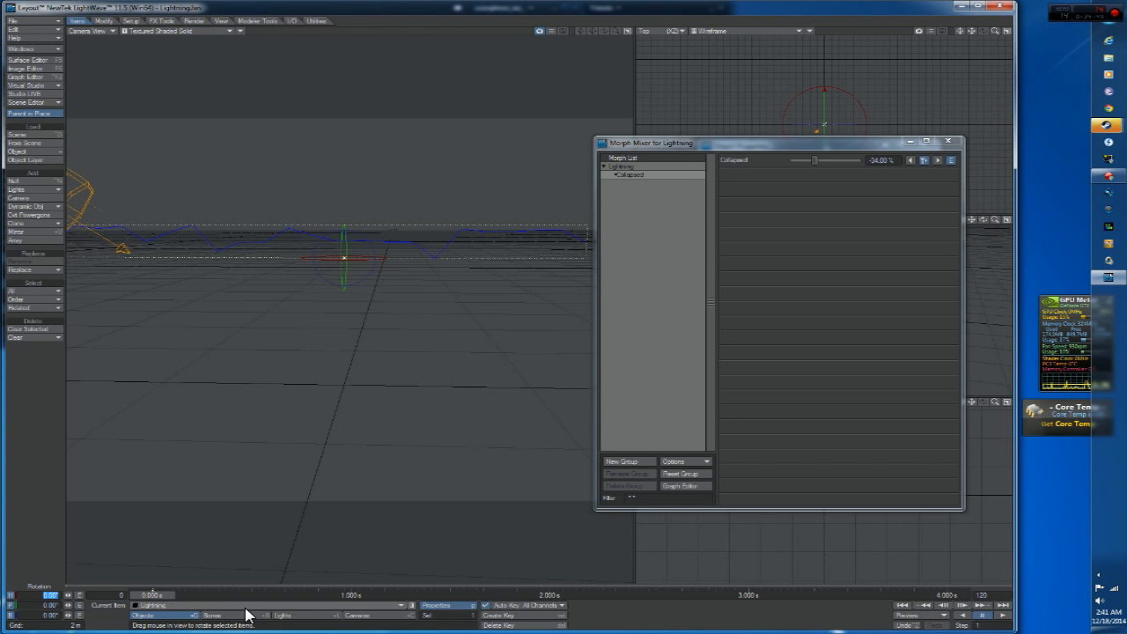
{"action": "type", "text": "90"}
{"action": "key", "text": "Return"}
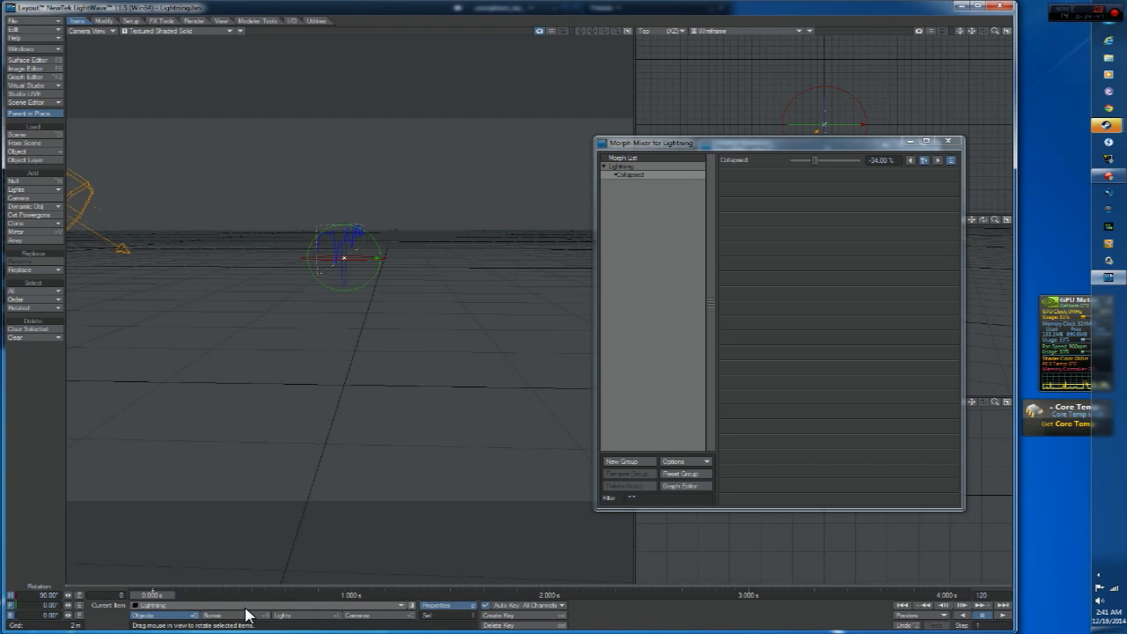
{"action": "left_click", "coordinate": [34, 595]}
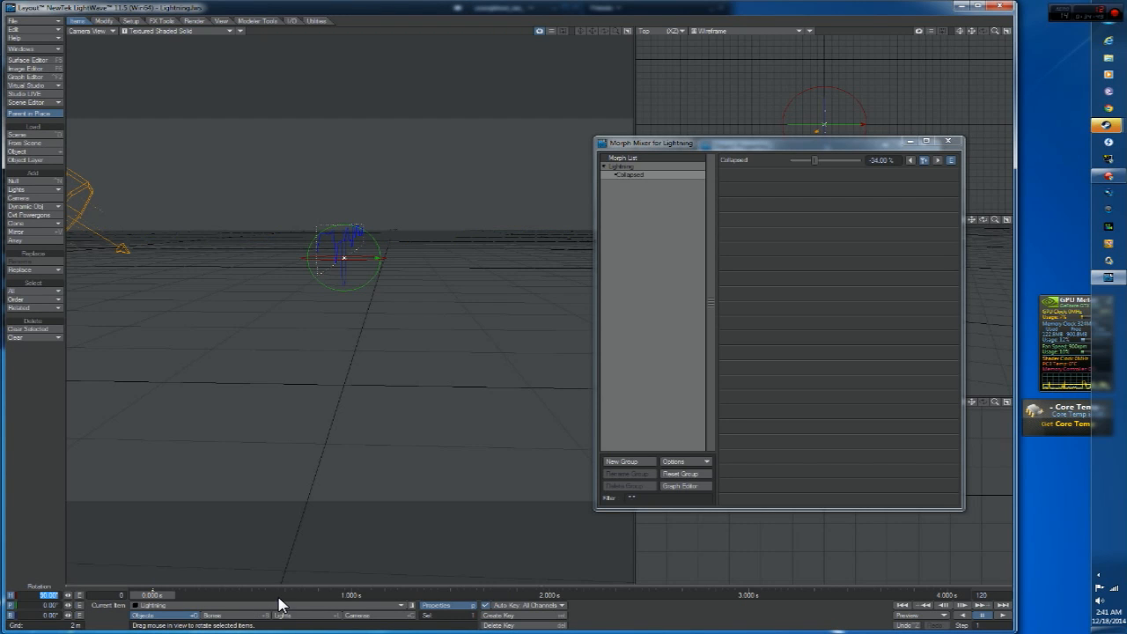
{"action": "type", "text": "360"}
{"action": "key", "text": "Return"}
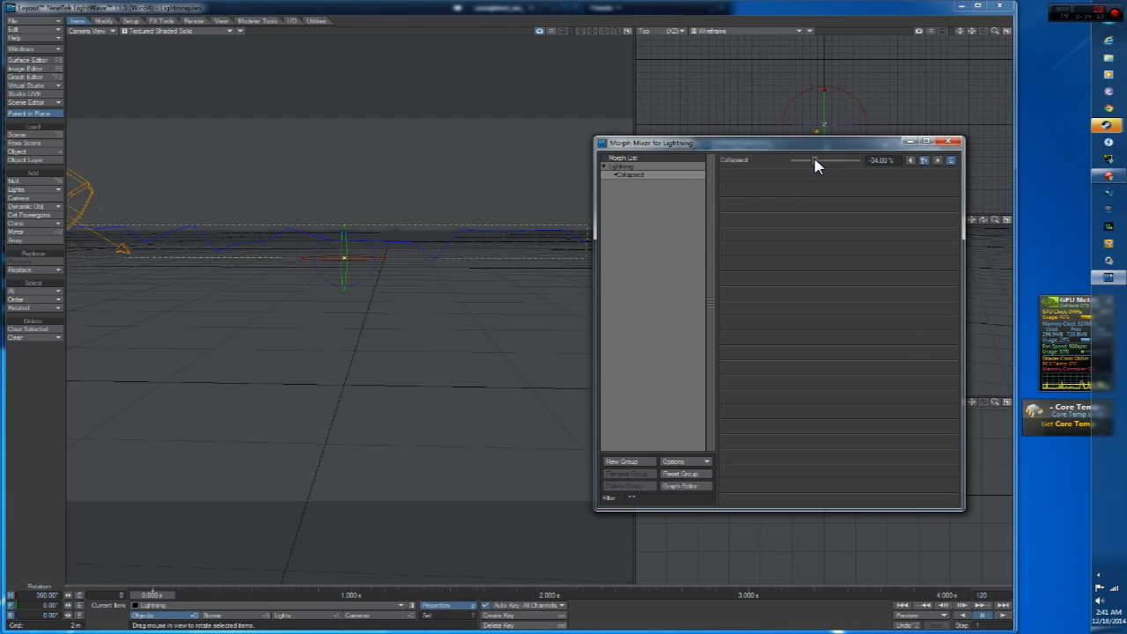
- Set the Collapsed morph to 100% and rotate the Lightning object to a heading of 180°
{"action": "left_click_drag", "start_coordinate": [815, 164], "coordinate": [864, 168]}
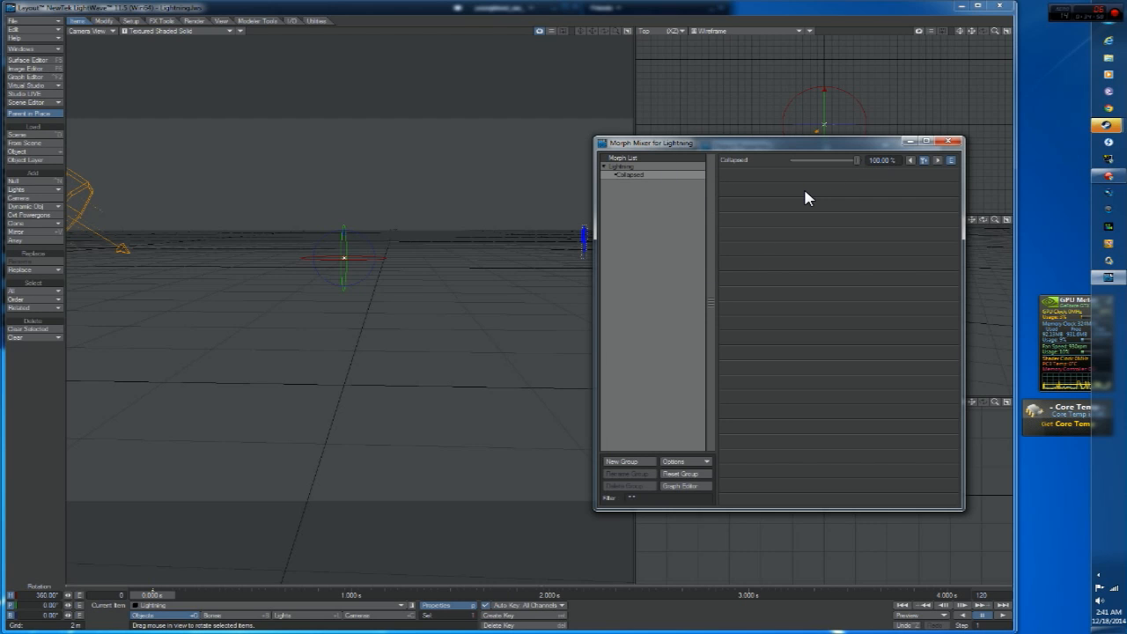
{"action": "left_click_drag", "start_coordinate": [852, 98], "coordinate": [832, 96]}
{"action": "left_click_drag", "start_coordinate": [379, 481], "coordinate": [269, 481]}
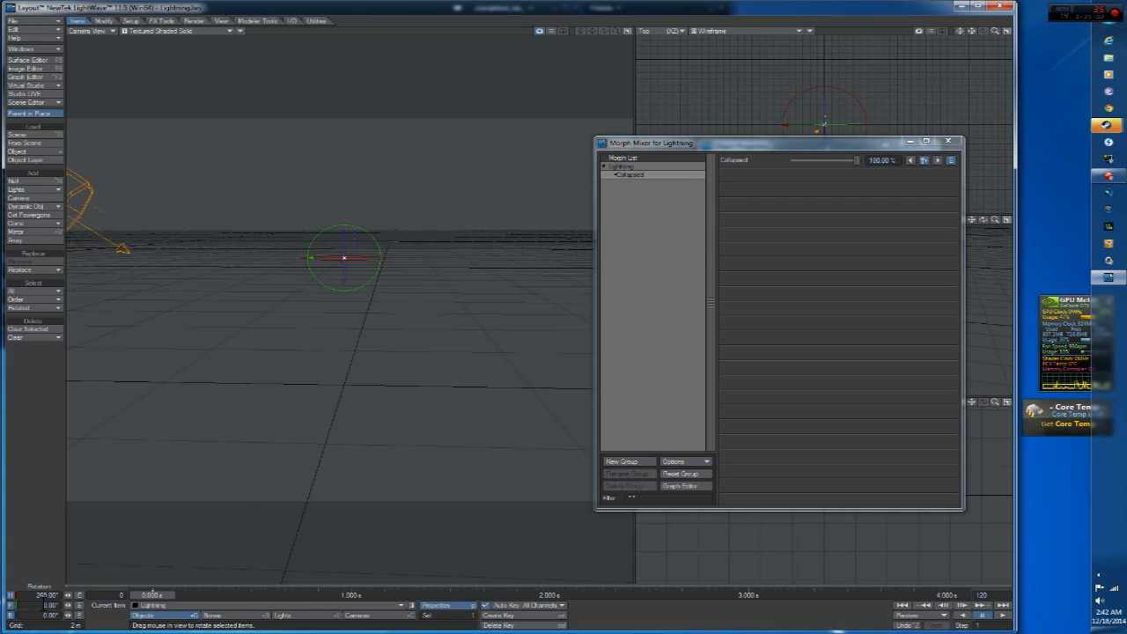
{"action": "left_click_drag", "start_coordinate": [39, 596], "coordinate": [225, 599]}
{"action": "type", "text": "180"}
{"action": "key", "text": "Return"}
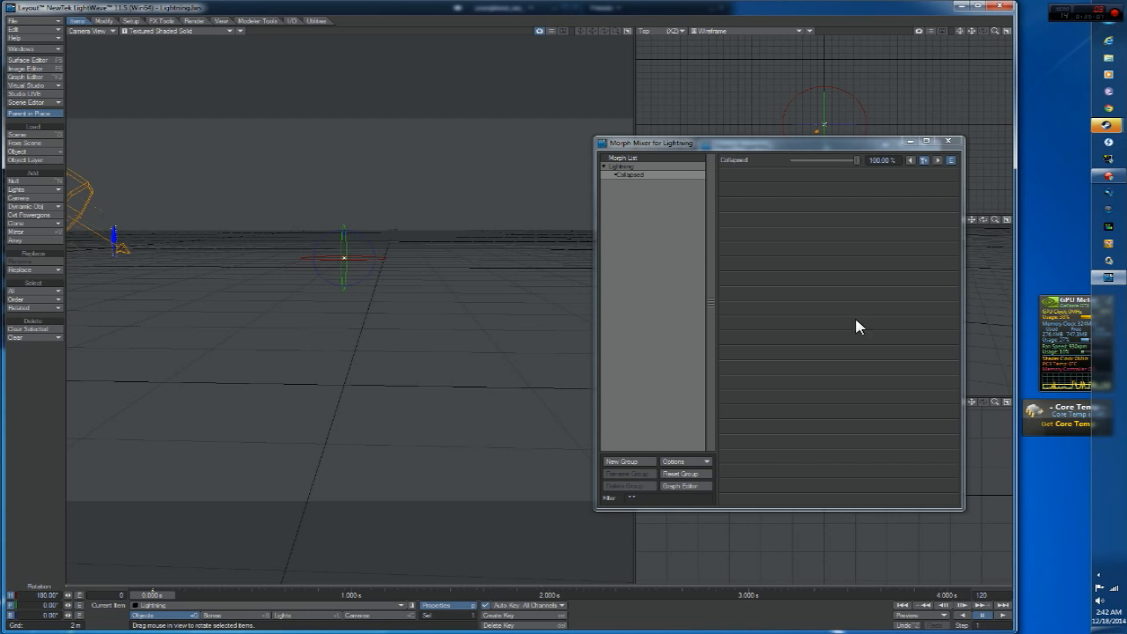
- Check the Collapsed morph at the first and last frames and view its curve in the Graph Editor
{"action": "left_click_drag", "start_coordinate": [856, 161], "coordinate": [938, 150]}
{"action": "left_click", "coordinate": [921, 161]}
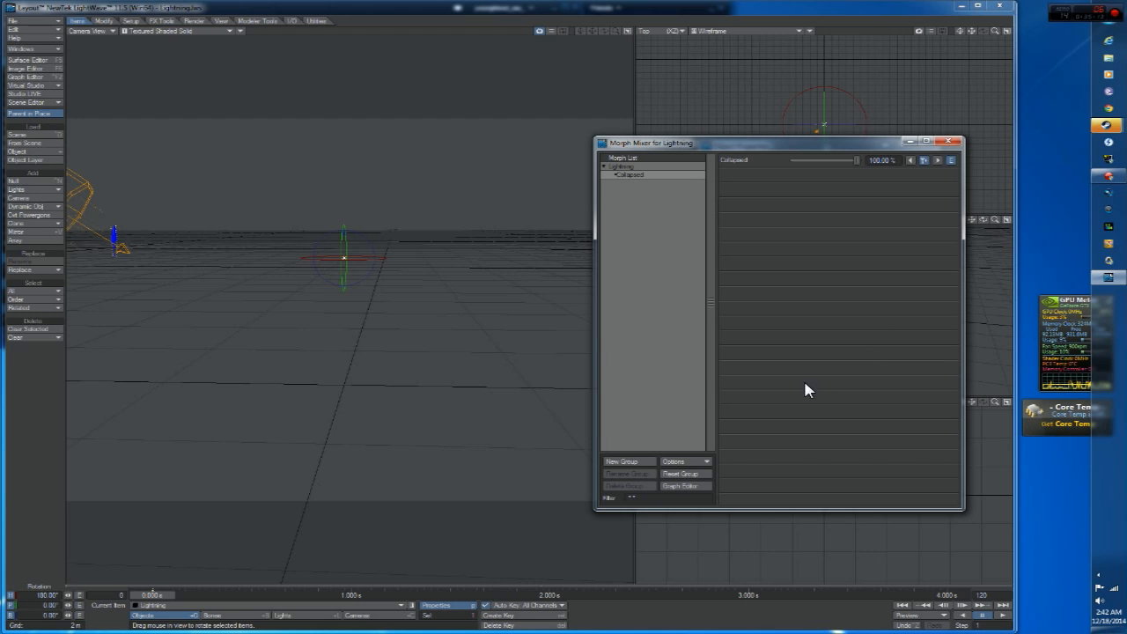
{"action": "left_click", "coordinate": [946, 596]}
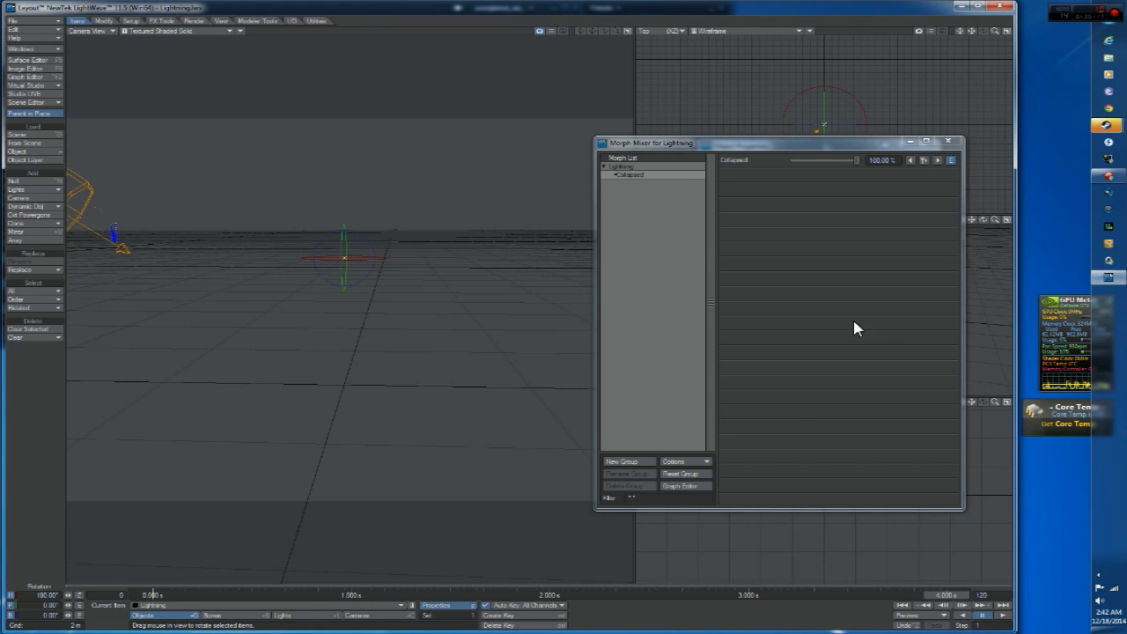
{"action": "left_click", "coordinate": [154, 597]}
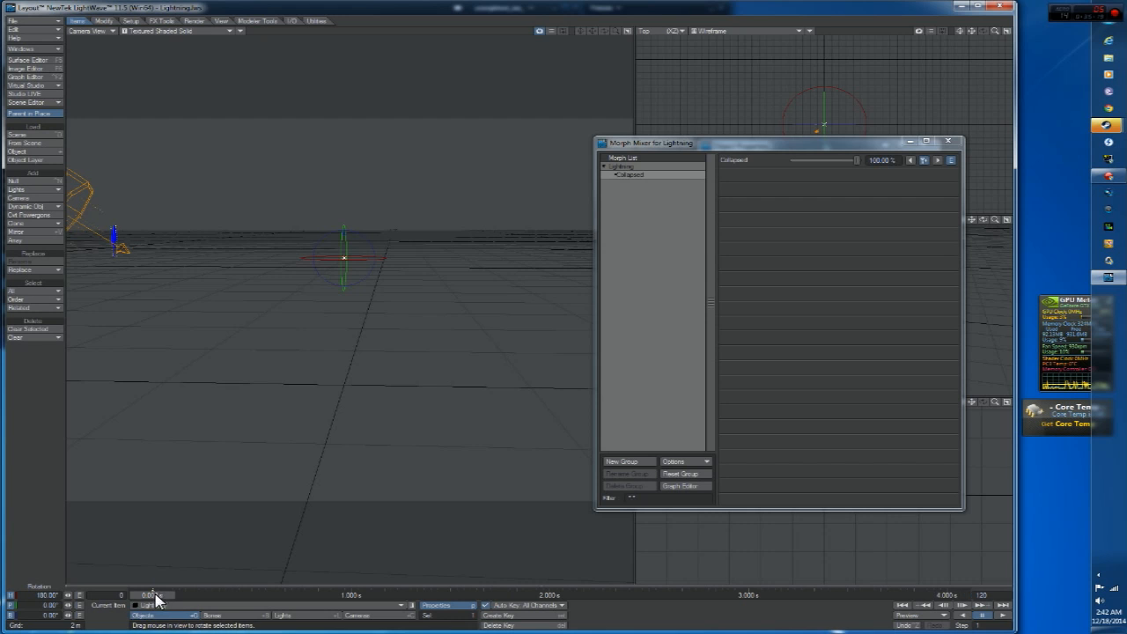
{"action": "left_click", "coordinate": [936, 287]}
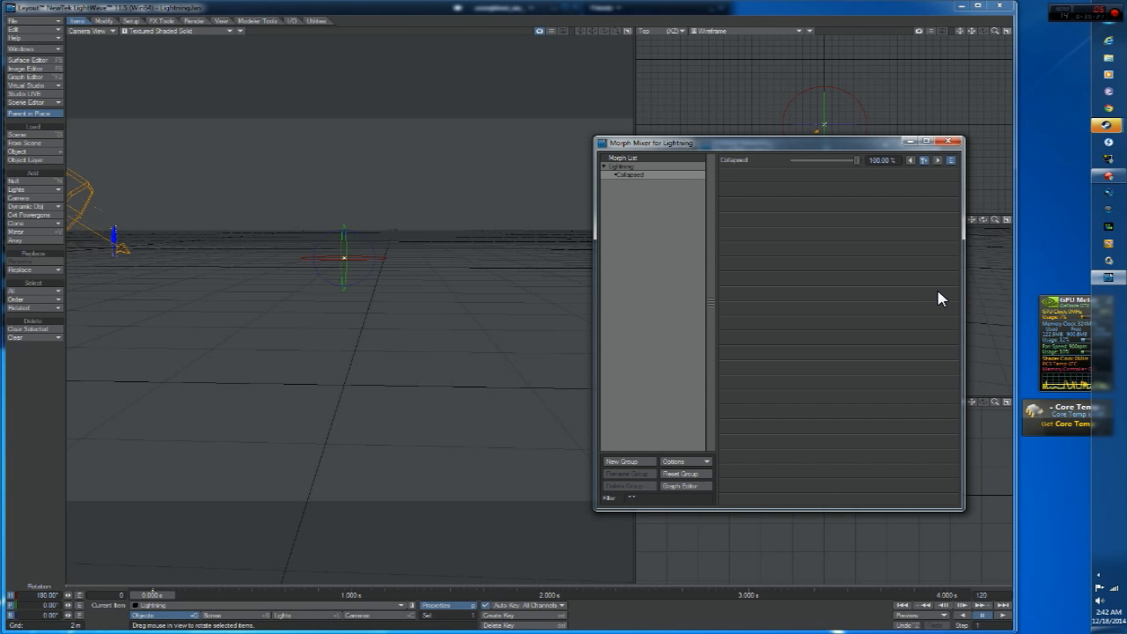
{"action": "left_click", "coordinate": [951, 161]}
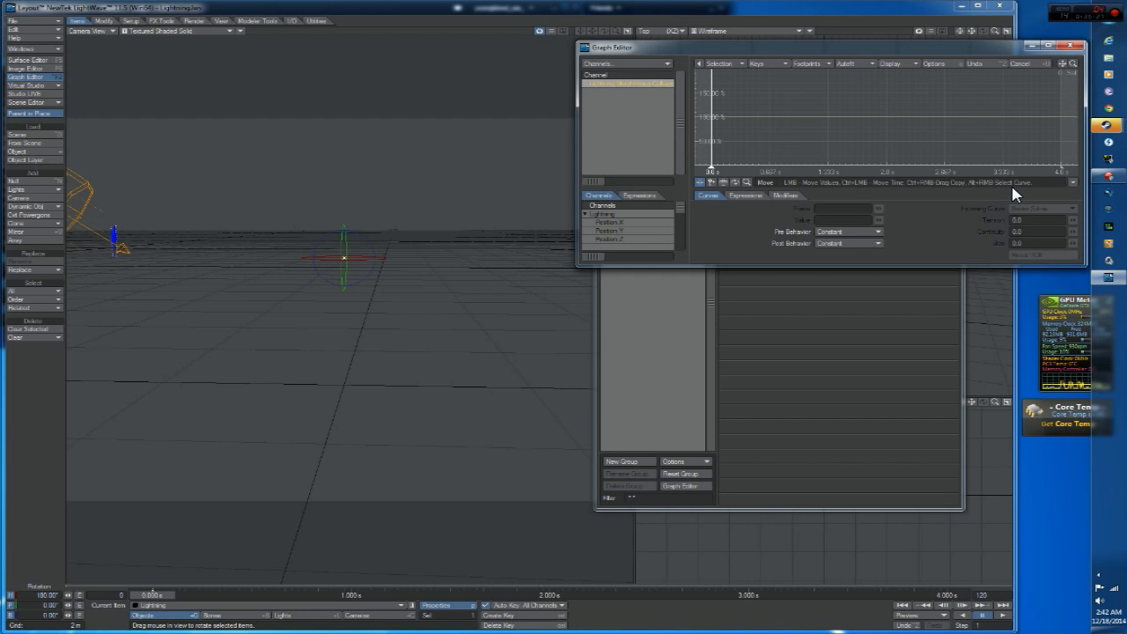
{"action": "left_click", "coordinate": [1069, 45]}
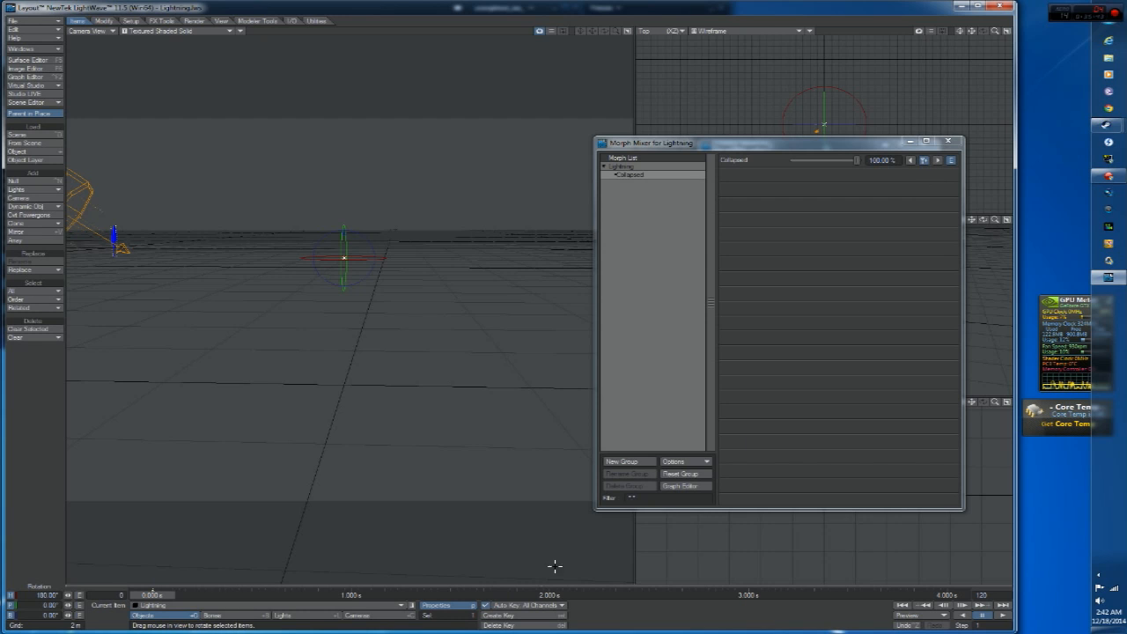
- Key the Collapsed morph at 0% at the 4.000 s mark and scrub the timeline to preview the change
{"action": "left_click", "coordinate": [510, 606]}
{"action": "left_click", "coordinate": [510, 603]}
{"action": "left_click", "coordinate": [881, 160]}
{"action": "type", "text": "0"}
{"action": "key", "text": "Return"}
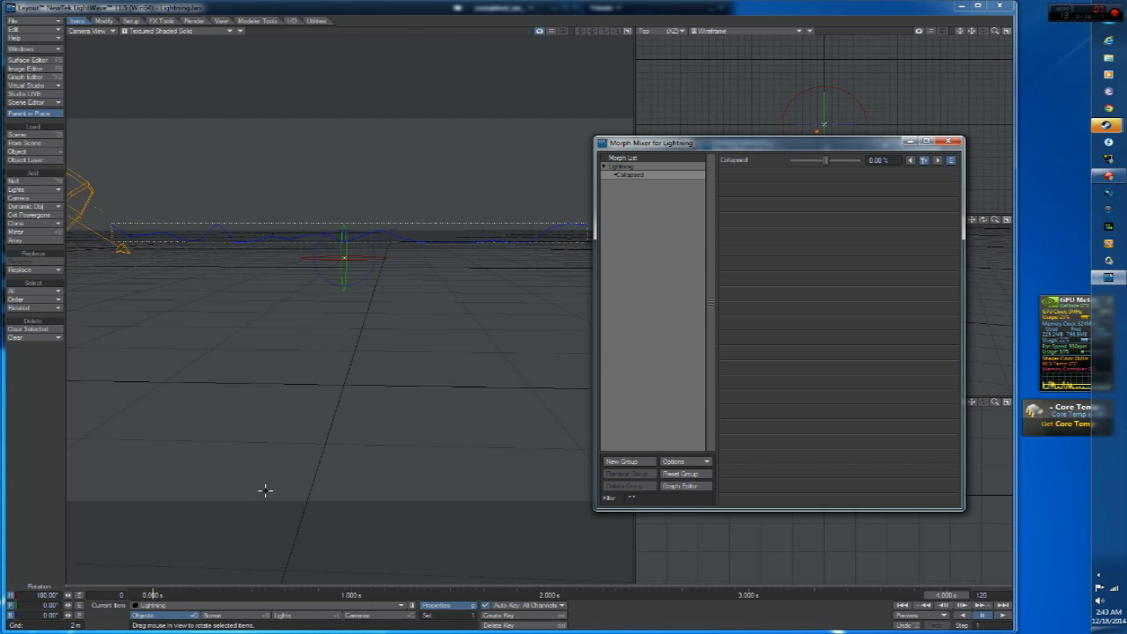
{"action": "left_click_drag", "start_coordinate": [152, 598], "coordinate": [947, 596]}
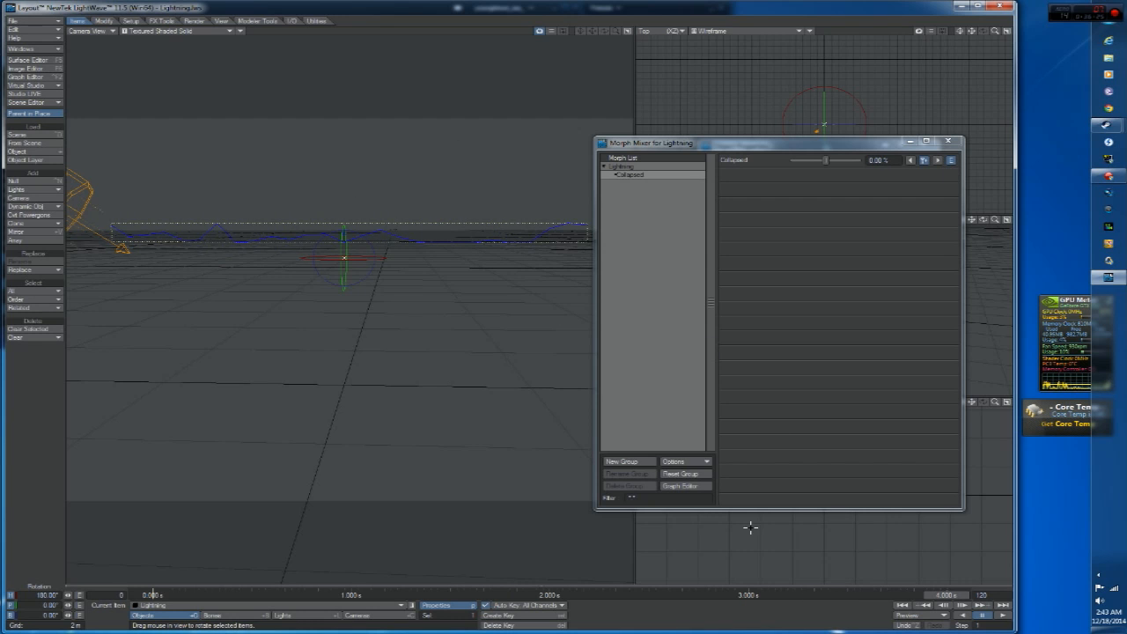
{"action": "left_click_drag", "start_coordinate": [152, 595], "coordinate": [946, 596]}
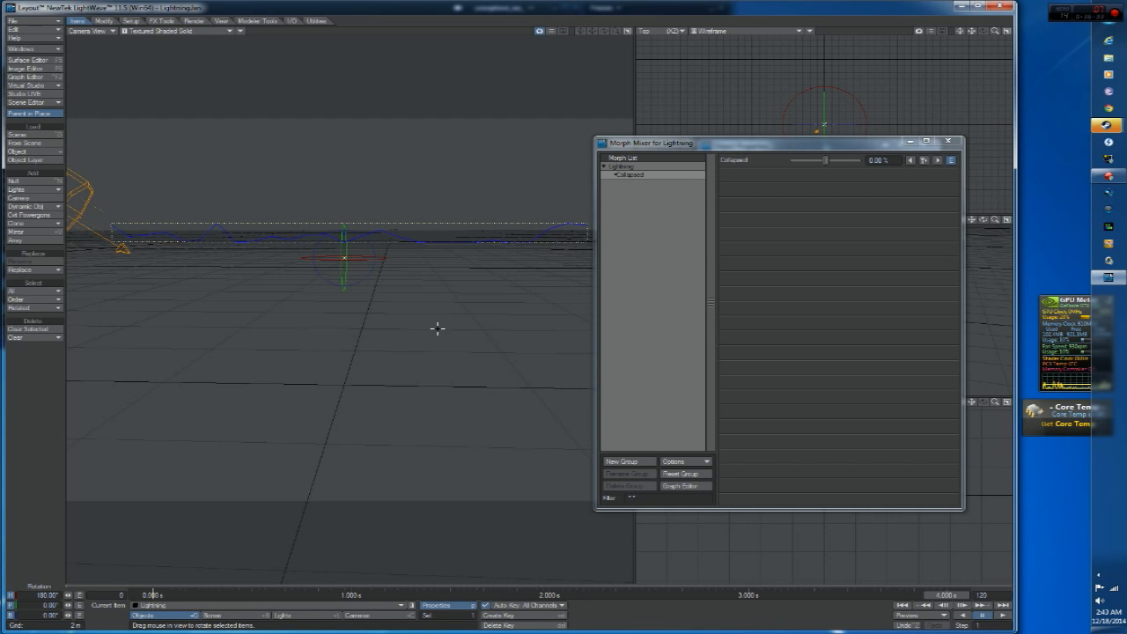
- Remove the Collapsed curve's key at frame 120 in the Graph Editor
{"action": "left_click", "coordinate": [951, 160]}
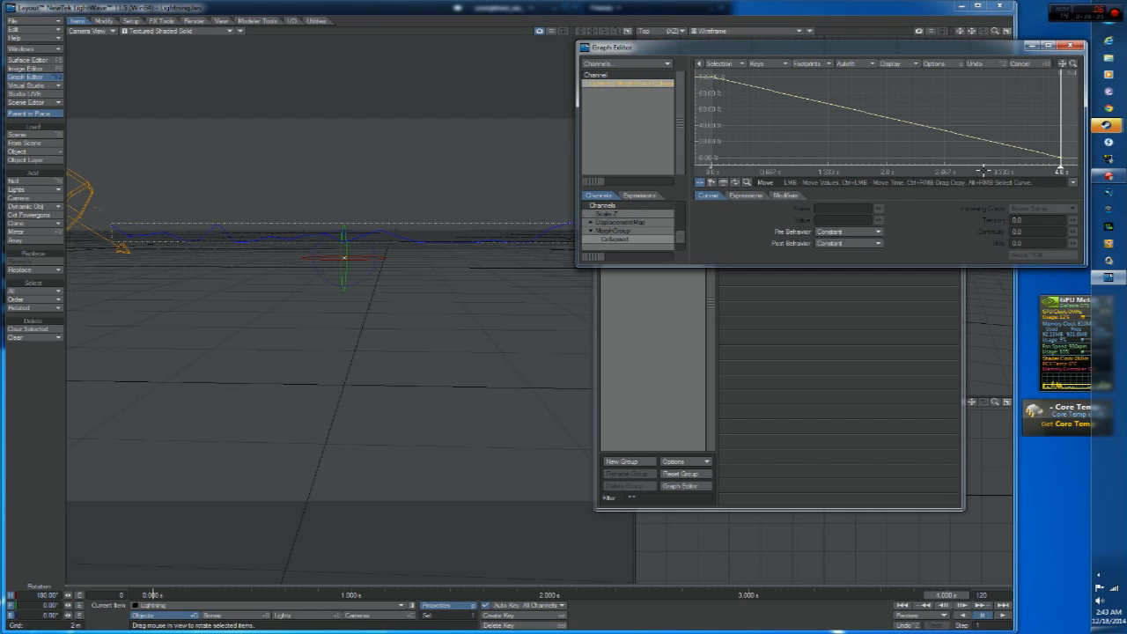
{"action": "left_click", "coordinate": [1059, 168]}
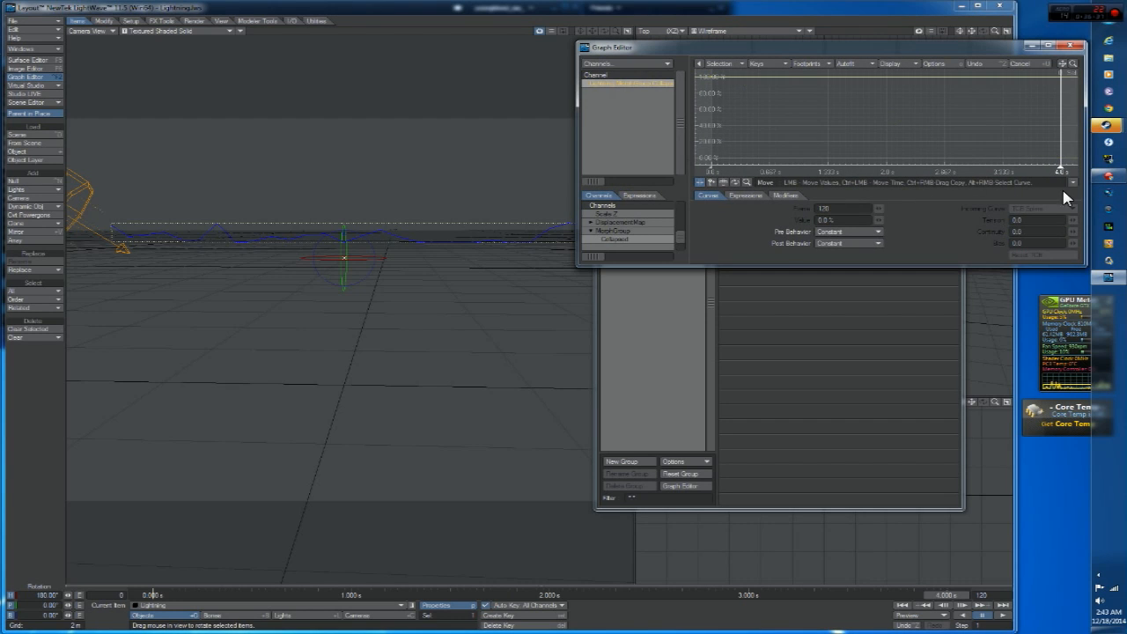
{"action": "left_click", "coordinate": [1070, 45]}
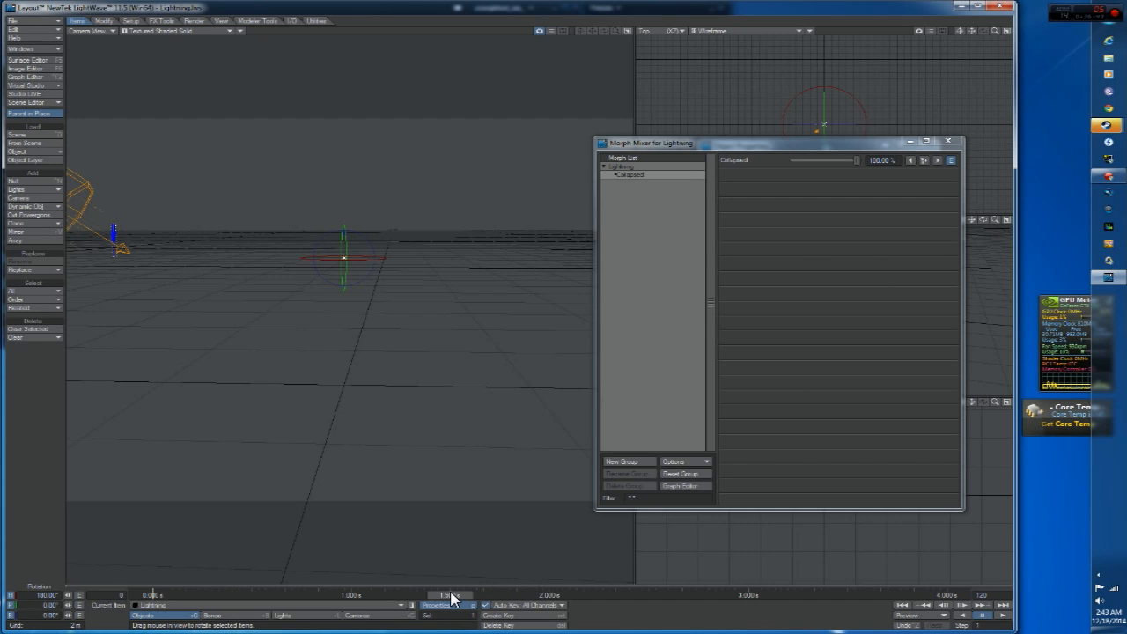
- Key the Collapsed morph at 0% at the 1.500 s mark and close Morph Mixer and the object properties
{"action": "left_click_drag", "start_coordinate": [856, 159], "coordinate": [825, 163]}
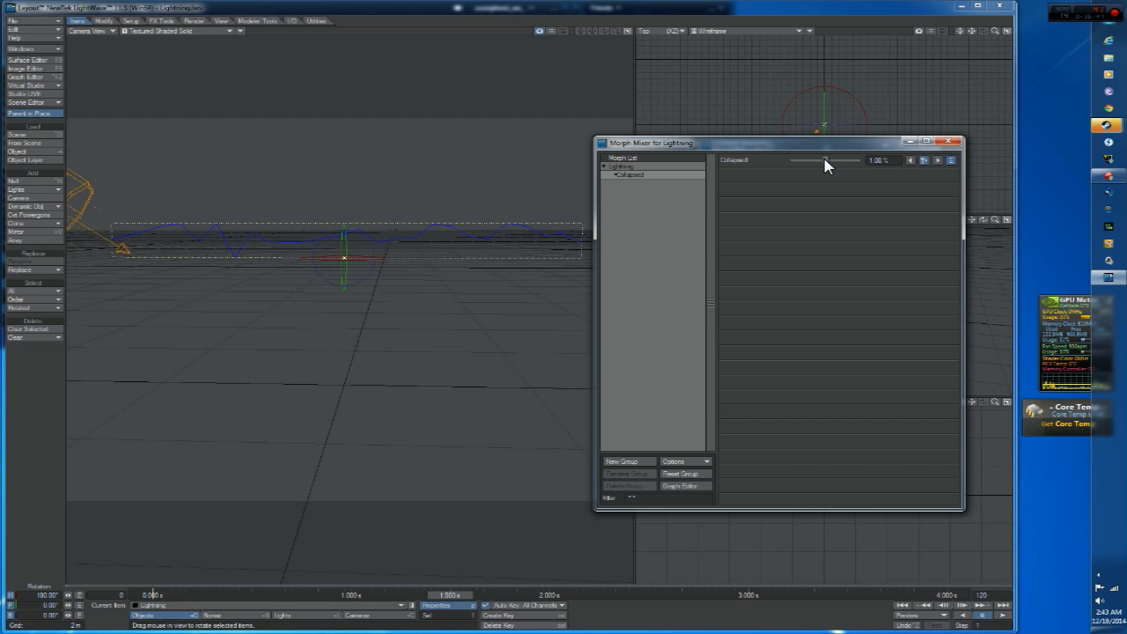
{"action": "left_click", "coordinate": [948, 141]}
{"action": "left_click", "coordinate": [922, 143]}
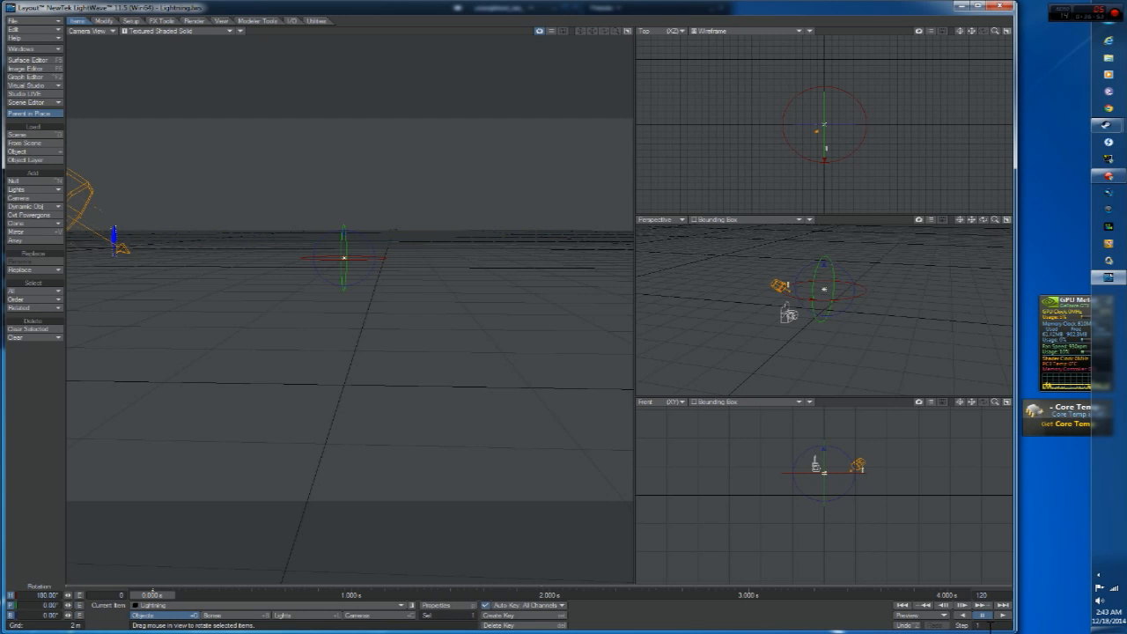
- Play the lightning animation from the start and scrub to the 1.733 s mark to review it
{"action": "left_click", "coordinate": [1002, 615]}
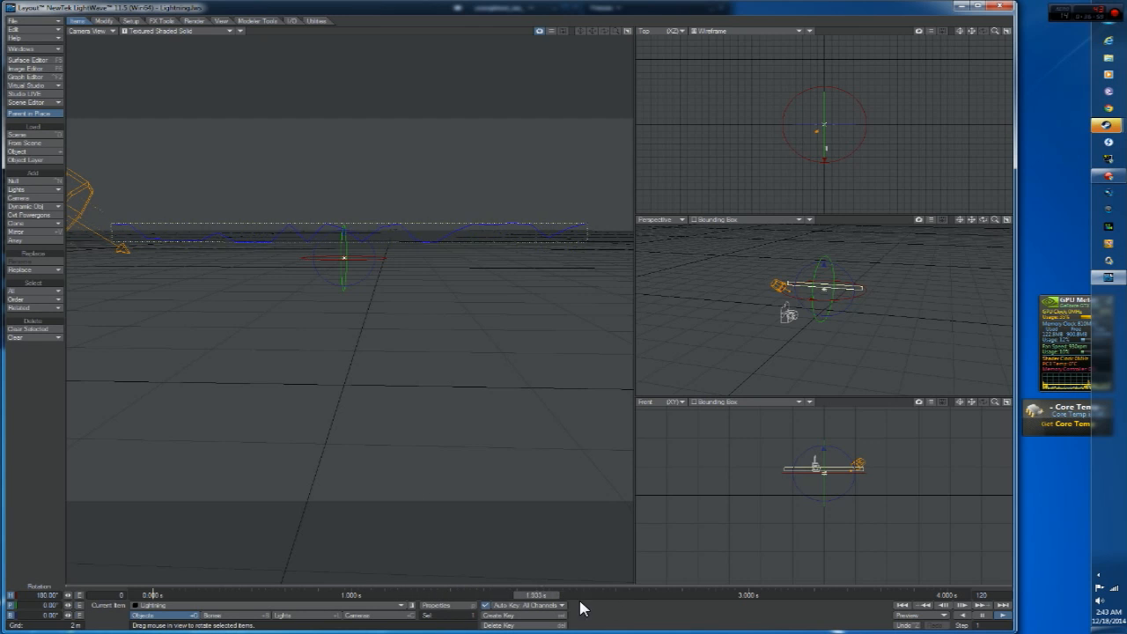
{"action": "left_click", "coordinate": [984, 616]}
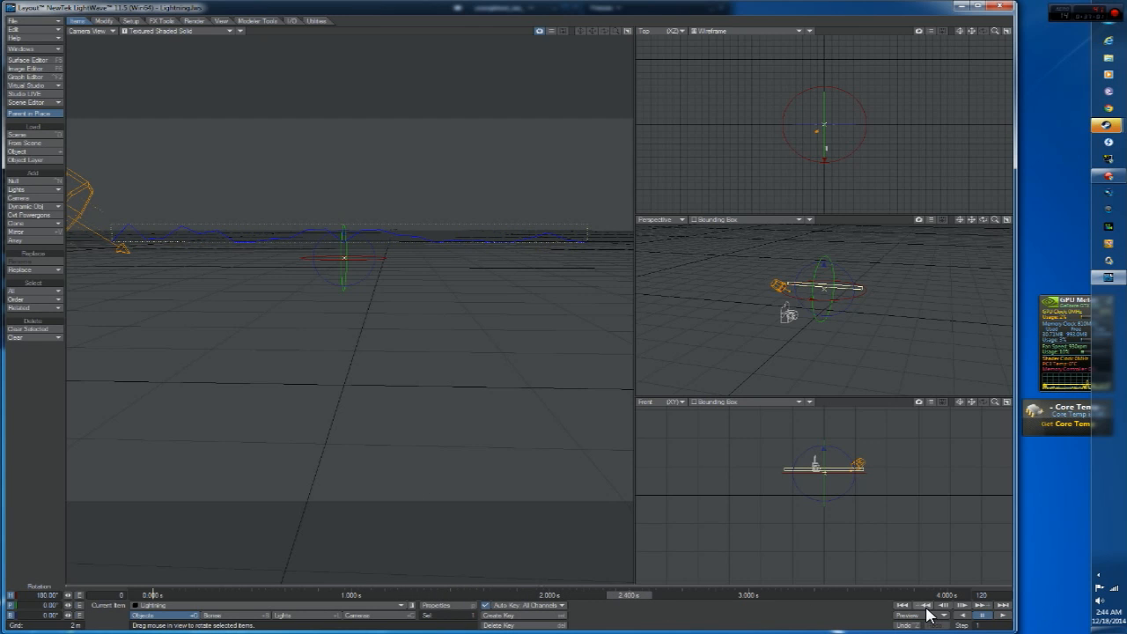
{"action": "left_click", "coordinate": [901, 605]}
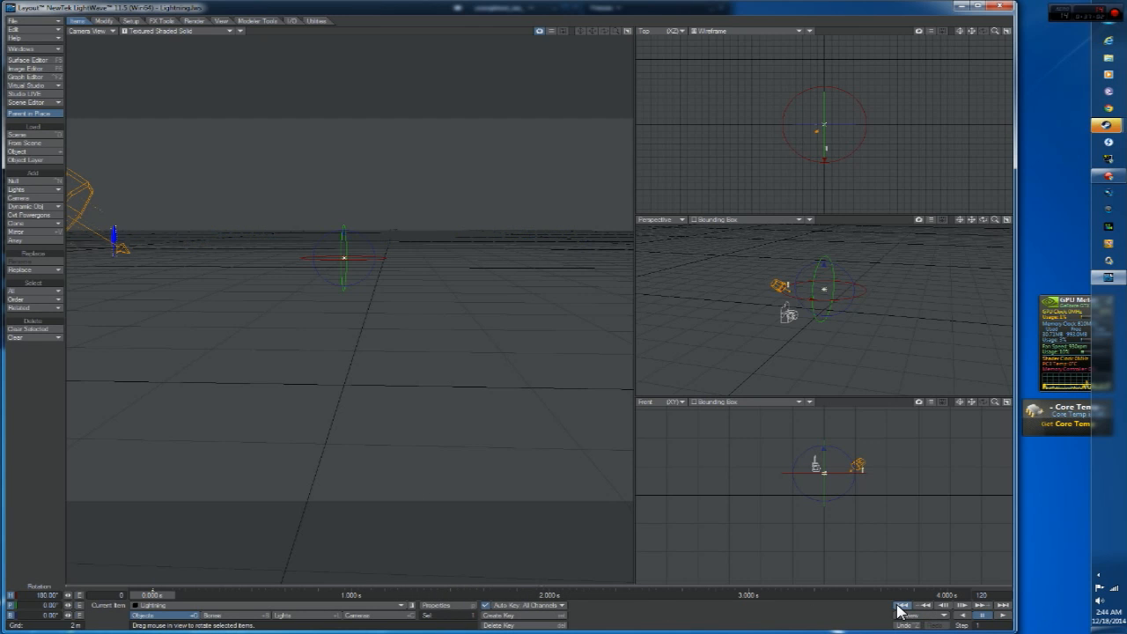
{"action": "left_click", "coordinate": [1002, 615]}
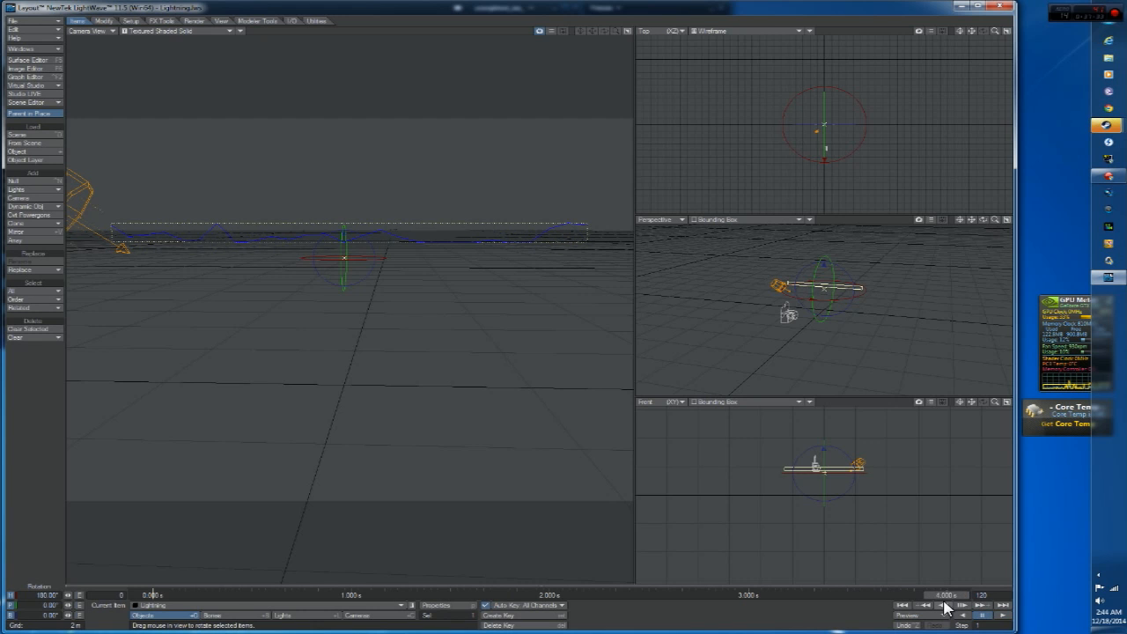
{"action": "left_click_drag", "start_coordinate": [946, 595], "coordinate": [496, 595]}
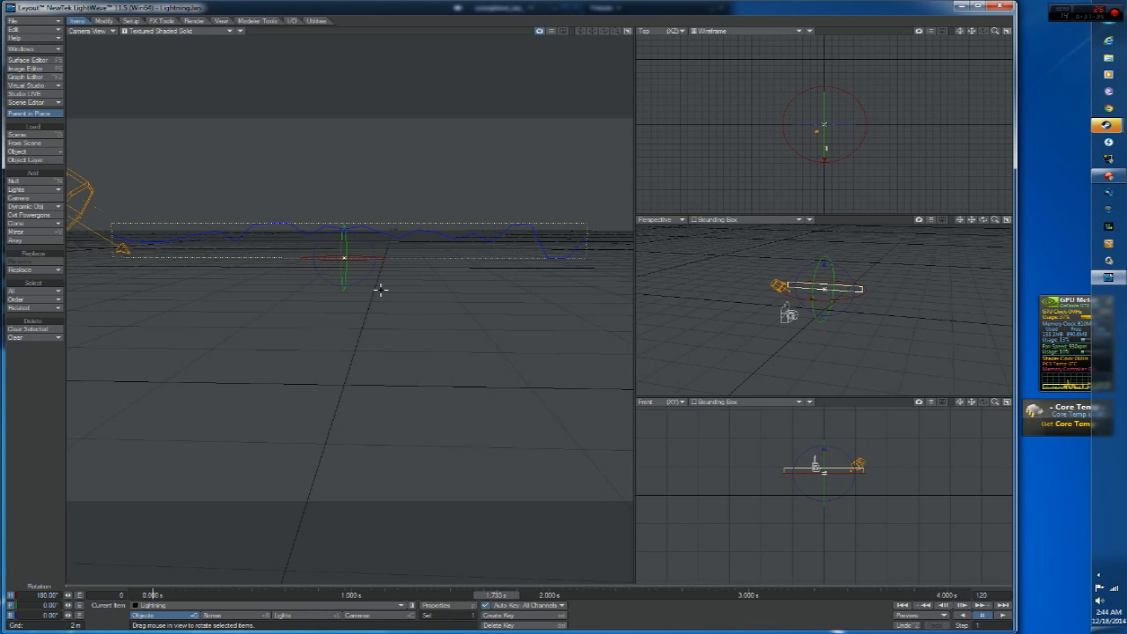
- View the Lightning object's displacement texture and geometry properties, and reopen its Morph Mixer
{"action": "key", "text": "p"}
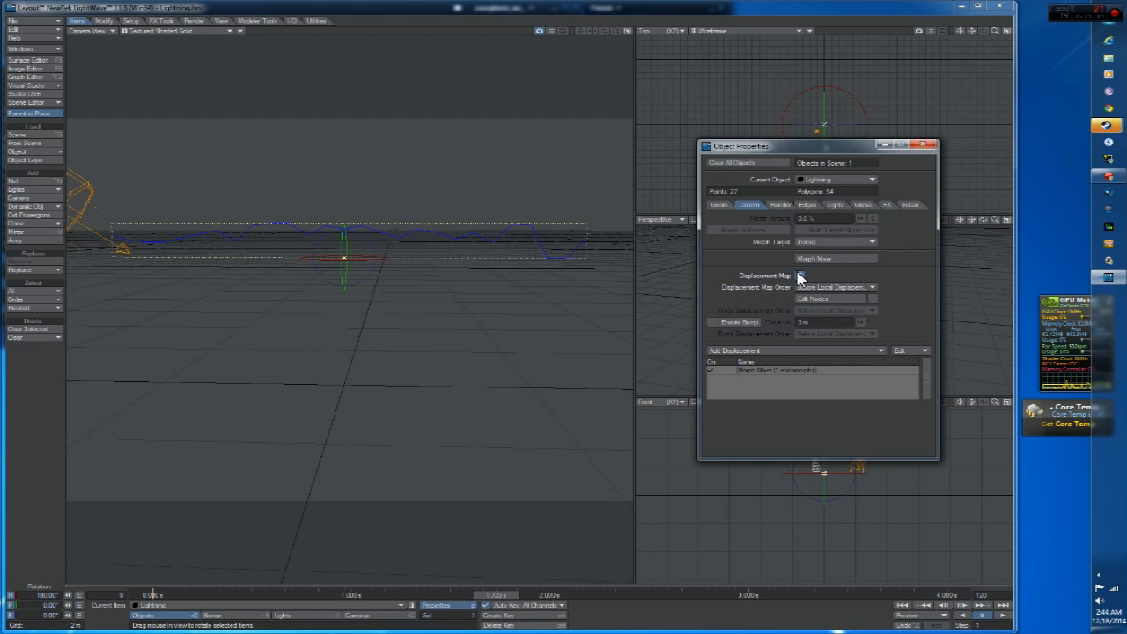
{"action": "left_click", "coordinate": [799, 275]}
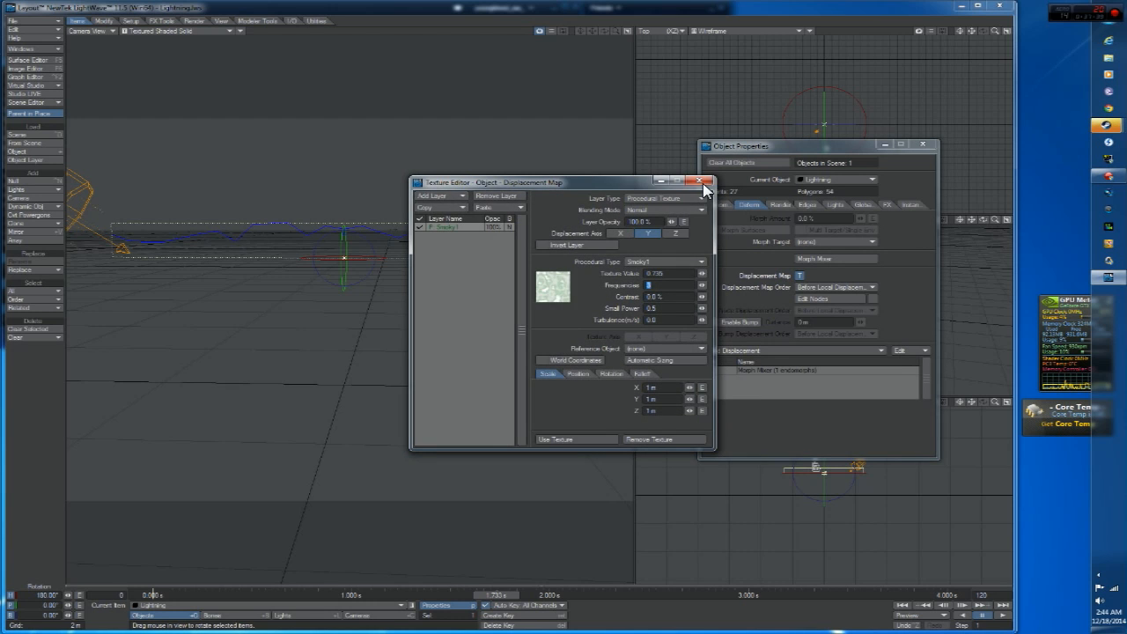
{"action": "left_click", "coordinate": [798, 276]}
{"action": "left_click", "coordinate": [720, 204]}
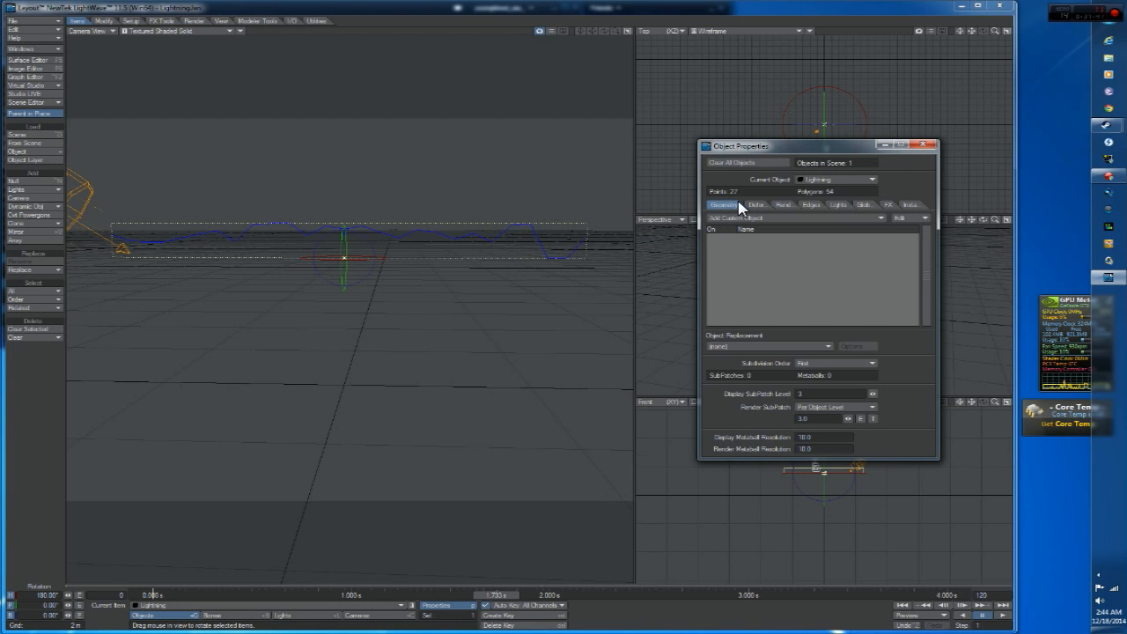
{"action": "left_click", "coordinate": [755, 206]}
{"action": "left_click", "coordinate": [820, 260]}
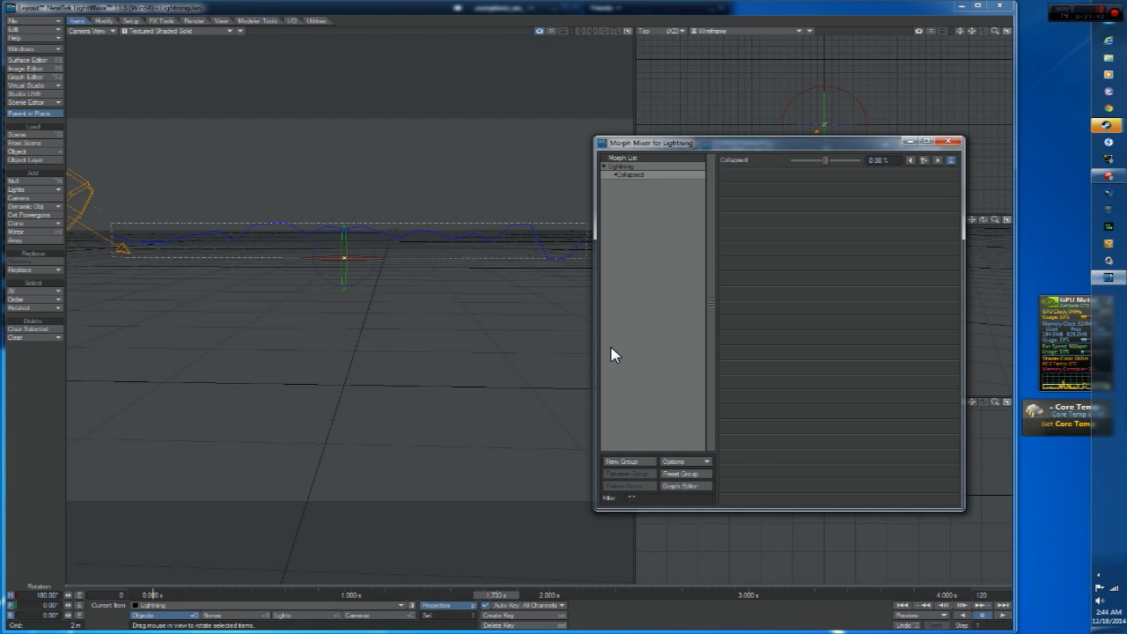
- Move the Collapsed curve's 0% key from the 1.5 s position to frame 30 in the Graph Editor
{"action": "left_click", "coordinate": [951, 159]}
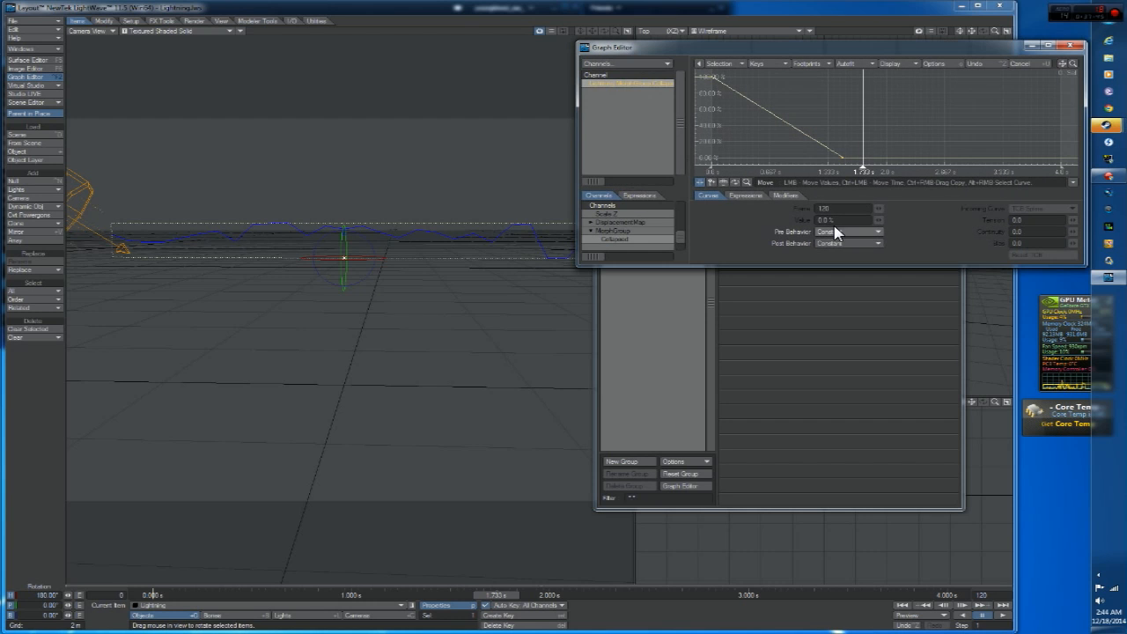
{"action": "left_click", "coordinate": [842, 157]}
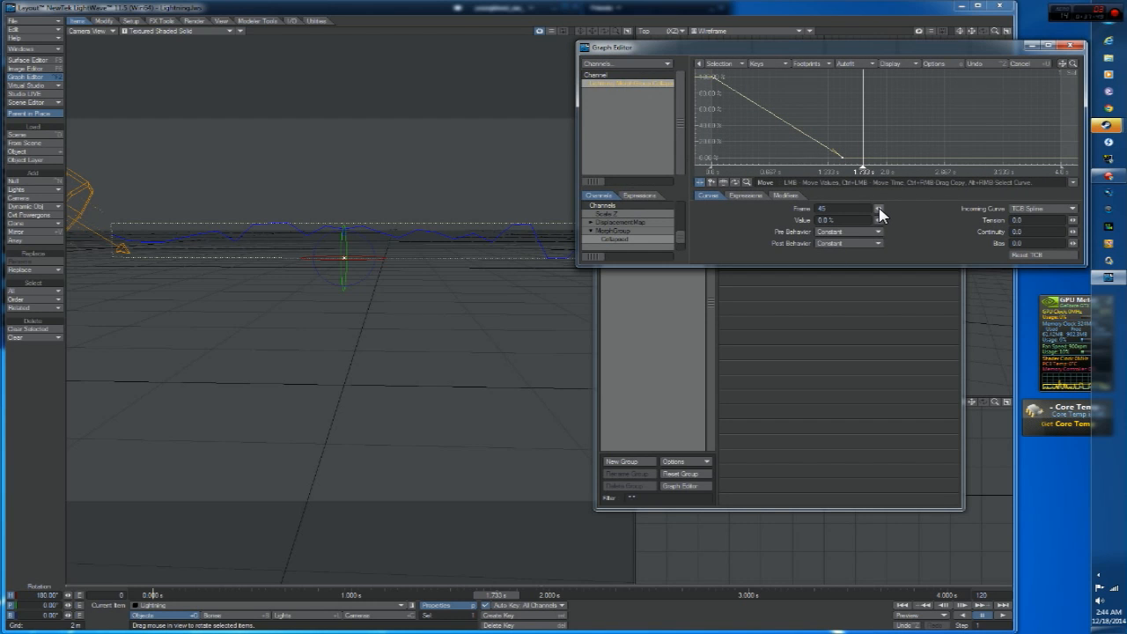
{"action": "left_click_drag", "start_coordinate": [877, 208], "coordinate": [865, 208]}
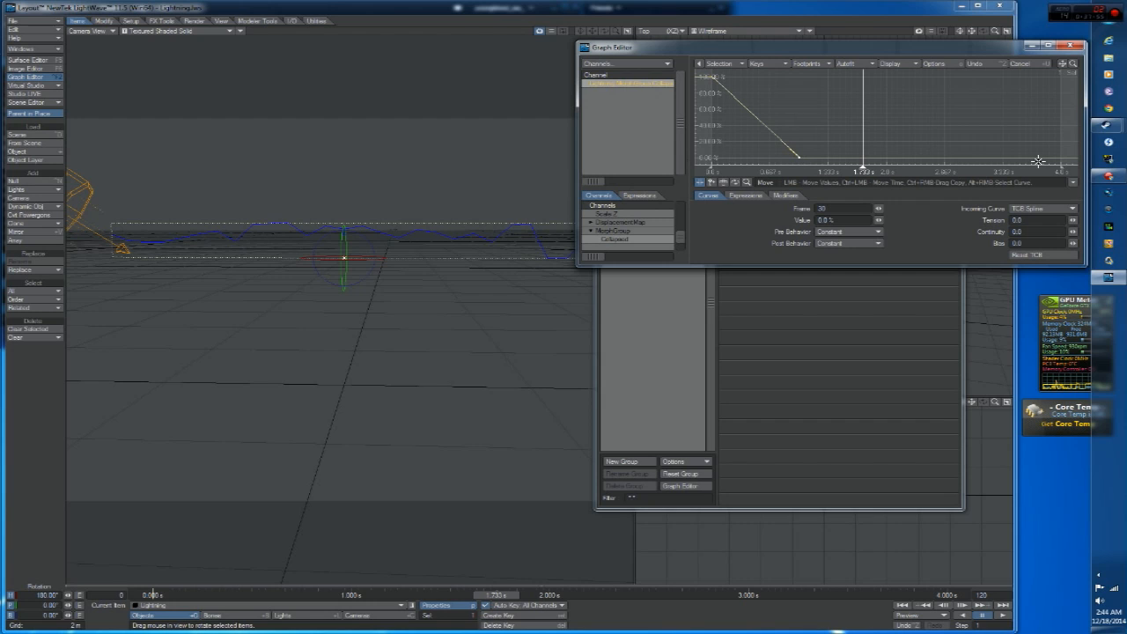
- Add two keys near the end of the Collapsed curve, at frames 114 and 97
{"action": "left_click", "coordinate": [712, 182]}
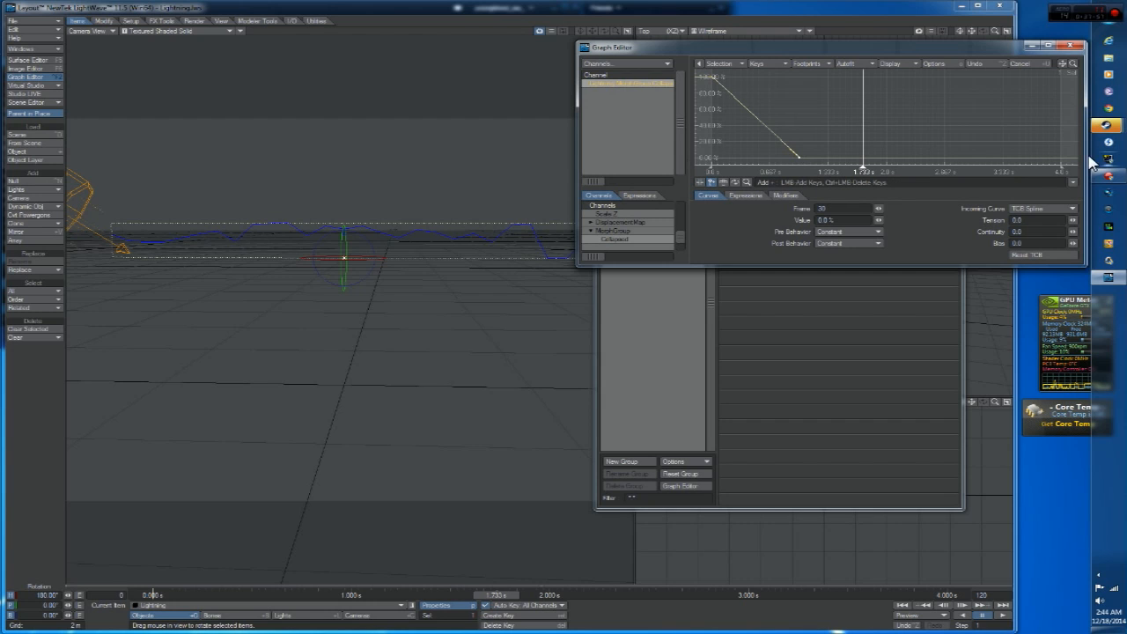
{"action": "left_click", "coordinate": [1043, 158]}
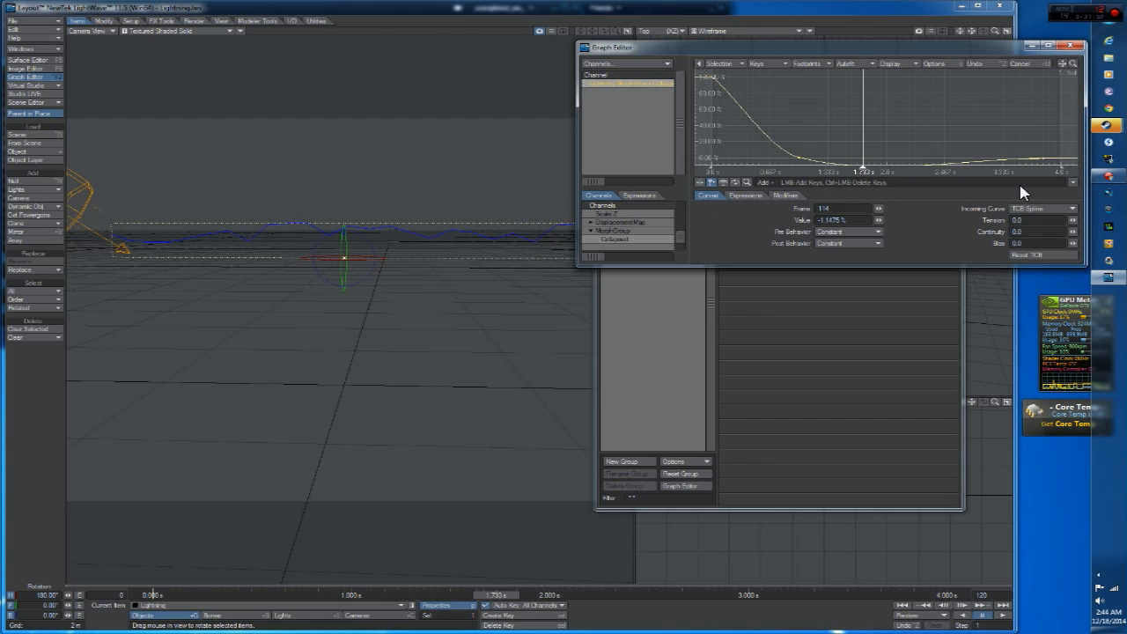
{"action": "right_click_drag", "start_coordinate": [782, 130], "coordinate": [1076, 171]}
{"action": "left_click", "coordinate": [992, 164]}
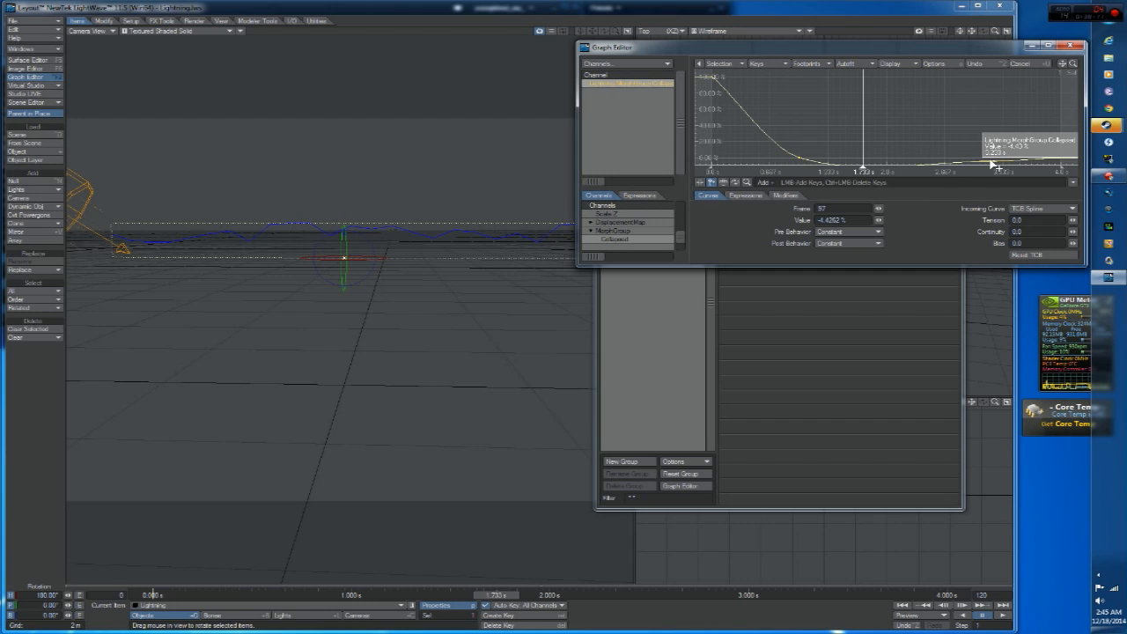
- Set the tension to 1.0 and the value to 0% for the Collapsed keys at frames 30, 97 and 114
{"action": "left_click_drag", "start_coordinate": [778, 134], "coordinate": [1057, 178]}
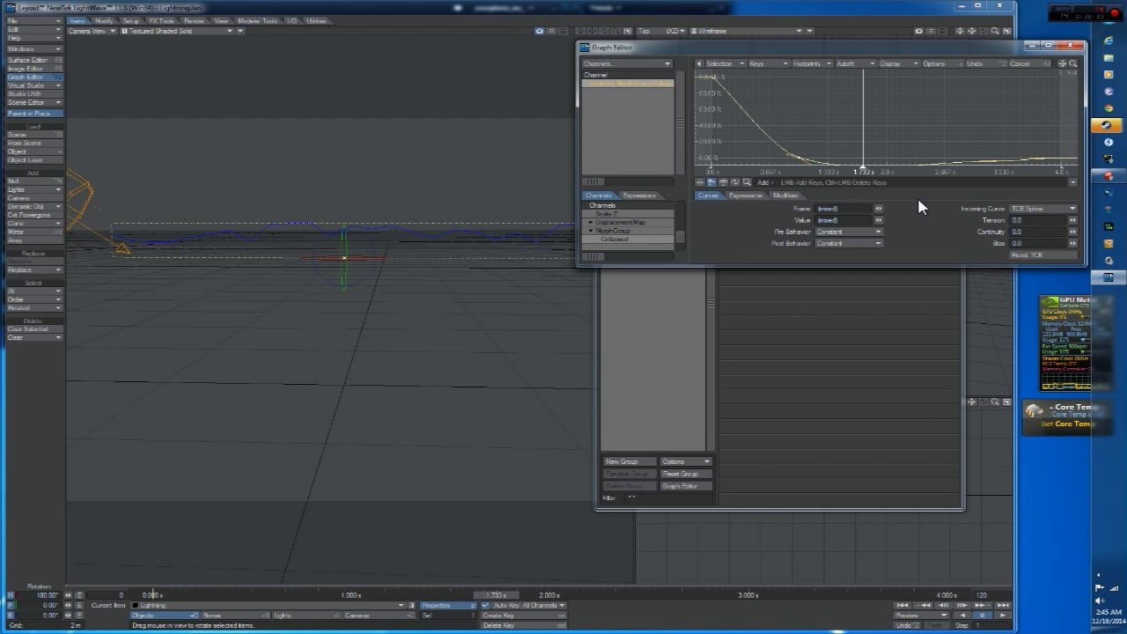
{"action": "left_click", "coordinate": [1043, 222]}
{"action": "type", "text": "1"}
{"action": "key", "text": "Return"}
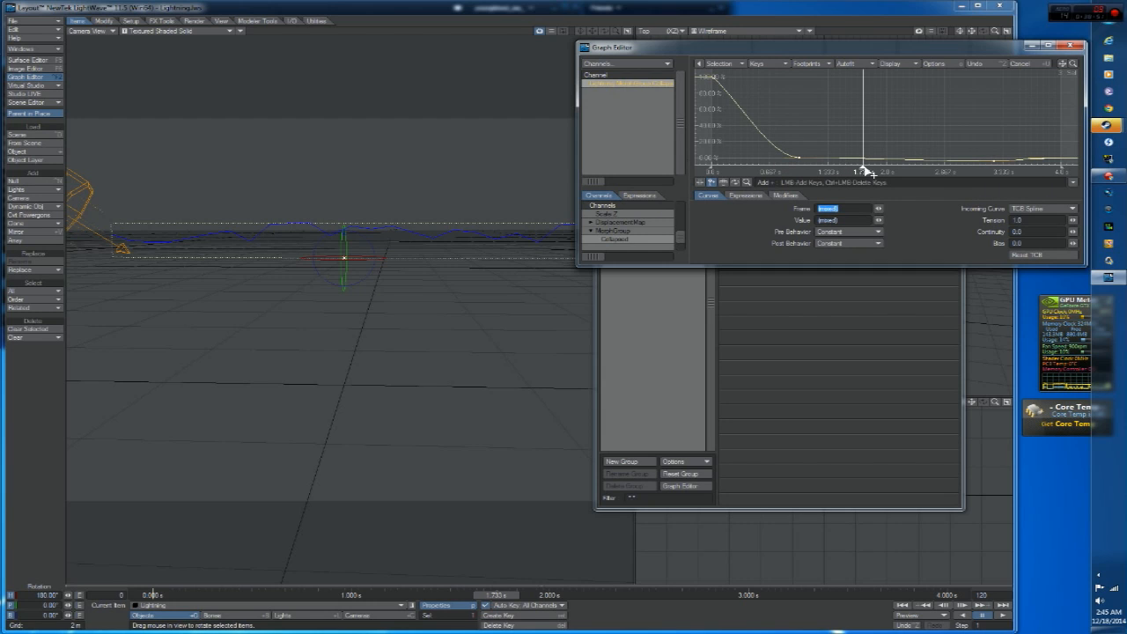
{"action": "left_click", "coordinate": [844, 220]}
{"action": "key", "text": "Return"}
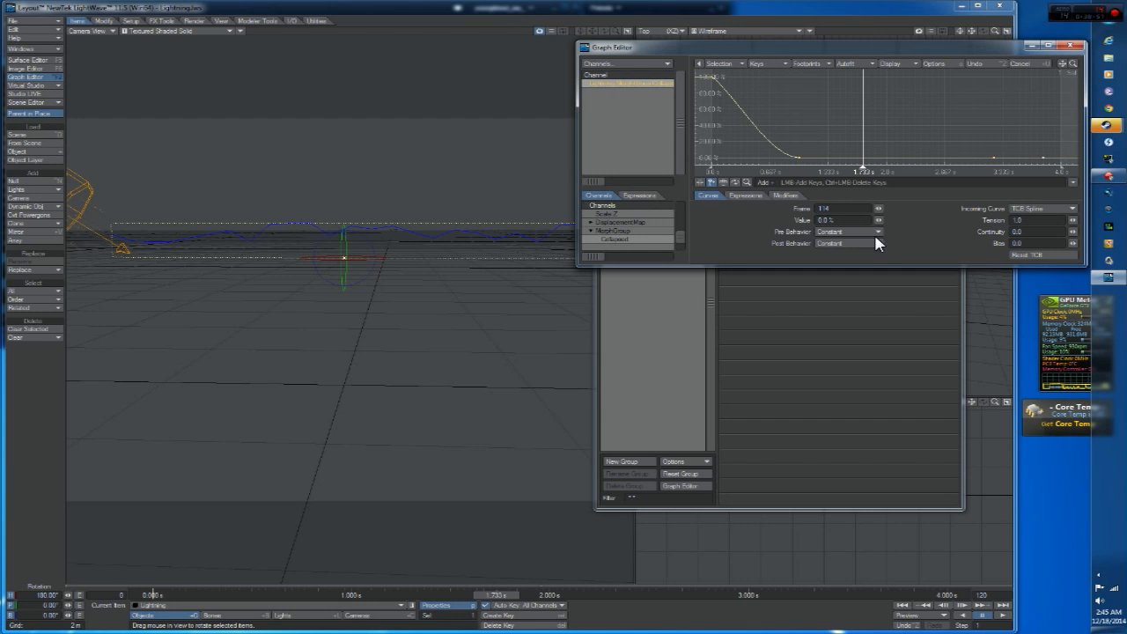
- Set the frame 114 key to 100% and shift the key before it to frame 107
{"action": "left_click_drag", "start_coordinate": [852, 221], "coordinate": [762, 222]}
{"action": "type", "text": "100"}
{"action": "key", "text": "Return"}
{"action": "left_click", "coordinate": [995, 156]}
{"action": "left_click_drag", "start_coordinate": [879, 208], "coordinate": [894, 208]}
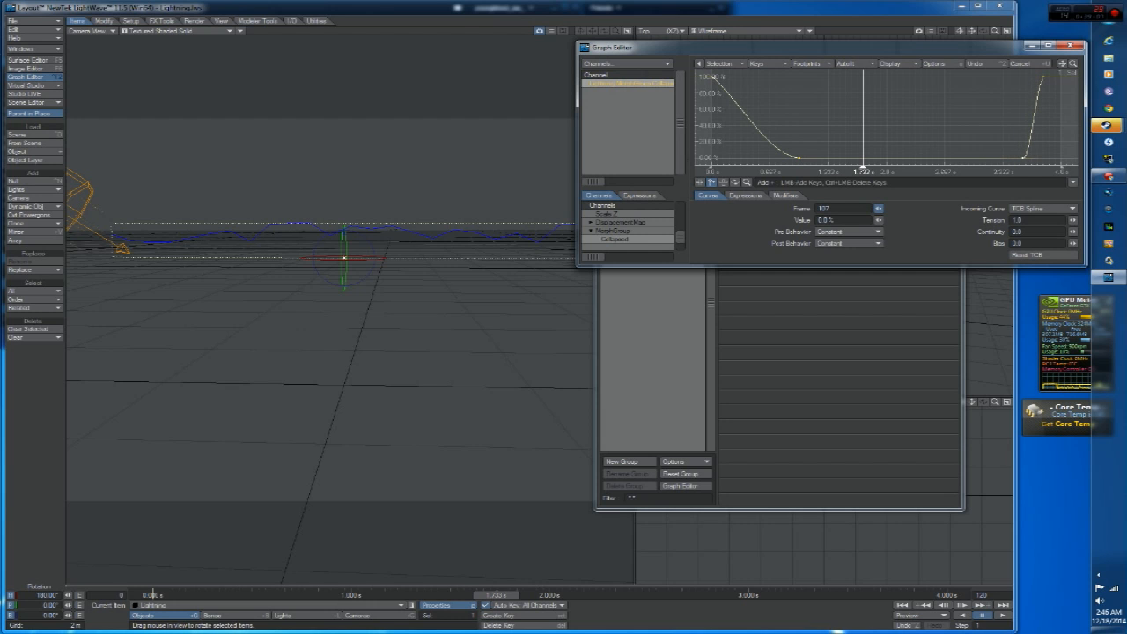
- Close the Graph Editor, Morph Mixer and object properties, and play the lightning animation from 0.000 s
{"action": "left_click", "coordinate": [1071, 45]}
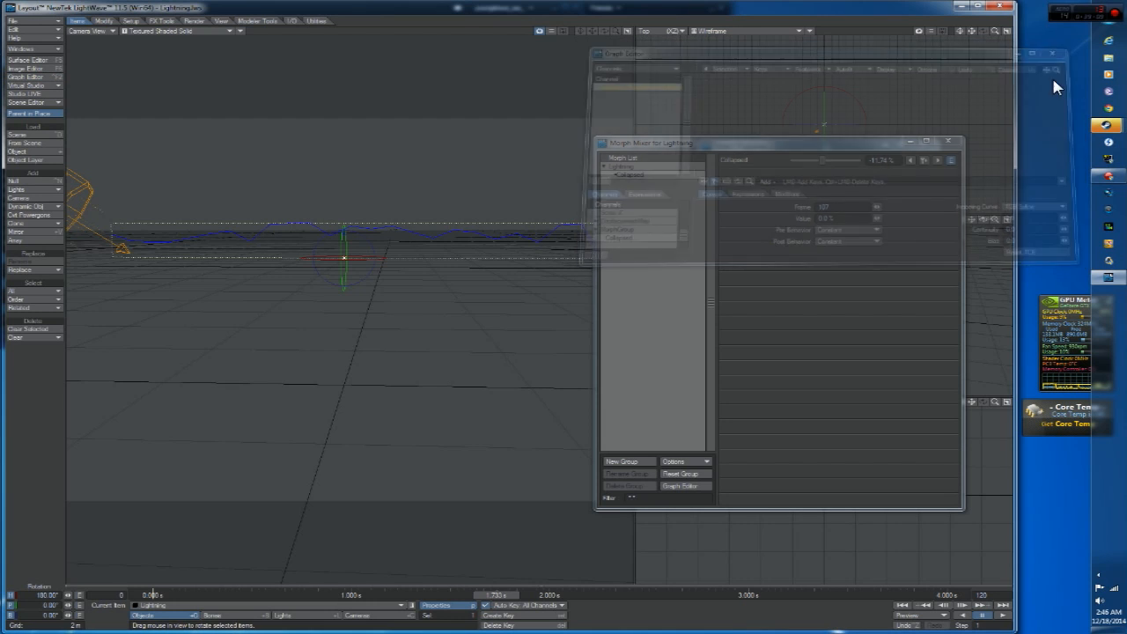
{"action": "left_click", "coordinate": [949, 143]}
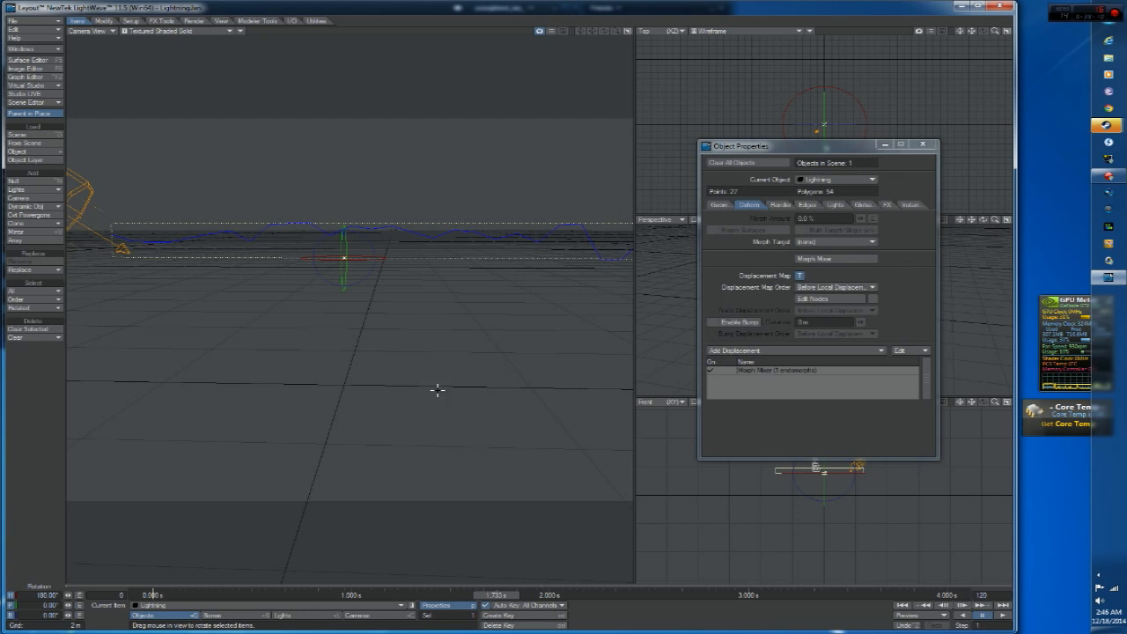
{"action": "left_click", "coordinate": [155, 595]}
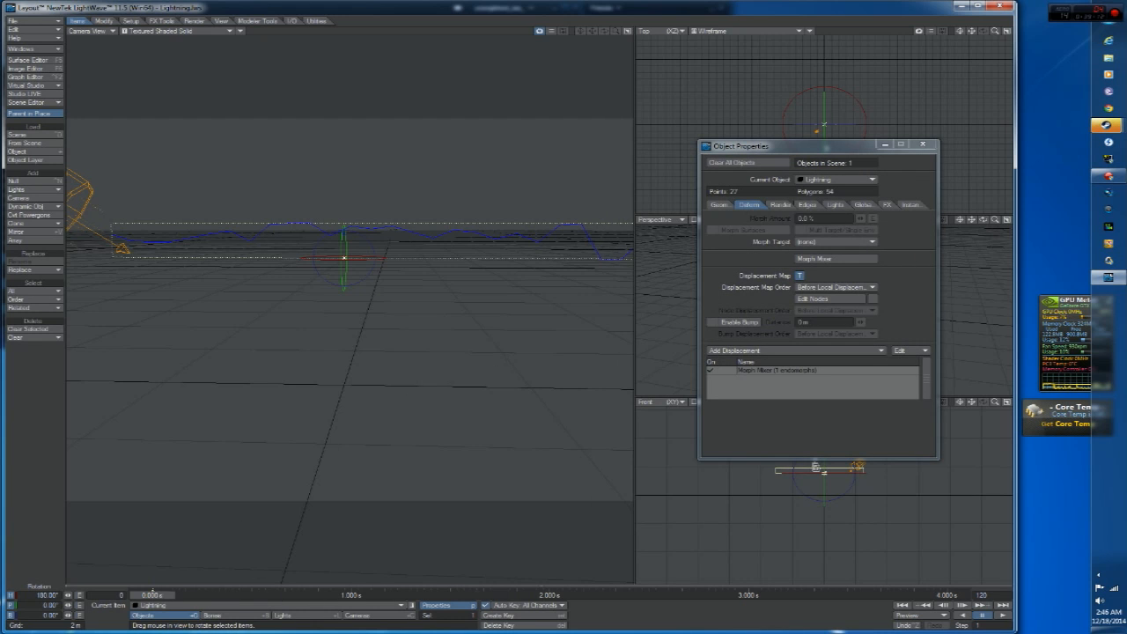
{"action": "left_click", "coordinate": [921, 144]}
{"action": "left_click", "coordinate": [1002, 615]}
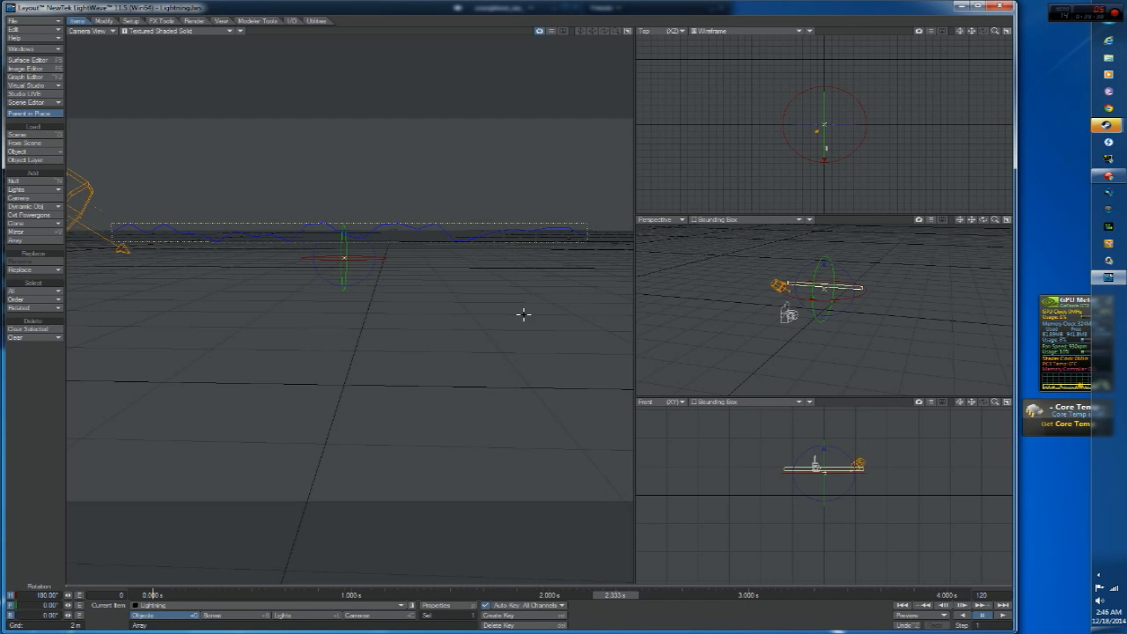
- Switch to the Chrome browser, close the extra tabs and search Google Images for "naruto saskue sword"
{"action": "left_click", "coordinate": [1122, 107]}
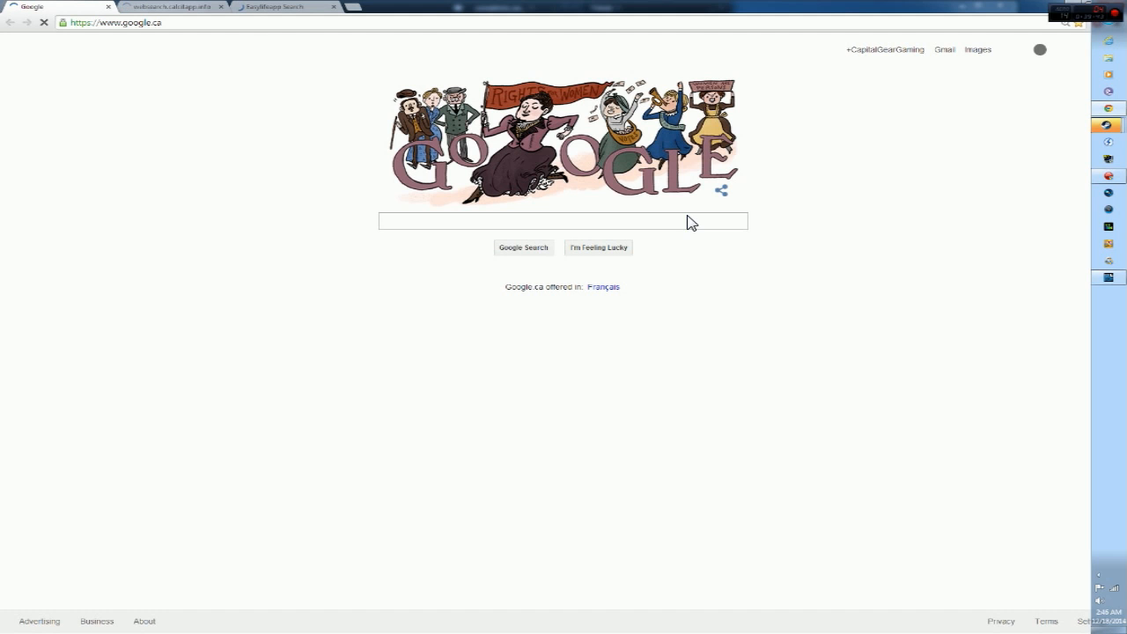
{"action": "middle_click", "coordinate": [196, 6]}
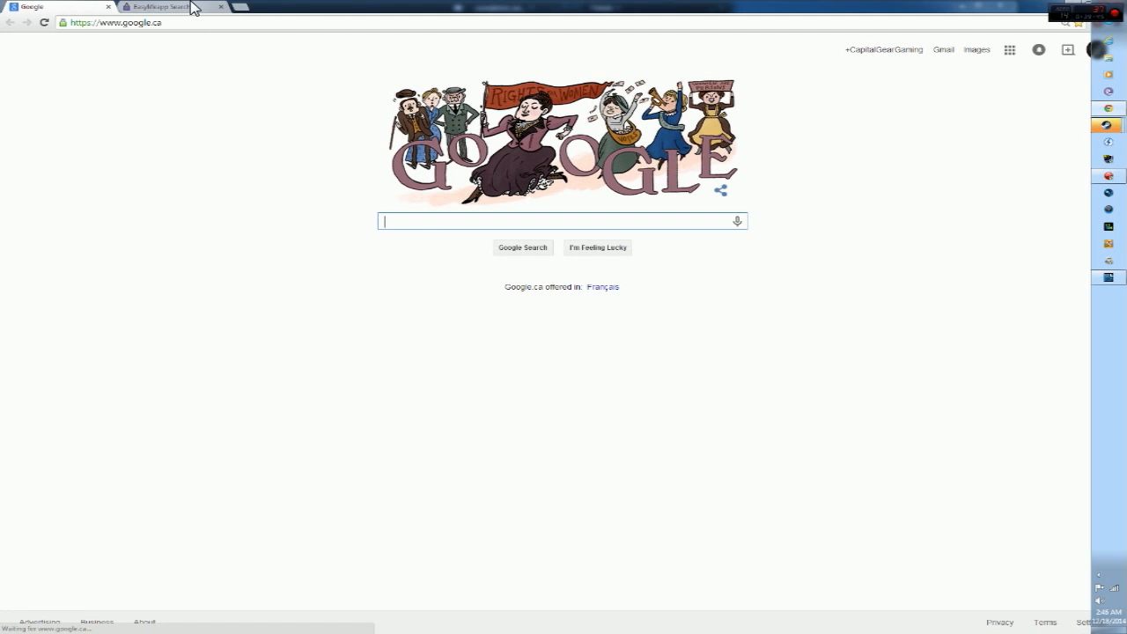
{"action": "middle_click", "coordinate": [193, 6]}
{"action": "left_click", "coordinate": [978, 51]}
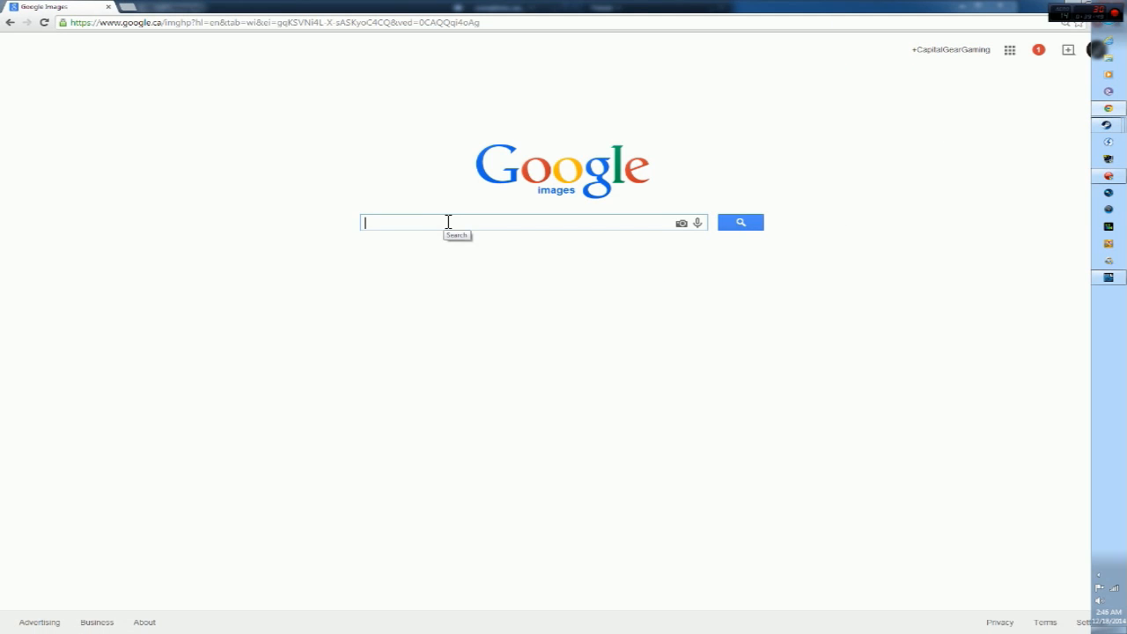
{"action": "type", "text": "na"}
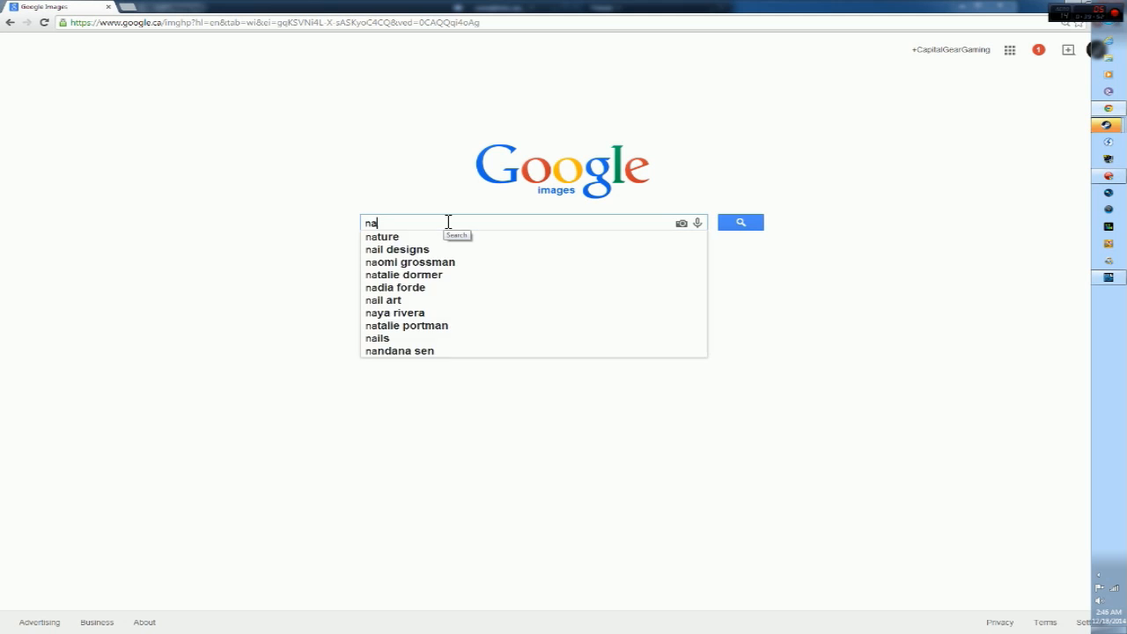
{"action": "type", "text": "ruto sask"}
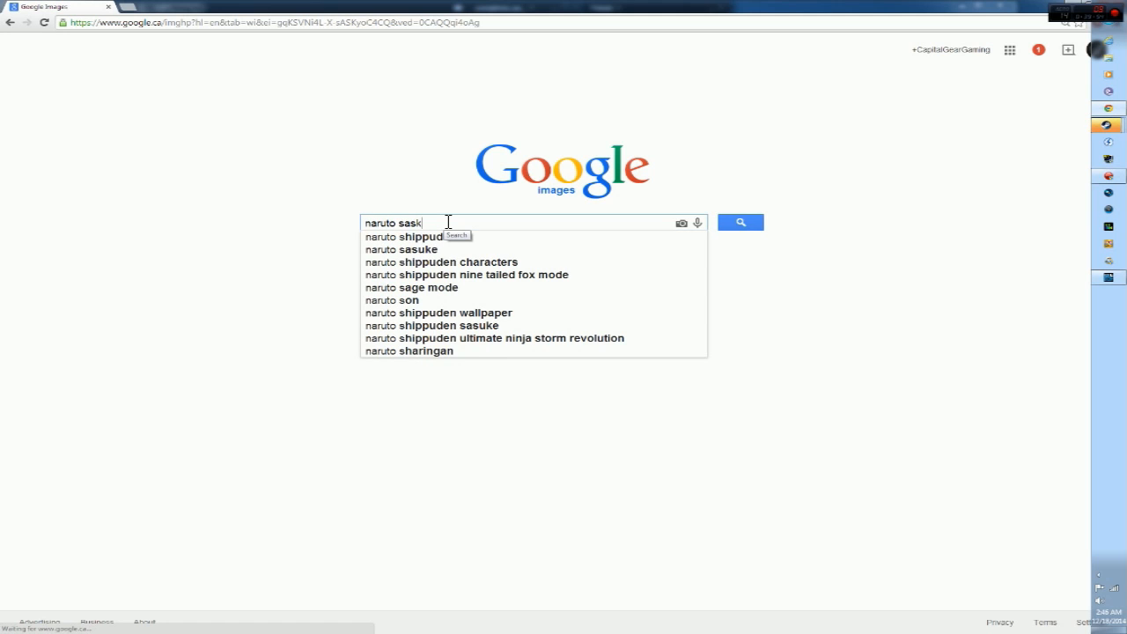
{"action": "type", "text": "ue sword"}
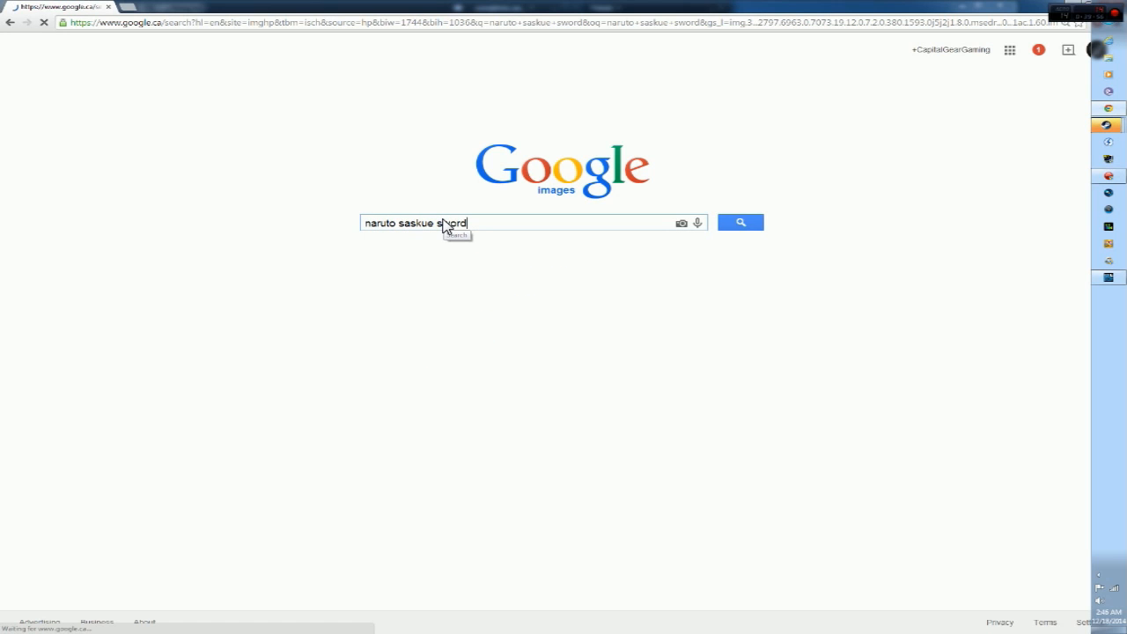
{"action": "key", "text": "Return"}
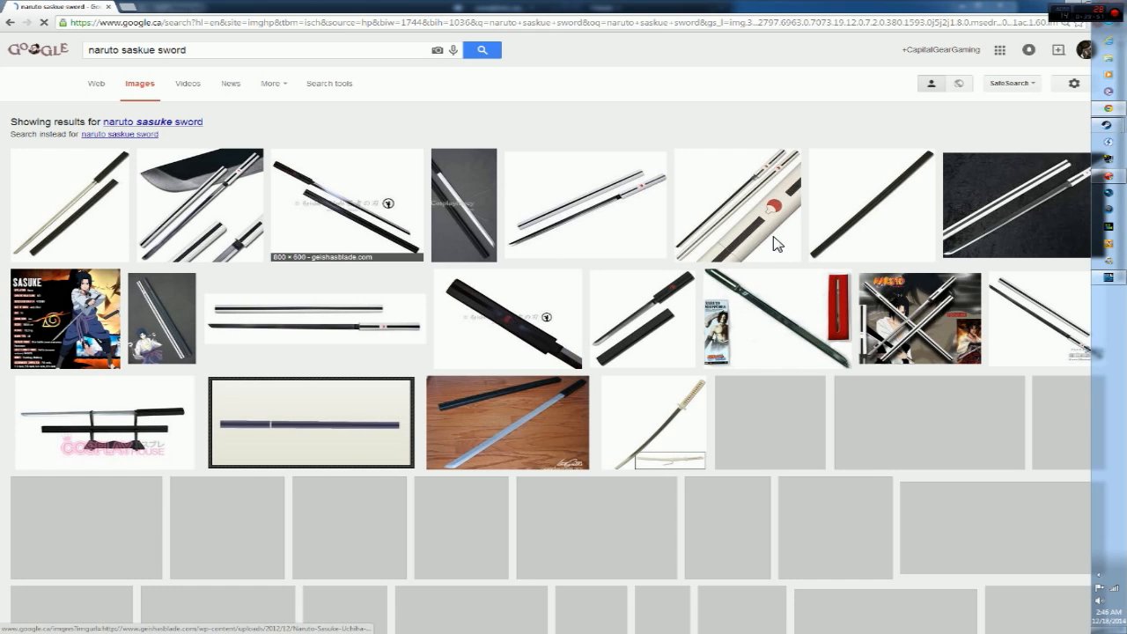
- Look through the sword image results for lightning references and close the browser
{"action": "scroll", "coordinate": [586, 342], "scroll_direction": "down", "scroll_amount": 5}
{"action": "scroll", "coordinate": [587, 342], "scroll_direction": "up", "scroll_amount": 3}
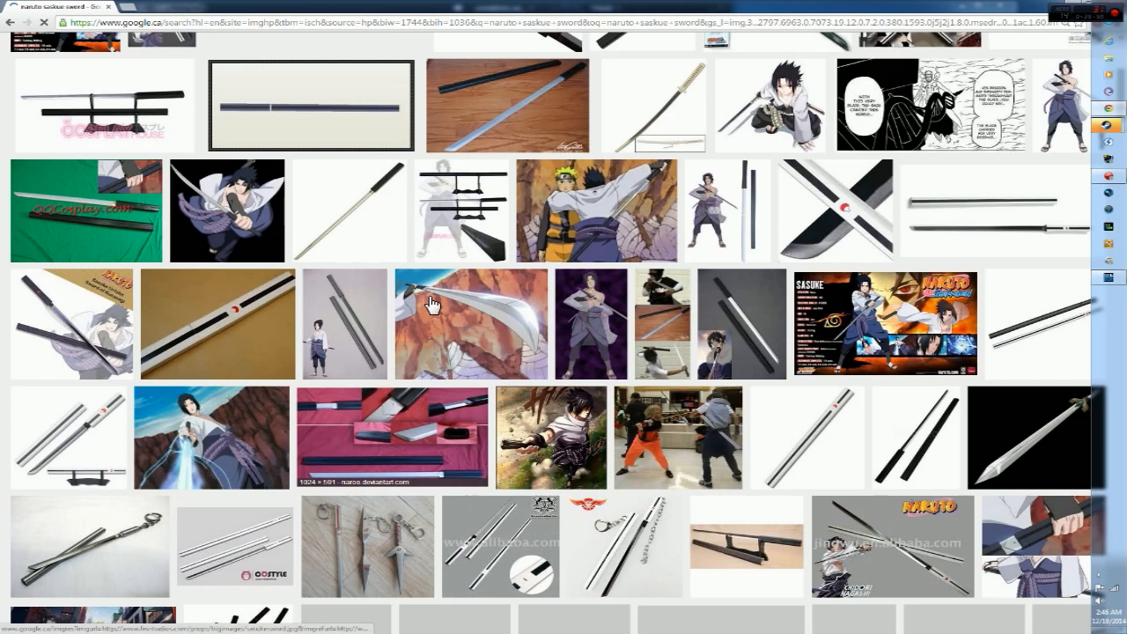
{"action": "scroll", "coordinate": [374, 407], "scroll_direction": "down", "scroll_amount": 2}
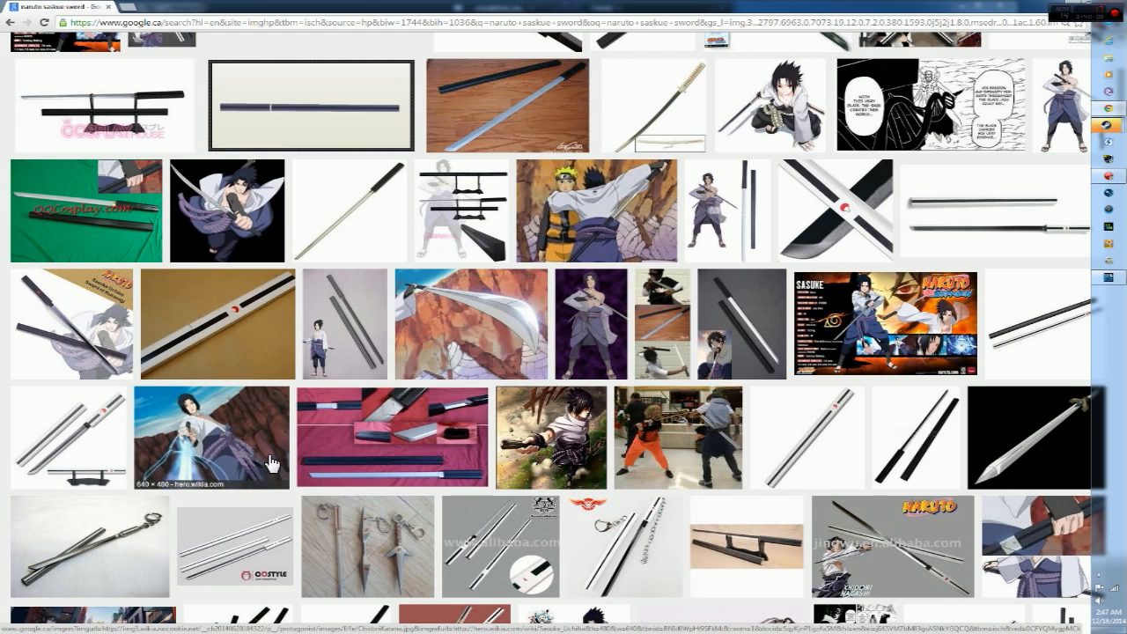
{"action": "scroll", "coordinate": [269, 463], "scroll_direction": "down", "scroll_amount": 6}
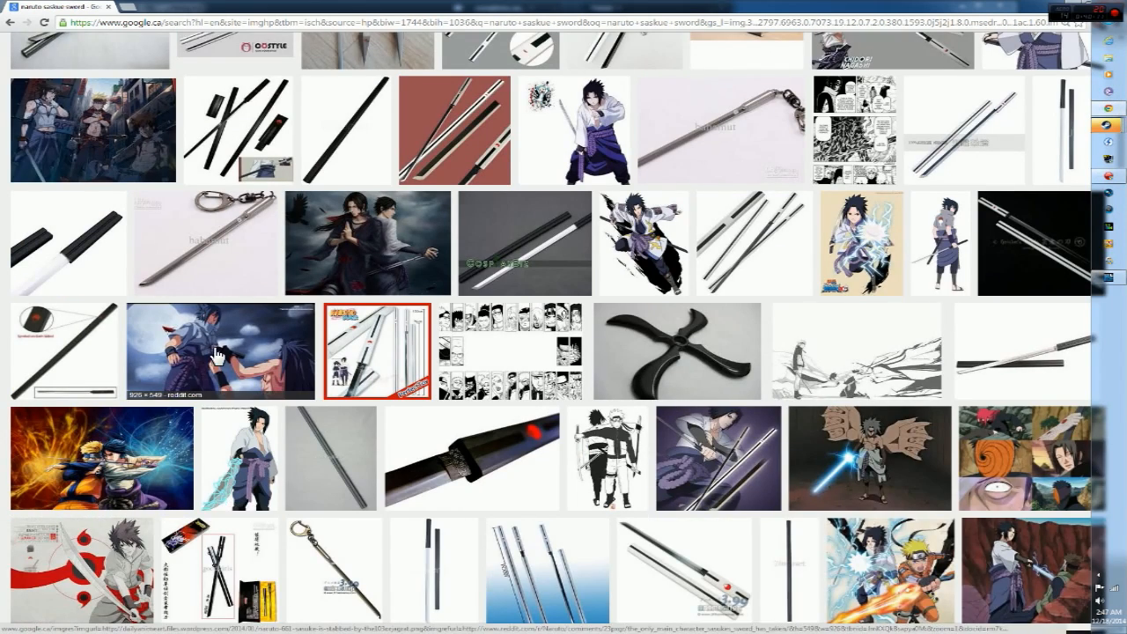
{"action": "scroll", "coordinate": [219, 361], "scroll_direction": "down", "scroll_amount": 2}
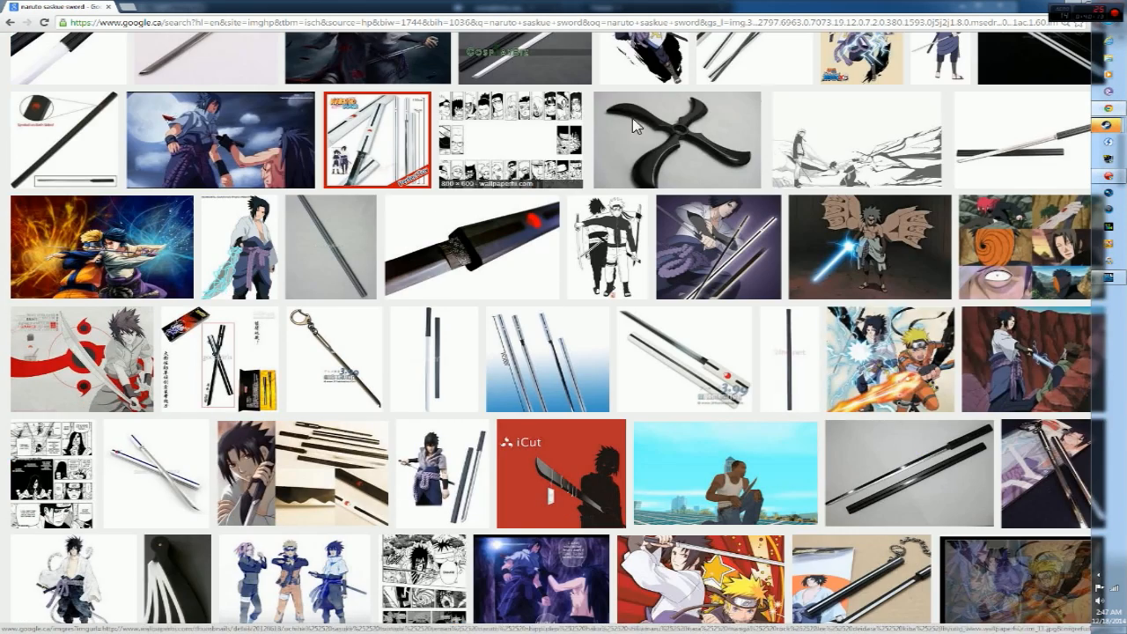
{"action": "left_click_drag", "start_coordinate": [1085, 13], "coordinate": [909, 88]}
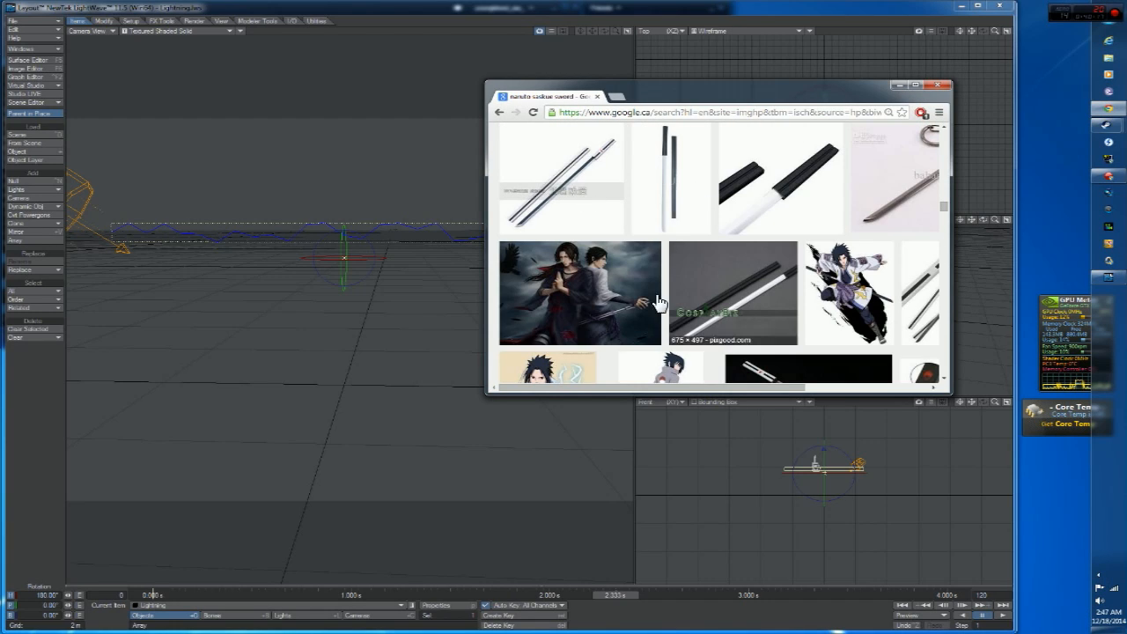
{"action": "left_click", "coordinate": [939, 85]}
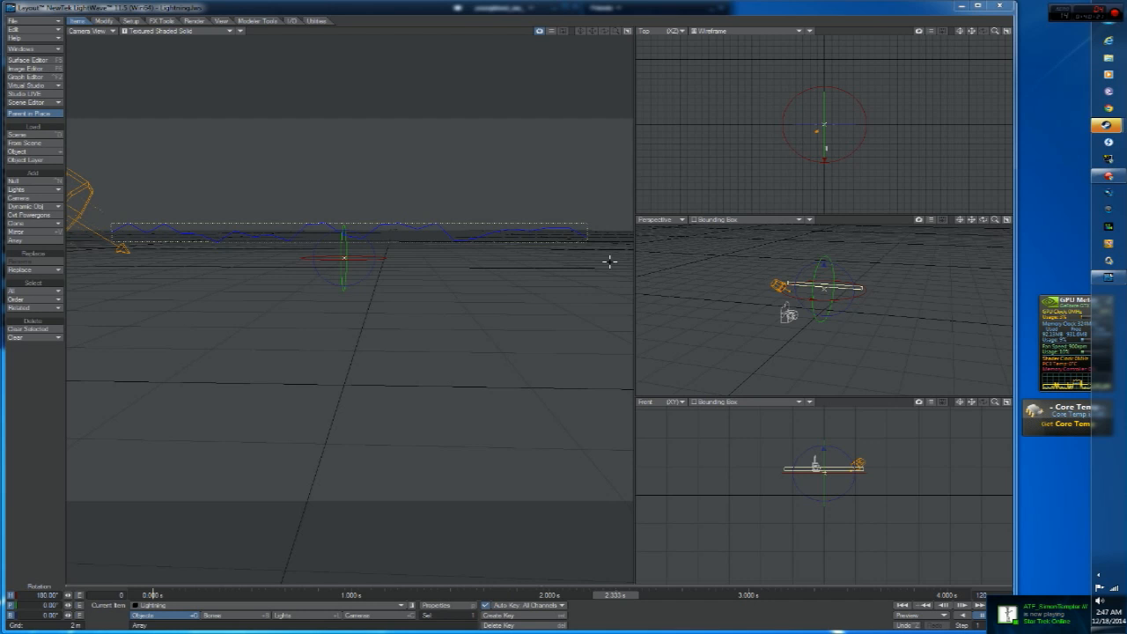
- Replay the lightning animation, return the timeline to 0.000 s and activate the Move tool
{"action": "left_click", "coordinate": [156, 595]}
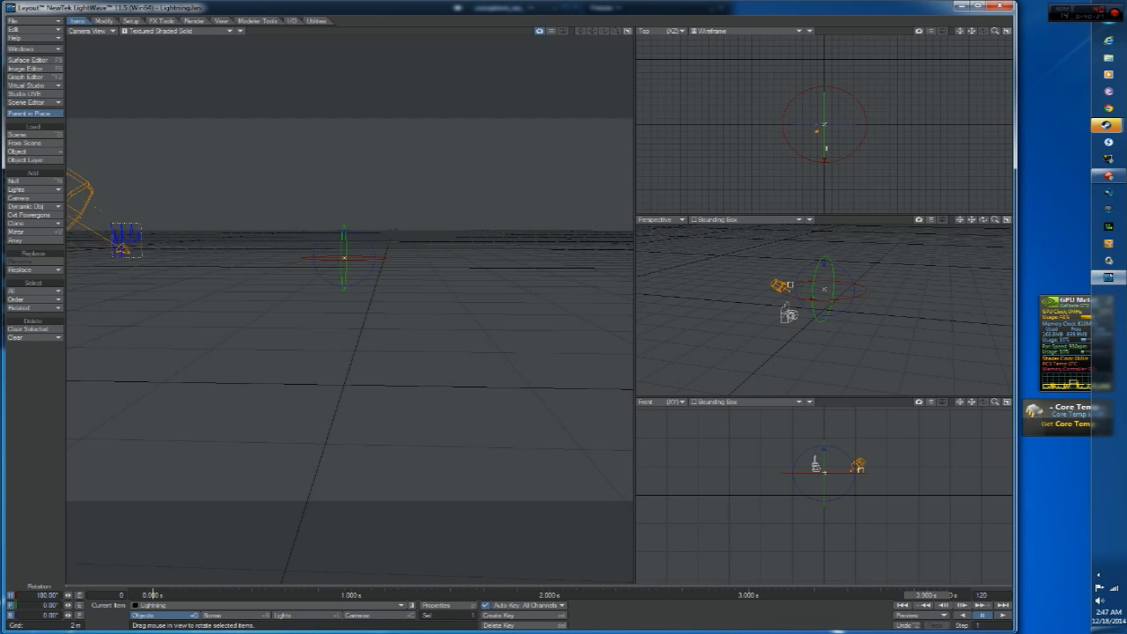
{"action": "left_click_drag", "start_coordinate": [947, 595], "coordinate": [153, 595]}
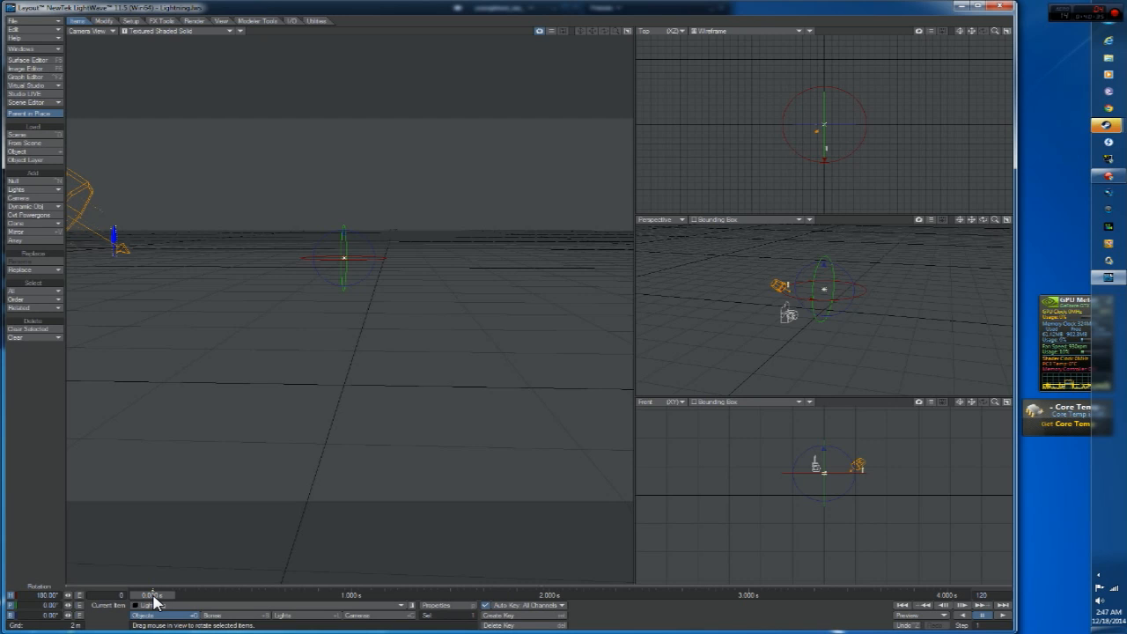
{"action": "key", "text": "t"}
{"action": "key", "text": "shift+h"}
{"action": "key", "text": "h"}
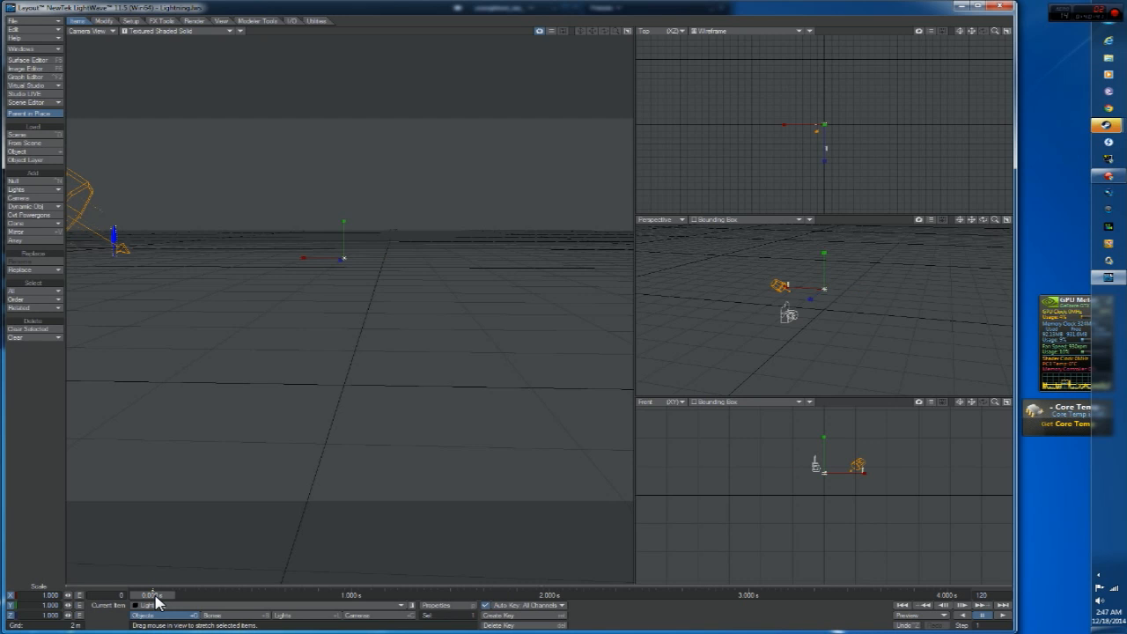
{"action": "key", "text": "t"}
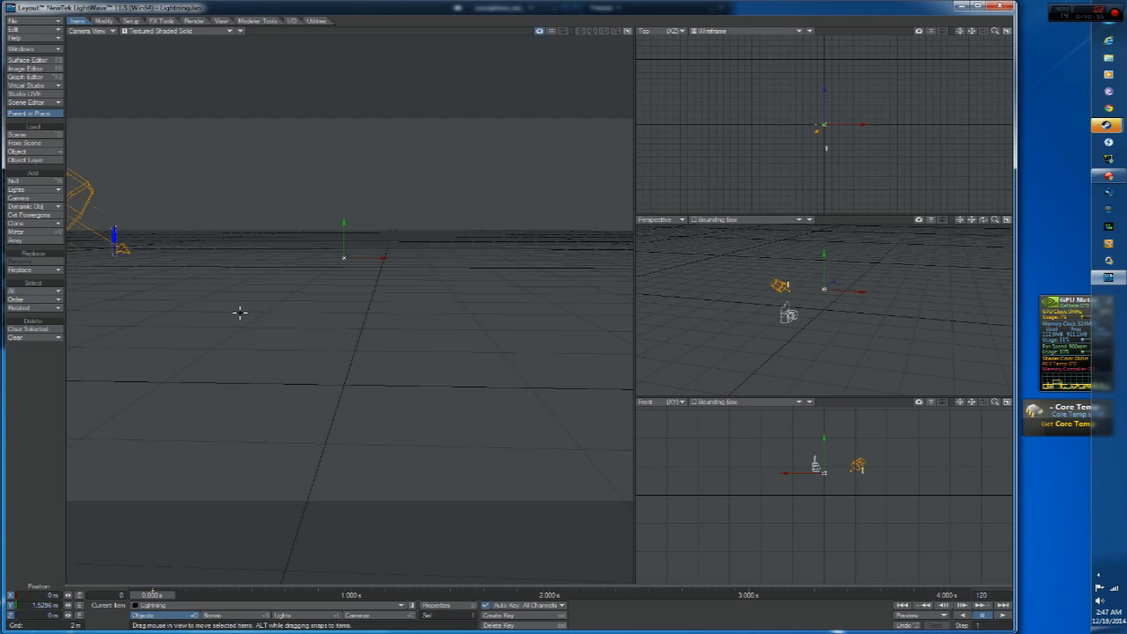
- Set the camera's render resolution to HDTV (1280 x 720) and close the render settings
{"action": "left_click", "coordinate": [788, 315]}
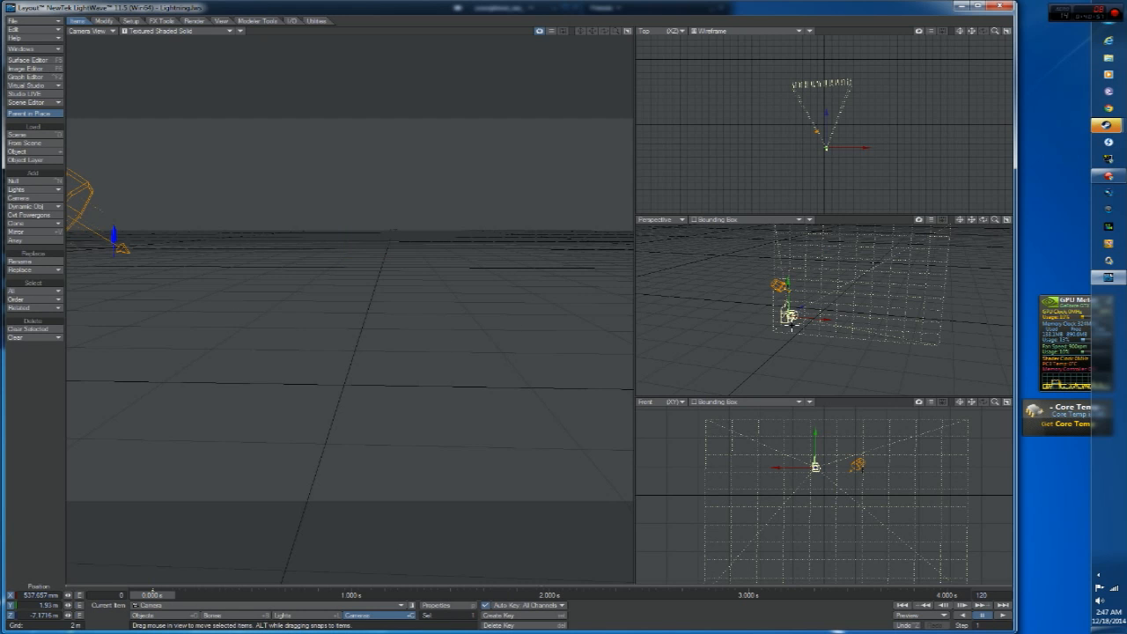
{"action": "key", "text": "p"}
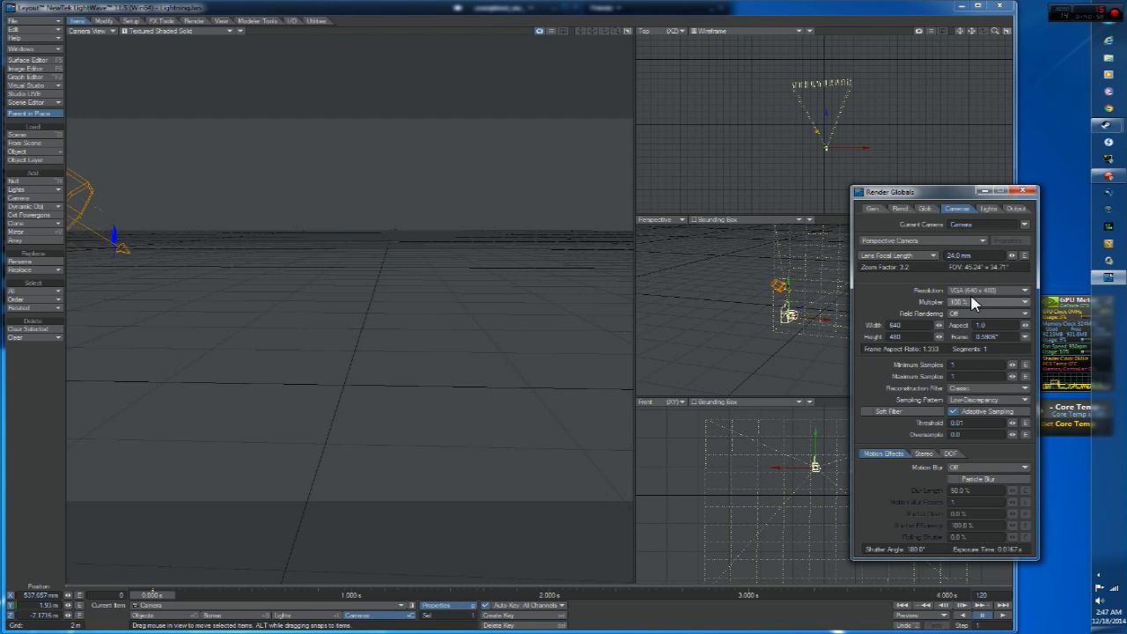
{"action": "left_click", "coordinate": [979, 294]}
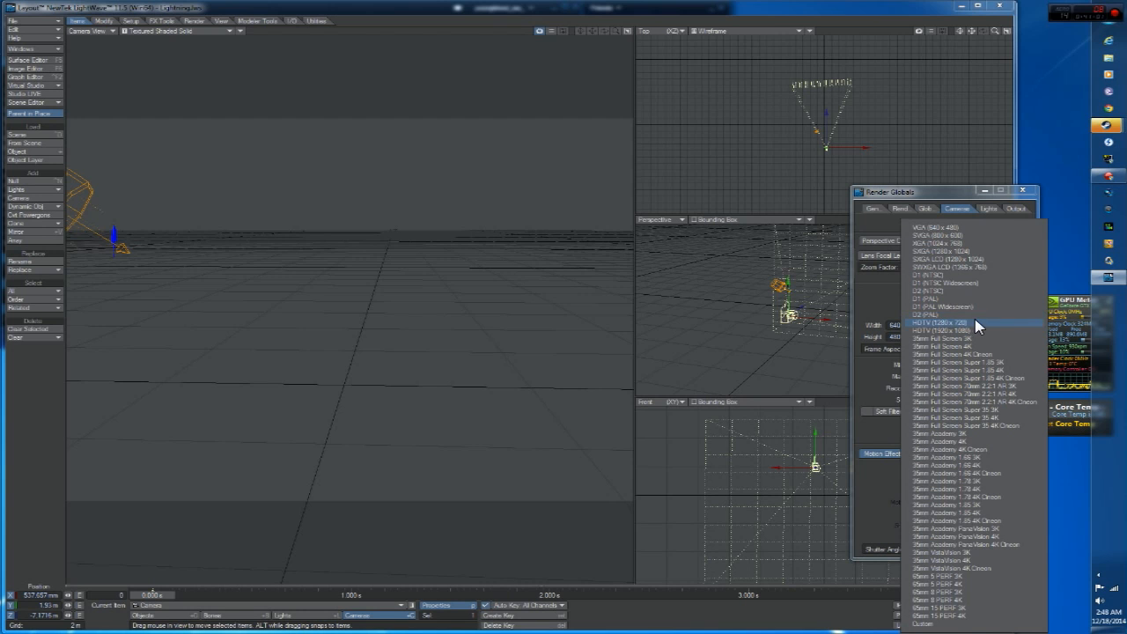
{"action": "left_click", "coordinate": [975, 321]}
{"action": "left_click", "coordinate": [1022, 190]}
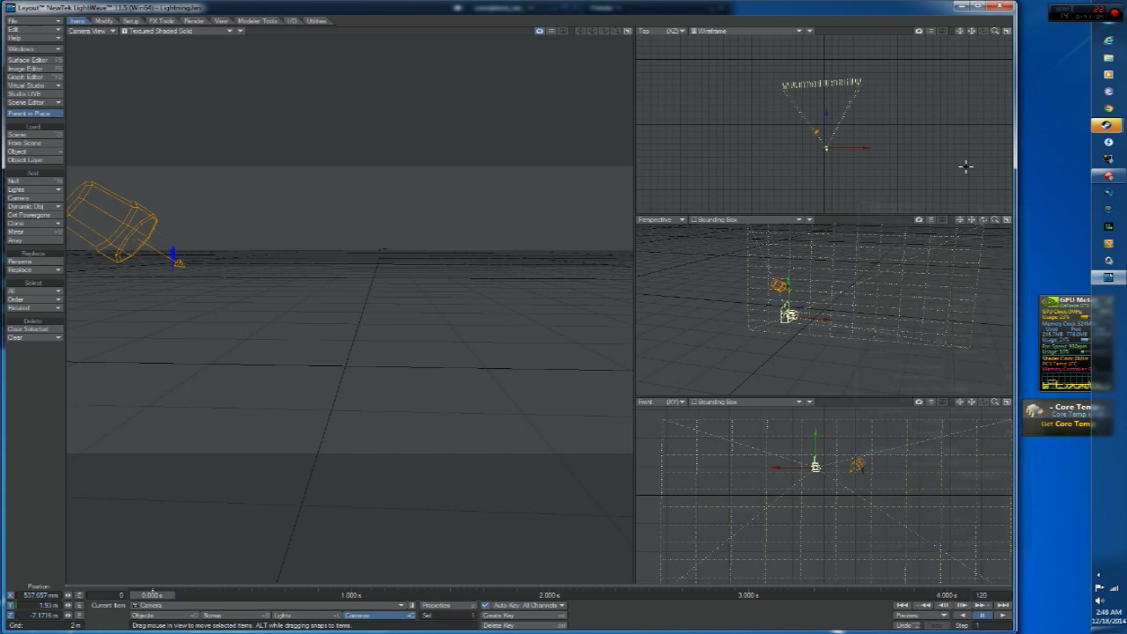
- Reposition the camera to about X 375 mm and Z -4.73 m so it frames the whole lightning bolt at 1.700 s
{"action": "left_click_drag", "start_coordinate": [859, 127], "coordinate": [861, 123]}
{"action": "left_click_drag", "start_coordinate": [440, 509], "coordinate": [393, 490]}
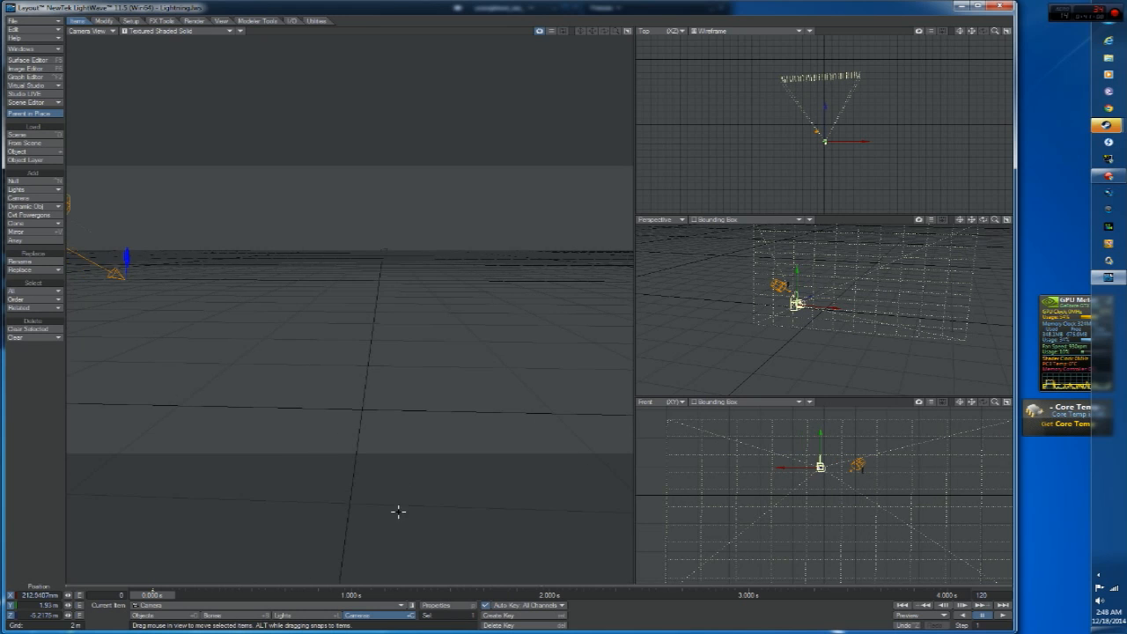
{"action": "left_click_drag", "start_coordinate": [485, 585], "coordinate": [483, 587]}
{"action": "left_click", "coordinate": [491, 596]}
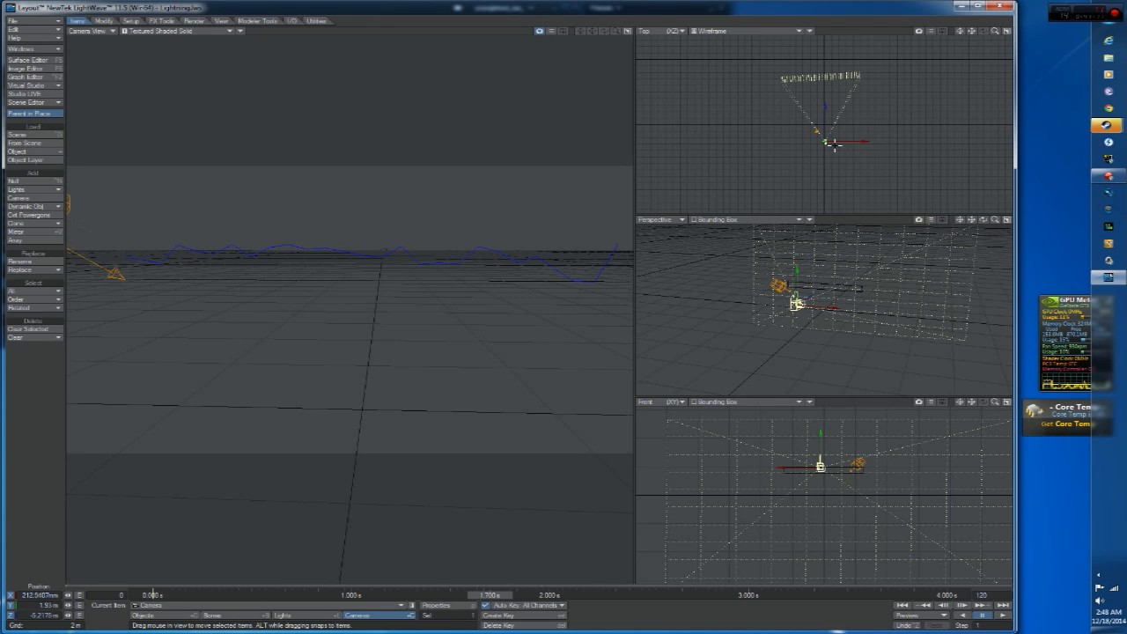
{"action": "left_click_drag", "start_coordinate": [865, 117], "coordinate": [866, 115]}
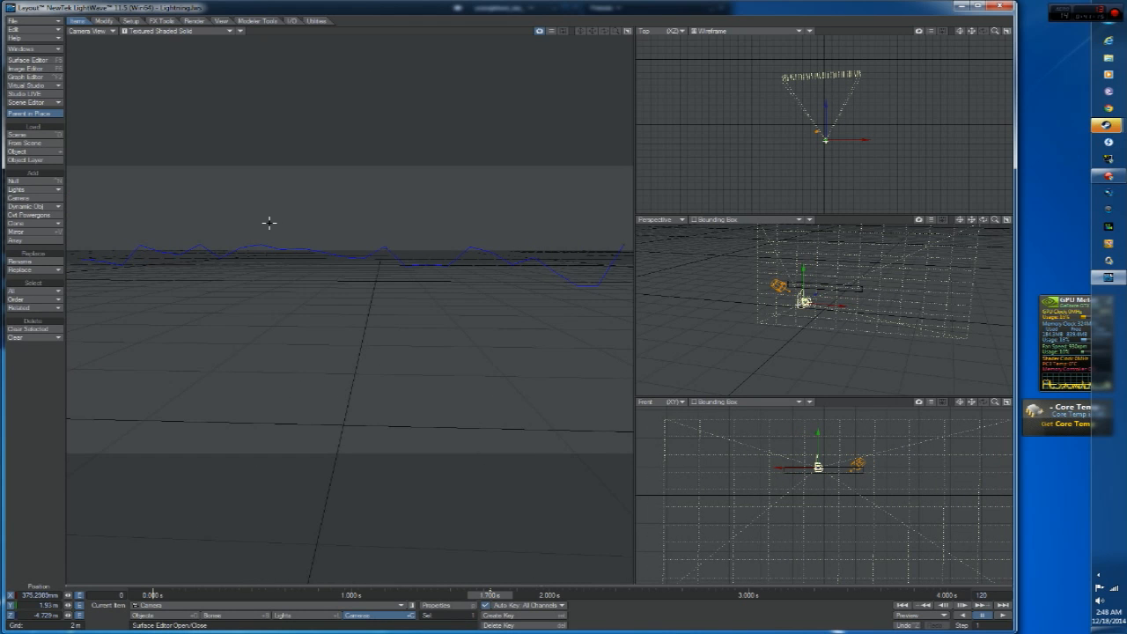
- Set the base colour of the object's Lightning surface to red (255, 0, 0) in the Surface Editor
{"action": "left_click", "coordinate": [50, 60]}
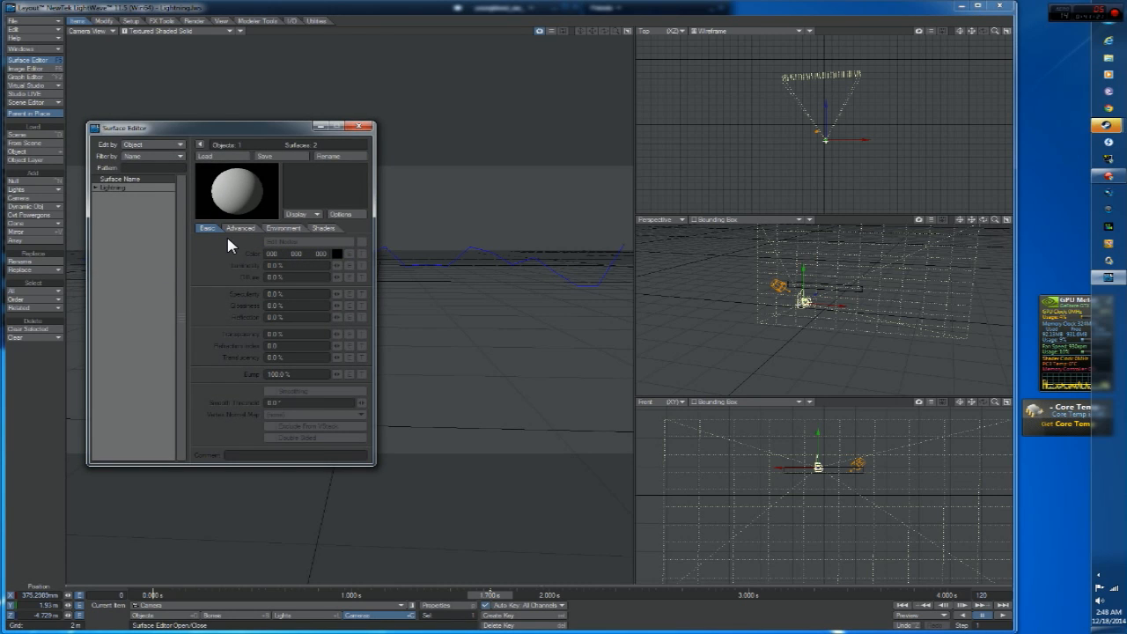
{"action": "left_click", "coordinate": [242, 229]}
{"action": "left_click", "coordinate": [210, 228]}
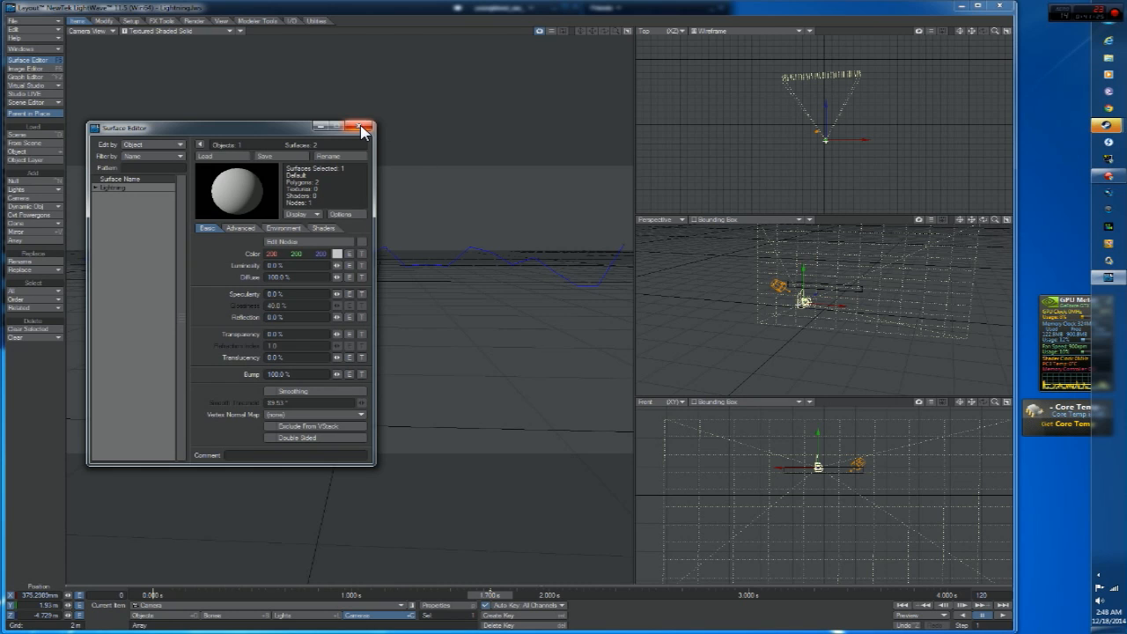
{"action": "left_click", "coordinate": [96, 188]}
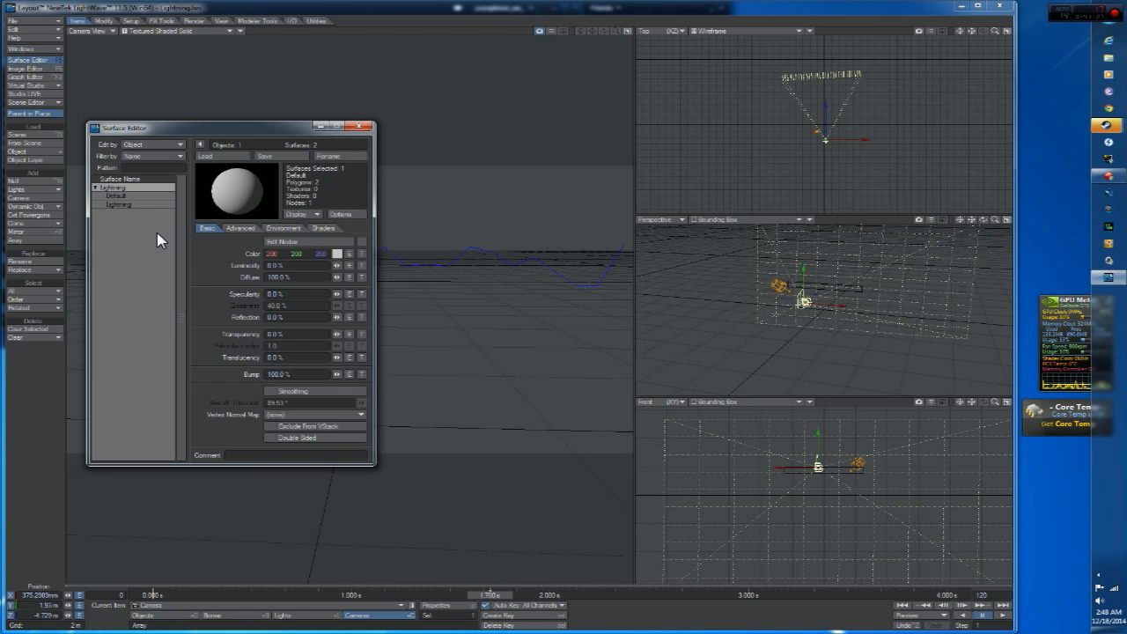
{"action": "left_click", "coordinate": [121, 204]}
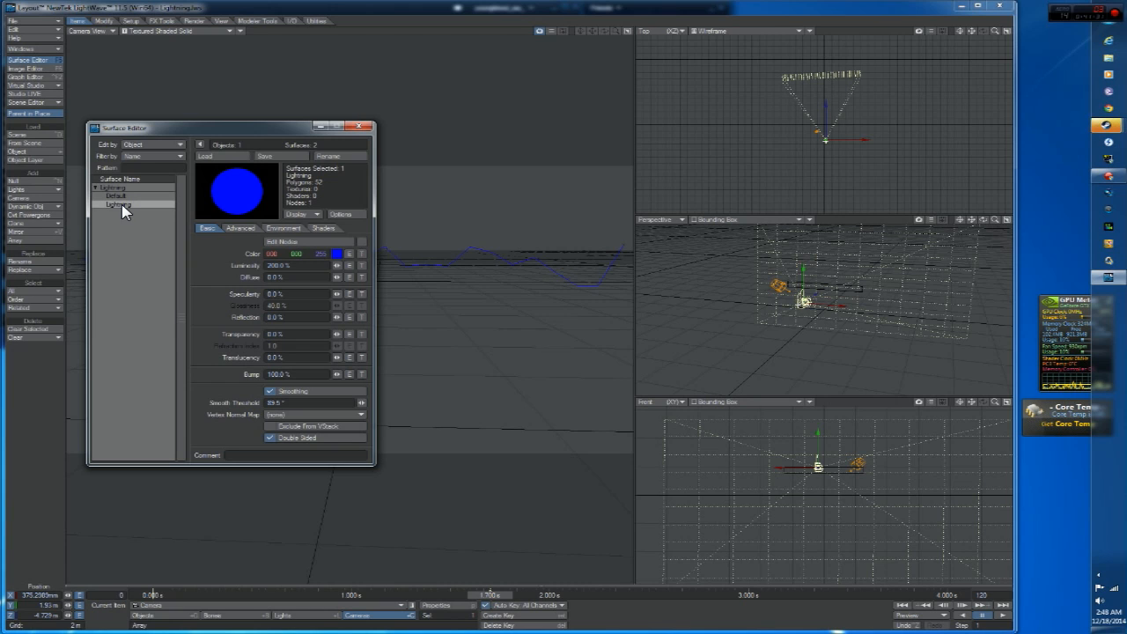
{"action": "left_click", "coordinate": [241, 229]}
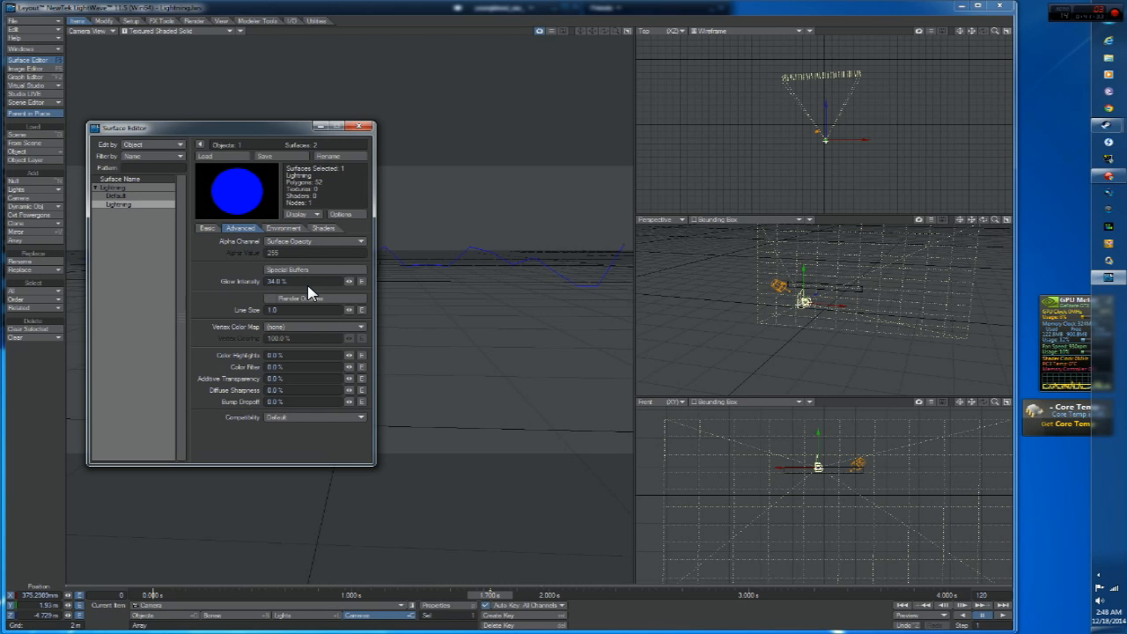
{"action": "left_click", "coordinate": [208, 227]}
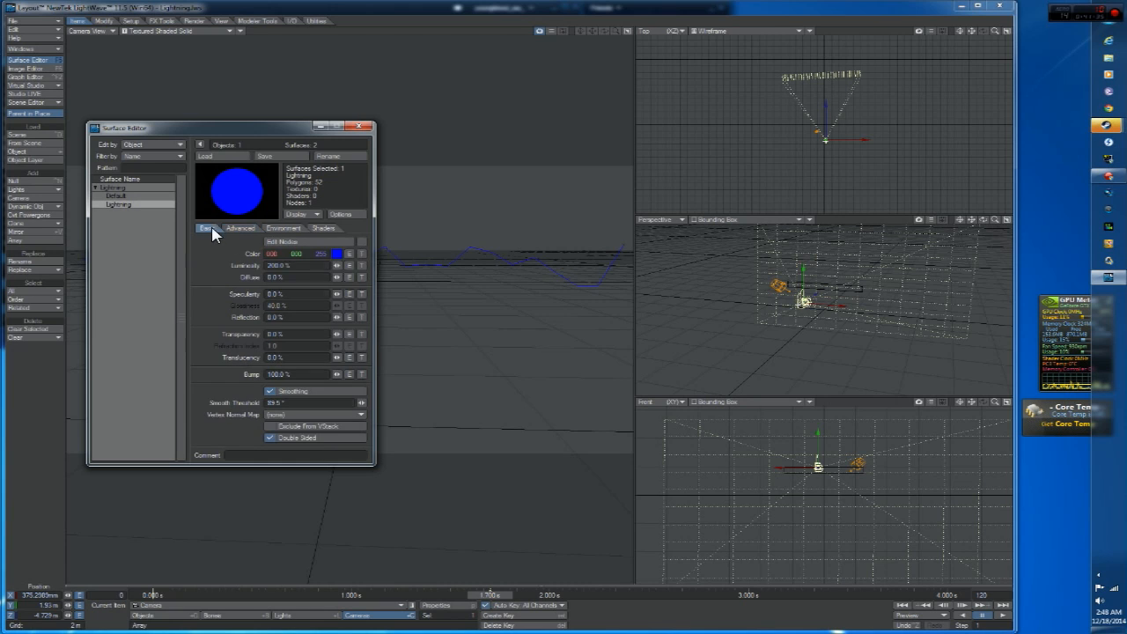
{"action": "left_click", "coordinate": [337, 257]}
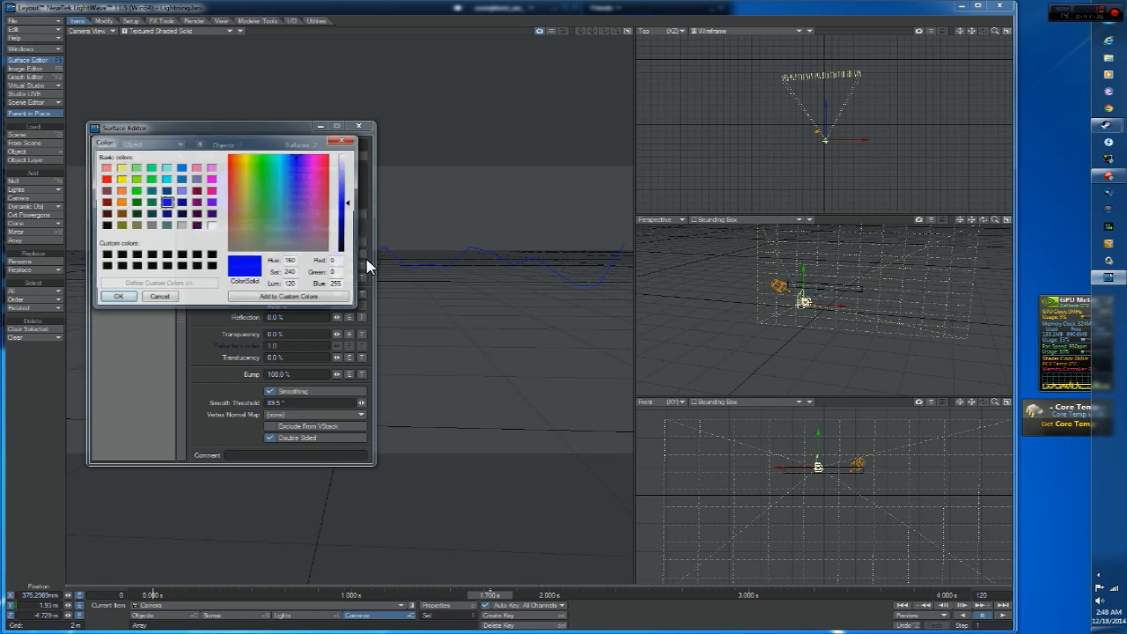
{"action": "left_click", "coordinate": [104, 179]}
{"action": "left_click", "coordinate": [116, 298]}
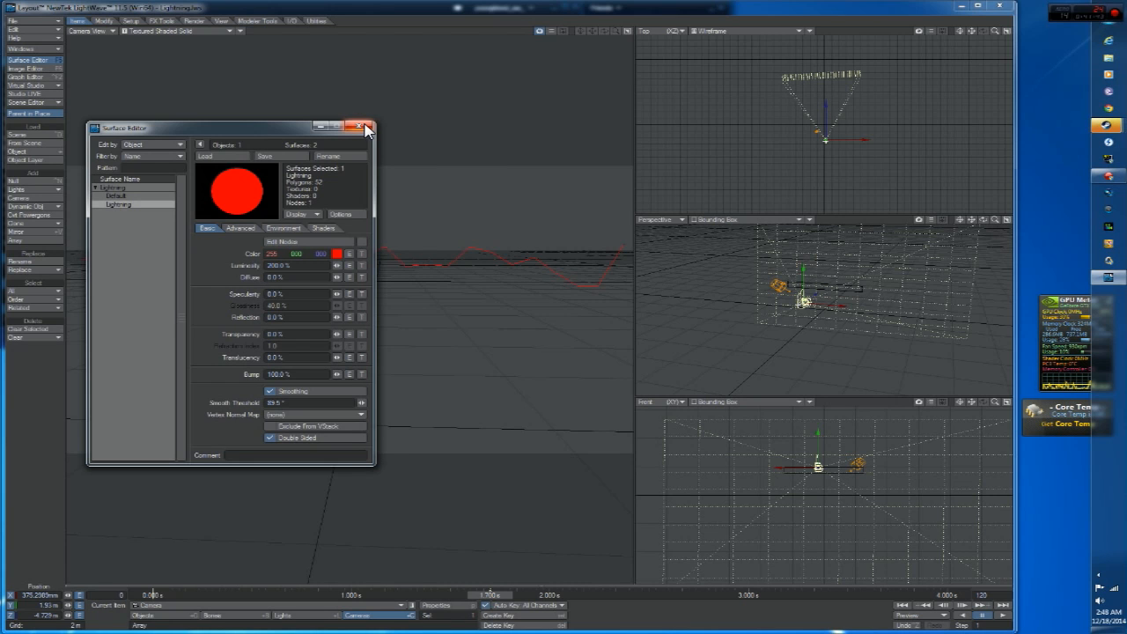
- Render the current frame, inspect the whole red bolt in the render window and close it
{"action": "key", "text": "F9"}
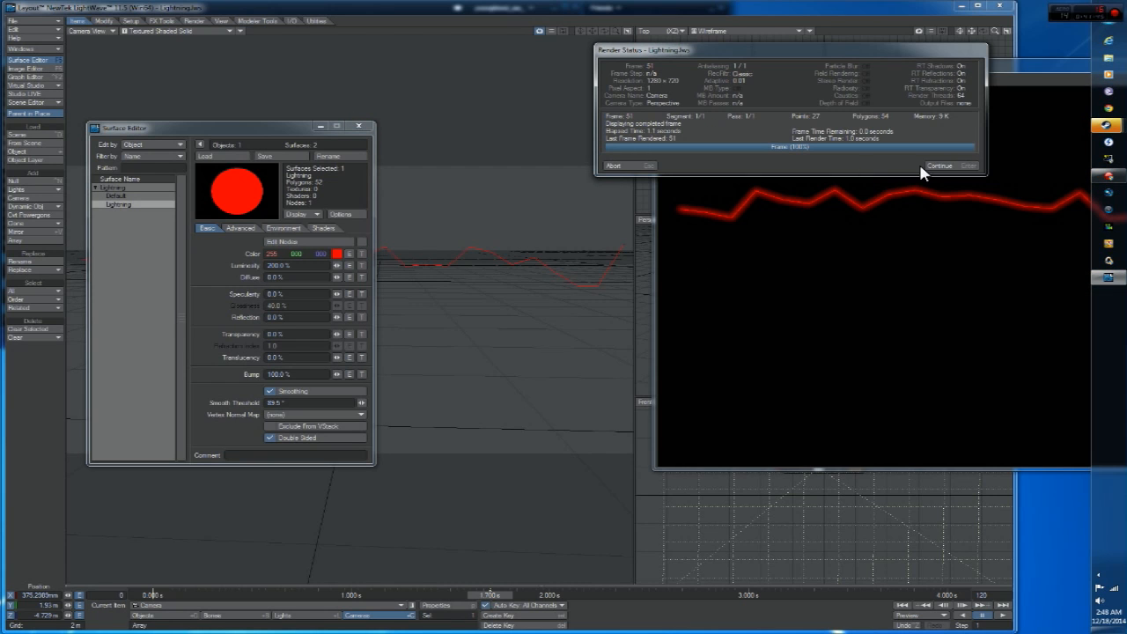
{"action": "left_click", "coordinate": [958, 166]}
{"action": "left_click_drag", "start_coordinate": [855, 70], "coordinate": [627, 92]}
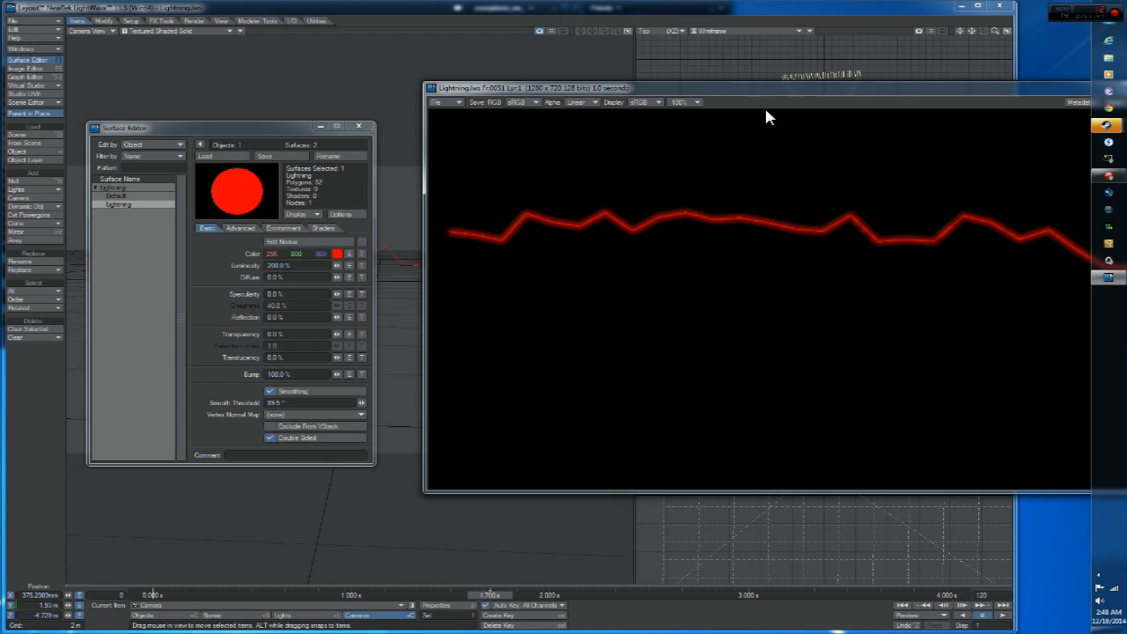
{"action": "left_click_drag", "start_coordinate": [847, 91], "coordinate": [623, 83]}
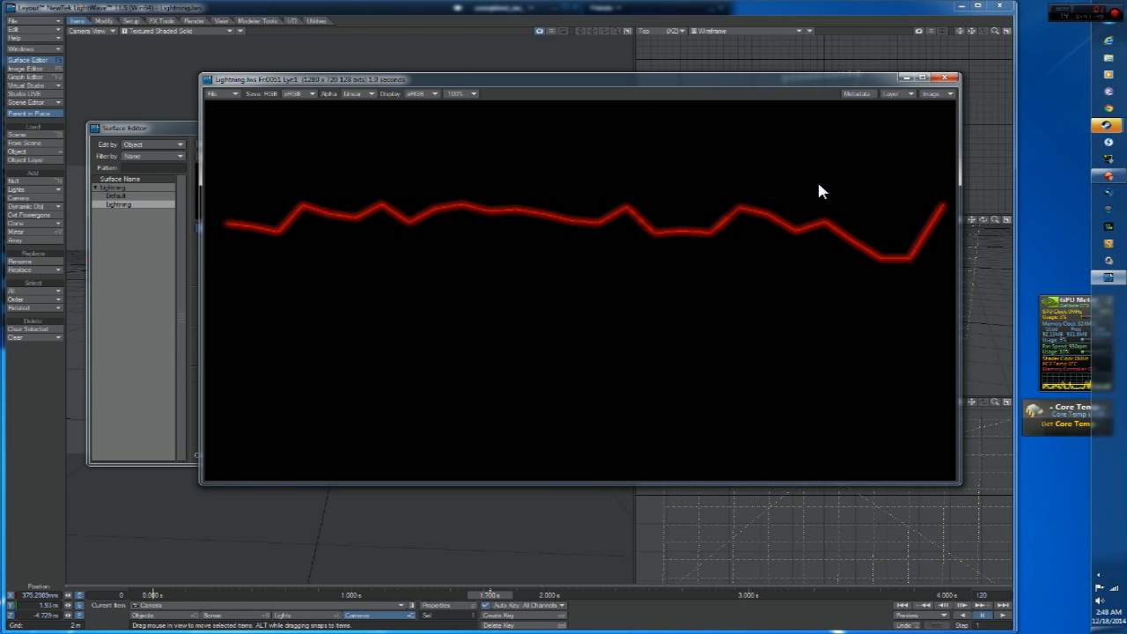
{"action": "left_click", "coordinate": [942, 79]}
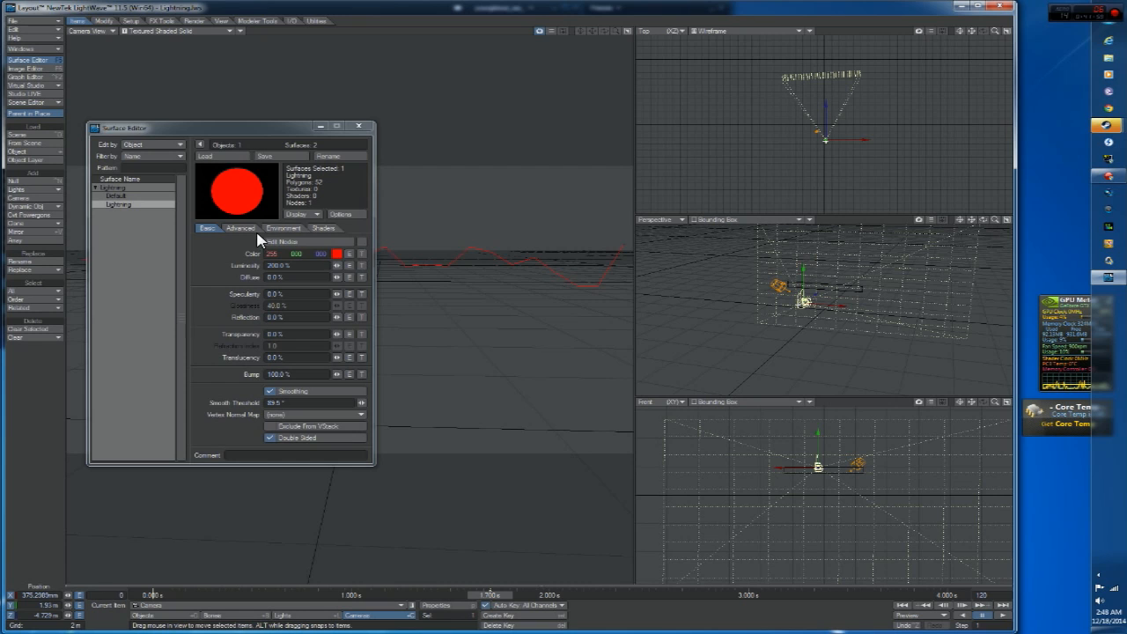
- Lower the Lightning surface's glow intensity, check it with another frame render, and close the render window and Surface Editor
{"action": "left_click", "coordinate": [241, 228]}
{"action": "left_click_drag", "start_coordinate": [349, 282], "coordinate": [337, 282]}
{"action": "key", "text": "F9"}
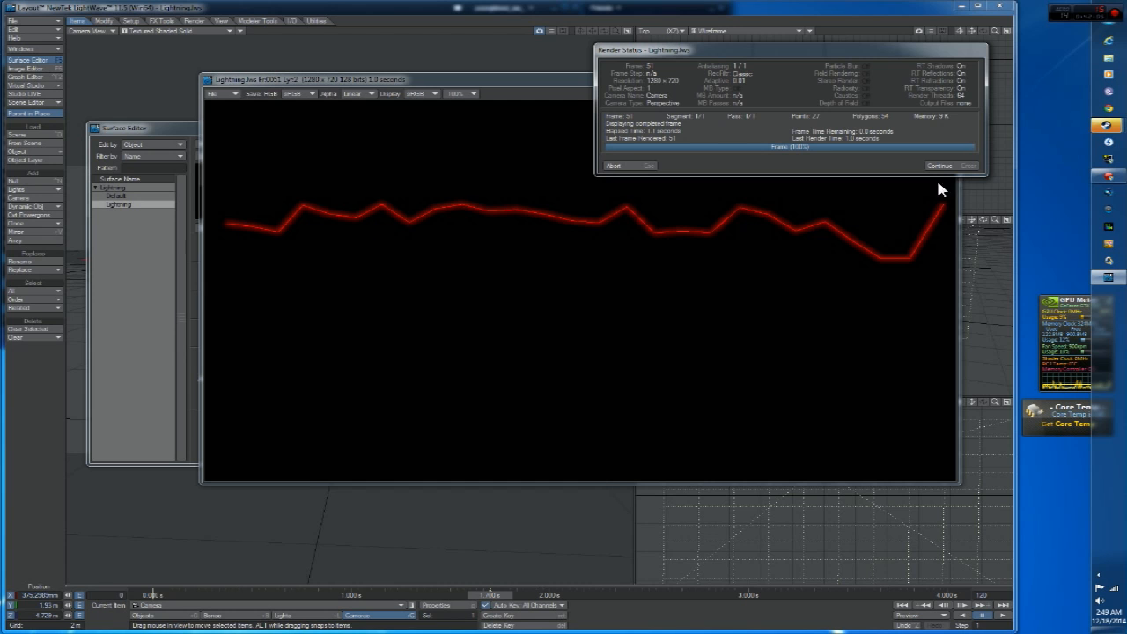
{"action": "left_click", "coordinate": [938, 166]}
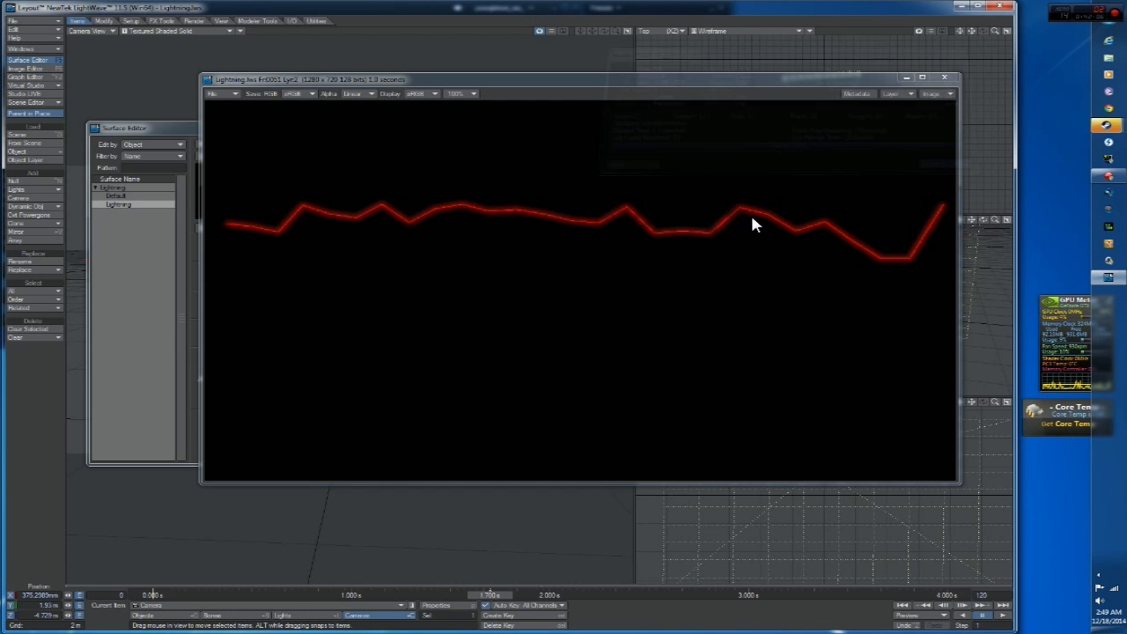
{"action": "left_click", "coordinate": [942, 78]}
{"action": "left_click", "coordinate": [371, 127]}
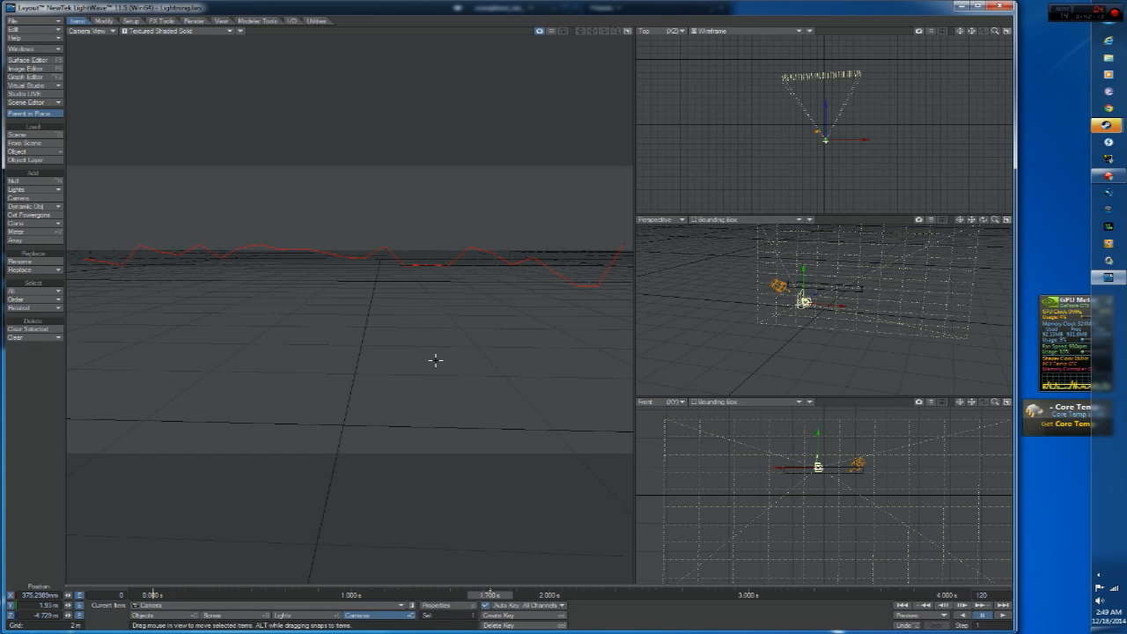
- Create a camera motion key at frame 0, delete its key at 1.700 s and scrub the animation to 2.800 s
{"action": "left_click_drag", "start_coordinate": [154, 597], "coordinate": [489, 596]}
{"action": "key", "text": "Delete"}
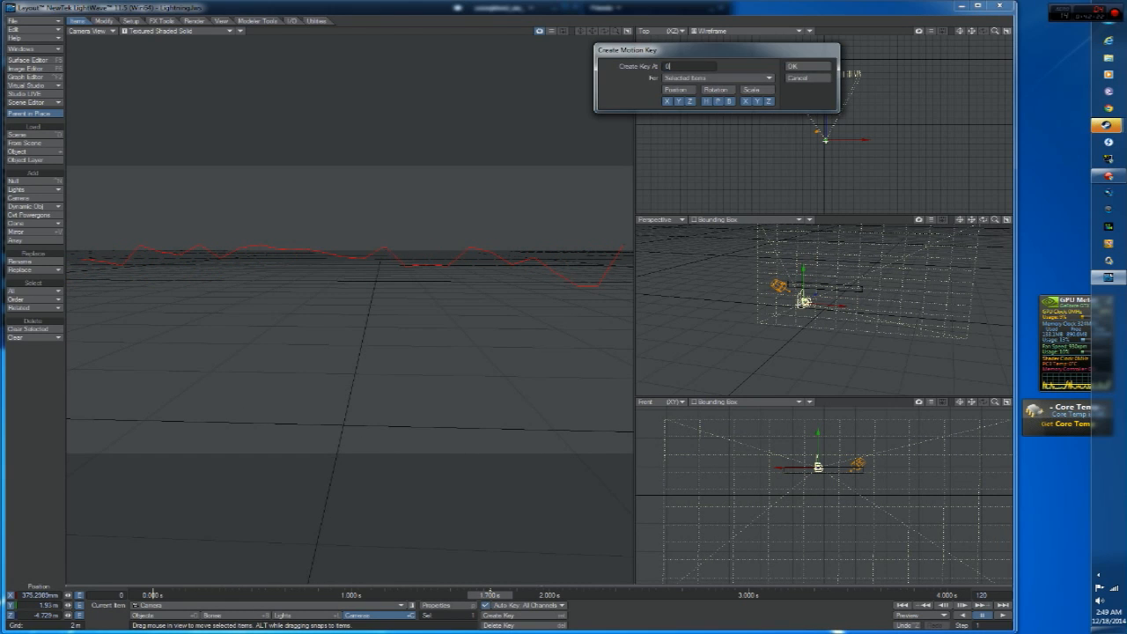
{"action": "key", "text": "Return"}
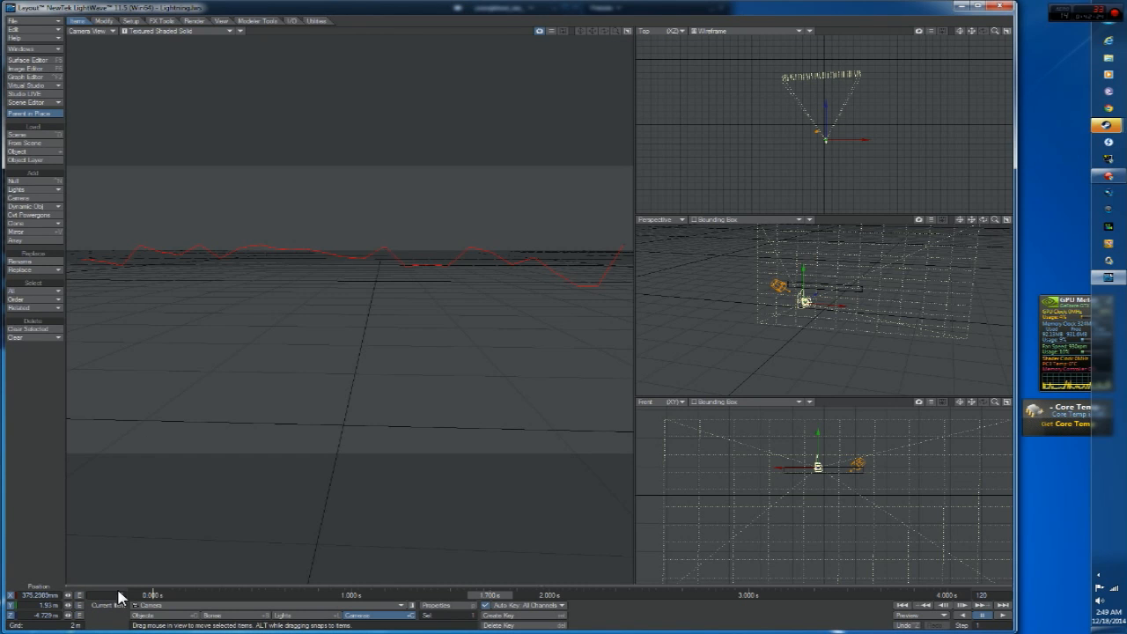
{"action": "left_click", "coordinate": [148, 596]}
{"action": "left_click_drag", "start_coordinate": [153, 596], "coordinate": [707, 596]}
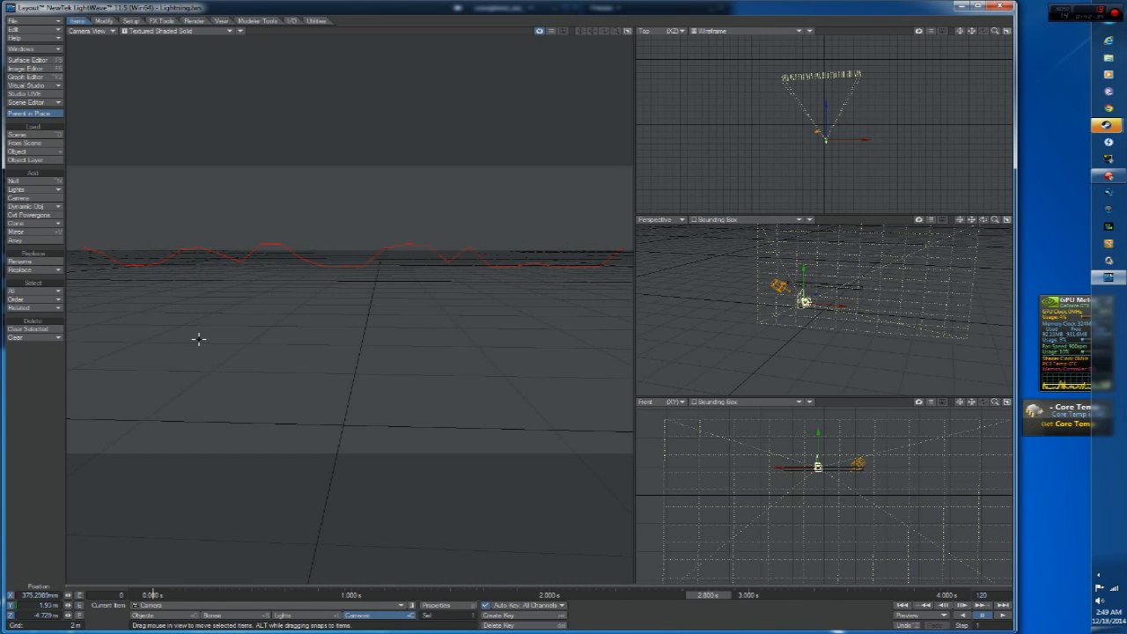
- Change the scene light's type to Point and close the light properties
{"action": "left_click", "coordinate": [296, 614]}
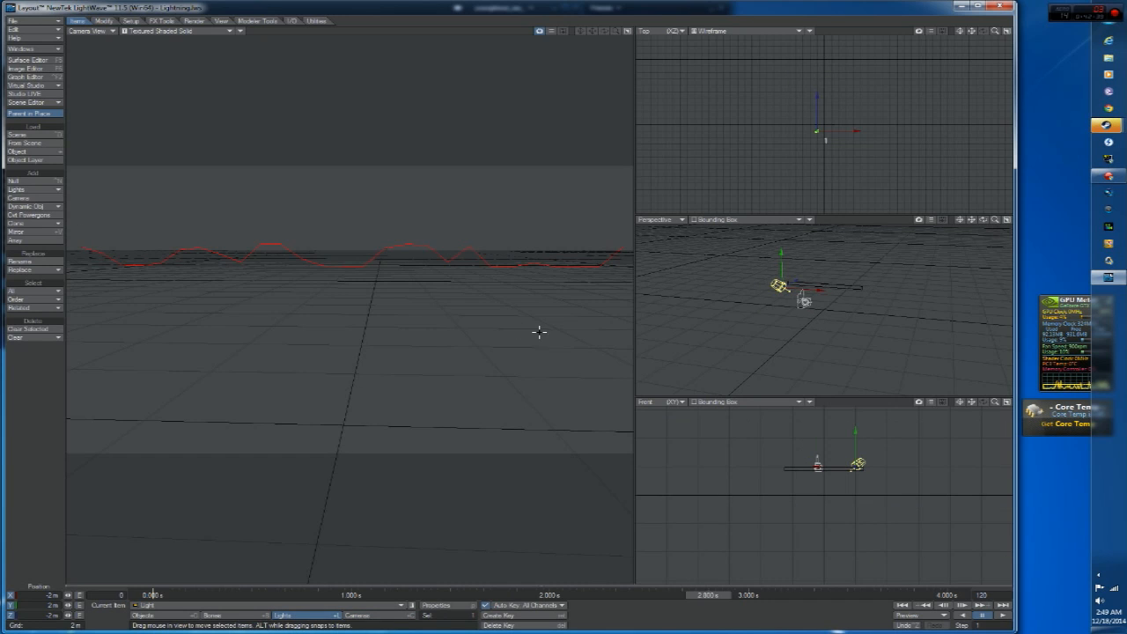
{"action": "key", "text": "p"}
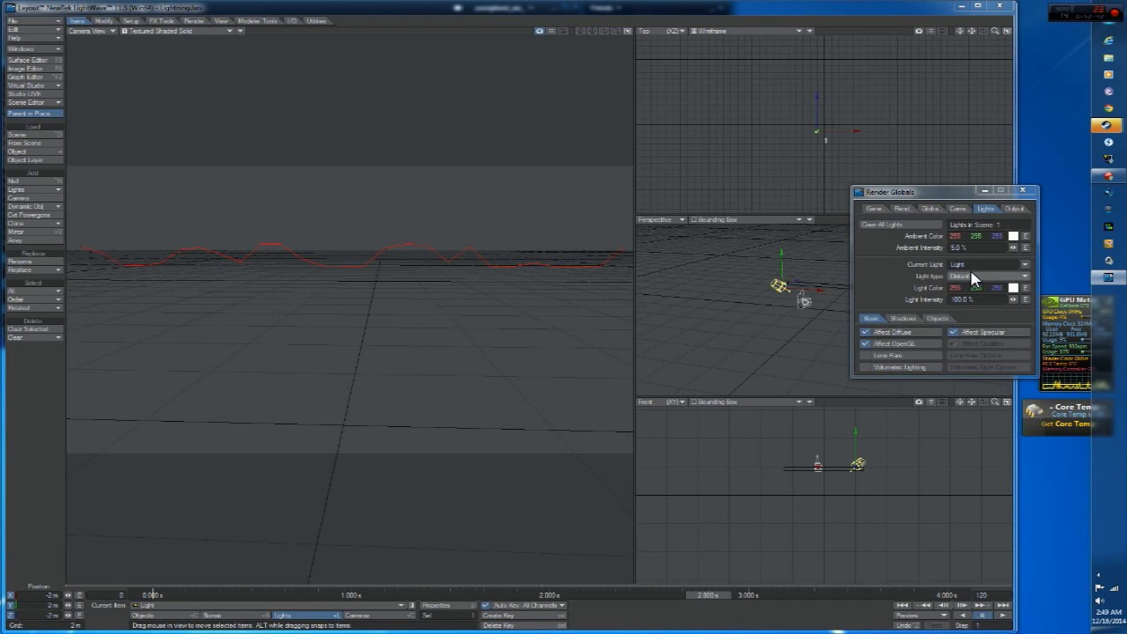
{"action": "left_click", "coordinate": [962, 275]}
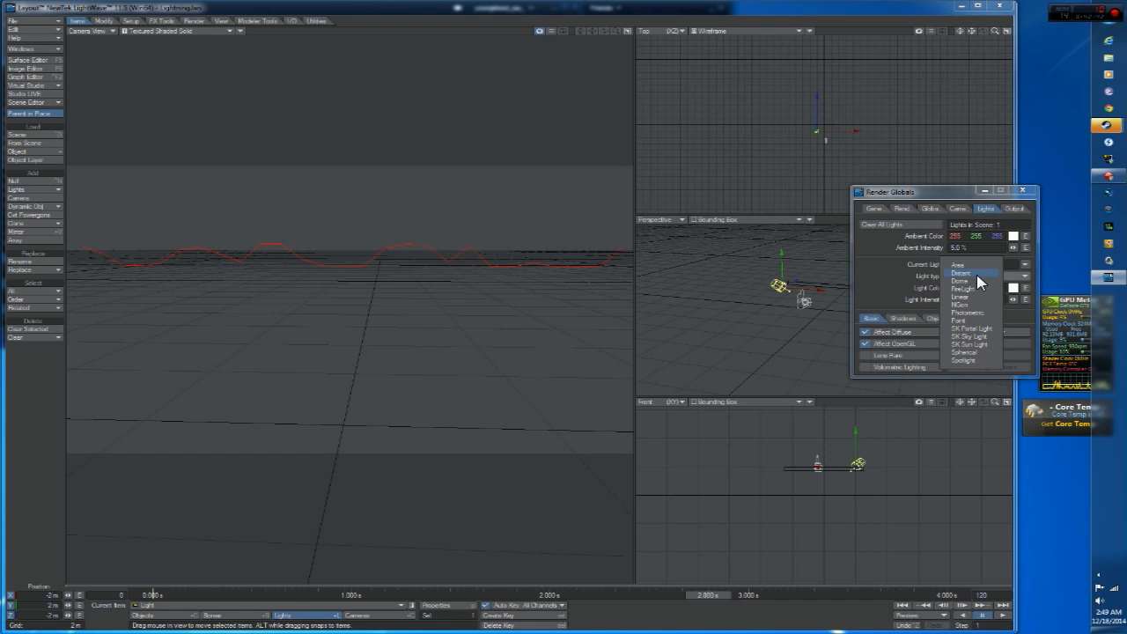
{"action": "left_click", "coordinate": [961, 319]}
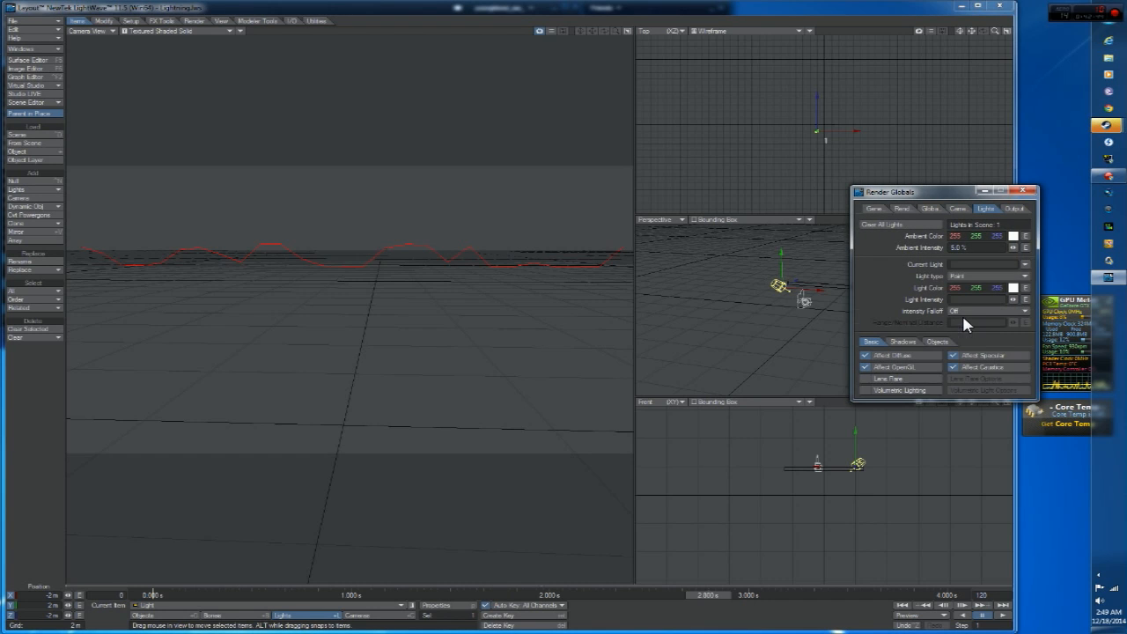
{"action": "left_click", "coordinate": [1024, 190]}
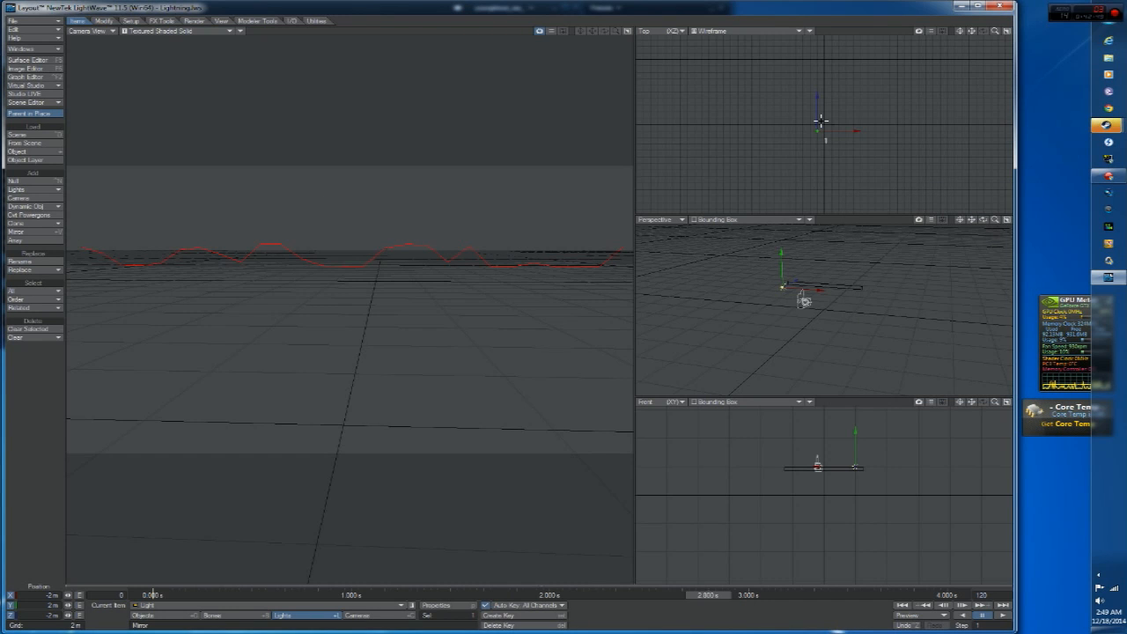
- Move the point light to about Z -209 mm, key it at frame 0, delete its 2.800 s key and return to 0.000 s
{"action": "left_click_drag", "start_coordinate": [817, 104], "coordinate": [817, 98]}
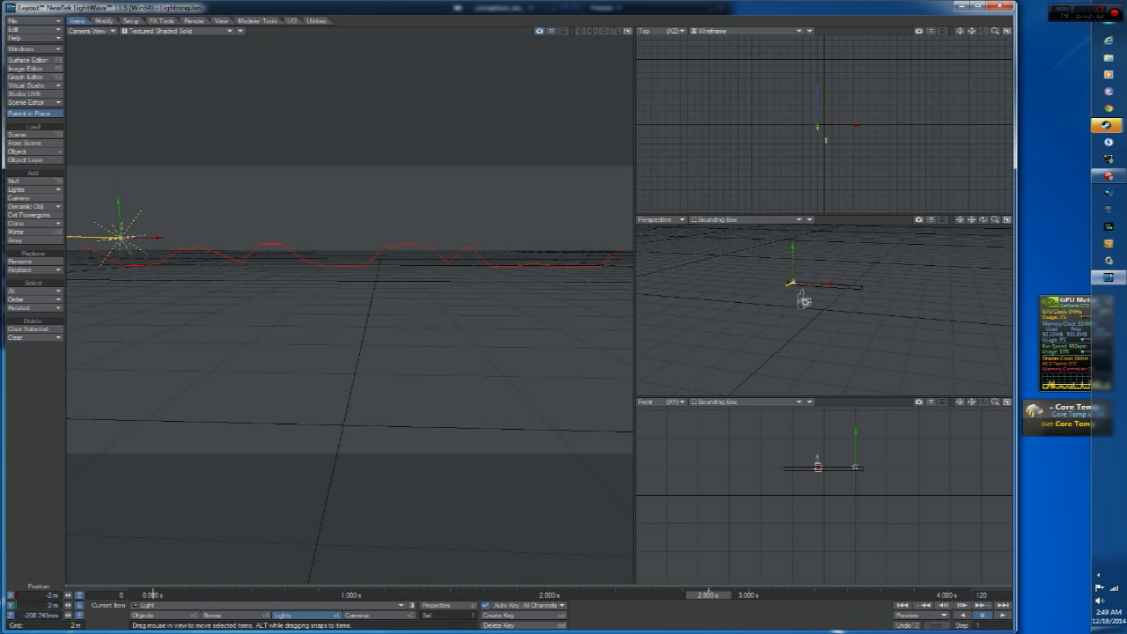
{"action": "key", "text": "Return"}
{"action": "type", "text": "0"}
{"action": "key", "text": "Return"}
{"action": "key", "text": "Delete"}
{"action": "key", "text": "Return"}
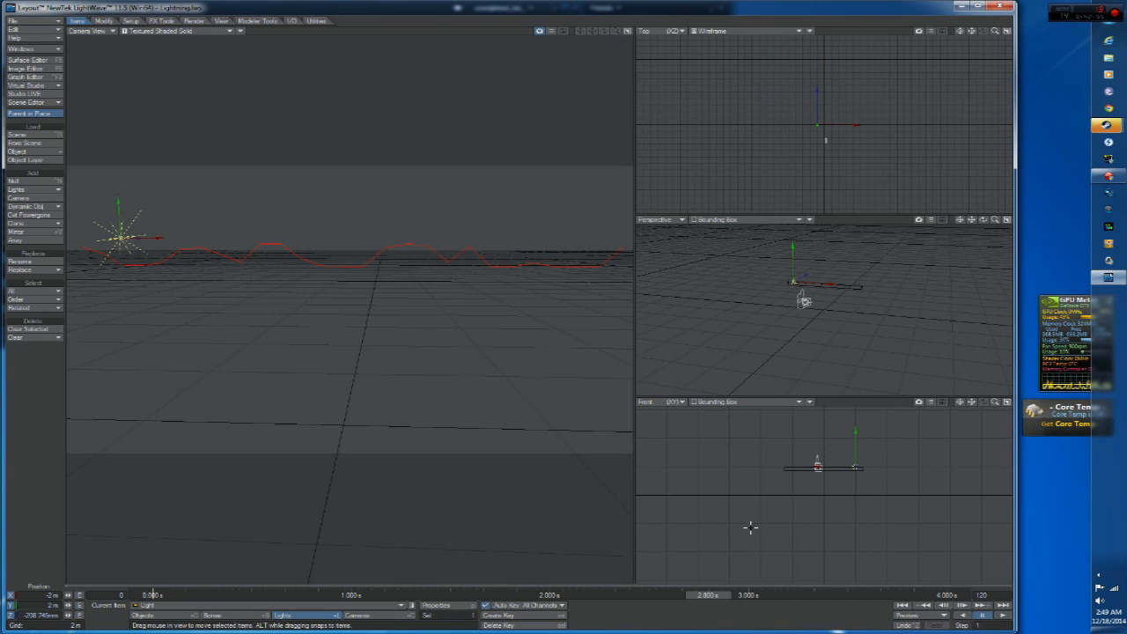
{"action": "left_click", "coordinate": [152, 596]}
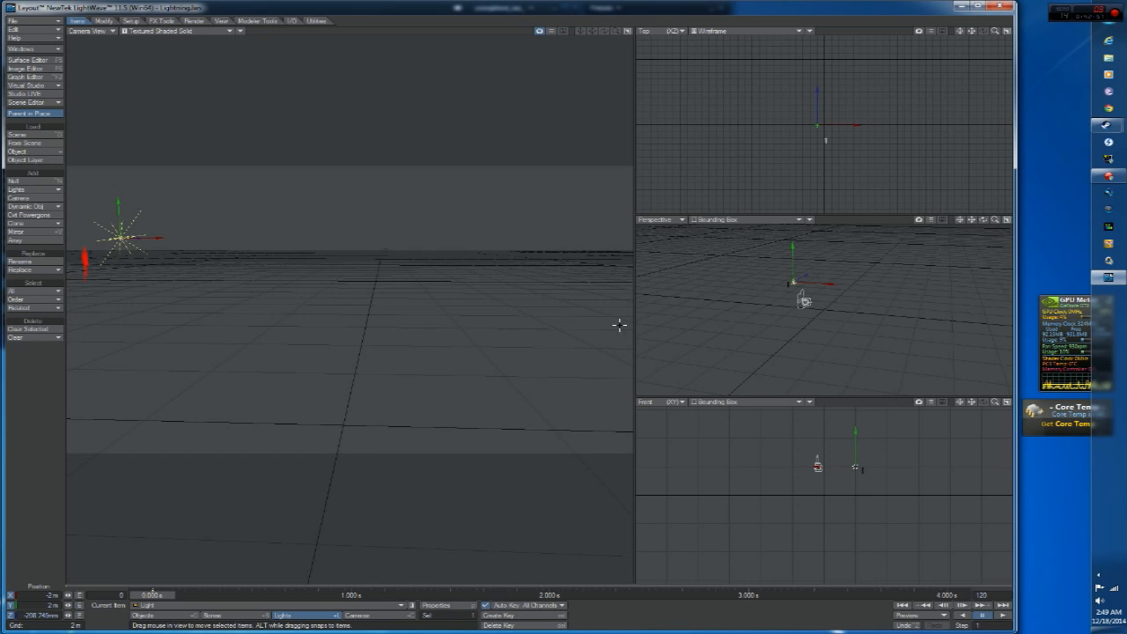
- At 2.000 s, move the point light onto the bolt's path, to about X -872 mm and Z -2 mm
{"action": "left_click", "coordinate": [550, 596]}
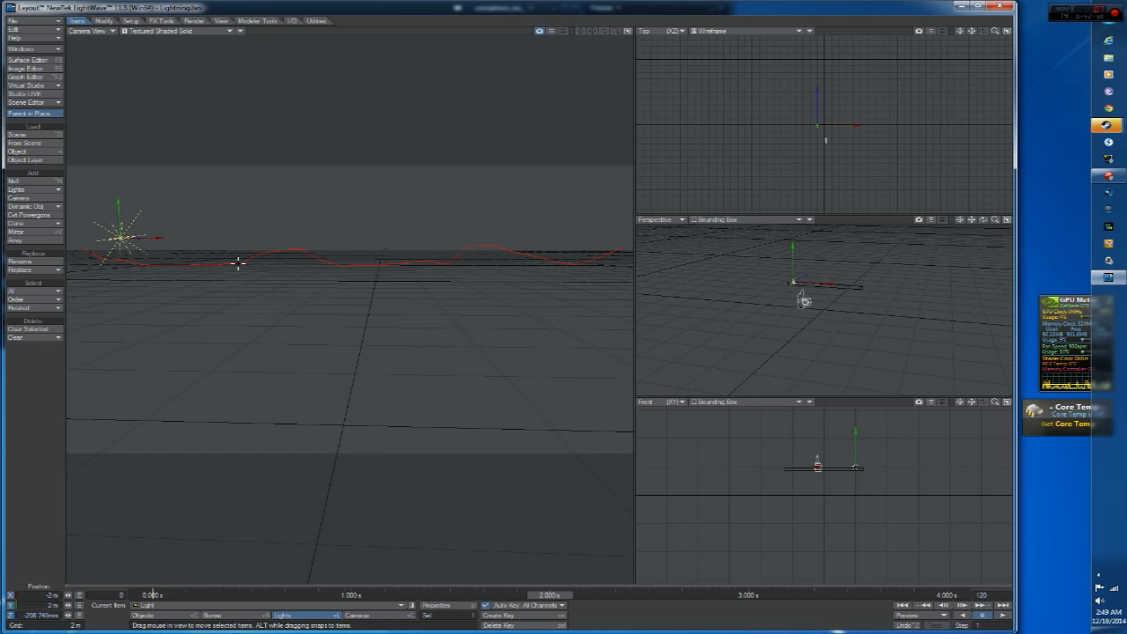
{"action": "left_click_drag", "start_coordinate": [995, 31], "coordinate": [1038, 32]}
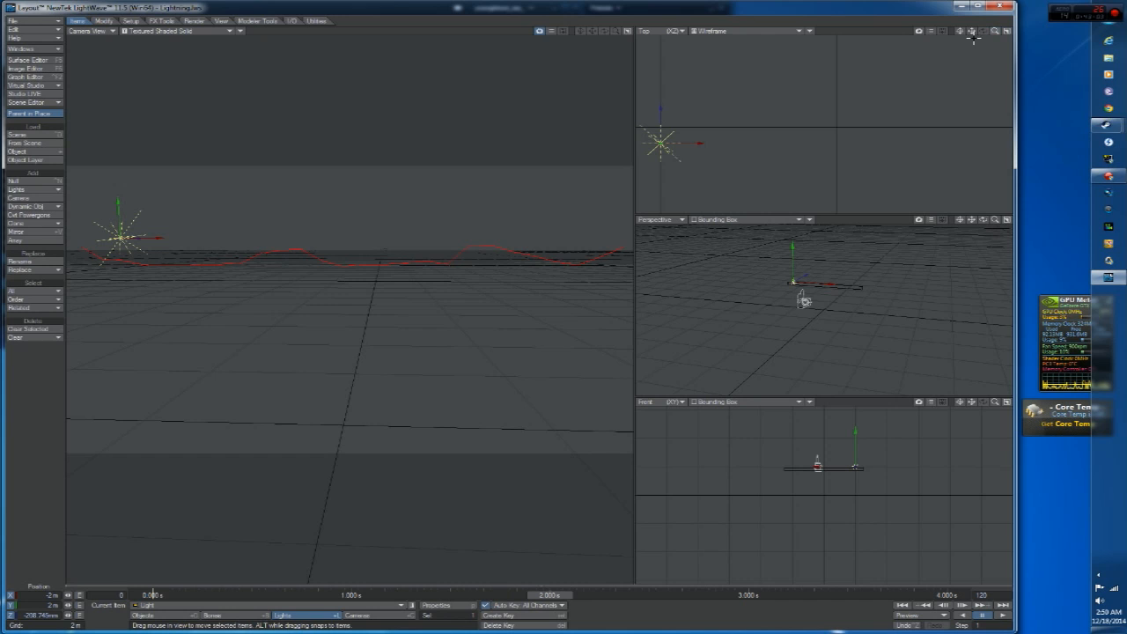
{"action": "left_click_drag", "start_coordinate": [661, 125], "coordinate": [661, 112]}
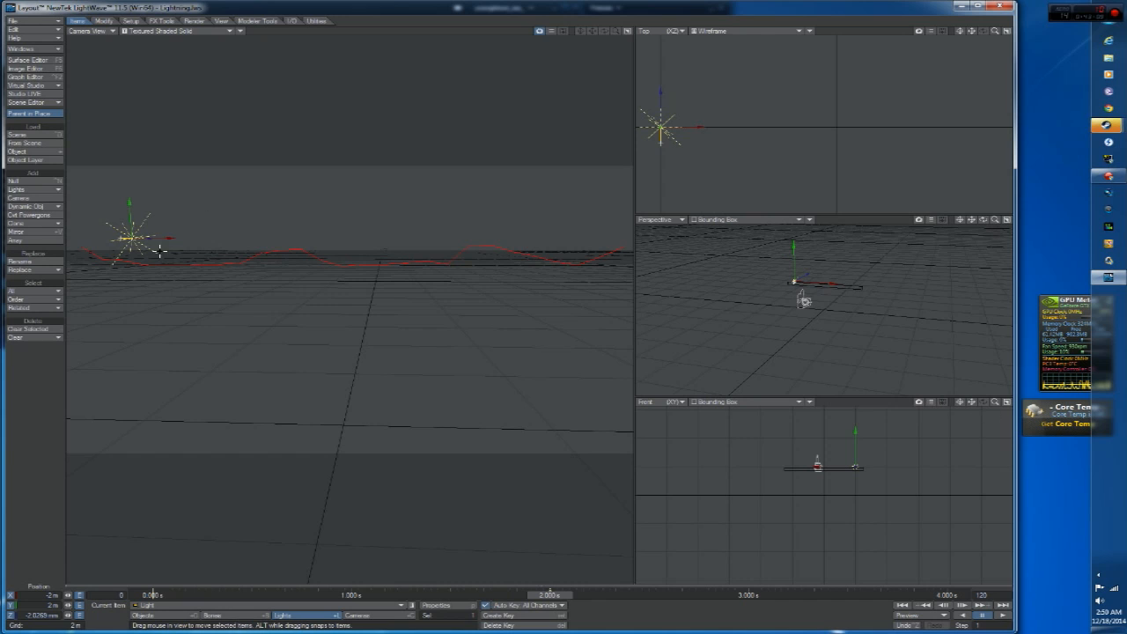
{"action": "left_click_drag", "start_coordinate": [136, 220], "coordinate": [249, 257]}
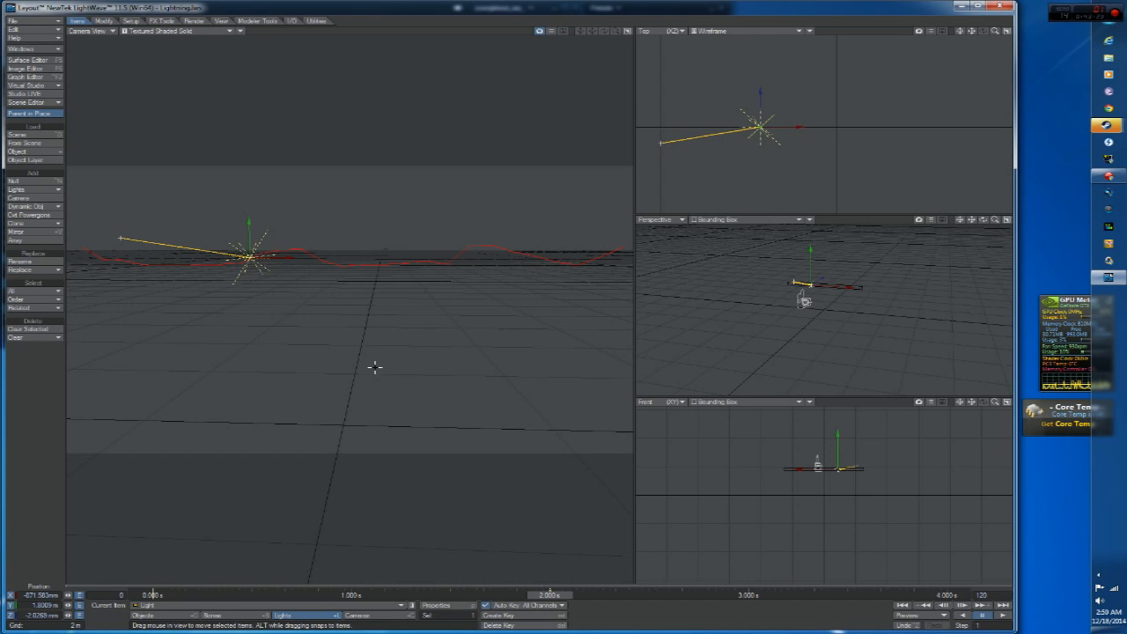
- Open the light's motion options and show its position controllers and limits
{"action": "key", "text": "m"}
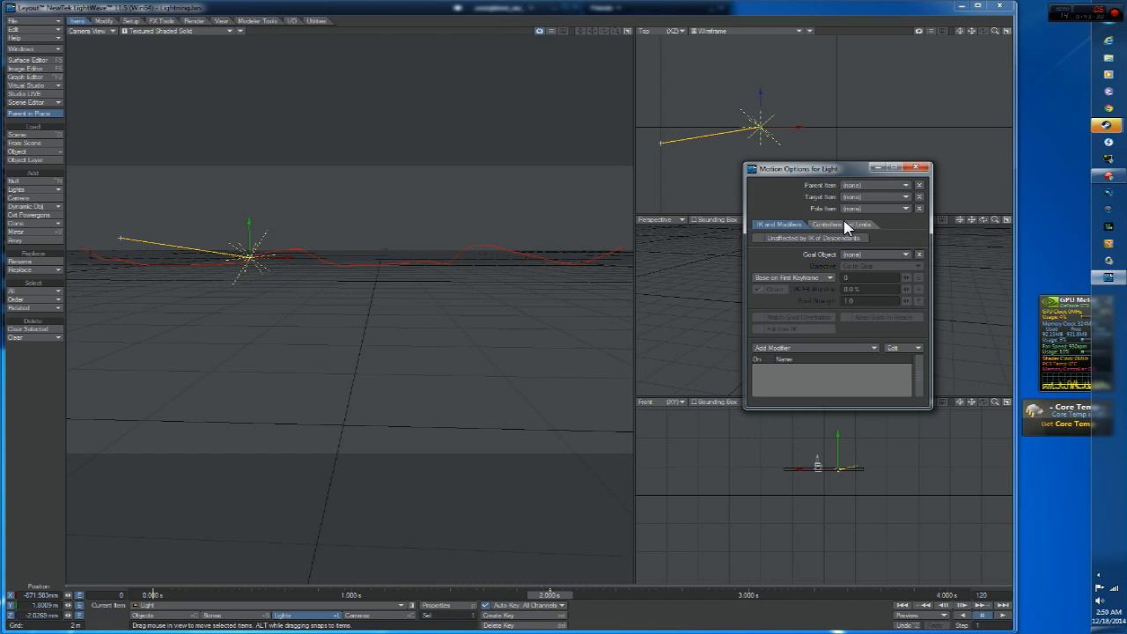
{"action": "left_click", "coordinate": [841, 225]}
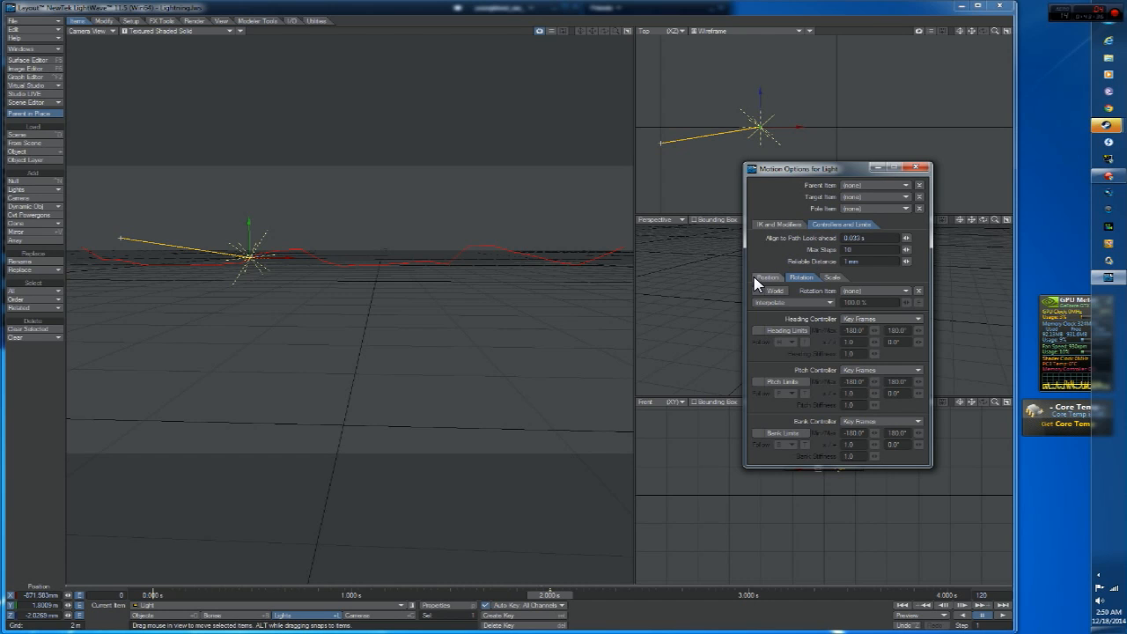
{"action": "left_click", "coordinate": [766, 277]}
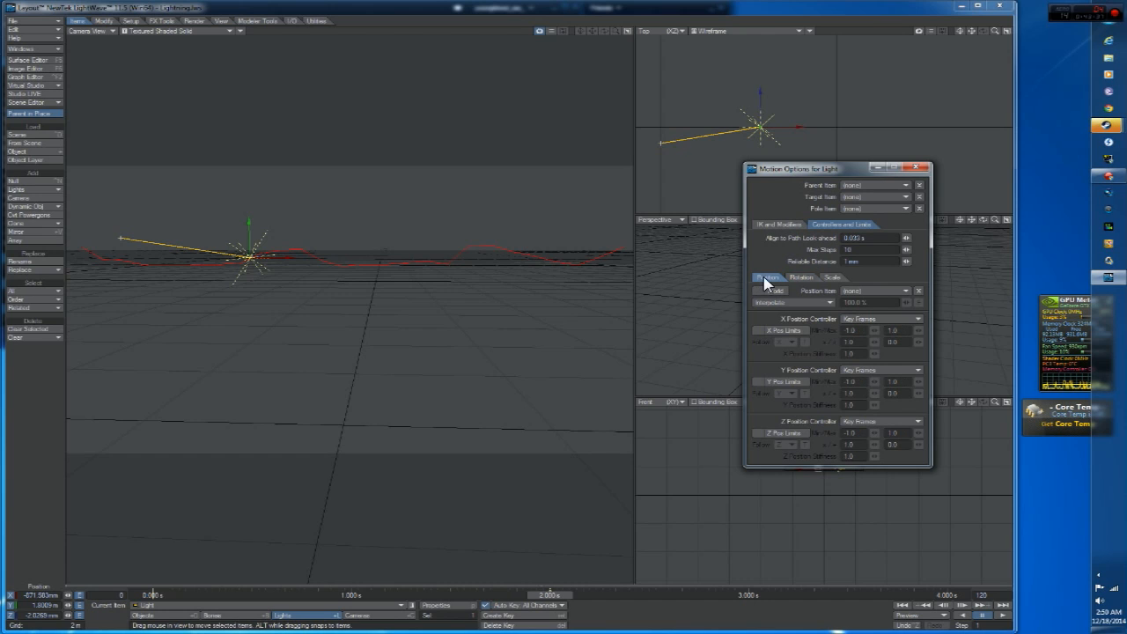
{"action": "left_click", "coordinate": [868, 292]}
{"action": "left_click", "coordinate": [881, 275]}
- Delete the light's motion key at frame 0 and create a new one there from its current position
{"action": "key", "text": "Delete"}
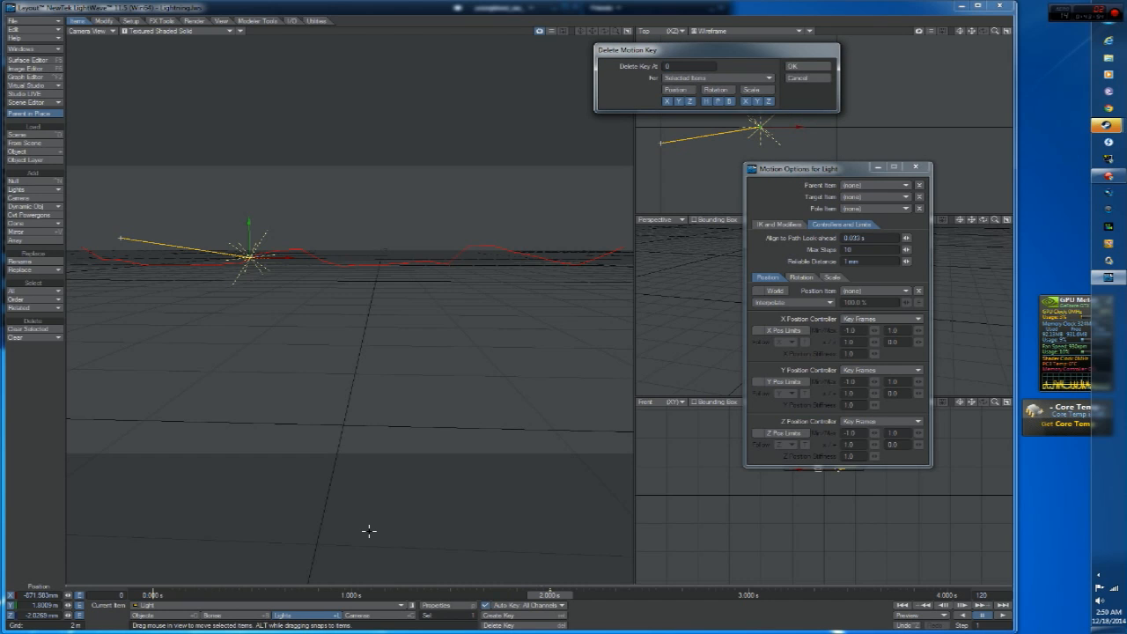
{"action": "key", "text": "Return"}
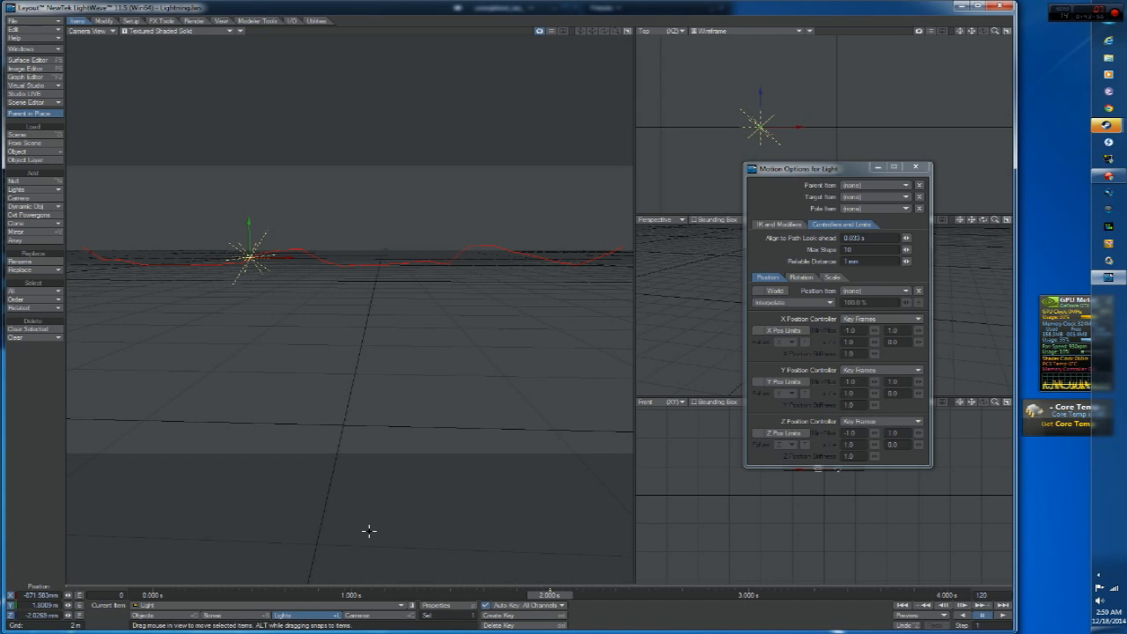
{"action": "key", "text": "Return"}
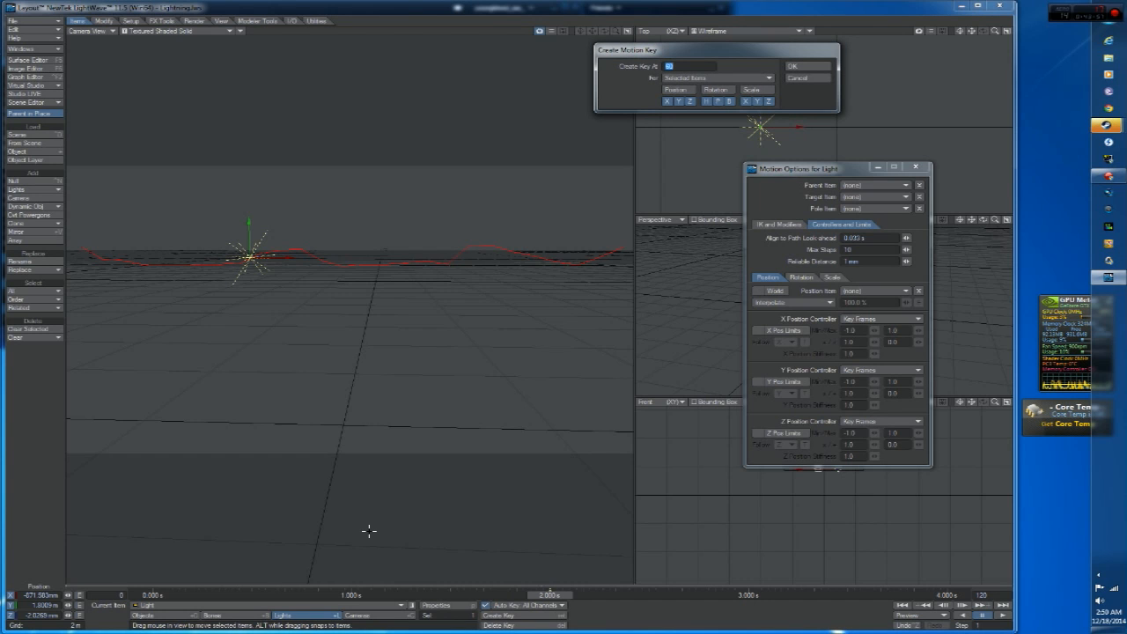
{"action": "key", "text": "Return"}
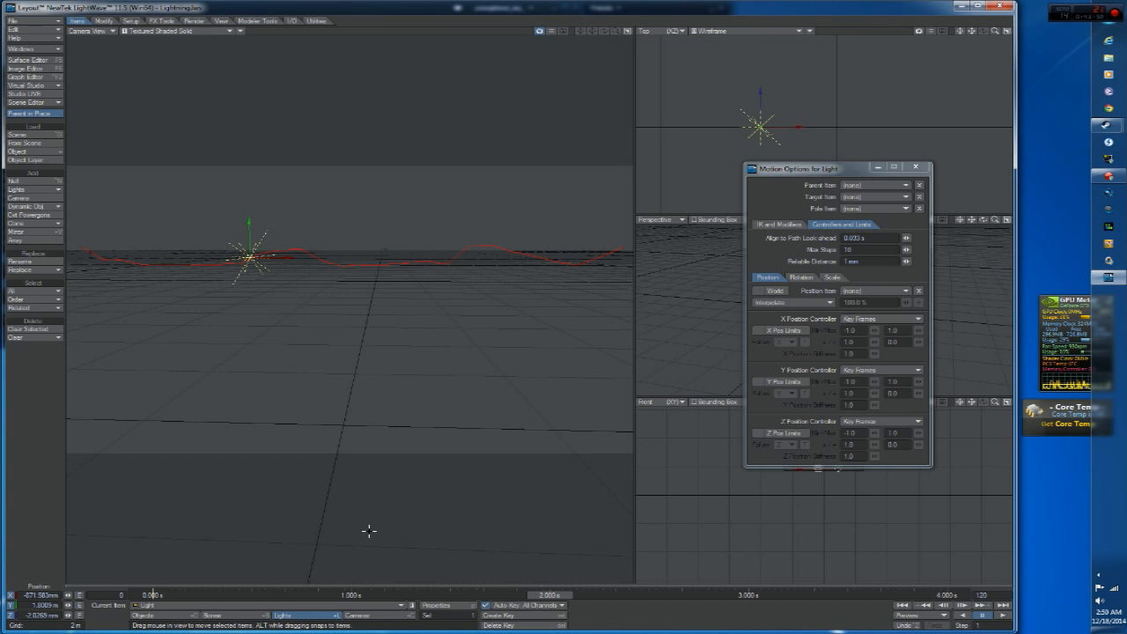
- Try enabling the X, Y and Z position limits for the light and scrub the animation to 2.000 s
{"action": "left_click", "coordinate": [782, 330]}
{"action": "left_click", "coordinate": [766, 382]}
{"action": "left_click", "coordinate": [764, 433]}
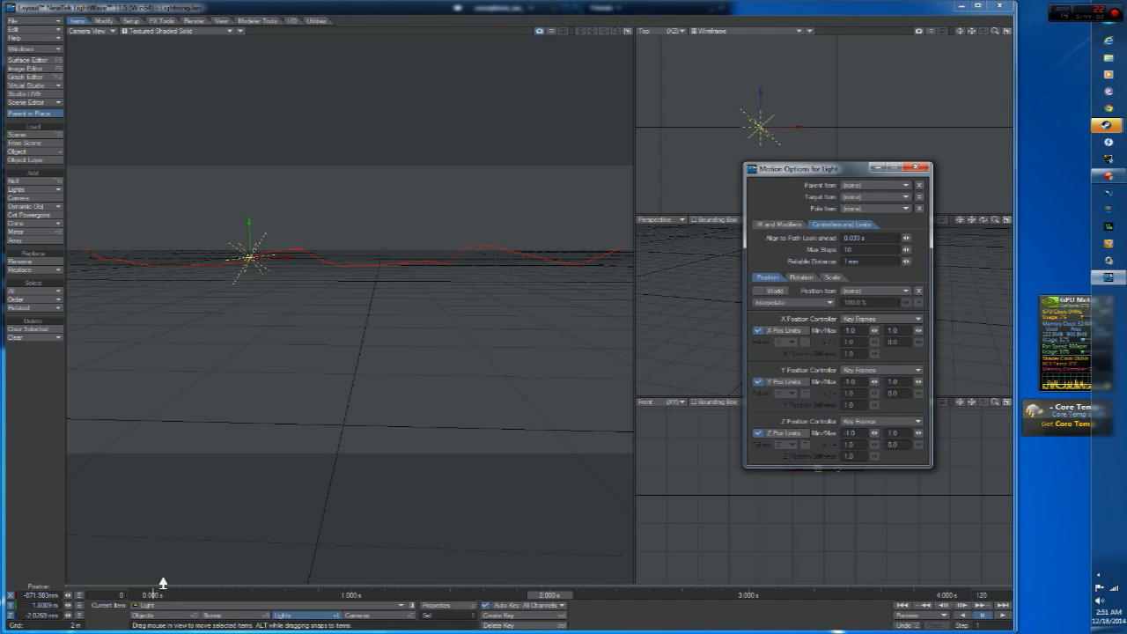
{"action": "left_click_drag", "start_coordinate": [155, 602], "coordinate": [549, 597]}
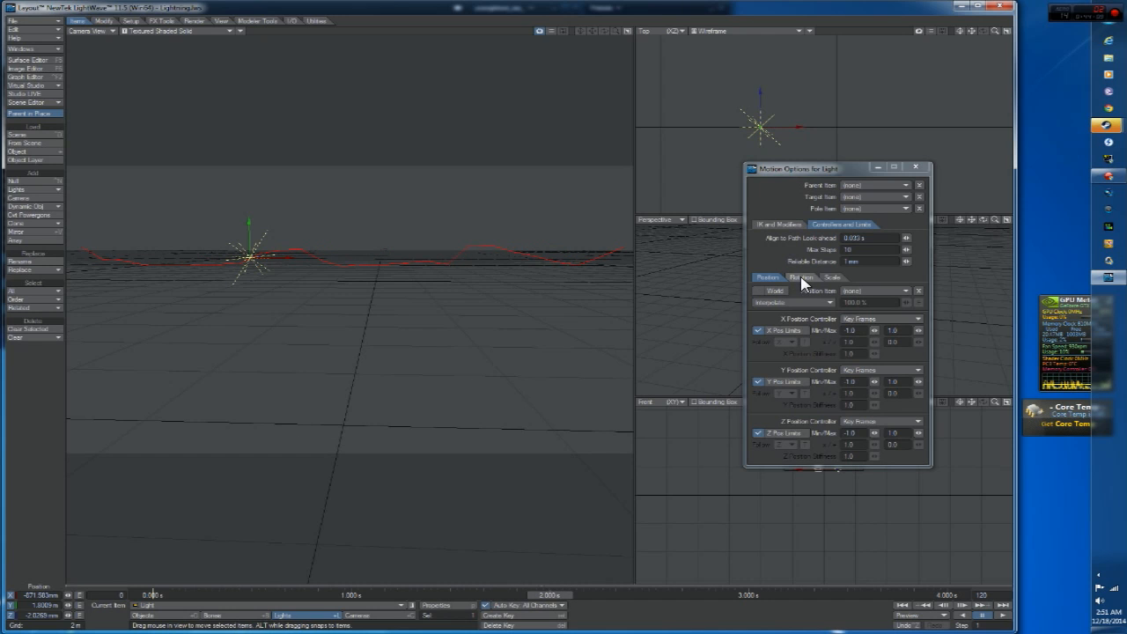
- Turn off the light's X, Y and Z position limits
{"action": "left_click", "coordinate": [758, 330]}
{"action": "left_click", "coordinate": [758, 382]}
{"action": "left_click", "coordinate": [757, 434]}
- Try adding the Anchor motion modifier to the light and open its settings, then close them
{"action": "left_click", "coordinate": [779, 225]}
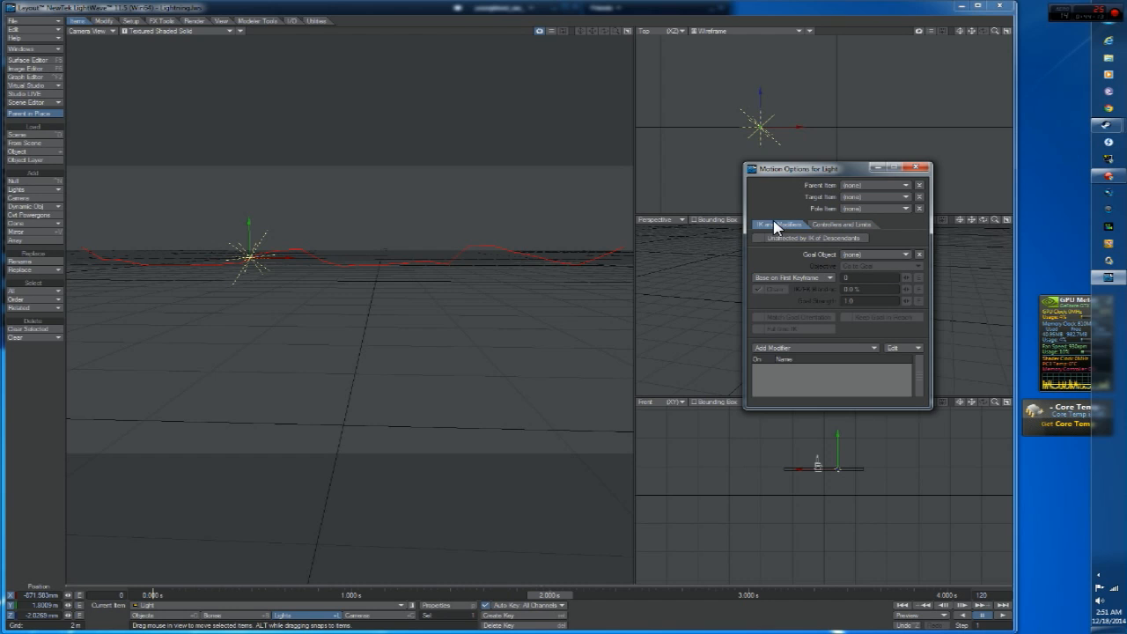
{"action": "left_click", "coordinate": [800, 349]}
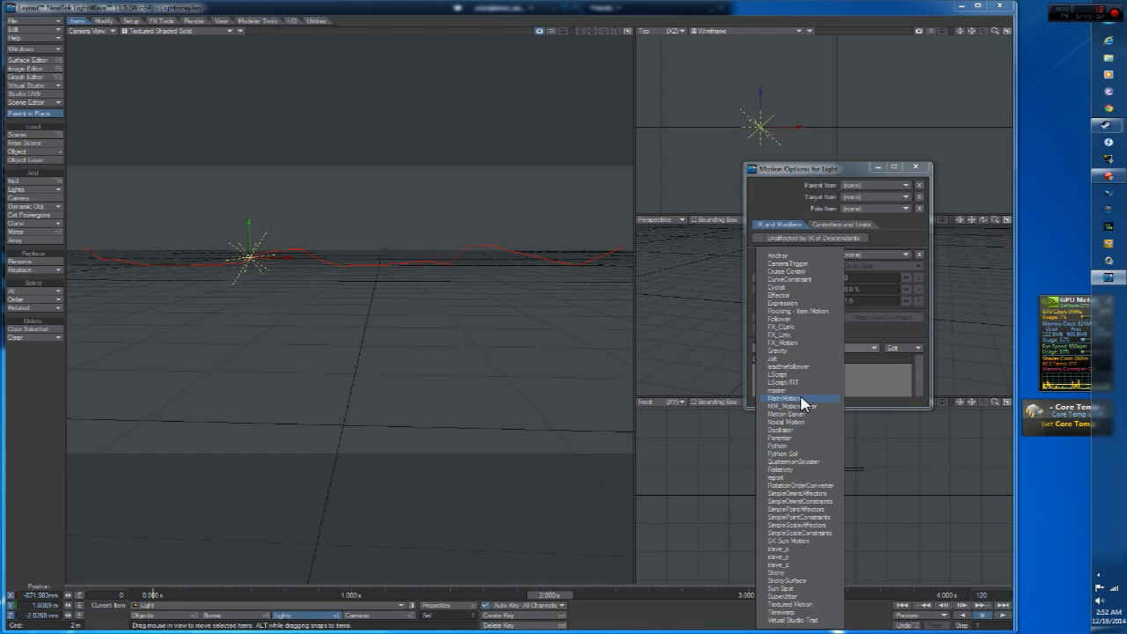
{"action": "left_click", "coordinate": [802, 258]}
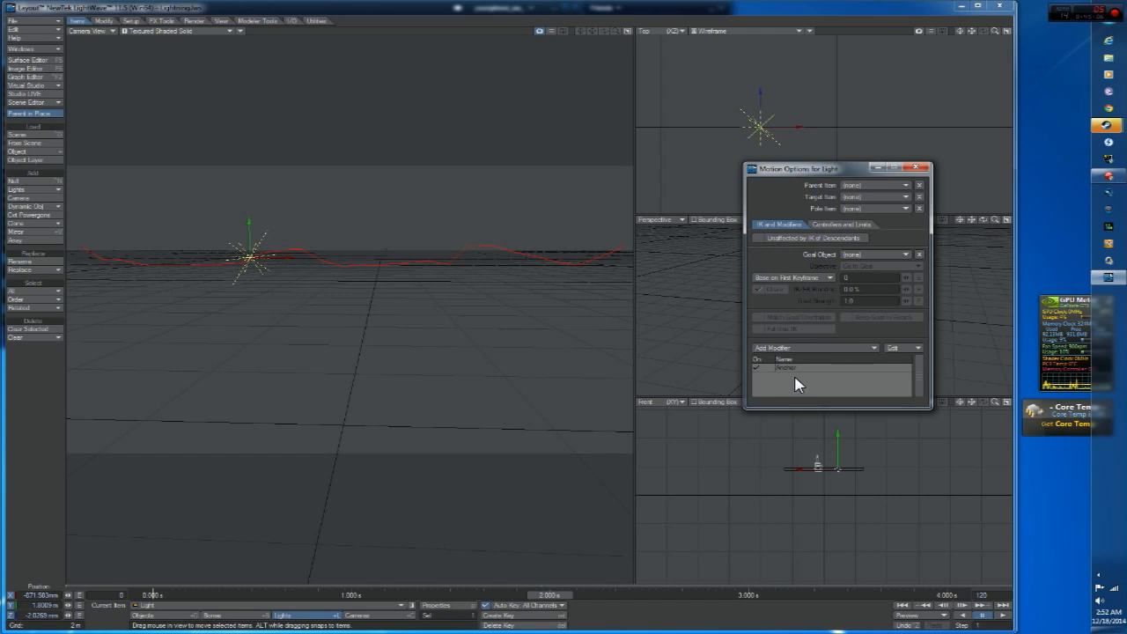
{"action": "double_click", "coordinate": [790, 375]}
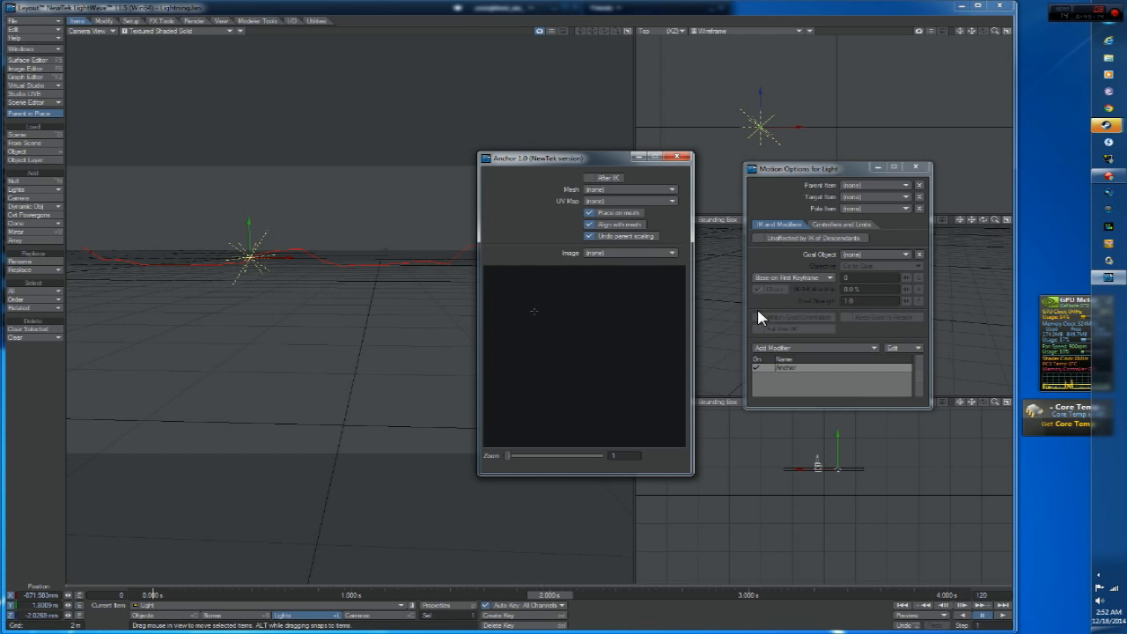
{"action": "left_click", "coordinate": [737, 244]}
{"action": "left_click", "coordinate": [676, 158]}
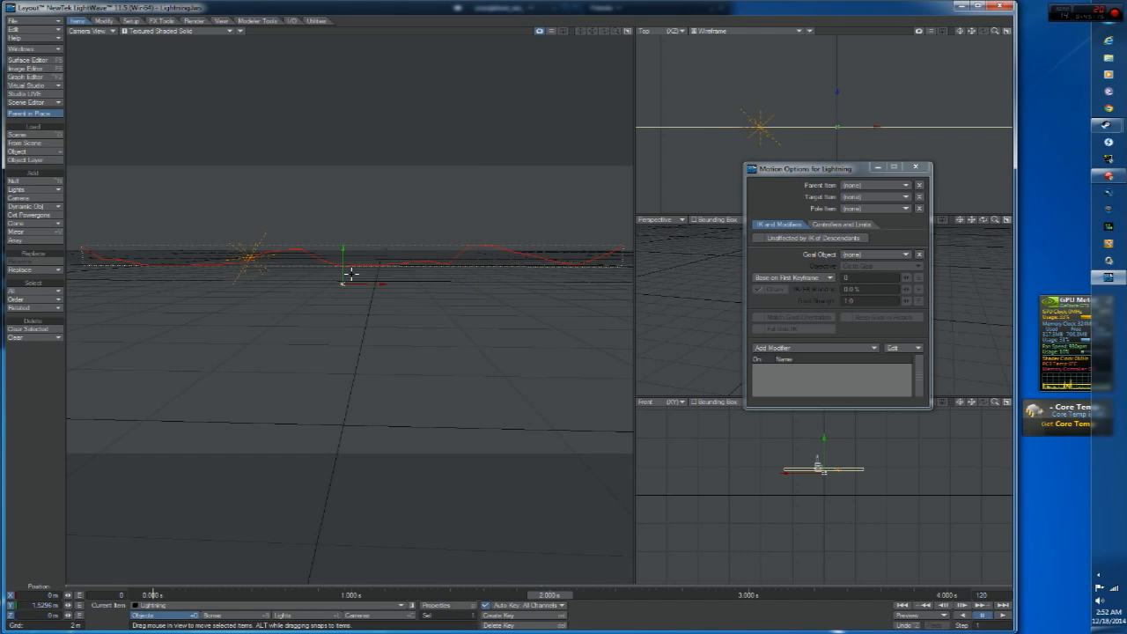
- Reselect the light and remove its Anchor modifier, leaving its motion keys alone
{"action": "left_click", "coordinate": [251, 255]}
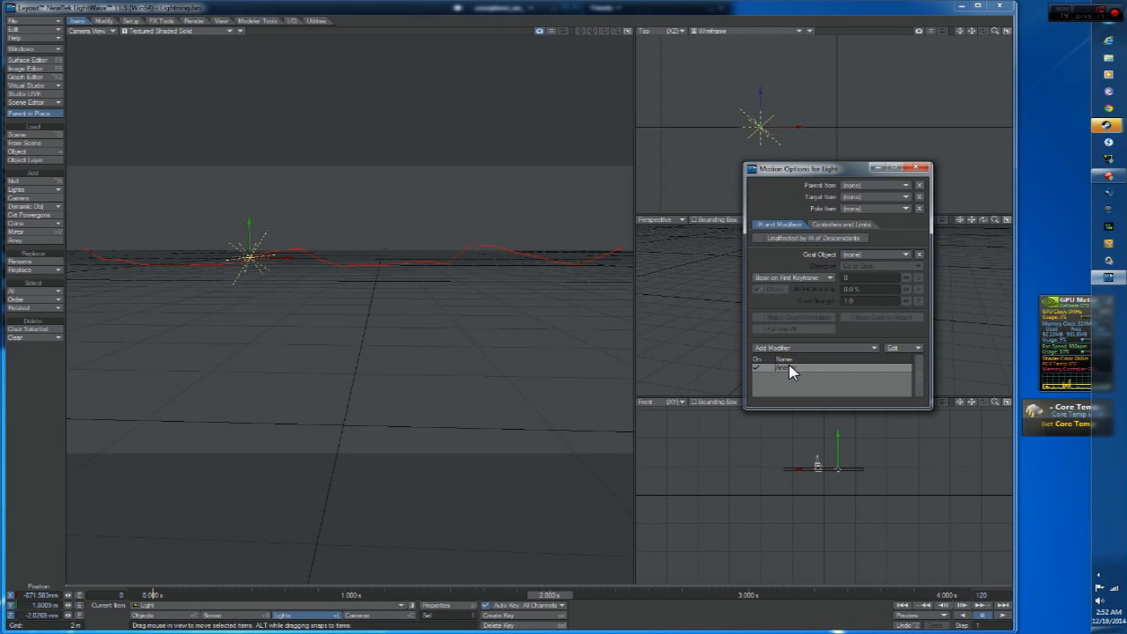
{"action": "key", "text": "Delete"}
{"action": "left_click", "coordinate": [808, 80]}
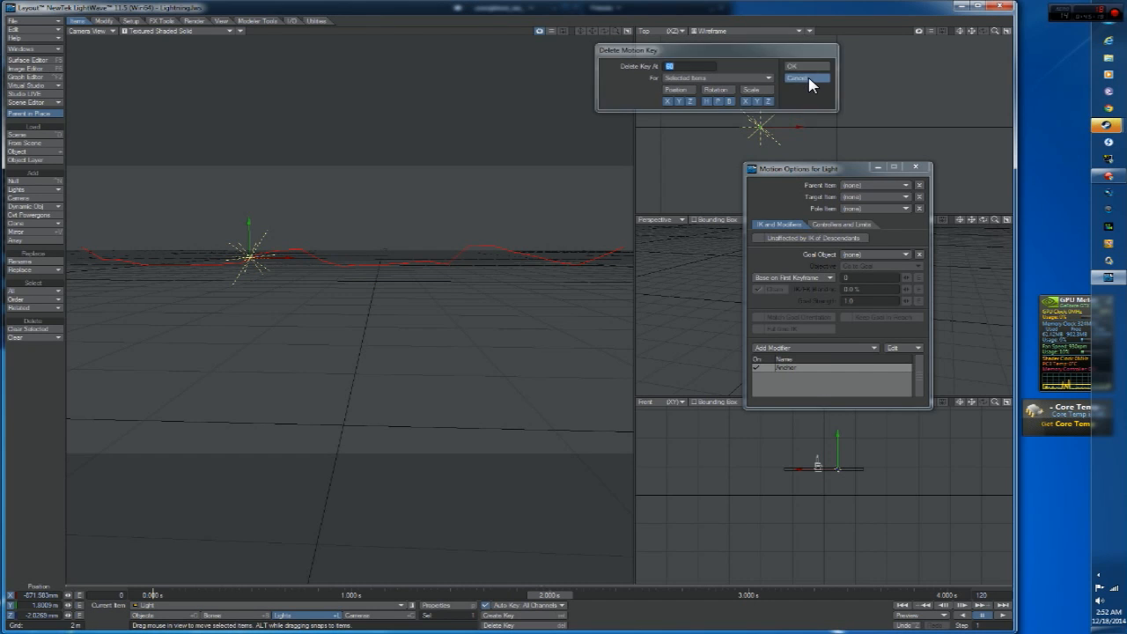
{"action": "right_click", "coordinate": [806, 368]}
{"action": "left_click", "coordinate": [806, 402]}
- Try a Follower modifier on the light with Lightning as the item to follow and Align to Path enabled
{"action": "left_click", "coordinate": [808, 348]}
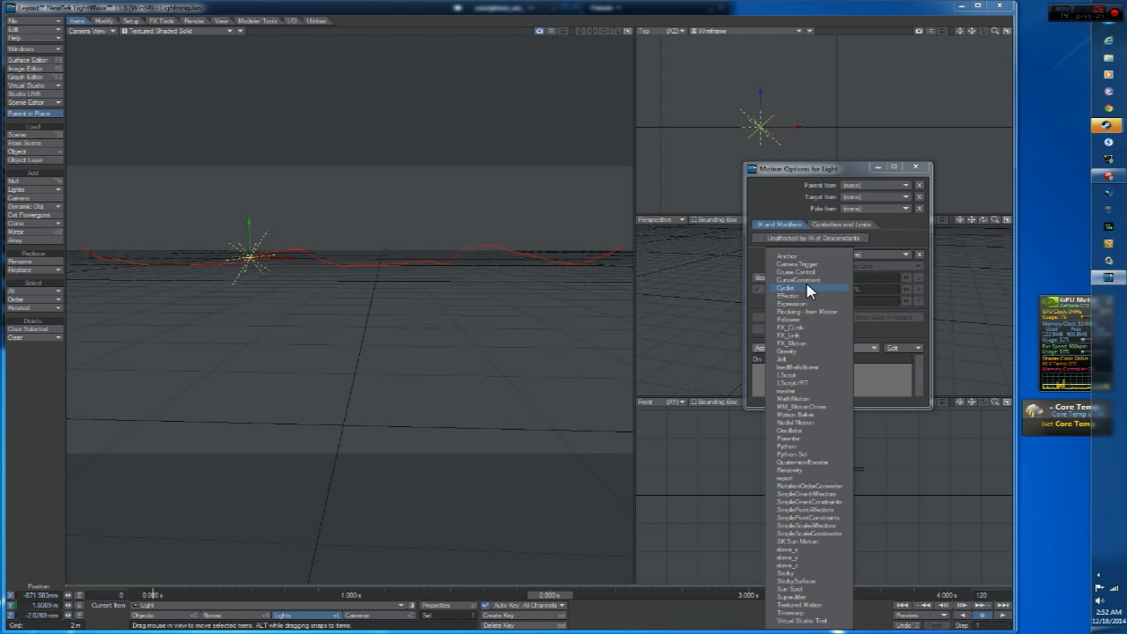
{"action": "left_click", "coordinate": [805, 319]}
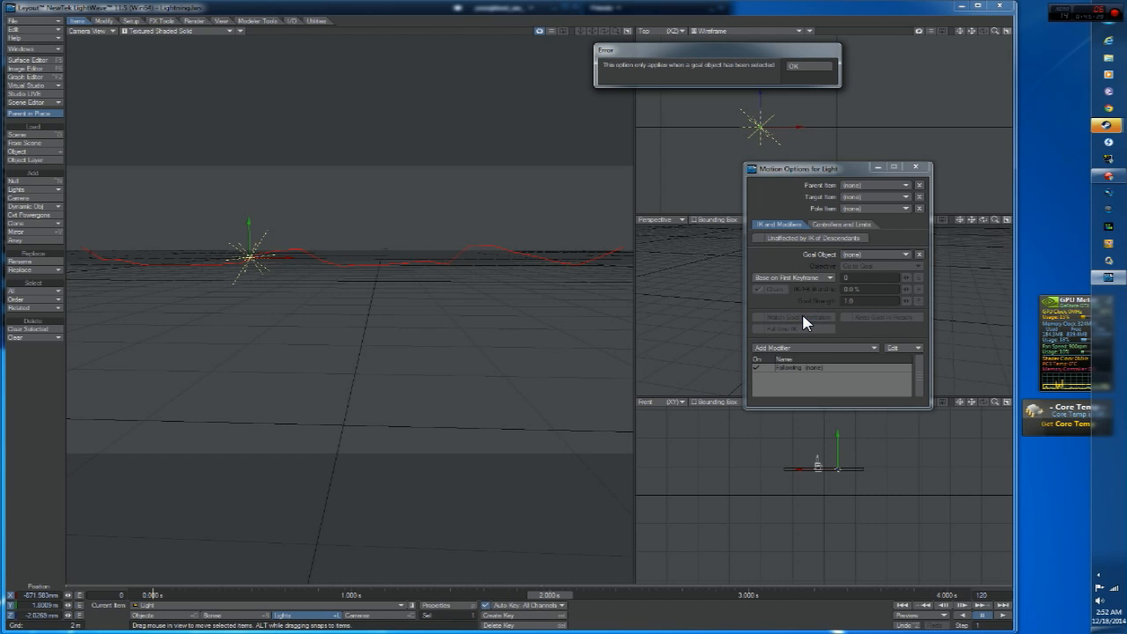
{"action": "left_click", "coordinate": [803, 68]}
{"action": "double_click", "coordinate": [793, 369]}
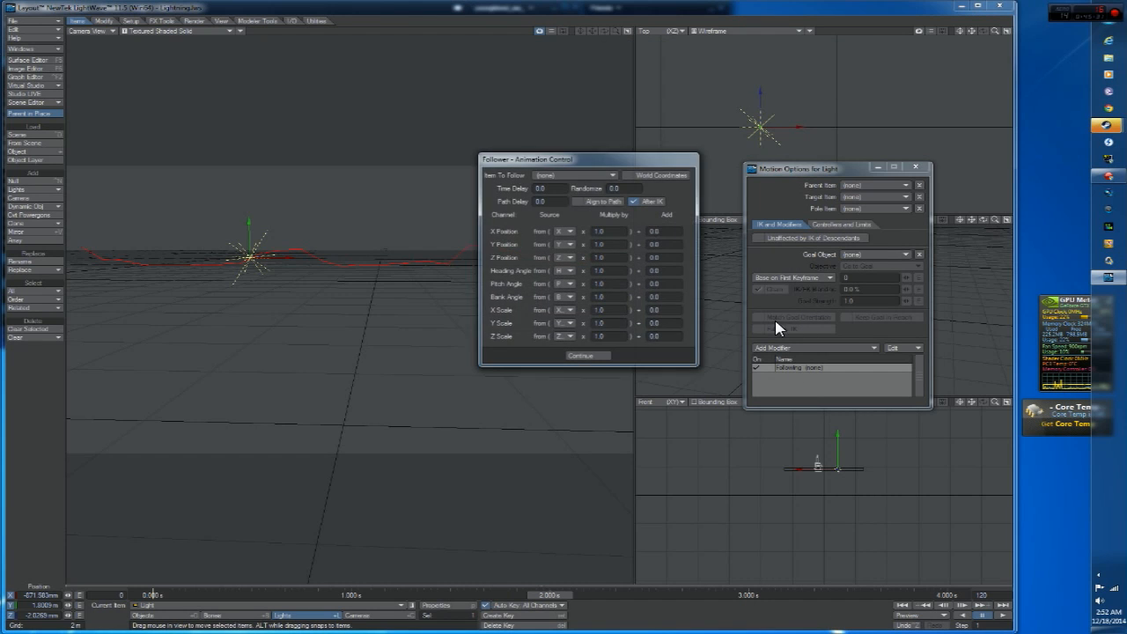
{"action": "left_click", "coordinate": [582, 175]}
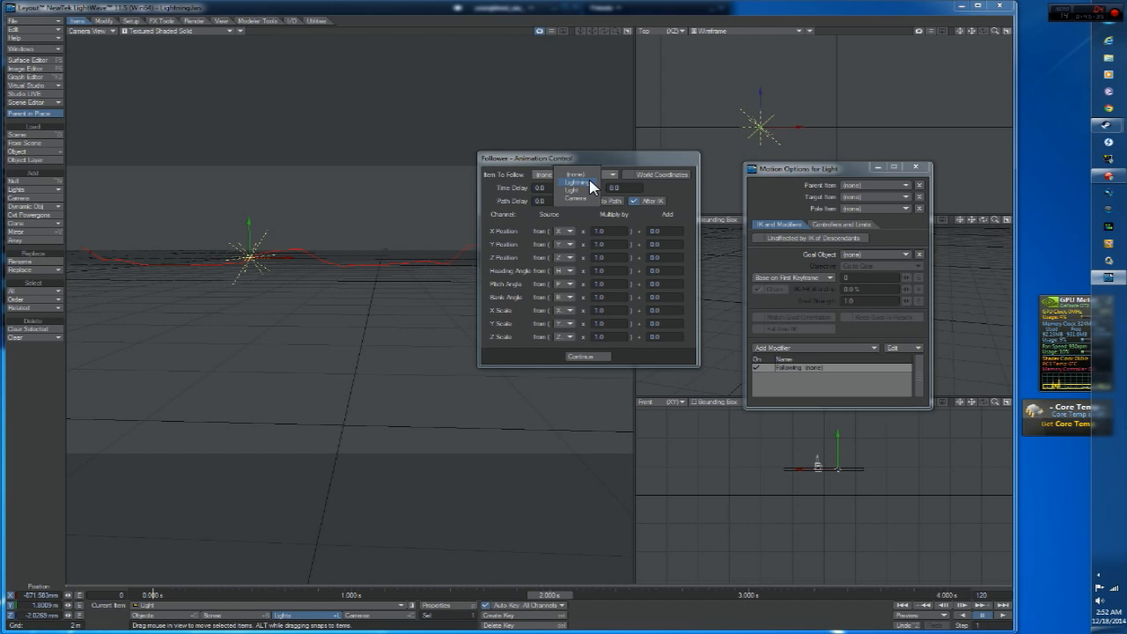
{"action": "left_click", "coordinate": [591, 183]}
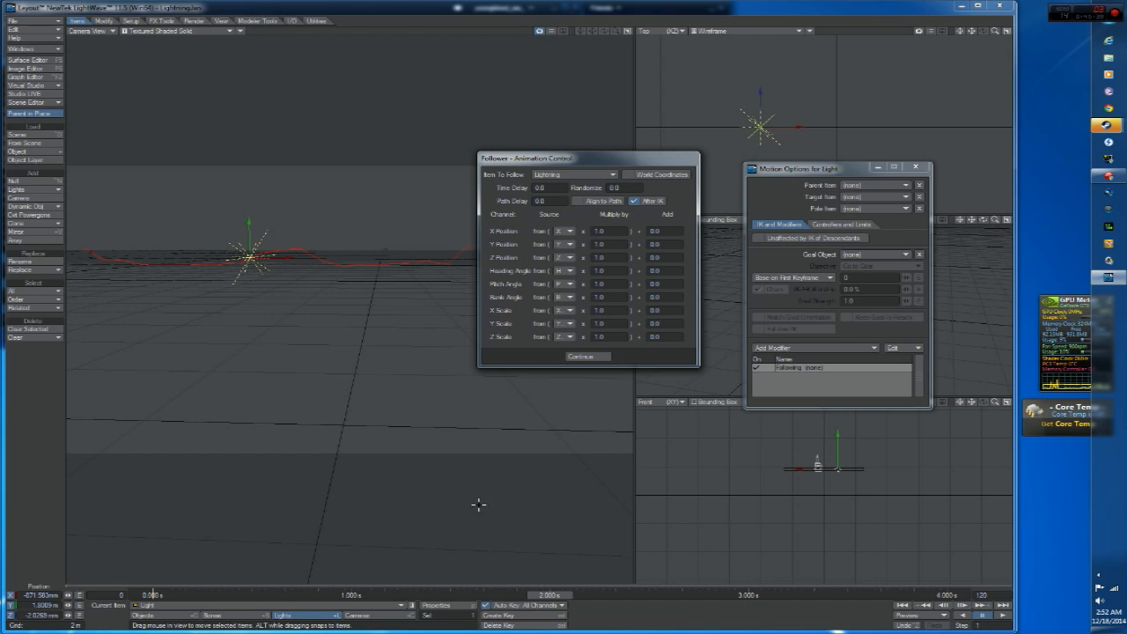
{"action": "left_click", "coordinate": [599, 201]}
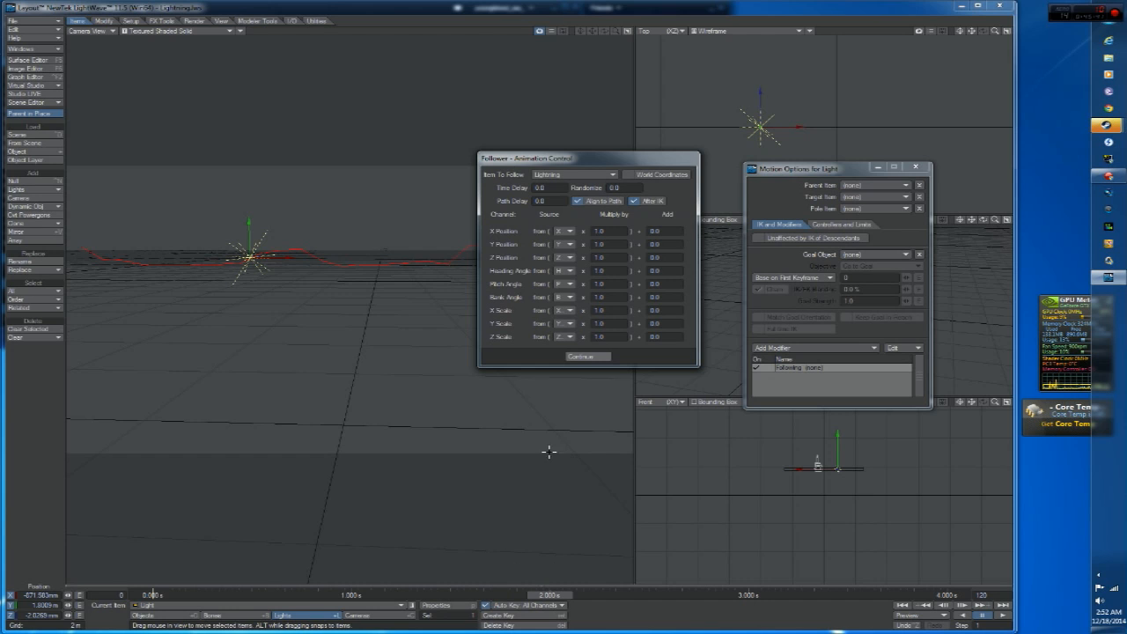
{"action": "left_click", "coordinate": [578, 355]}
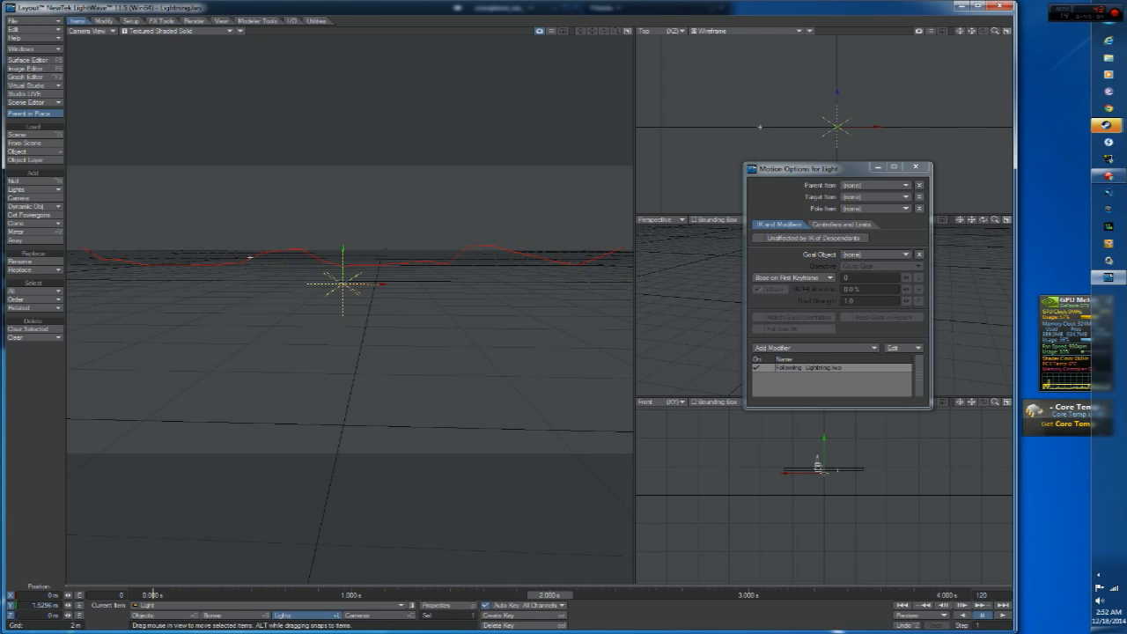
- Review the light's Follower settings and check its motion around 2.000 s
{"action": "double_click", "coordinate": [825, 368]}
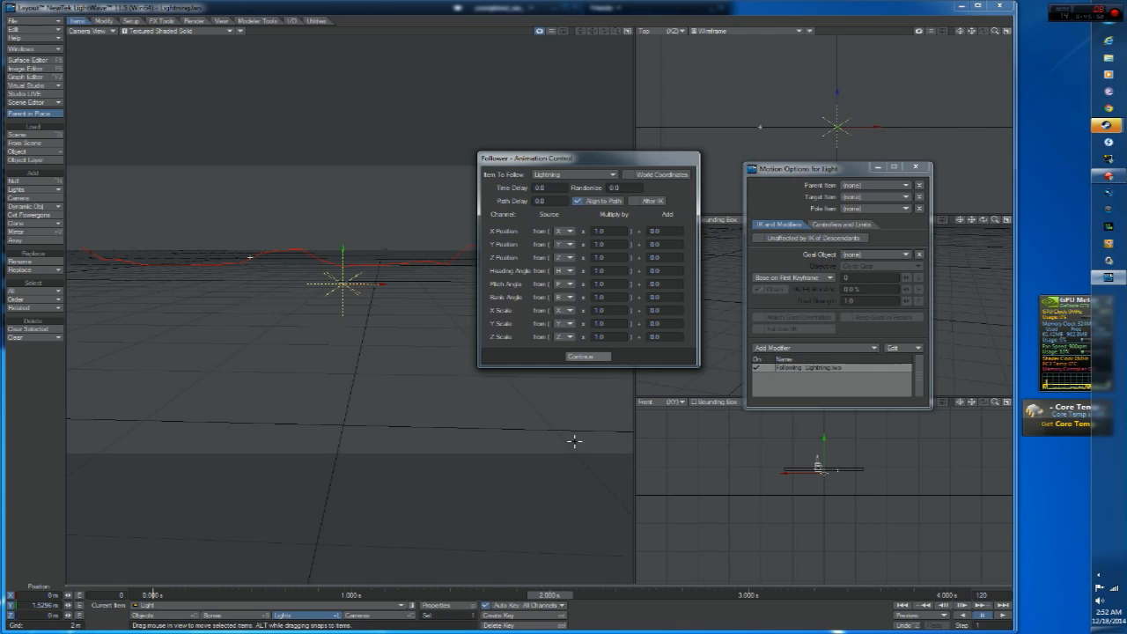
{"action": "left_click", "coordinate": [581, 356]}
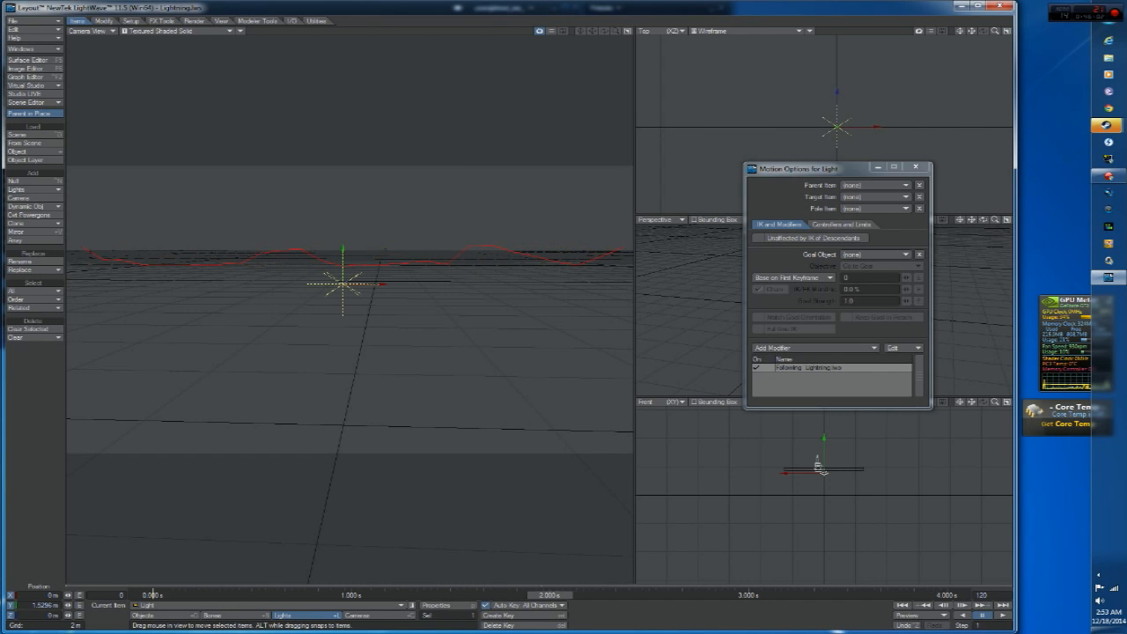
{"action": "left_click_drag", "start_coordinate": [557, 596], "coordinate": [551, 596]}
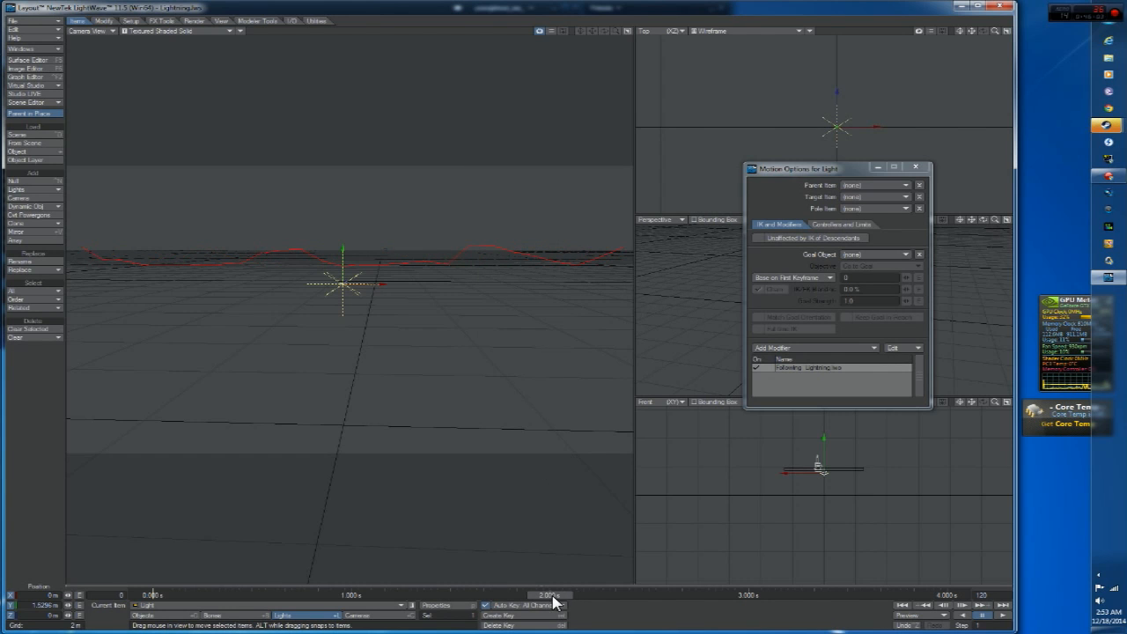
- Turn off Align to Path in the Follower settings and remove the Follower modifier from the light
{"action": "double_click", "coordinate": [803, 370]}
{"action": "left_click", "coordinate": [607, 202]}
{"action": "left_click", "coordinate": [608, 175]}
{"action": "left_click", "coordinate": [660, 169]}
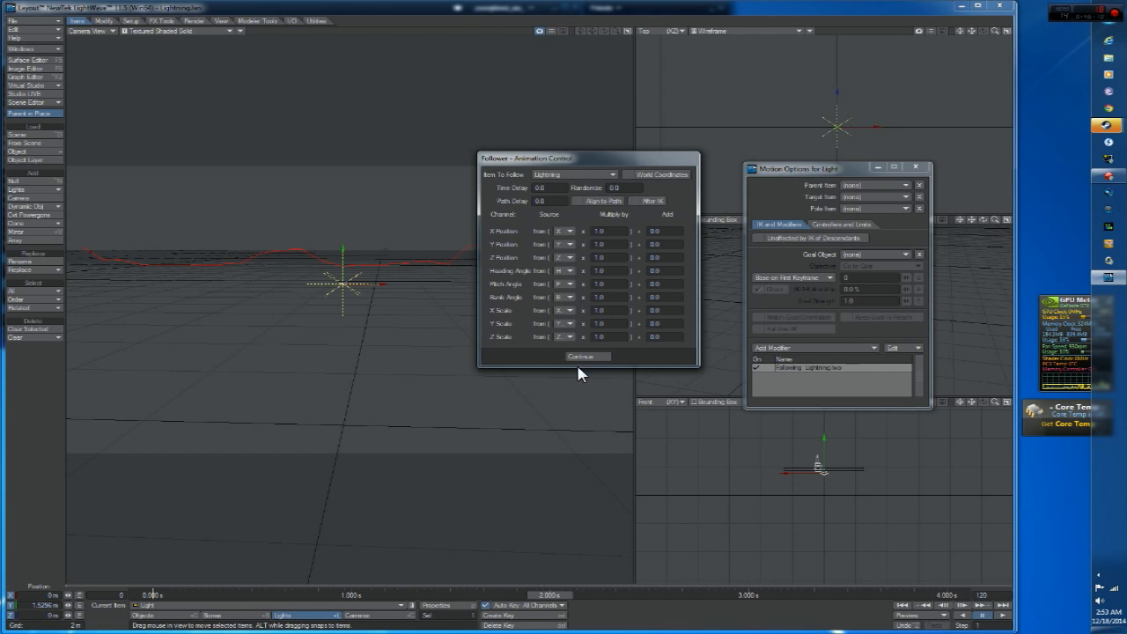
{"action": "left_click", "coordinate": [572, 230]}
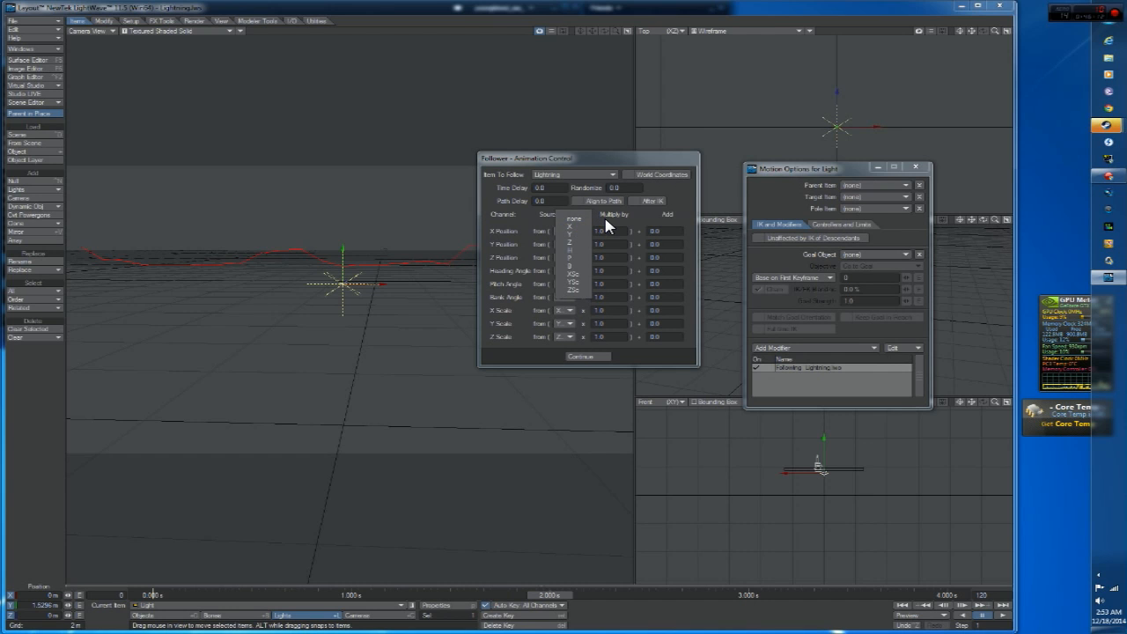
{"action": "left_click", "coordinate": [607, 224]}
{"action": "left_click", "coordinate": [590, 357]}
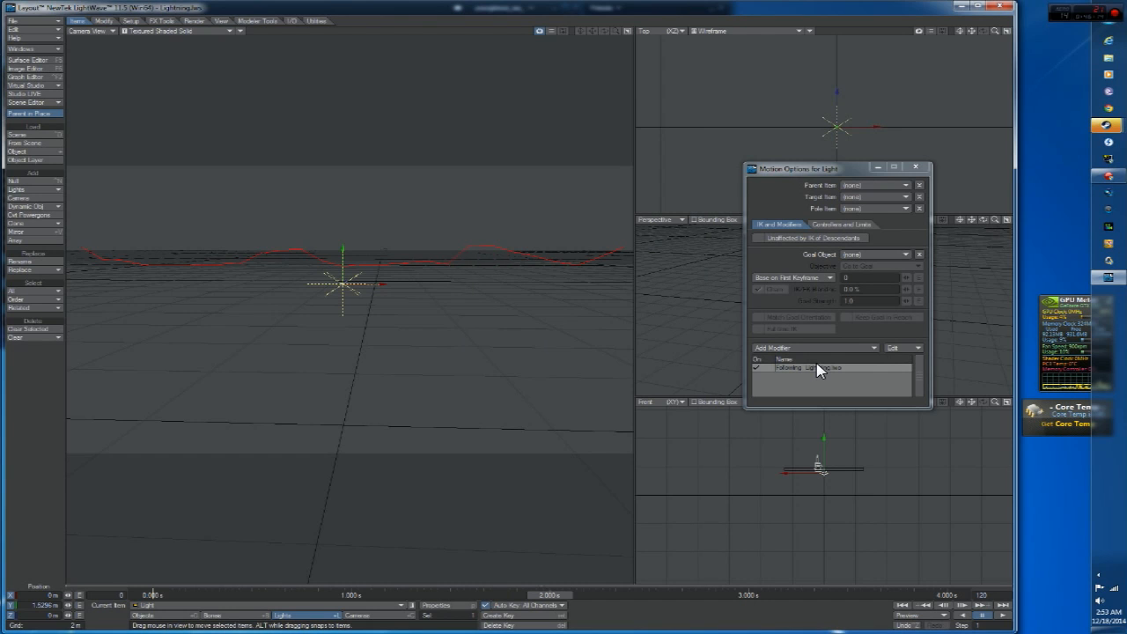
{"action": "right_click", "coordinate": [816, 370]}
{"action": "left_click", "coordinate": [817, 397]}
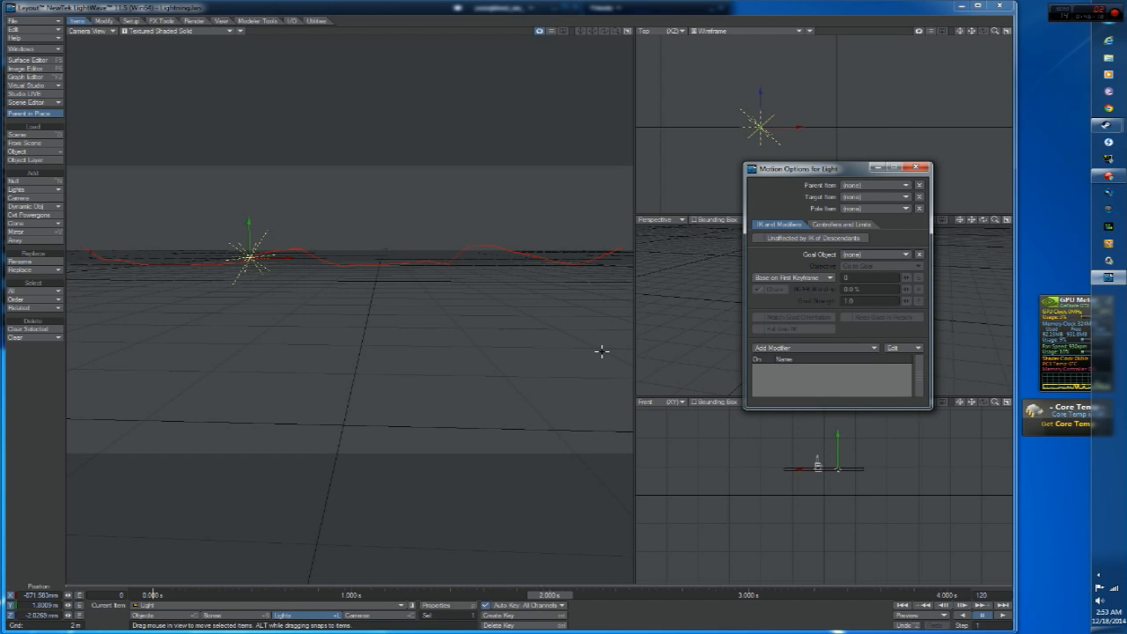
- Enable Lens Flare for the point light in the render globals' light settings
{"action": "key", "text": "p"}
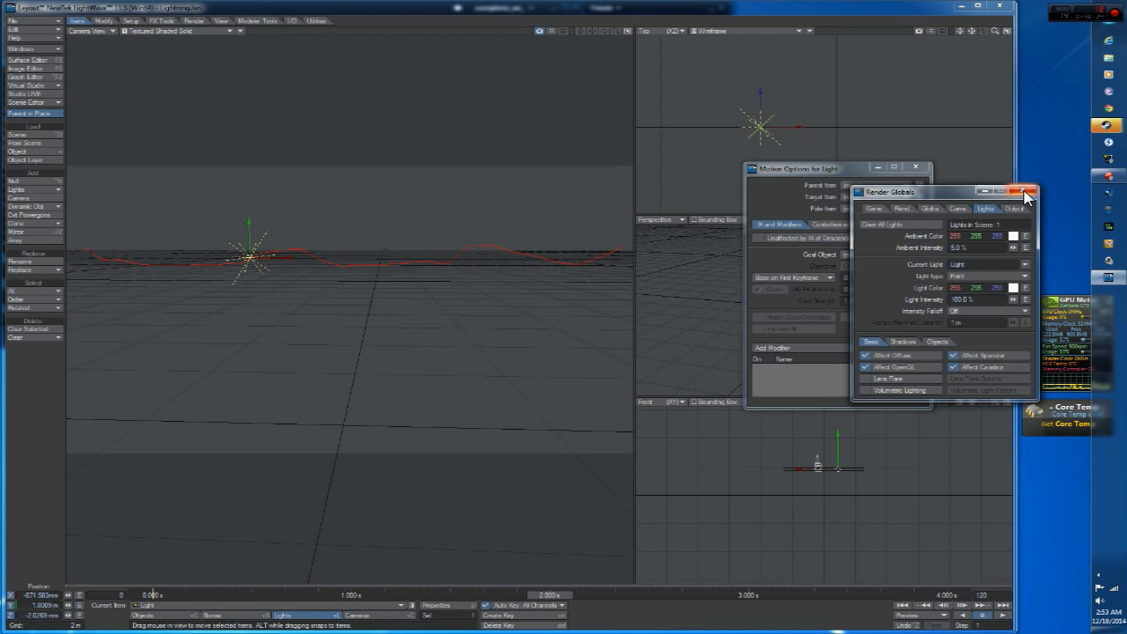
{"action": "left_click", "coordinate": [893, 378]}
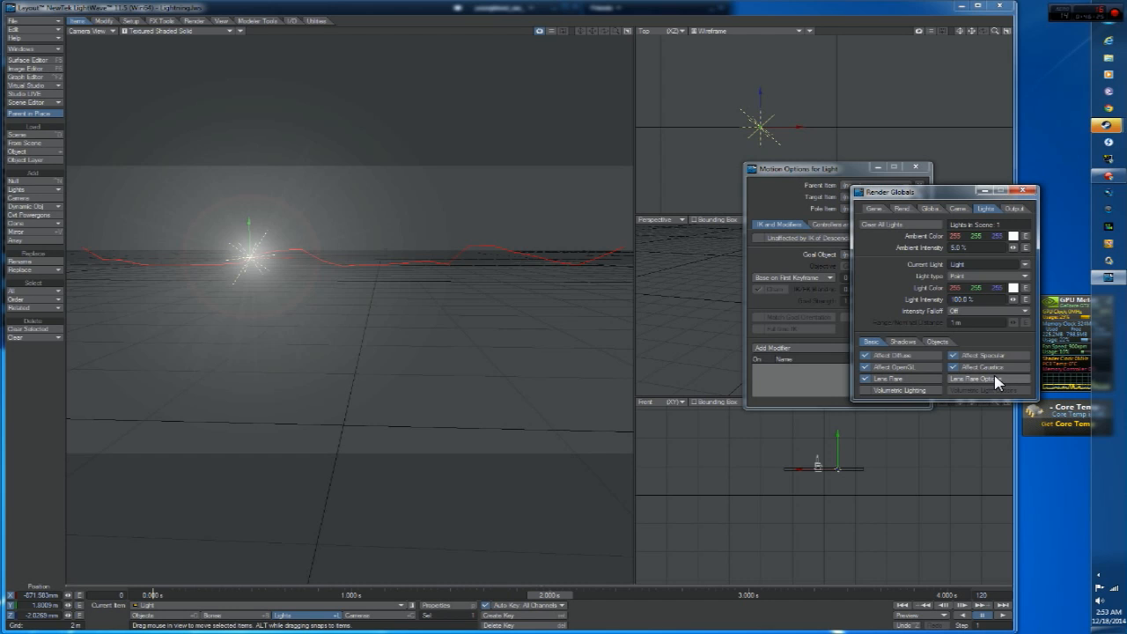
- Look through all pages of the render globals and the light's shadow settings for lens flare options
{"action": "left_click", "coordinate": [878, 209]}
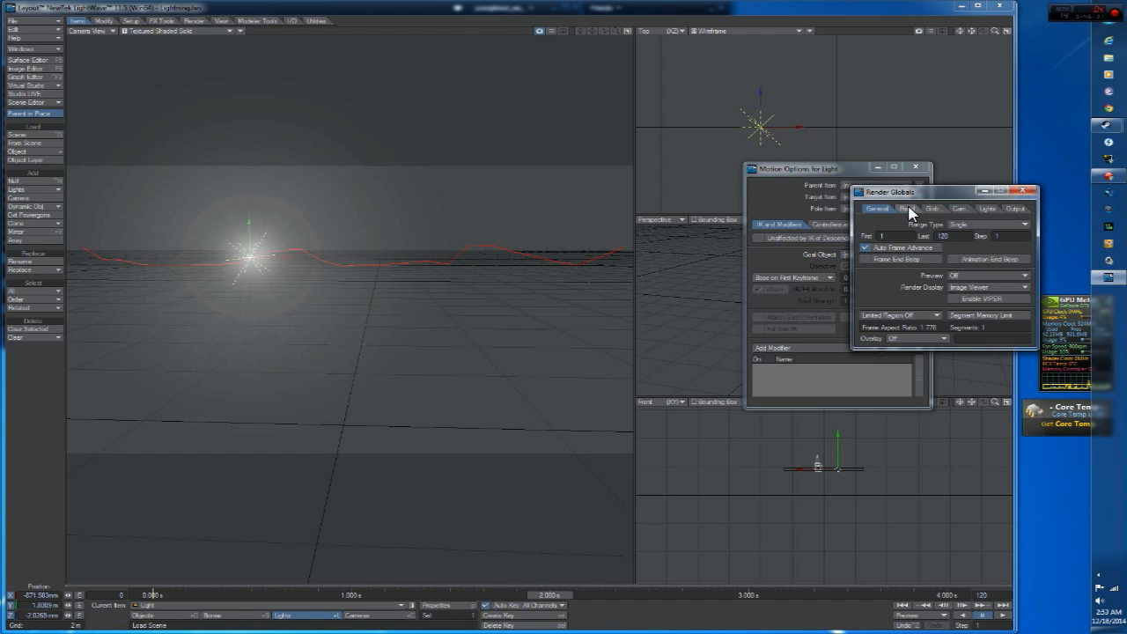
{"action": "left_click", "coordinate": [906, 211]}
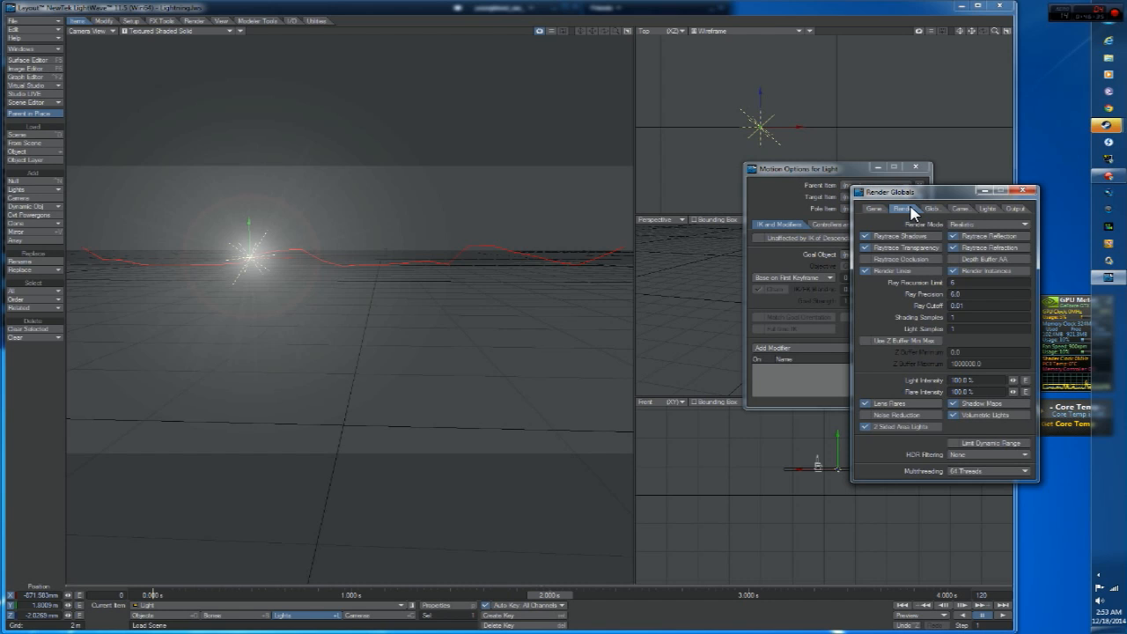
{"action": "left_click", "coordinate": [934, 209]}
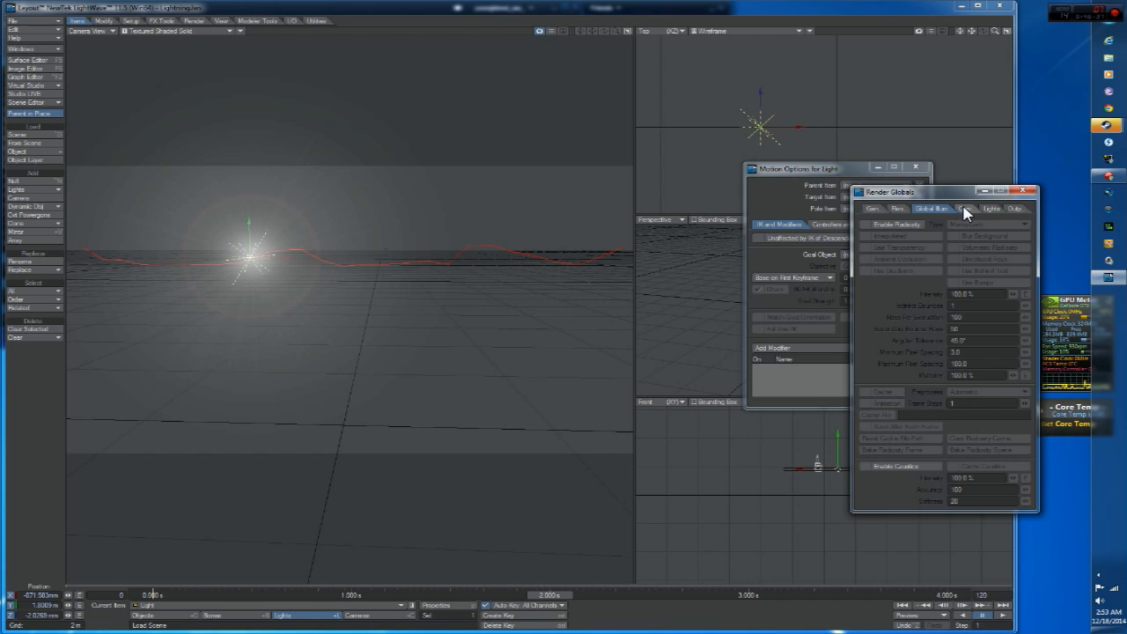
{"action": "left_click", "coordinate": [959, 209]}
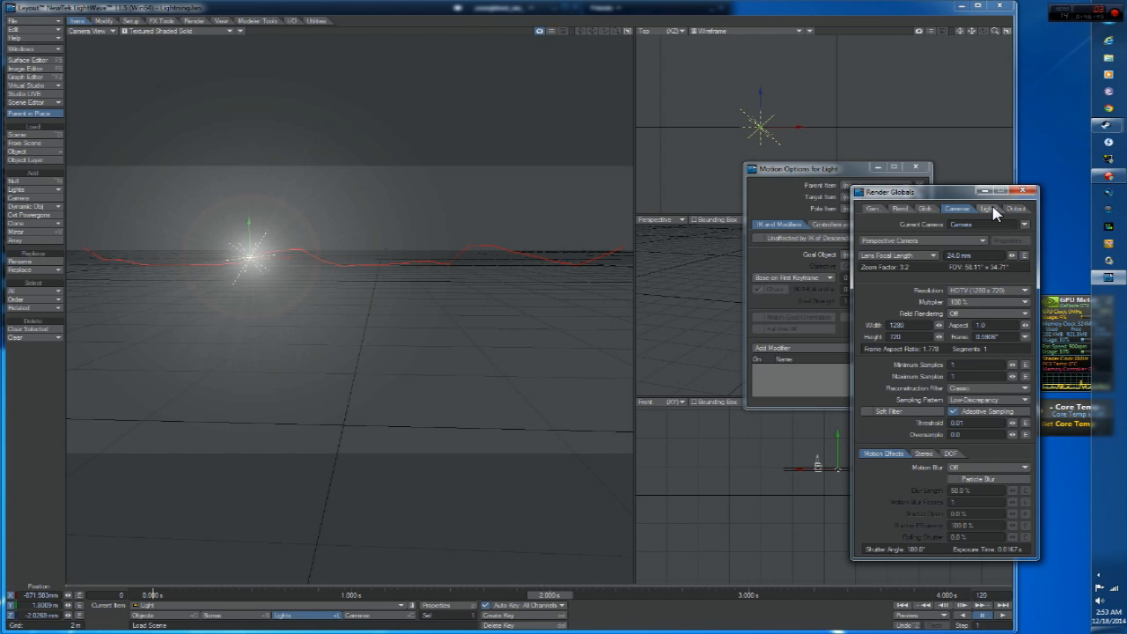
{"action": "left_click", "coordinate": [989, 210]}
{"action": "left_click", "coordinate": [1011, 211]}
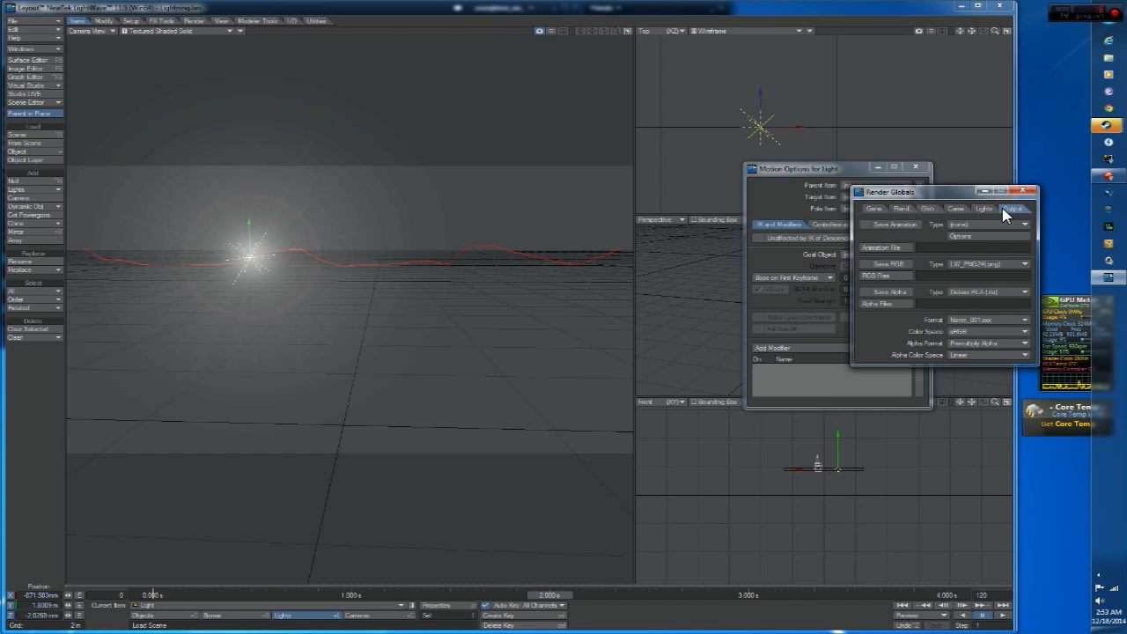
{"action": "left_click", "coordinate": [986, 209]}
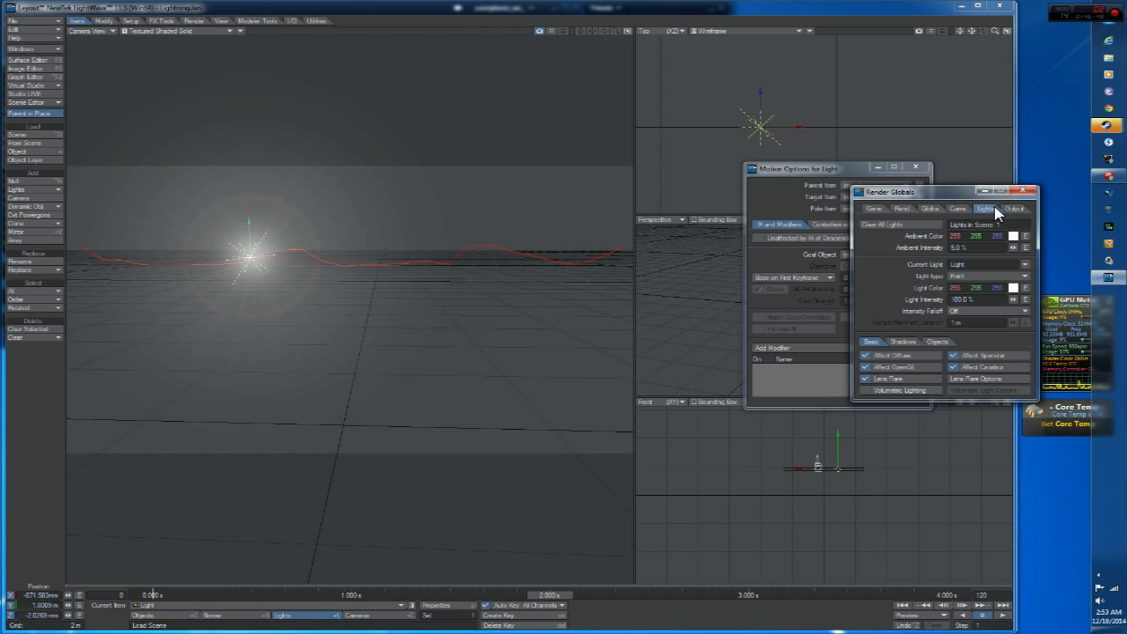
{"action": "left_click", "coordinate": [903, 341]}
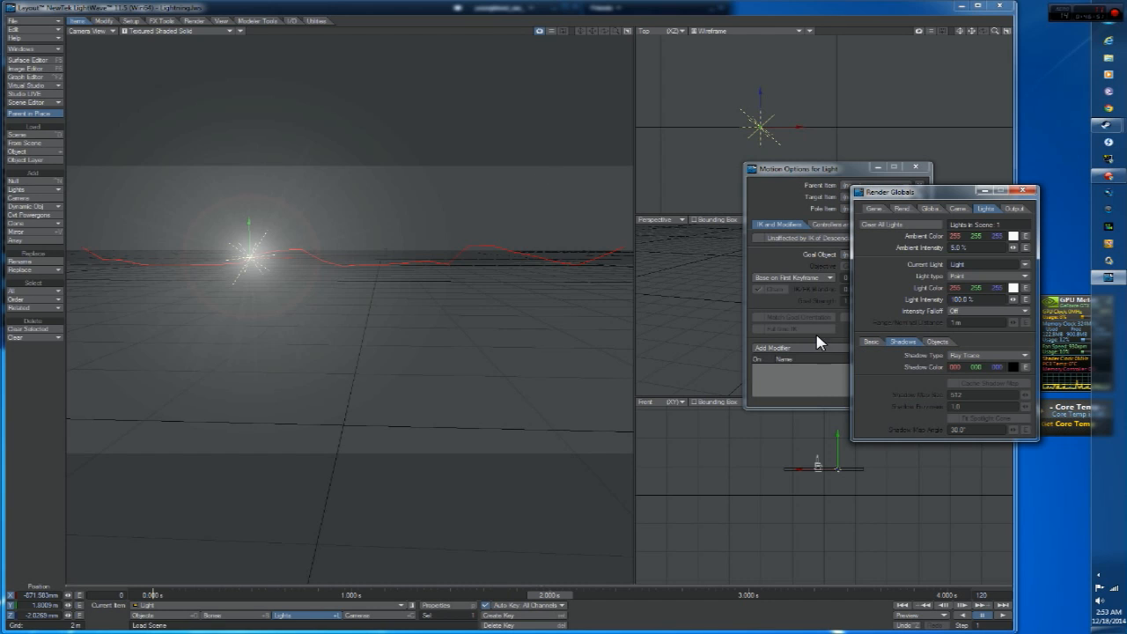
{"action": "left_click", "coordinate": [872, 343]}
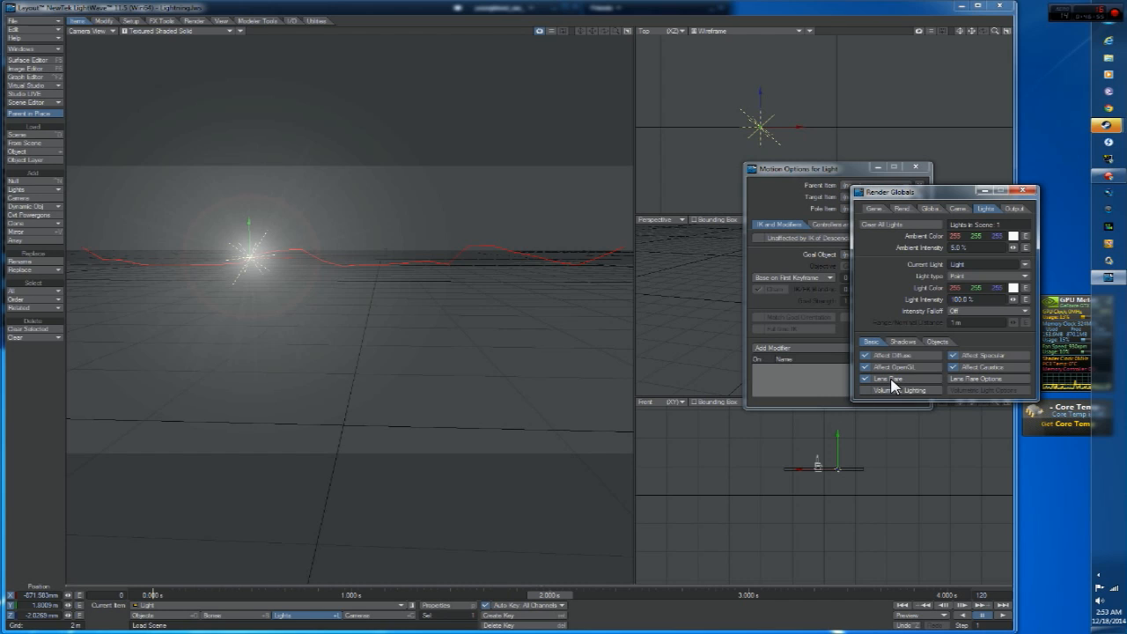
- Check the camera view's OpenGL display options in the display preferences
{"action": "left_click", "coordinate": [44, 48]}
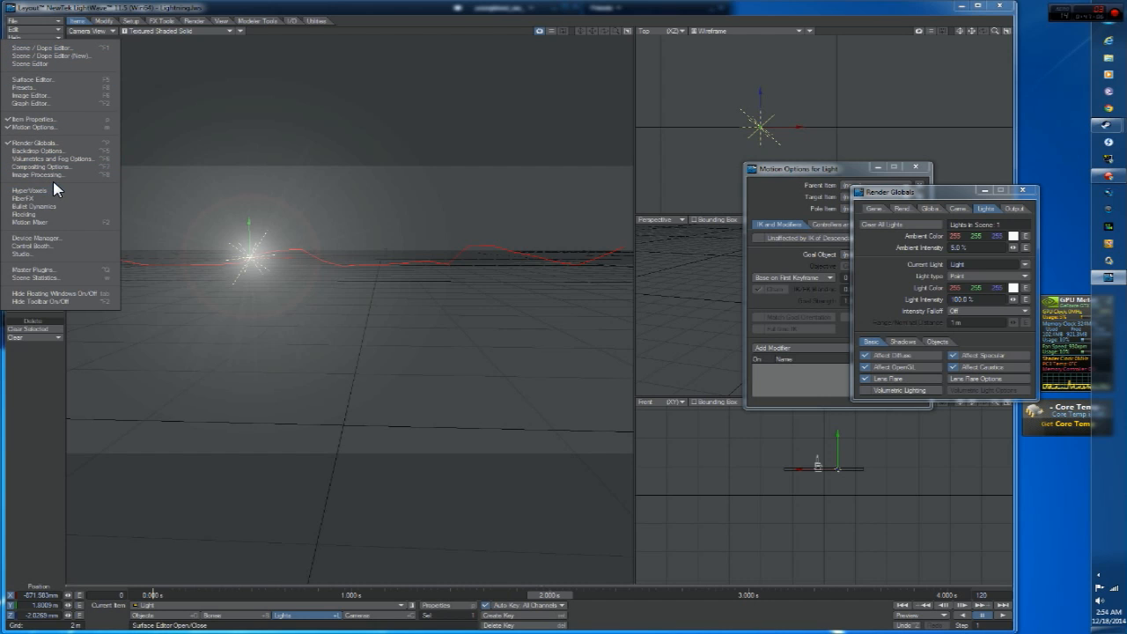
{"action": "left_click", "coordinate": [239, 33]}
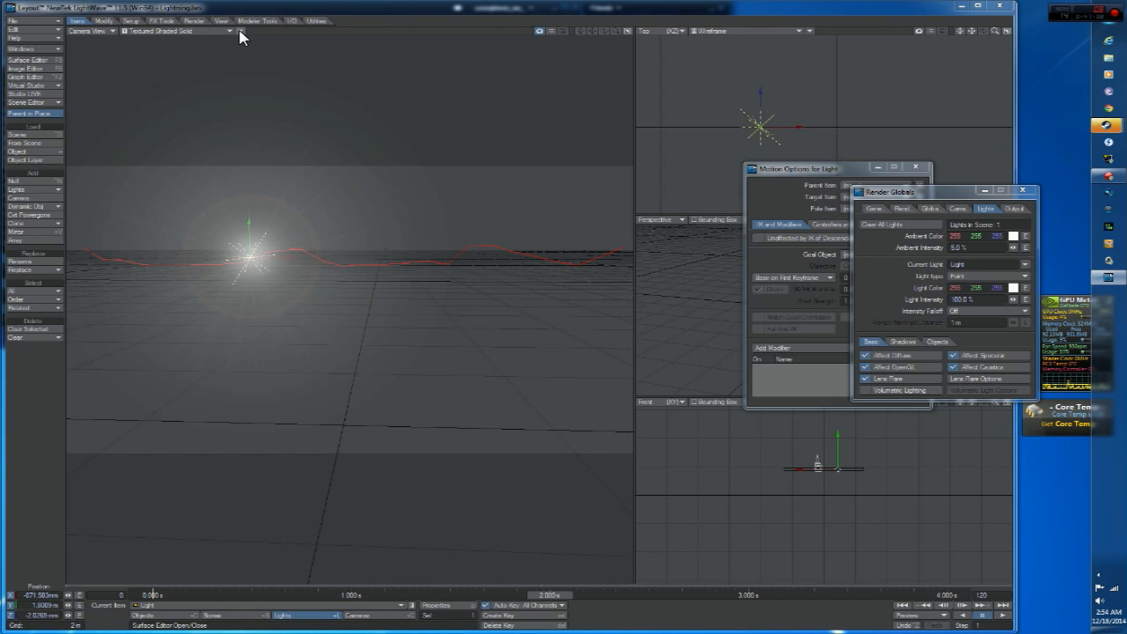
{"action": "left_click", "coordinate": [241, 31]}
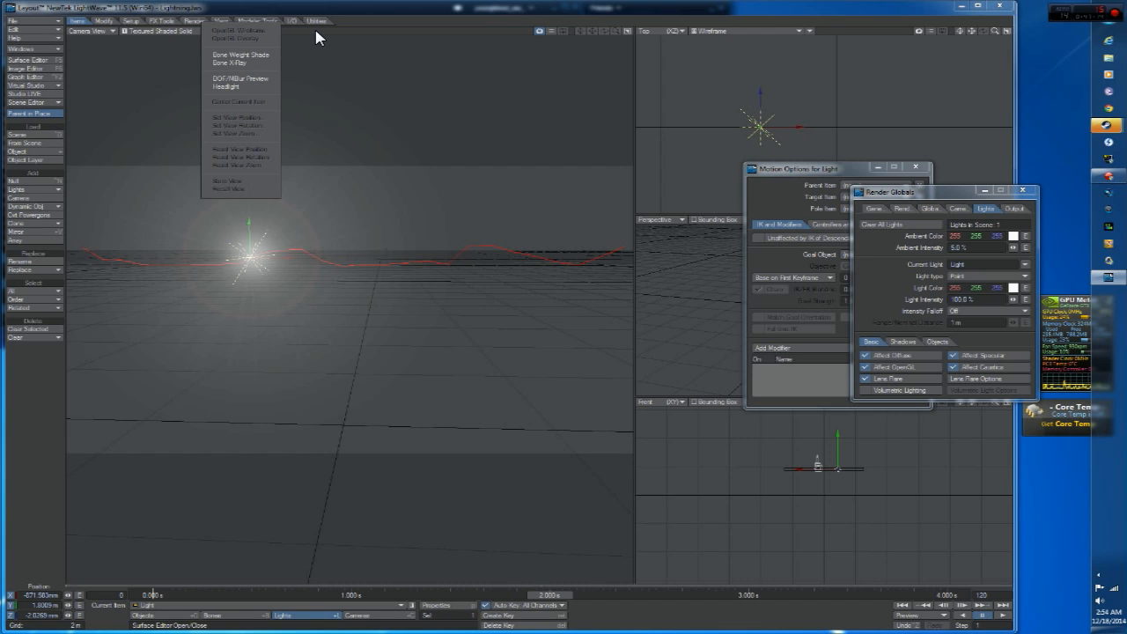
{"action": "left_click", "coordinate": [27, 50]}
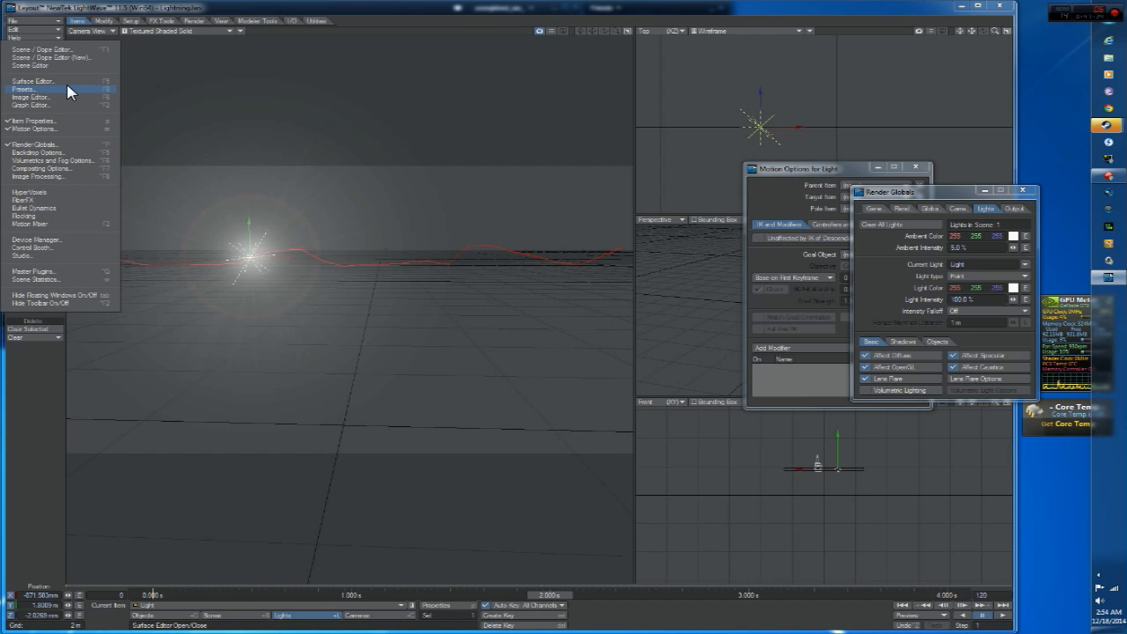
{"action": "left_click", "coordinate": [50, 27]}
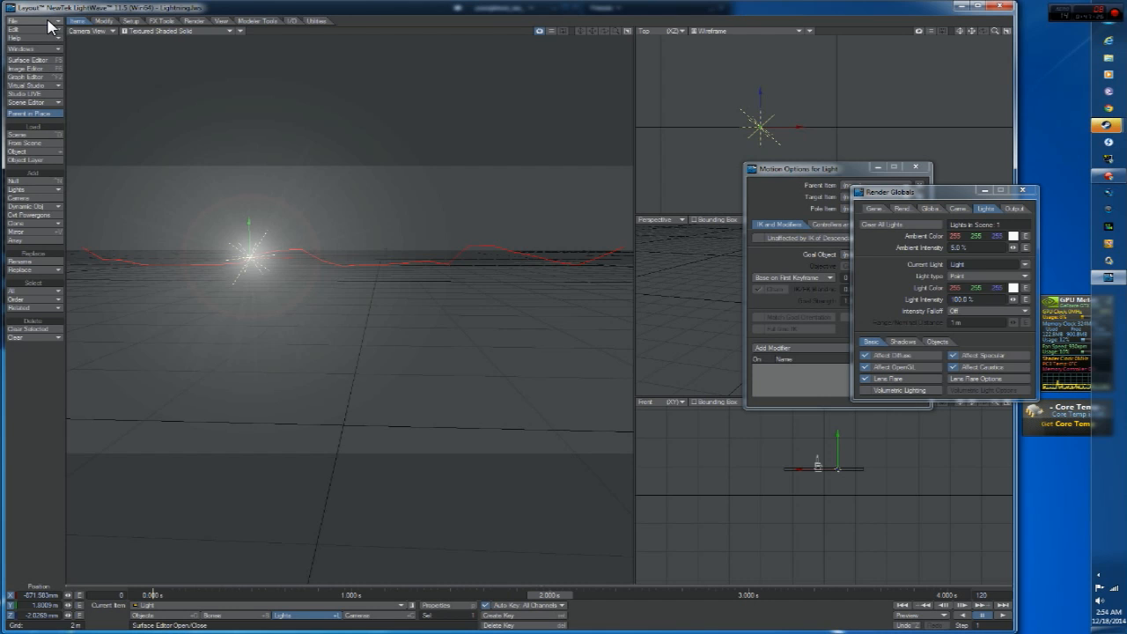
{"action": "left_click", "coordinate": [46, 30]}
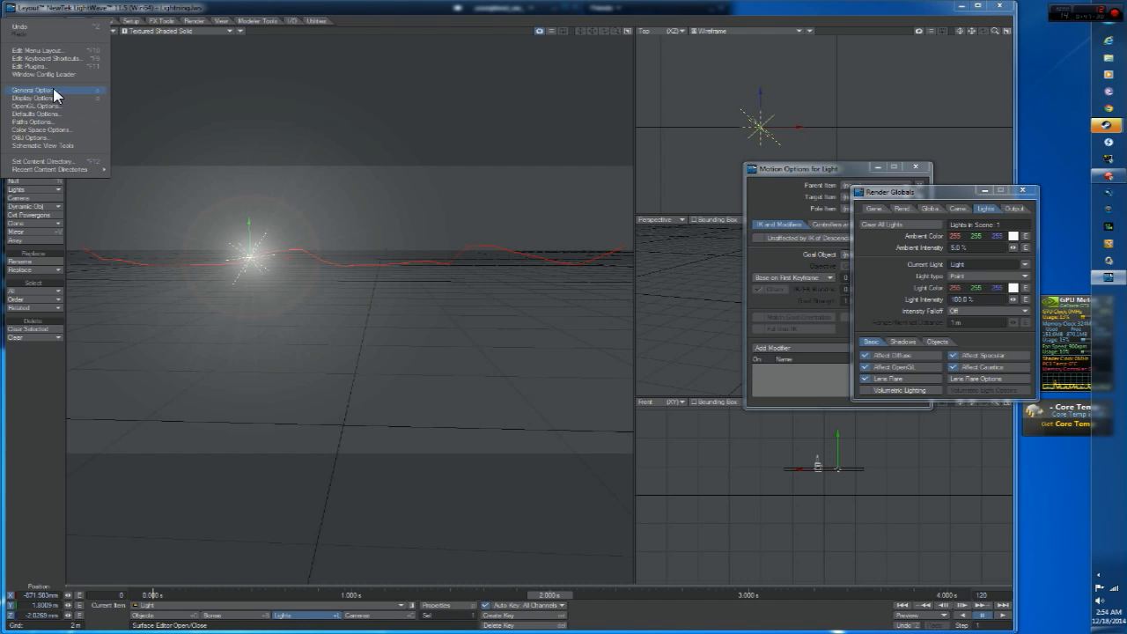
{"action": "left_click", "coordinate": [33, 98]}
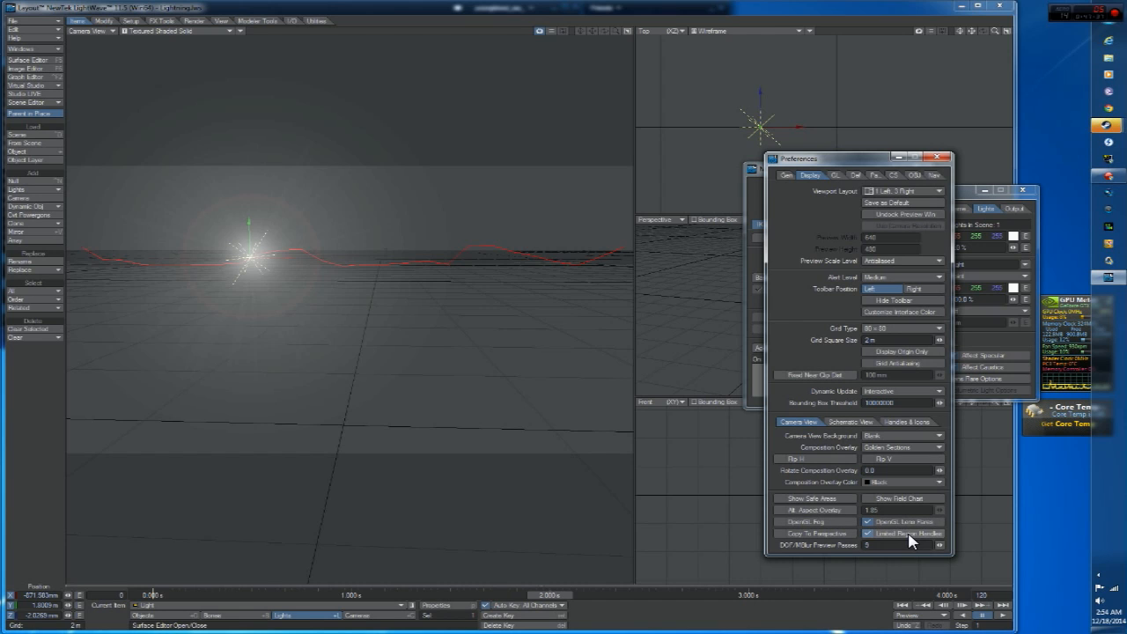
{"action": "left_click", "coordinate": [813, 523]}
{"action": "left_click", "coordinate": [942, 159]}
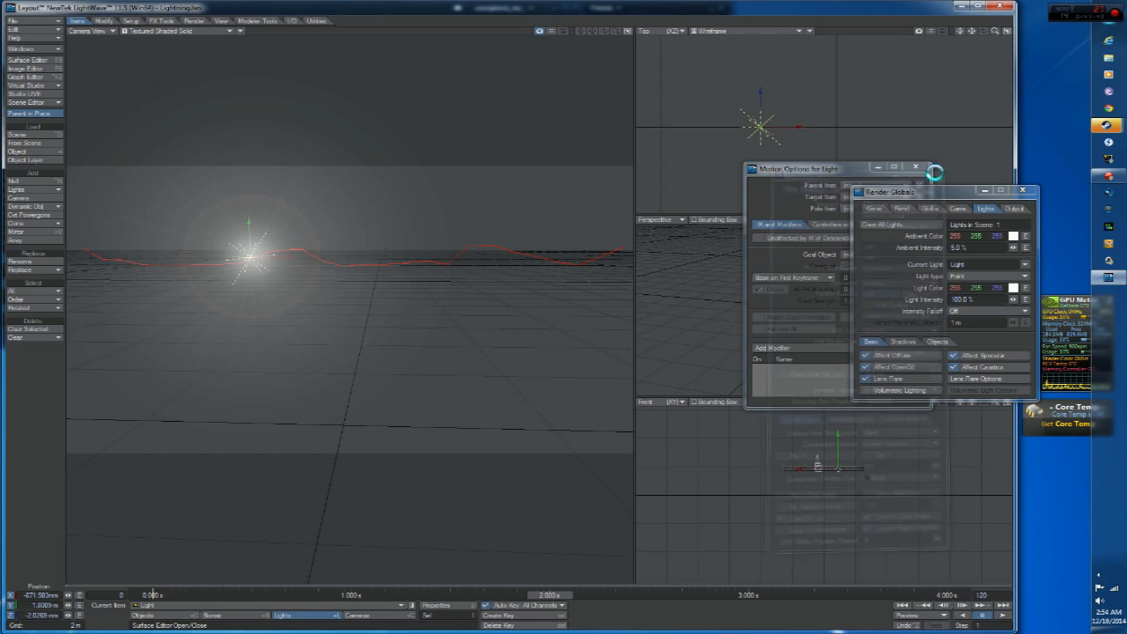
- Open the lens flare options for the light and close the motion options and render globals windows
{"action": "left_click", "coordinate": [979, 380]}
{"action": "left_click", "coordinate": [915, 167]}
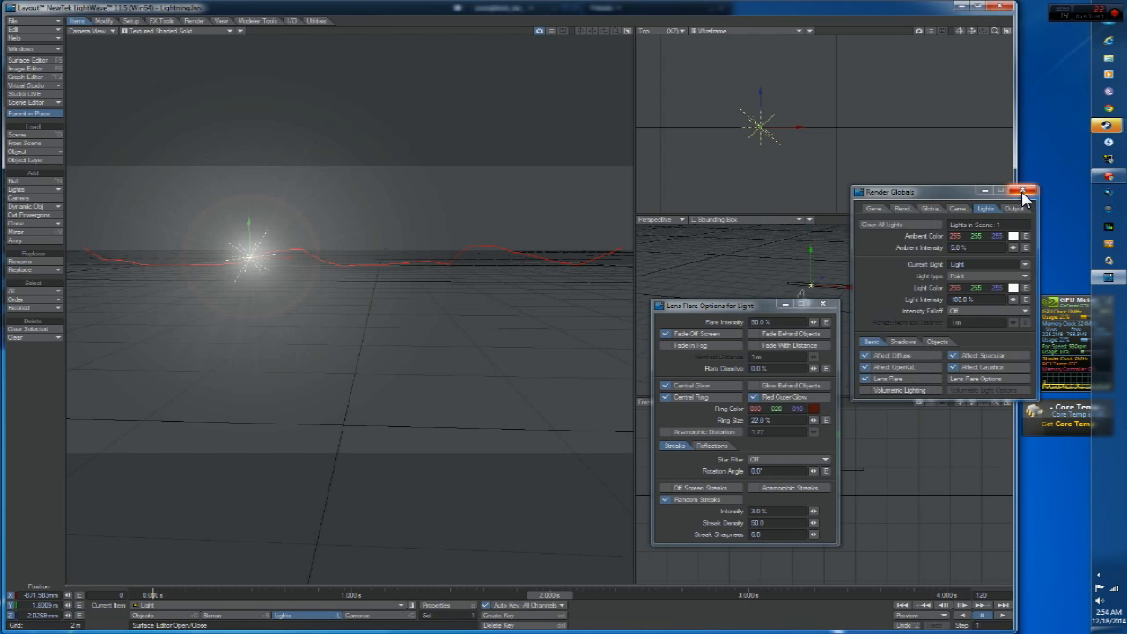
{"action": "left_click", "coordinate": [1022, 190]}
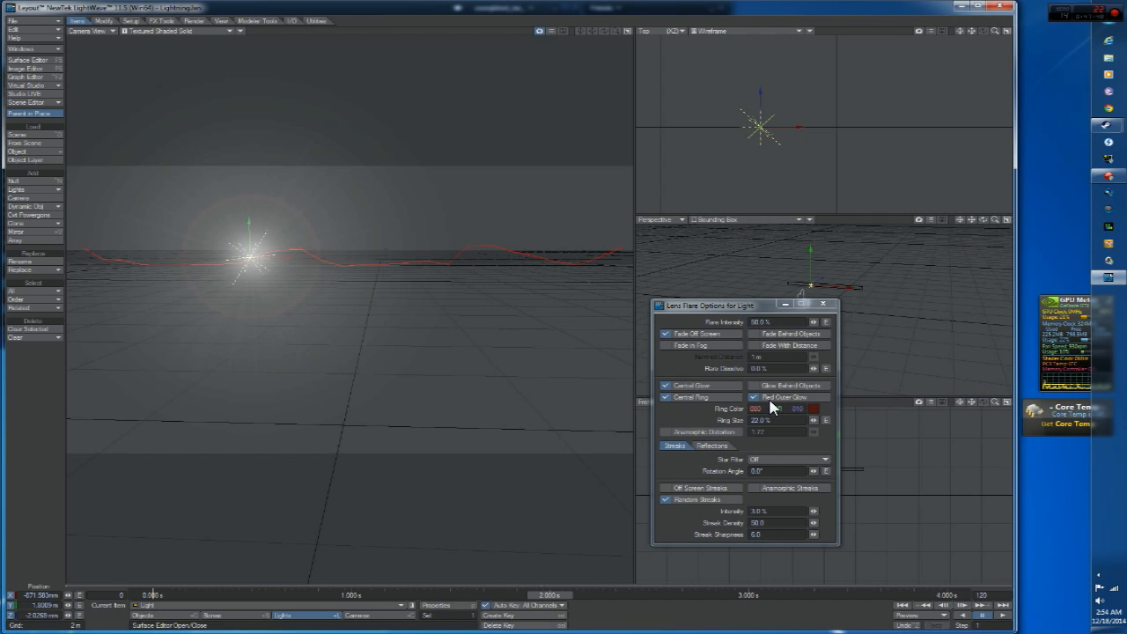
- Turn off Central Ring, Red Outer Glow and Fade Off Screen for the flare, and enable Fade Behind Objects
{"action": "left_click", "coordinate": [714, 397]}
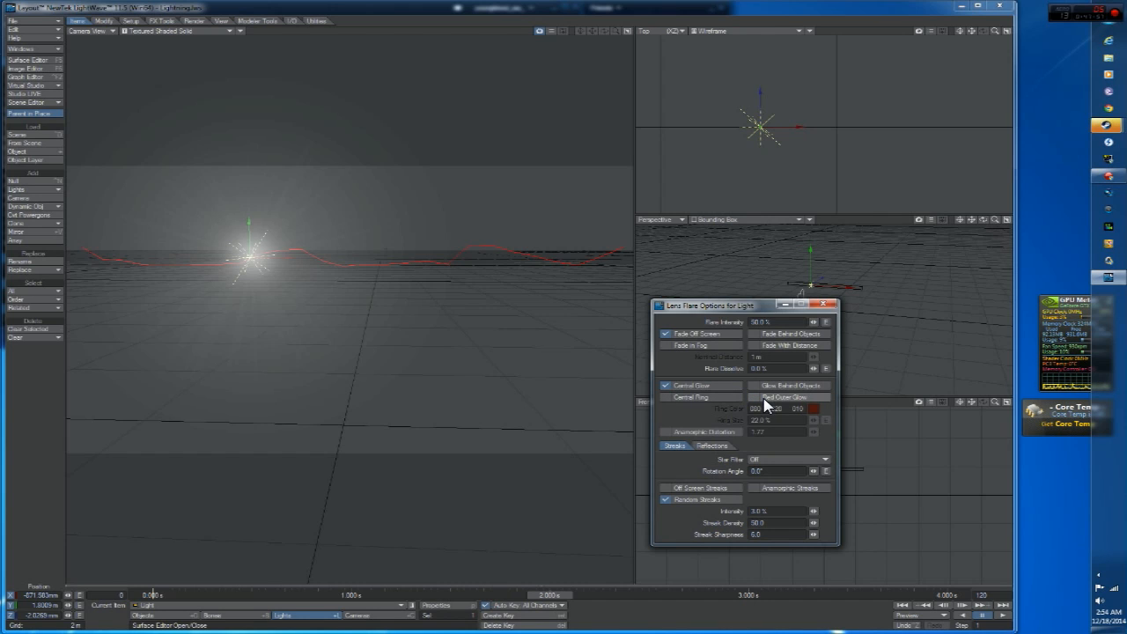
{"action": "left_click", "coordinate": [718, 334]}
{"action": "left_click", "coordinate": [779, 334]}
{"action": "left_click", "coordinate": [778, 339]}
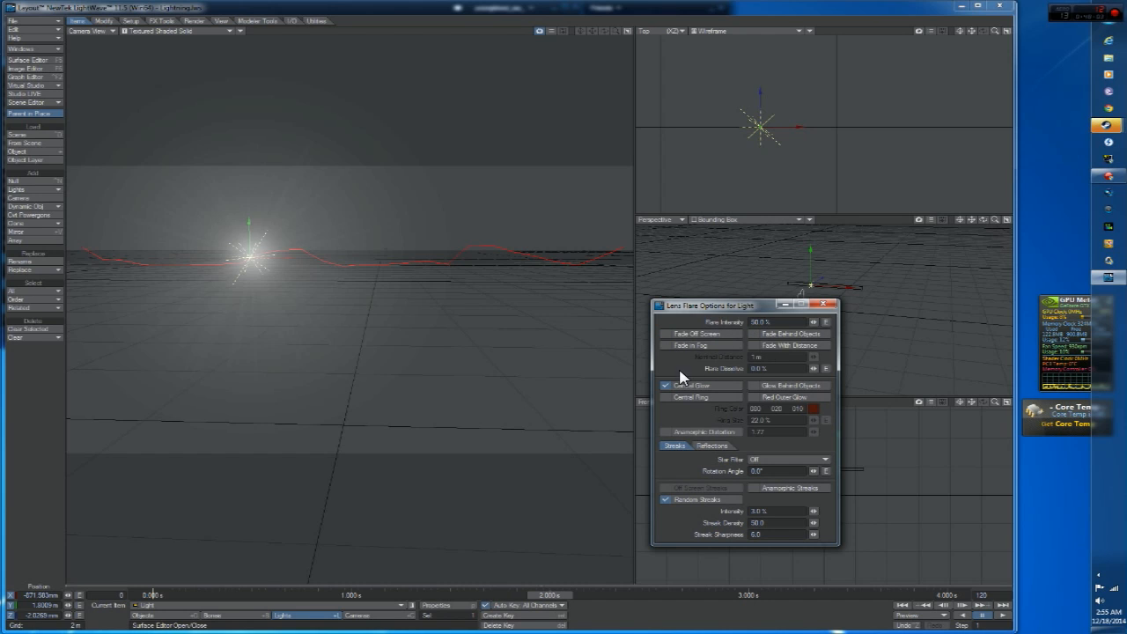
{"action": "left_click", "coordinate": [776, 337]}
{"action": "left_click", "coordinate": [803, 335]}
- Turn off Random Streaks for the flare, check its reflection settings, and enable Anamorphic Streaks
{"action": "left_click", "coordinate": [731, 500]}
{"action": "left_click", "coordinate": [707, 447]}
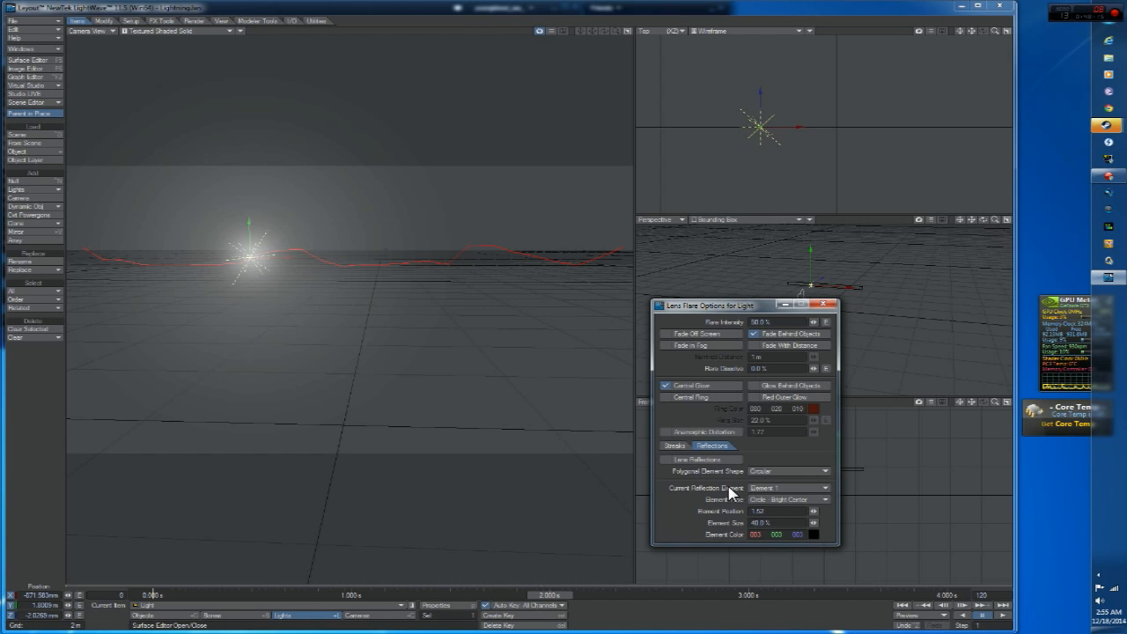
{"action": "left_click", "coordinate": [675, 445]}
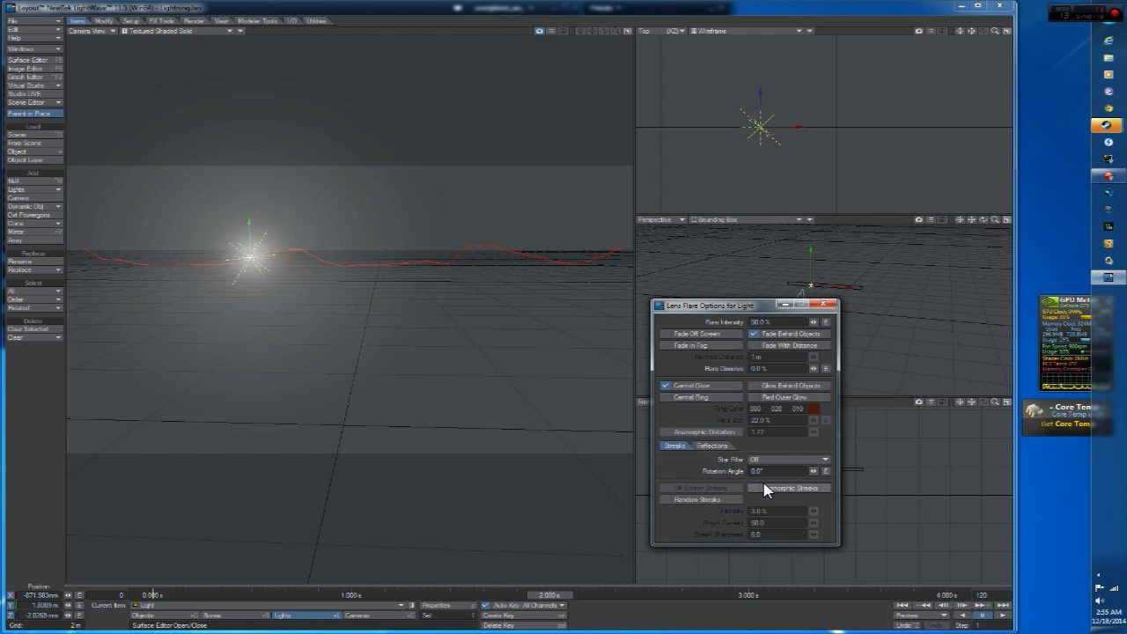
{"action": "left_click", "coordinate": [786, 490]}
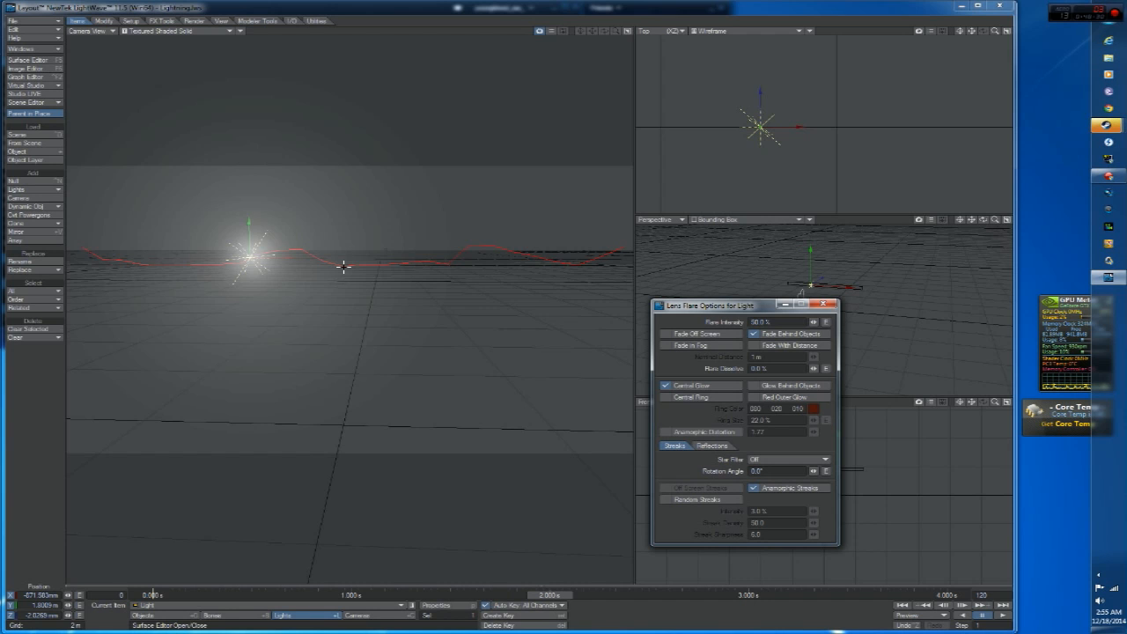
- Render the frame at 2.000 s to check the flare with anamorphic streaks, and close the render
{"action": "key", "text": "F9"}
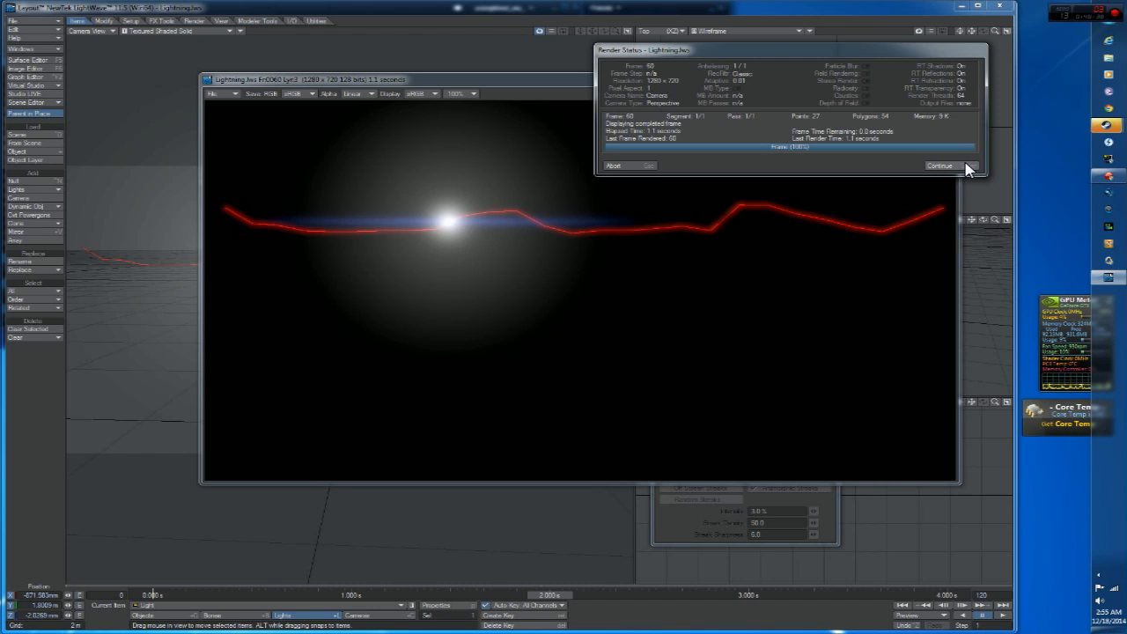
{"action": "left_click", "coordinate": [967, 167]}
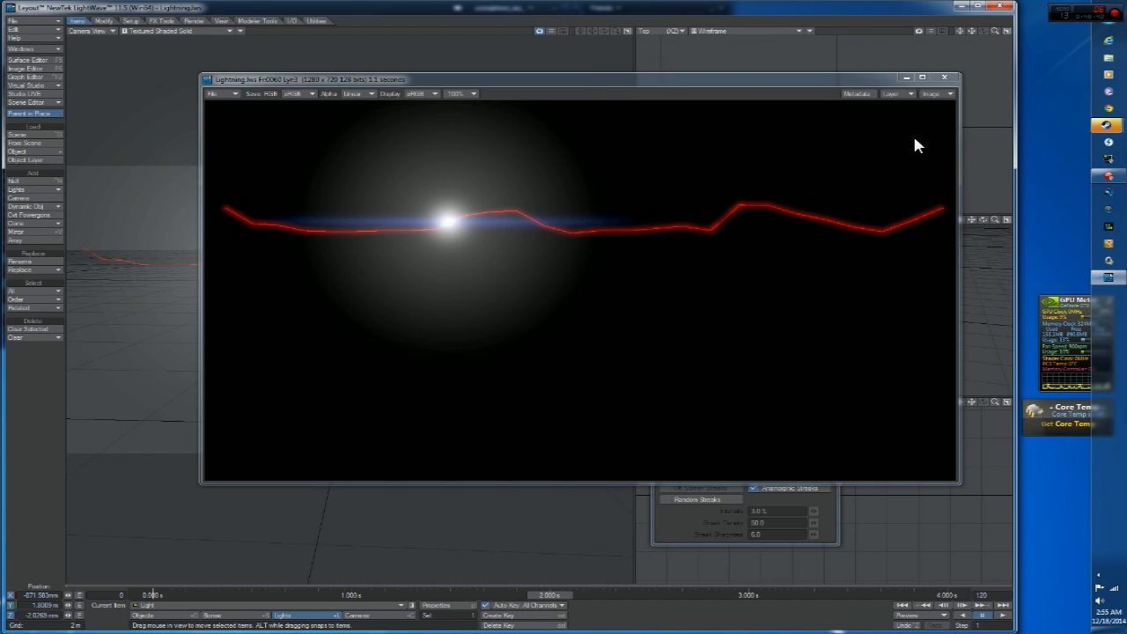
{"action": "left_click", "coordinate": [945, 78]}
- Try Red Outer Glow on the flare with Central Glow kept on, and render the current frame
{"action": "left_click", "coordinate": [717, 387]}
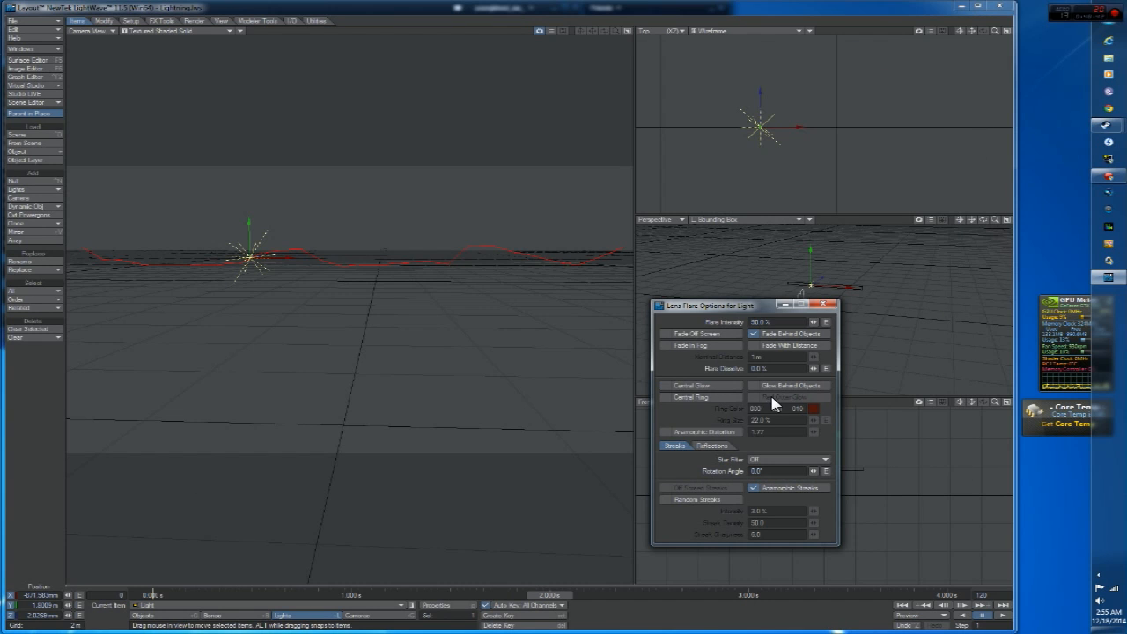
{"action": "left_click", "coordinate": [716, 389]}
{"action": "left_click", "coordinate": [766, 397]}
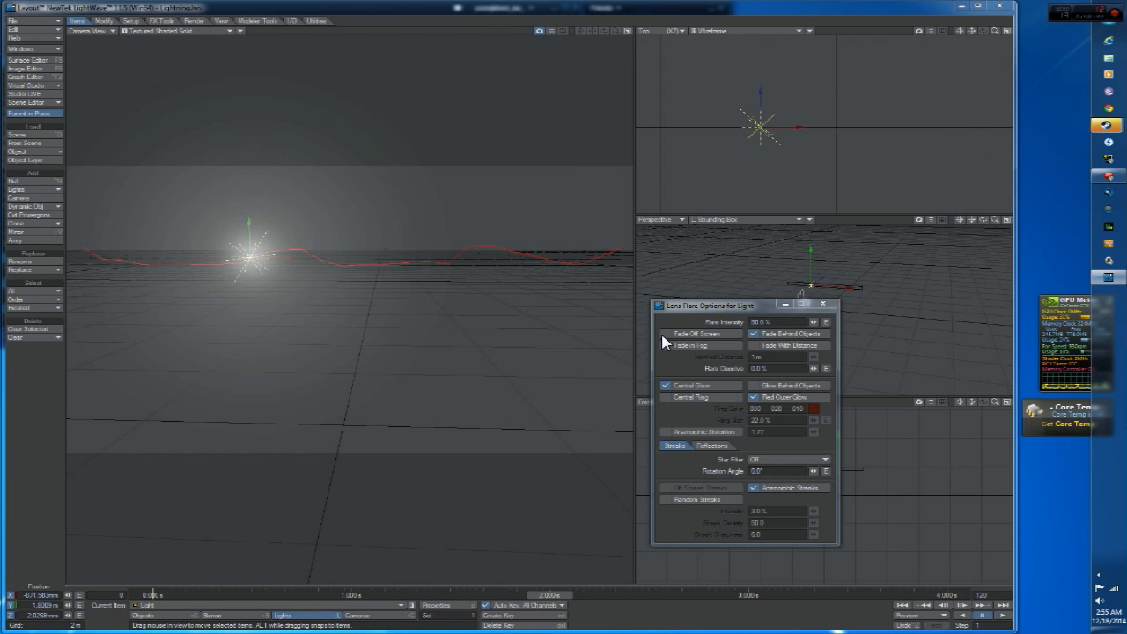
{"action": "key", "text": "F9"}
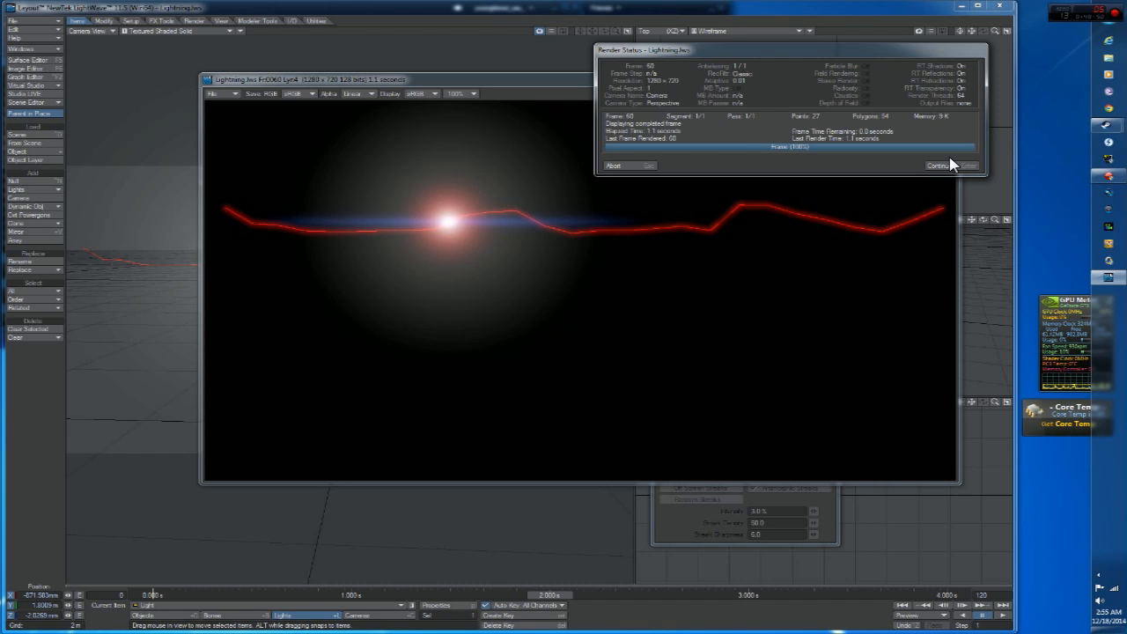
{"action": "left_click", "coordinate": [940, 166]}
{"action": "left_click", "coordinate": [935, 82]}
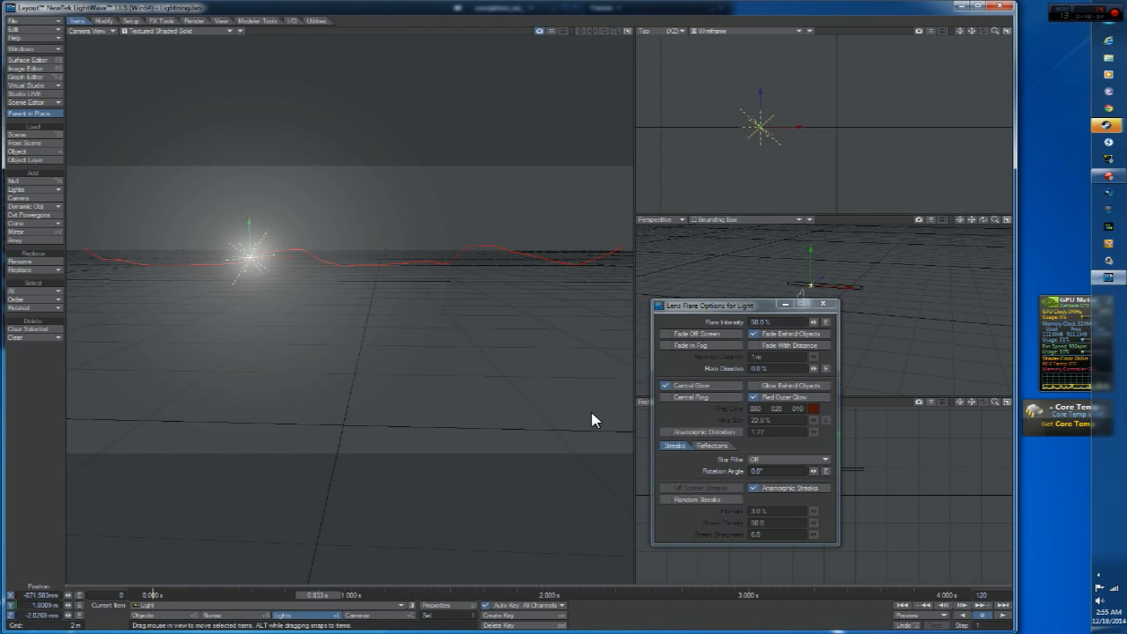
- Render the frame at 2.000 s again and turn off the flare's Red Outer Glow
{"action": "key", "text": "F9"}
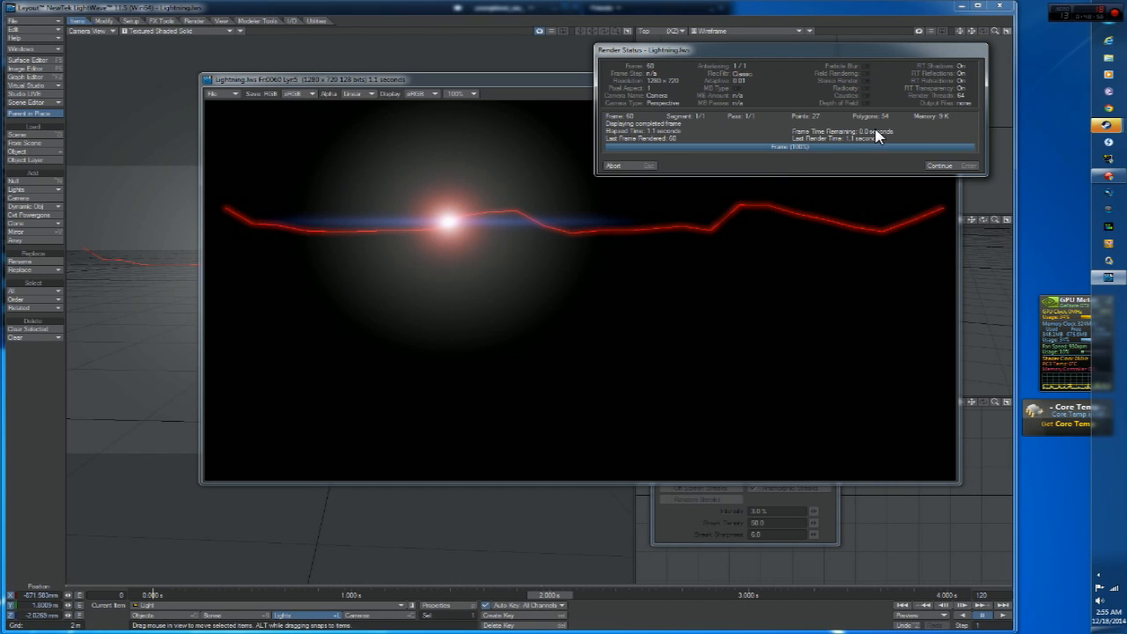
{"action": "left_click", "coordinate": [941, 165]}
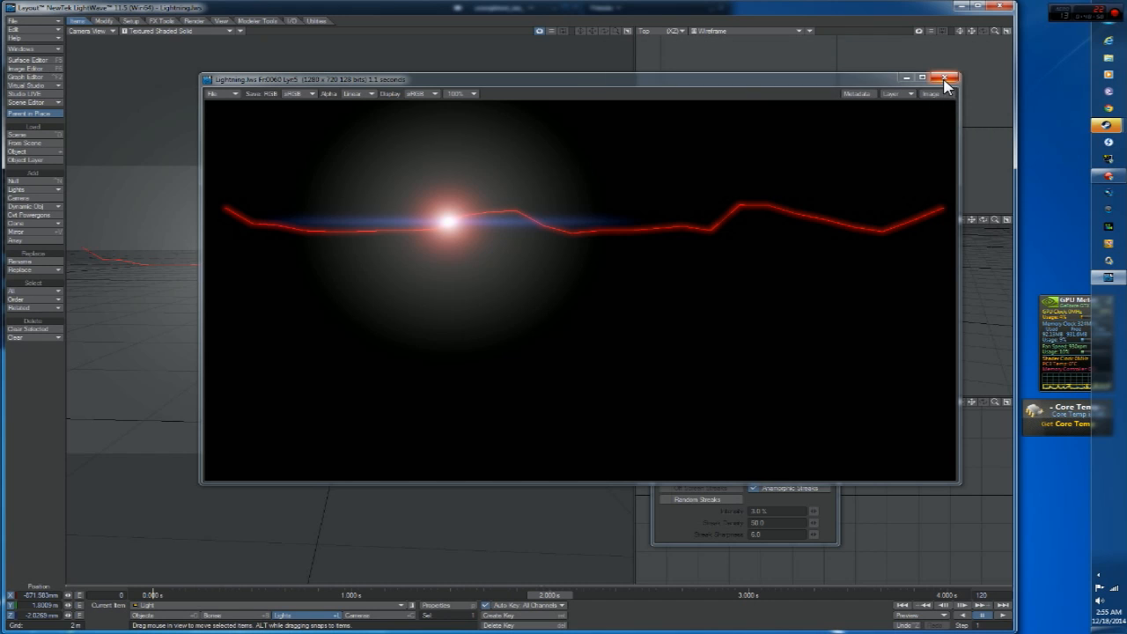
{"action": "left_click", "coordinate": [946, 79]}
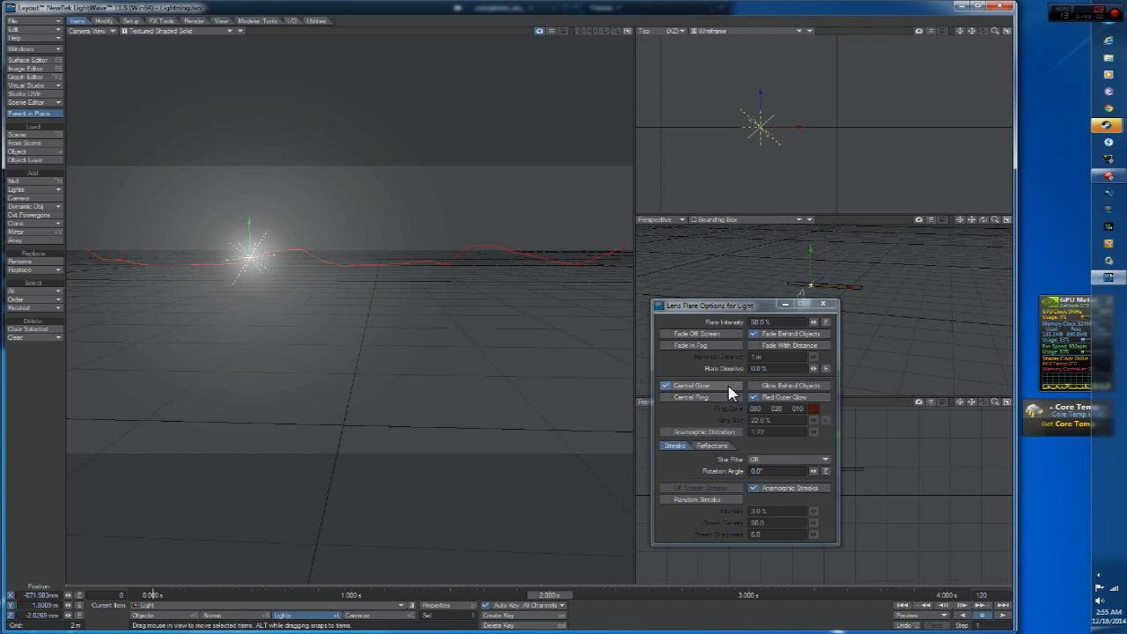
{"action": "left_click", "coordinate": [771, 397]}
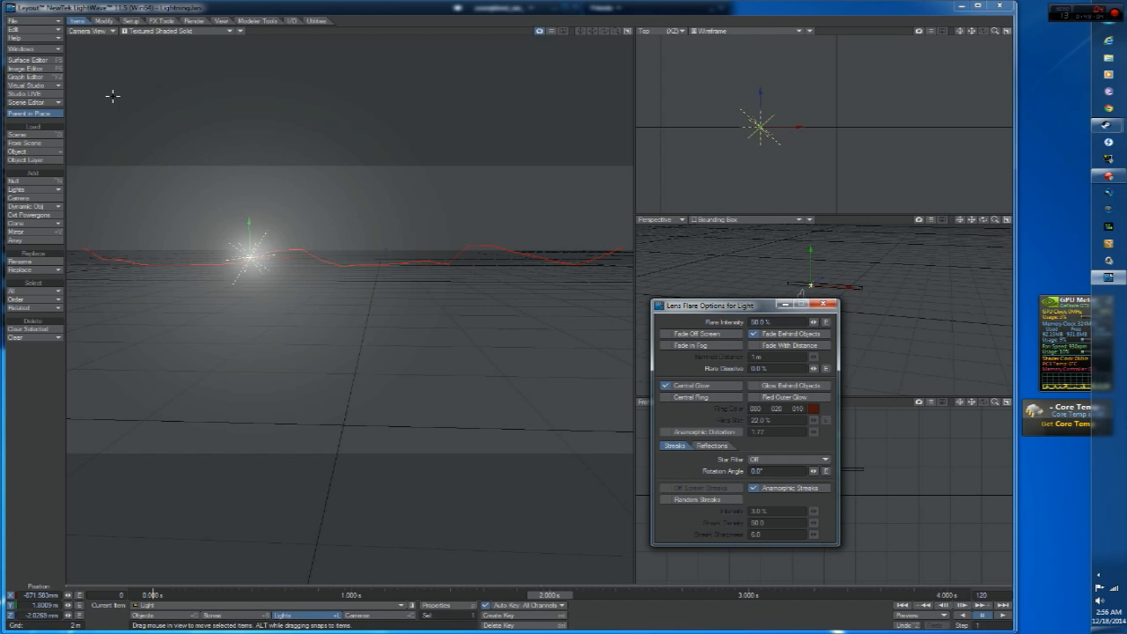
- Select the lightning bolt object and review its rendering, deformation and geometry properties
{"action": "left_click", "coordinate": [31, 49]}
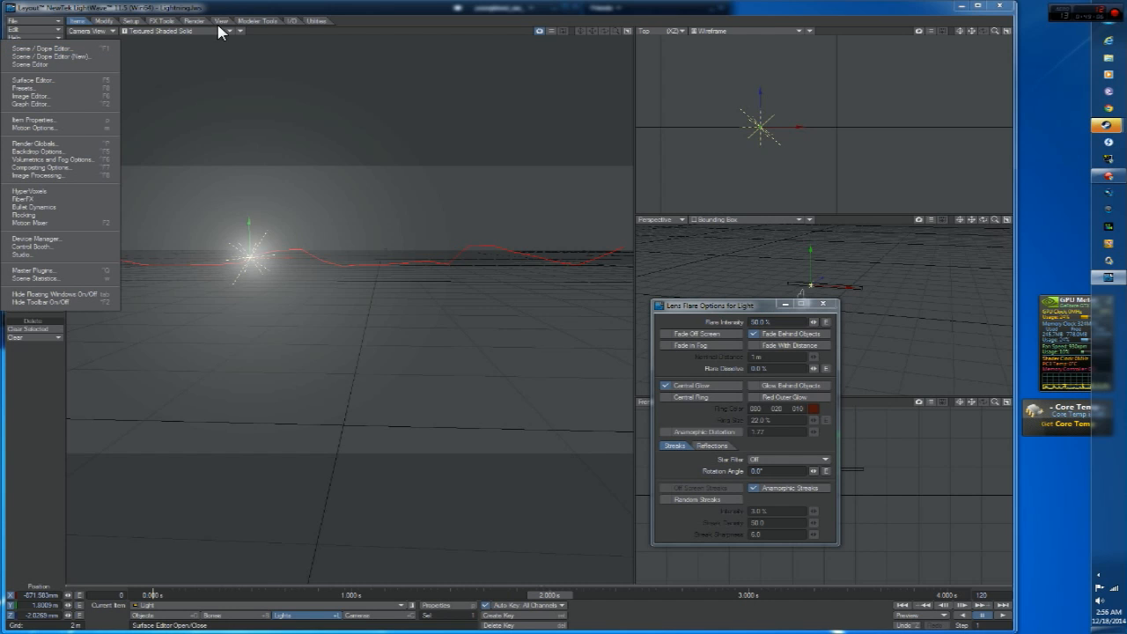
{"action": "left_click", "coordinate": [476, 253]}
{"action": "left_click", "coordinate": [475, 252]}
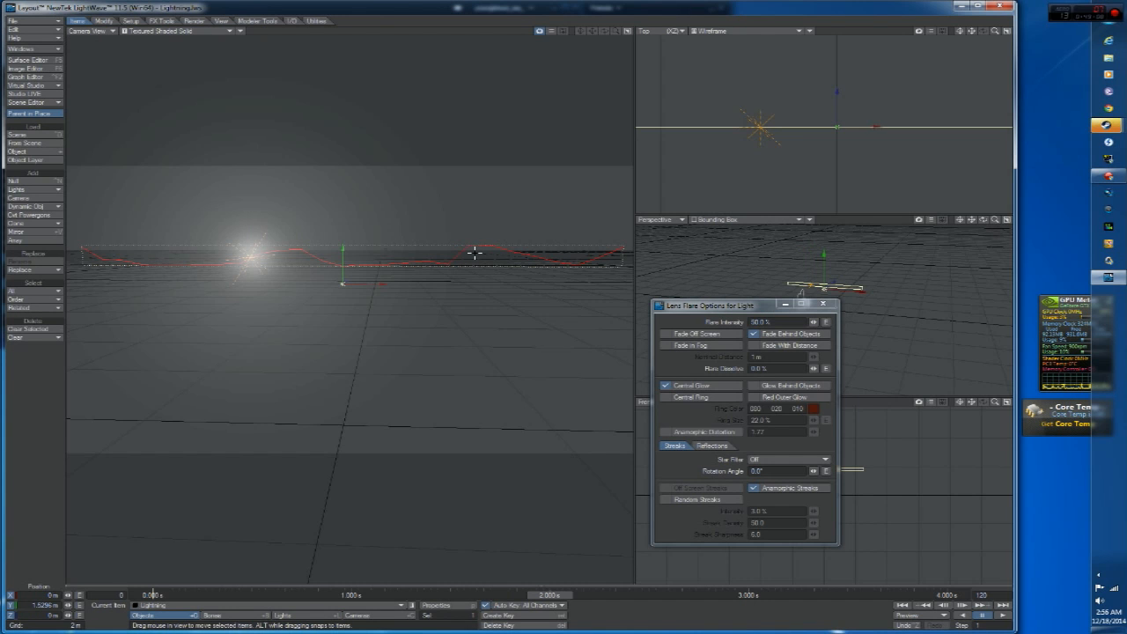
{"action": "key", "text": "p"}
{"action": "left_click", "coordinate": [778, 204]}
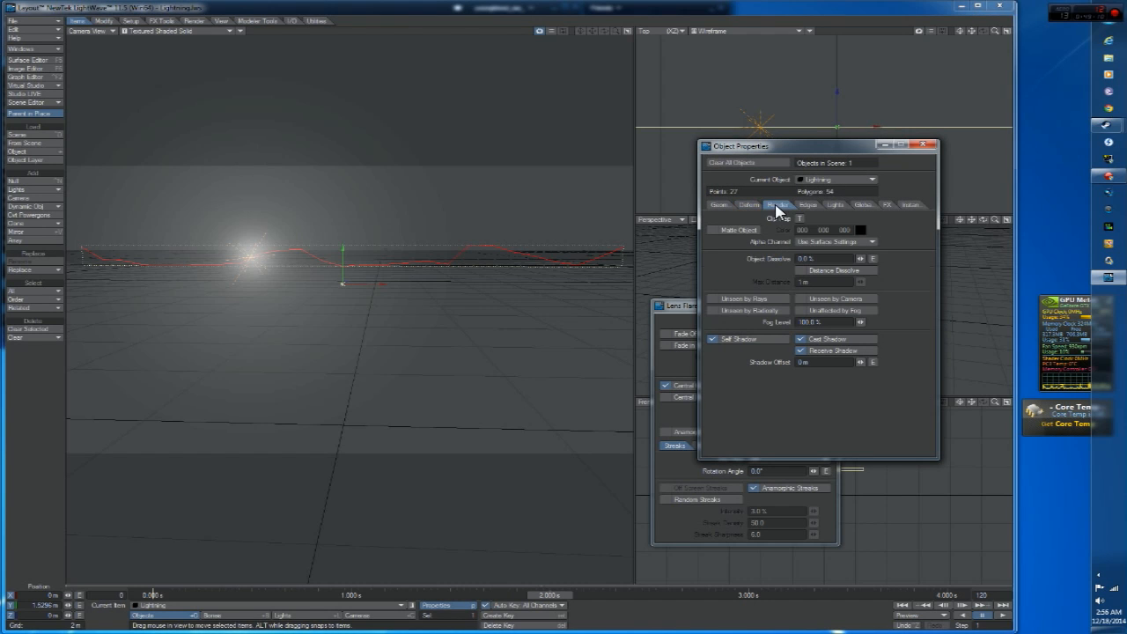
{"action": "left_click", "coordinate": [749, 206]}
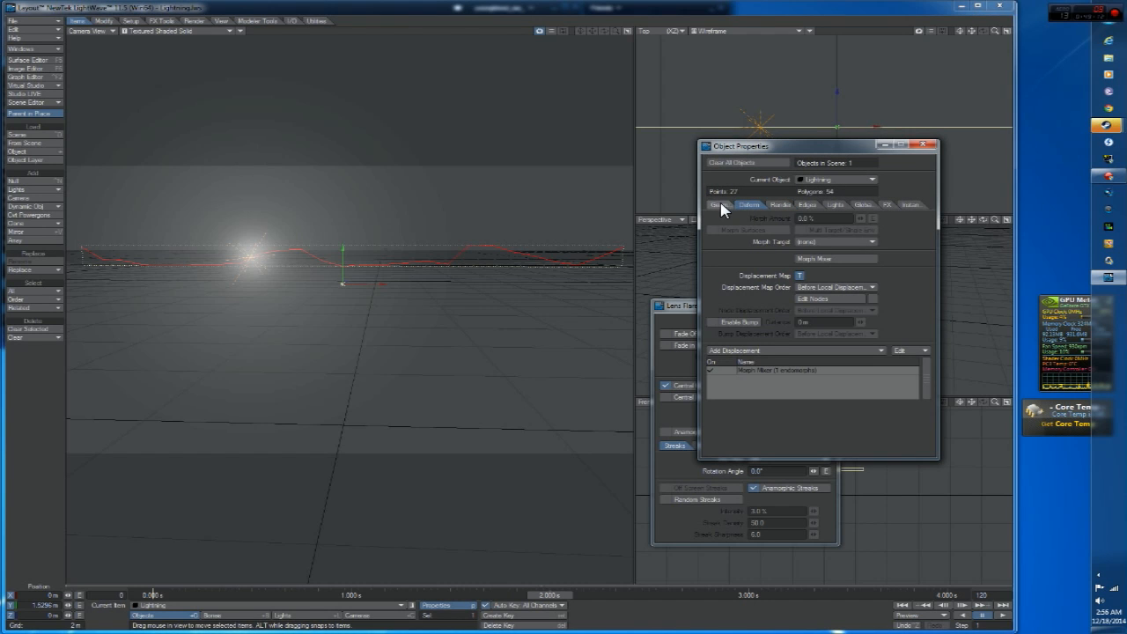
{"action": "left_click", "coordinate": [727, 208]}
{"action": "left_click", "coordinate": [922, 145]}
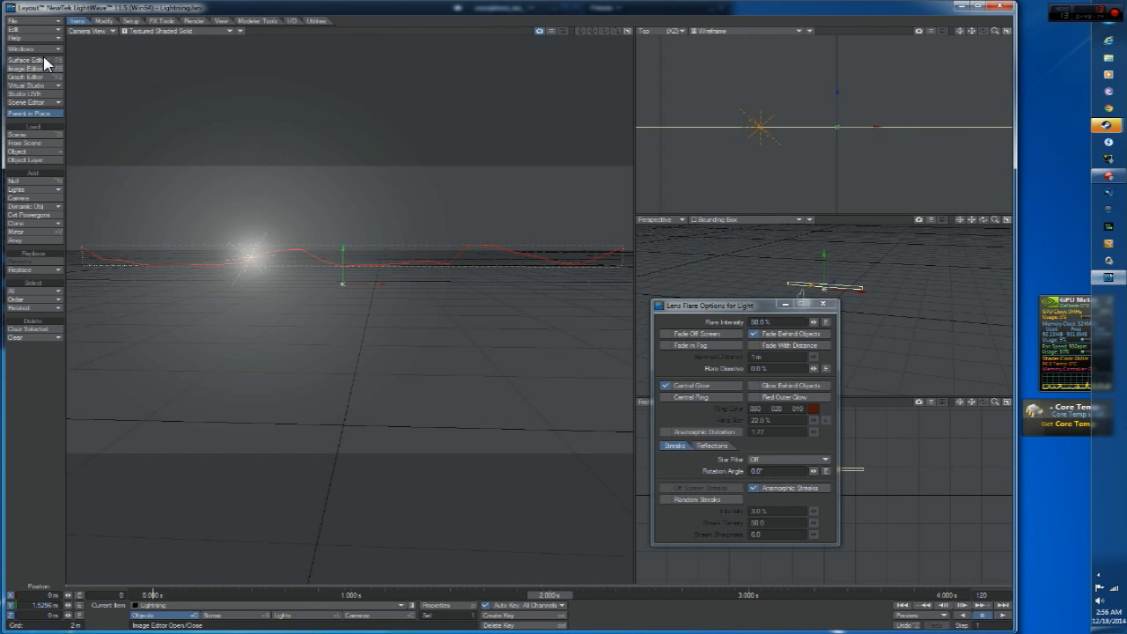
- Set the Glow Intensity of the Lightning surface to 33.5 %
{"action": "left_click", "coordinate": [44, 59]}
{"action": "left_click", "coordinate": [123, 204]}
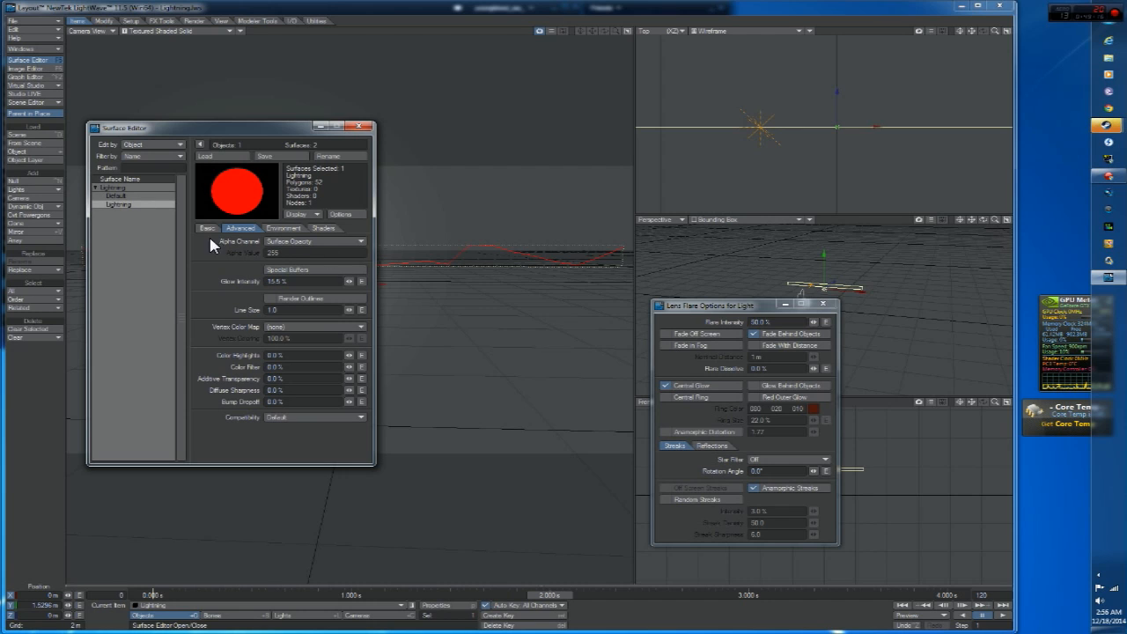
{"action": "mouse_move", "coordinate": [349, 281]}
{"action": "left_mouse_down"}
{"action": "mouse_move", "coordinate": [356, 297]}
{"action": "mouse_move", "coordinate": [360, 281]}
{"action": "left_mouse_up"}
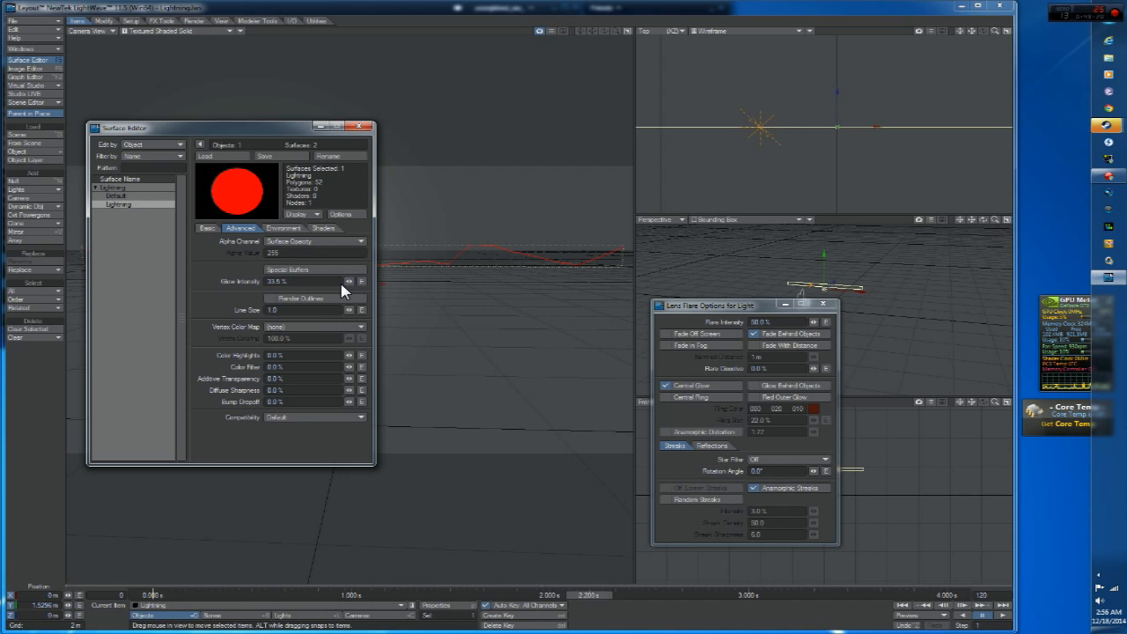
- Render the frame at 2.000 s to check the surface glow, and close the render and the Surface Editor
{"action": "key", "text": "F9"}
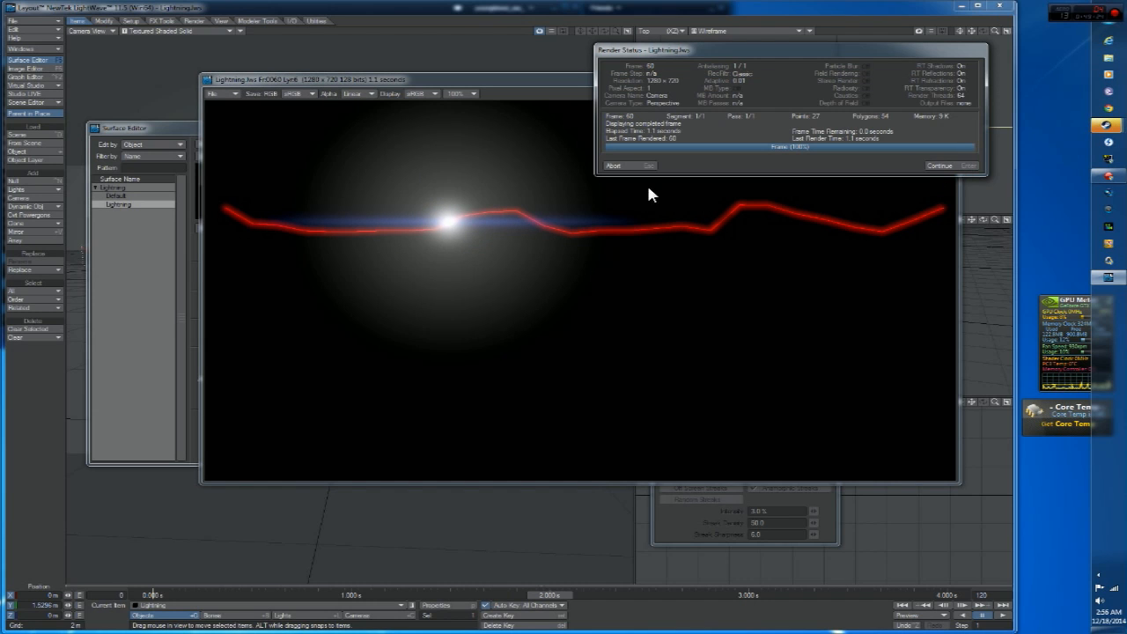
{"action": "left_click", "coordinate": [941, 166]}
{"action": "left_click", "coordinate": [942, 79]}
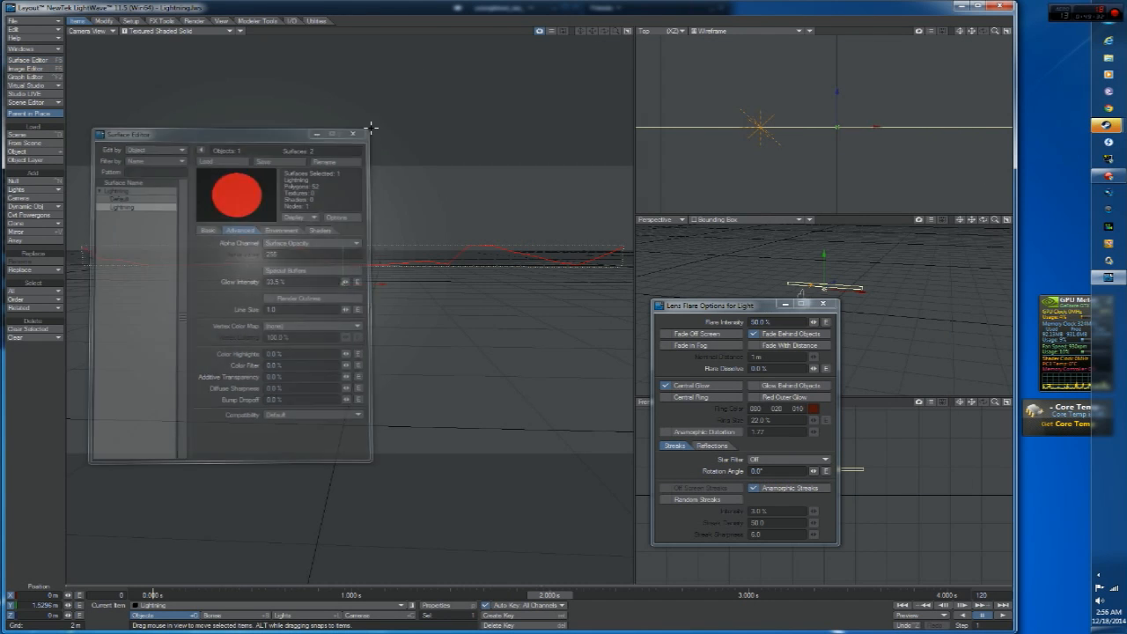
{"action": "left_click", "coordinate": [352, 134]}
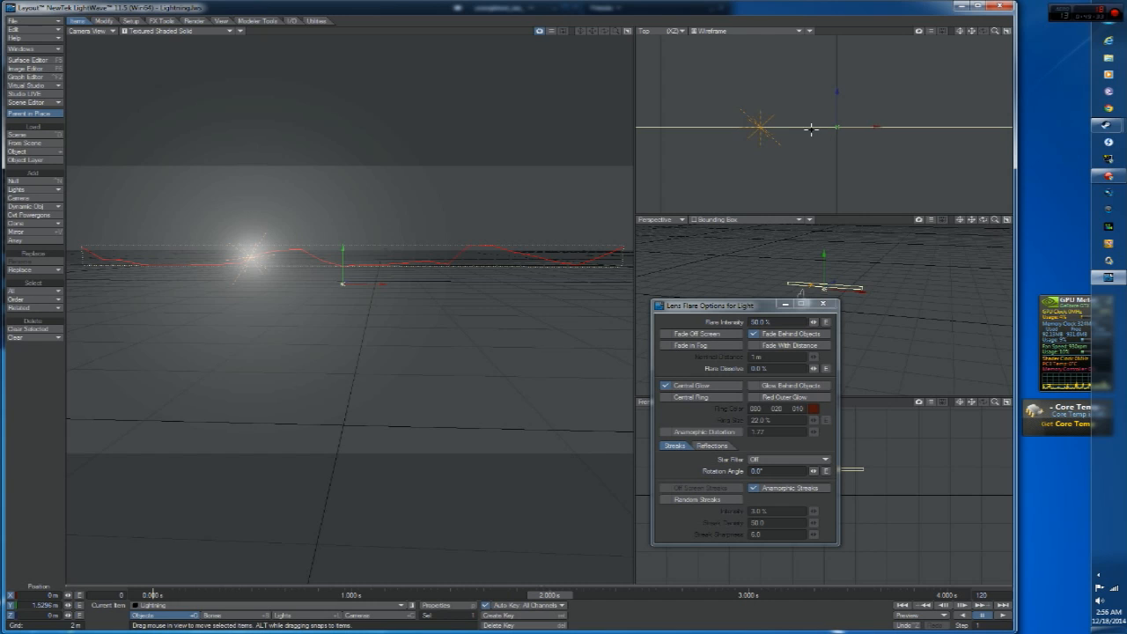
- Select the light and set the Perspective view around it to Shaded Solid display
{"action": "left_click", "coordinate": [760, 130]}
{"action": "left_click_drag", "start_coordinate": [995, 220], "coordinate": [1013, 220]}
{"action": "left_click", "coordinate": [960, 220]}
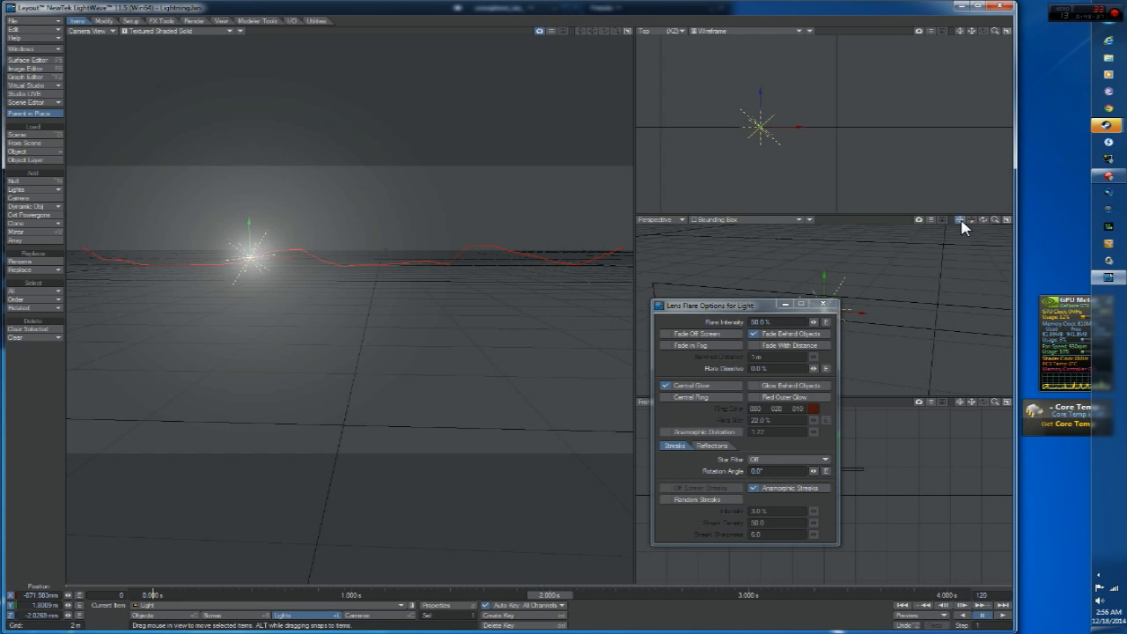
{"action": "left_click", "coordinate": [719, 220]}
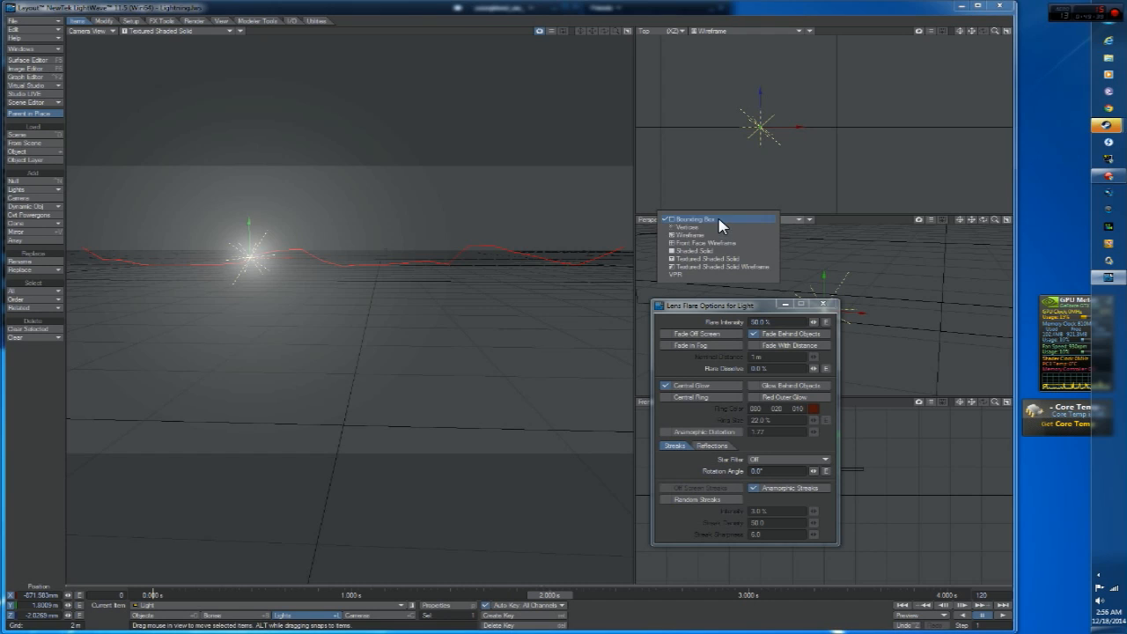
{"action": "left_click", "coordinate": [710, 254]}
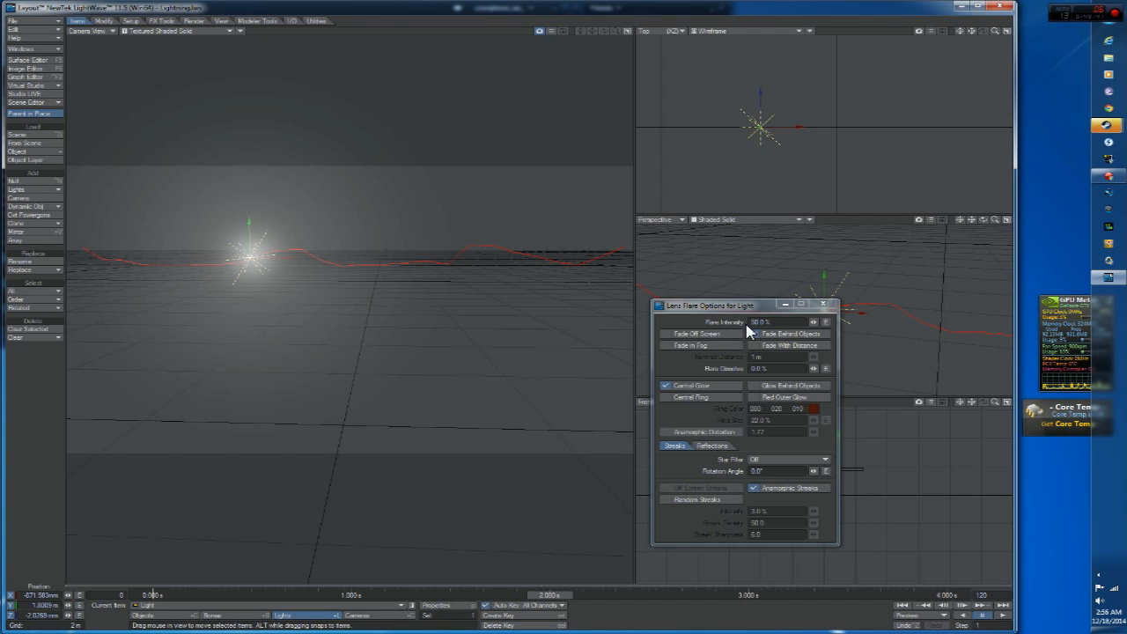
- Move the light down onto the lightning bolt, to a Y position of about 1.76 m
{"action": "left_click_drag", "start_coordinate": [755, 308], "coordinate": [784, 409]}
{"action": "left_click_drag", "start_coordinate": [984, 226], "coordinate": [1017, 225]}
{"action": "mouse_move", "coordinate": [823, 285]}
{"action": "left_mouse_down"}
{"action": "mouse_move", "coordinate": [823, 249]}
{"action": "mouse_move", "coordinate": [823, 300]}
{"action": "left_mouse_up"}
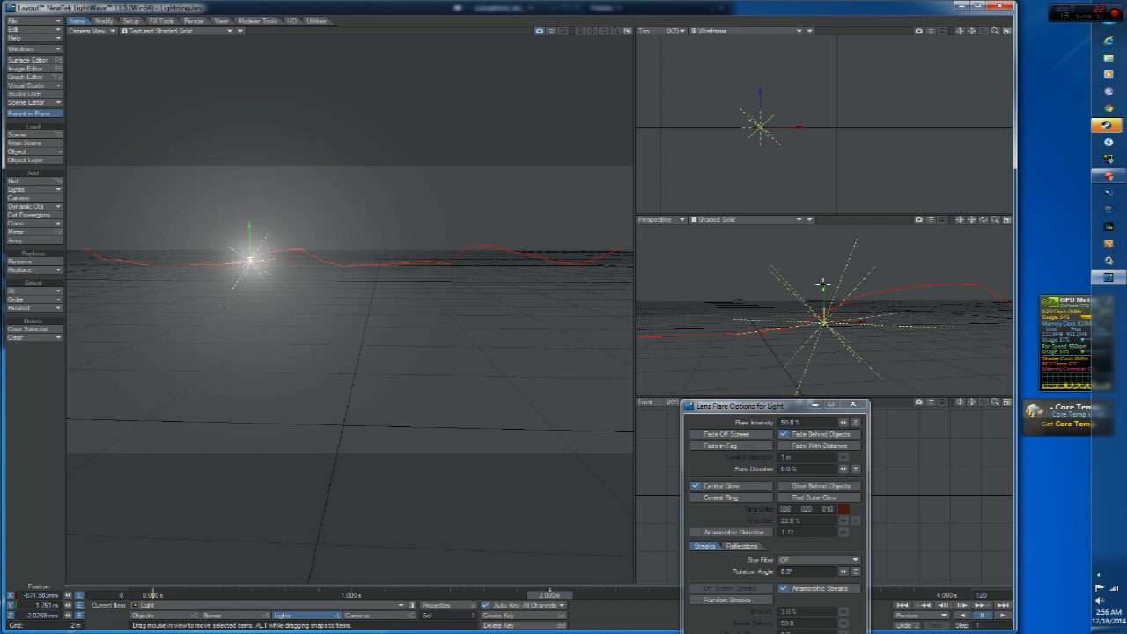
- Set the Grid Square Size to 500 mm in the display preferences
{"action": "key", "text": "o"}
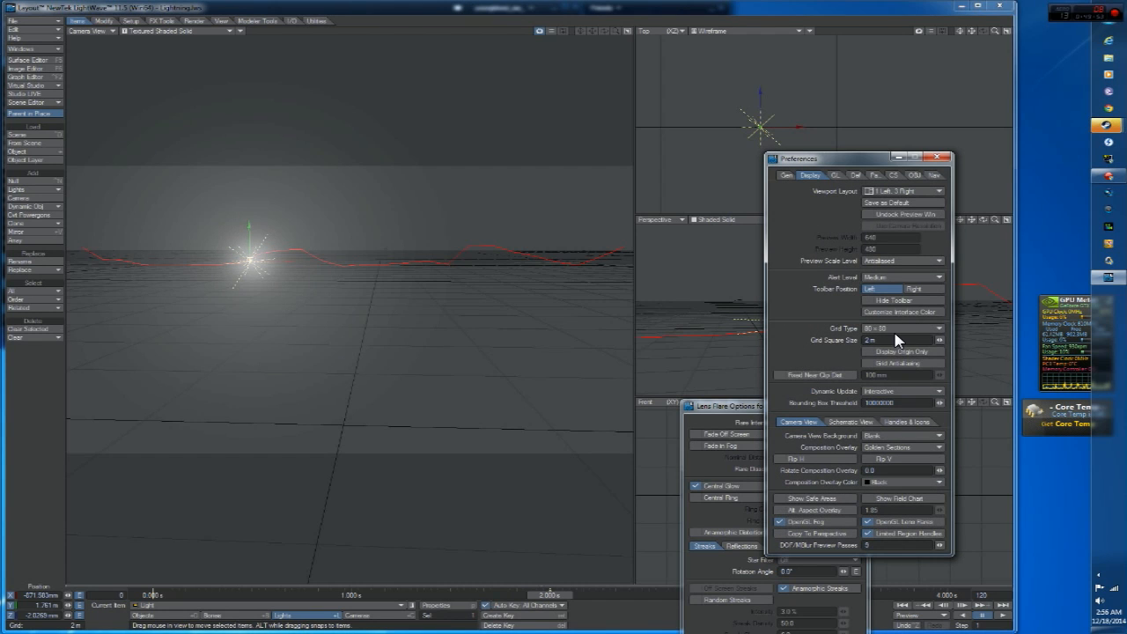
{"action": "type", "text": "0.5"}
{"action": "key", "text": "Return"}
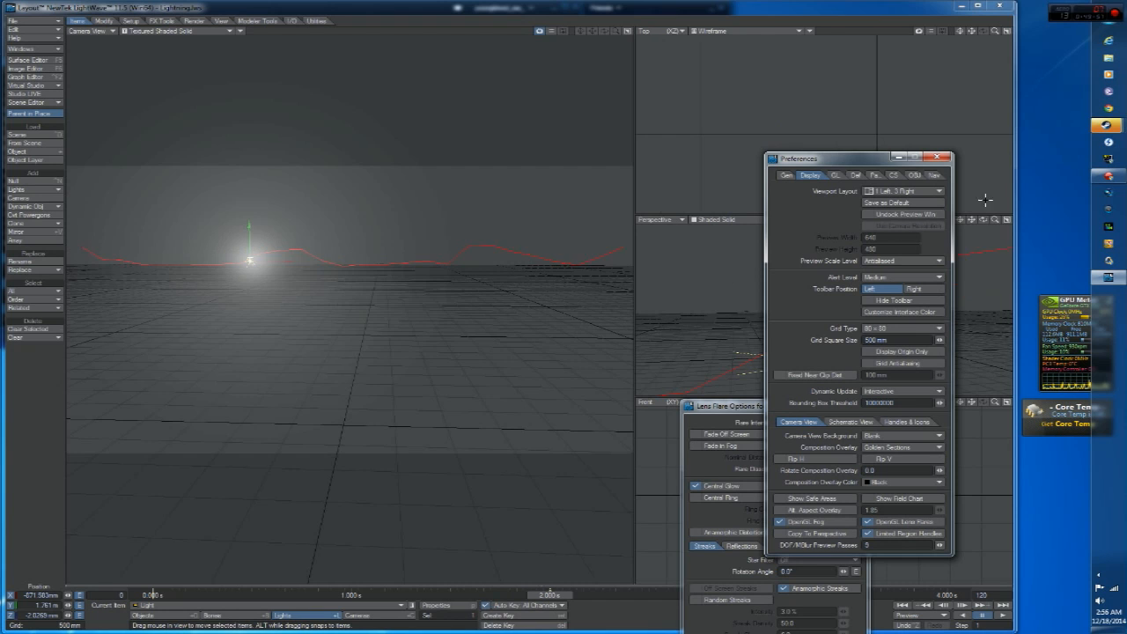
{"action": "left_click", "coordinate": [942, 158]}
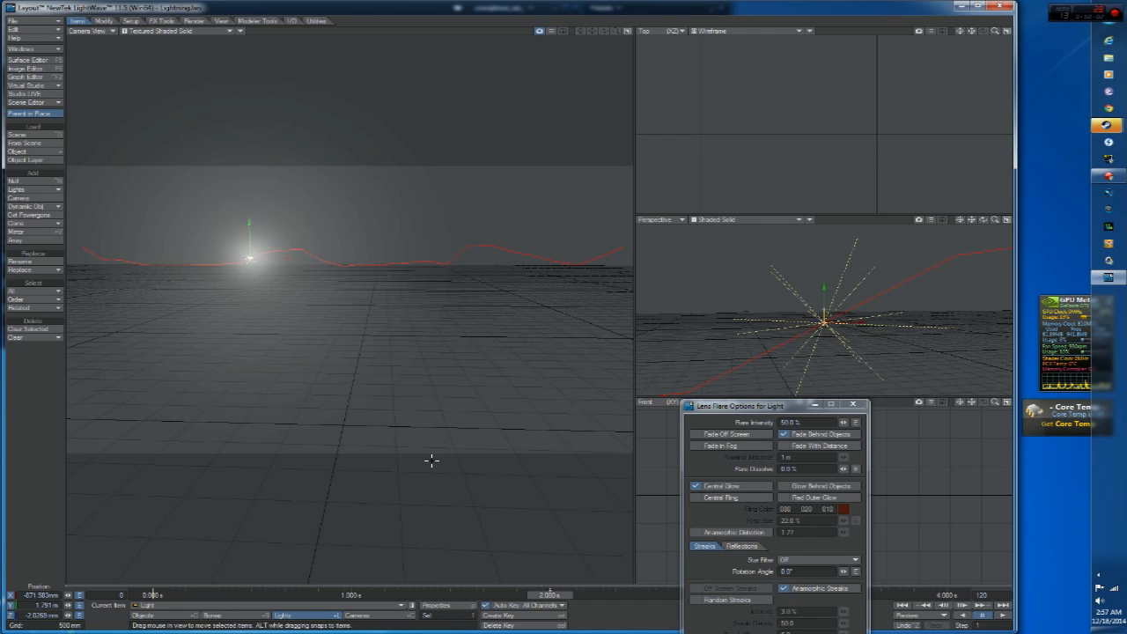
- Create a motion key for the light at frame 0
{"action": "key", "text": "Delete"}
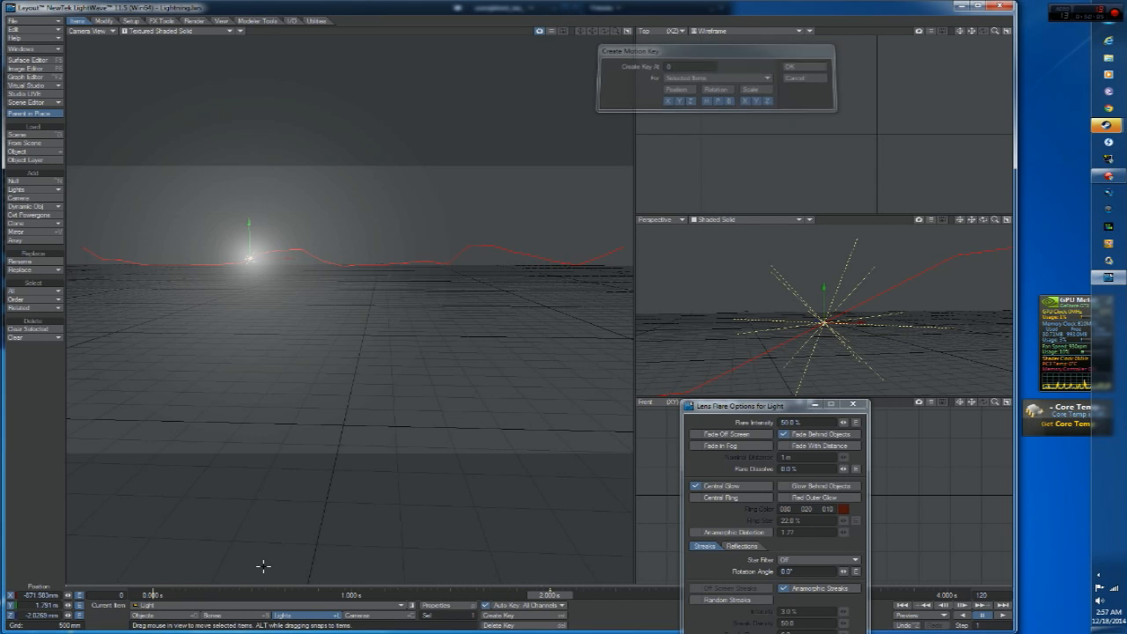
{"action": "key", "text": "Return"}
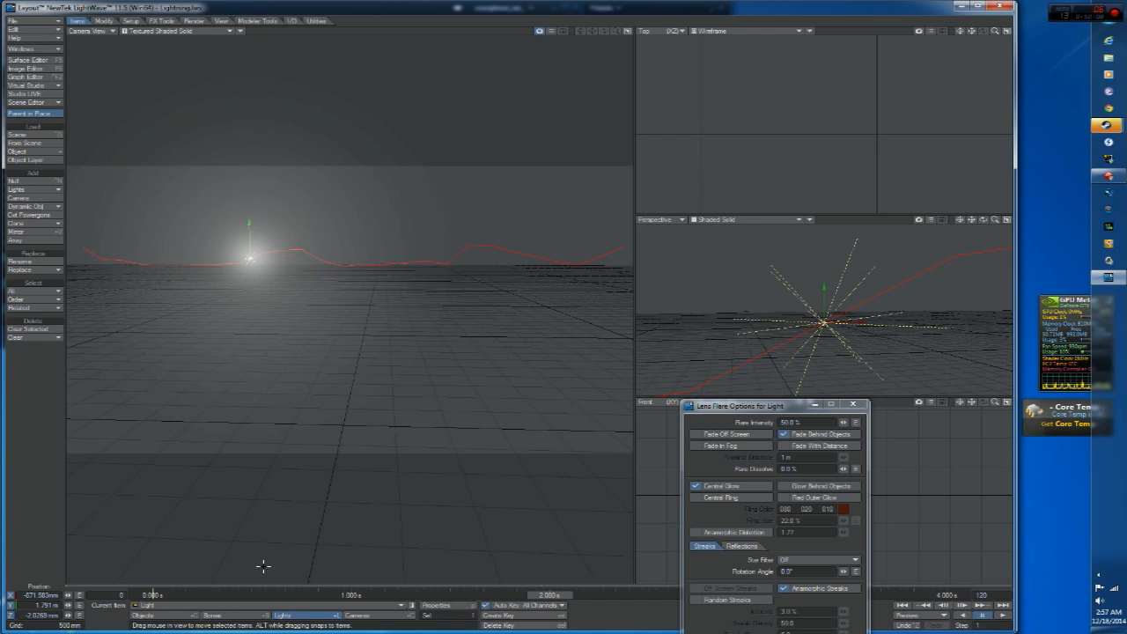
- Turn off Anamorphic Streaks for the light's lens flare and render the frame at 2.000 s
{"action": "left_click_drag", "start_coordinate": [774, 406], "coordinate": [788, 232]}
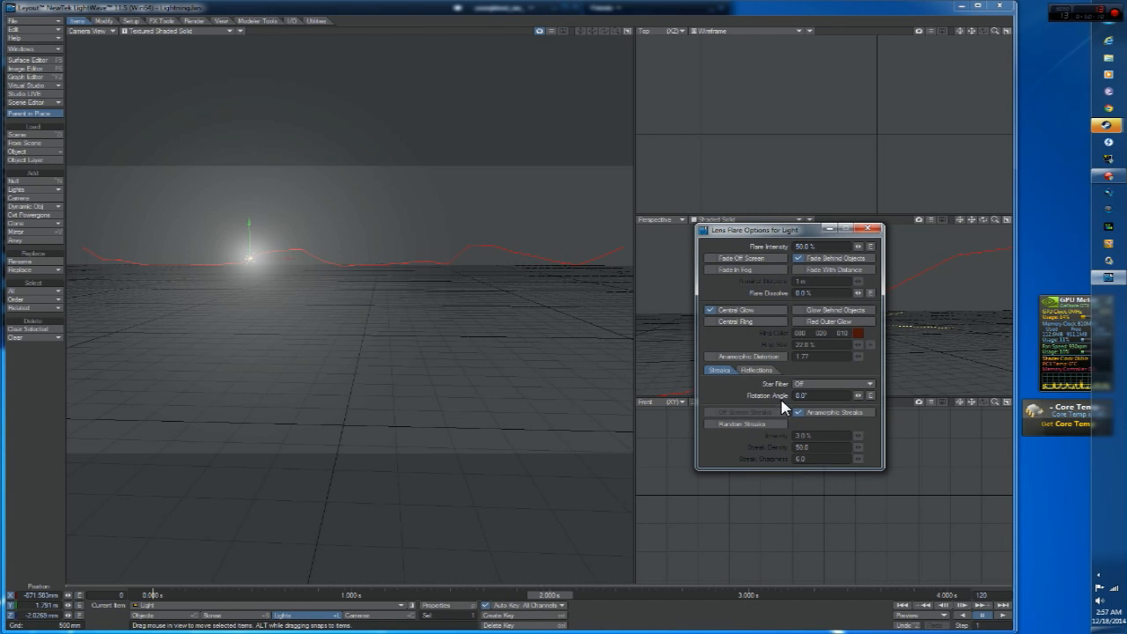
{"action": "left_click", "coordinate": [812, 413]}
{"action": "key", "text": "F9"}
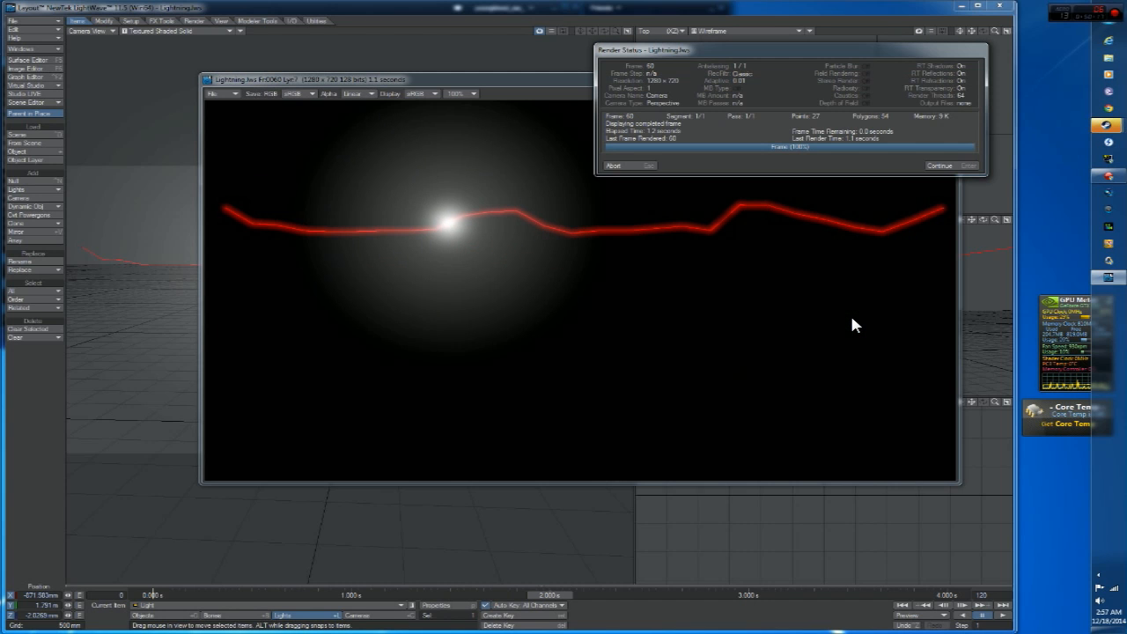
{"action": "left_click", "coordinate": [939, 166]}
- Inspect the flare and bolt in the render at 300% magnification, and close the render
{"action": "left_click", "coordinate": [473, 93]}
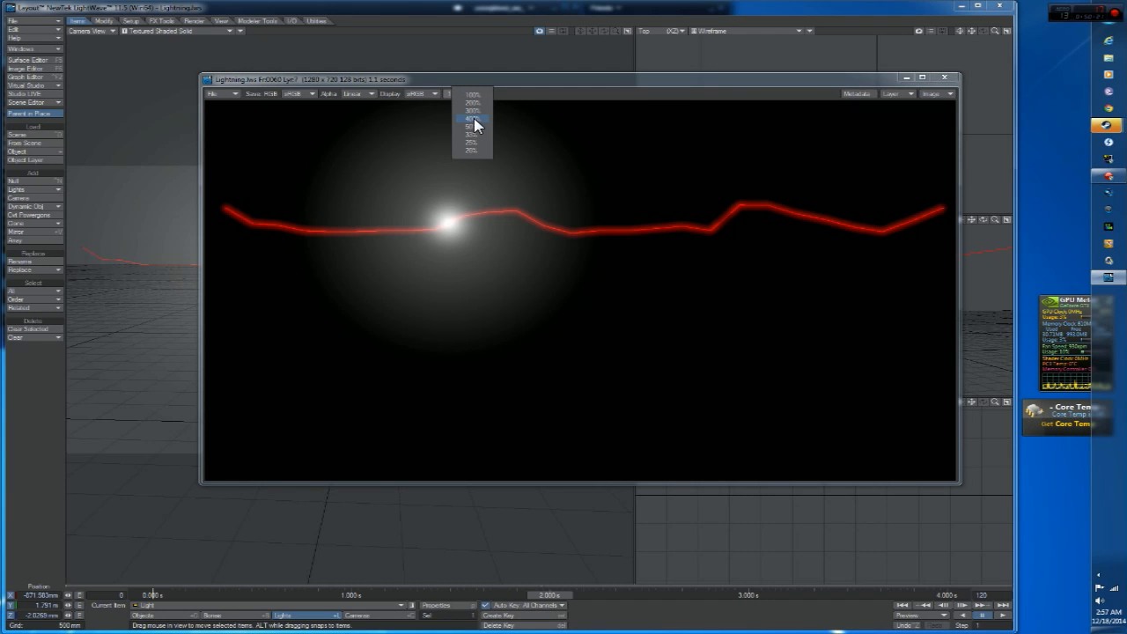
{"action": "left_click", "coordinate": [471, 123]}
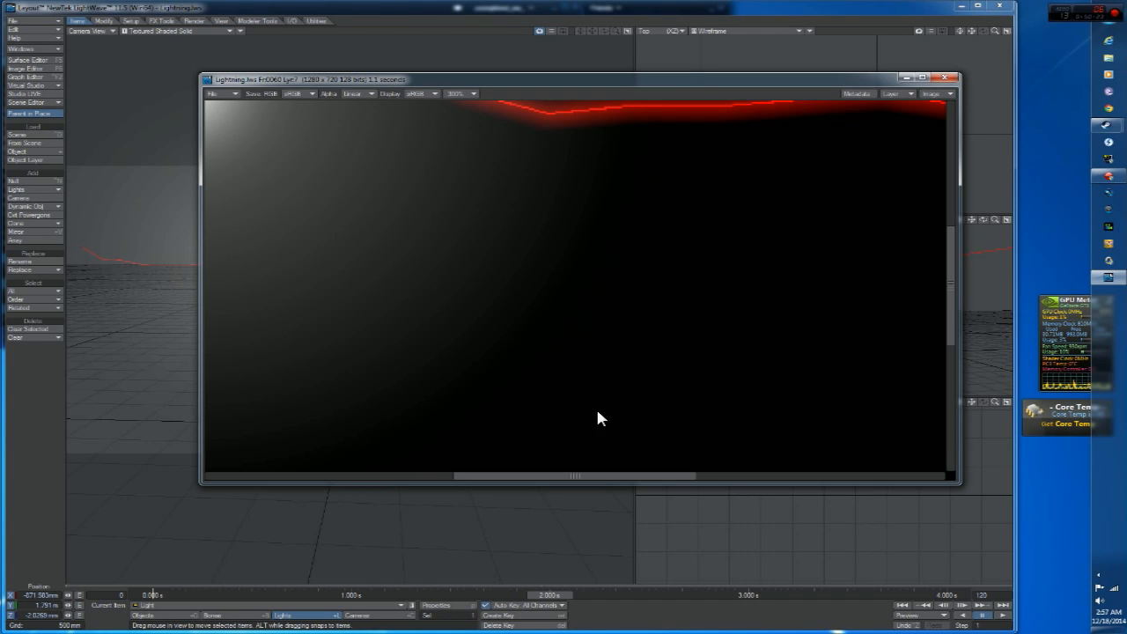
{"action": "left_click_drag", "start_coordinate": [951, 290], "coordinate": [908, 244]}
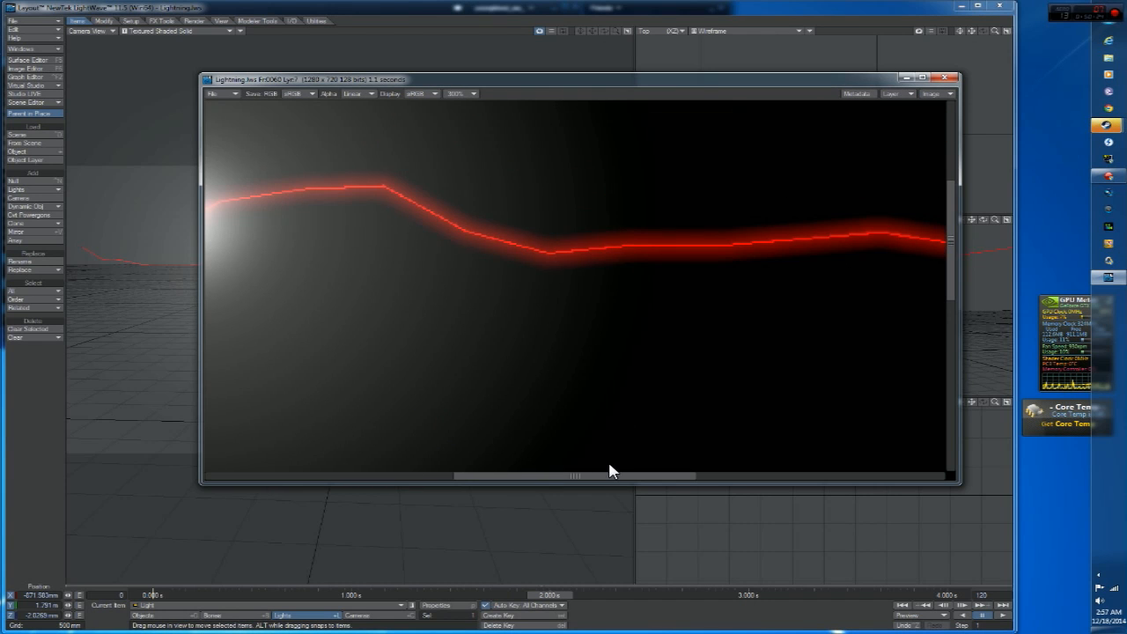
{"action": "left_click_drag", "start_coordinate": [610, 475], "coordinate": [502, 464]}
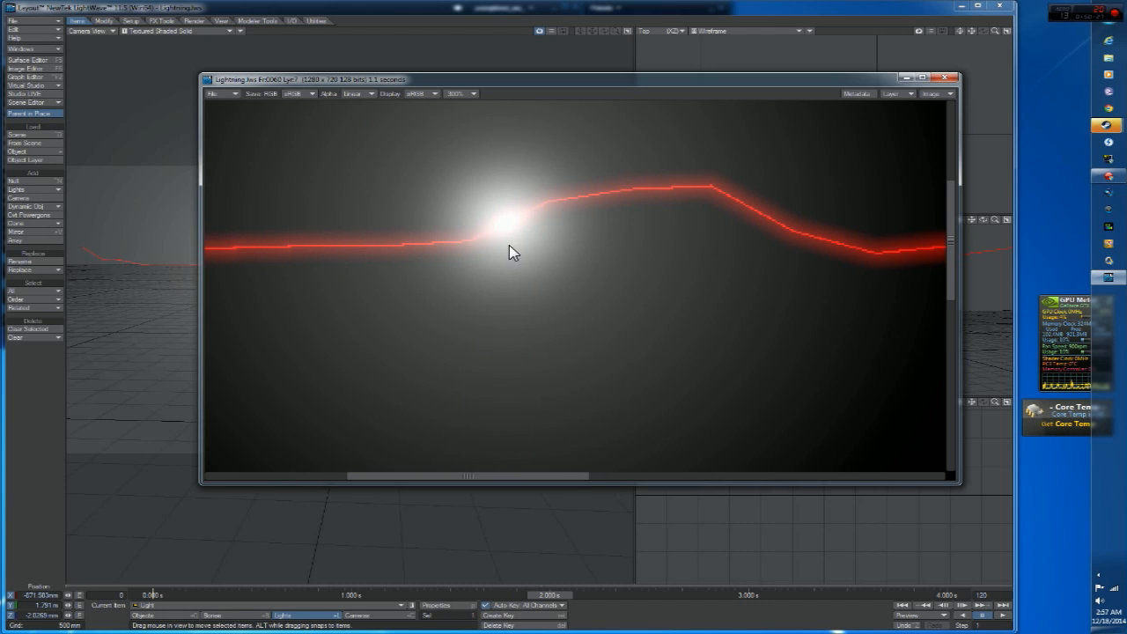
{"action": "left_click", "coordinate": [944, 78]}
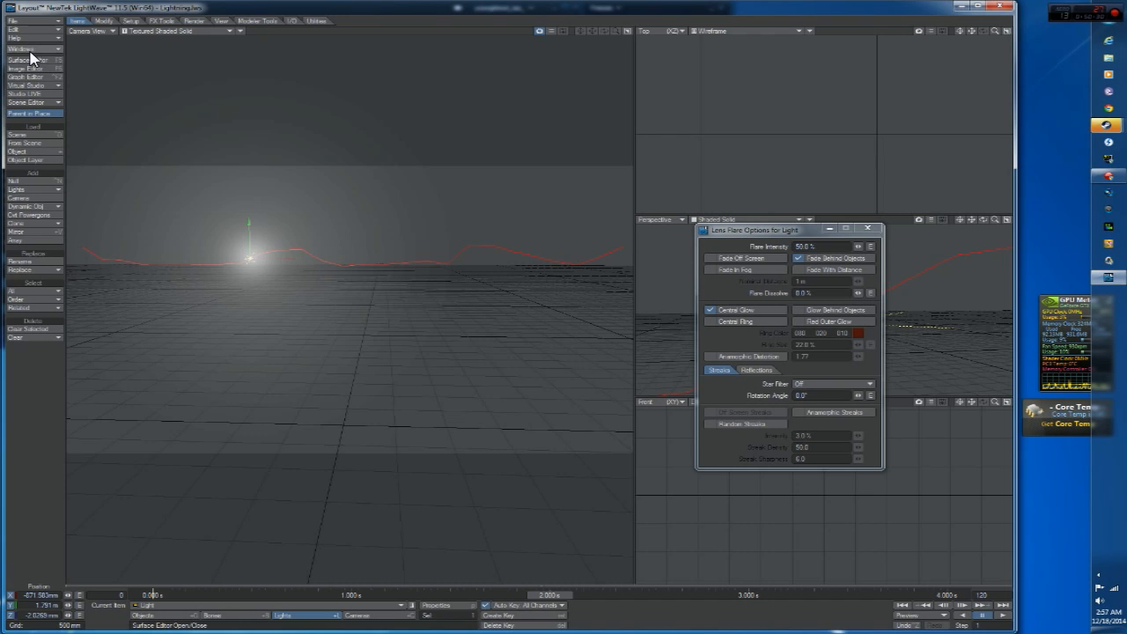
- Set the image processing glow's Intensity to about 78.5 % and render the frame at 2.000 s to check it
{"action": "left_click", "coordinate": [31, 50]}
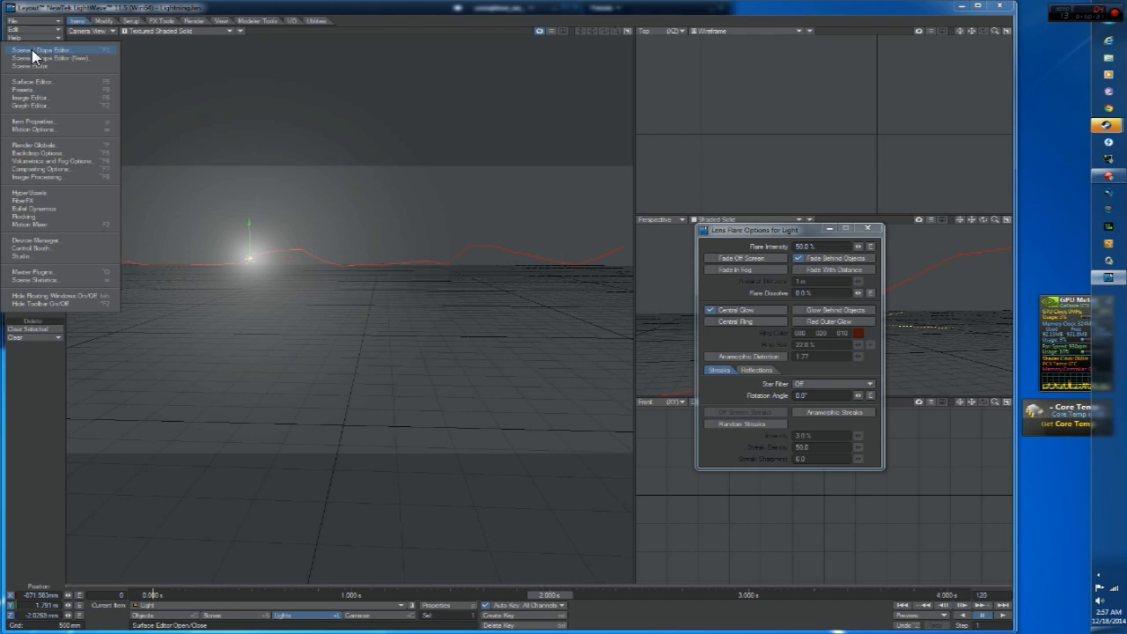
{"action": "left_click", "coordinate": [55, 176]}
{"action": "left_click", "coordinate": [730, 179]}
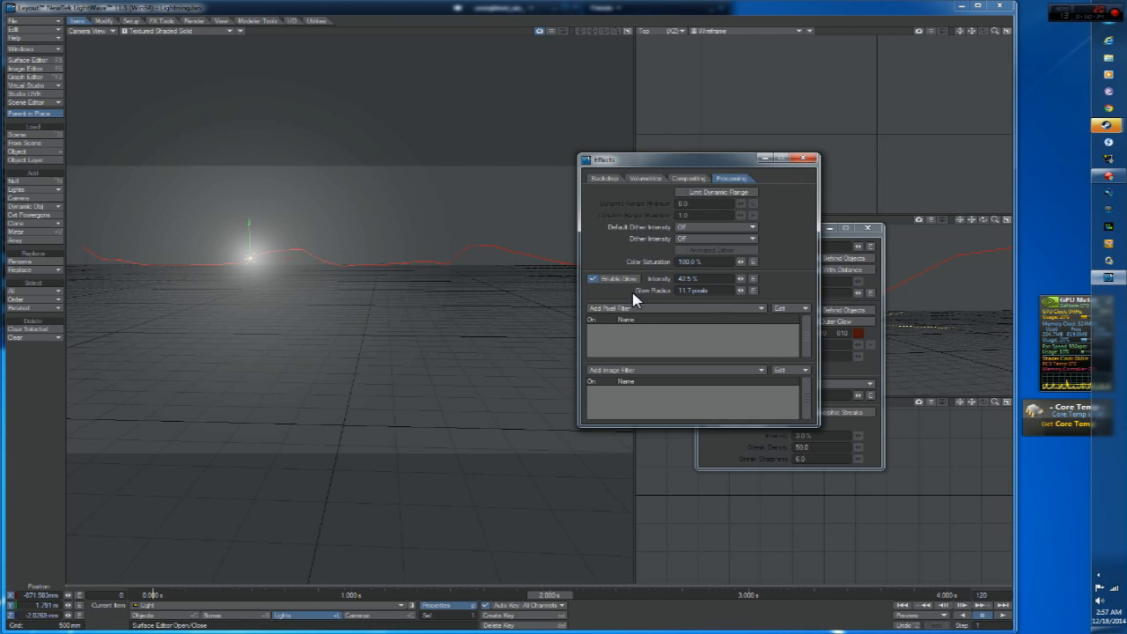
{"action": "left_click_drag", "start_coordinate": [741, 279], "coordinate": [769, 278]}
{"action": "key", "text": "F9"}
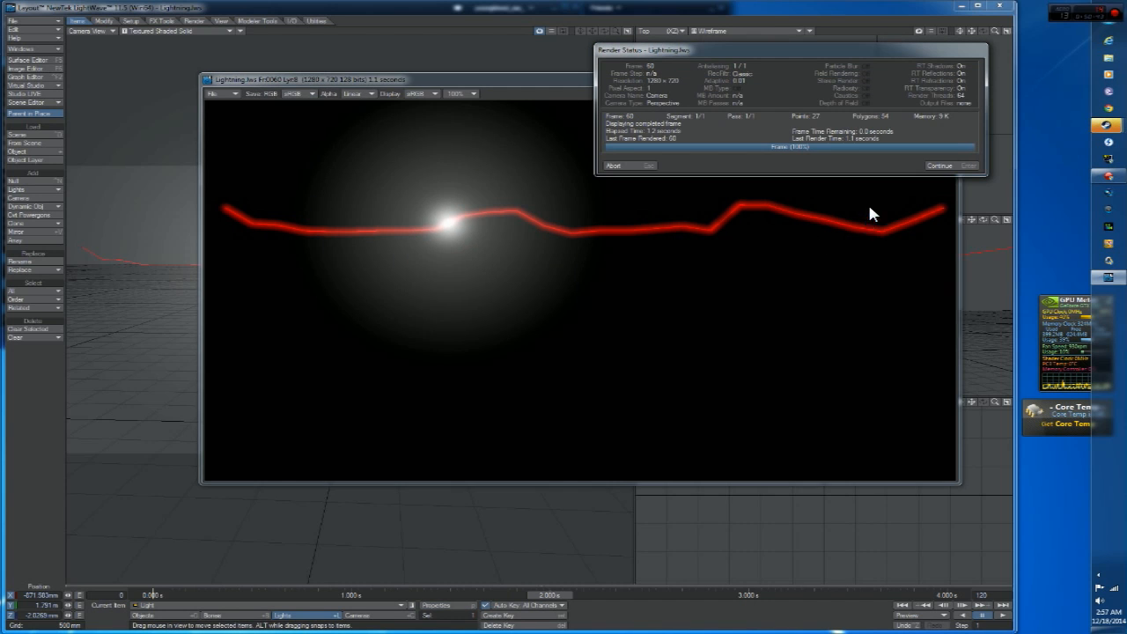
{"action": "left_click", "coordinate": [940, 166]}
{"action": "left_click", "coordinate": [944, 79]}
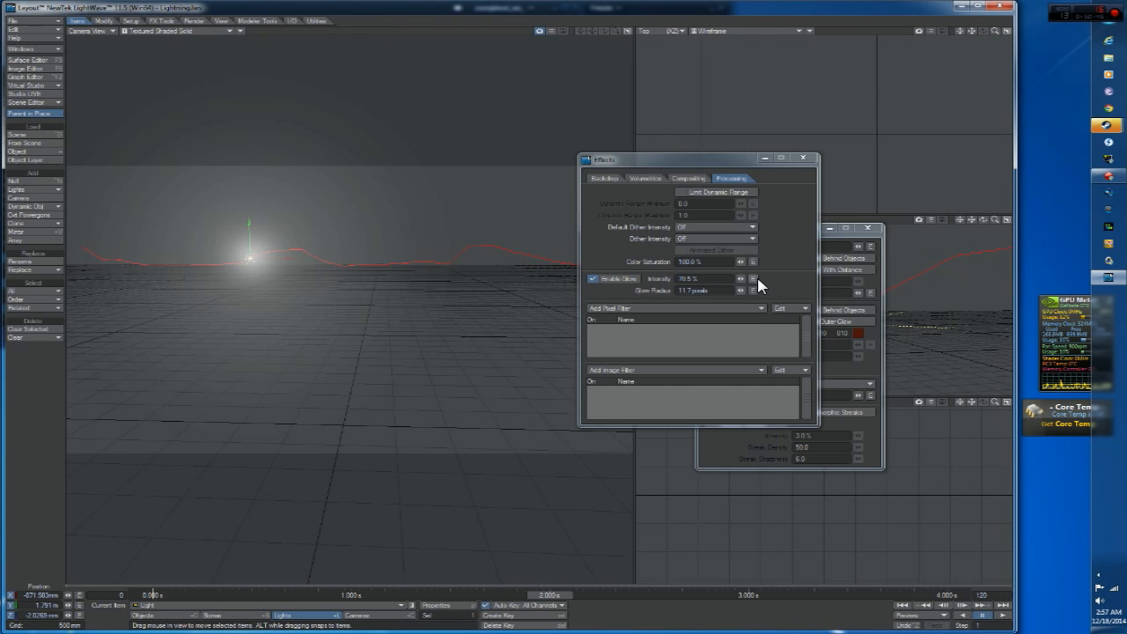
- Raise the image processing glow to about 94 % intensity with a 14.4-pixel radius, and test-render the frame
{"action": "left_click_drag", "start_coordinate": [741, 278], "coordinate": [749, 278]}
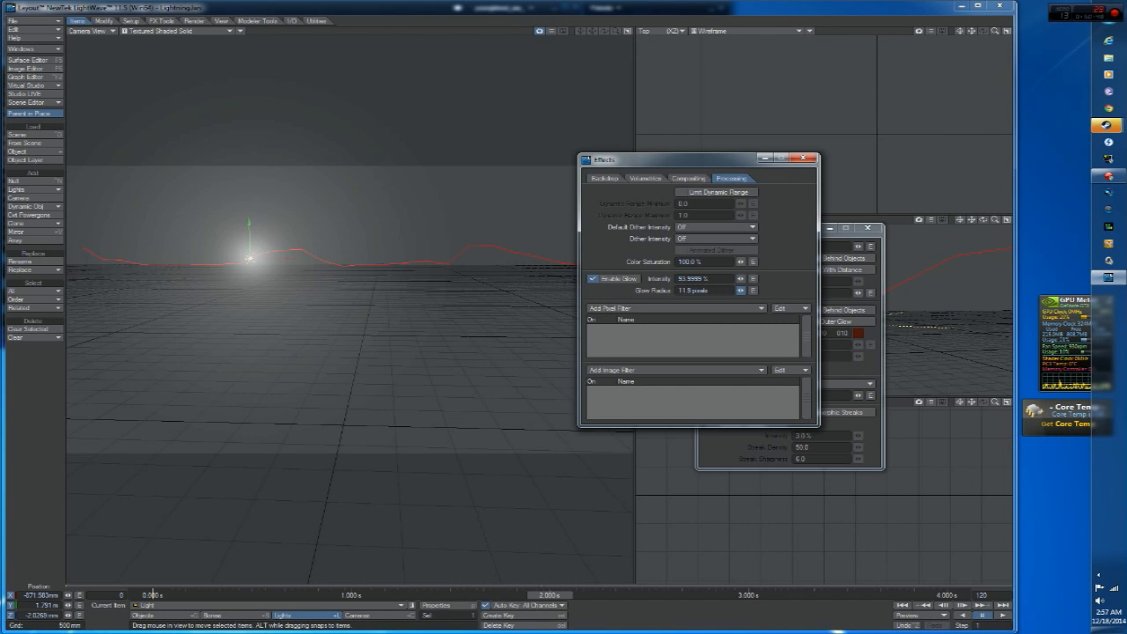
{"action": "key", "text": "F9"}
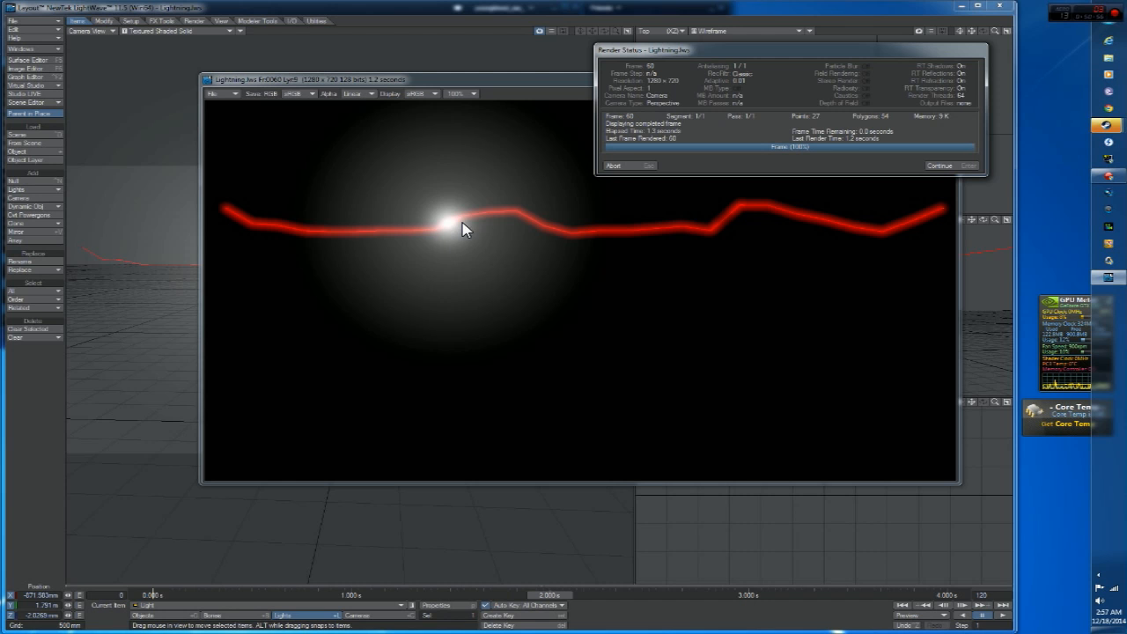
{"action": "left_click", "coordinate": [947, 166]}
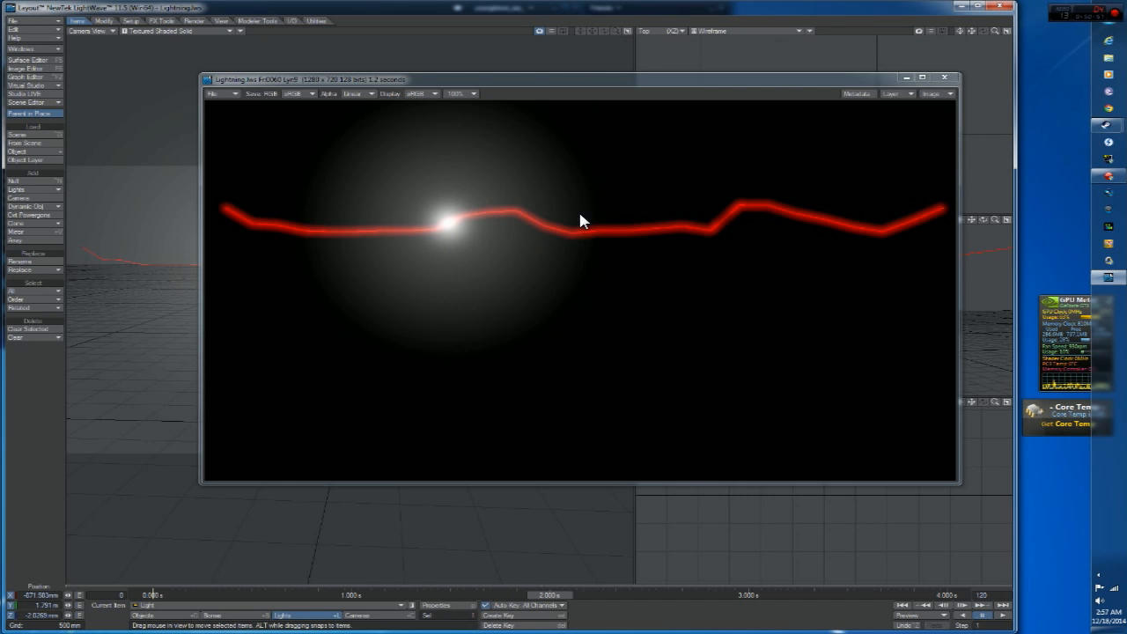
{"action": "left_click", "coordinate": [942, 78]}
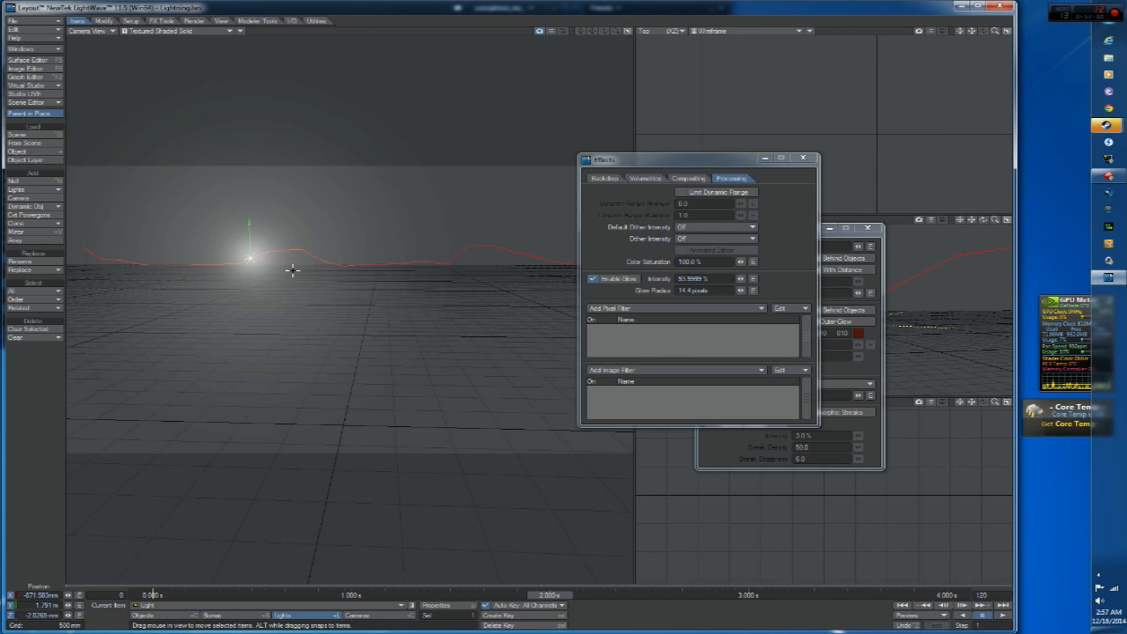
- Lower the light's lens flare intensity to about 40.5 %, render the frame at 2.000 s to check it, and close the render
{"action": "key", "text": "p"}
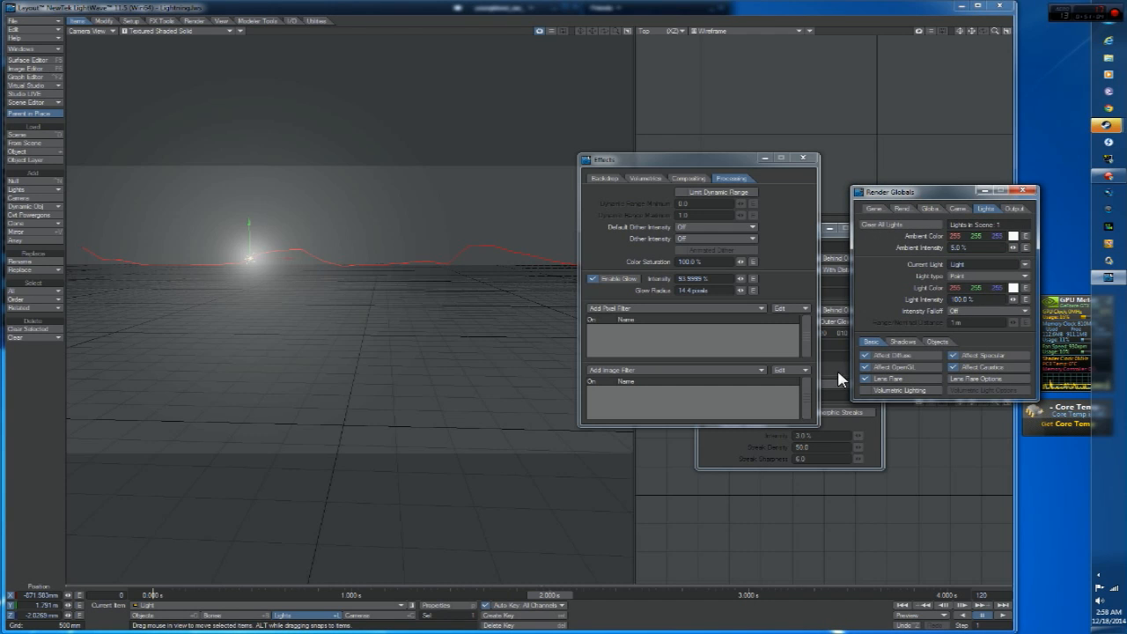
{"action": "left_click", "coordinate": [802, 158]}
{"action": "left_click_drag", "start_coordinate": [771, 230], "coordinate": [673, 222]}
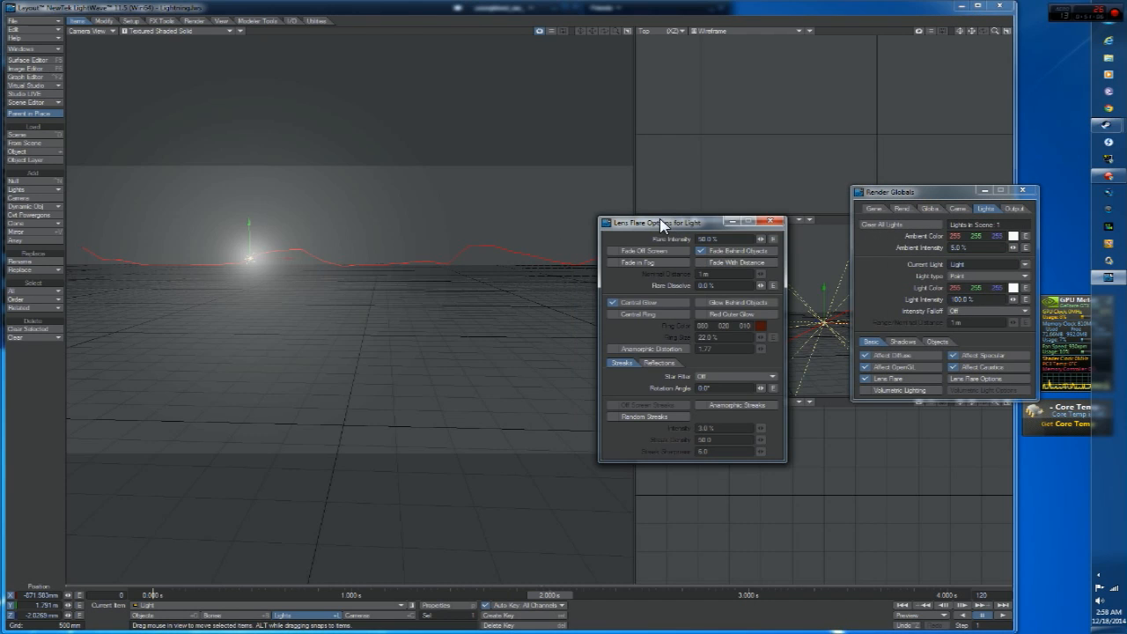
{"action": "left_click_drag", "start_coordinate": [761, 239], "coordinate": [758, 240]}
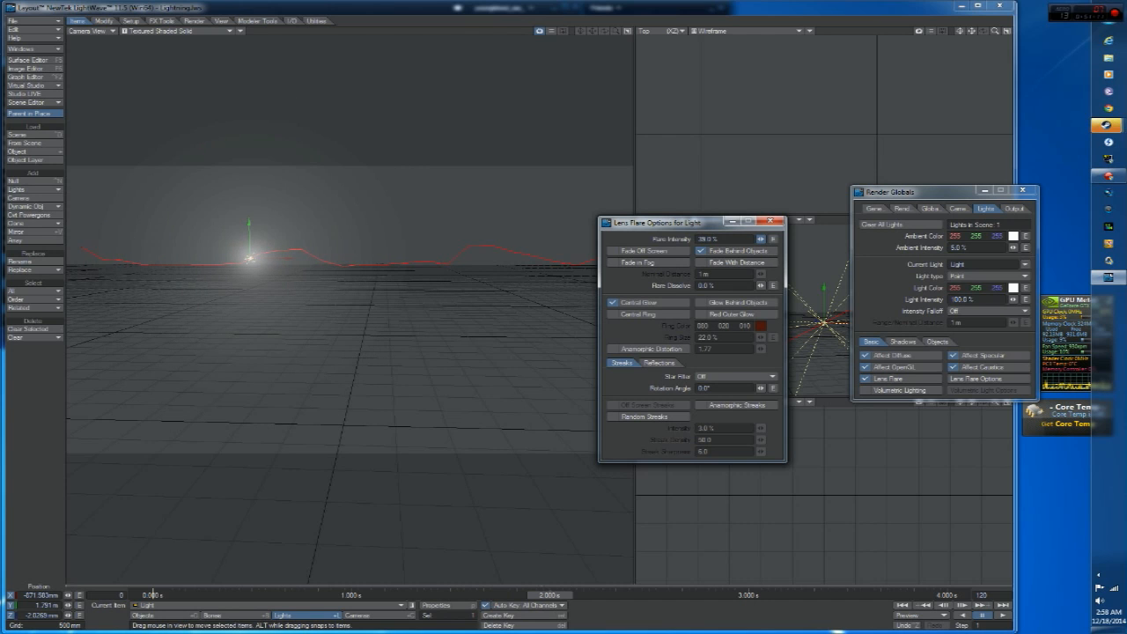
{"action": "left_click_drag", "start_coordinate": [758, 239], "coordinate": [760, 239]}
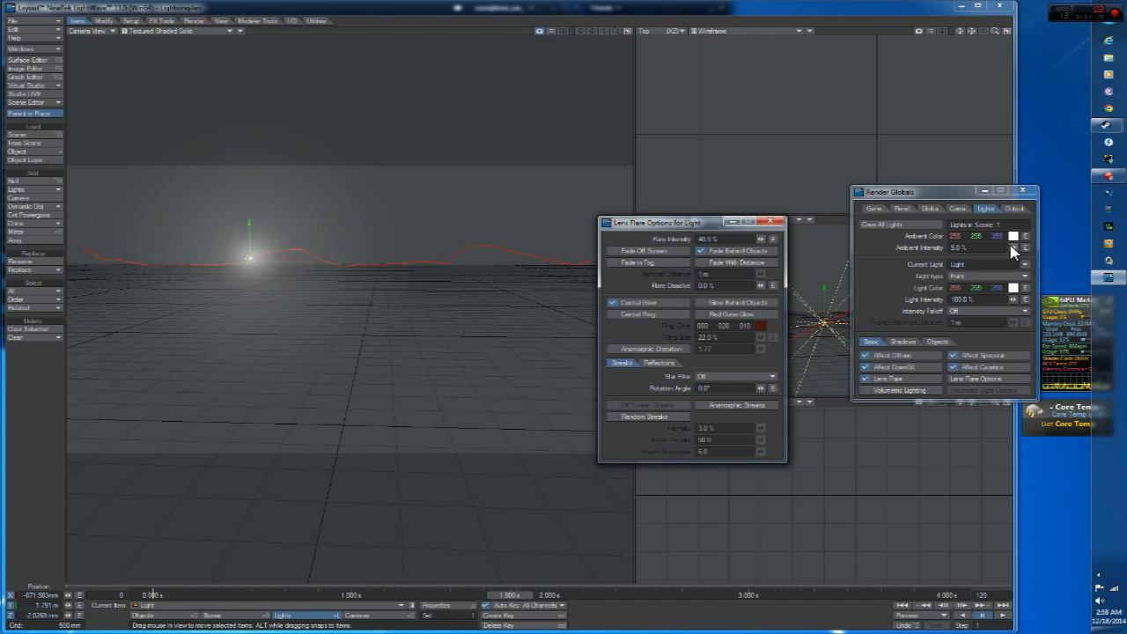
{"action": "key", "text": "F9"}
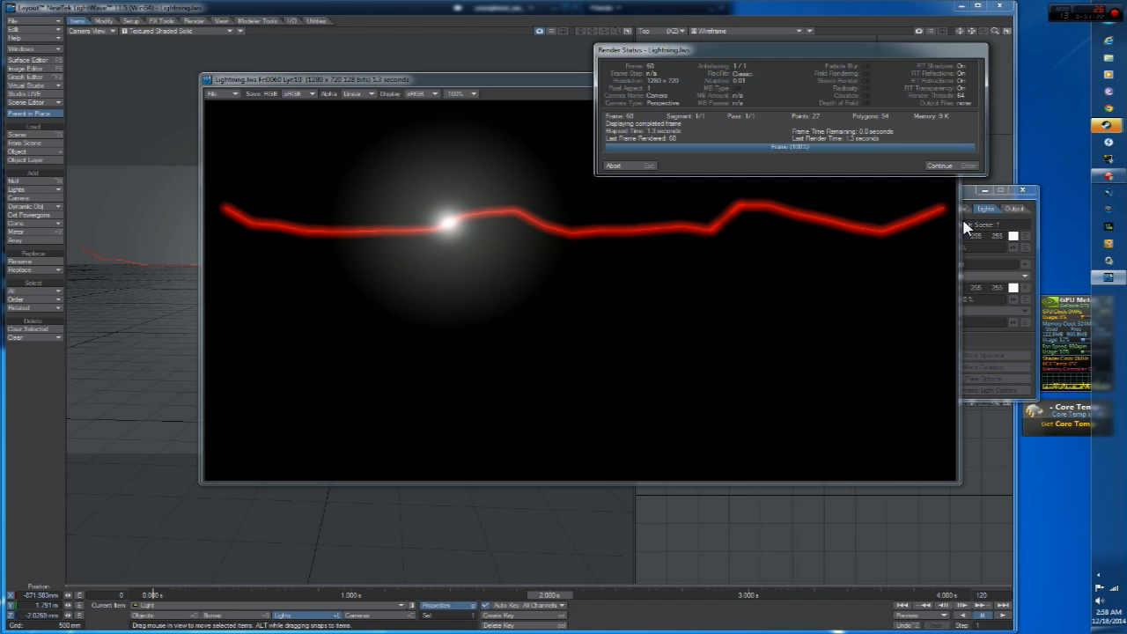
{"action": "left_click", "coordinate": [957, 166]}
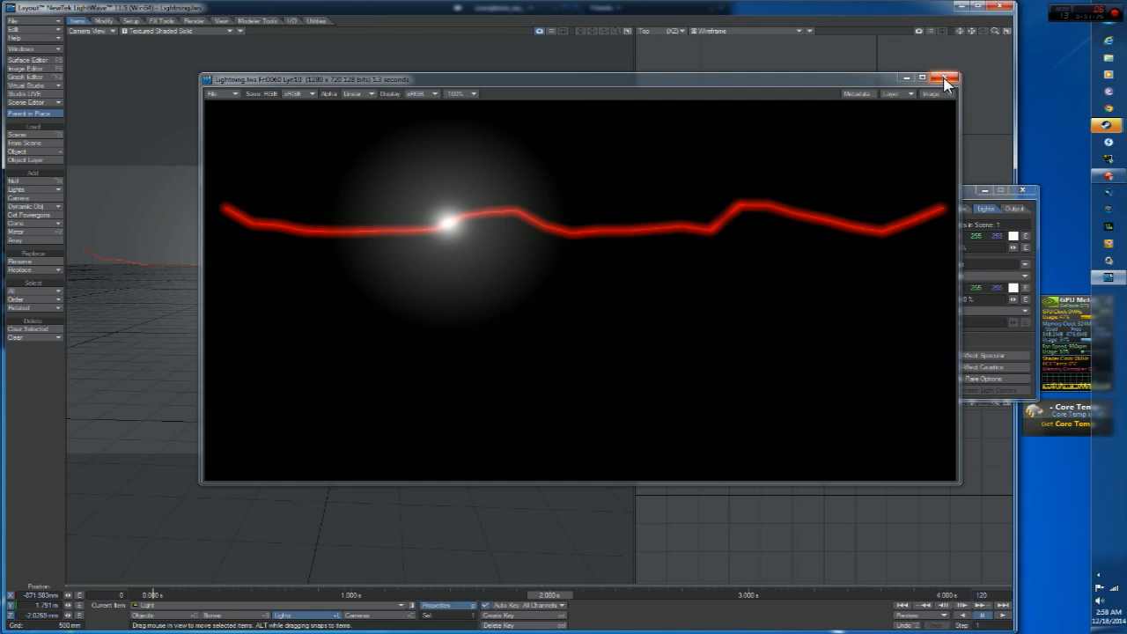
{"action": "left_click", "coordinate": [951, 79]}
- Enable Red Outer Glow for the light's lens flare, check a test render at 200% magnification, and close the render and light settings
{"action": "left_click", "coordinate": [714, 315]}
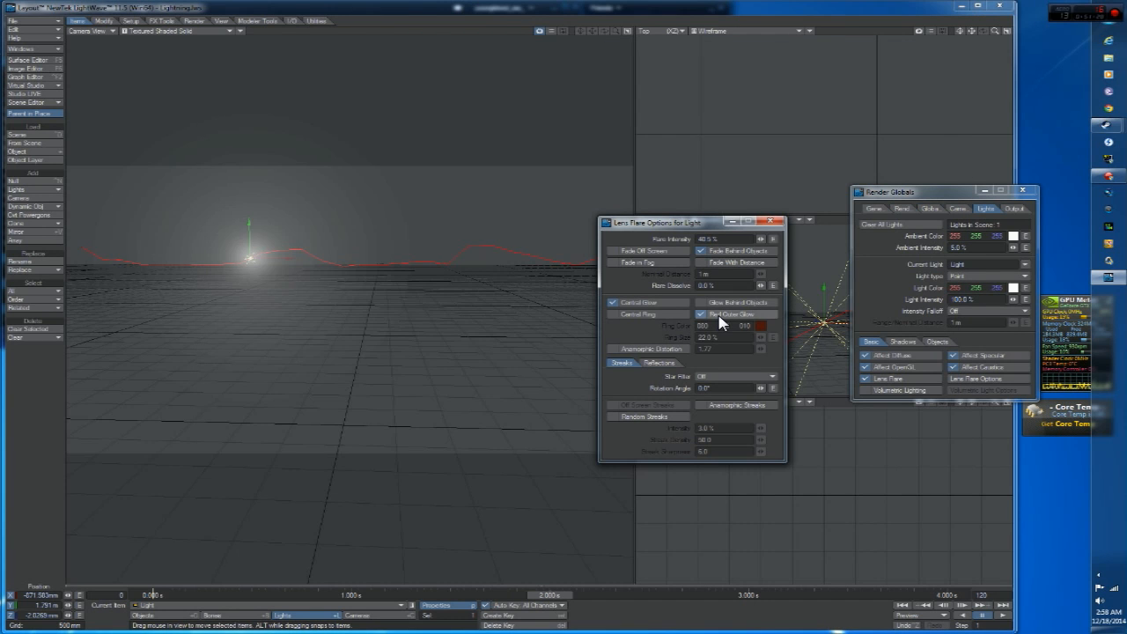
{"action": "key", "text": "F9"}
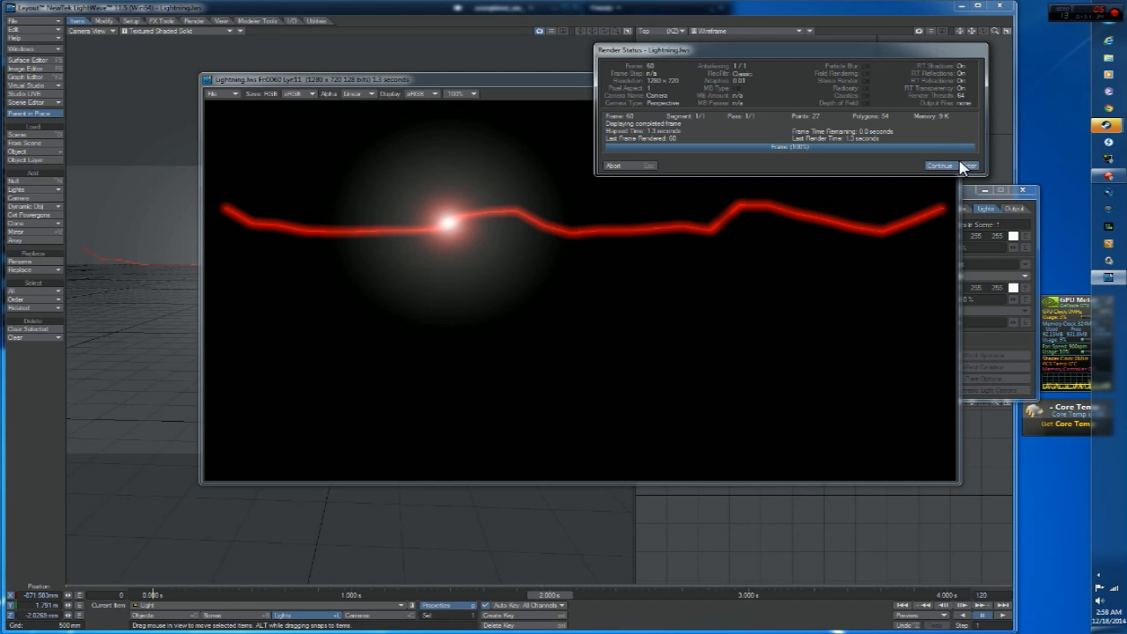
{"action": "left_click", "coordinate": [958, 165]}
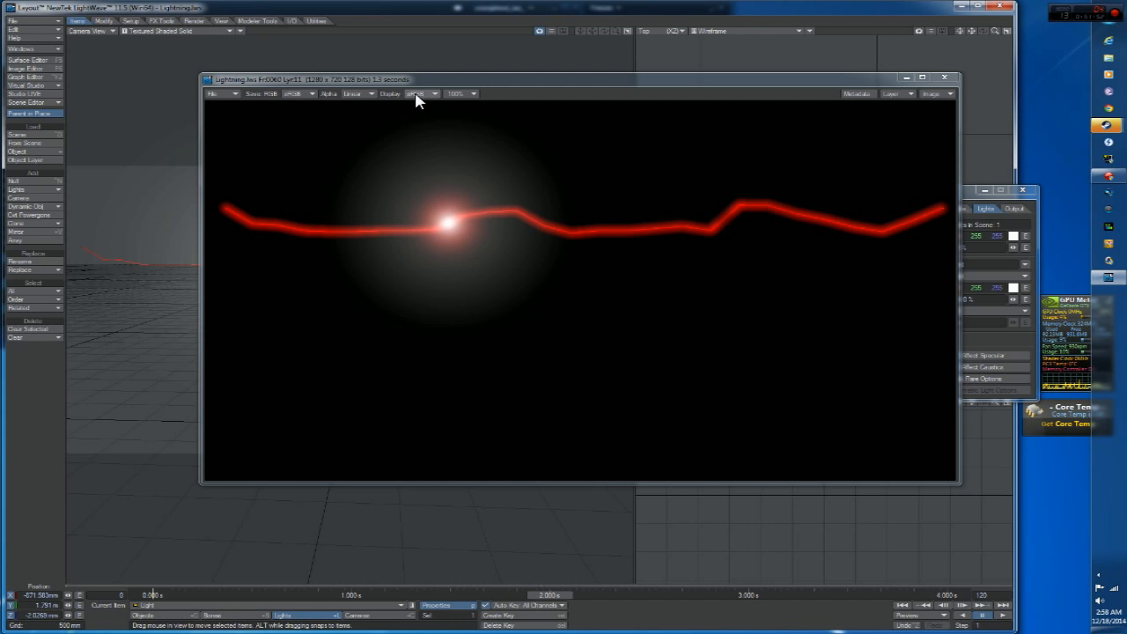
{"action": "left_click", "coordinate": [459, 94]}
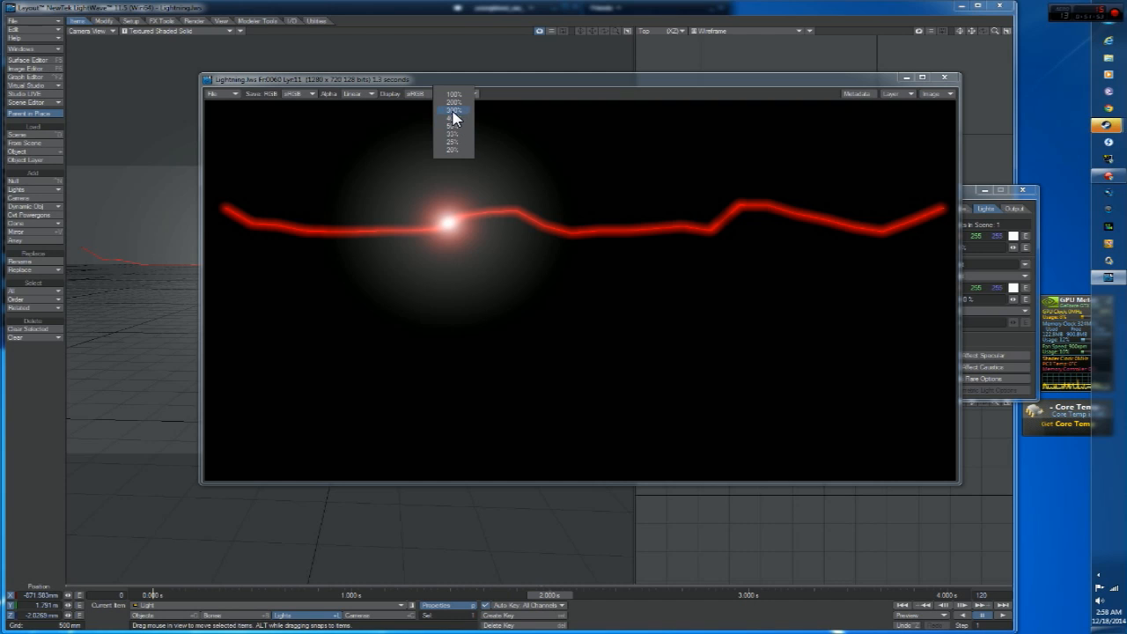
{"action": "left_click", "coordinate": [454, 102]}
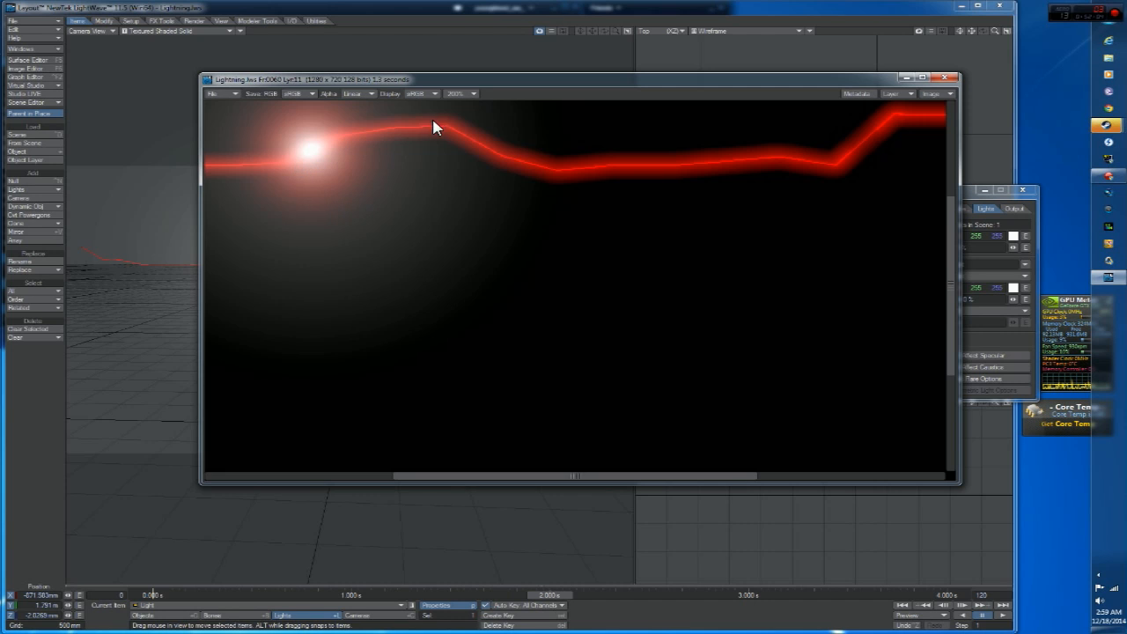
{"action": "left_click", "coordinate": [945, 80]}
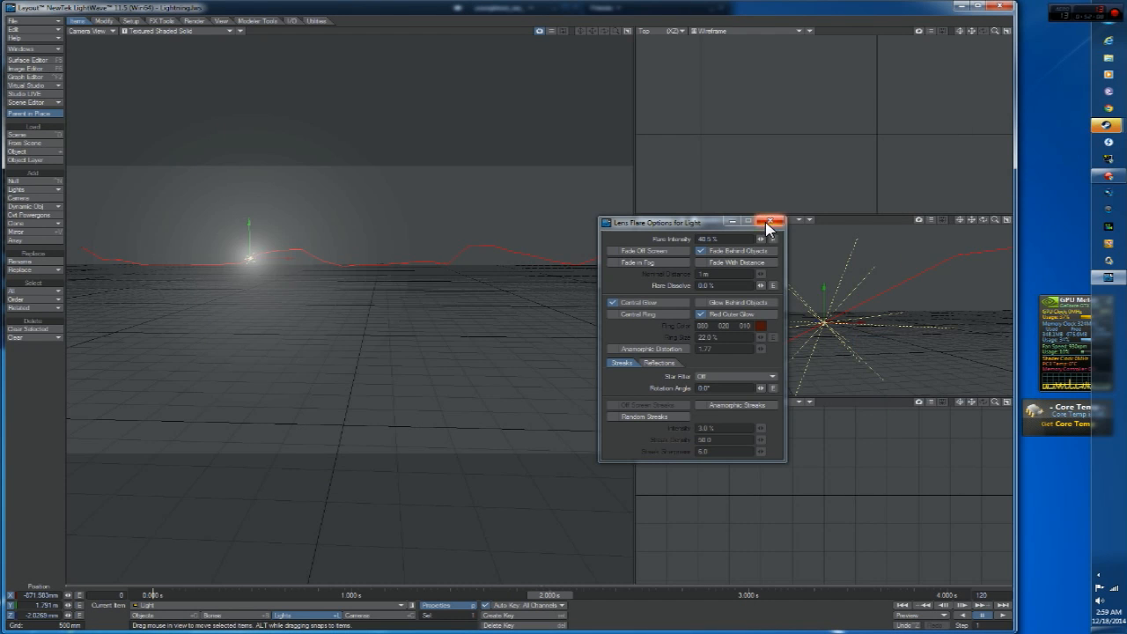
{"action": "left_click", "coordinate": [769, 221]}
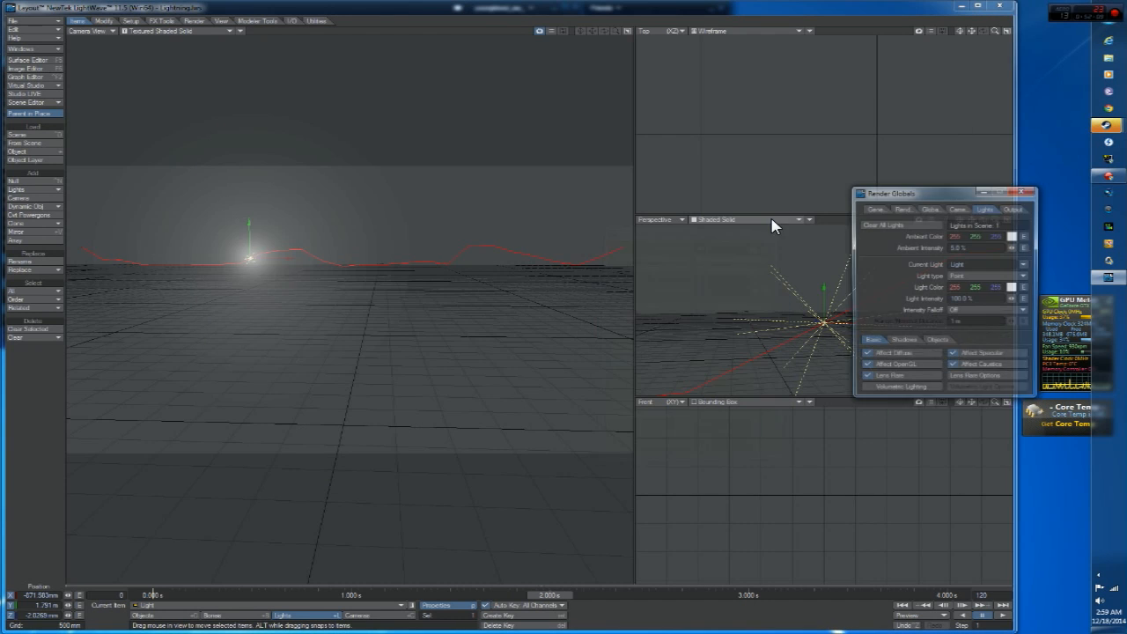
{"action": "left_click", "coordinate": [1019, 193]}
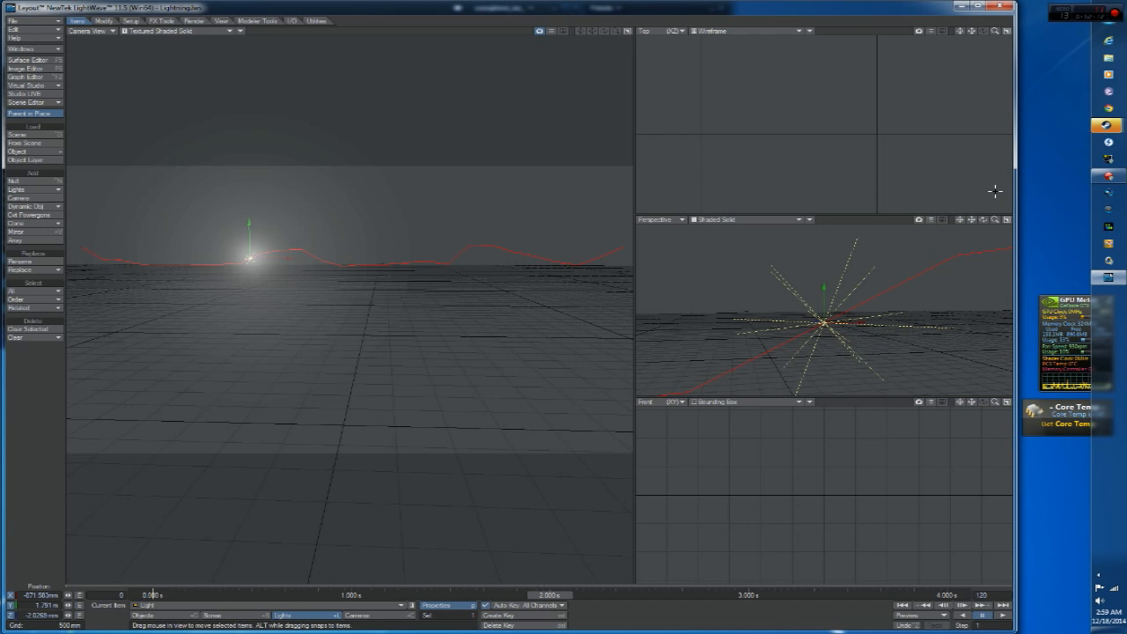
- Switch to Windows Explorer and look through the top-level folders of the D: and G: drives
{"action": "key", "text": "super"}
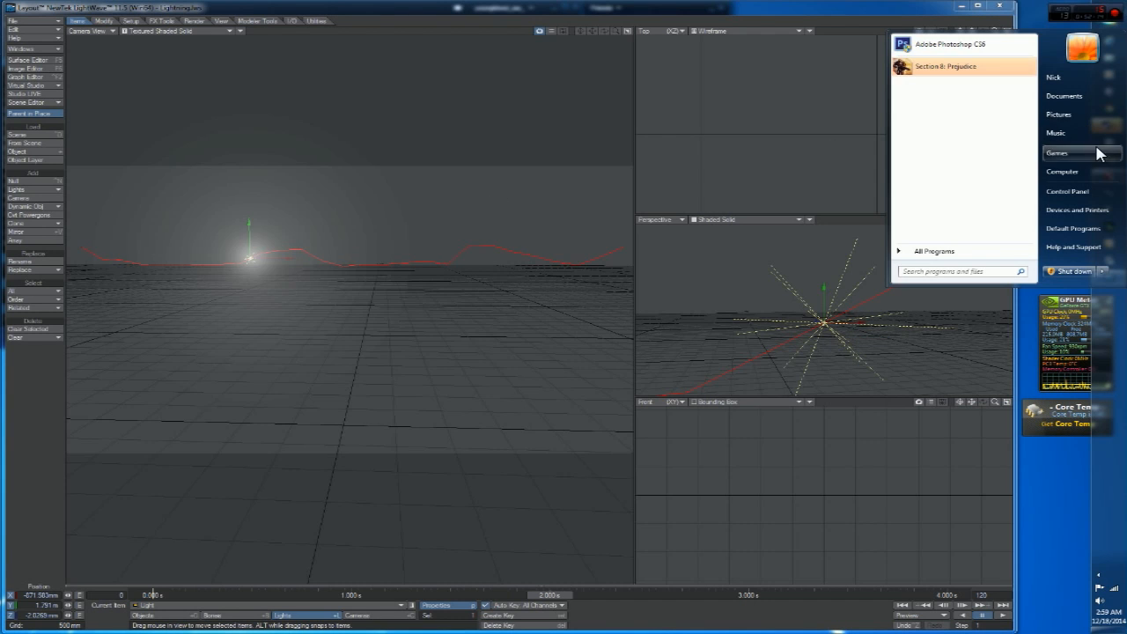
{"action": "left_click", "coordinate": [1083, 172]}
{"action": "left_click", "coordinate": [746, 279]}
{"action": "double_click", "coordinate": [746, 279]}
{"action": "scroll", "coordinate": [689, 353], "scroll_direction": "down", "scroll_amount": 1}
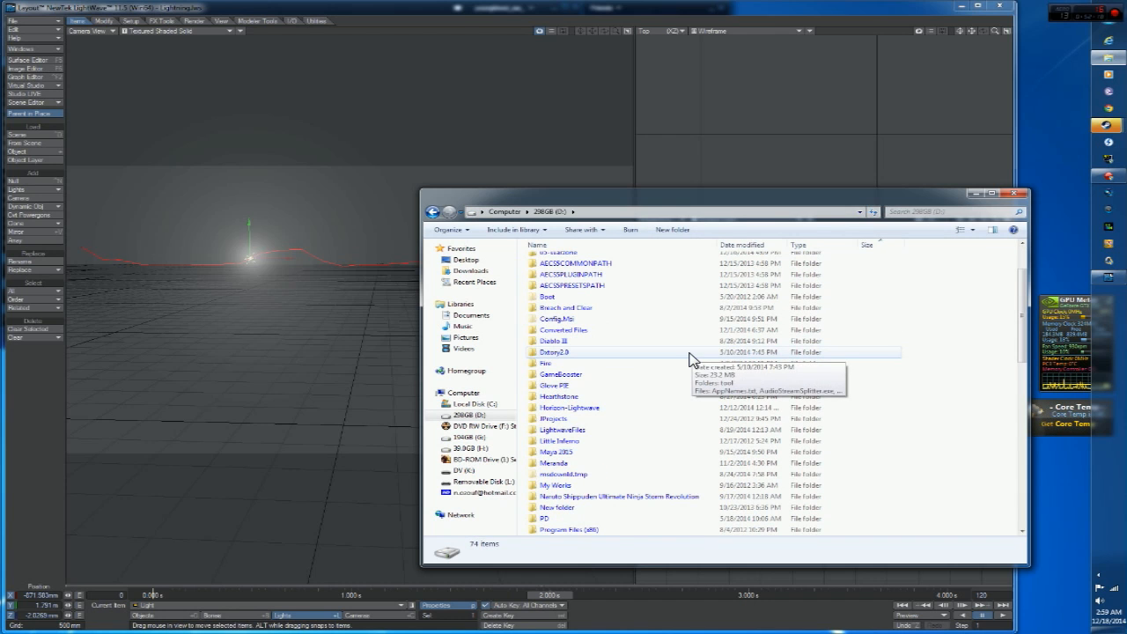
{"action": "key", "text": "g"}
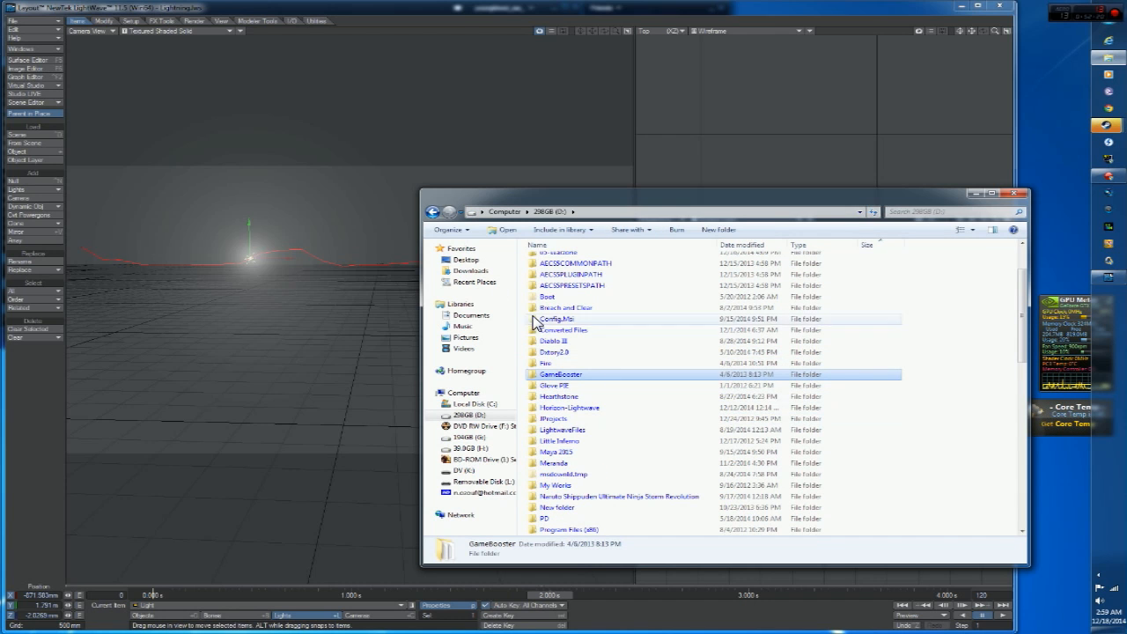
{"action": "left_click", "coordinate": [433, 213]}
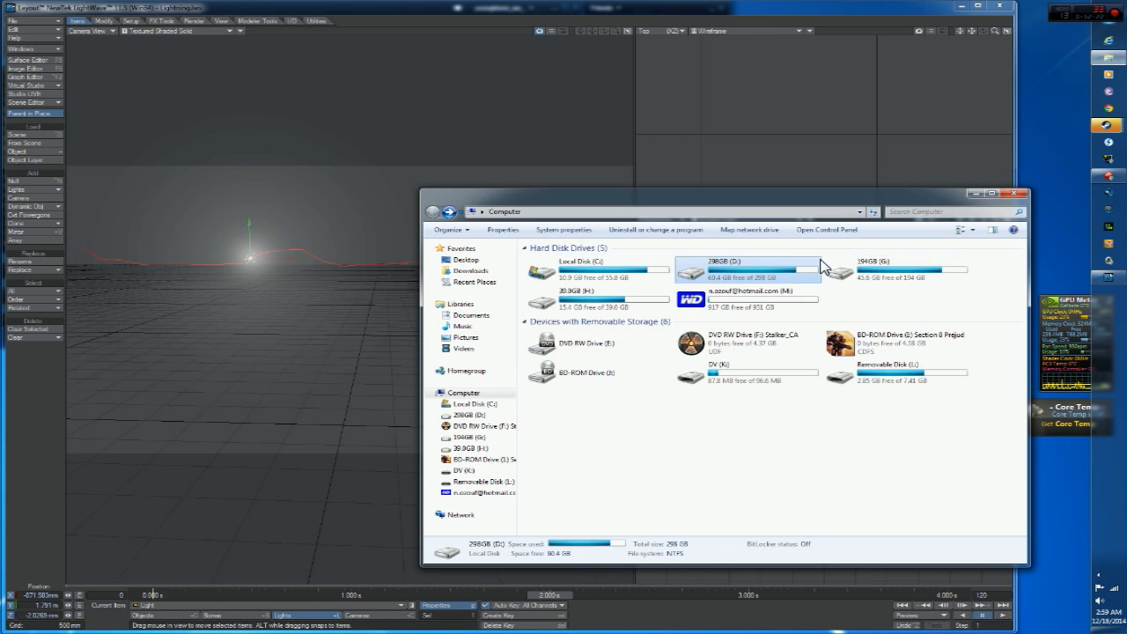
{"action": "double_click", "coordinate": [898, 264]}
{"action": "key", "text": "g"}
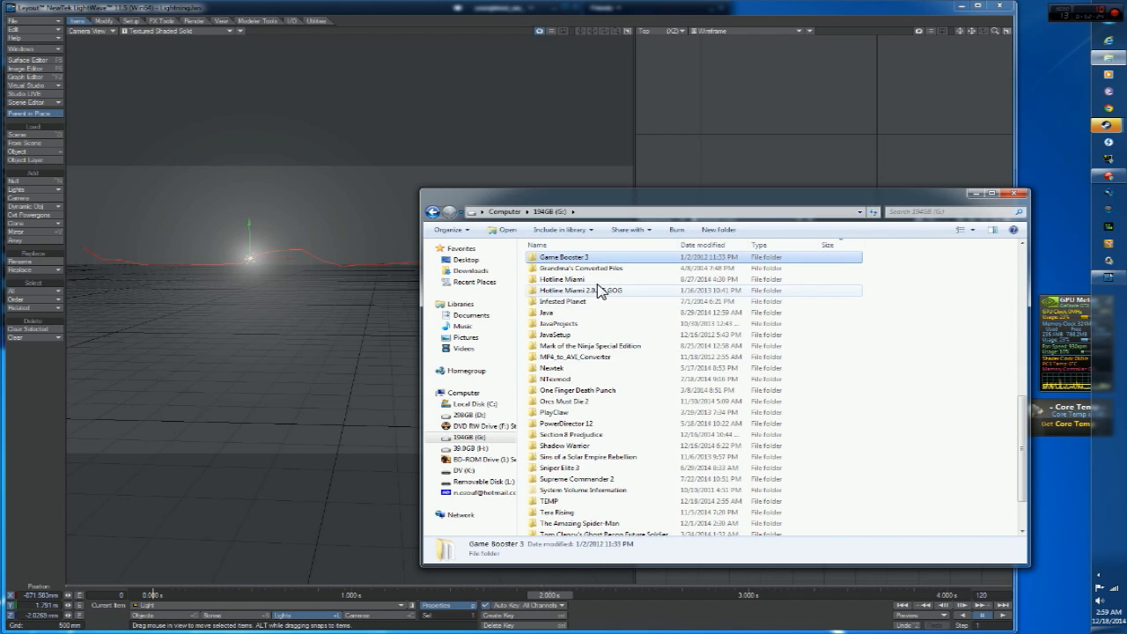
- Look through the top-level folders and files of the 39.0GB (H:) drive
{"action": "left_click", "coordinate": [433, 212]}
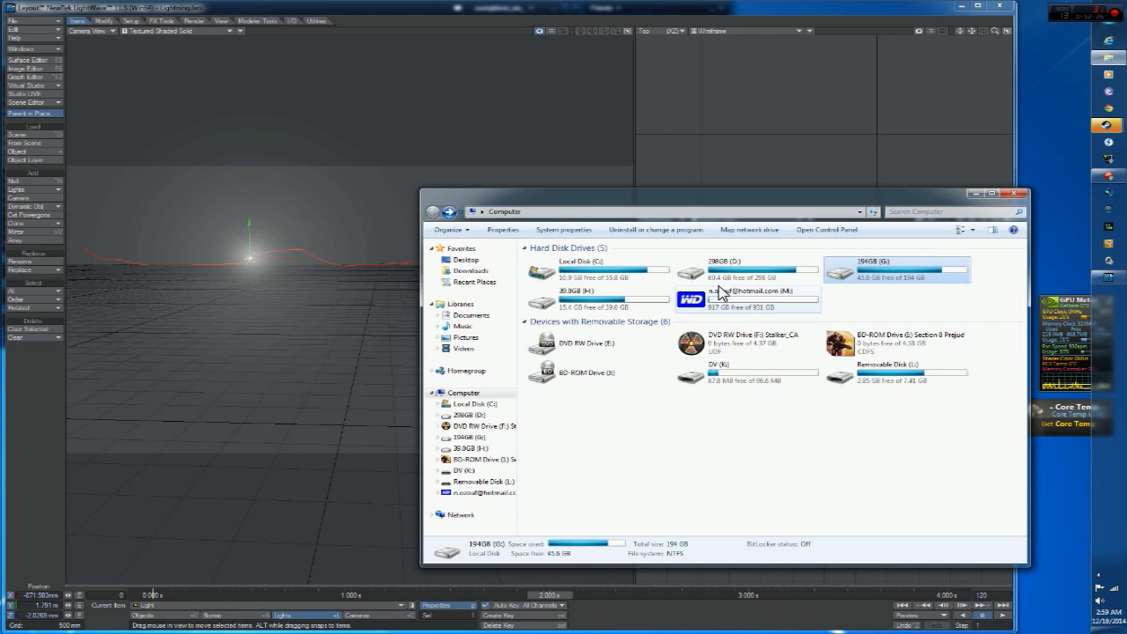
{"action": "double_click", "coordinate": [610, 308]}
{"action": "key", "text": "g"}
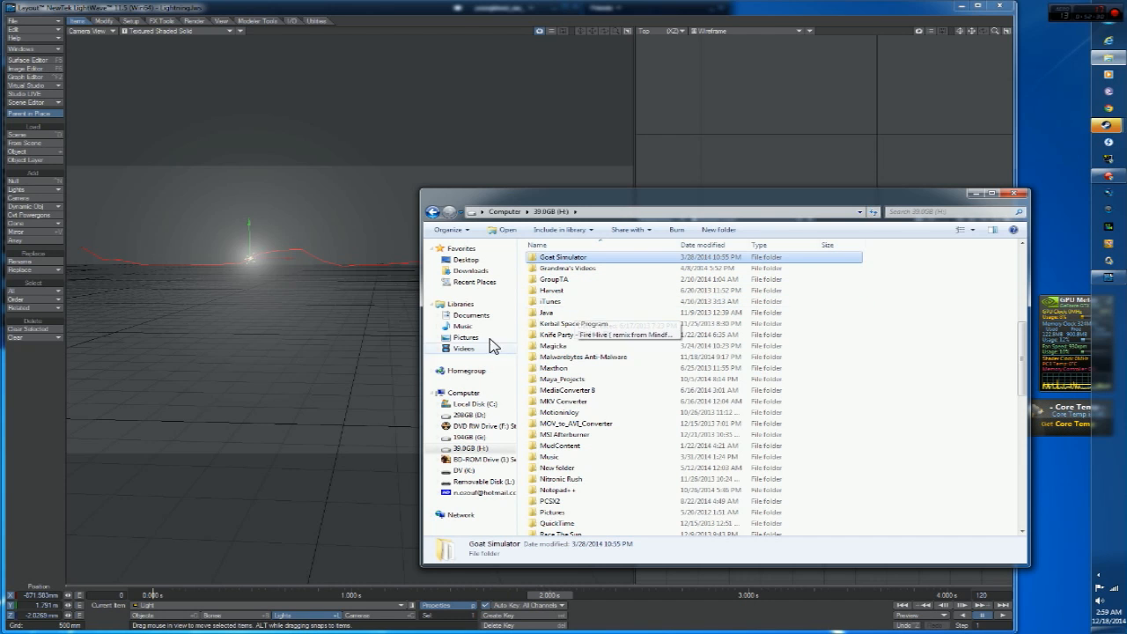
{"action": "scroll", "coordinate": [618, 377], "scroll_direction": "down", "scroll_amount": 6}
{"action": "right_click", "coordinate": [621, 377]}
{"action": "left_click", "coordinate": [595, 354]}
{"action": "scroll", "coordinate": [593, 354], "scroll_direction": "down", "scroll_amount": 6}
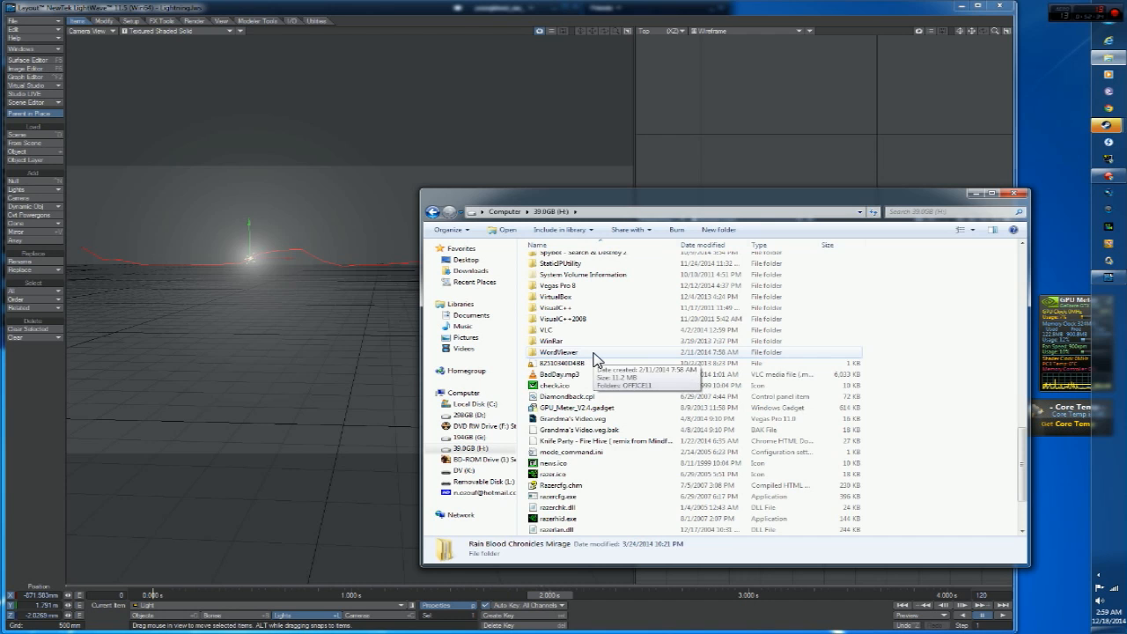
{"action": "scroll", "coordinate": [595, 359], "scroll_direction": "up", "scroll_amount": 6}
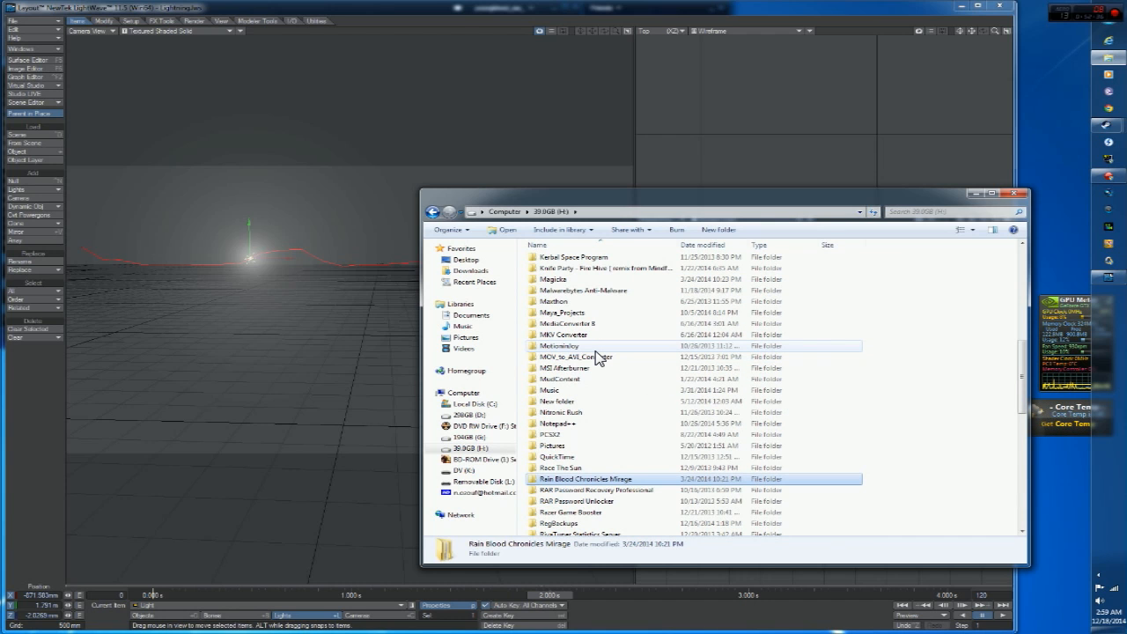
{"action": "left_click", "coordinate": [607, 401]}
{"action": "scroll", "coordinate": [625, 361], "scroll_direction": "up", "scroll_amount": 10}
{"action": "left_click", "coordinate": [634, 331]}
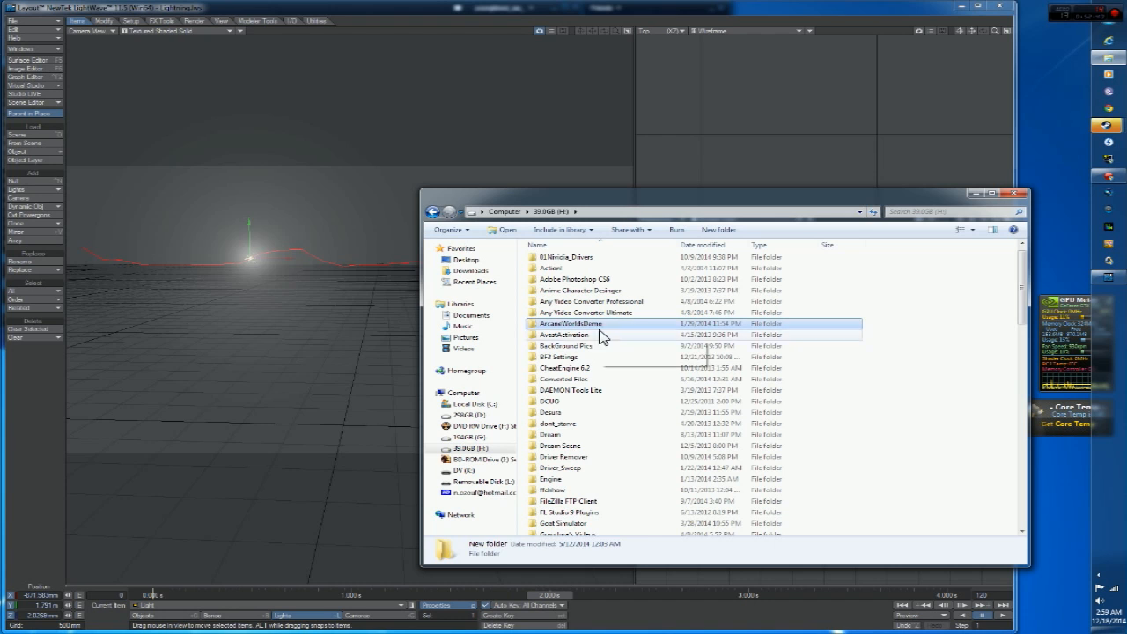
- Return to the 194GB (G:) drive and look through its full list of files and folders
{"action": "left_click", "coordinate": [432, 212]}
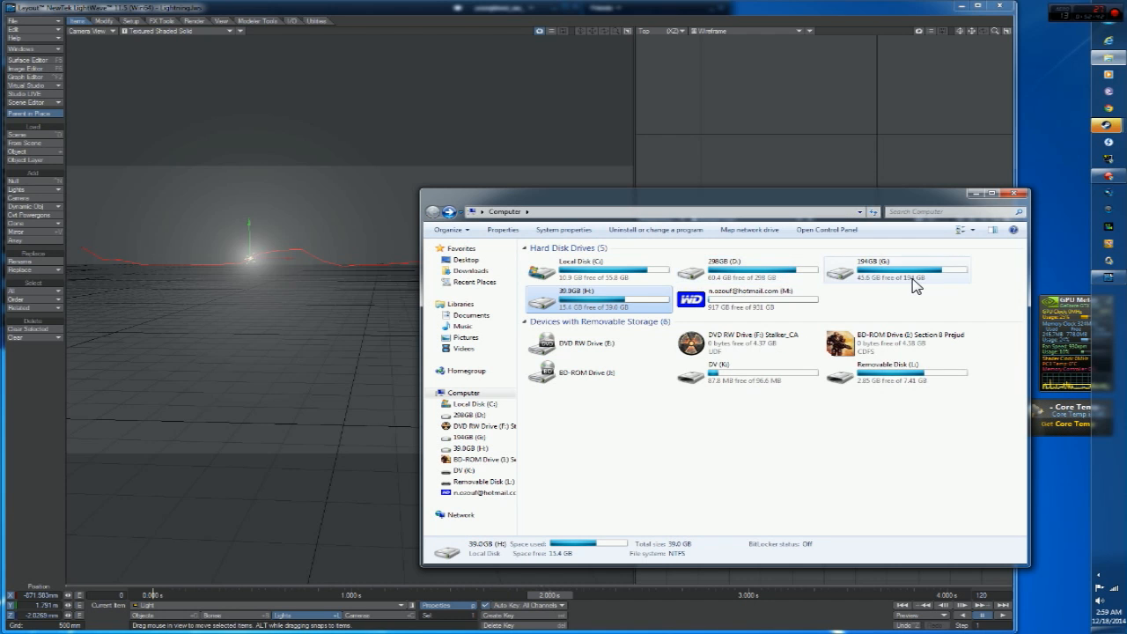
{"action": "double_click", "coordinate": [863, 280]}
{"action": "left_click", "coordinate": [614, 317]}
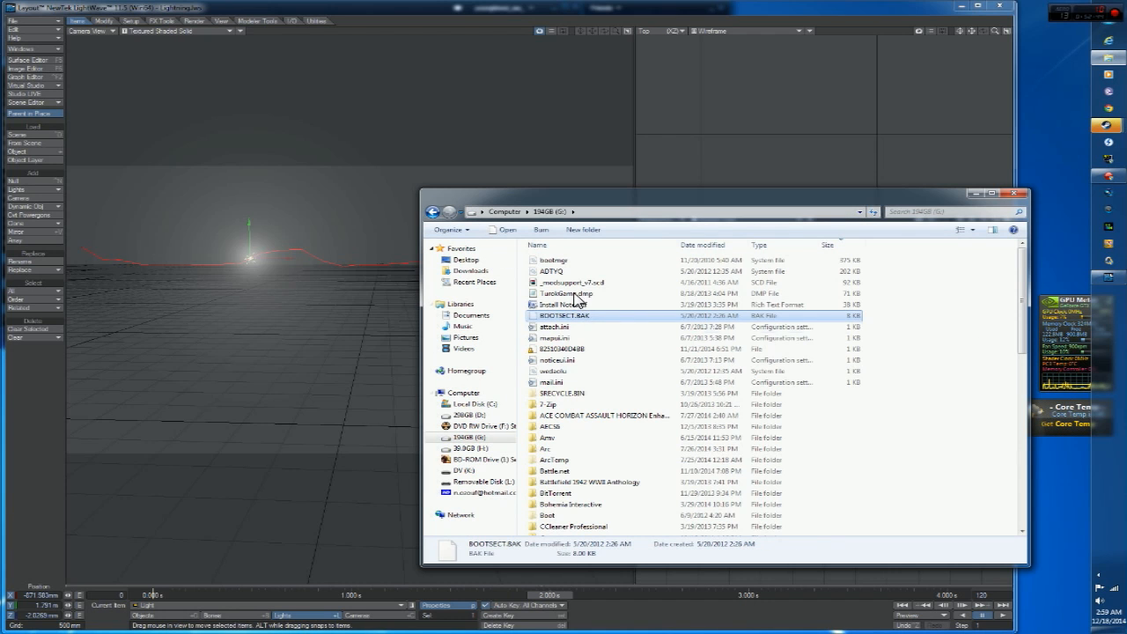
{"action": "scroll", "coordinate": [611, 333], "scroll_direction": "down", "scroll_amount": 12}
{"action": "left_click", "coordinate": [620, 339]}
{"action": "scroll", "coordinate": [619, 337], "scroll_direction": "down", "scroll_amount": 2}
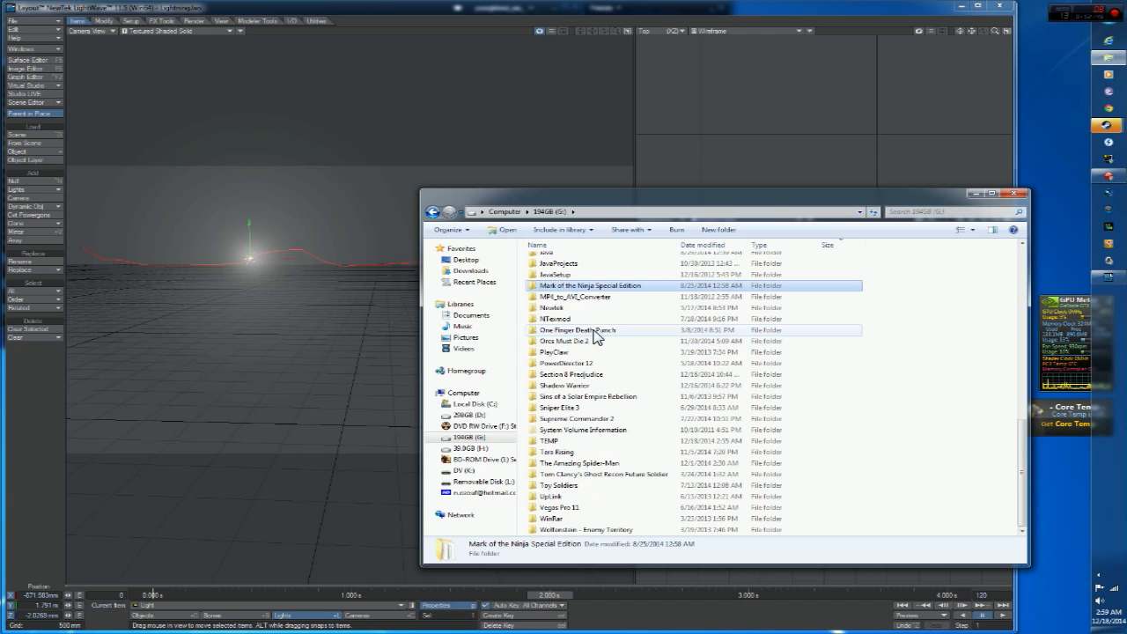
- Examine the contents of the LightwaveFiles folder on the 298GB (D:) drive and return to the drive's folder list
{"action": "left_click", "coordinate": [432, 212]}
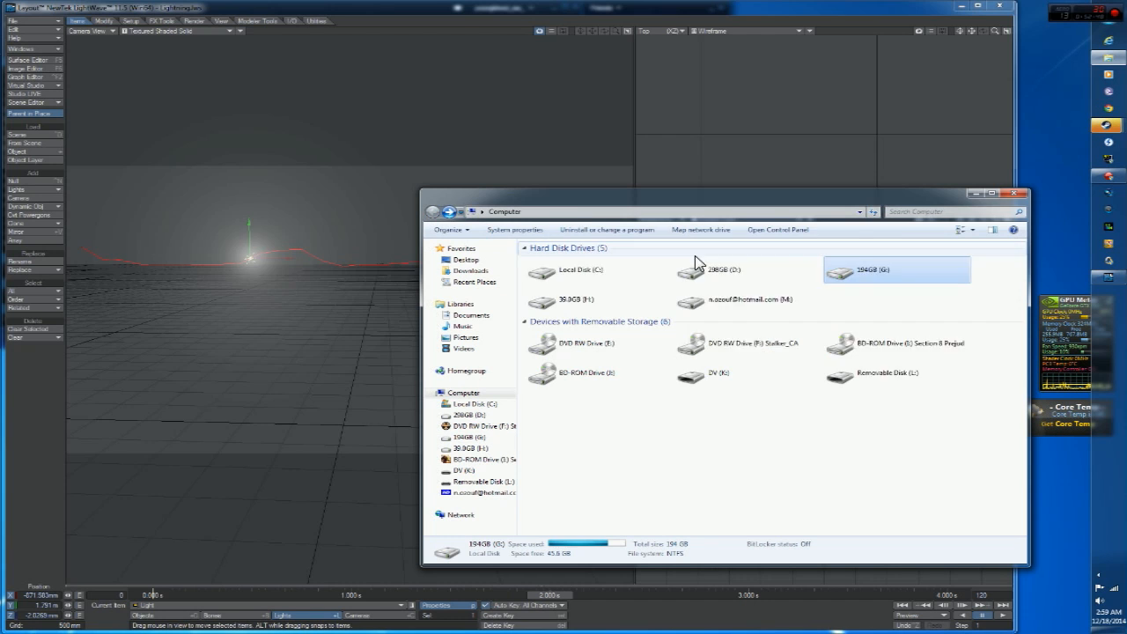
{"action": "double_click", "coordinate": [771, 265]}
{"action": "left_click", "coordinate": [610, 356]}
{"action": "key", "text": "l"}
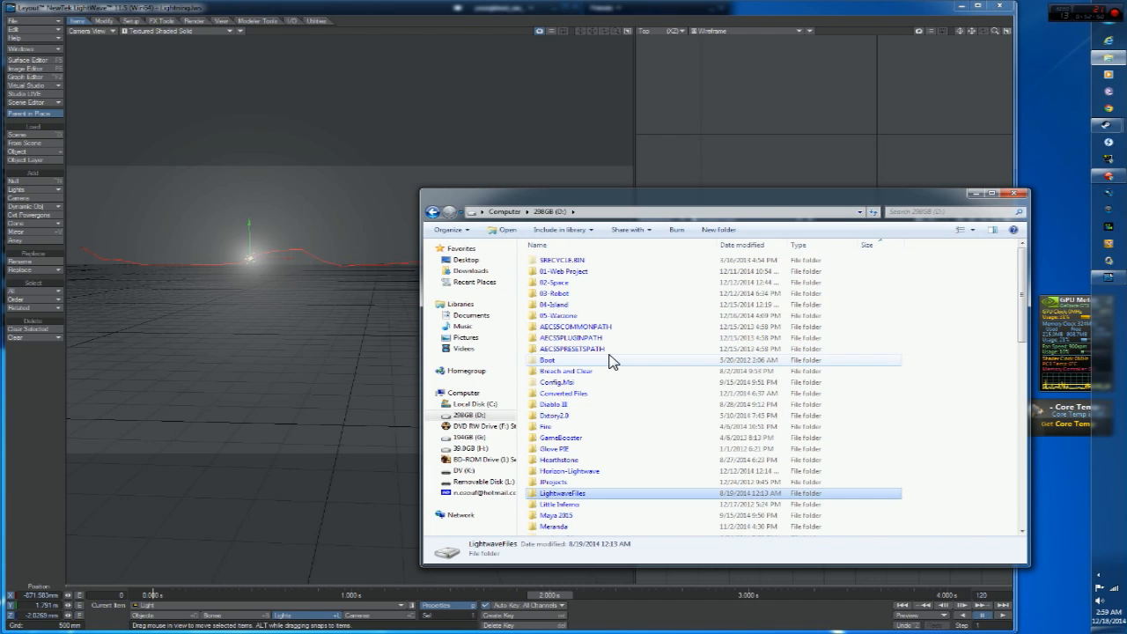
{"action": "double_click", "coordinate": [577, 495]}
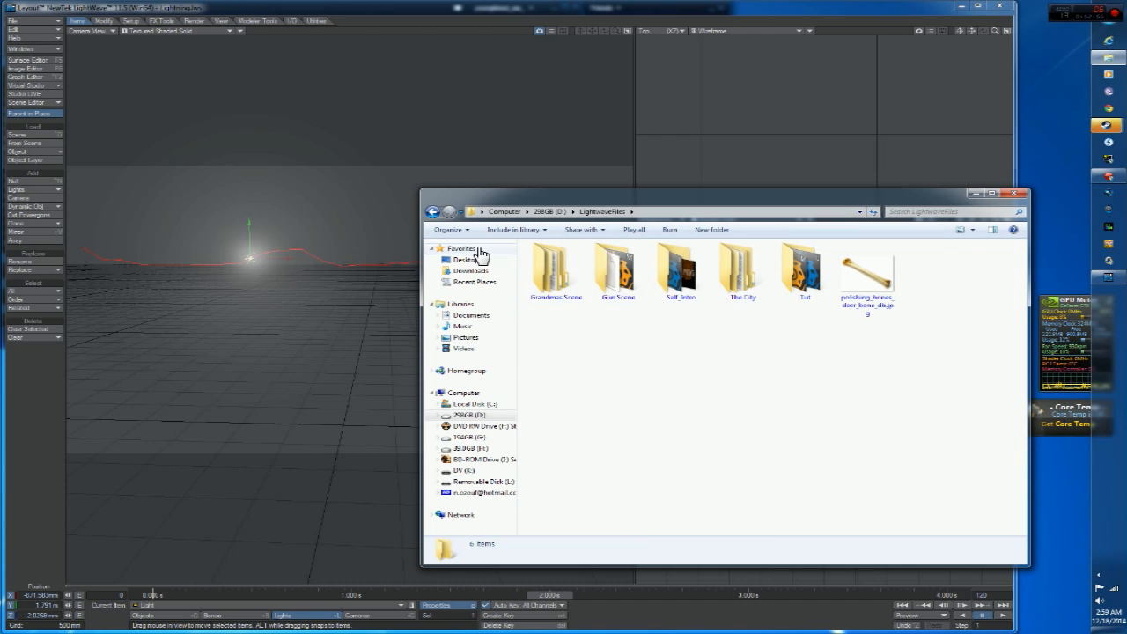
{"action": "left_click", "coordinate": [431, 212]}
- Search the whole computer for "glow" and look through the matching files
{"action": "left_click", "coordinate": [950, 212]}
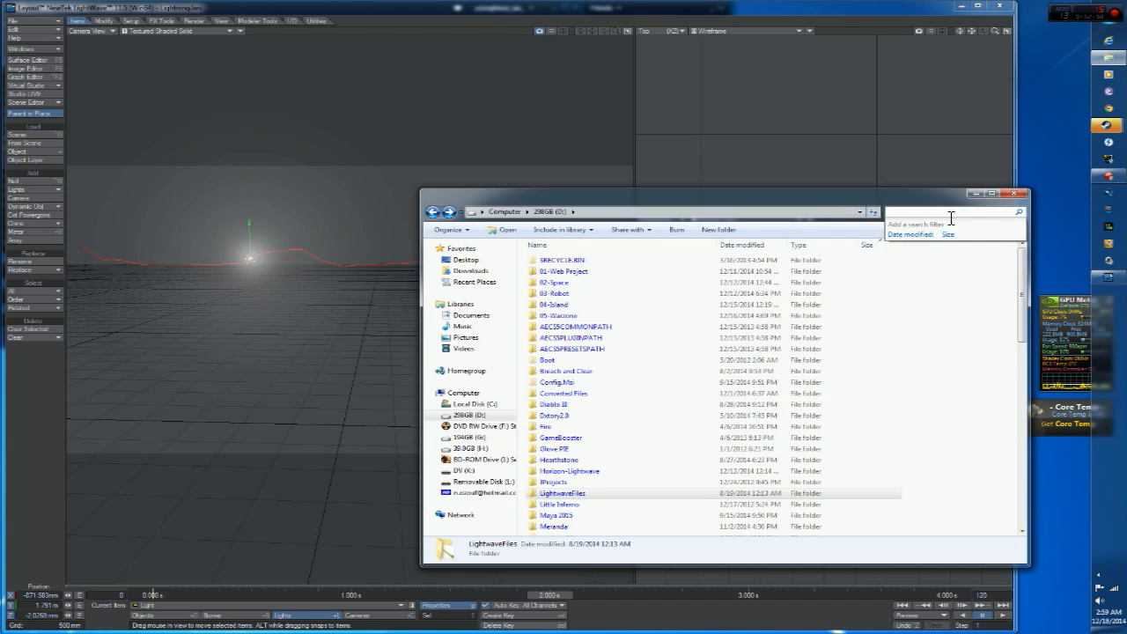
{"action": "left_click", "coordinate": [429, 212]}
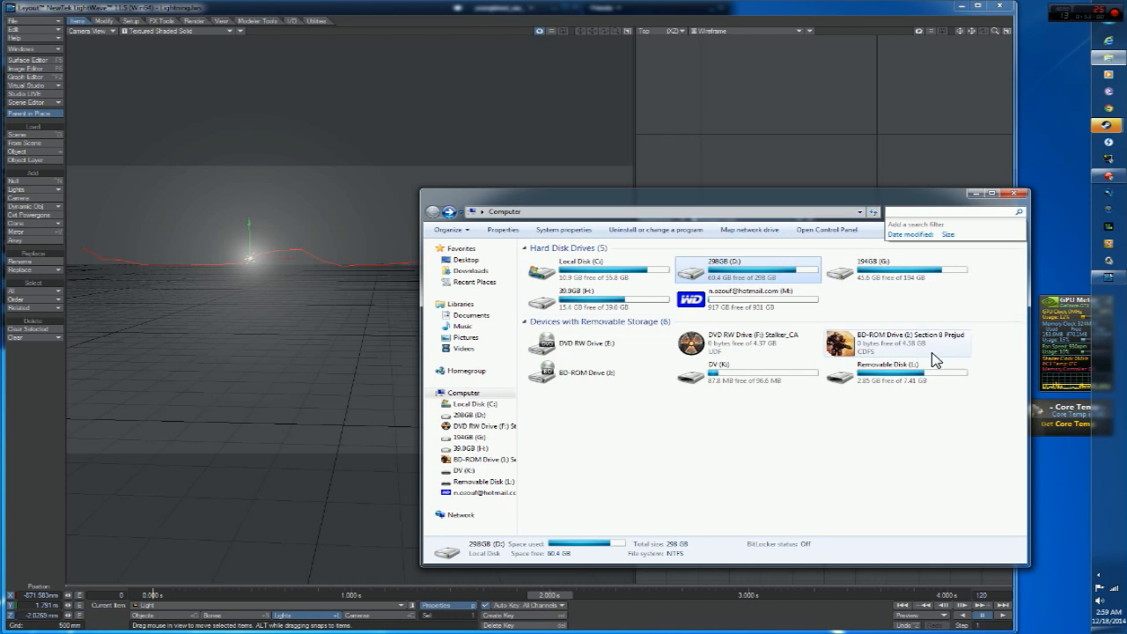
{"action": "left_click", "coordinate": [943, 212]}
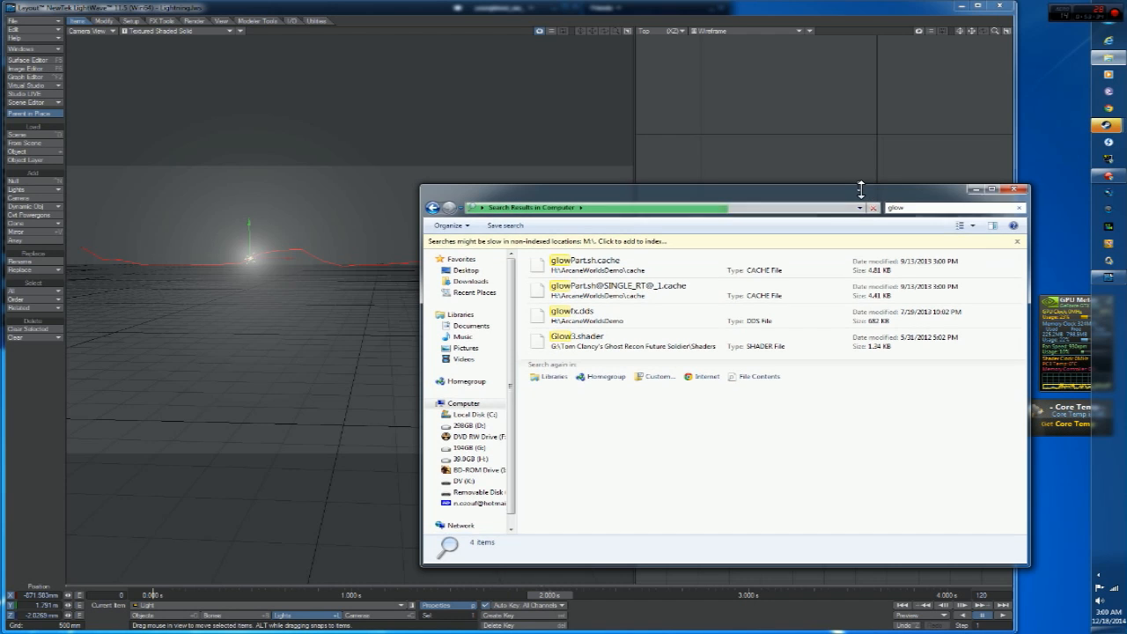
{"action": "left_click_drag", "start_coordinate": [878, 193], "coordinate": [849, 178]}
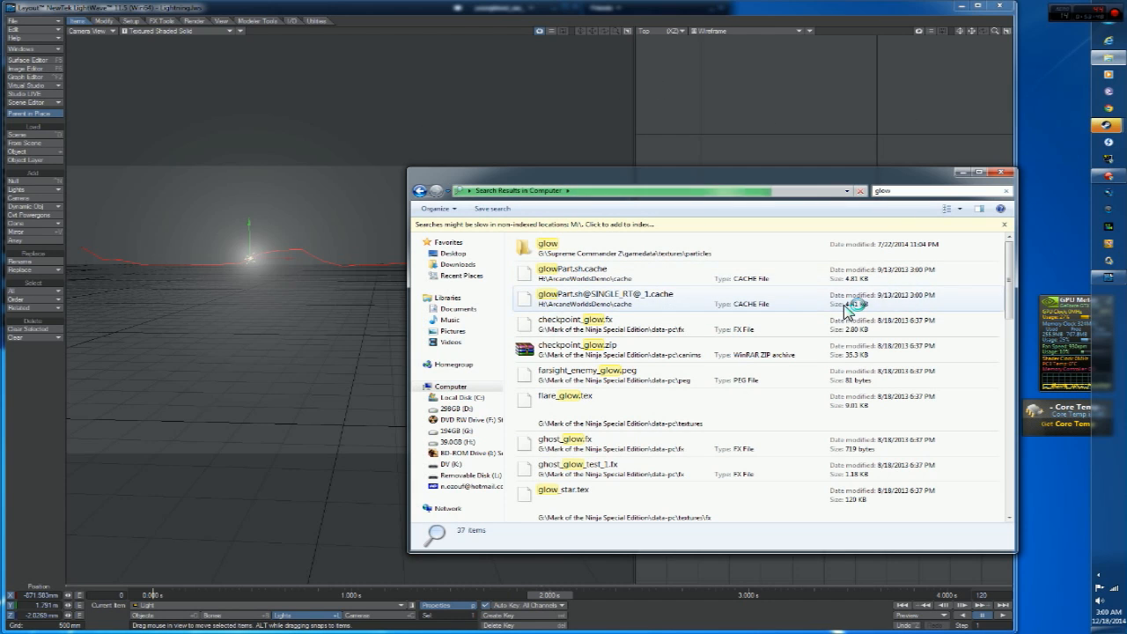
{"action": "scroll", "coordinate": [1012, 286], "scroll_direction": "down", "scroll_amount": 1}
{"action": "left_click_drag", "start_coordinate": [1013, 286], "coordinate": [1013, 472]}
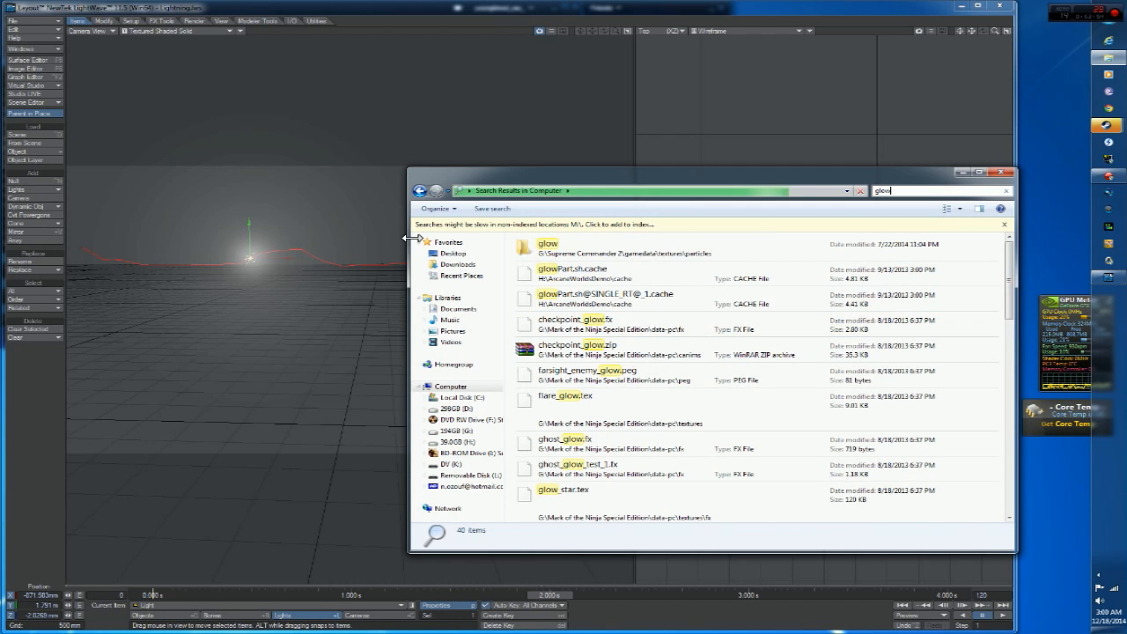
- Switch back to LightWave Layout and inspect the basic properties of the Default and Lightning surfaces in the Surface Editor
{"action": "left_click", "coordinate": [312, 10]}
{"action": "left_click", "coordinate": [28, 59]}
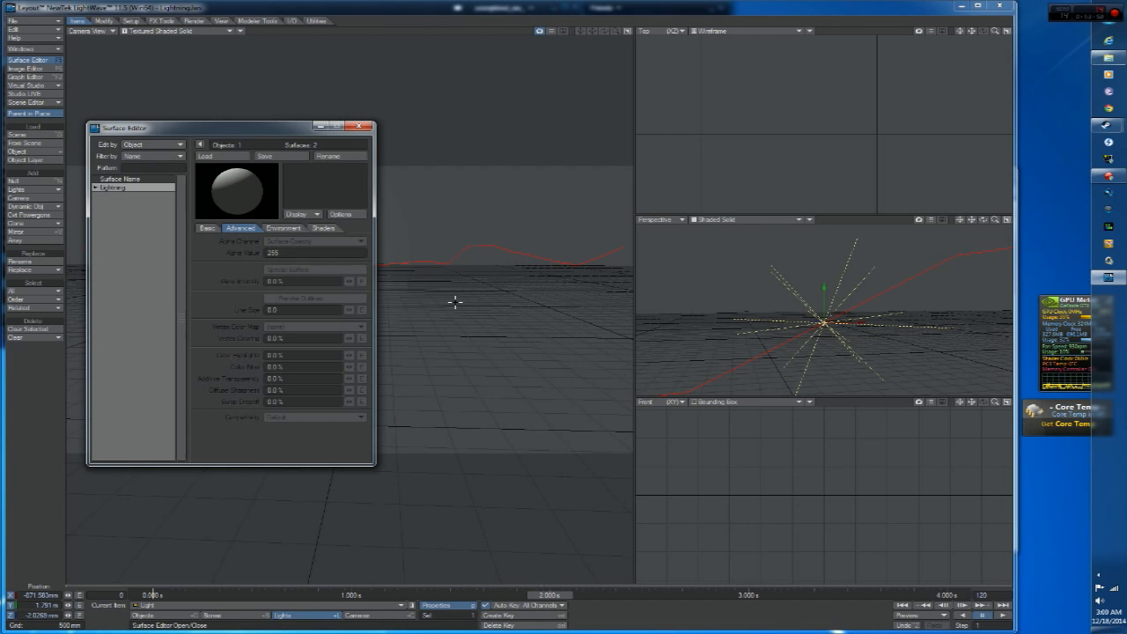
{"action": "left_click", "coordinate": [202, 228]}
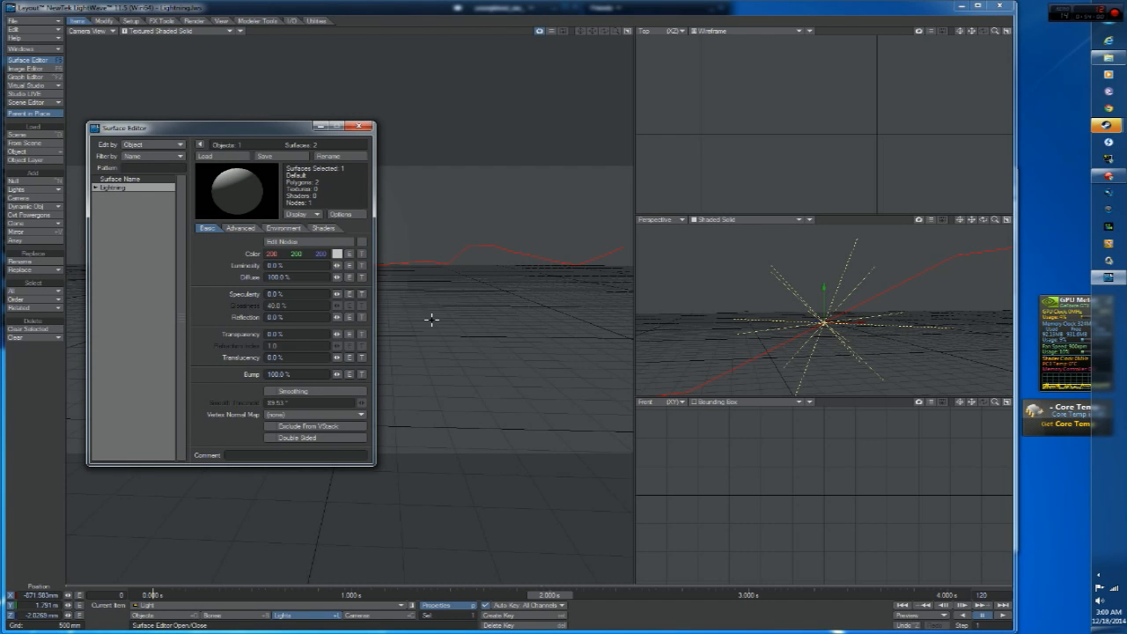
{"action": "left_click", "coordinate": [96, 188]}
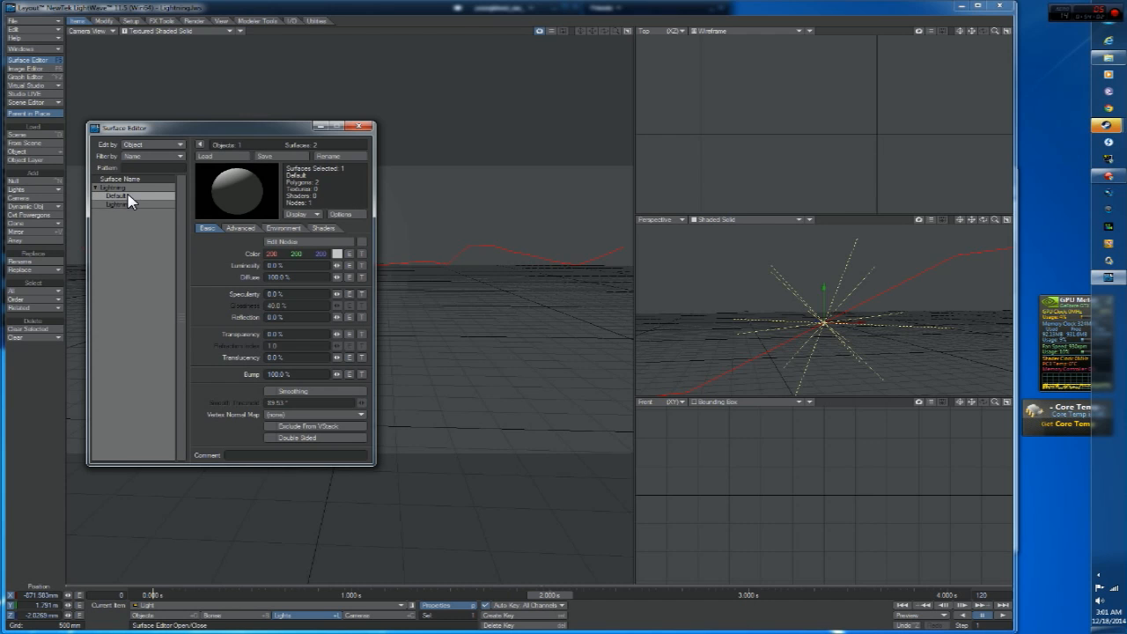
{"action": "left_click", "coordinate": [119, 204]}
{"action": "left_click", "coordinate": [363, 126]}
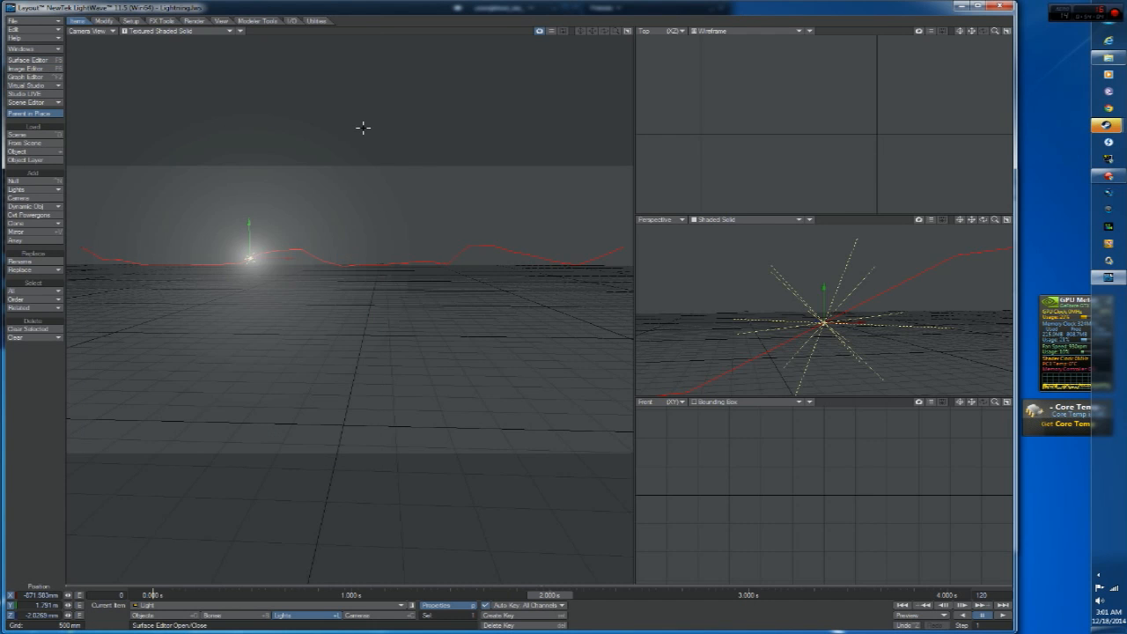
- Render the current frame and inspect the lightning bolt's glow at 400% magnification, then close the image
{"action": "key", "text": "F9"}
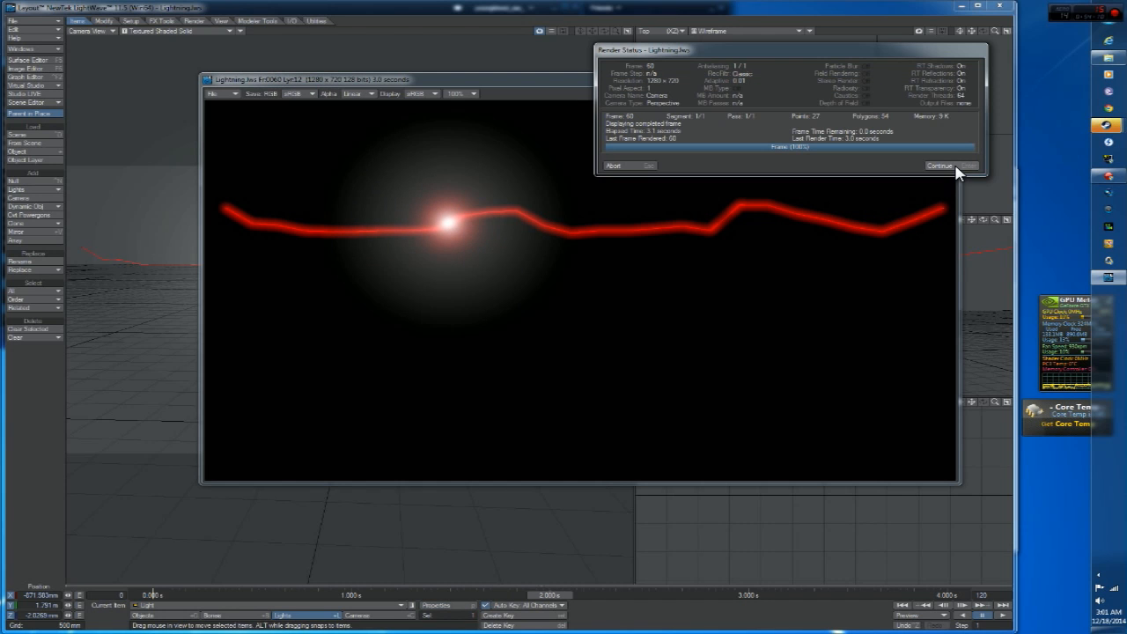
{"action": "left_click", "coordinate": [940, 165]}
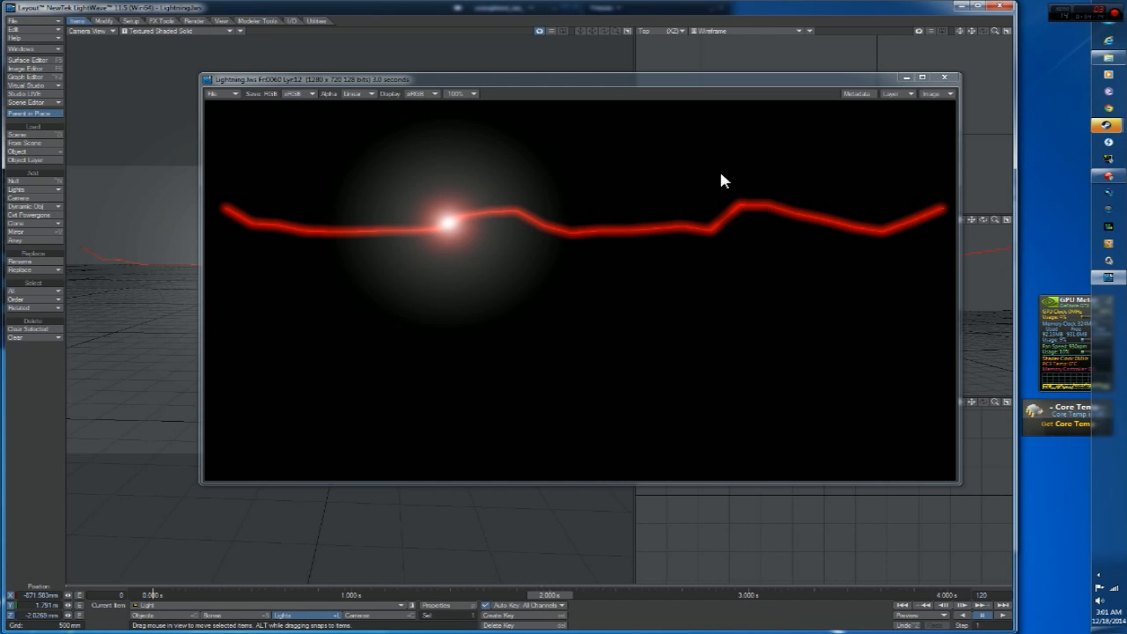
{"action": "left_click", "coordinate": [467, 94]}
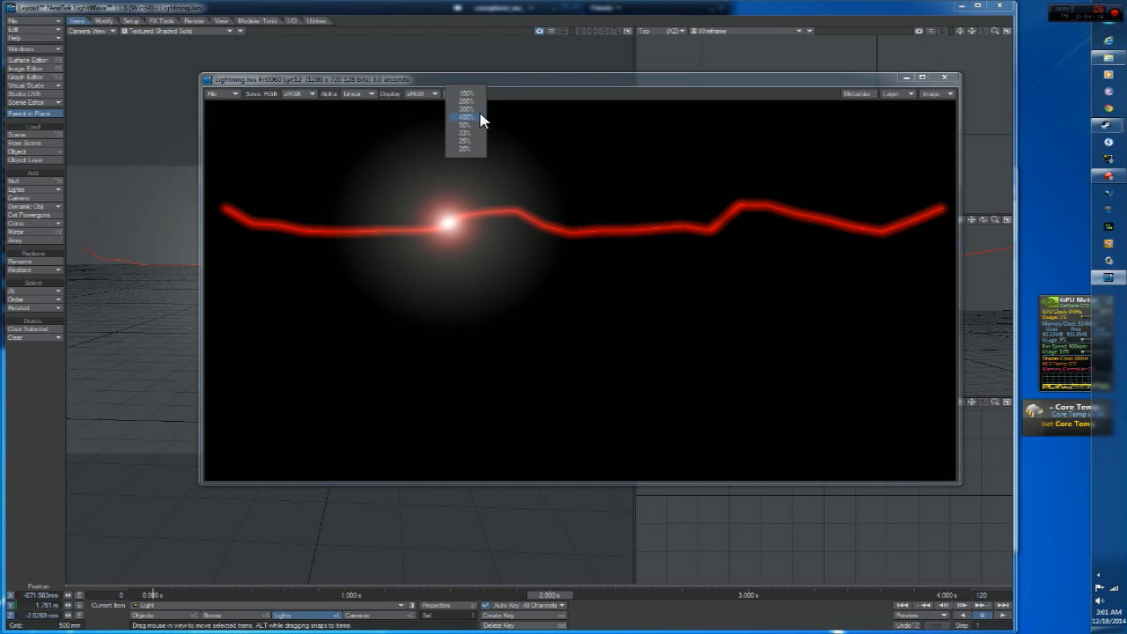
{"action": "left_click", "coordinate": [466, 117]}
{"action": "left_click_drag", "start_coordinate": [950, 267], "coordinate": [953, 197]}
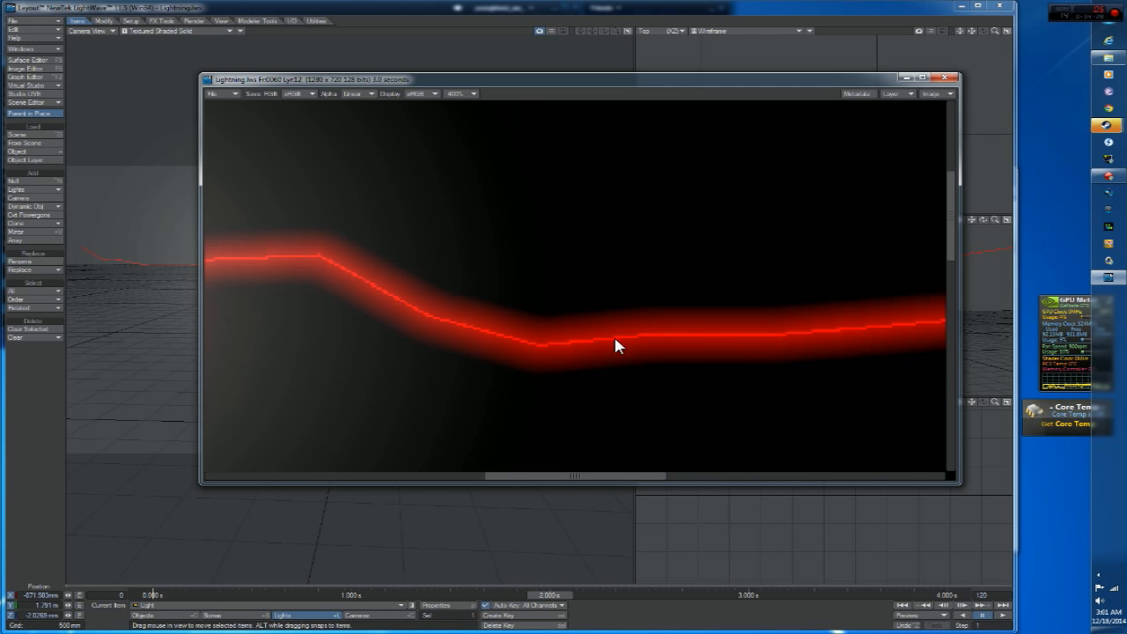
{"action": "left_click", "coordinate": [943, 77]}
- Check the Lightning surface's properties again, and examine the Render, Global Illumination and Cameras settings in Render Globals
{"action": "left_click", "coordinate": [27, 59]}
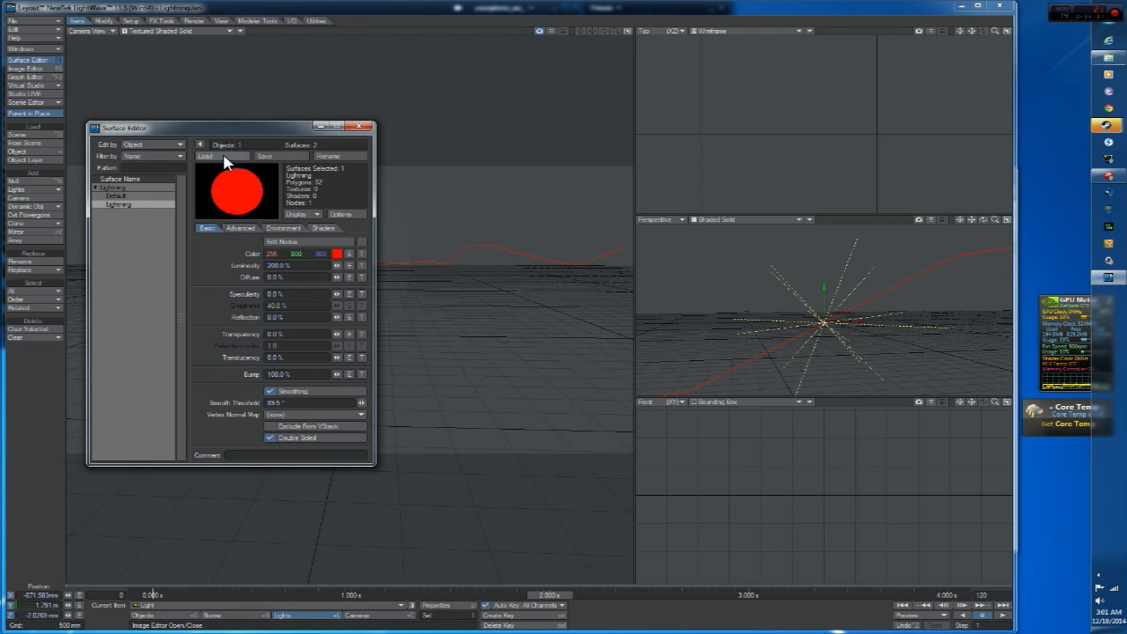
{"action": "left_click", "coordinate": [359, 126]}
{"action": "left_click", "coordinate": [39, 50]}
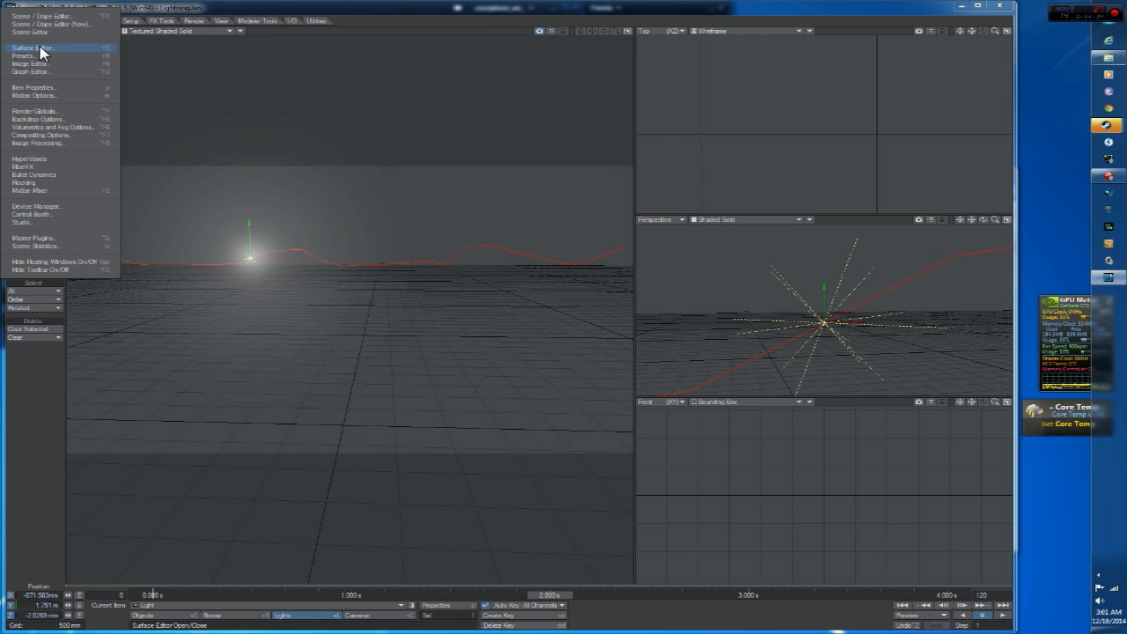
{"action": "left_click", "coordinate": [56, 114]}
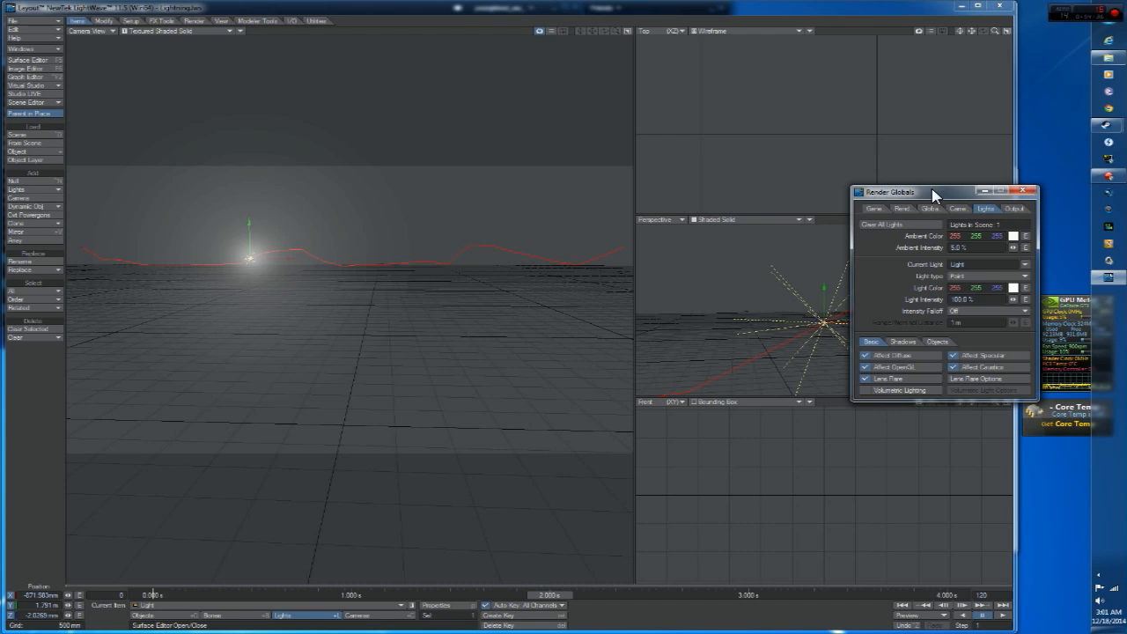
{"action": "left_click_drag", "start_coordinate": [930, 193], "coordinate": [775, 182]}
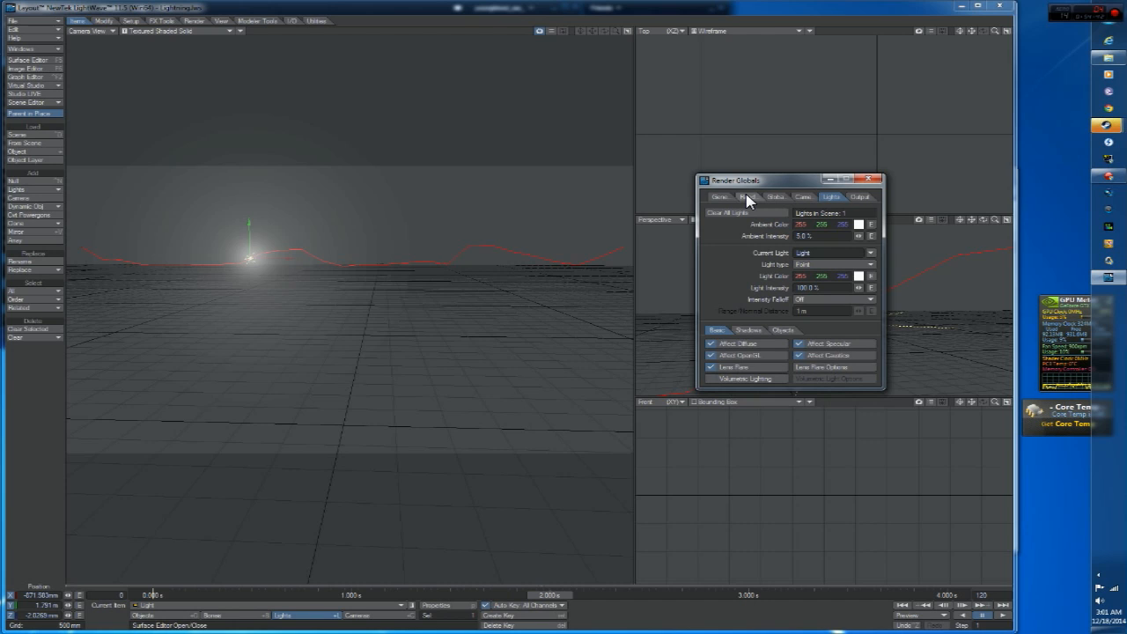
{"action": "left_click", "coordinate": [747, 200]}
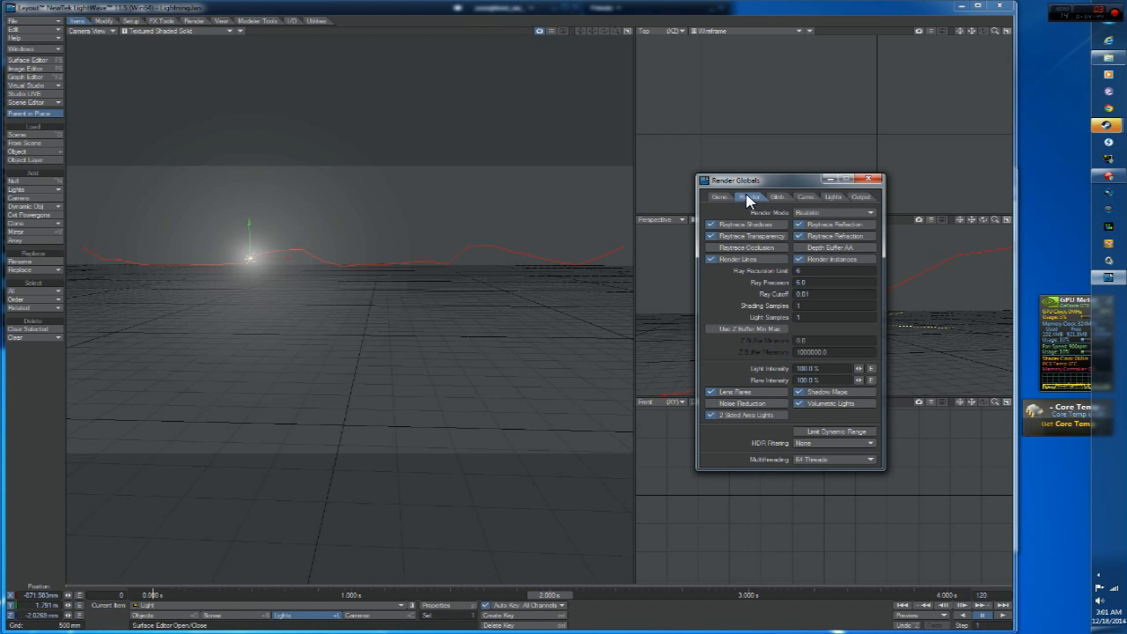
{"action": "left_click", "coordinate": [779, 202]}
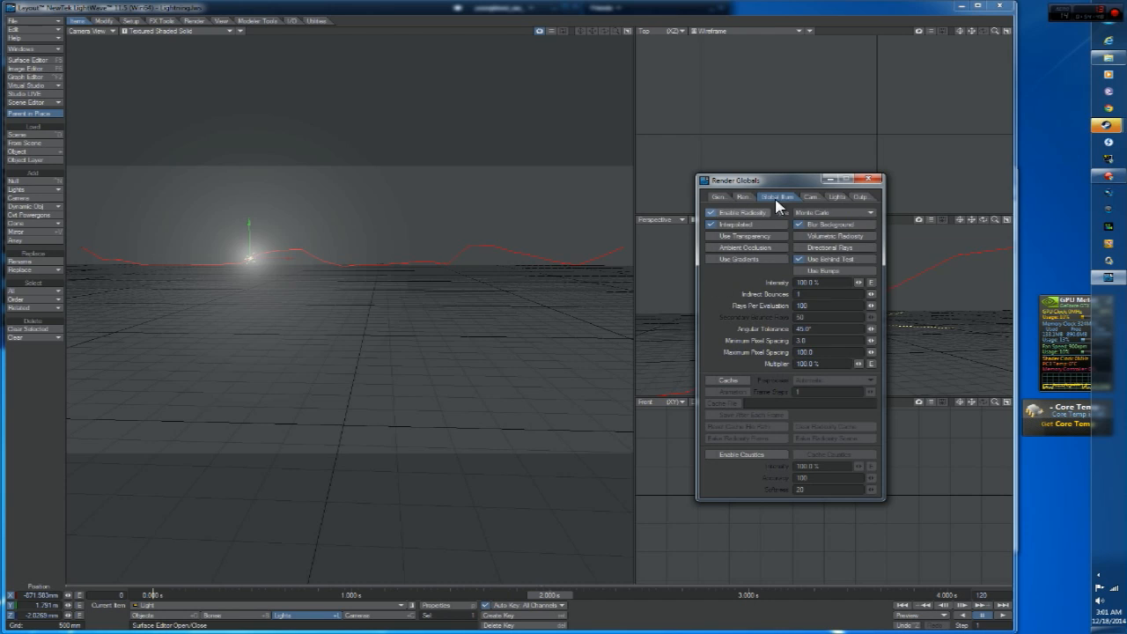
{"action": "left_click", "coordinate": [812, 198]}
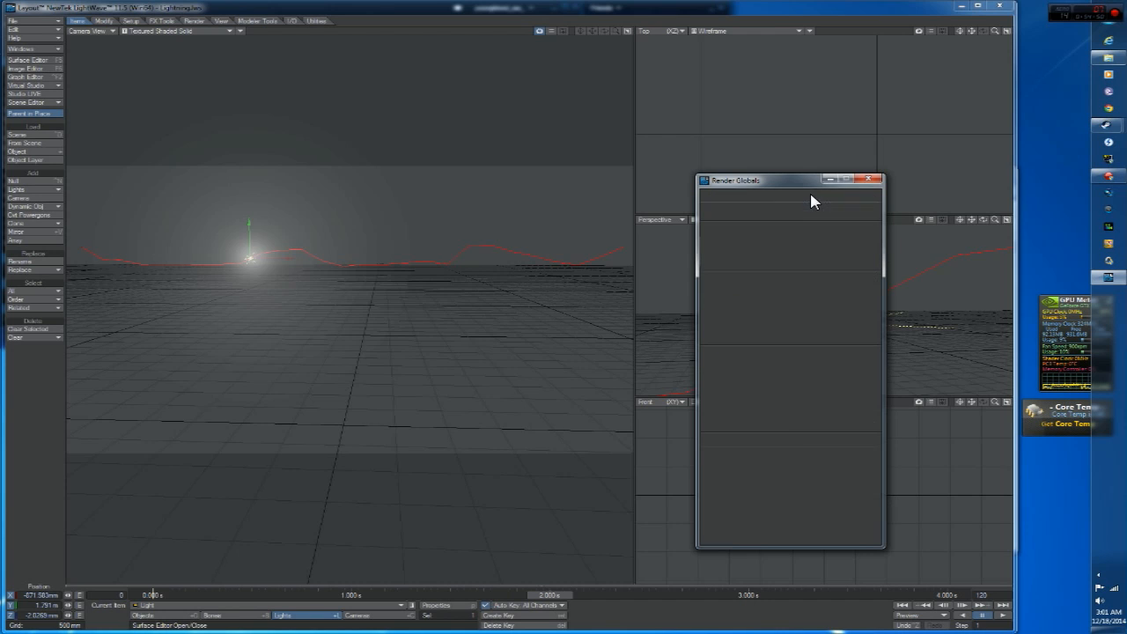
{"action": "left_click", "coordinate": [783, 200]}
{"action": "left_click", "coordinate": [832, 223]}
{"action": "left_click", "coordinate": [832, 258]}
{"action": "left_click", "coordinate": [812, 197]}
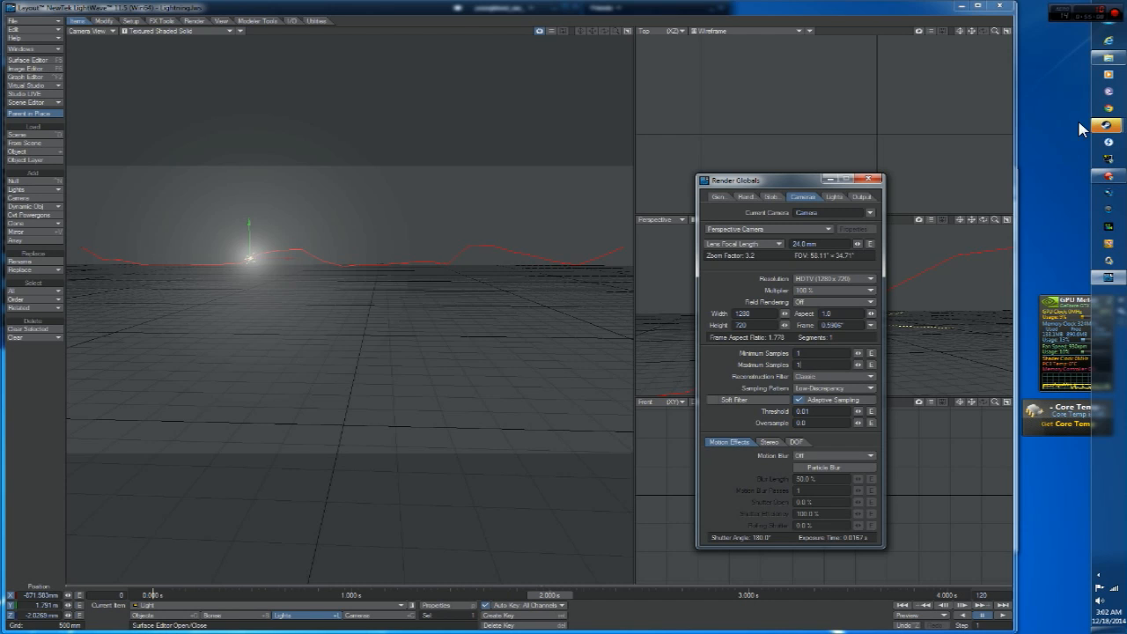
- Switch to the Windows Explorer search results for "glow" and look through the full list of matching files
{"action": "left_click", "coordinate": [1108, 57]}
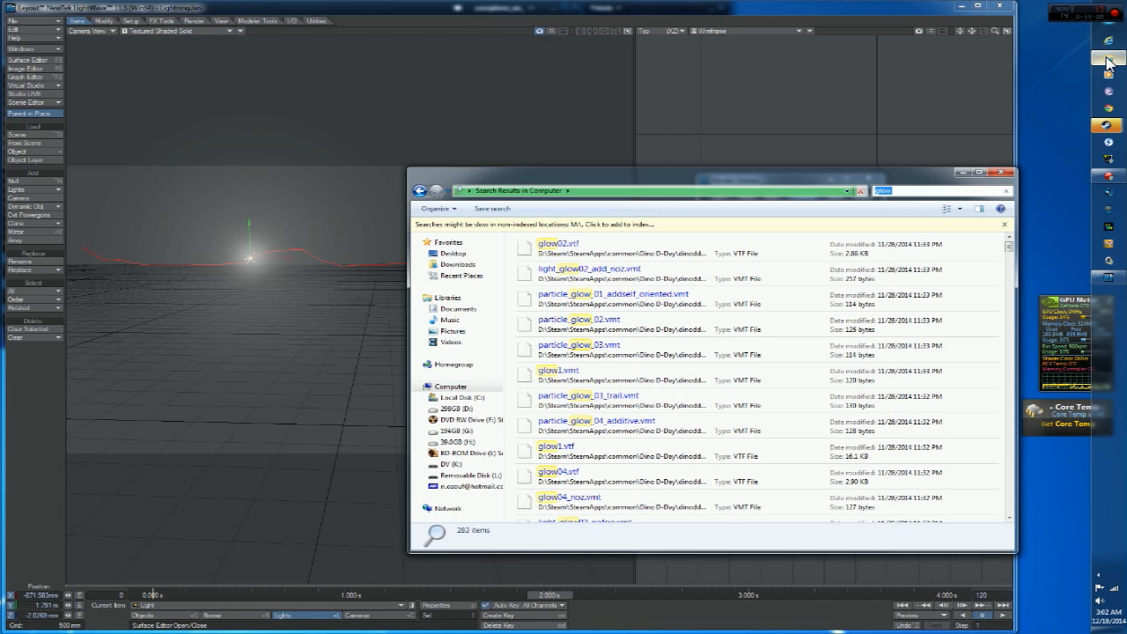
{"action": "left_click", "coordinate": [789, 346]}
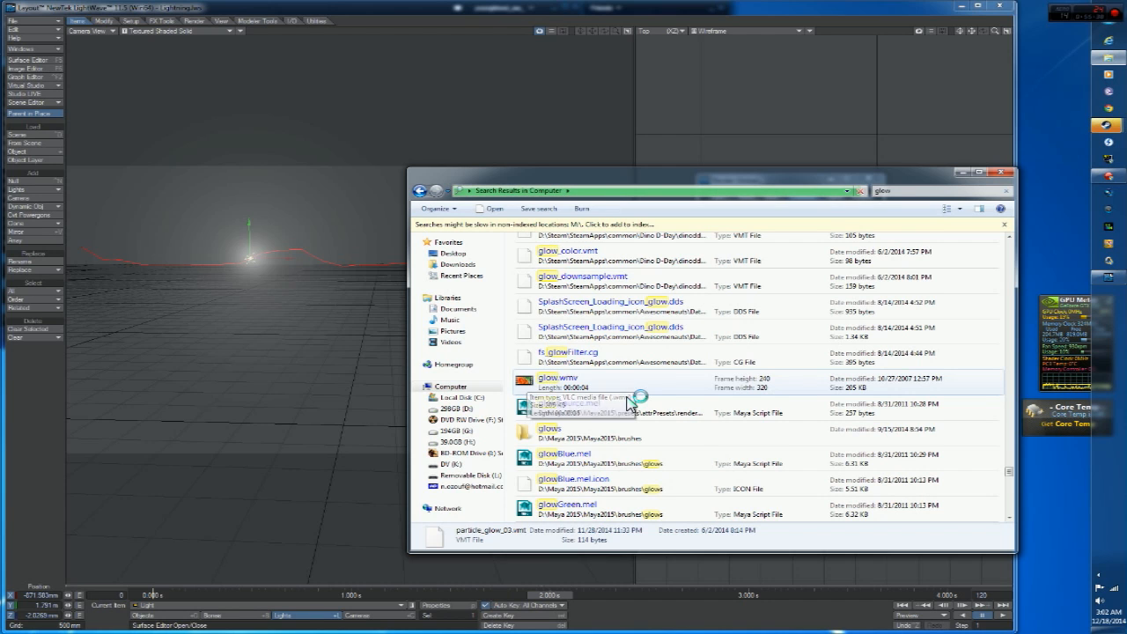
{"action": "scroll", "coordinate": [621, 406], "scroll_direction": "down", "scroll_amount": 4}
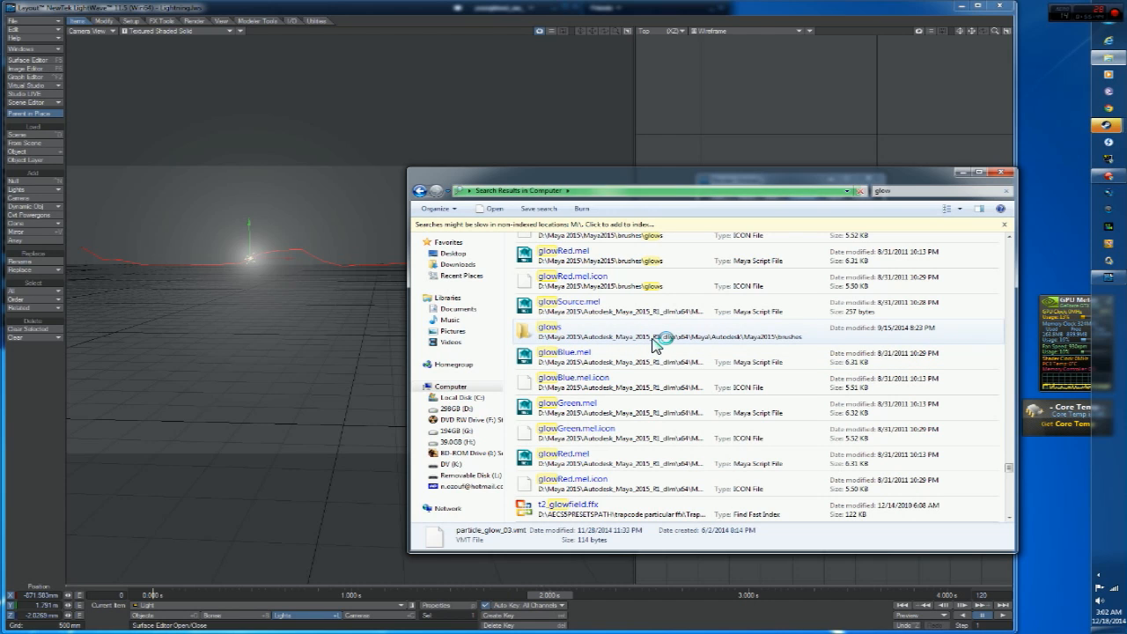
{"action": "scroll", "coordinate": [607, 339], "scroll_direction": "down", "scroll_amount": 5}
{"action": "scroll", "coordinate": [607, 334], "scroll_direction": "down", "scroll_amount": 8}
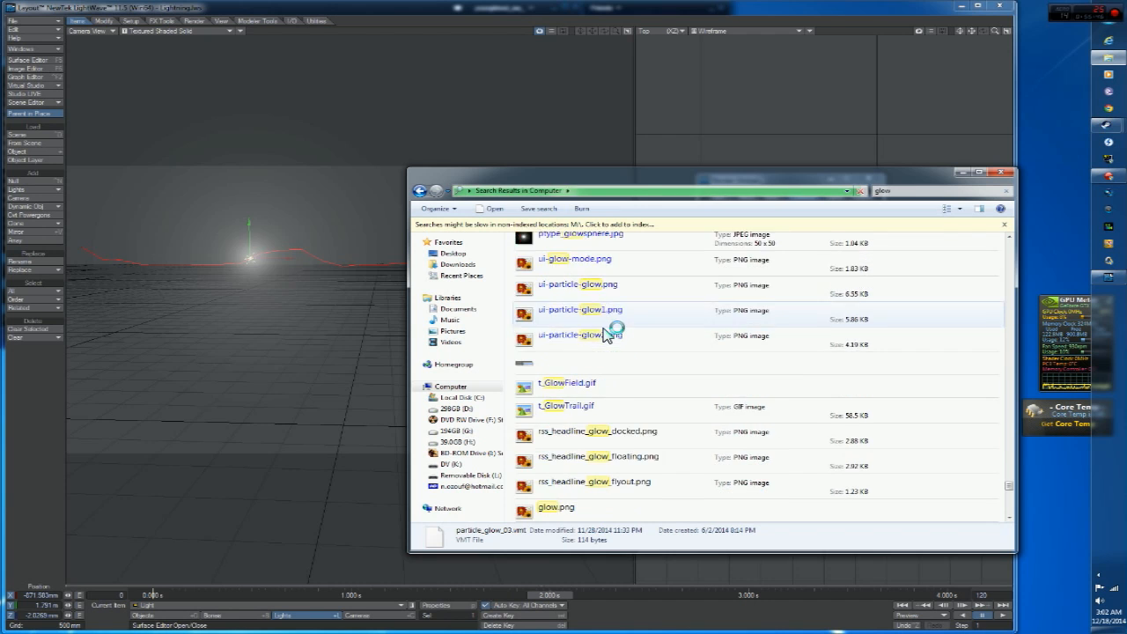
{"action": "scroll", "coordinate": [609, 333], "scroll_direction": "down", "scroll_amount": 2}
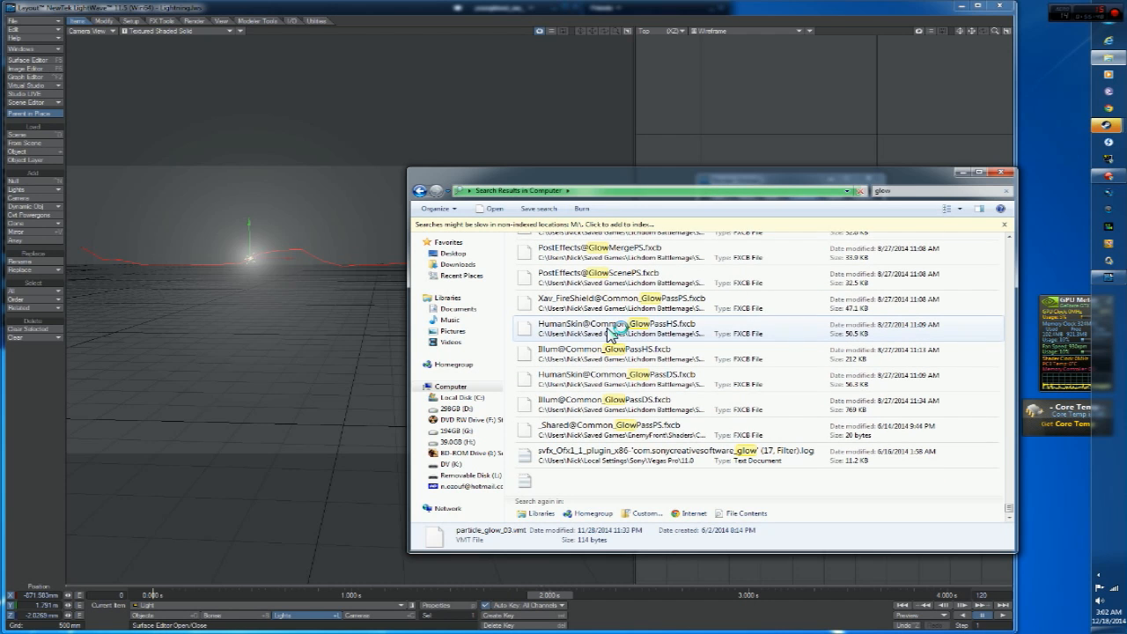
{"action": "scroll", "coordinate": [672, 389], "scroll_direction": "down", "scroll_amount": 1}
{"action": "scroll", "coordinate": [672, 391], "scroll_direction": "up", "scroll_amount": 8}
{"action": "scroll", "coordinate": [671, 389], "scroll_direction": "up", "scroll_amount": 10}
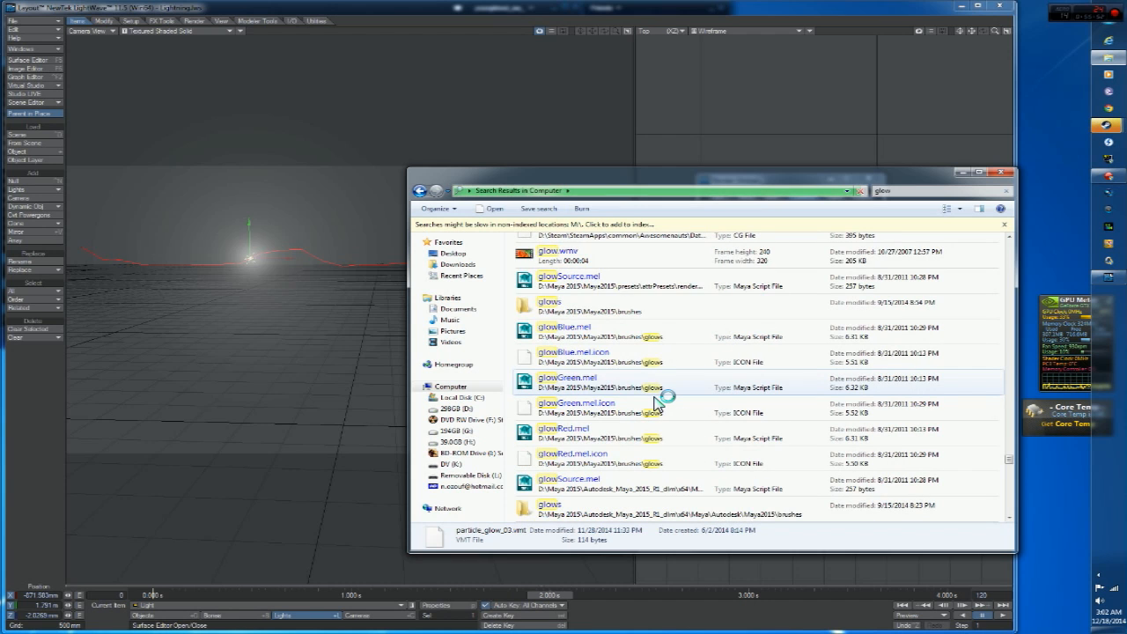
{"action": "scroll", "coordinate": [656, 403], "scroll_direction": "down", "scroll_amount": 2}
{"action": "scroll", "coordinate": [602, 375], "scroll_direction": "up", "scroll_amount": 12}
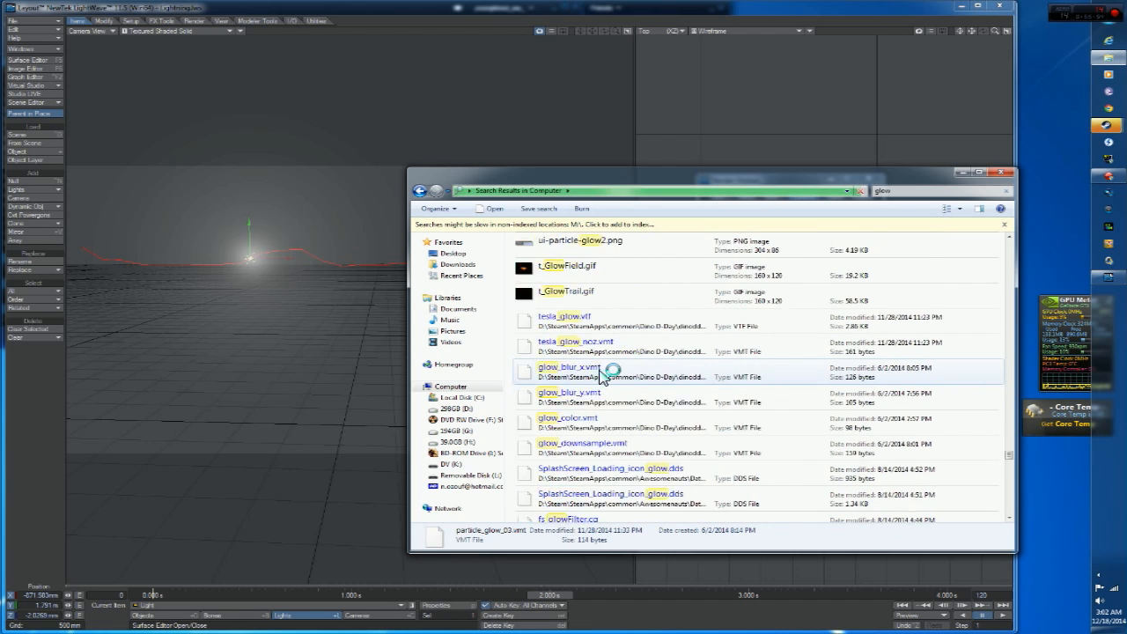
{"action": "scroll", "coordinate": [621, 398], "scroll_direction": "up", "scroll_amount": 10}
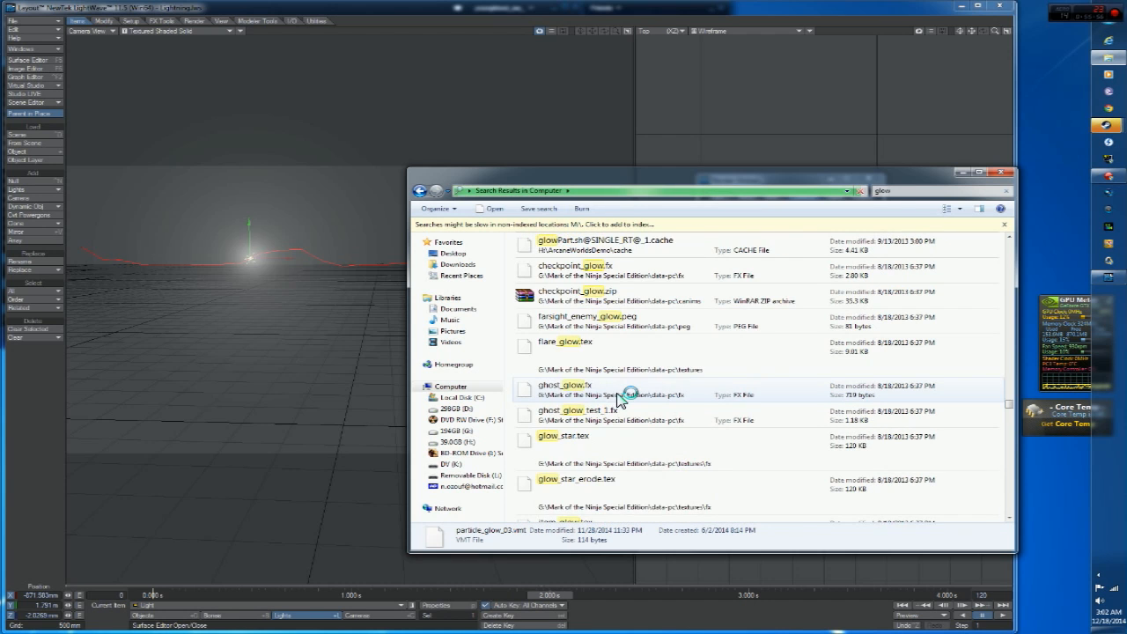
{"action": "scroll", "coordinate": [621, 398], "scroll_direction": "up", "scroll_amount": 8}
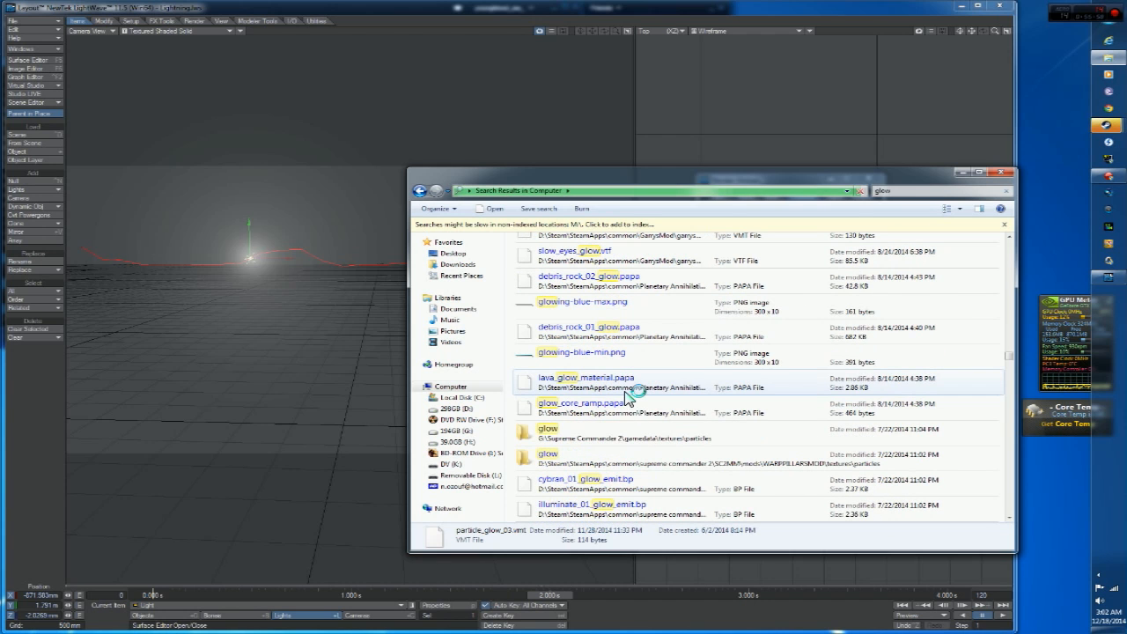
{"action": "scroll", "coordinate": [665, 440], "scroll_direction": "up", "scroll_amount": 10}
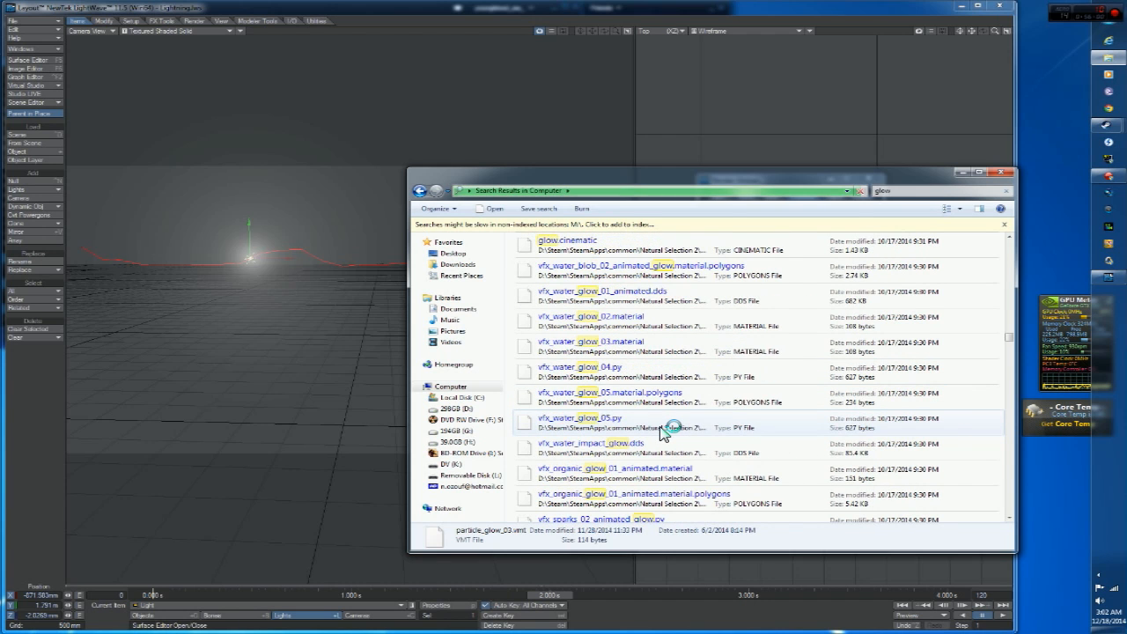
{"action": "scroll", "coordinate": [665, 430], "scroll_direction": "up", "scroll_amount": 3}
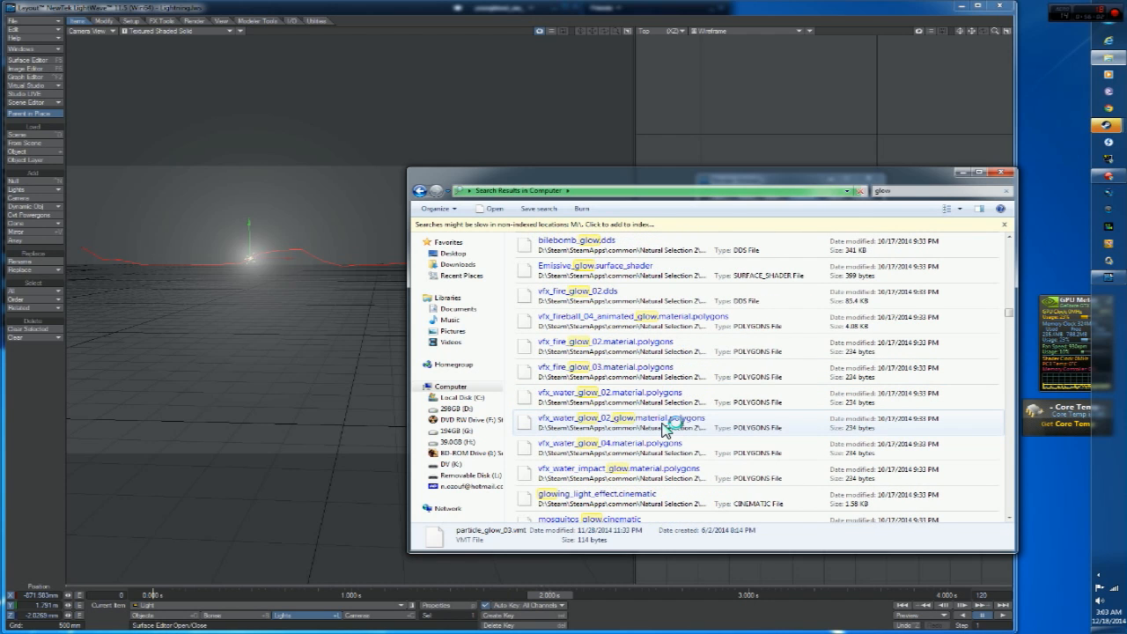
{"action": "scroll", "coordinate": [665, 429], "scroll_direction": "up", "scroll_amount": 10}
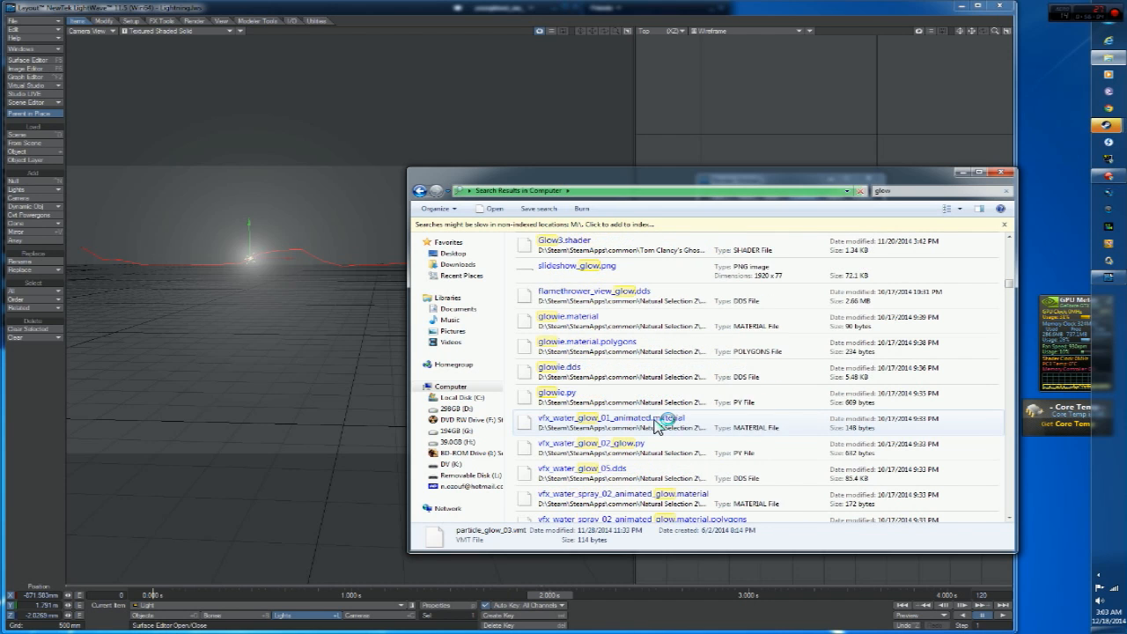
{"action": "scroll", "coordinate": [656, 425], "scroll_direction": "up", "scroll_amount": 5}
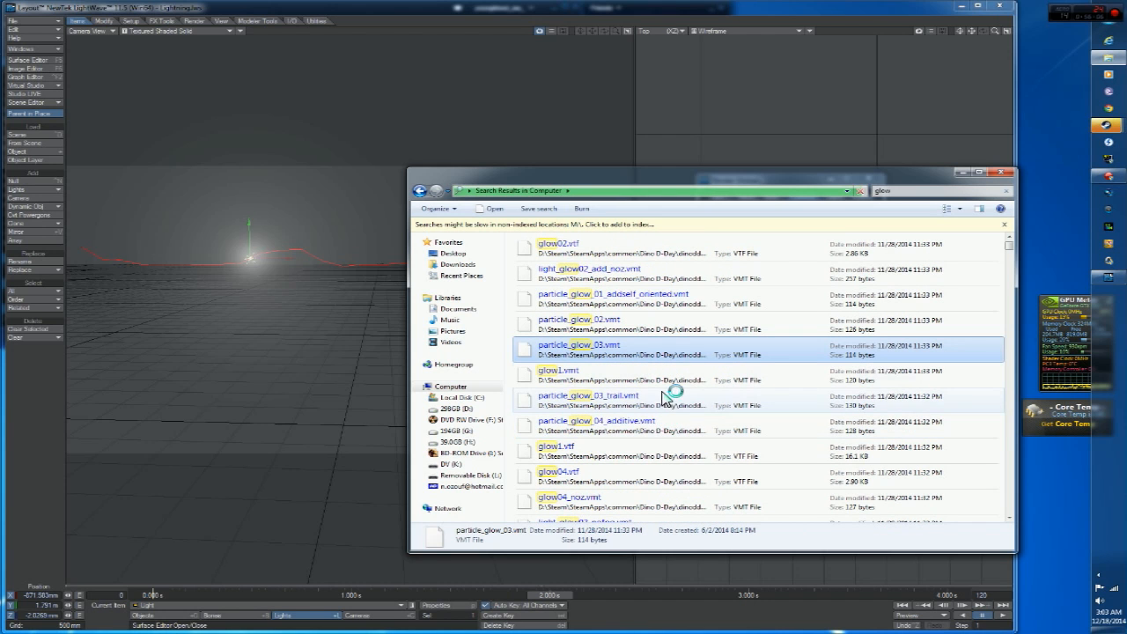
- Find the glow.wmv video among the search results and select it to view its file details
{"action": "scroll", "coordinate": [669, 370], "scroll_direction": "down", "scroll_amount": 12}
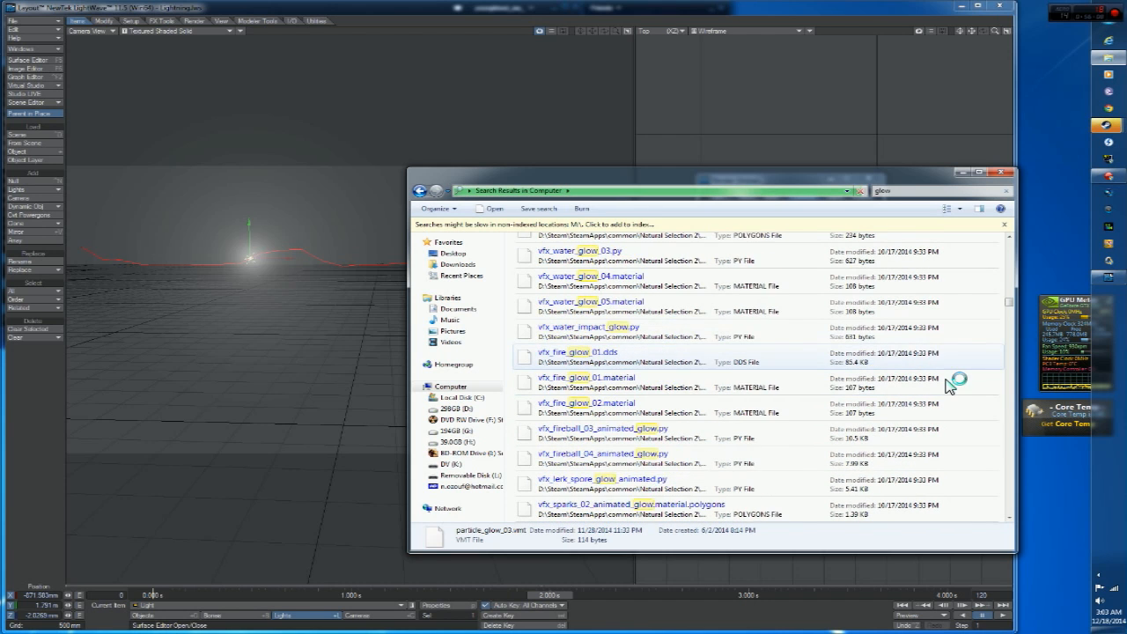
{"action": "scroll", "coordinate": [780, 411], "scroll_direction": "down", "scroll_amount": 10}
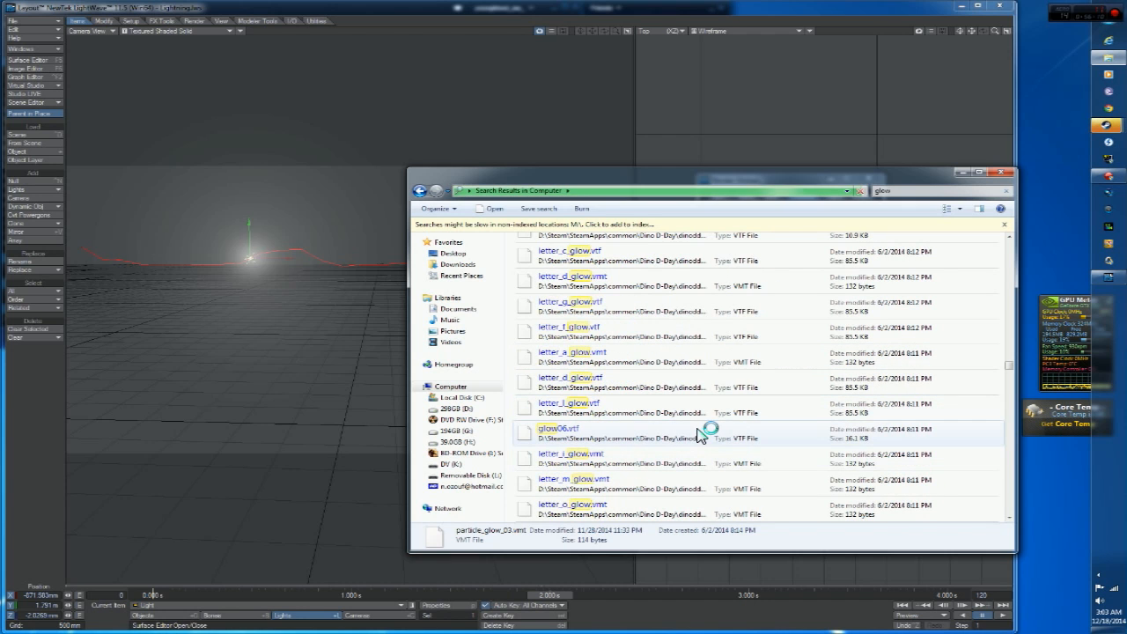
{"action": "scroll", "coordinate": [691, 412], "scroll_direction": "down", "scroll_amount": 10}
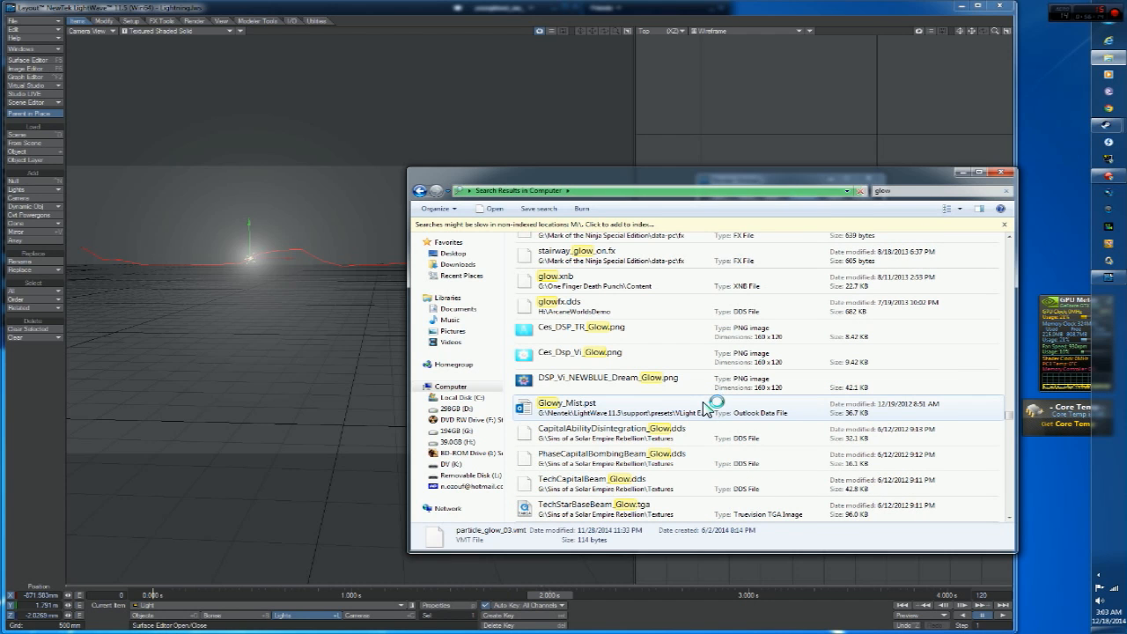
{"action": "scroll", "coordinate": [704, 403], "scroll_direction": "down", "scroll_amount": 4}
{"action": "scroll", "coordinate": [703, 411], "scroll_direction": "down", "scroll_amount": 3}
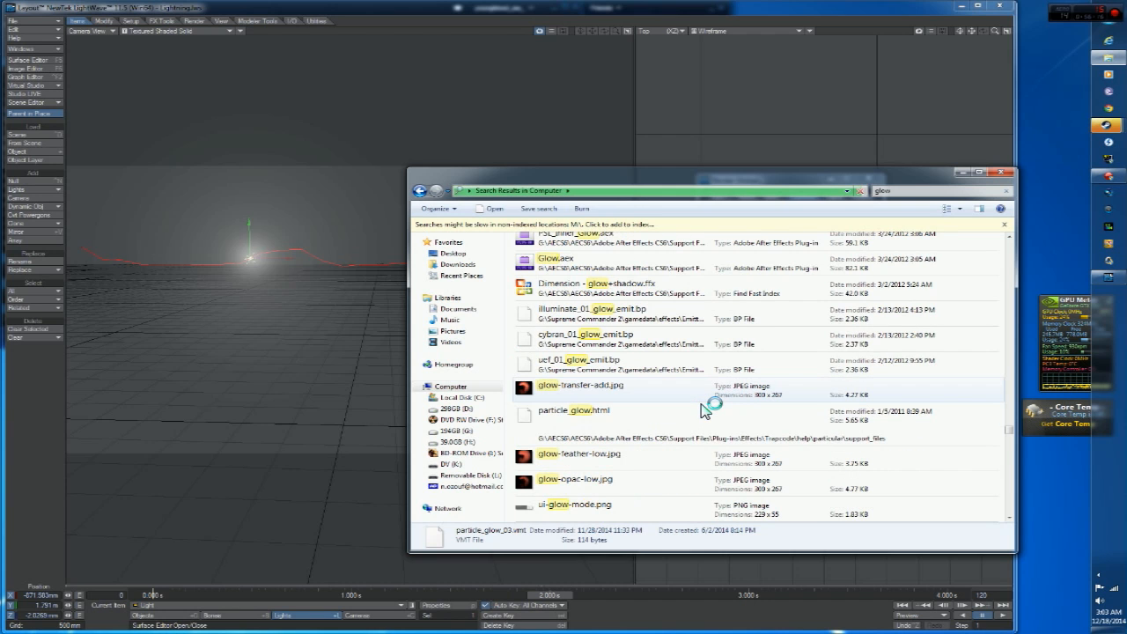
{"action": "scroll", "coordinate": [705, 410], "scroll_direction": "down", "scroll_amount": 2}
{"action": "scroll", "coordinate": [704, 405], "scroll_direction": "down", "scroll_amount": 6}
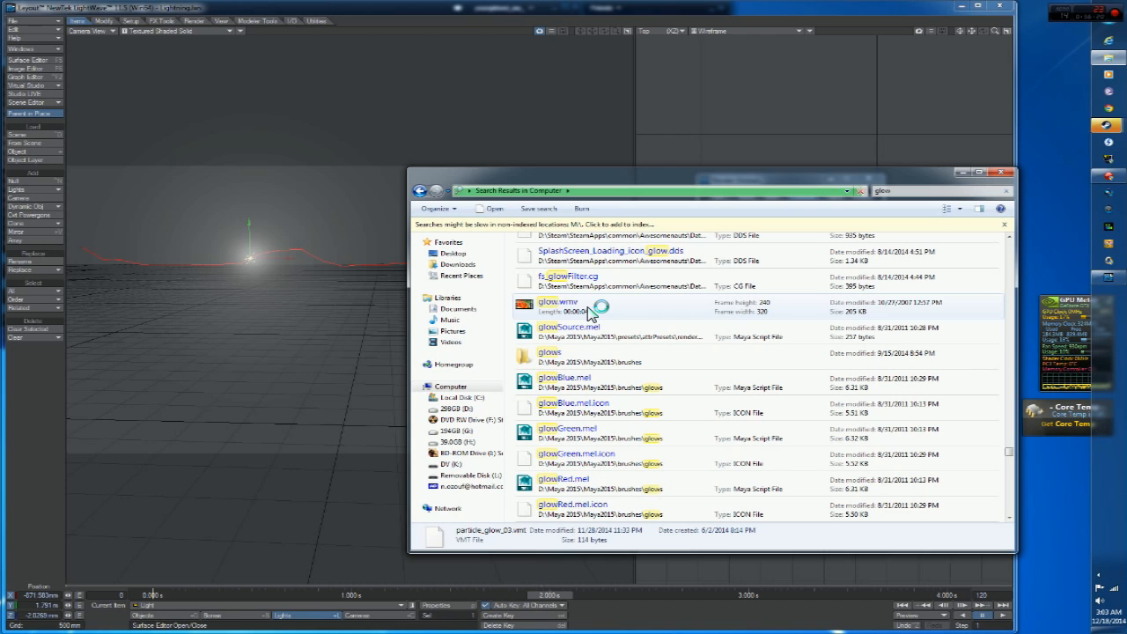
{"action": "left_click", "coordinate": [589, 314]}
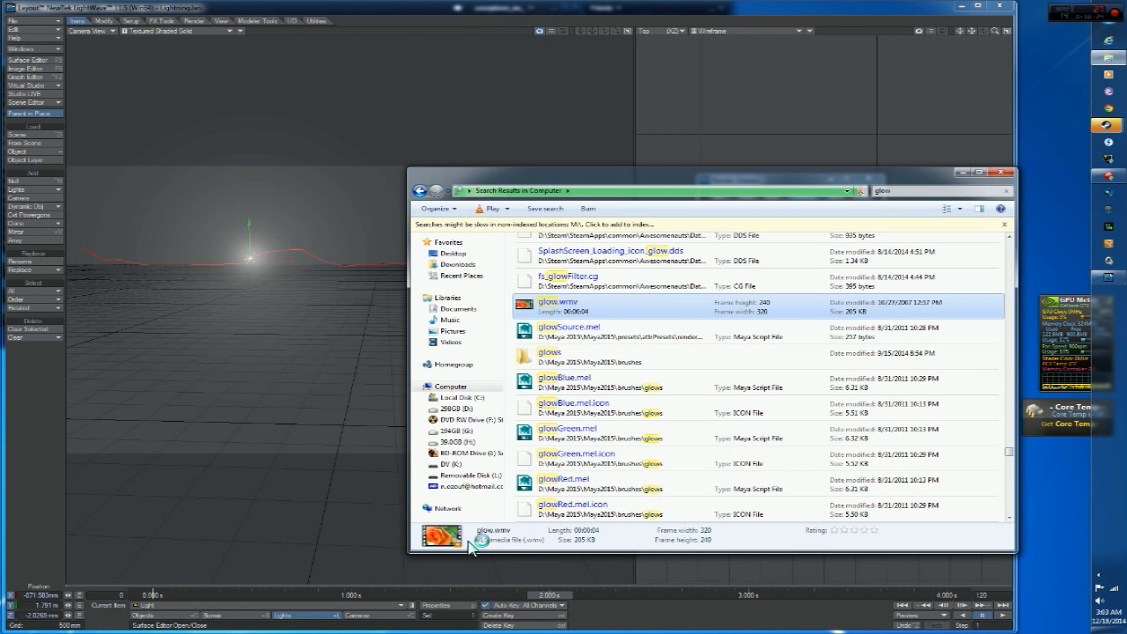
- Play the glow.wmv video in VLC media player, close it, and return to LightWave Layout
{"action": "left_click", "coordinate": [296, 406]}
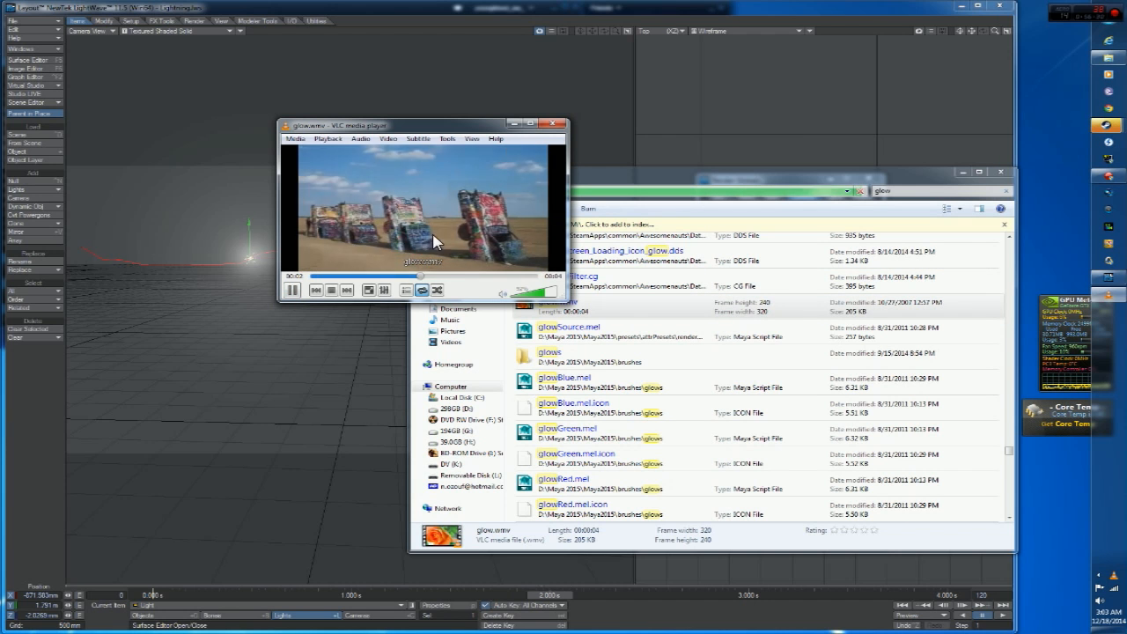
{"action": "left_click", "coordinate": [554, 124]}
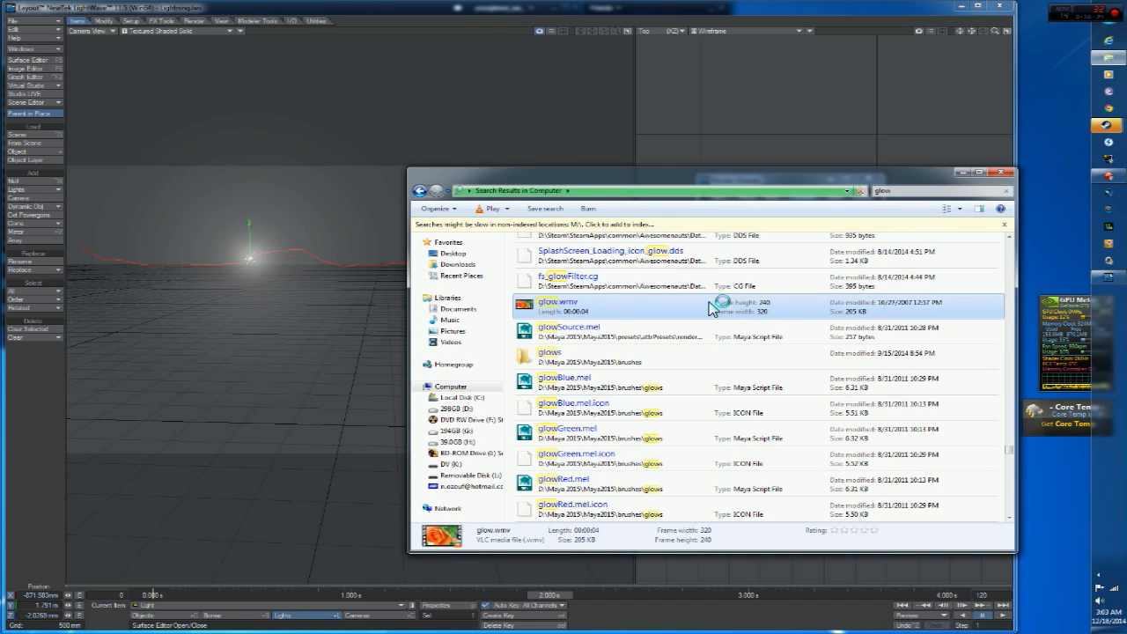
{"action": "left_click", "coordinate": [865, 18]}
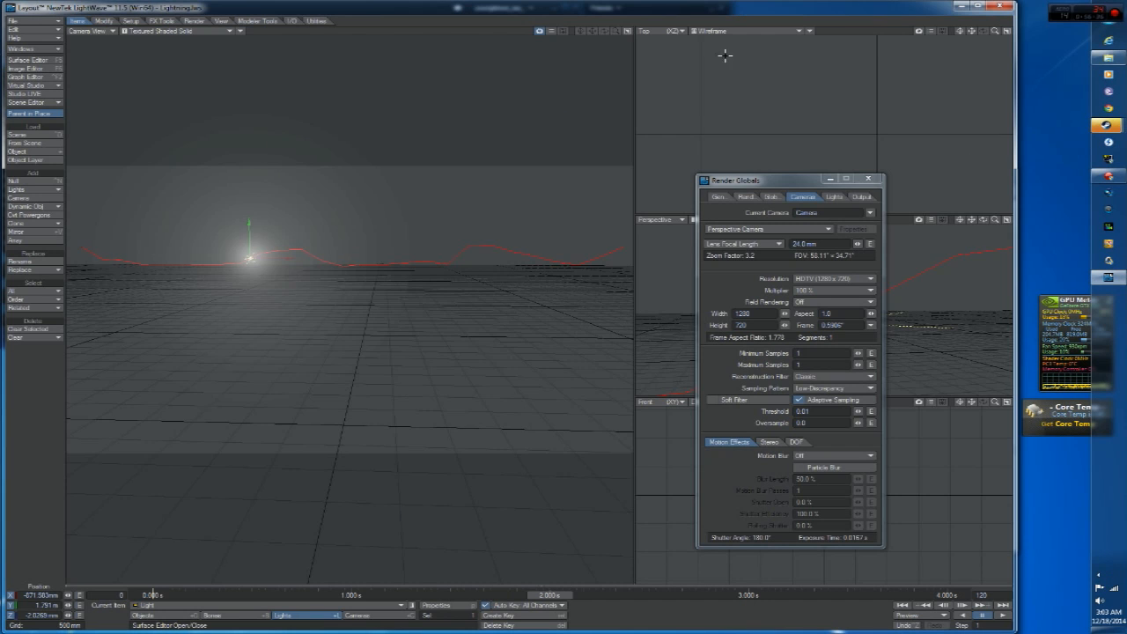
- Examine the camera's Minimum Samples and Maximum Samples settings in Render Globals
{"action": "left_click", "coordinate": [821, 365]}
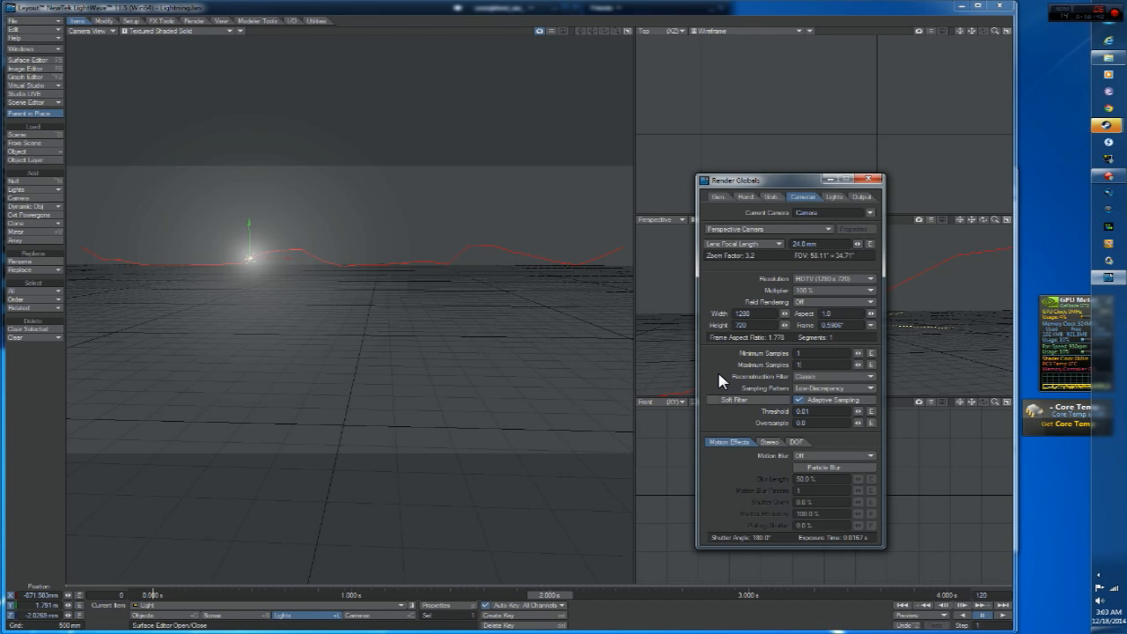
{"action": "left_click", "coordinate": [819, 354]}
{"action": "left_click_drag", "start_coordinate": [857, 353], "coordinate": [871, 353]}
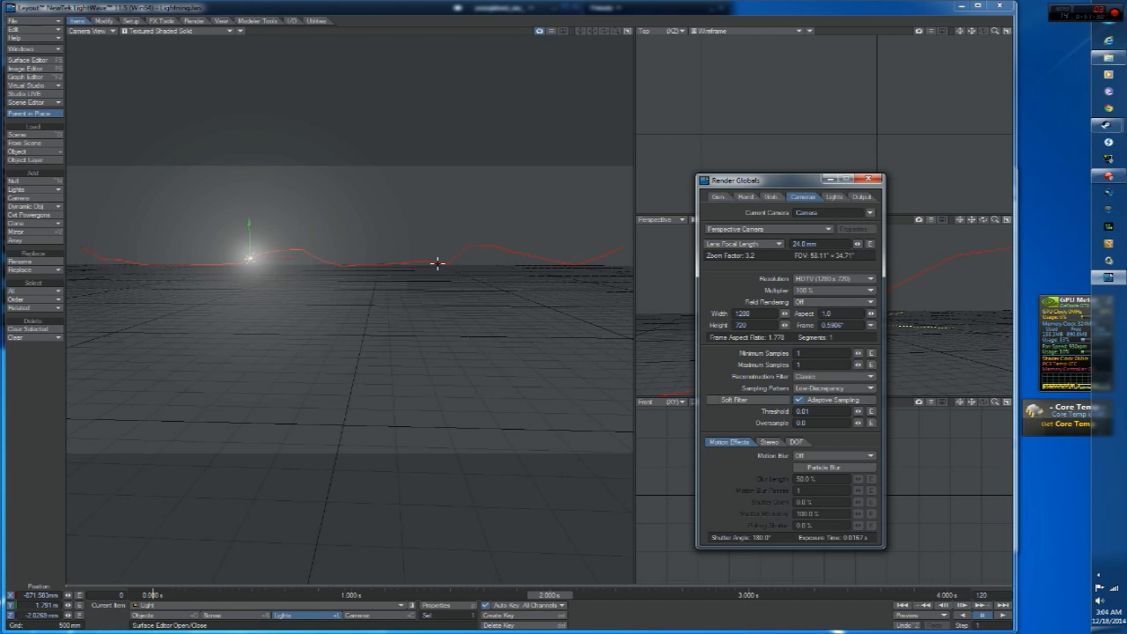
{"action": "left_click_drag", "start_coordinate": [828, 356], "coordinate": [754, 363]}
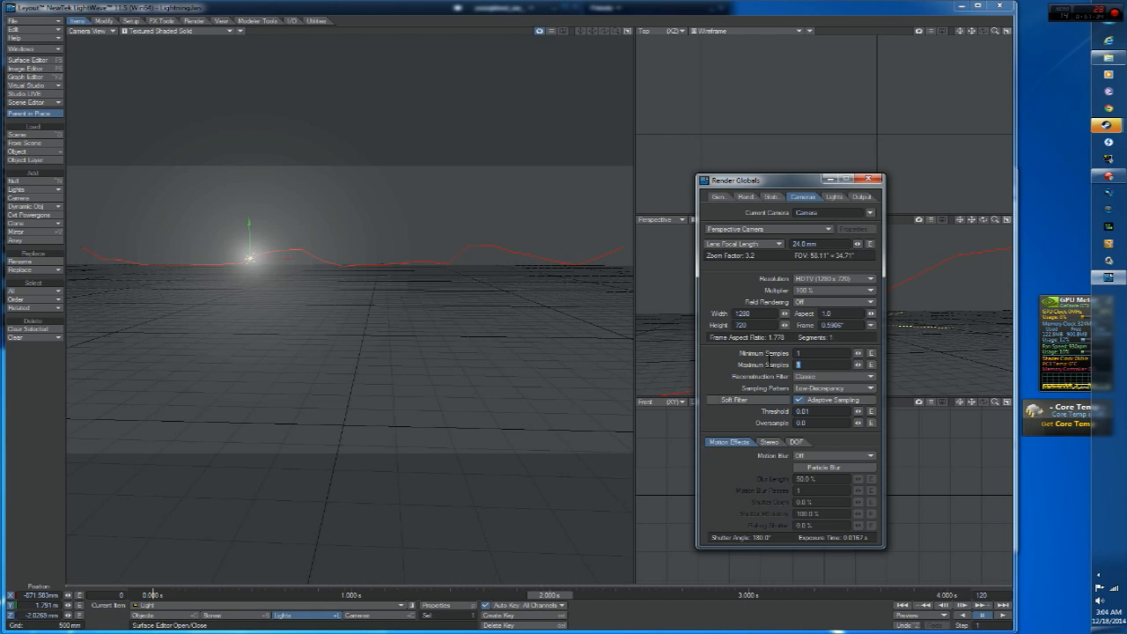
{"action": "left_click", "coordinate": [843, 364]}
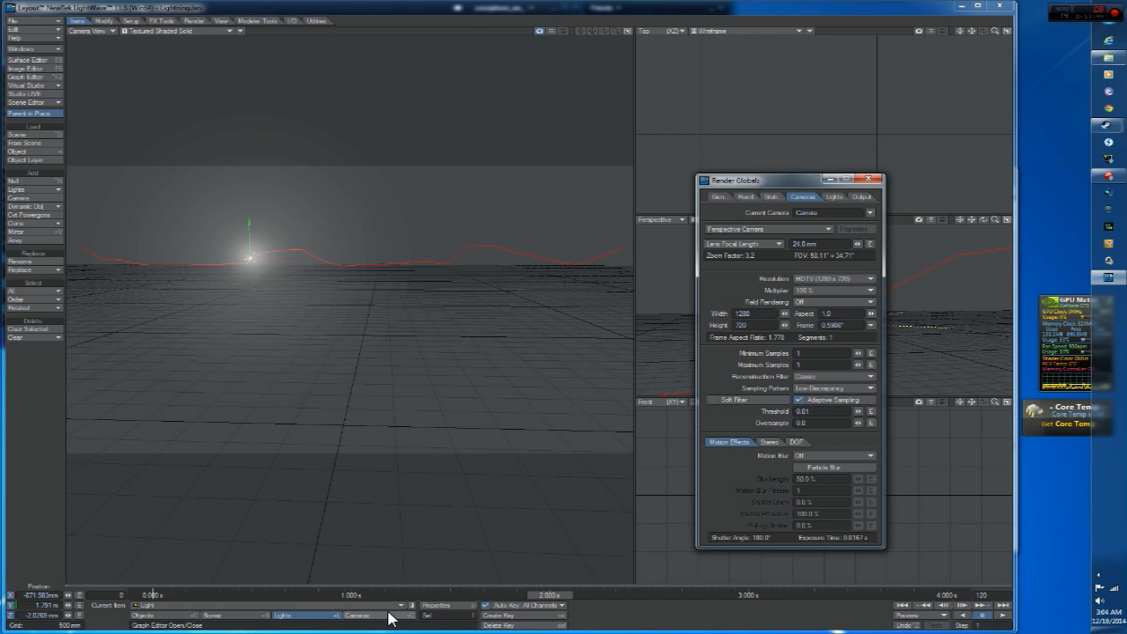
- Look through the Lights, Cameras, General and Render settings of Render Globals
{"action": "left_click", "coordinate": [834, 197]}
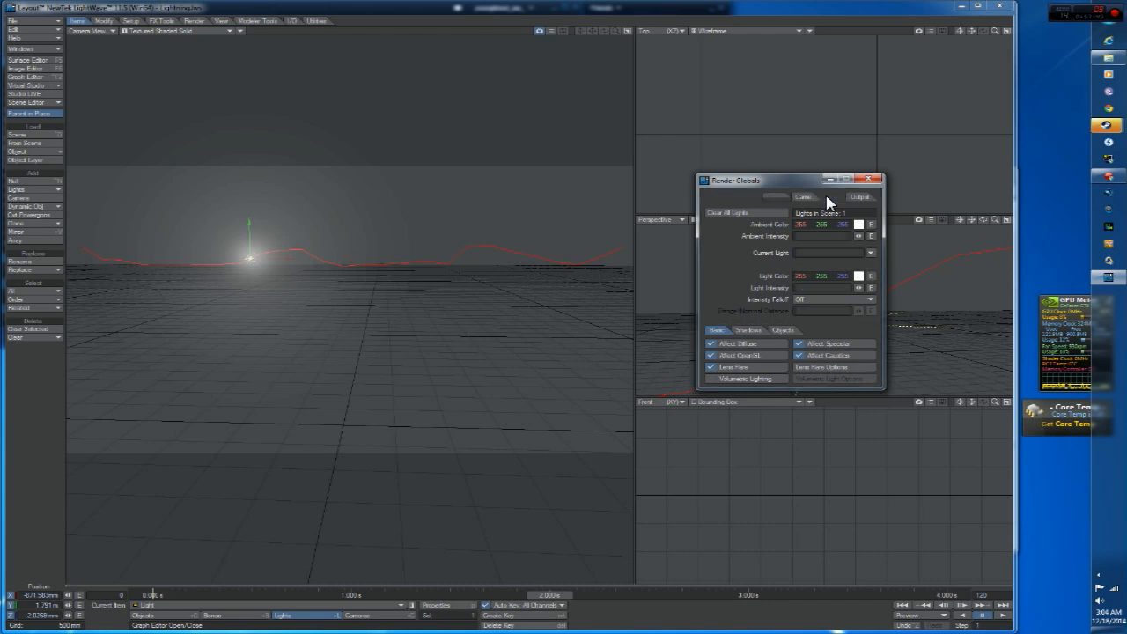
{"action": "left_click", "coordinate": [803, 199]}
{"action": "left_click", "coordinate": [723, 197]}
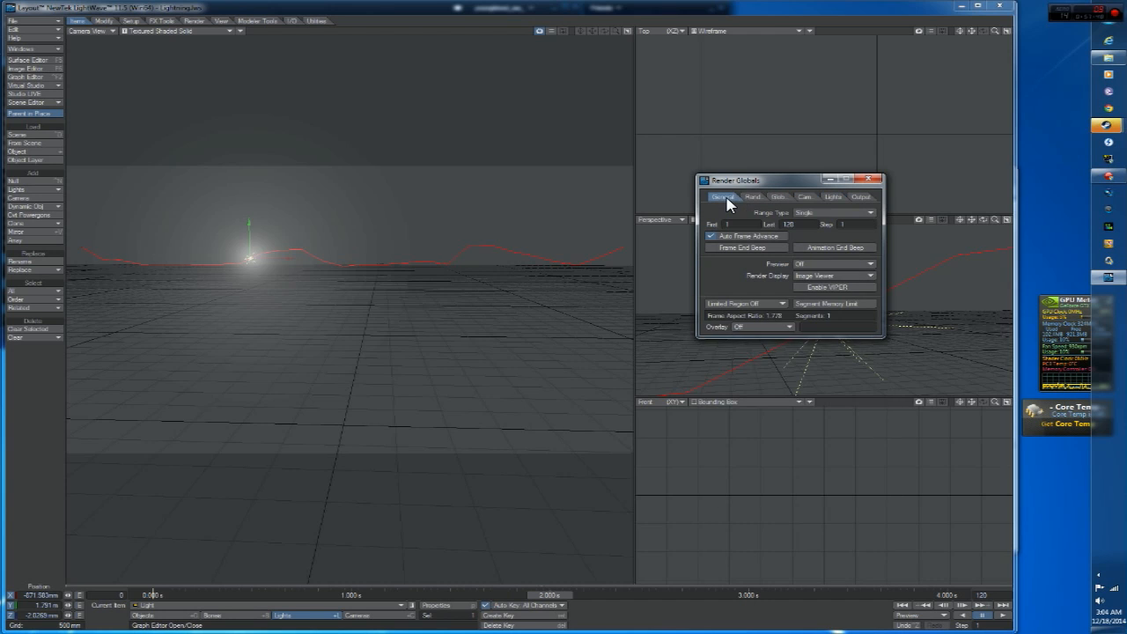
{"action": "left_click", "coordinate": [748, 196]}
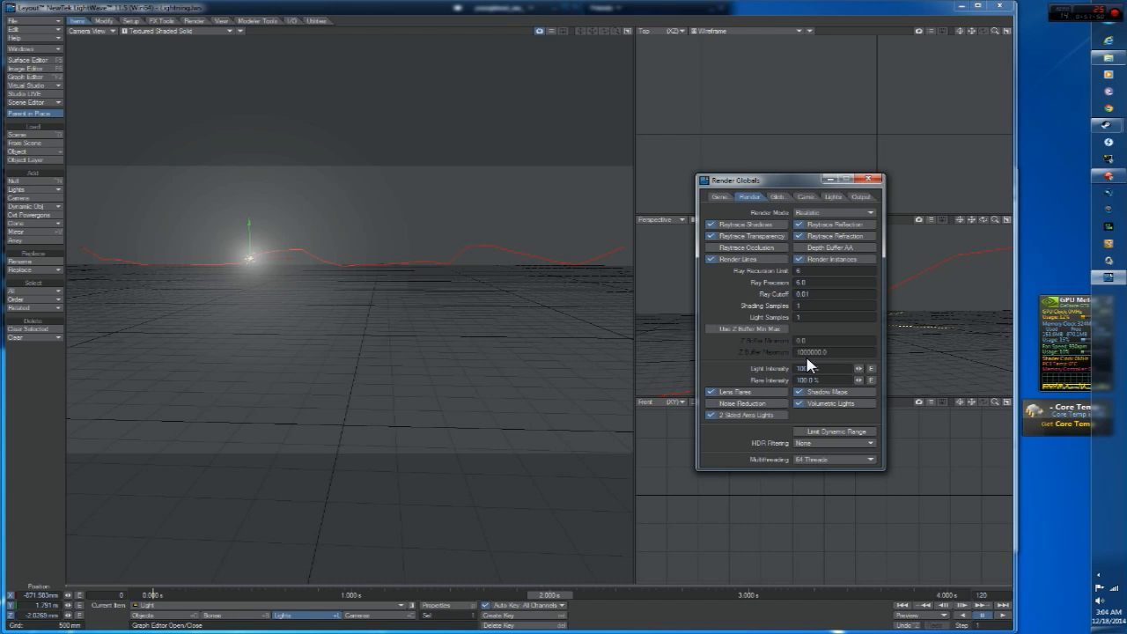
- Examine the Light Samples and Shading Samples values in the Render settings, keeping Shading Samples at 1
{"action": "left_click_drag", "start_coordinate": [813, 318], "coordinate": [589, 313]}
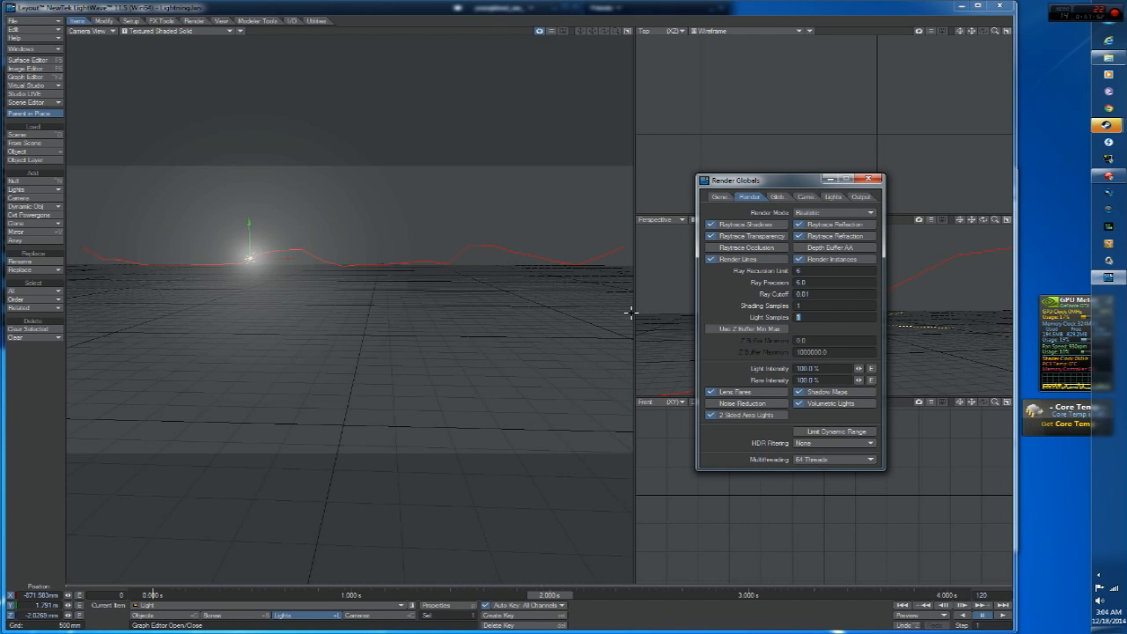
{"action": "left_click", "coordinate": [821, 307]}
{"action": "left_click", "coordinate": [837, 318]}
{"action": "left_click_drag", "start_coordinate": [756, 328], "coordinate": [818, 328]}
{"action": "key", "text": "Return"}
{"action": "left_click_drag", "start_coordinate": [829, 318], "coordinate": [745, 322]}
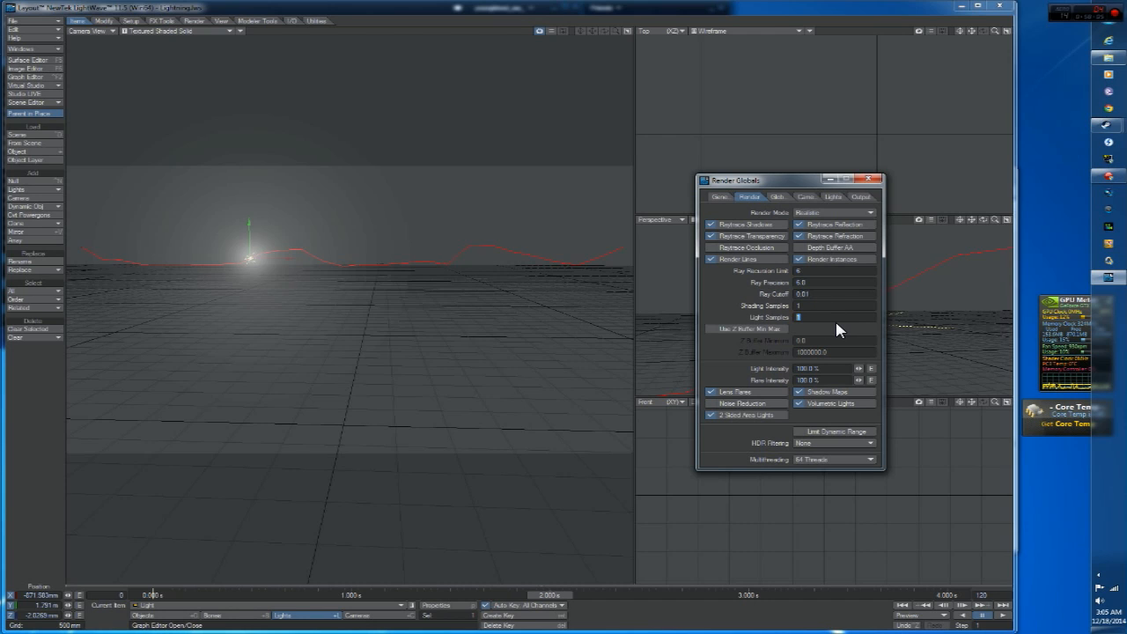
{"action": "left_click", "coordinate": [840, 321]}
{"action": "left_click_drag", "start_coordinate": [811, 308], "coordinate": [645, 310]}
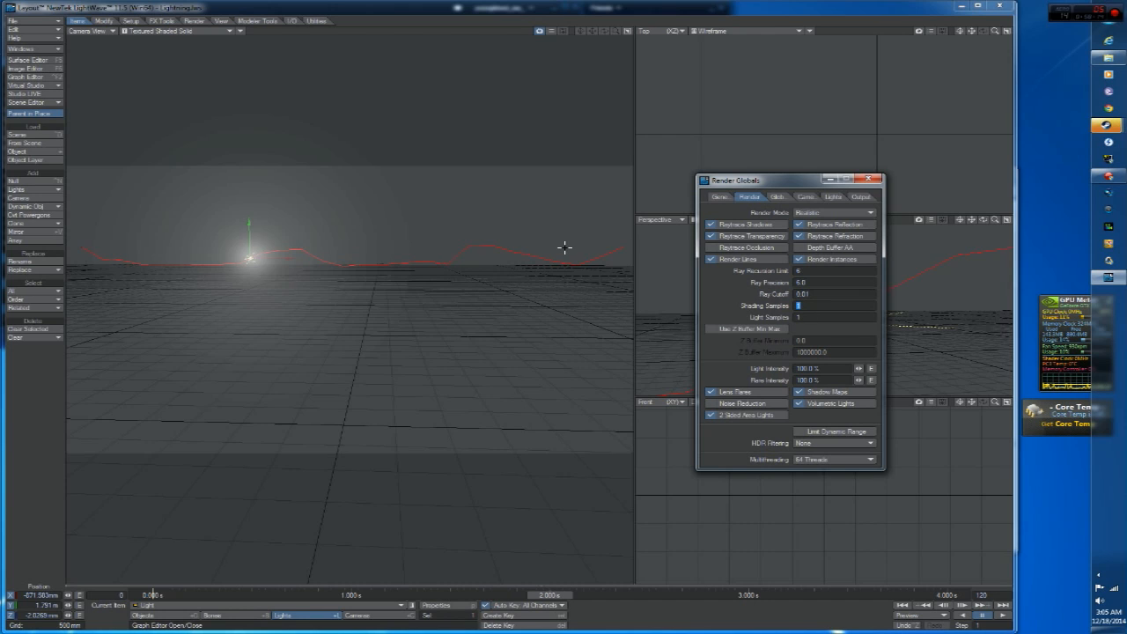
{"action": "type", "text": "1"}
{"action": "key", "text": "Tab"}
{"action": "left_click", "coordinate": [850, 305]}
{"action": "left_click_drag", "start_coordinate": [819, 308], "coordinate": [671, 308]}
{"action": "left_click", "coordinate": [829, 308]}
- Check the Global Illumination settings and try adjusting the camera's Minimum and Maximum Samples
{"action": "left_click", "coordinate": [778, 196]}
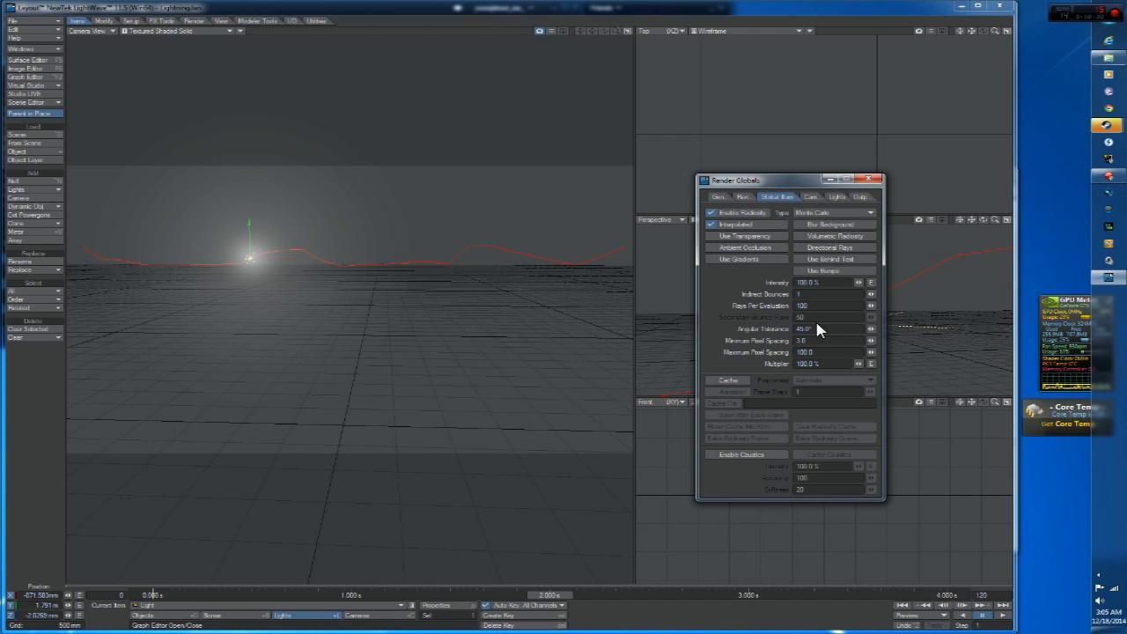
{"action": "left_click", "coordinate": [812, 196]}
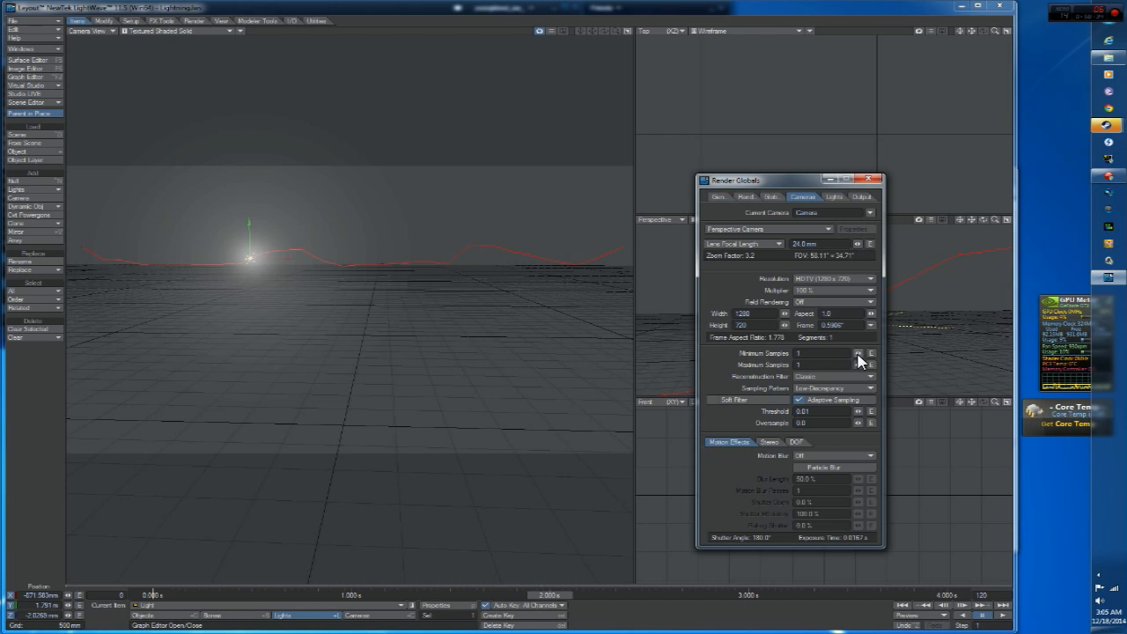
{"action": "left_click_drag", "start_coordinate": [857, 353], "coordinate": [850, 353]}
{"action": "left_click_drag", "start_coordinate": [853, 356], "coordinate": [516, 340]}
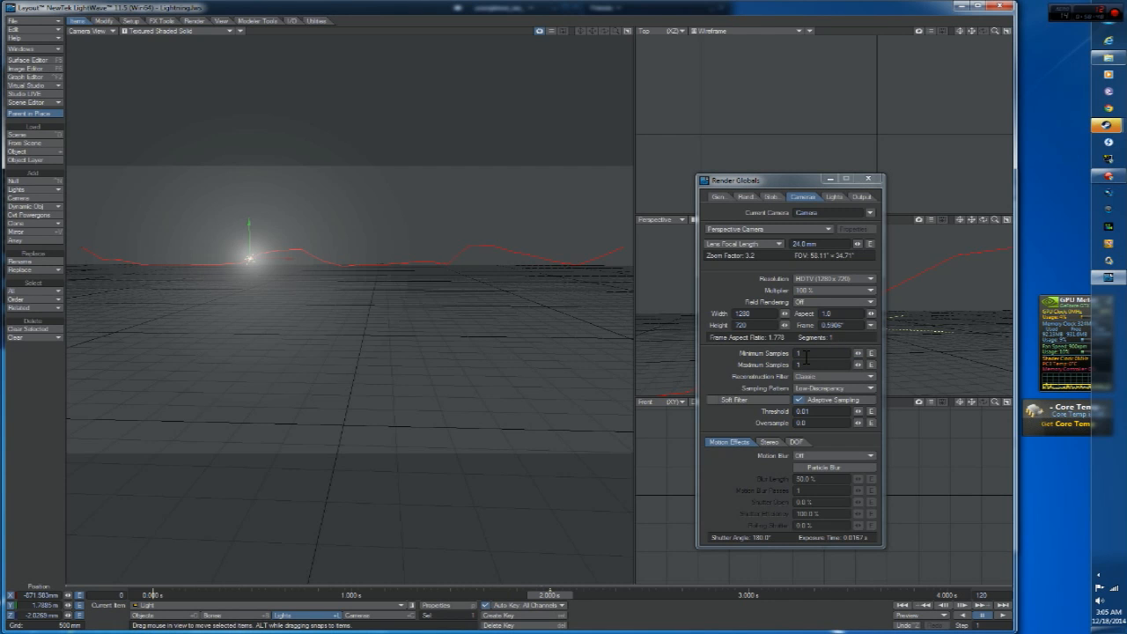
{"action": "left_click_drag", "start_coordinate": [859, 354], "coordinate": [885, 353]}
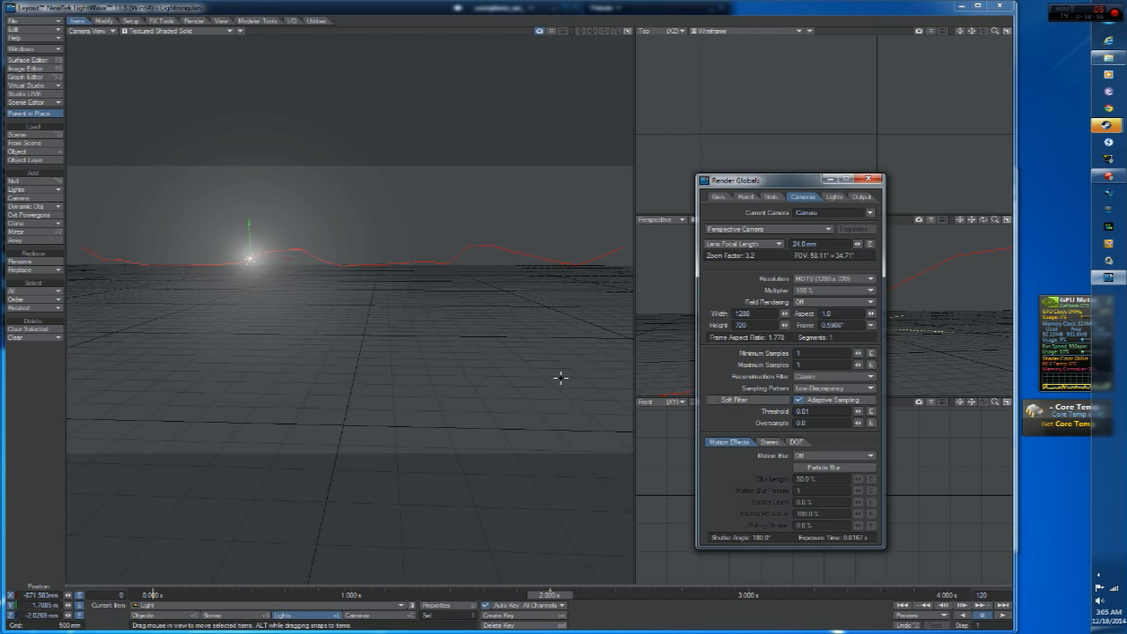
{"action": "left_click_drag", "start_coordinate": [858, 363], "coordinate": [862, 364]}
{"action": "left_click_drag", "start_coordinate": [861, 367], "coordinate": [799, 340]}
- Render the current frame and magnify the image to 400% to inspect the lightning bolt's edge
{"action": "key", "text": "F9"}
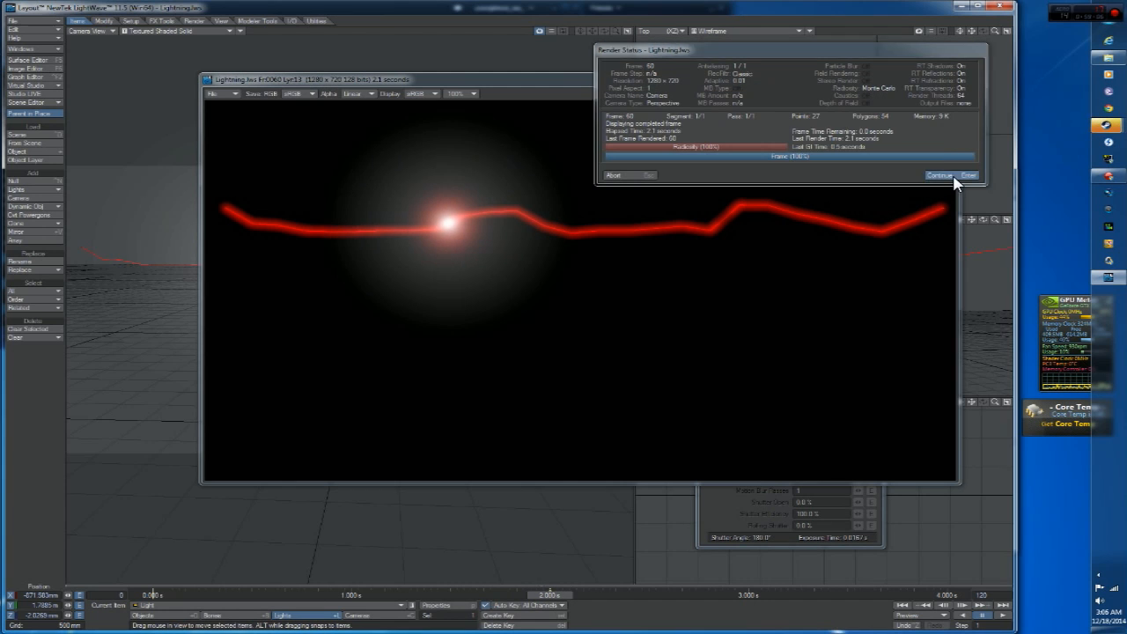
{"action": "left_click", "coordinate": [941, 175]}
{"action": "left_click_drag", "start_coordinate": [682, 80], "coordinate": [443, 63]}
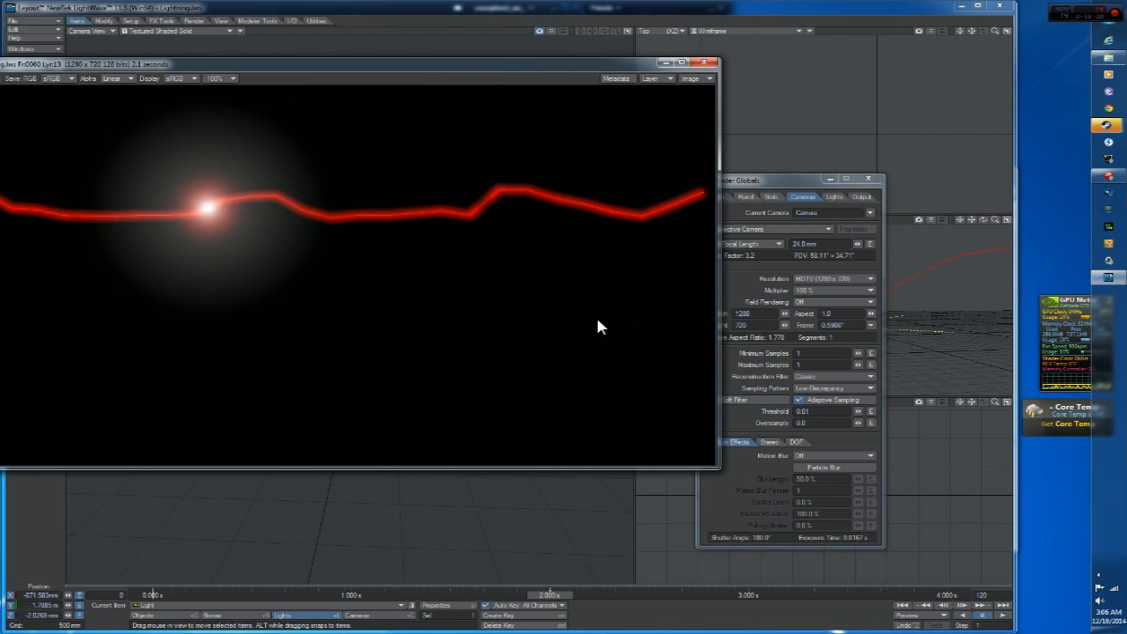
{"action": "left_click", "coordinate": [226, 78]}
{"action": "left_click", "coordinate": [222, 99]}
{"action": "left_click", "coordinate": [220, 79]}
{"action": "left_click", "coordinate": [225, 102]}
{"action": "left_click_drag", "start_coordinate": [709, 254], "coordinate": [710, 192]}
- Set the camera's Maximum Samples to 4 and render the frame again to compare the bolt's edge
{"action": "left_click_drag", "start_coordinate": [857, 365], "coordinate": [859, 368]}
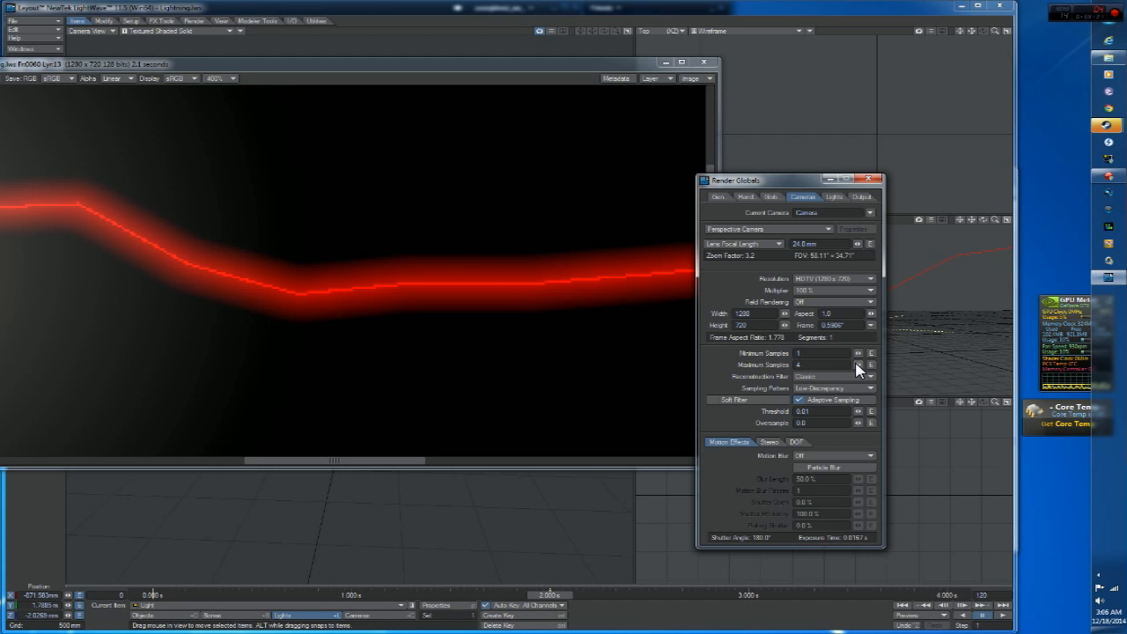
{"action": "key", "text": "F9"}
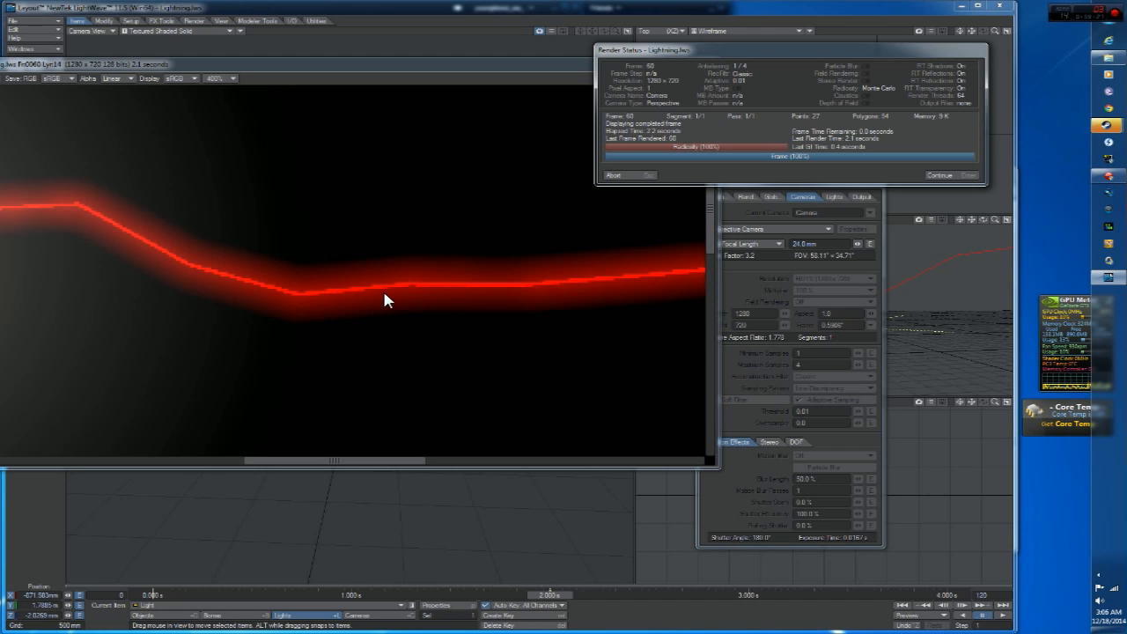
{"action": "left_click", "coordinate": [943, 176]}
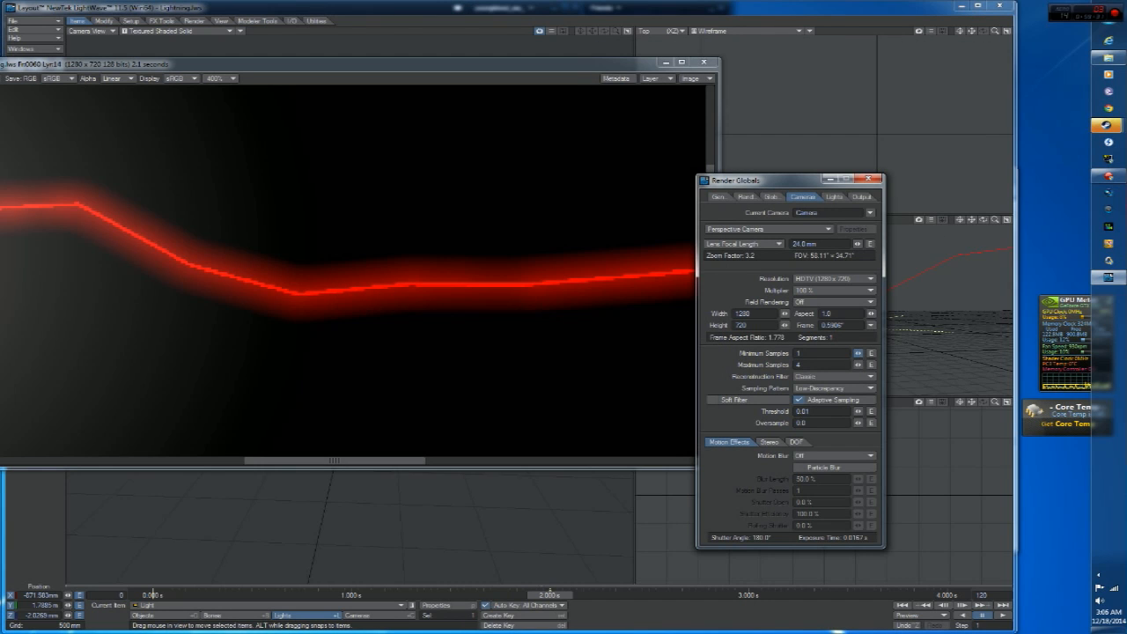
- Raise the camera's Minimum Samples to 2 and render the frame for comparison
{"action": "left_click_drag", "start_coordinate": [857, 353], "coordinate": [859, 359]}
{"action": "key", "text": "F9"}
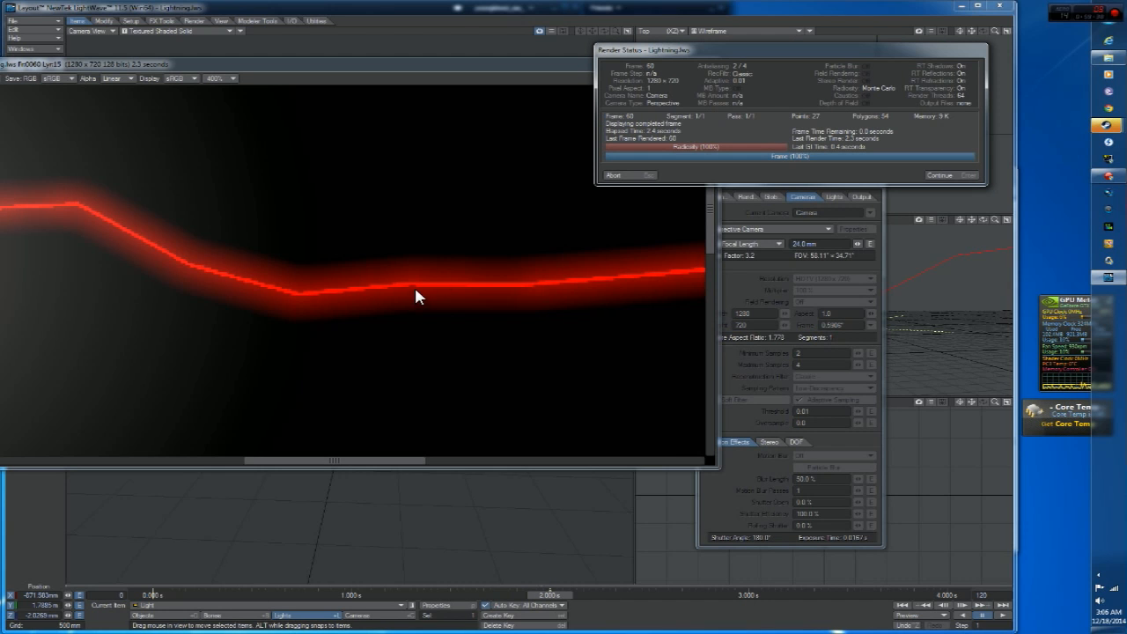
{"action": "left_click", "coordinate": [940, 175]}
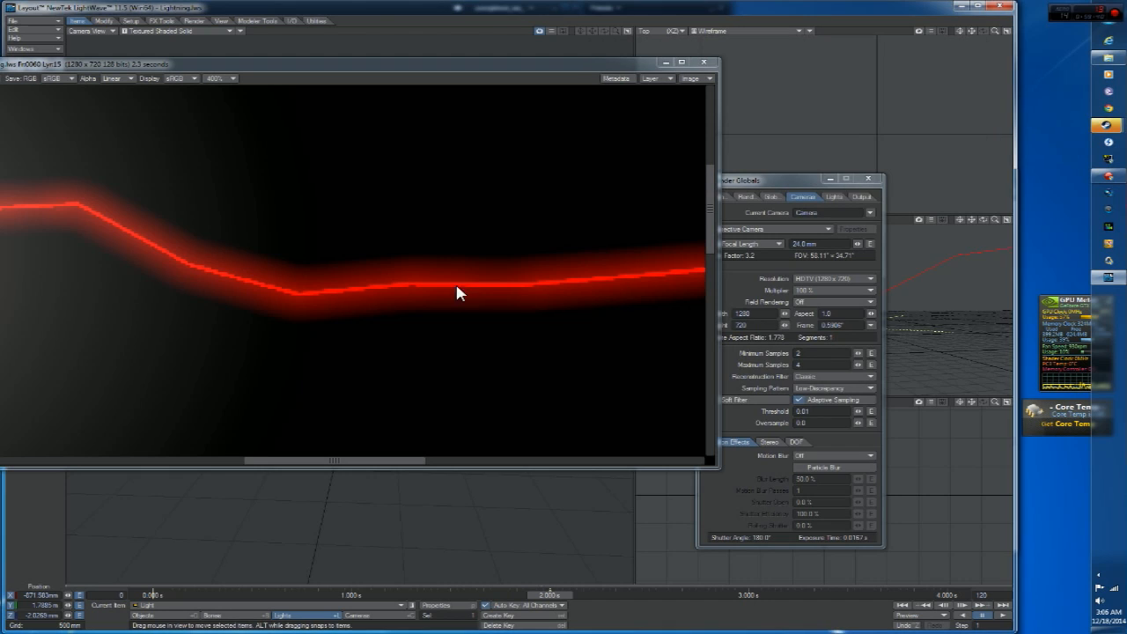
- Set Minimum Samples to 1 and Maximum Samples to 100, and render the frame again
{"action": "left_click", "coordinate": [767, 367]}
{"action": "left_click_drag", "start_coordinate": [857, 365], "coordinate": [807, 403]}
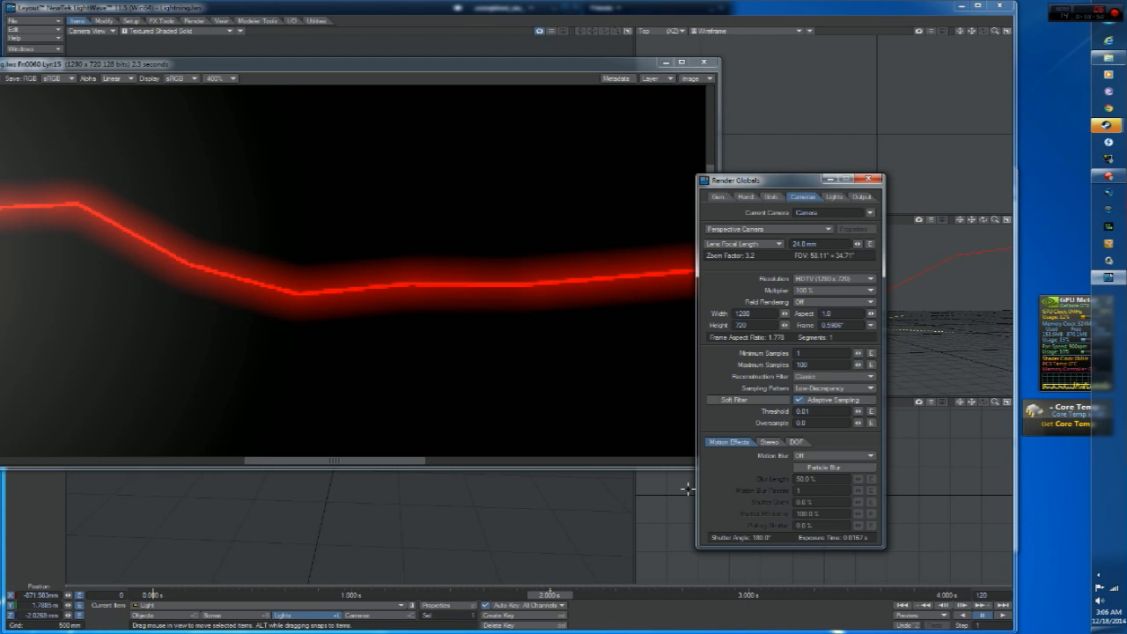
{"action": "key", "text": "F9"}
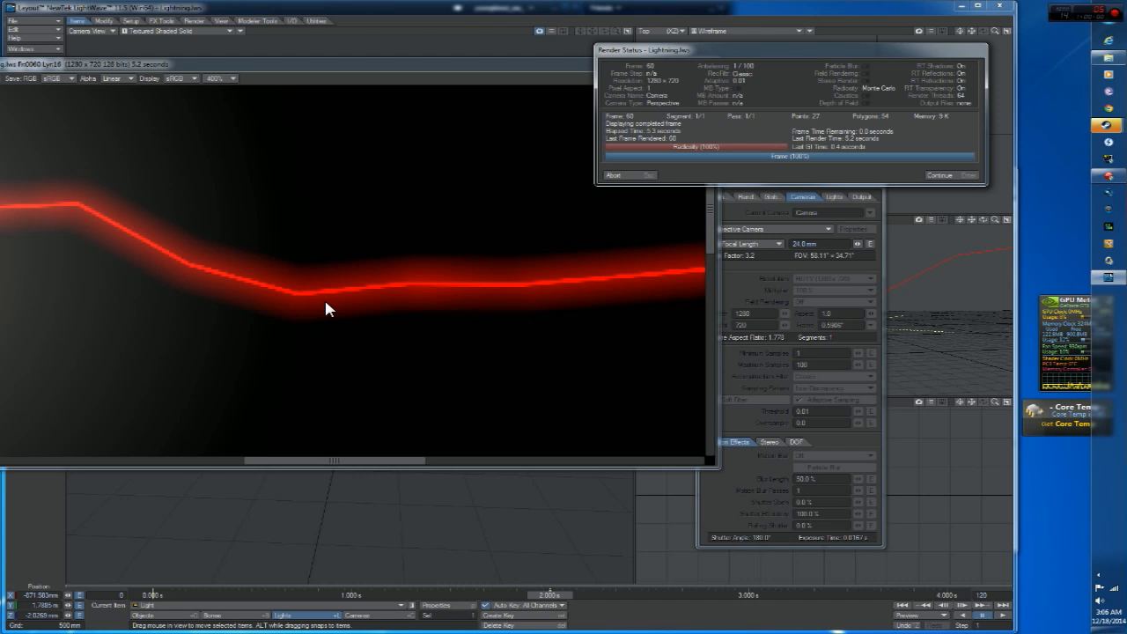
{"action": "left_click", "coordinate": [942, 175]}
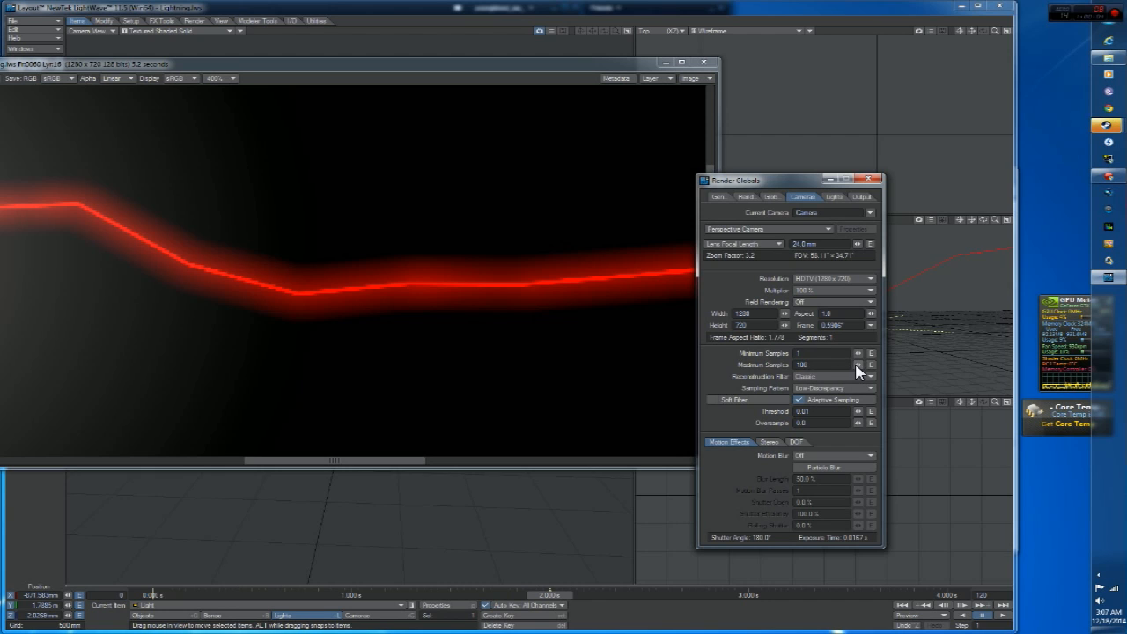
- Change the reconstruction filter to Gaussian with Maximum Samples at 4, and render the frame
{"action": "left_click_drag", "start_coordinate": [858, 364], "coordinate": [836, 364]}
{"action": "left_click", "coordinate": [818, 376]}
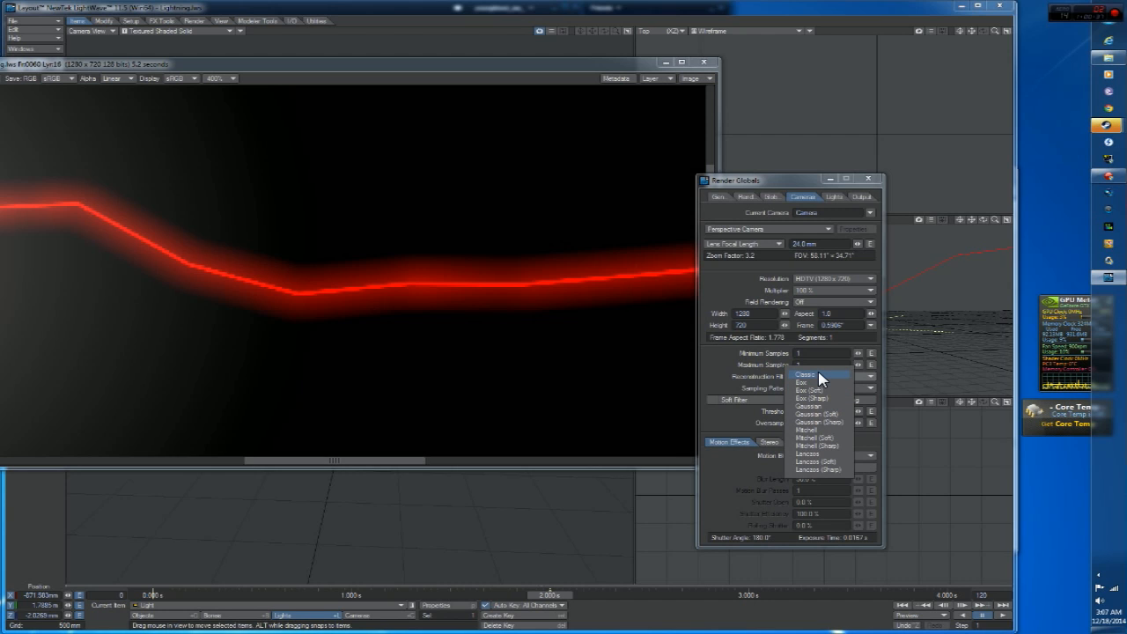
{"action": "left_click", "coordinate": [811, 406]}
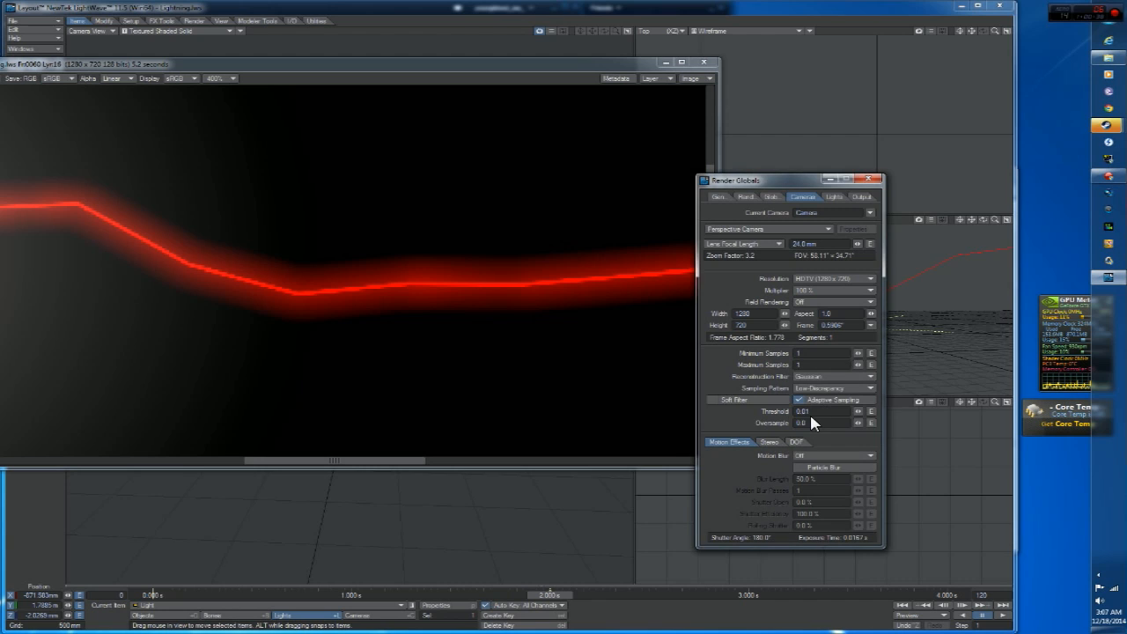
{"action": "left_click", "coordinate": [858, 363]}
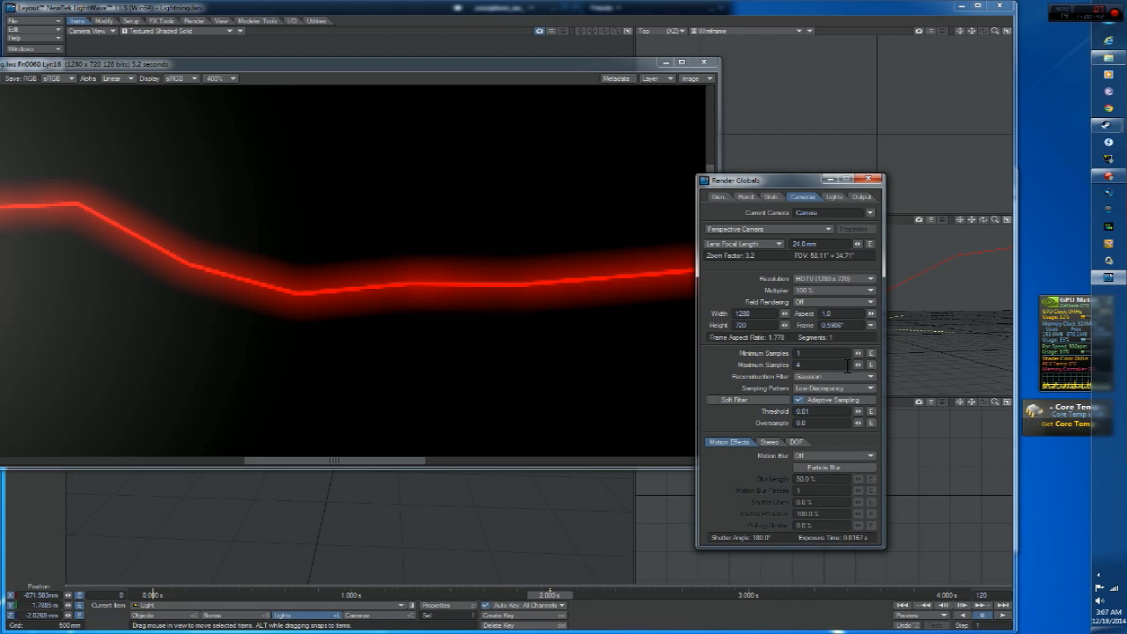
{"action": "key", "text": "F9"}
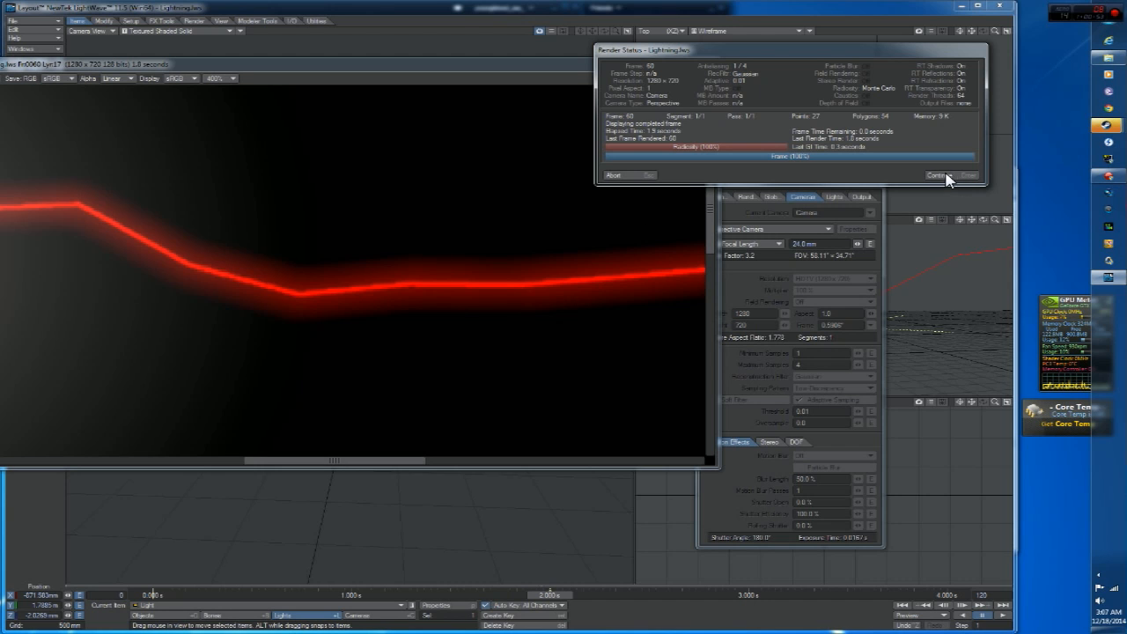
{"action": "left_click", "coordinate": [942, 181]}
- Set Minimum Samples to 2 and Maximum Samples to 10, and render the frame with the Gaussian filter
{"action": "left_click", "coordinate": [782, 374]}
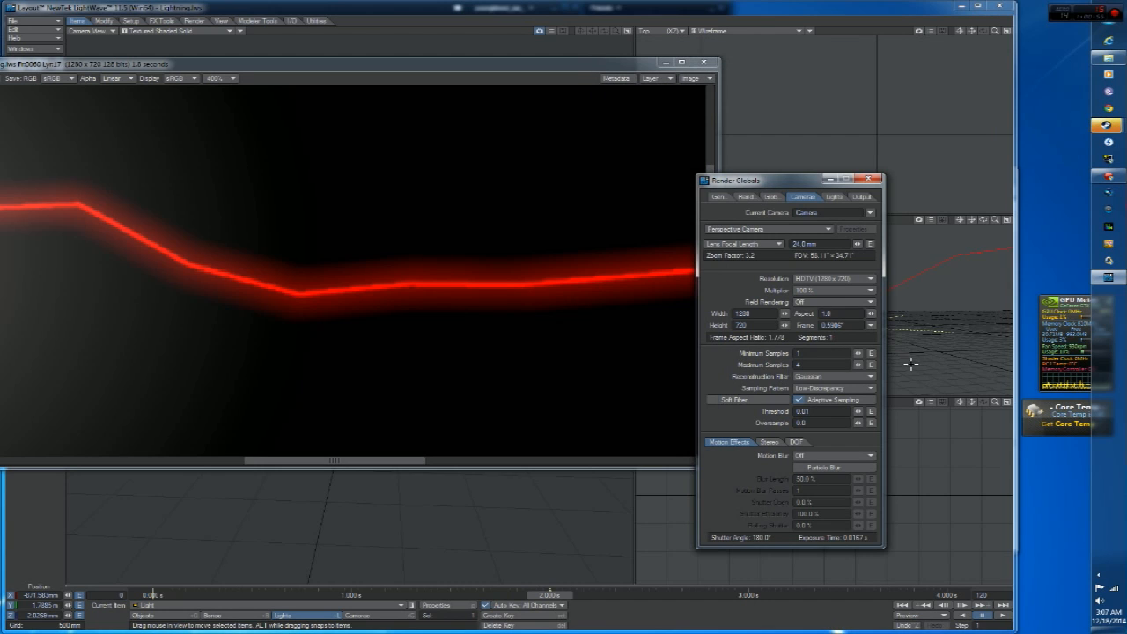
{"action": "left_click_drag", "start_coordinate": [857, 354], "coordinate": [876, 364]}
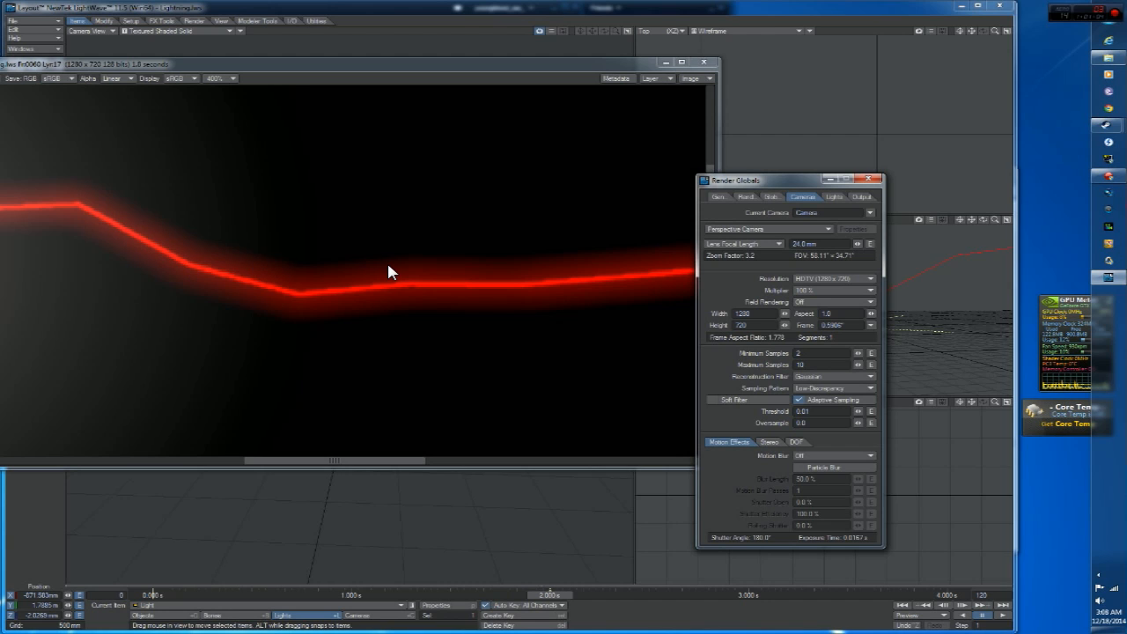
{"action": "key", "text": "F9"}
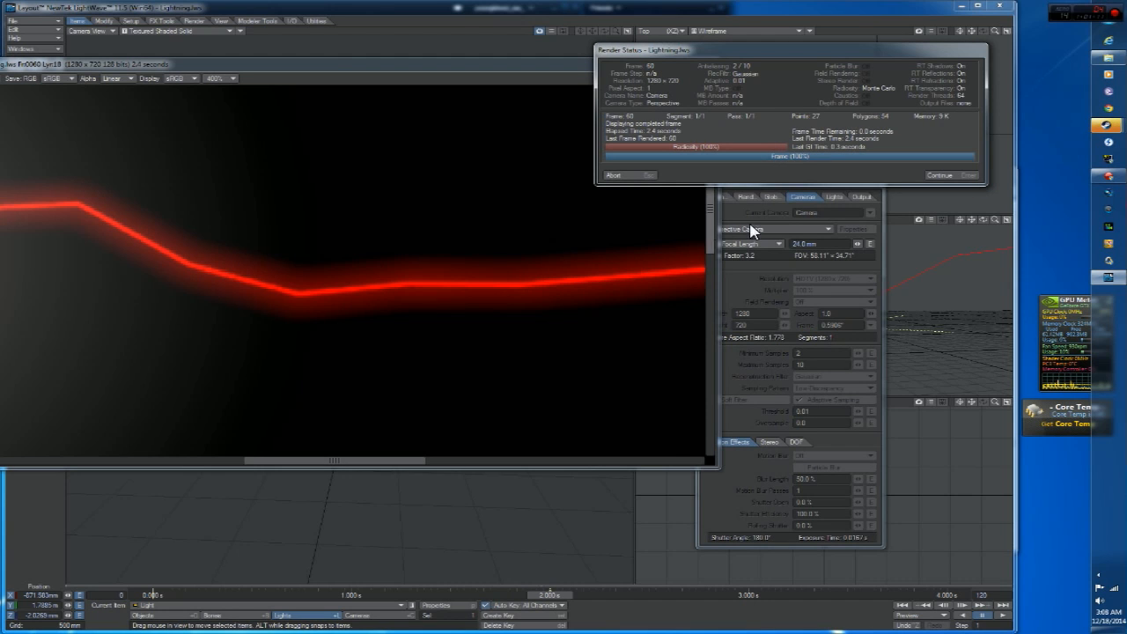
{"action": "left_click", "coordinate": [940, 175]}
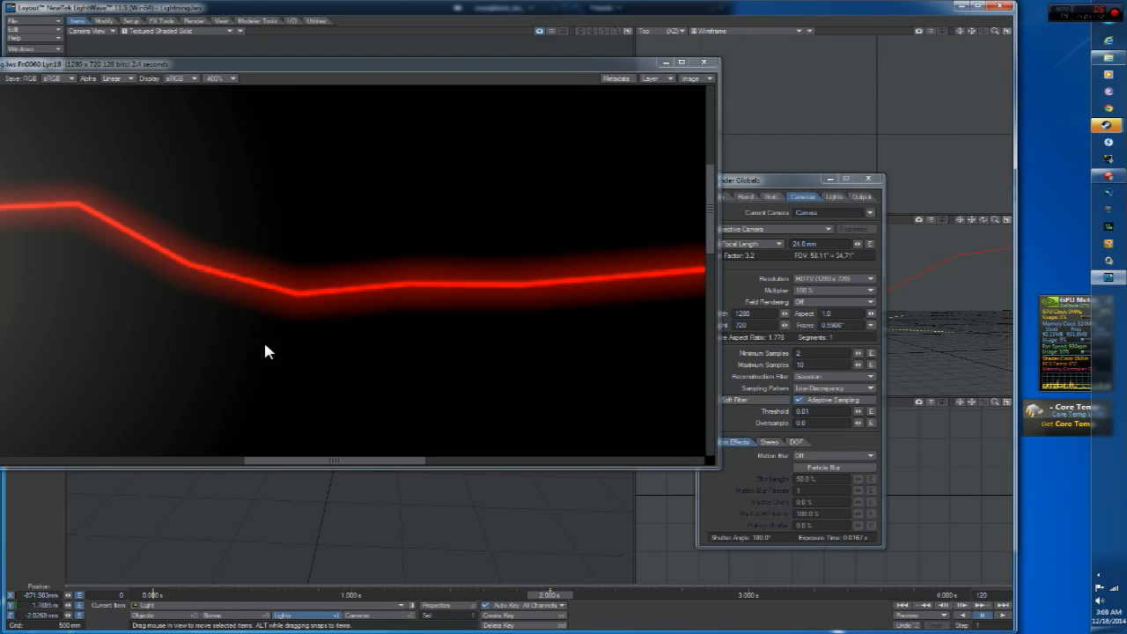
- Set the render viewer's zoom to 100% and inspect the whole frame
{"action": "left_click", "coordinate": [219, 78]}
{"action": "left_click", "coordinate": [221, 57]}
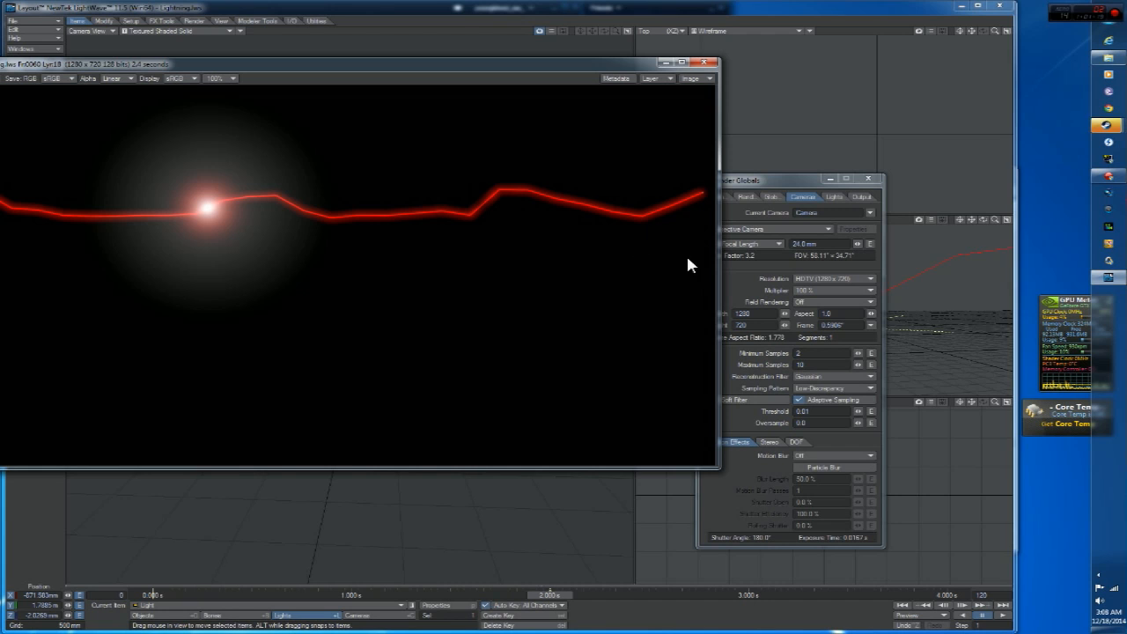
{"action": "left_click", "coordinate": [751, 421]}
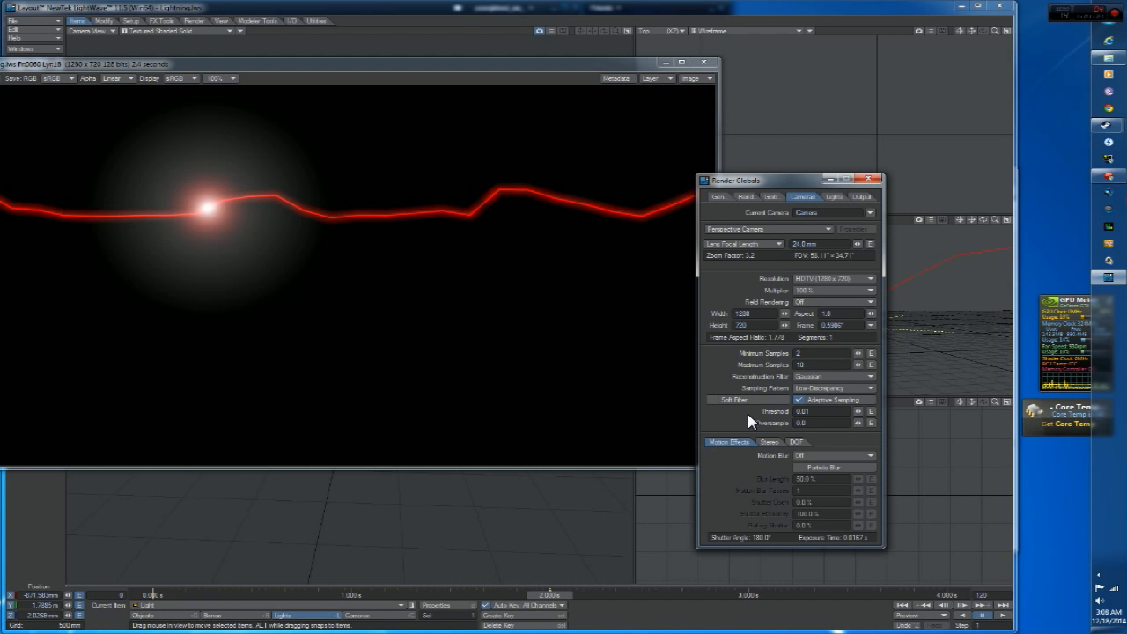
{"action": "left_click", "coordinate": [555, 335]}
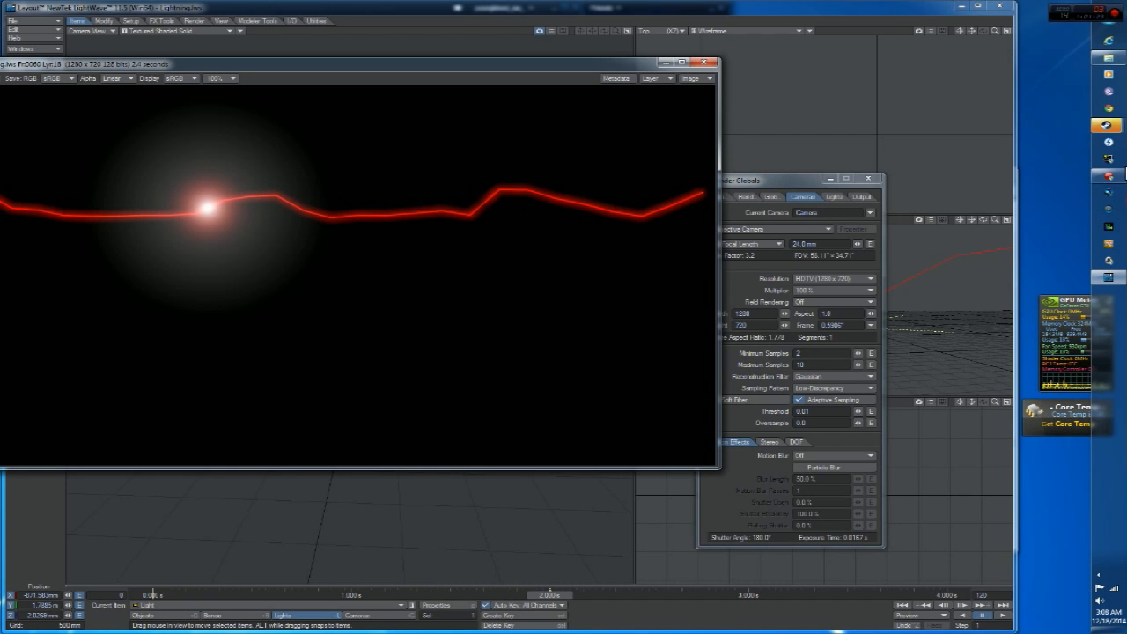
- Switch to Windows Explorer, scan the "glow" search results down to glow.wmv, and close the search window
{"action": "left_click", "coordinate": [1108, 57]}
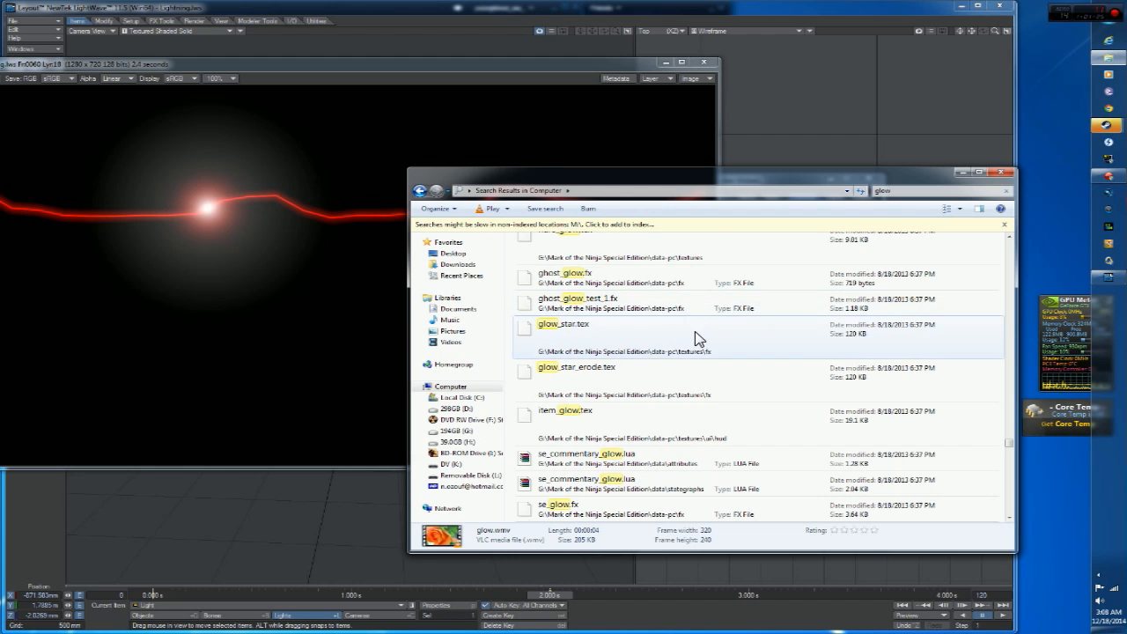
{"action": "scroll", "coordinate": [705, 335], "scroll_direction": "down", "scroll_amount": 10}
{"action": "scroll", "coordinate": [713, 343], "scroll_direction": "down", "scroll_amount": 10}
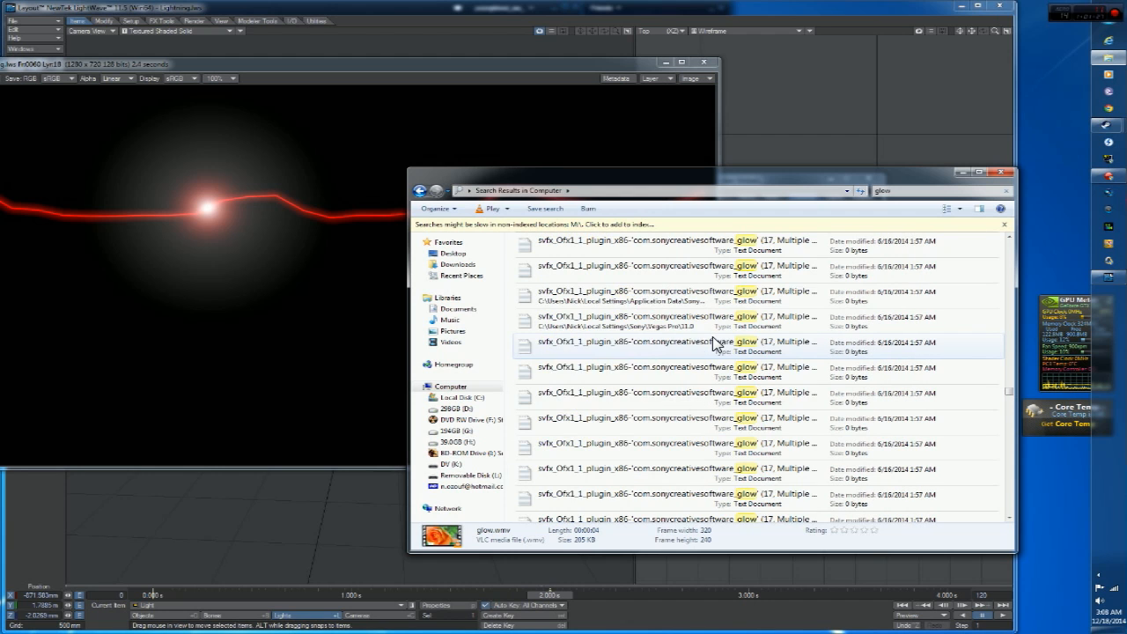
{"action": "scroll", "coordinate": [718, 344], "scroll_direction": "down", "scroll_amount": 10}
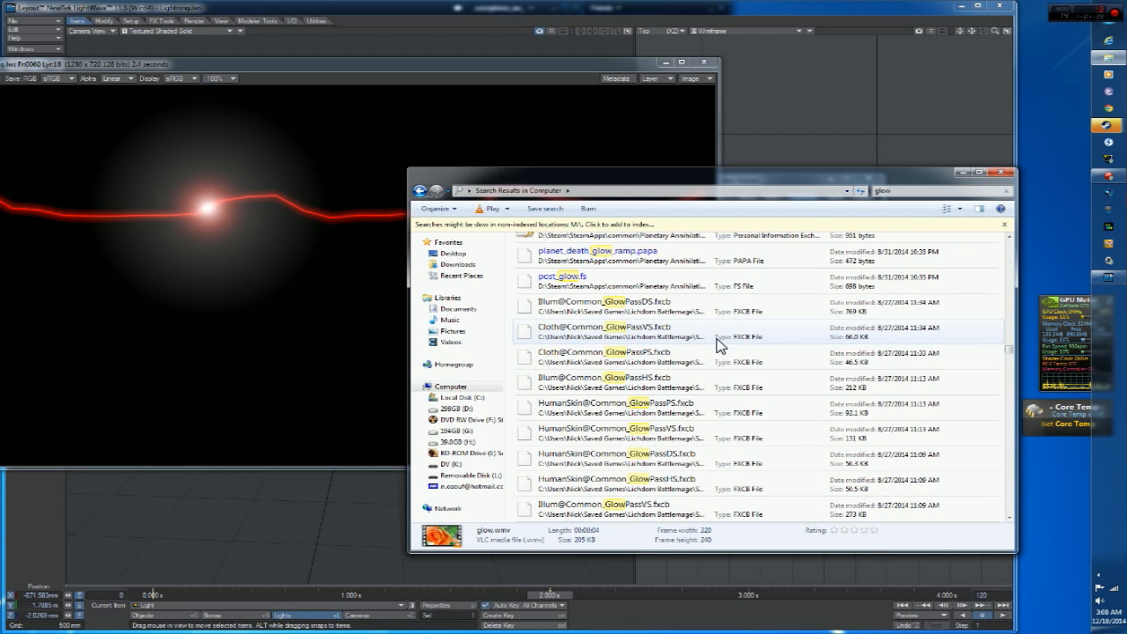
{"action": "scroll", "coordinate": [718, 345], "scroll_direction": "down", "scroll_amount": 10}
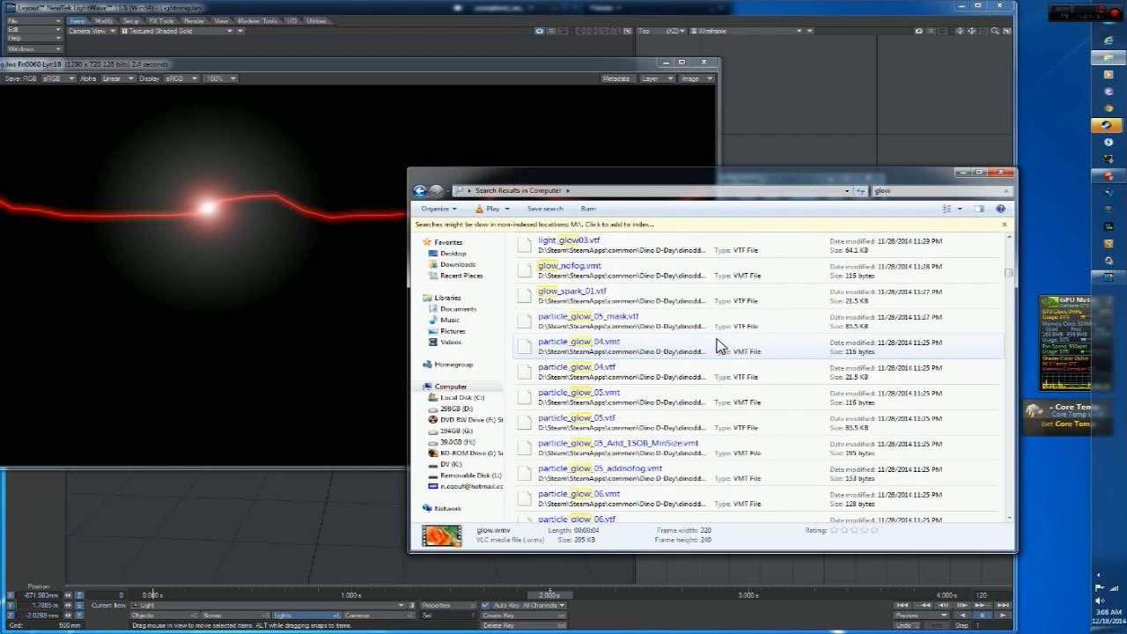
{"action": "scroll", "coordinate": [718, 345], "scroll_direction": "down", "scroll_amount": 10}
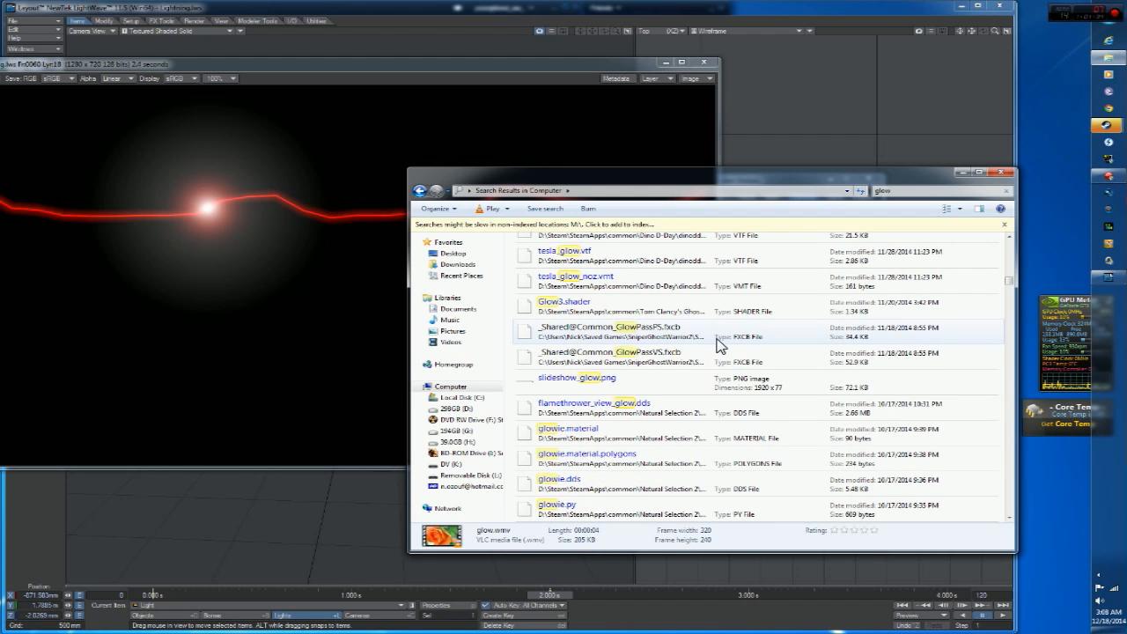
{"action": "scroll", "coordinate": [717, 345], "scroll_direction": "down", "scroll_amount": 8}
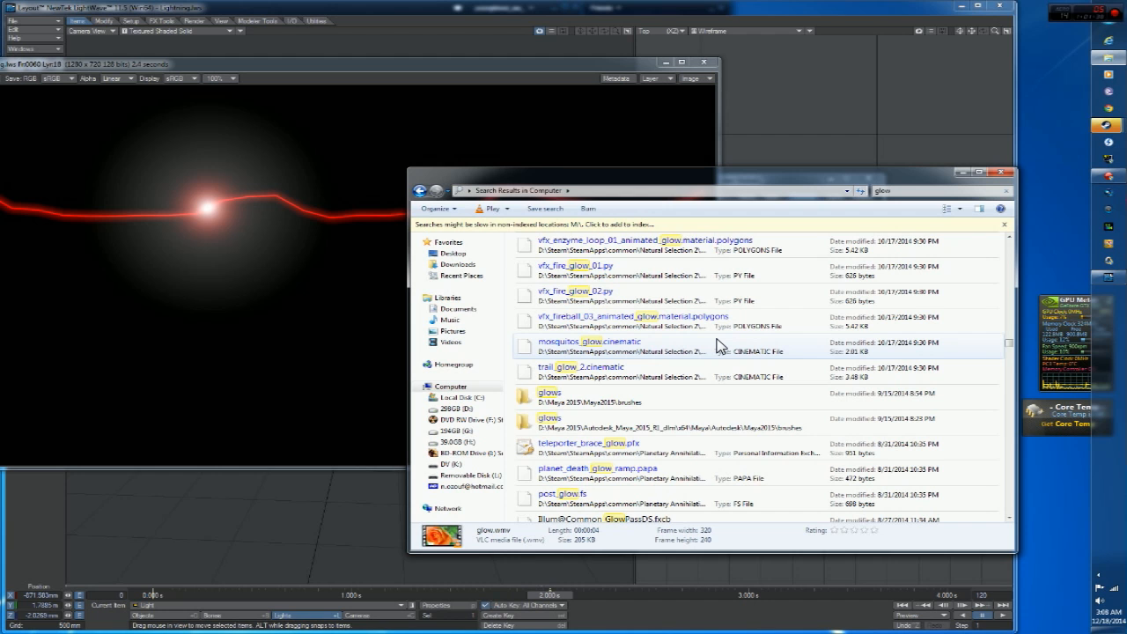
{"action": "scroll", "coordinate": [717, 345], "scroll_direction": "down", "scroll_amount": 10}
{"action": "scroll", "coordinate": [718, 346], "scroll_direction": "down", "scroll_amount": 10}
{"action": "scroll", "coordinate": [718, 345], "scroll_direction": "down", "scroll_amount": 8}
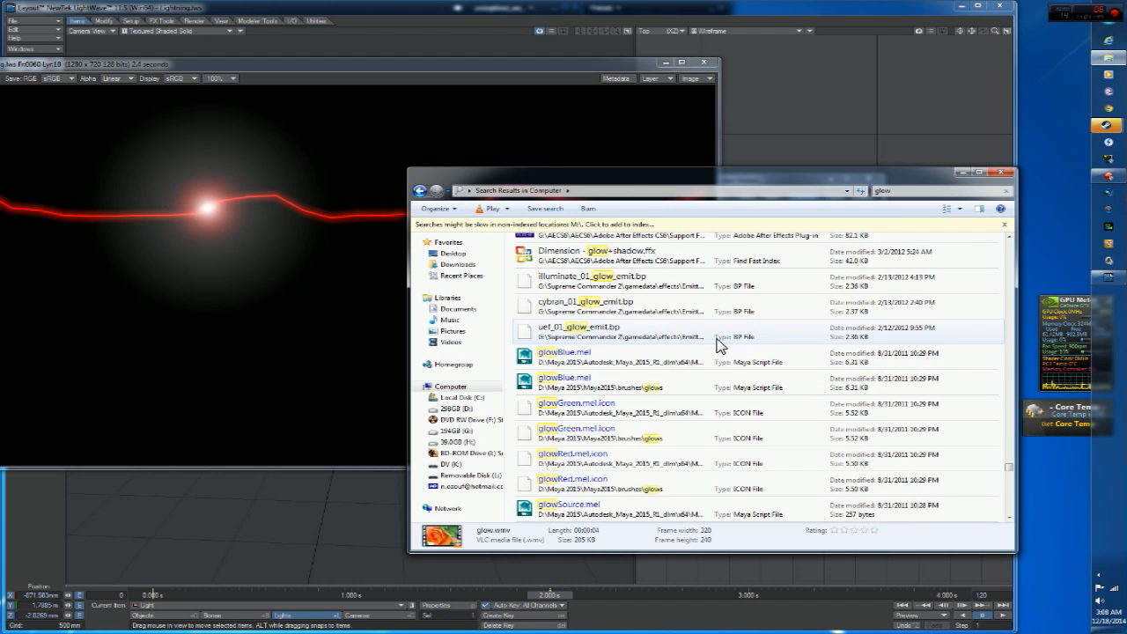
{"action": "scroll", "coordinate": [717, 346], "scroll_direction": "down", "scroll_amount": 8}
{"action": "scroll", "coordinate": [717, 345], "scroll_direction": "up", "scroll_amount": 2}
{"action": "scroll", "coordinate": [717, 346], "scroll_direction": "down", "scroll_amount": 2}
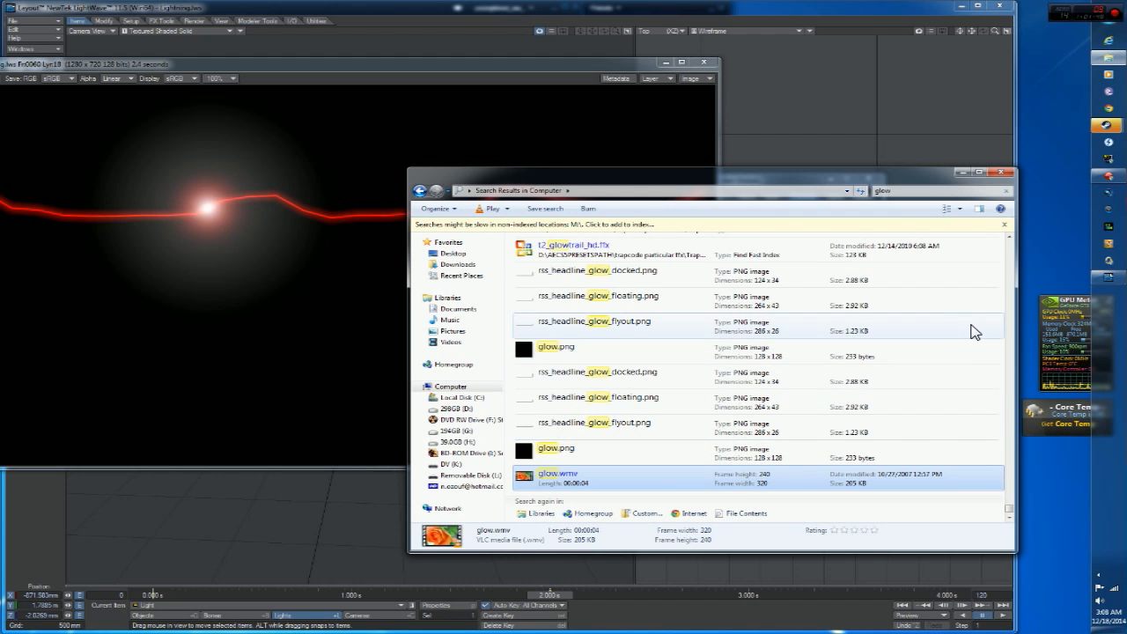
{"action": "left_click", "coordinate": [1001, 179]}
- Close the rendered frame and reduce the camera's Minimum Samples and Maximum Samples to 1
{"action": "left_click_drag", "start_coordinate": [287, 68], "coordinate": [573, 97]}
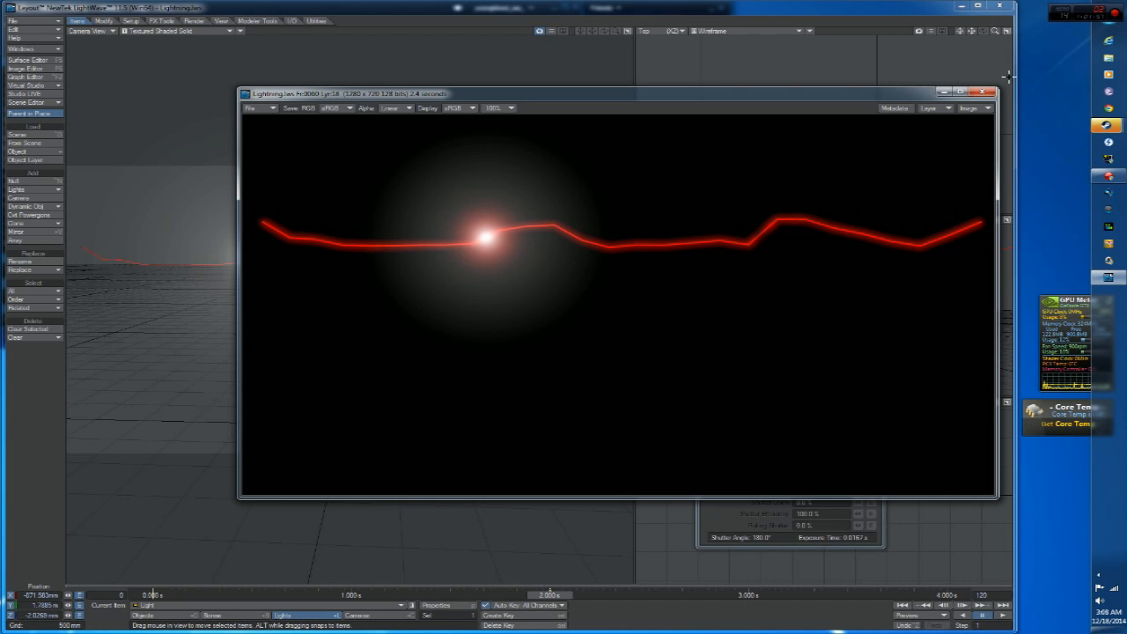
{"action": "left_click", "coordinate": [987, 93]}
{"action": "left_click_drag", "start_coordinate": [856, 364], "coordinate": [763, 352]}
{"action": "left_click_drag", "start_coordinate": [858, 353], "coordinate": [315, 350]}
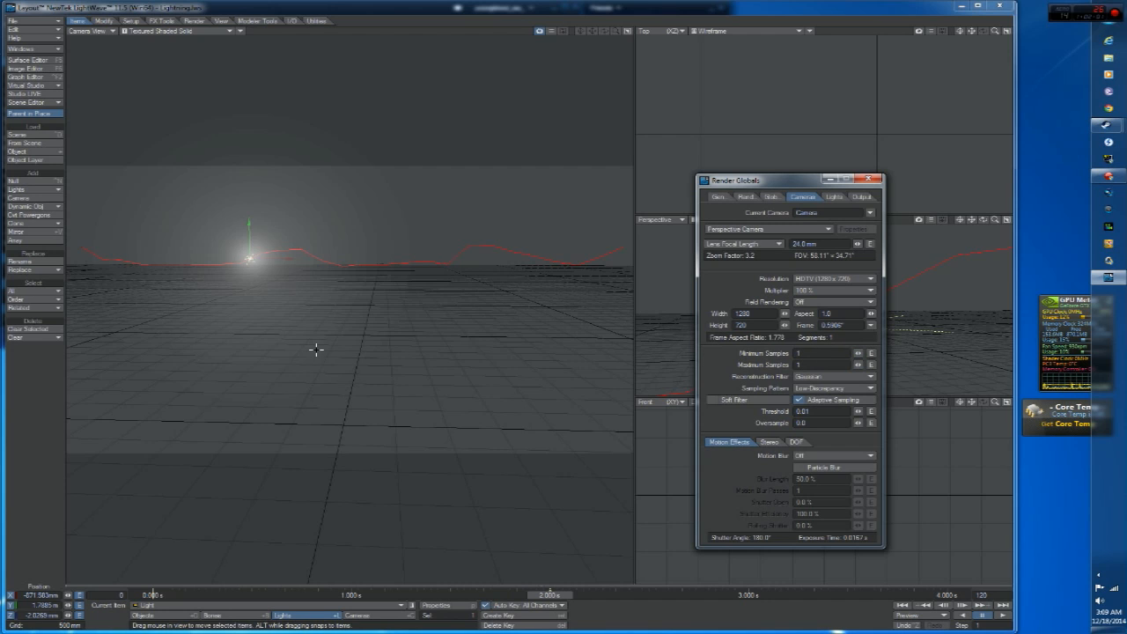
- Check the reconstruction filter options, try the Classic sampling pattern, and return Sampling Pattern to Low-Discrepancy
{"action": "left_click", "coordinate": [824, 377]}
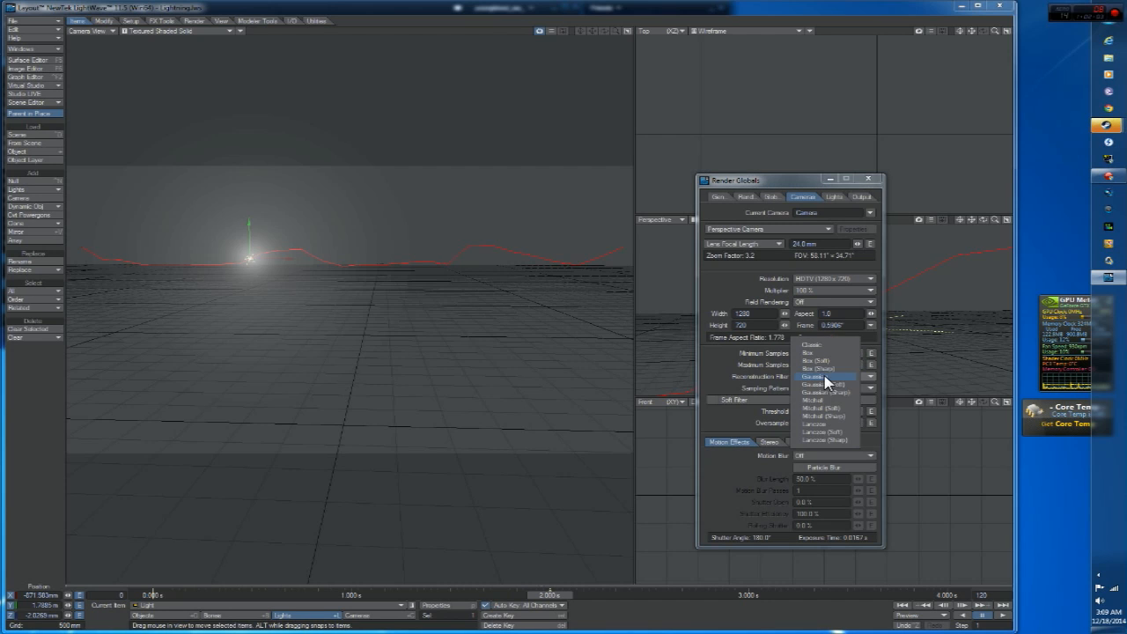
{"action": "left_click", "coordinate": [708, 378]}
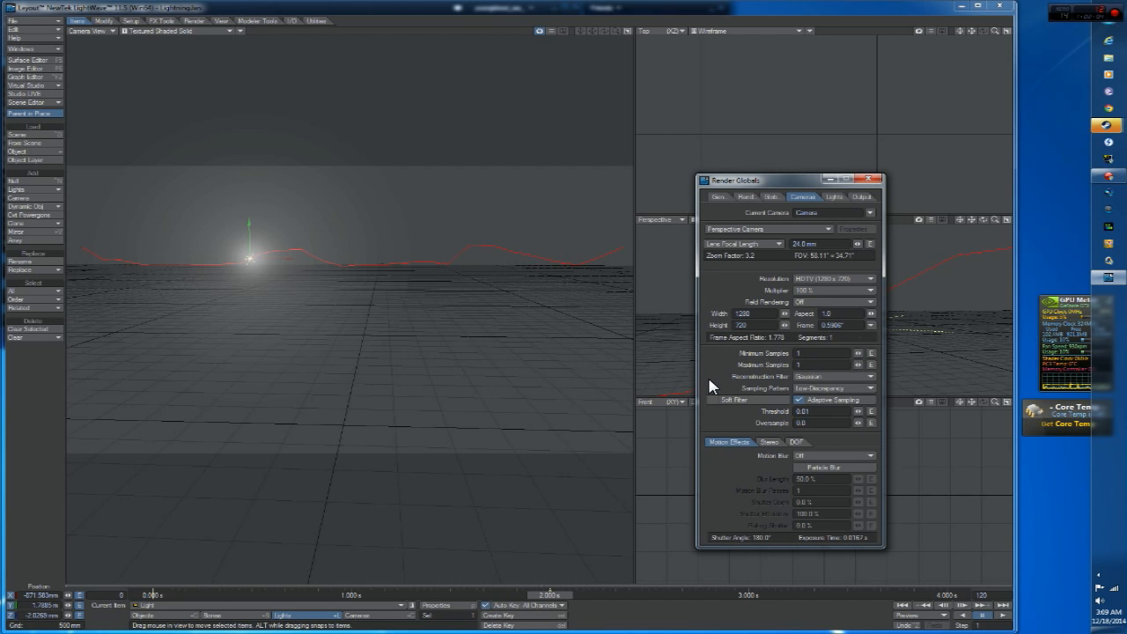
{"action": "left_click", "coordinate": [823, 388]}
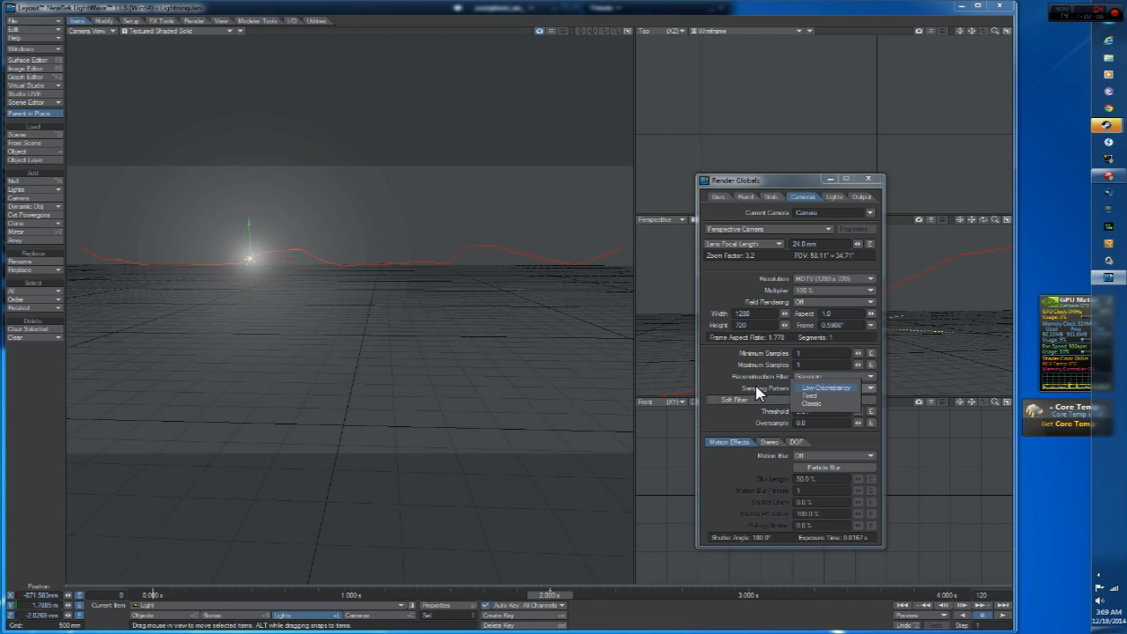
{"action": "left_click", "coordinate": [810, 396]}
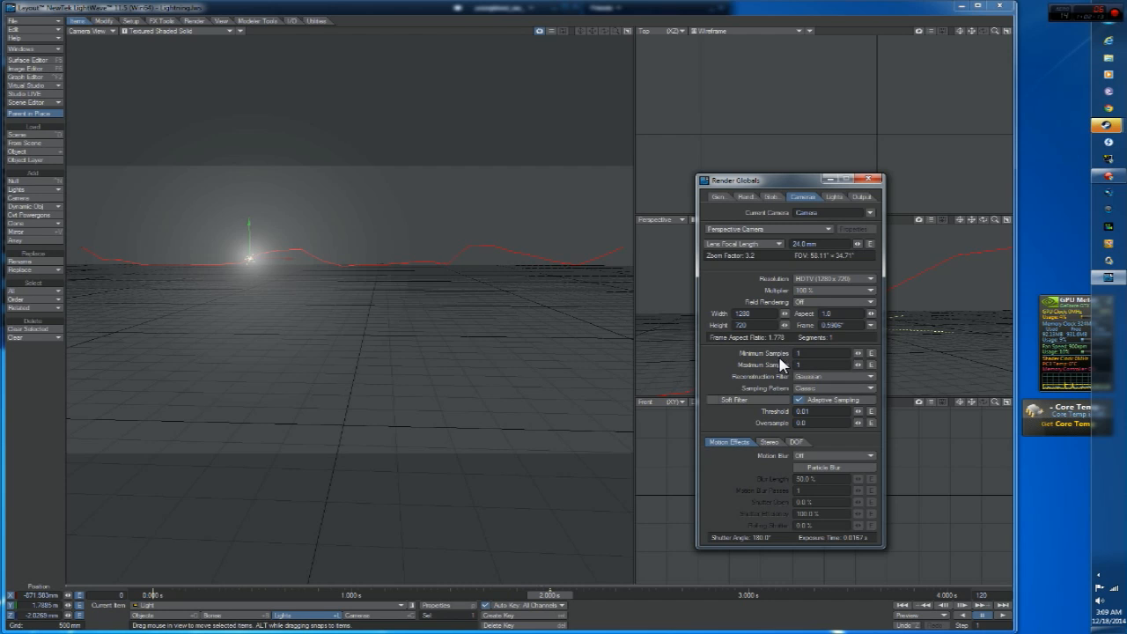
{"action": "left_click", "coordinate": [788, 387]}
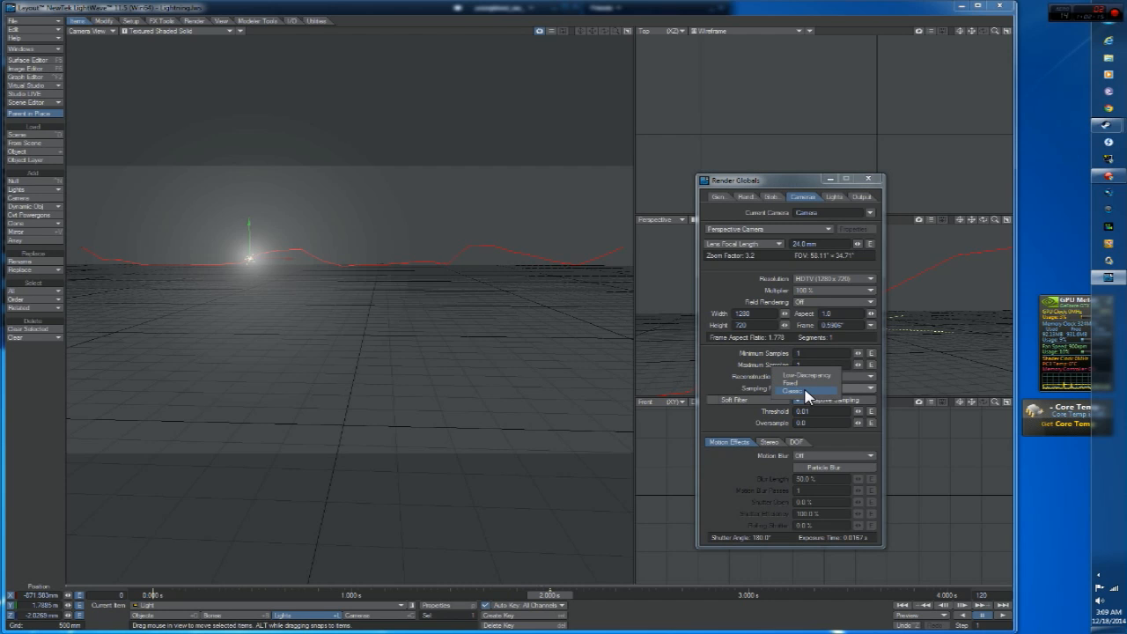
{"action": "left_click", "coordinate": [807, 392]}
{"action": "left_click", "coordinate": [829, 389]}
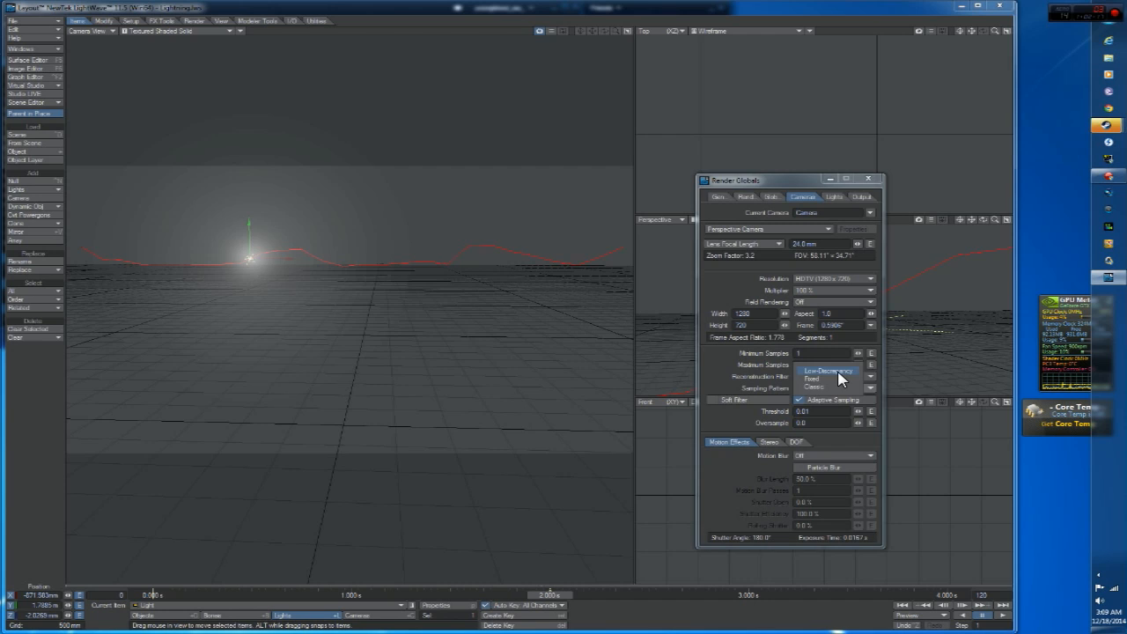
{"action": "left_click", "coordinate": [836, 370]}
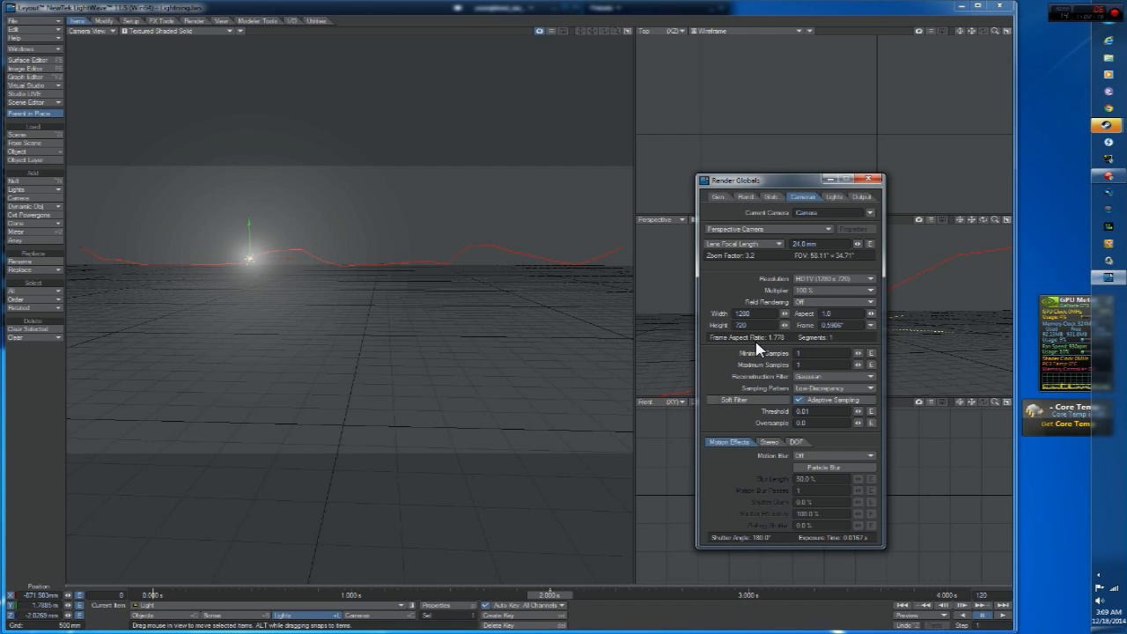
- Review the Adaptive Sampling option and the Global Illumination settings, and close Render Globals
{"action": "left_click", "coordinate": [811, 403]}
{"action": "left_click", "coordinate": [831, 401]}
{"action": "left_click", "coordinate": [771, 196]}
{"action": "left_click_drag", "start_coordinate": [792, 182], "coordinate": [707, 170]}
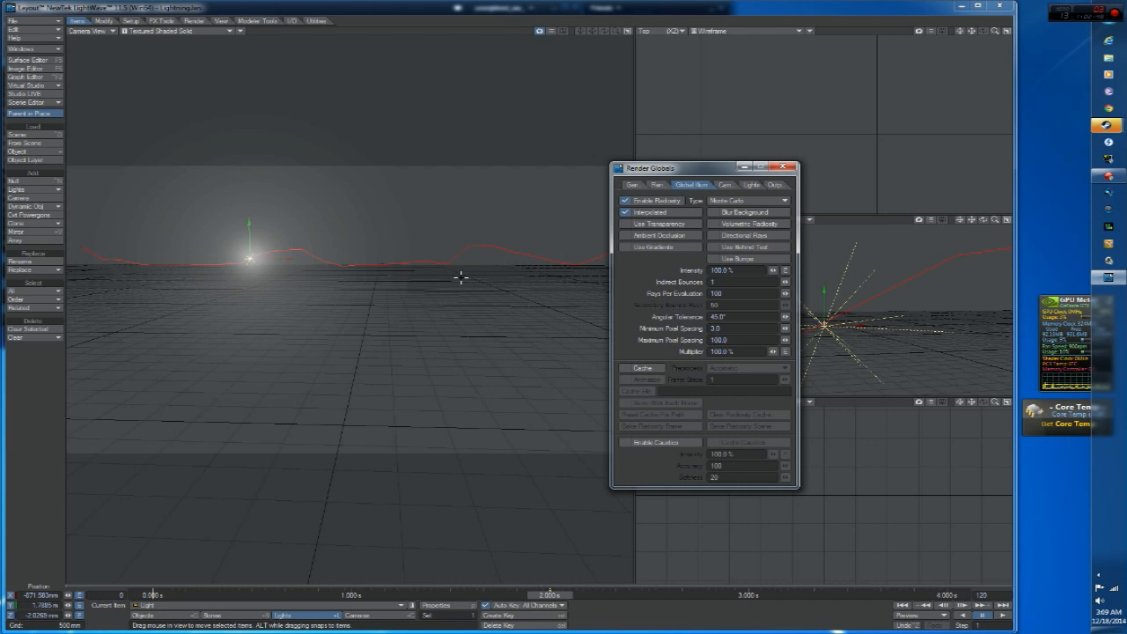
{"action": "left_click", "coordinate": [783, 166]}
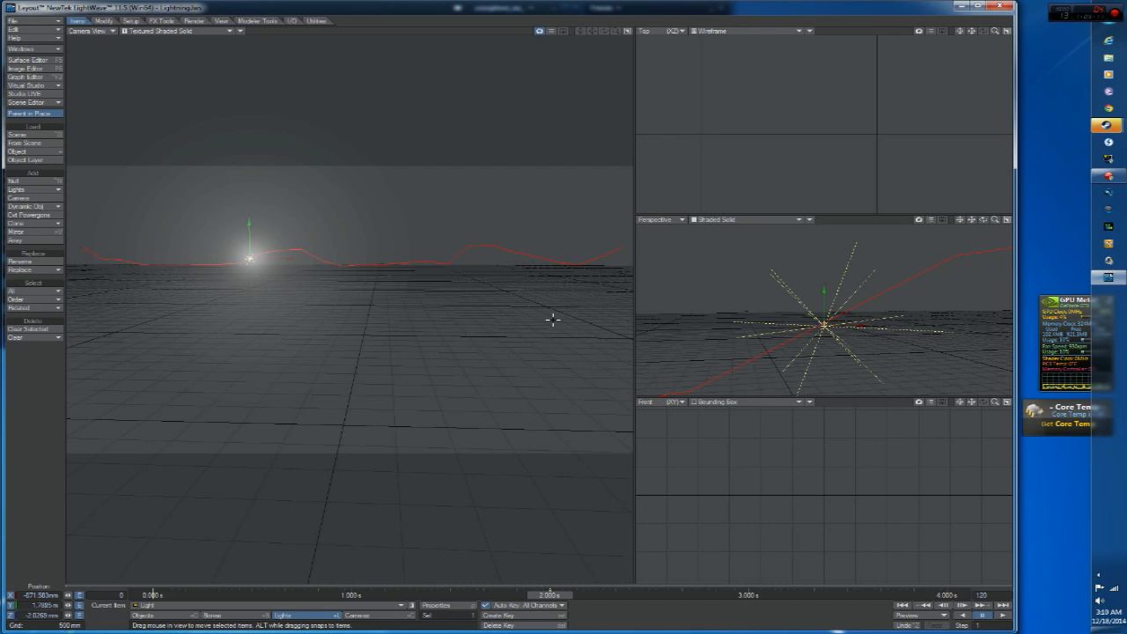
- Select the Lightning object and orbit the Perspective view to see the bolt and light from above
{"action": "key", "text": "shift+o"}
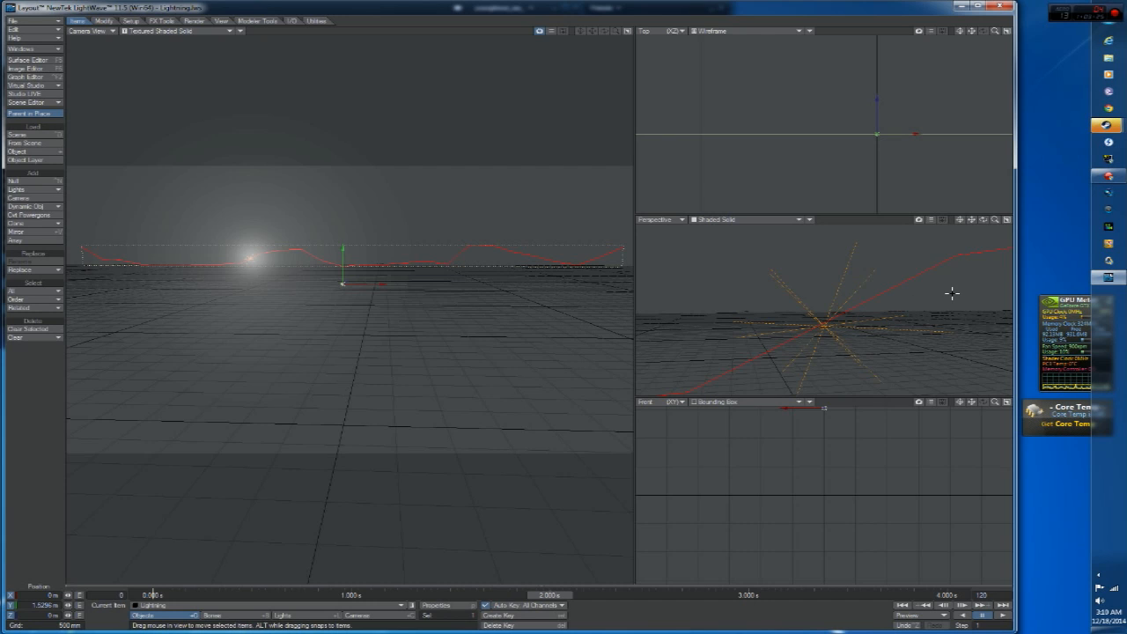
{"action": "mouse_move", "coordinate": [983, 225]}
{"action": "left_mouse_down"}
{"action": "mouse_move", "coordinate": [1012, 236]}
{"action": "mouse_move", "coordinate": [974, 224]}
{"action": "mouse_move", "coordinate": [1012, 224]}
{"action": "mouse_move", "coordinate": [974, 226]}
{"action": "left_mouse_up"}
{"action": "left_click", "coordinate": [960, 221]}
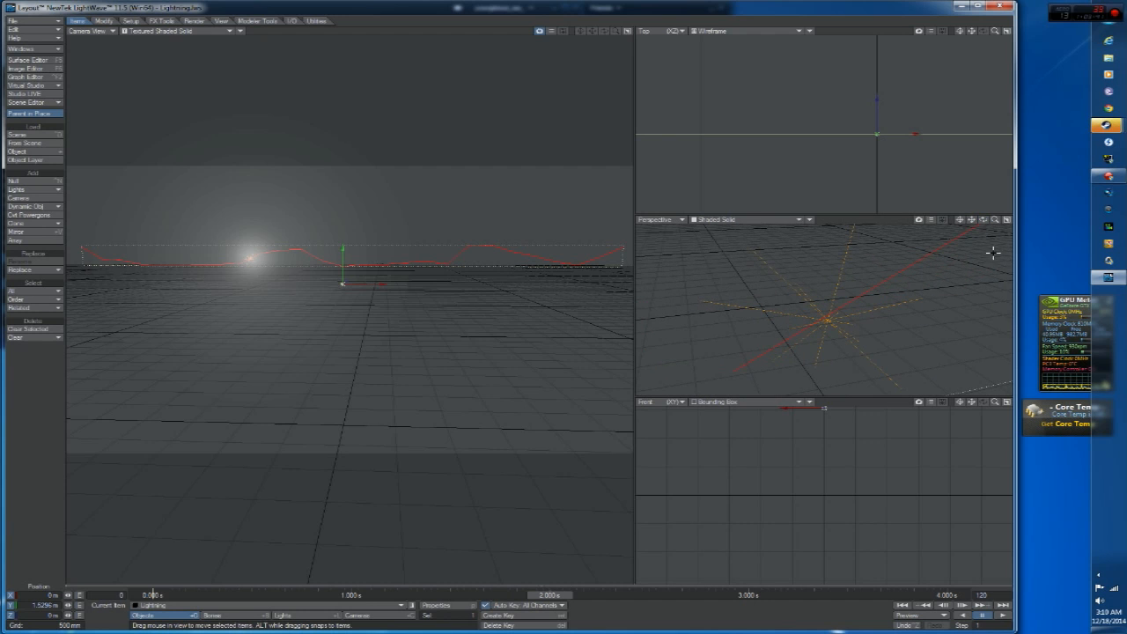